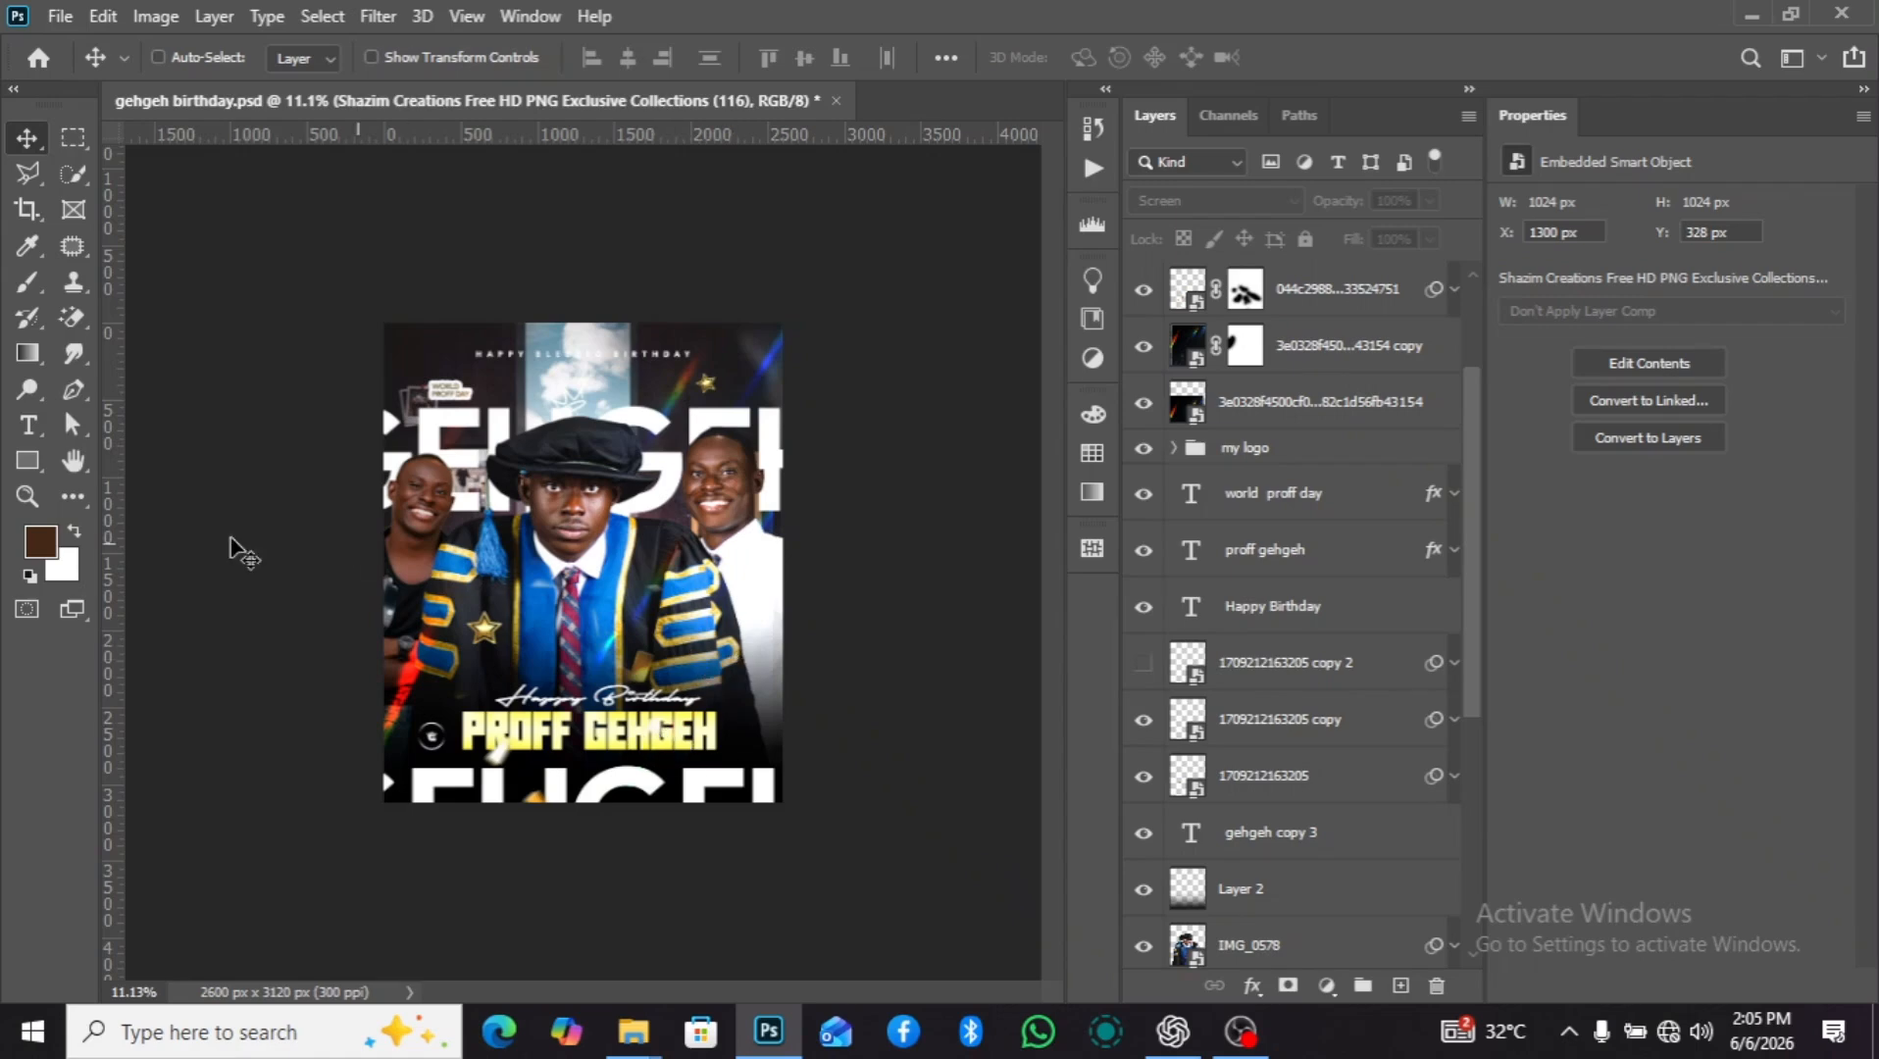
Create a new 2600 x 3120 px document at 300 ppi from the recent custom presets.
click(48, 19)
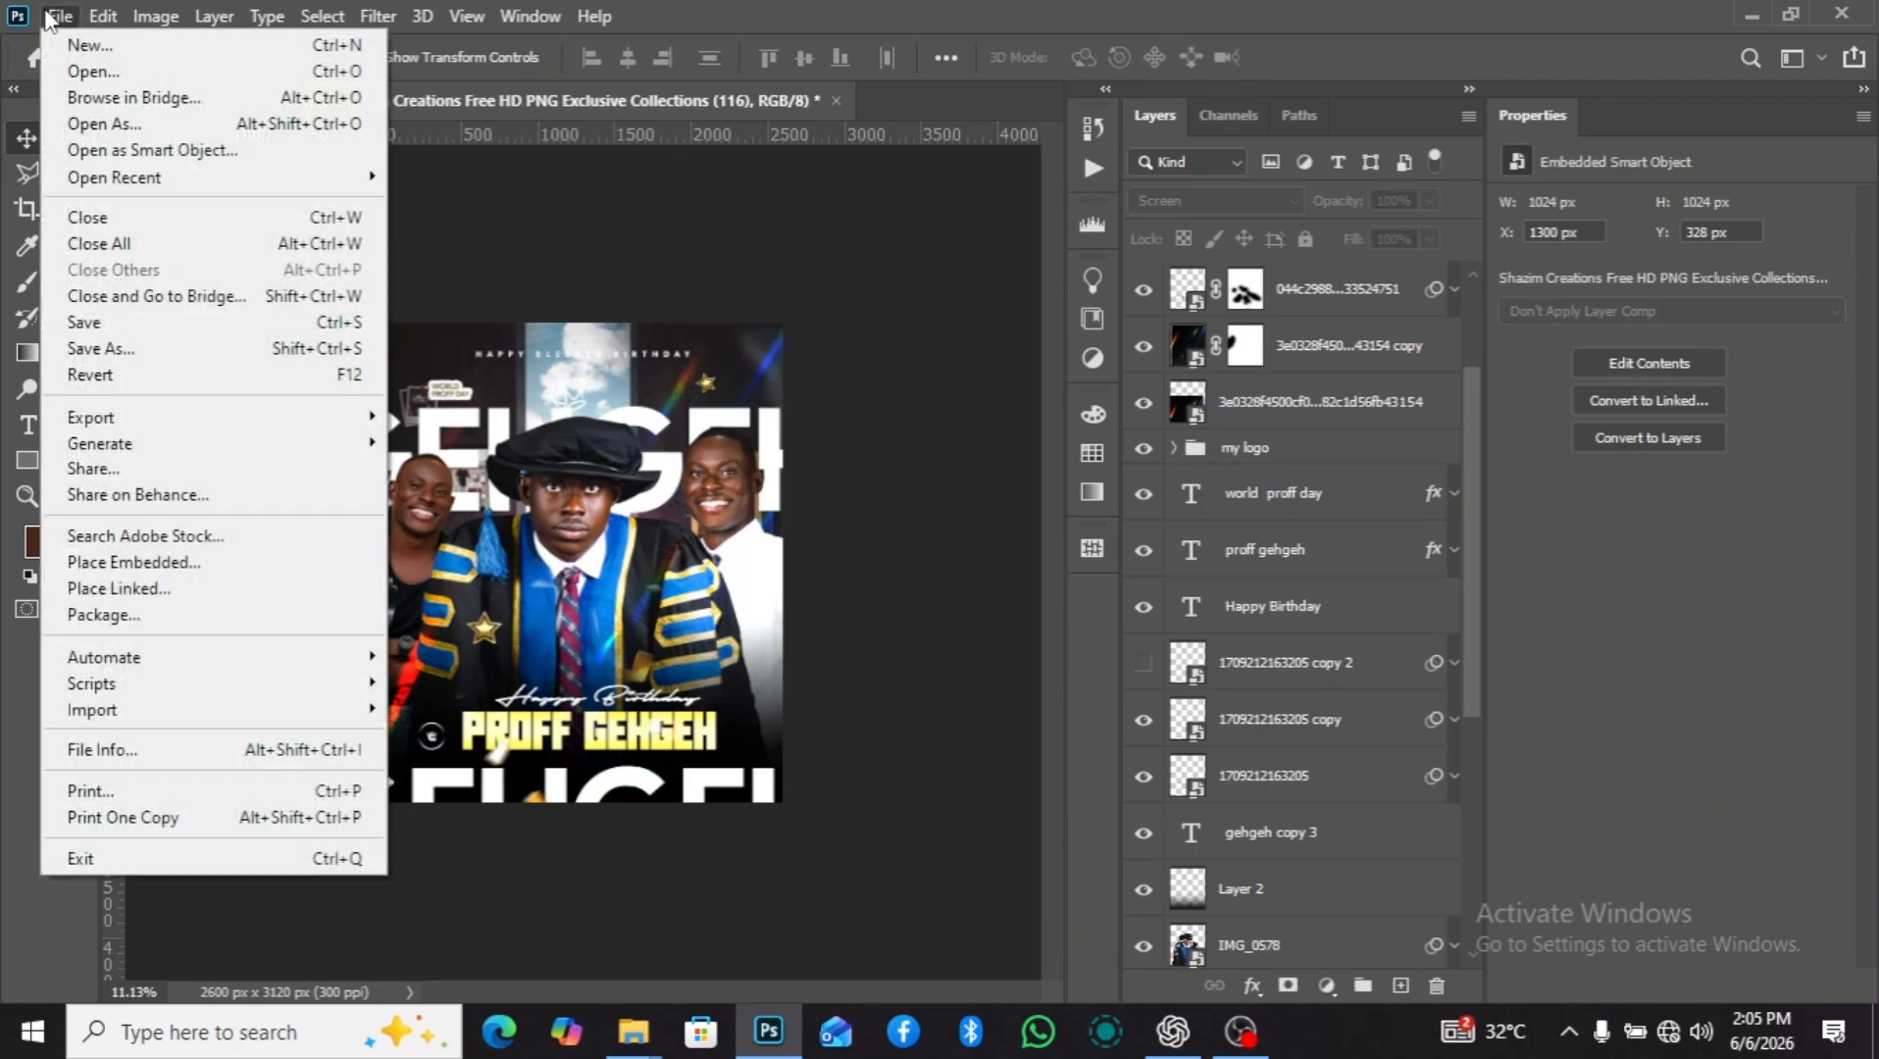
click(94, 49)
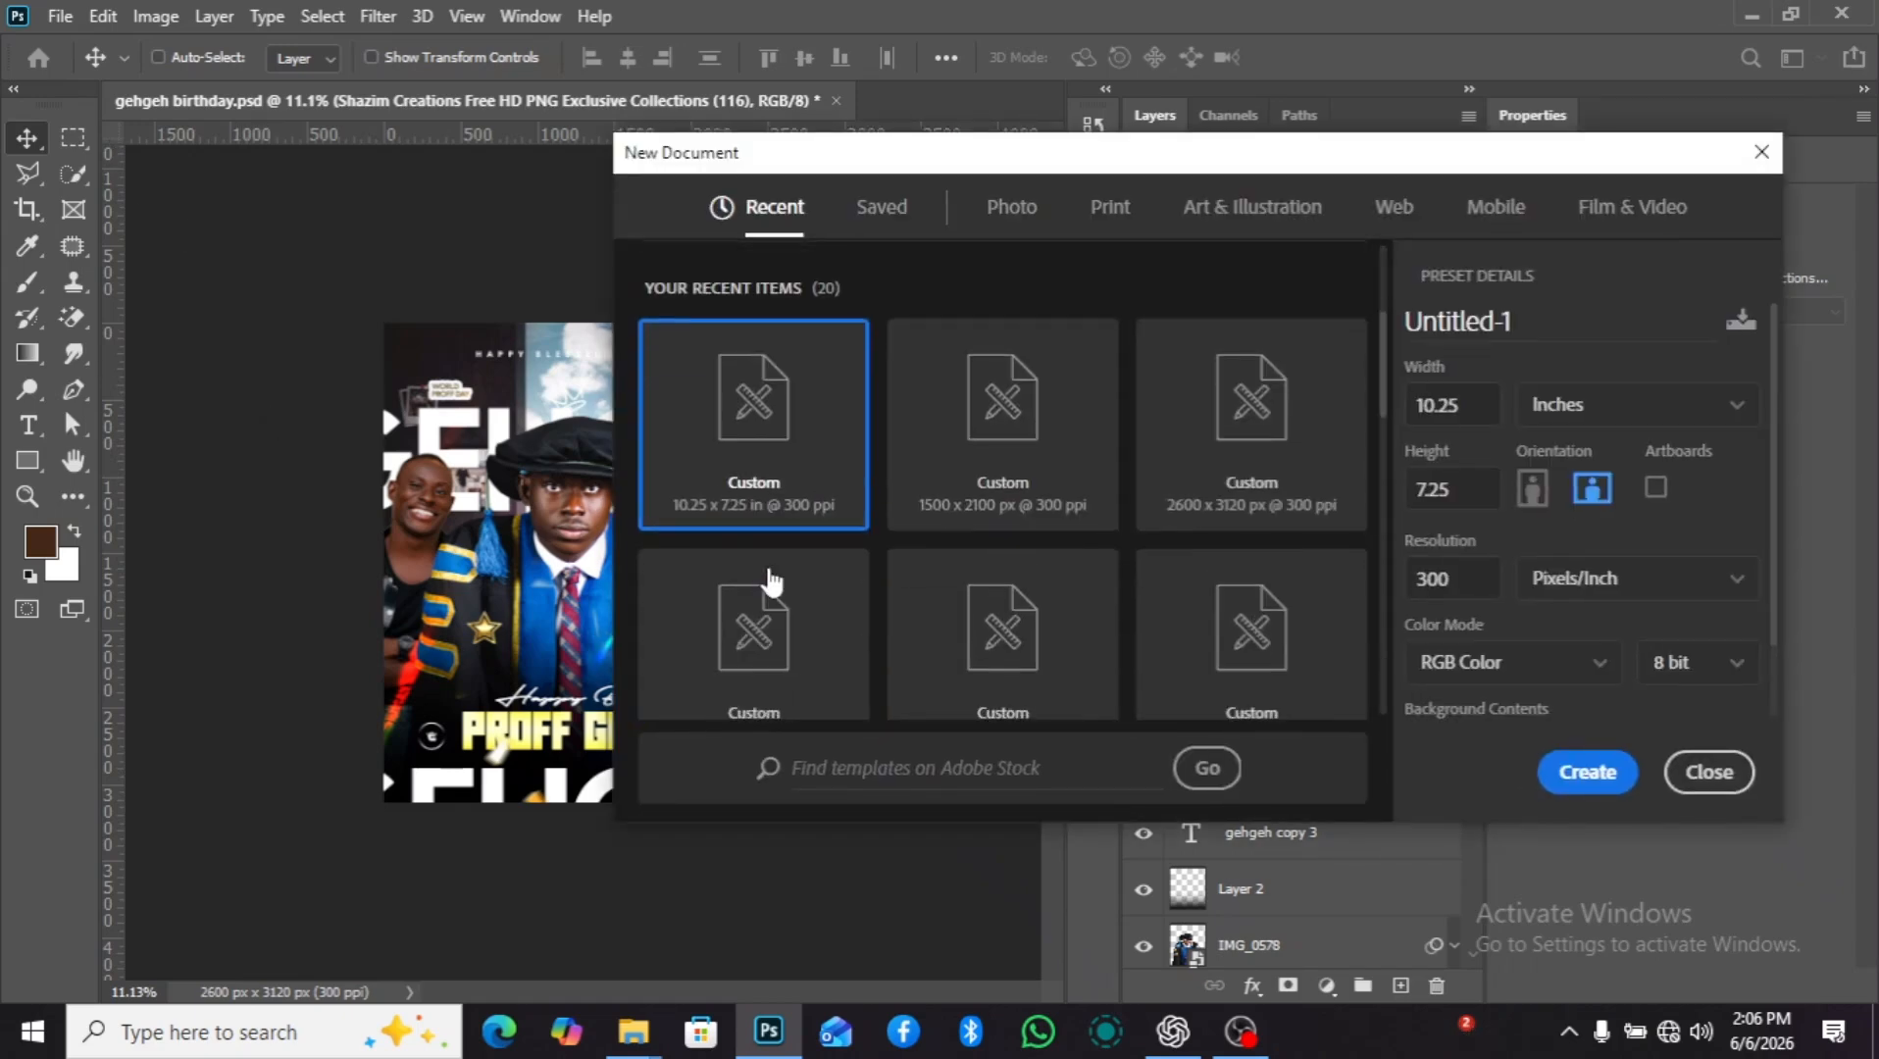
click(1219, 510)
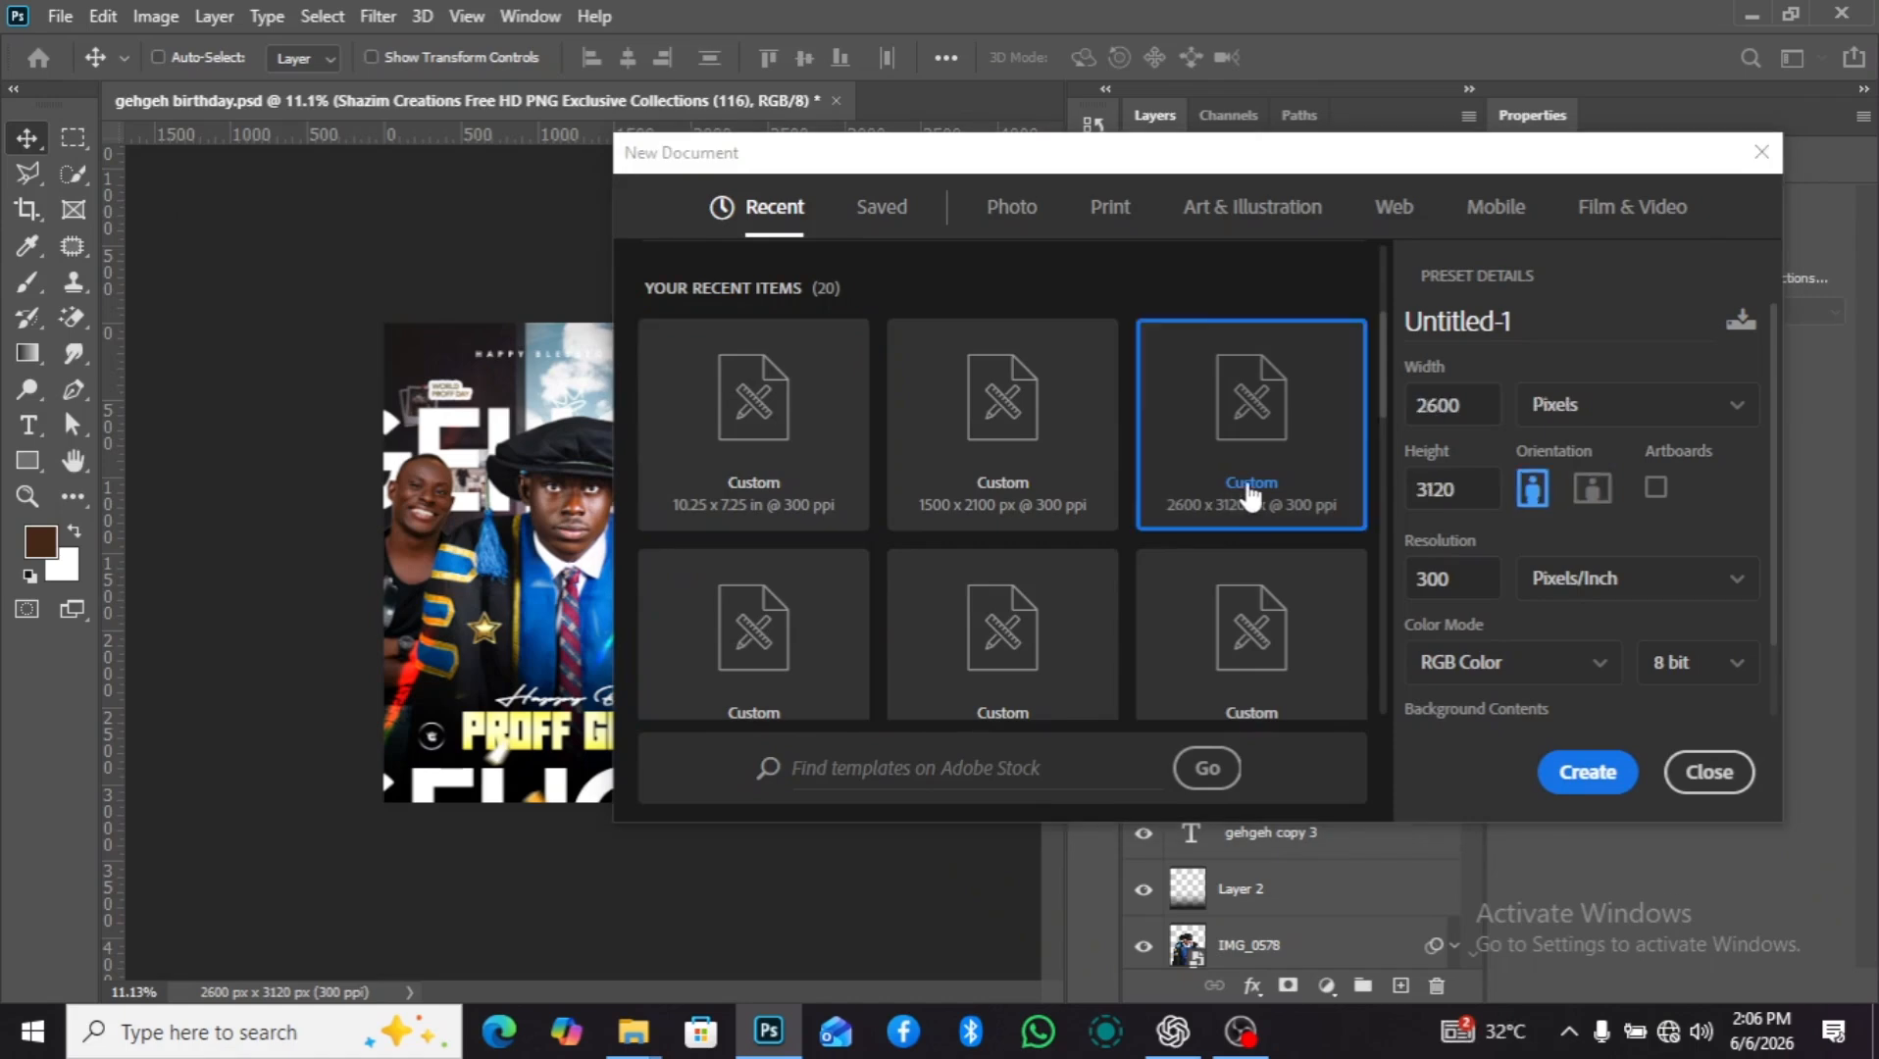
scroll(1249, 519, up, 3)
scroll(1248, 539, down, 3)
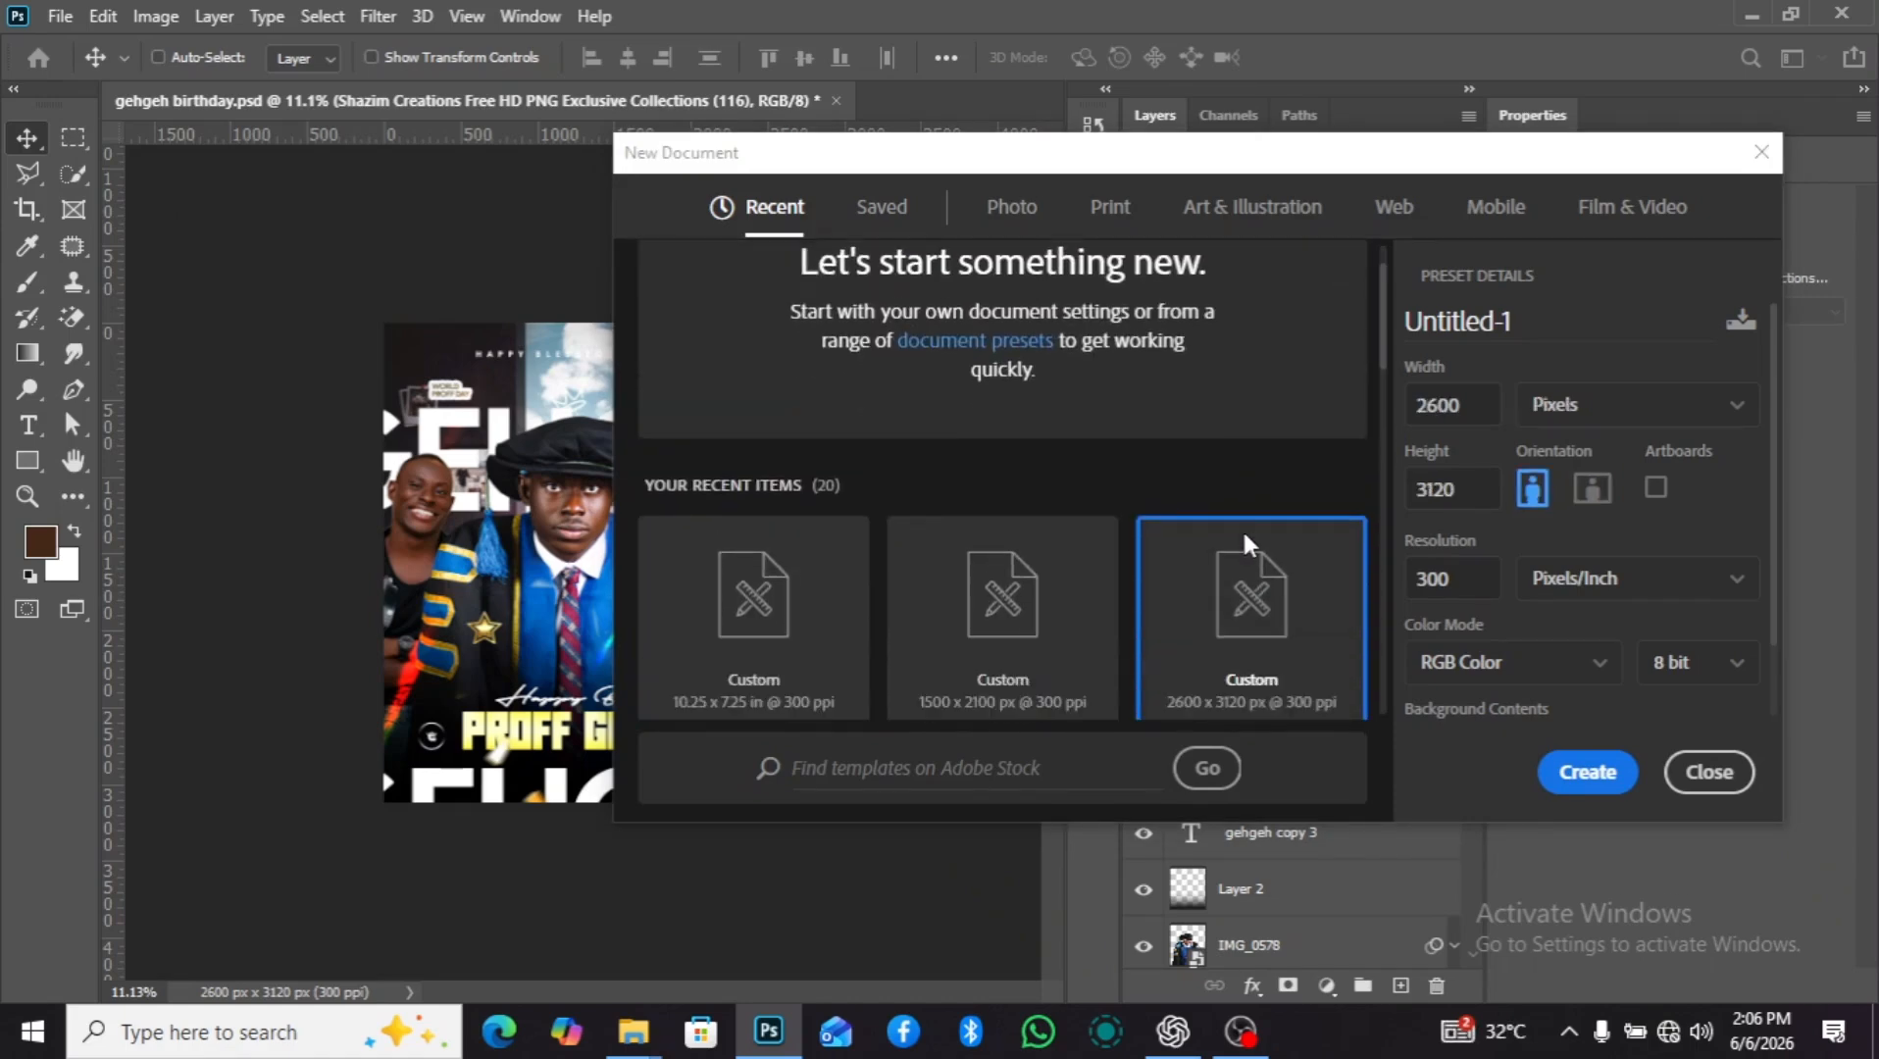
click(1596, 779)
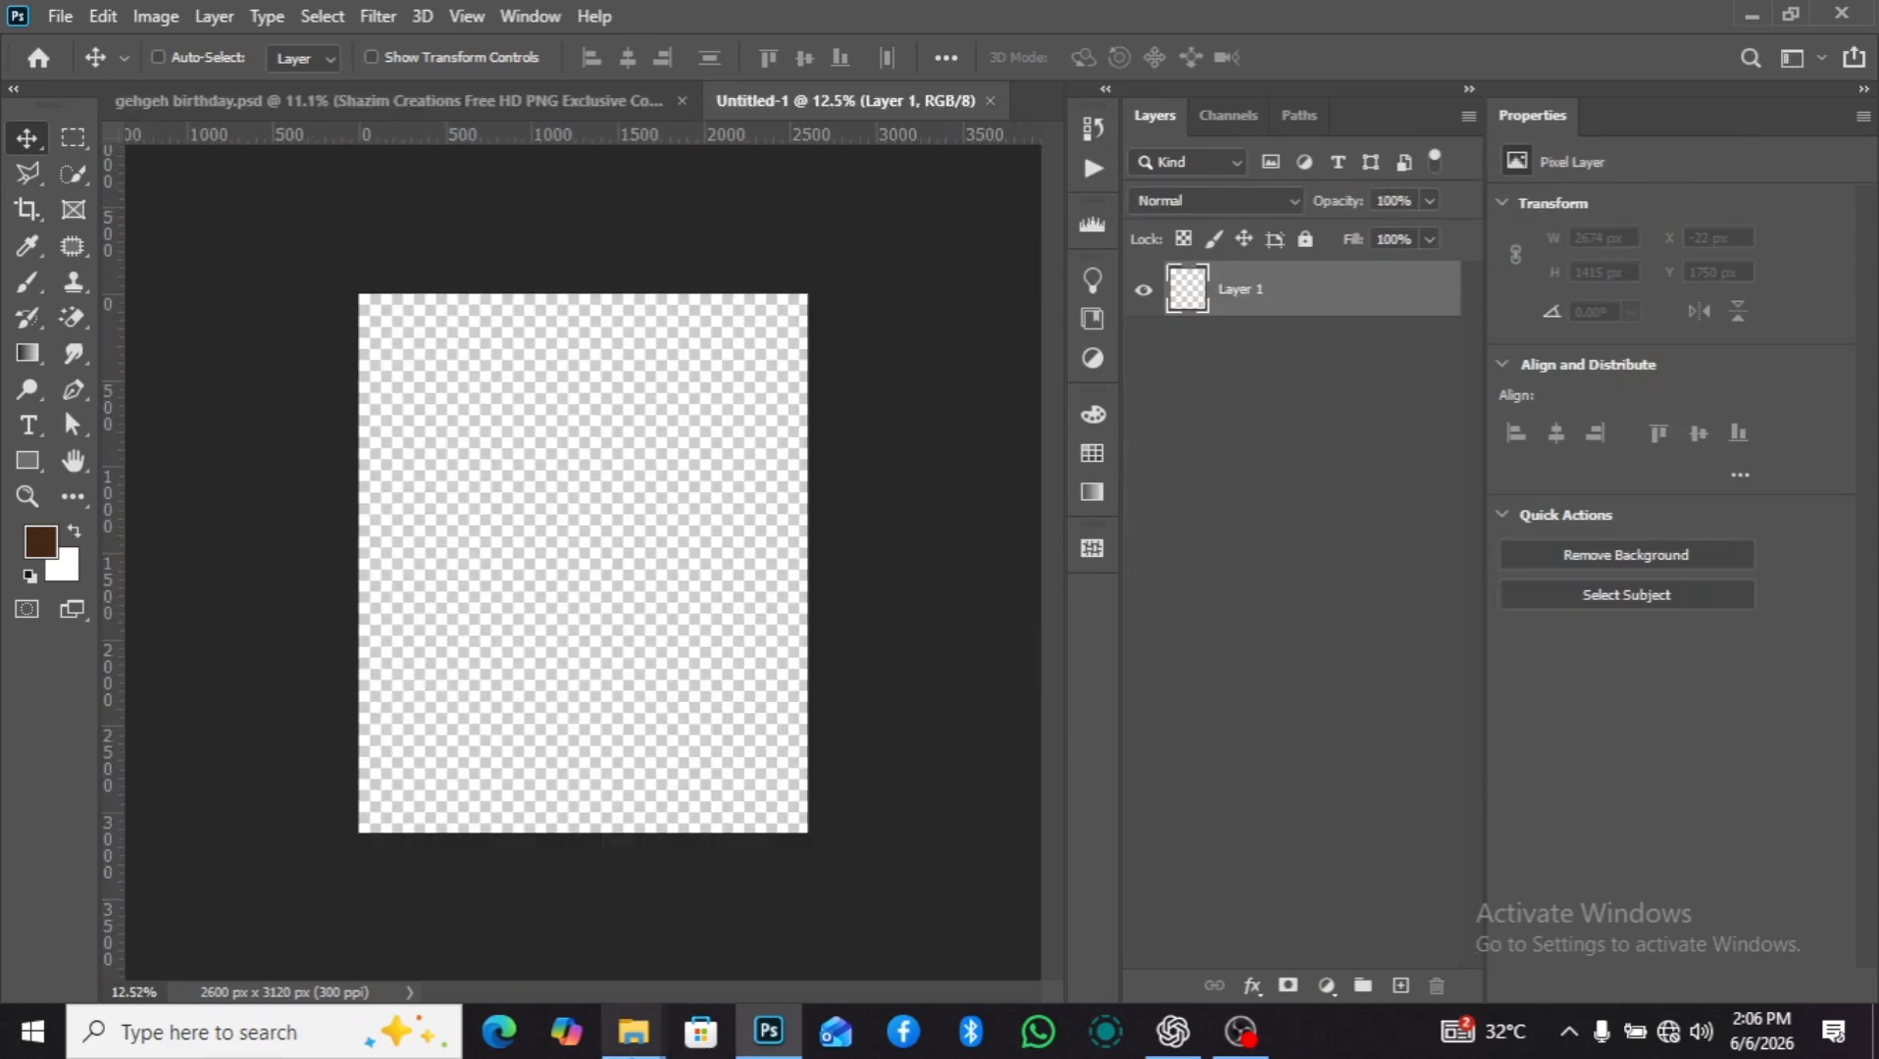
Place the bbea9255ce226ee3bd8a876396f09f82 image from the gehgeh birthday folder and scale it to fill the canvas width.
mouse_move(634, 1032)
click(763, 873)
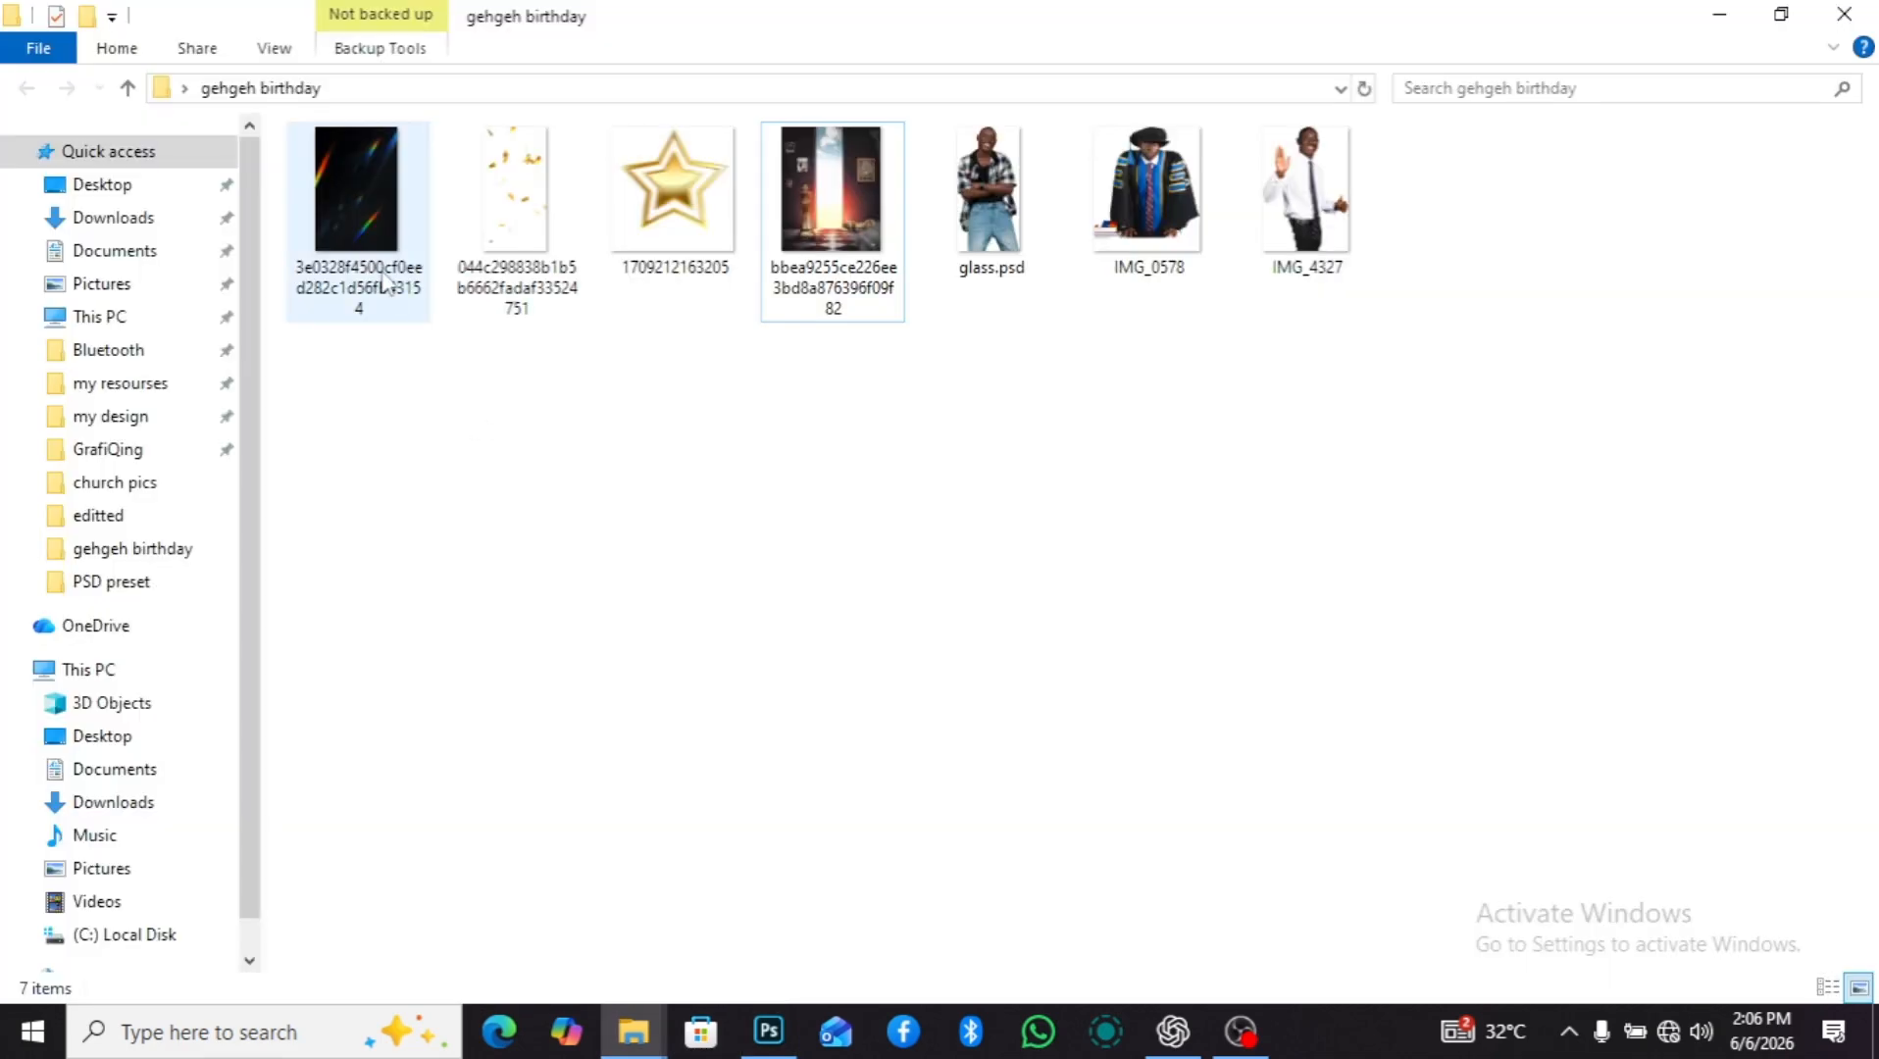
drag(870, 299, 692, 538)
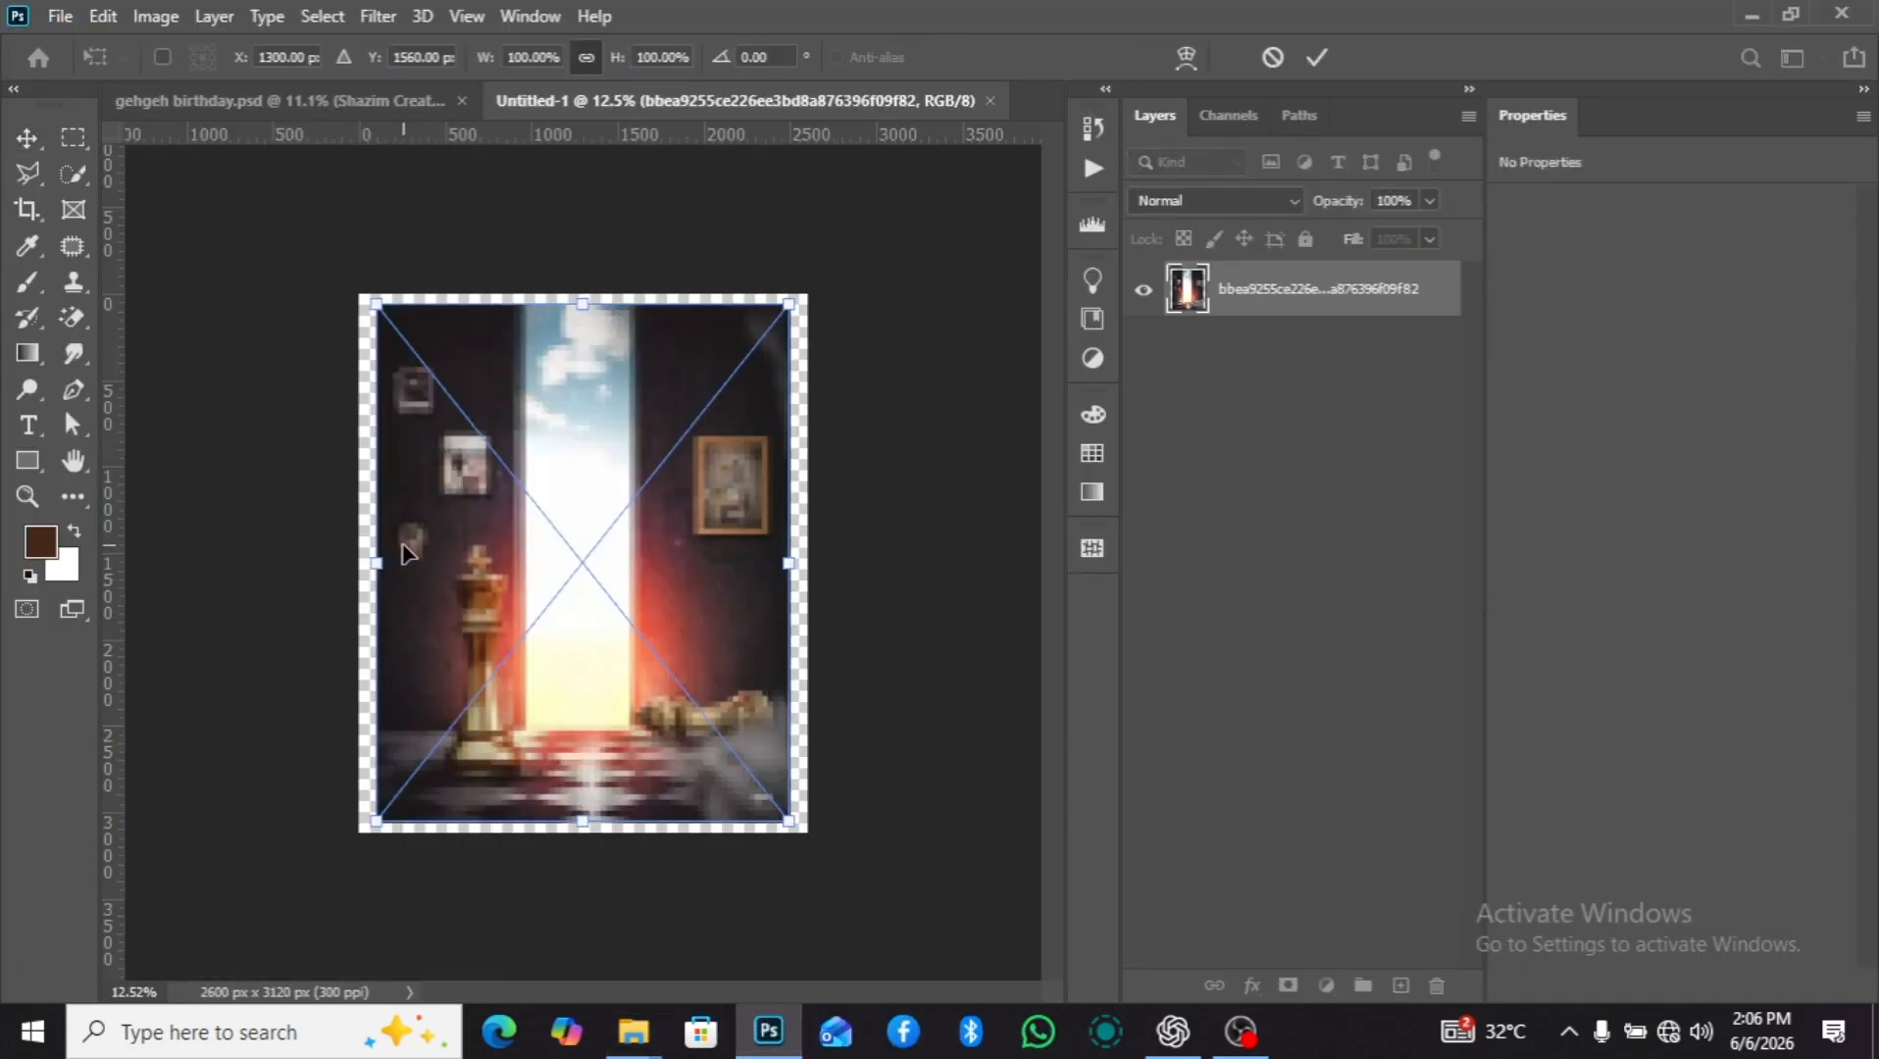
drag(377, 560, 360, 561)
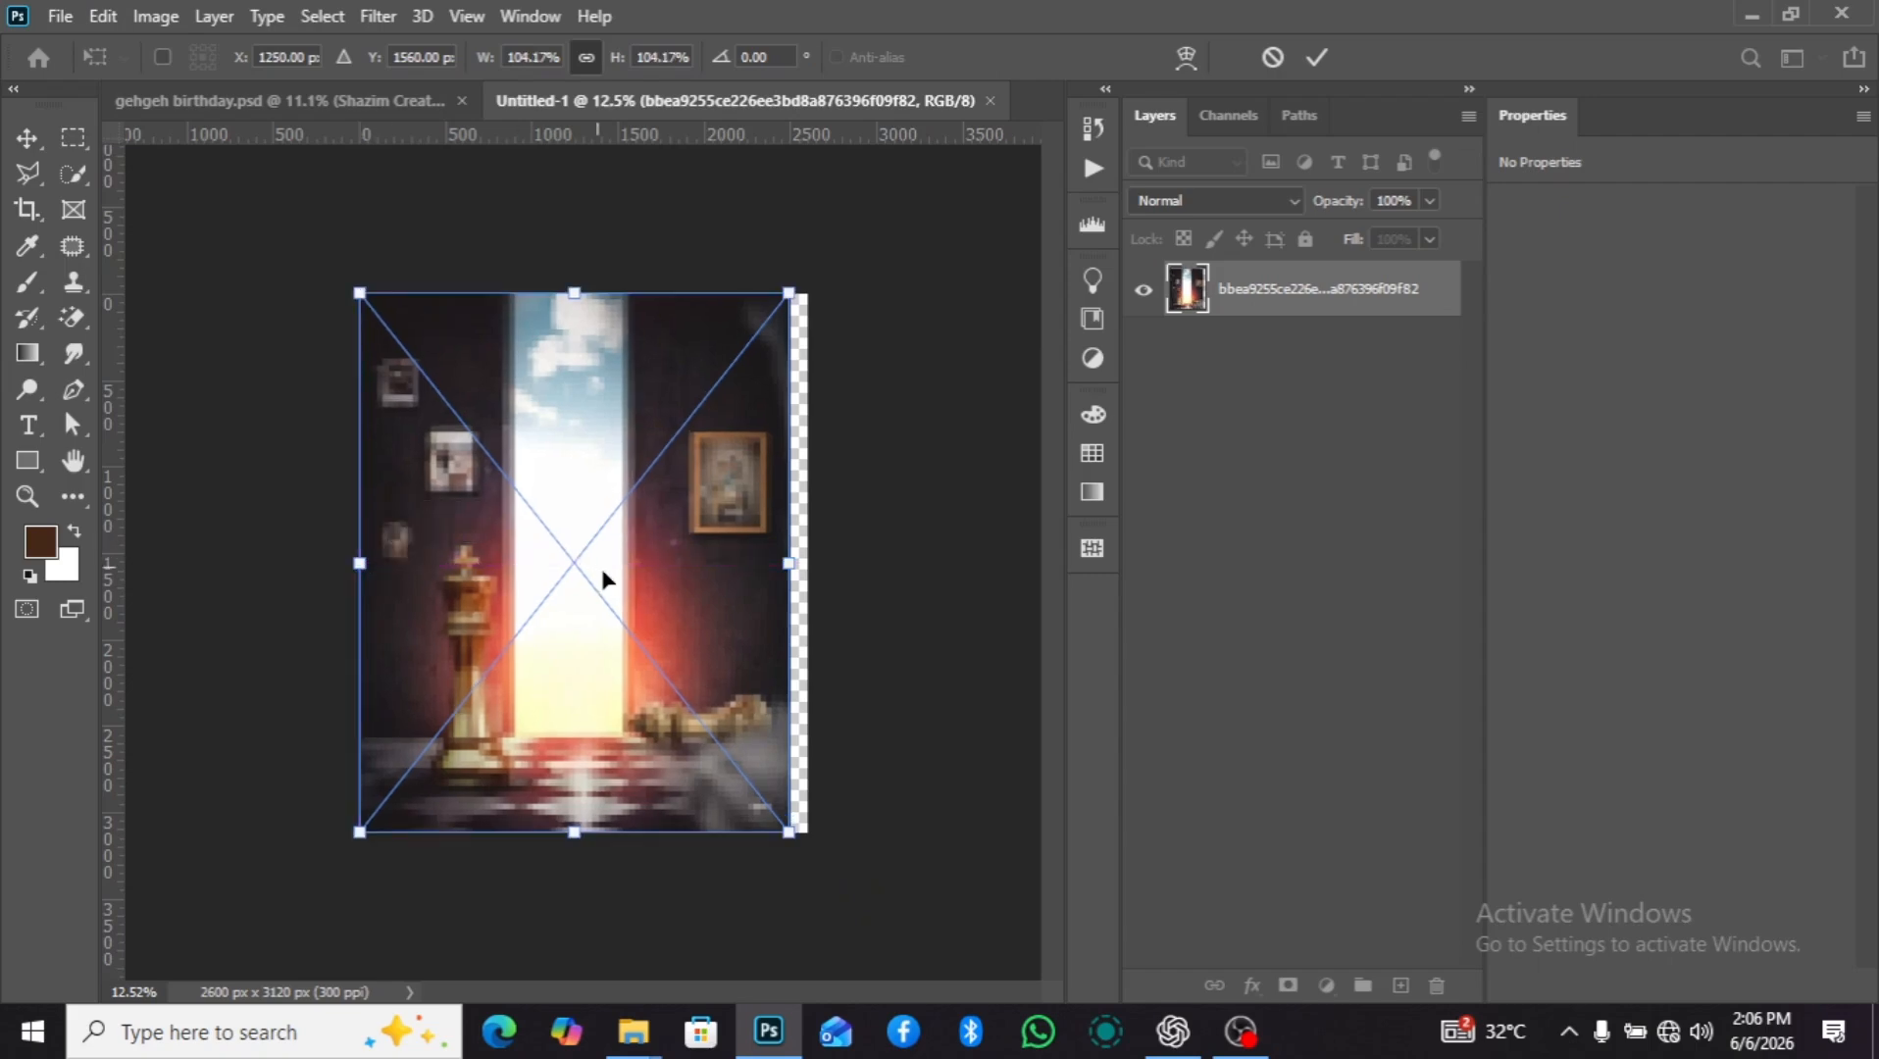
drag(789, 566, 806, 565)
key(Return)
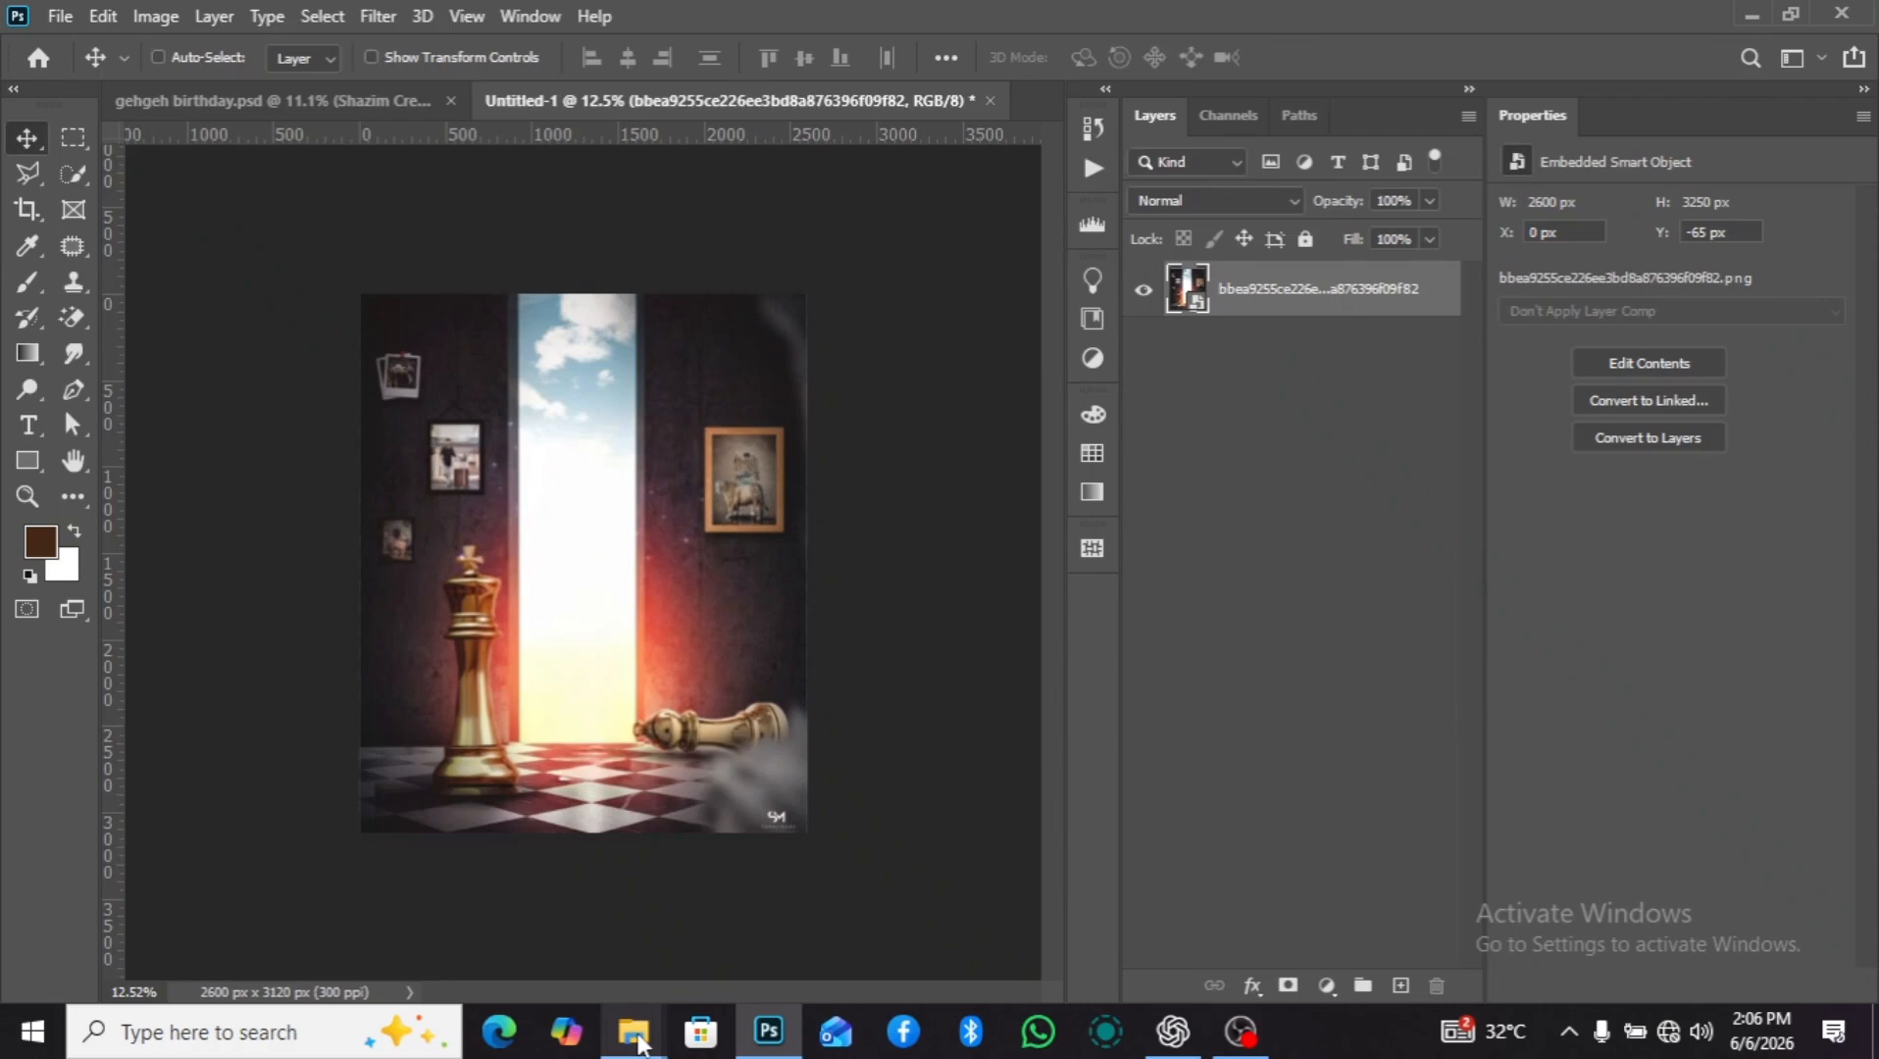
Place the glass.psd, IMG_0578 and IMG_4327 images from the gehgeh birthday folder into the document at their default sizes.
mouse_move(633, 1031)
click(738, 954)
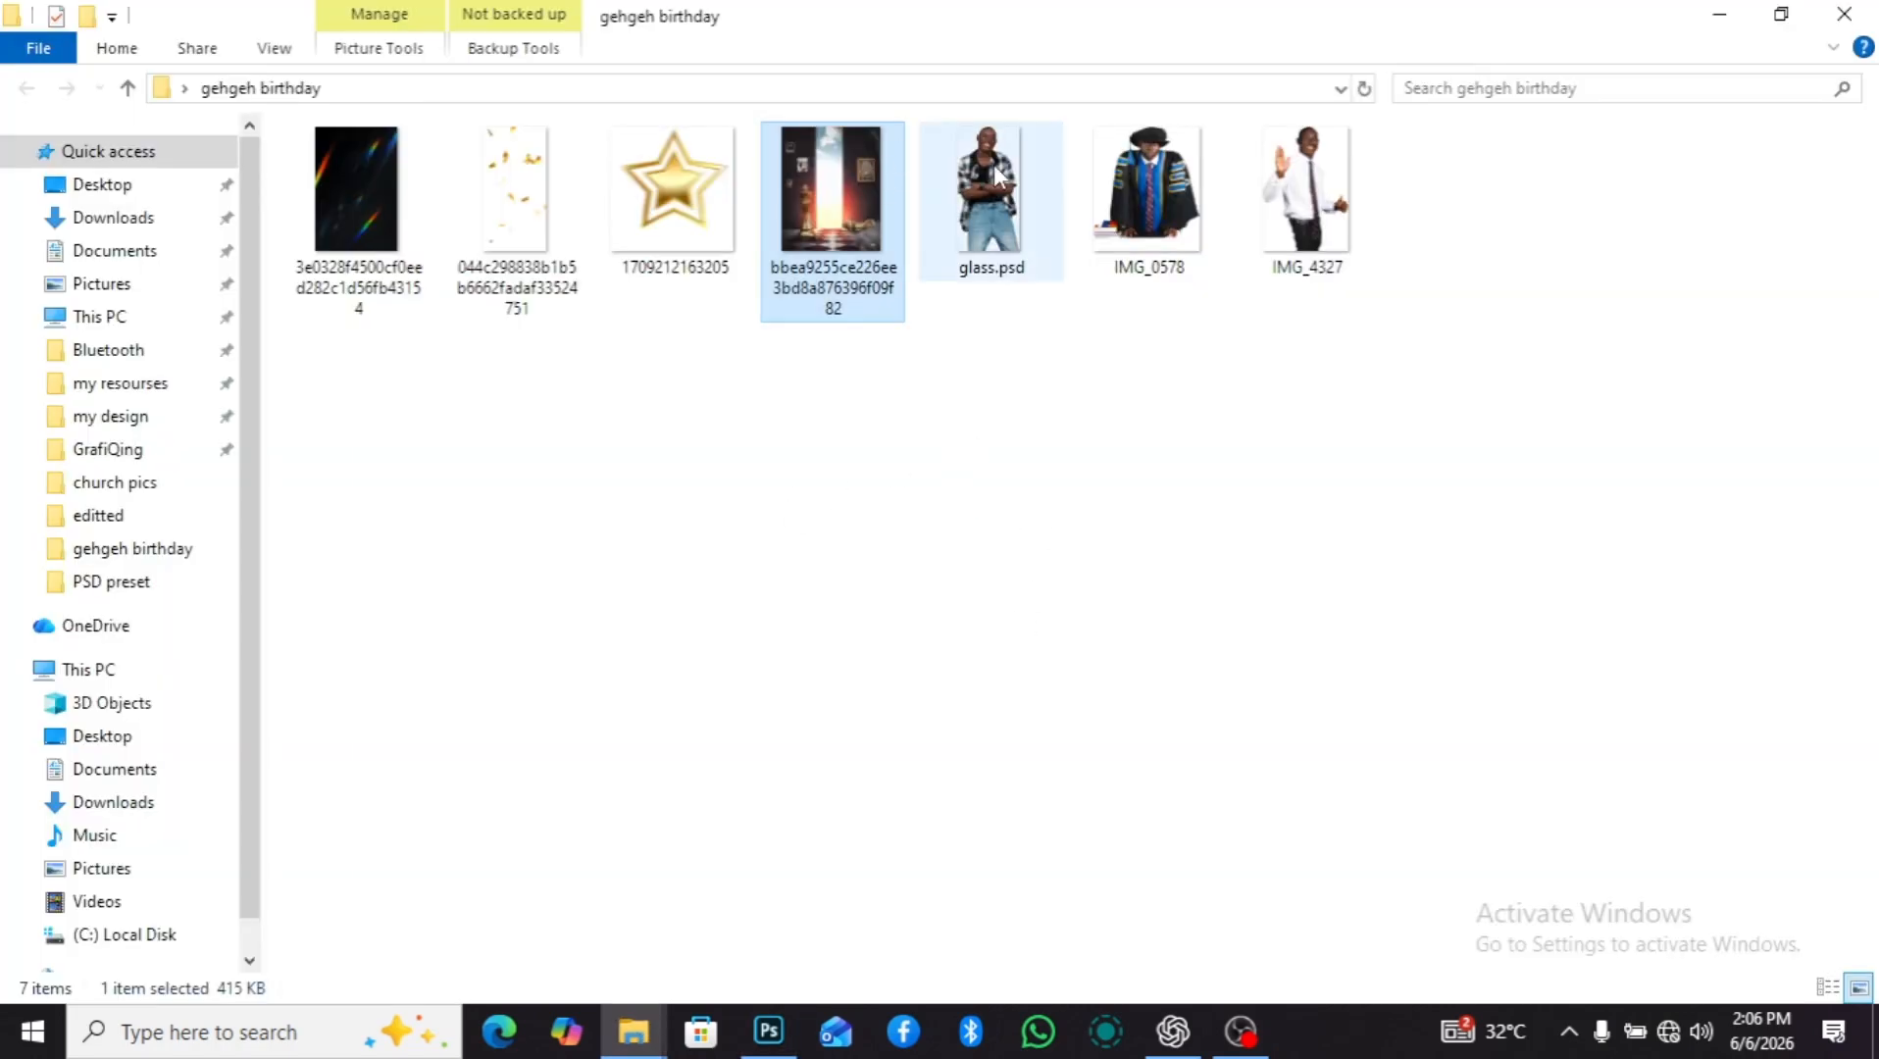
drag(1384, 334, 990, 206)
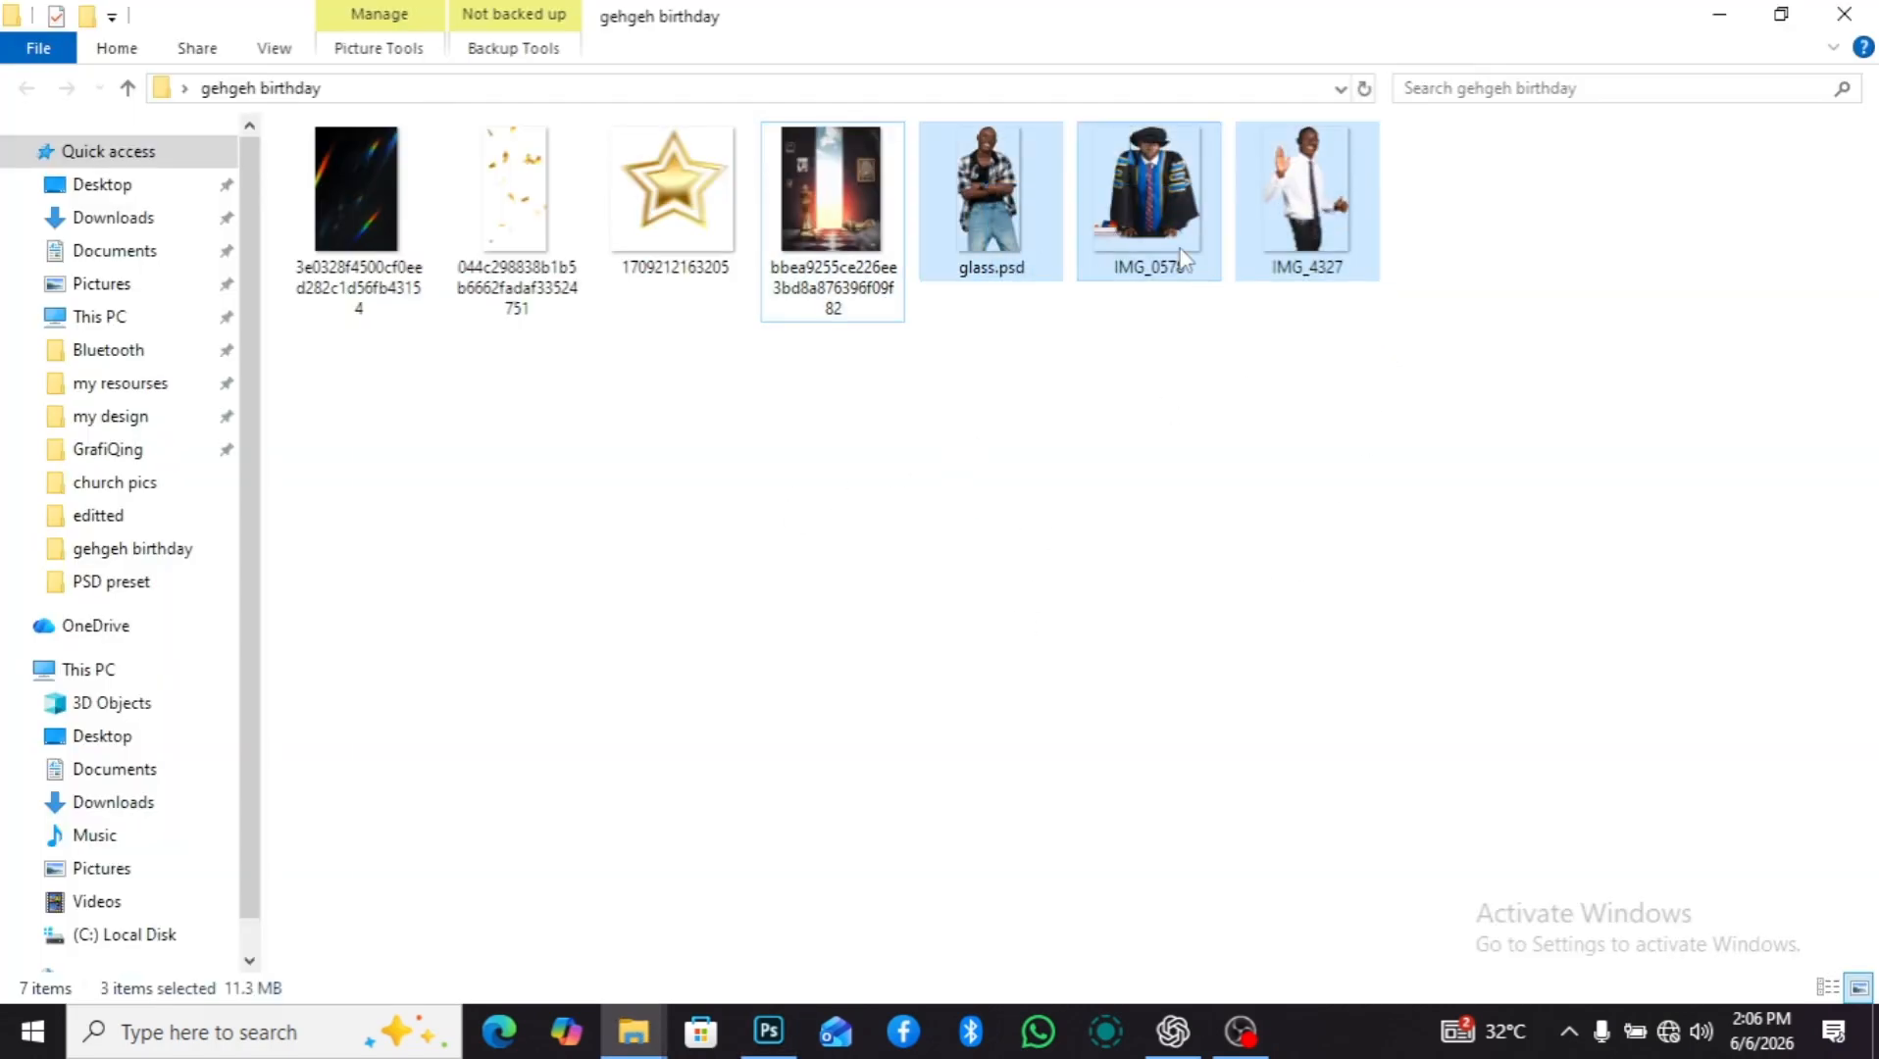
drag(1150, 197, 647, 545)
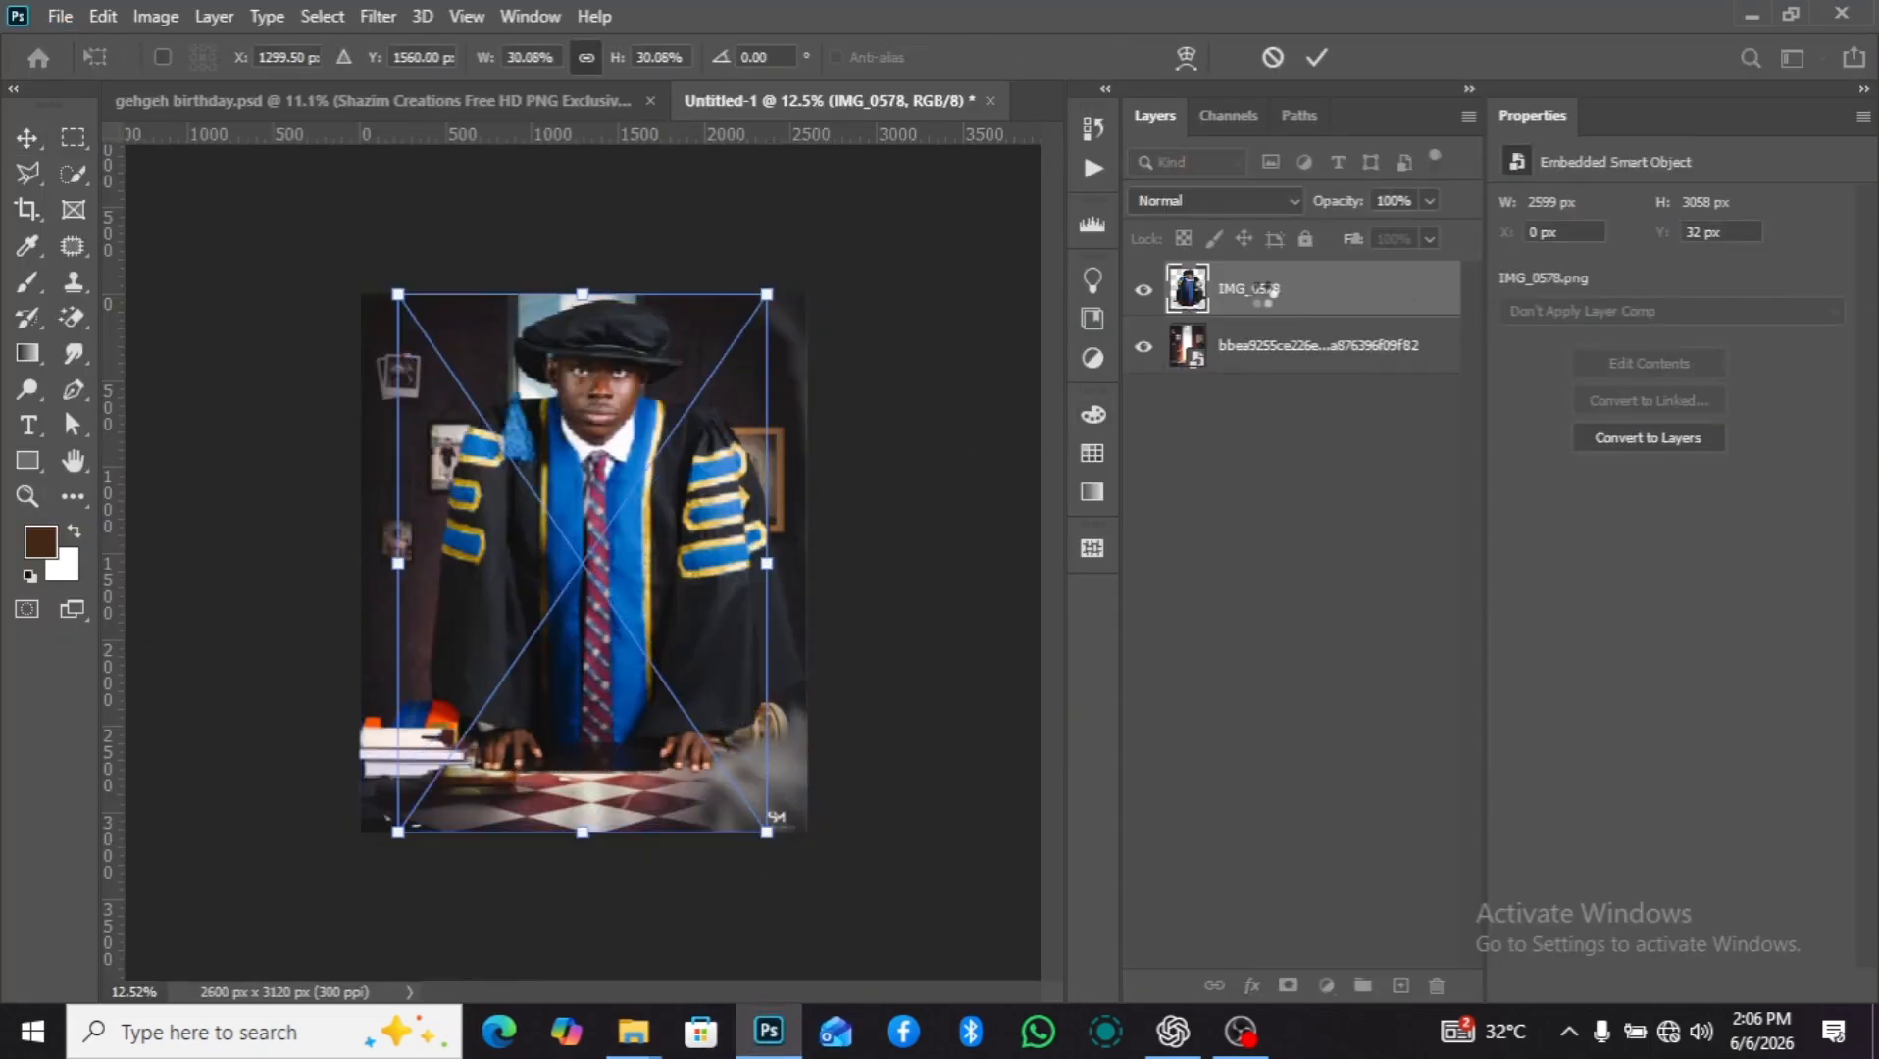
key(Return)
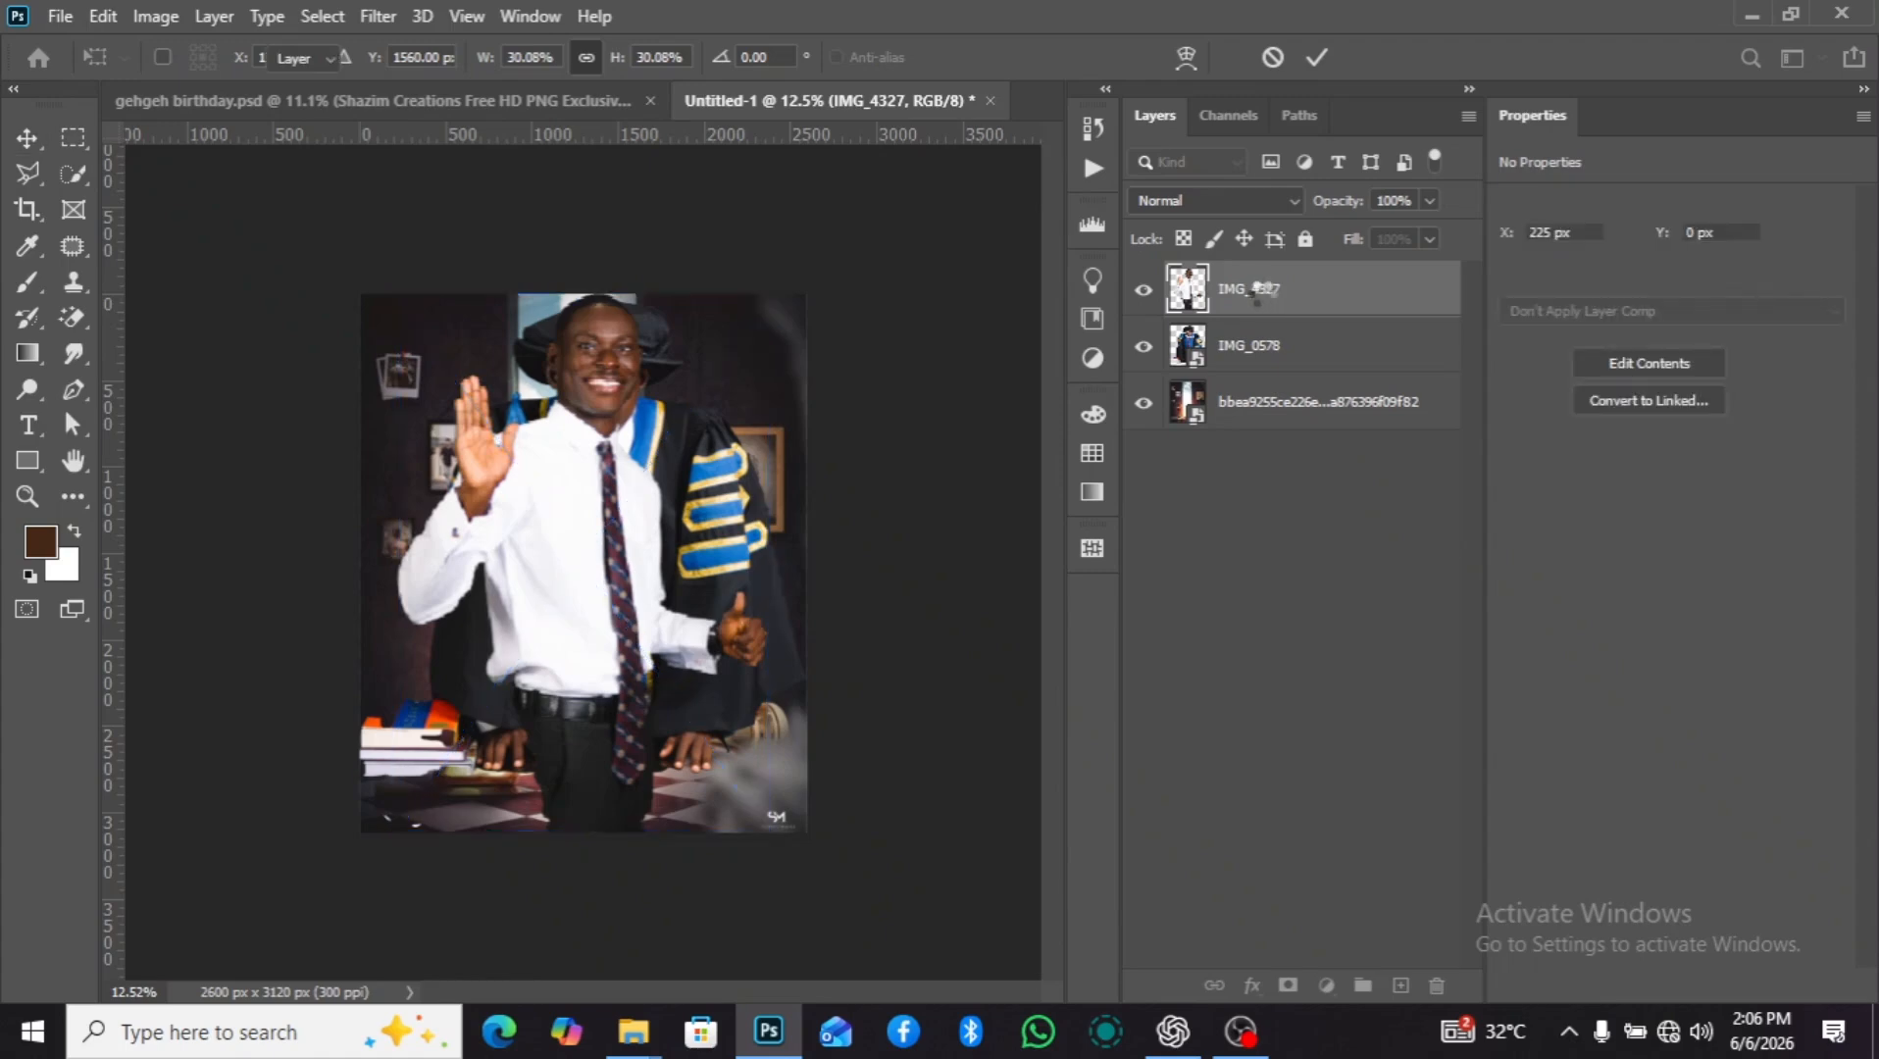
key(Return)
key(Return)
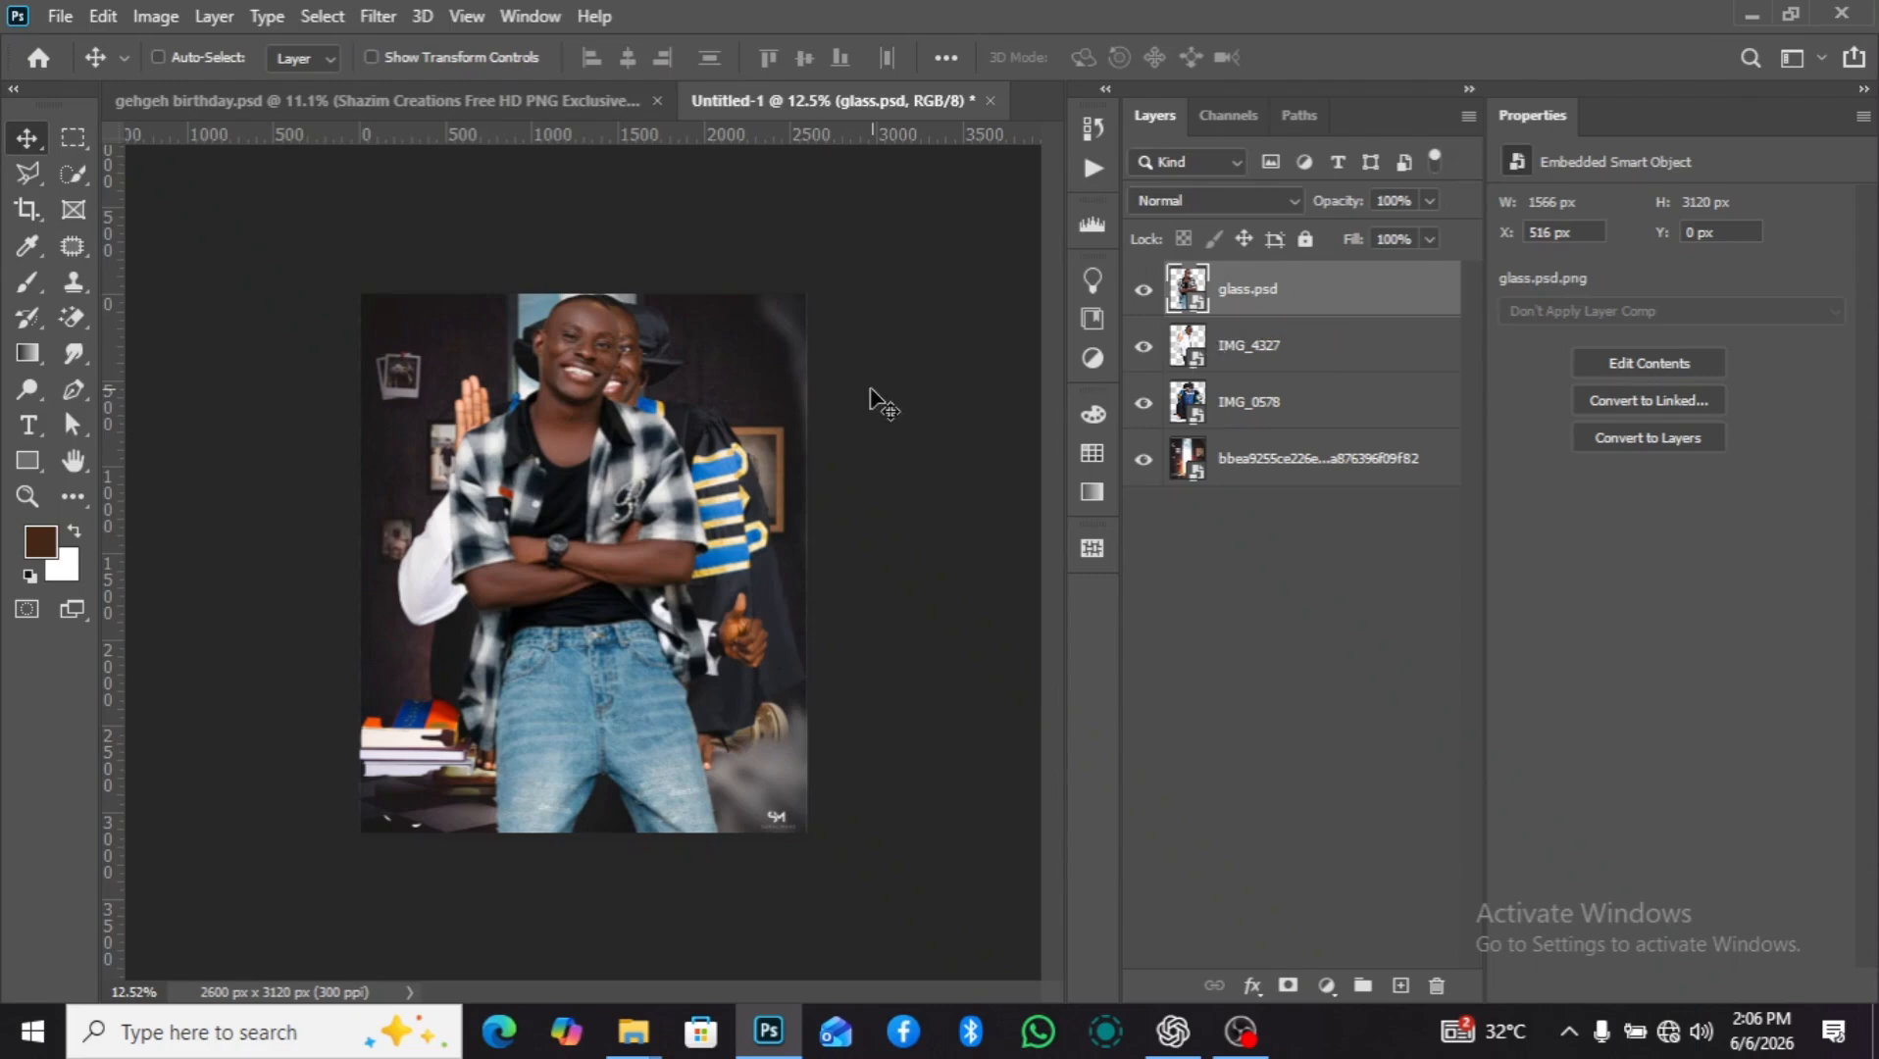
Add a solid color fill layer in f6ba5b, sampled from the gown's yellow trim, and move it beneath the background image.
click(1267, 471)
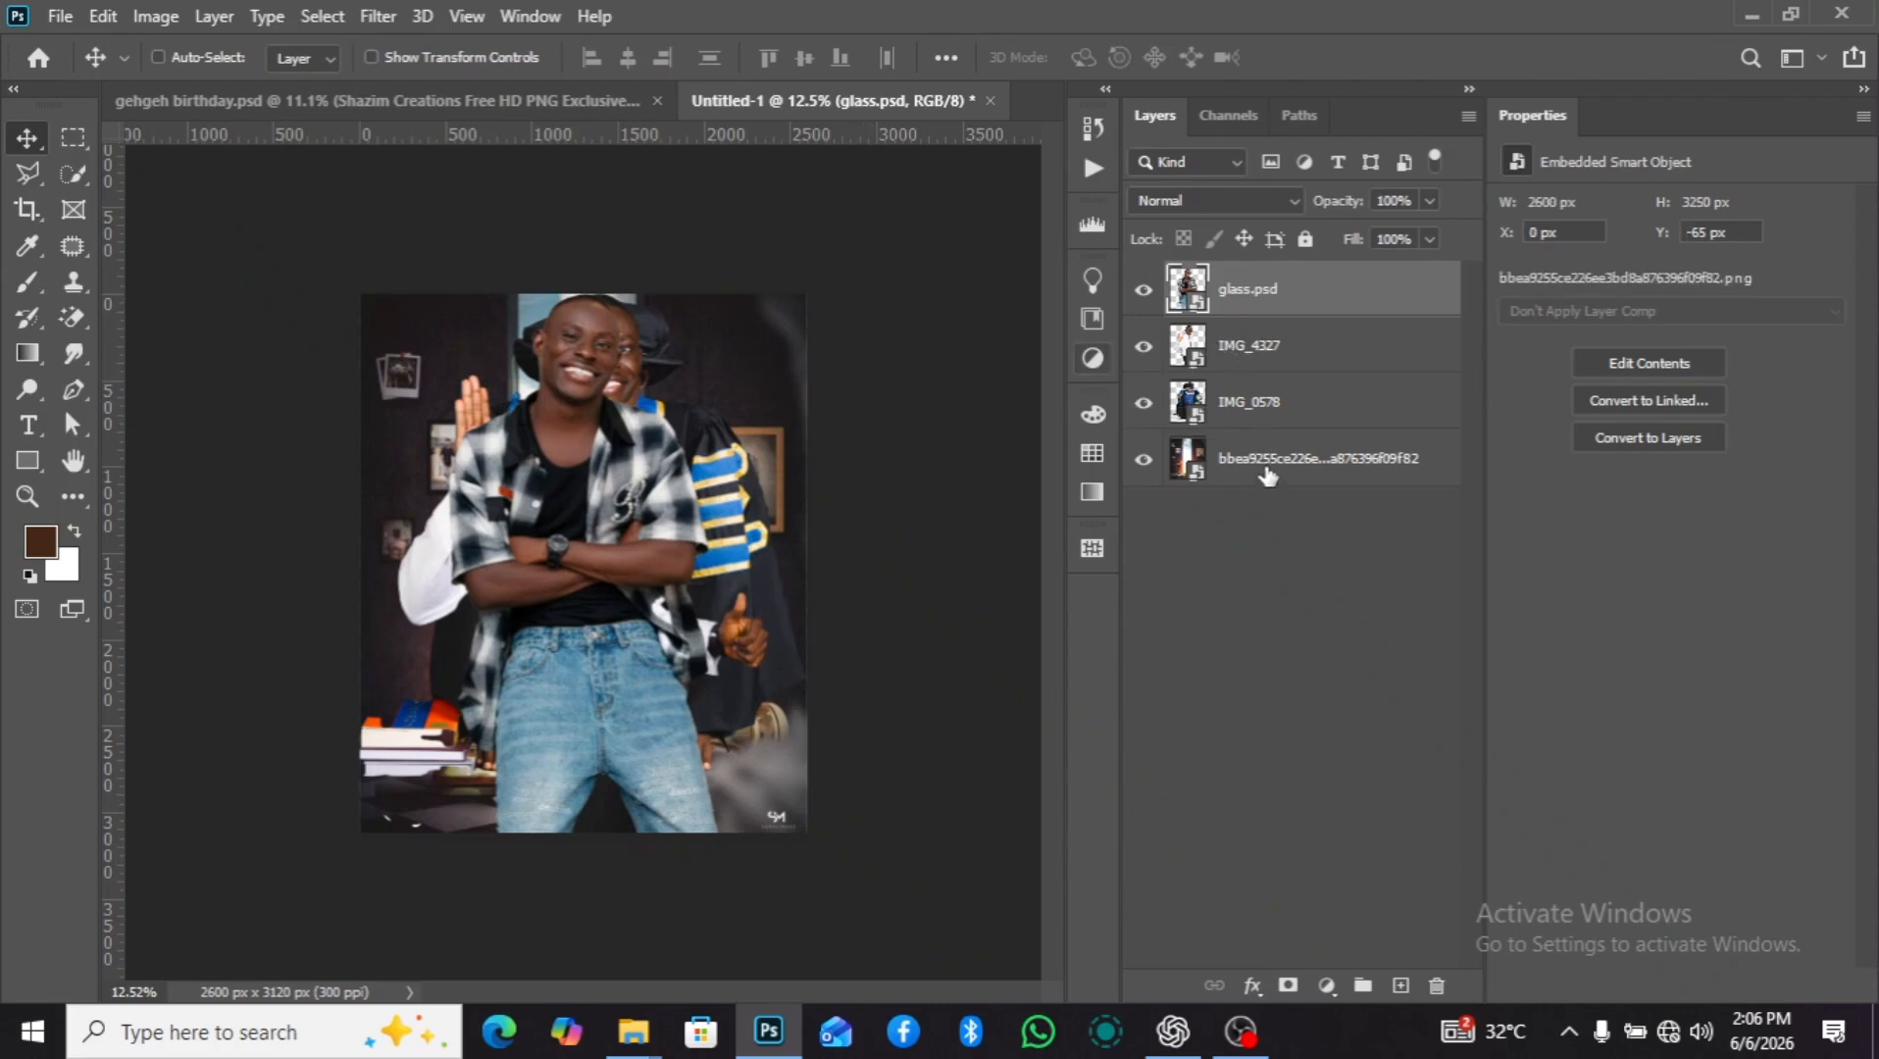
click(1326, 984)
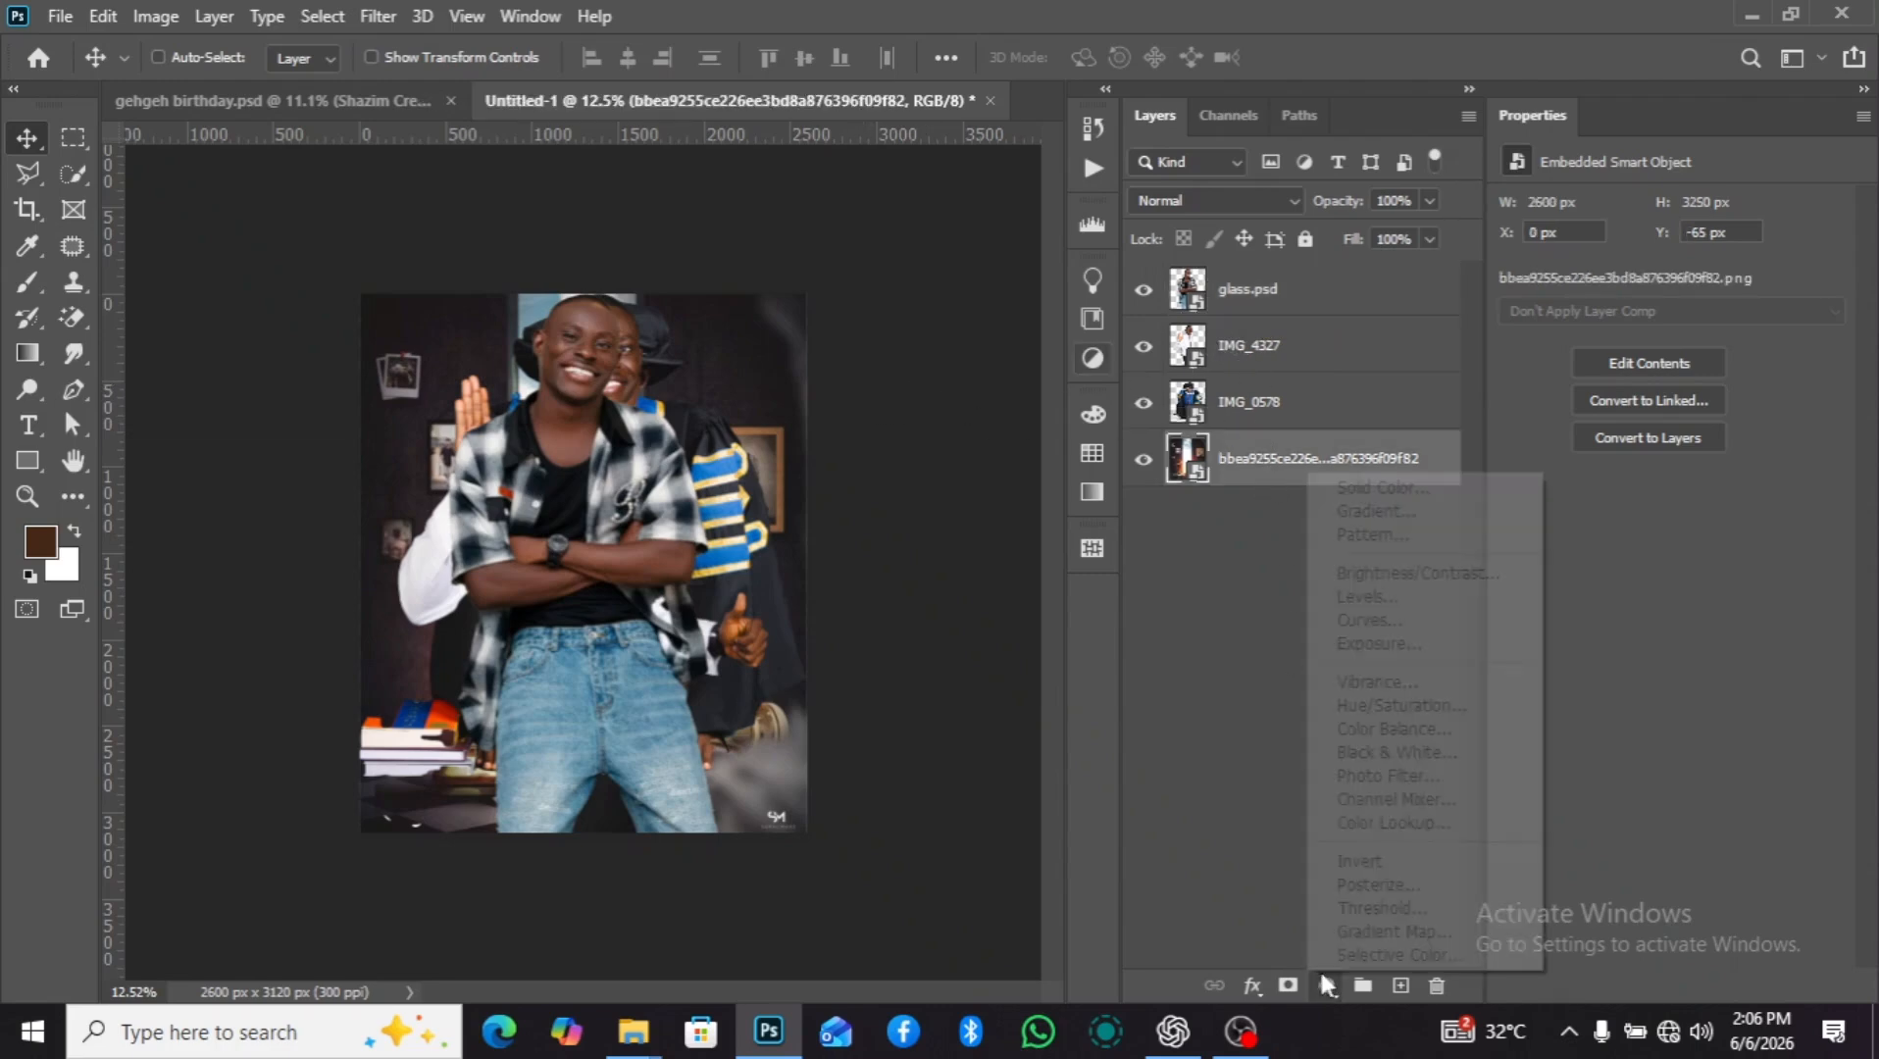
click(1377, 487)
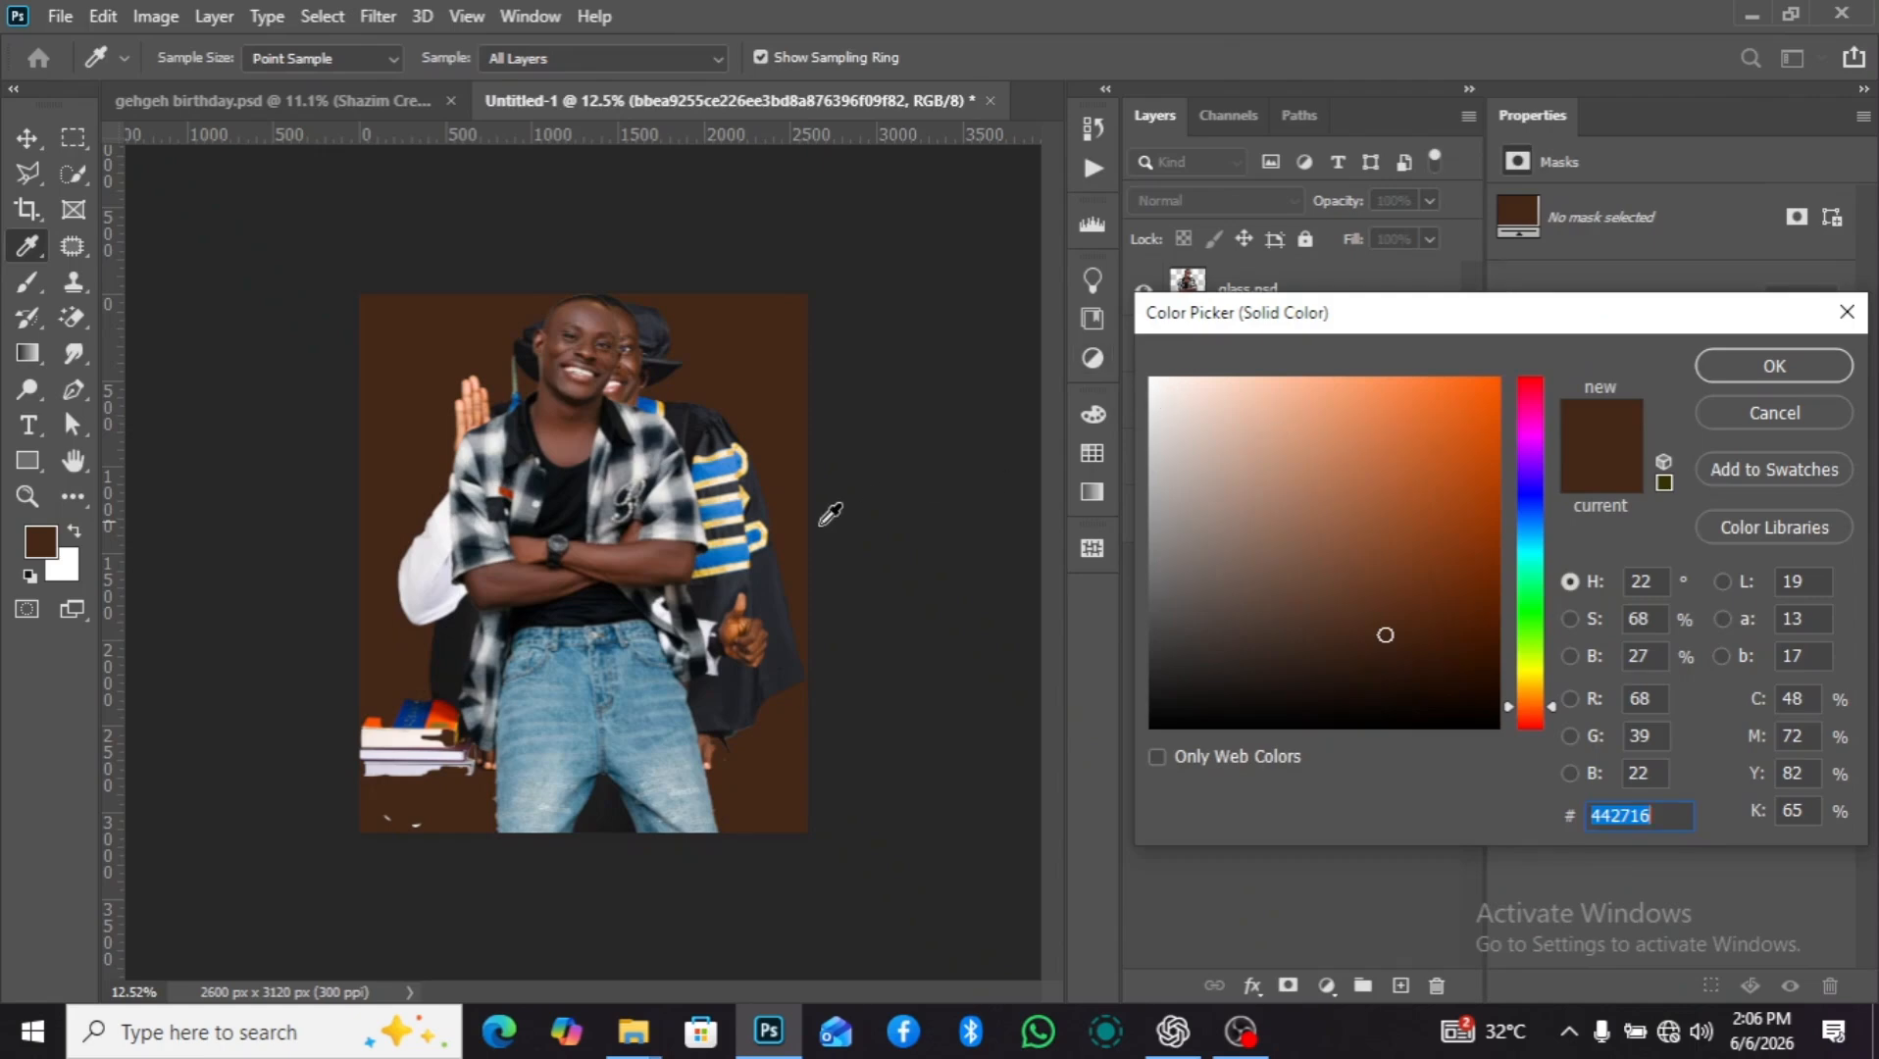
click(730, 447)
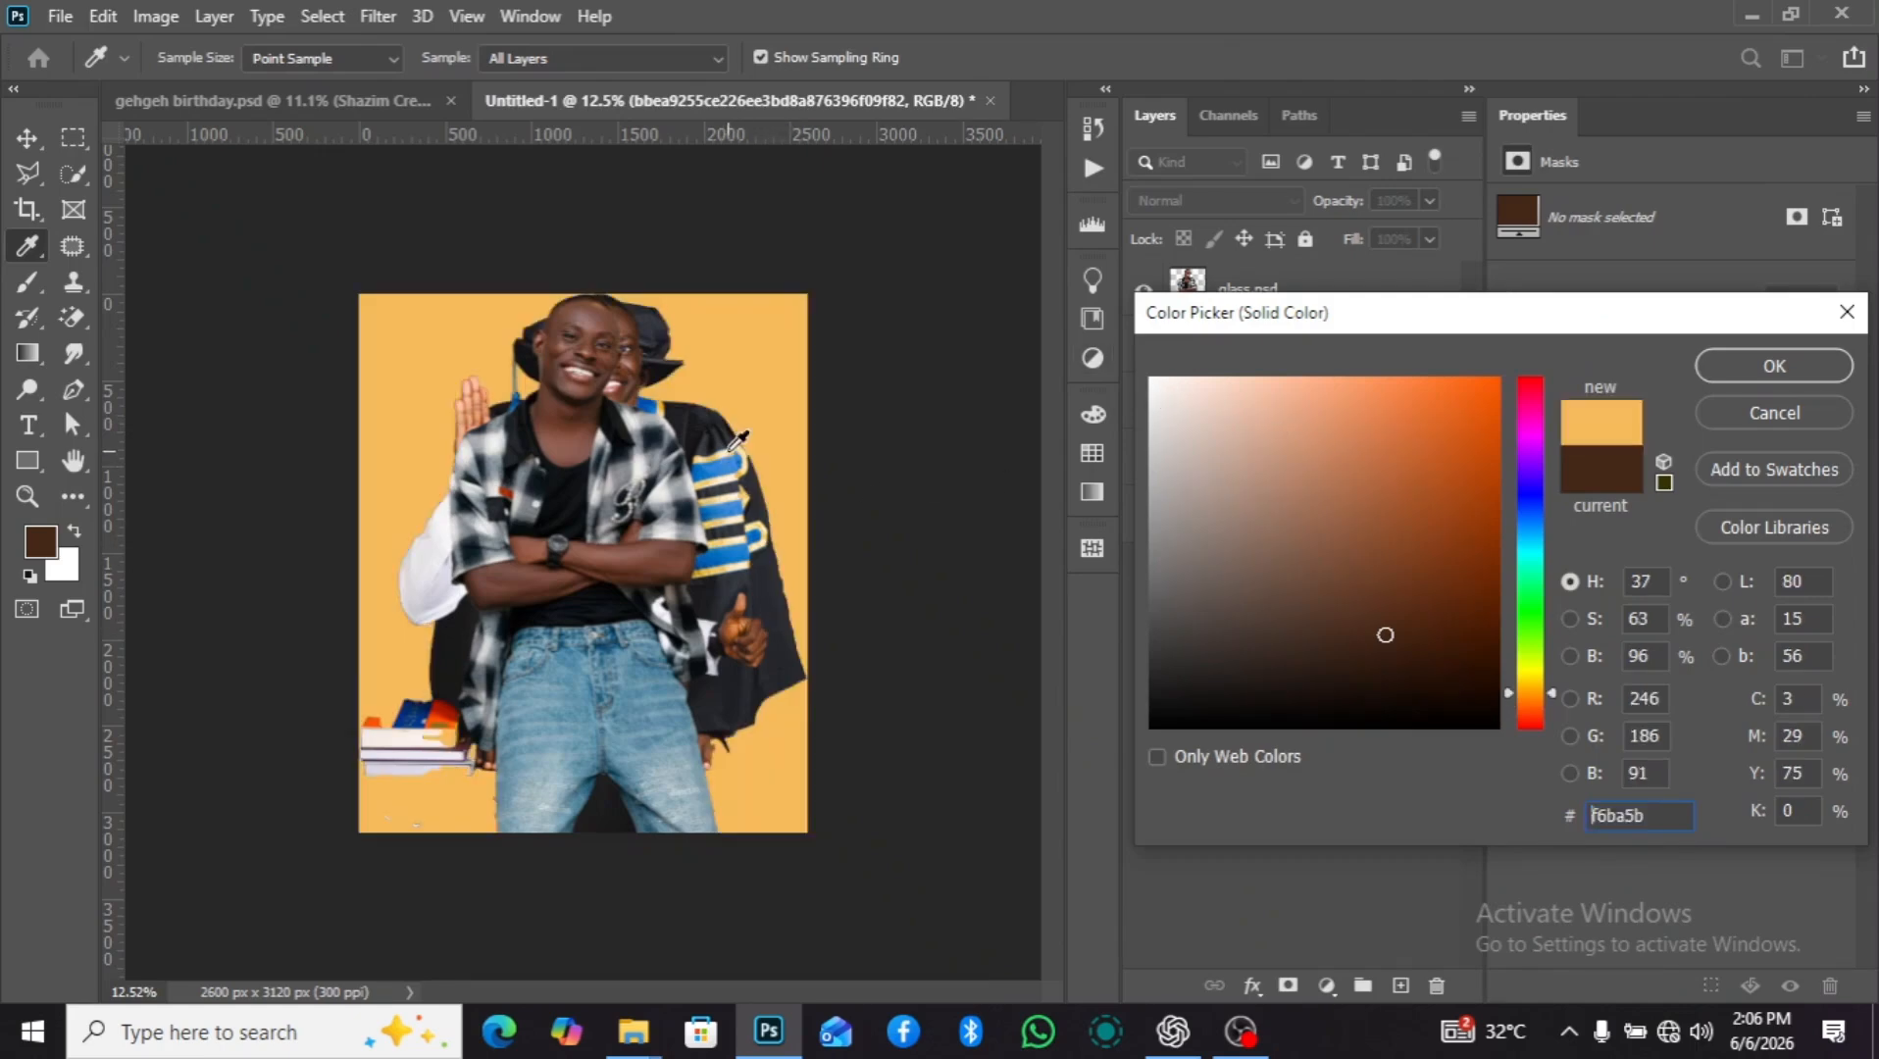
click(1757, 363)
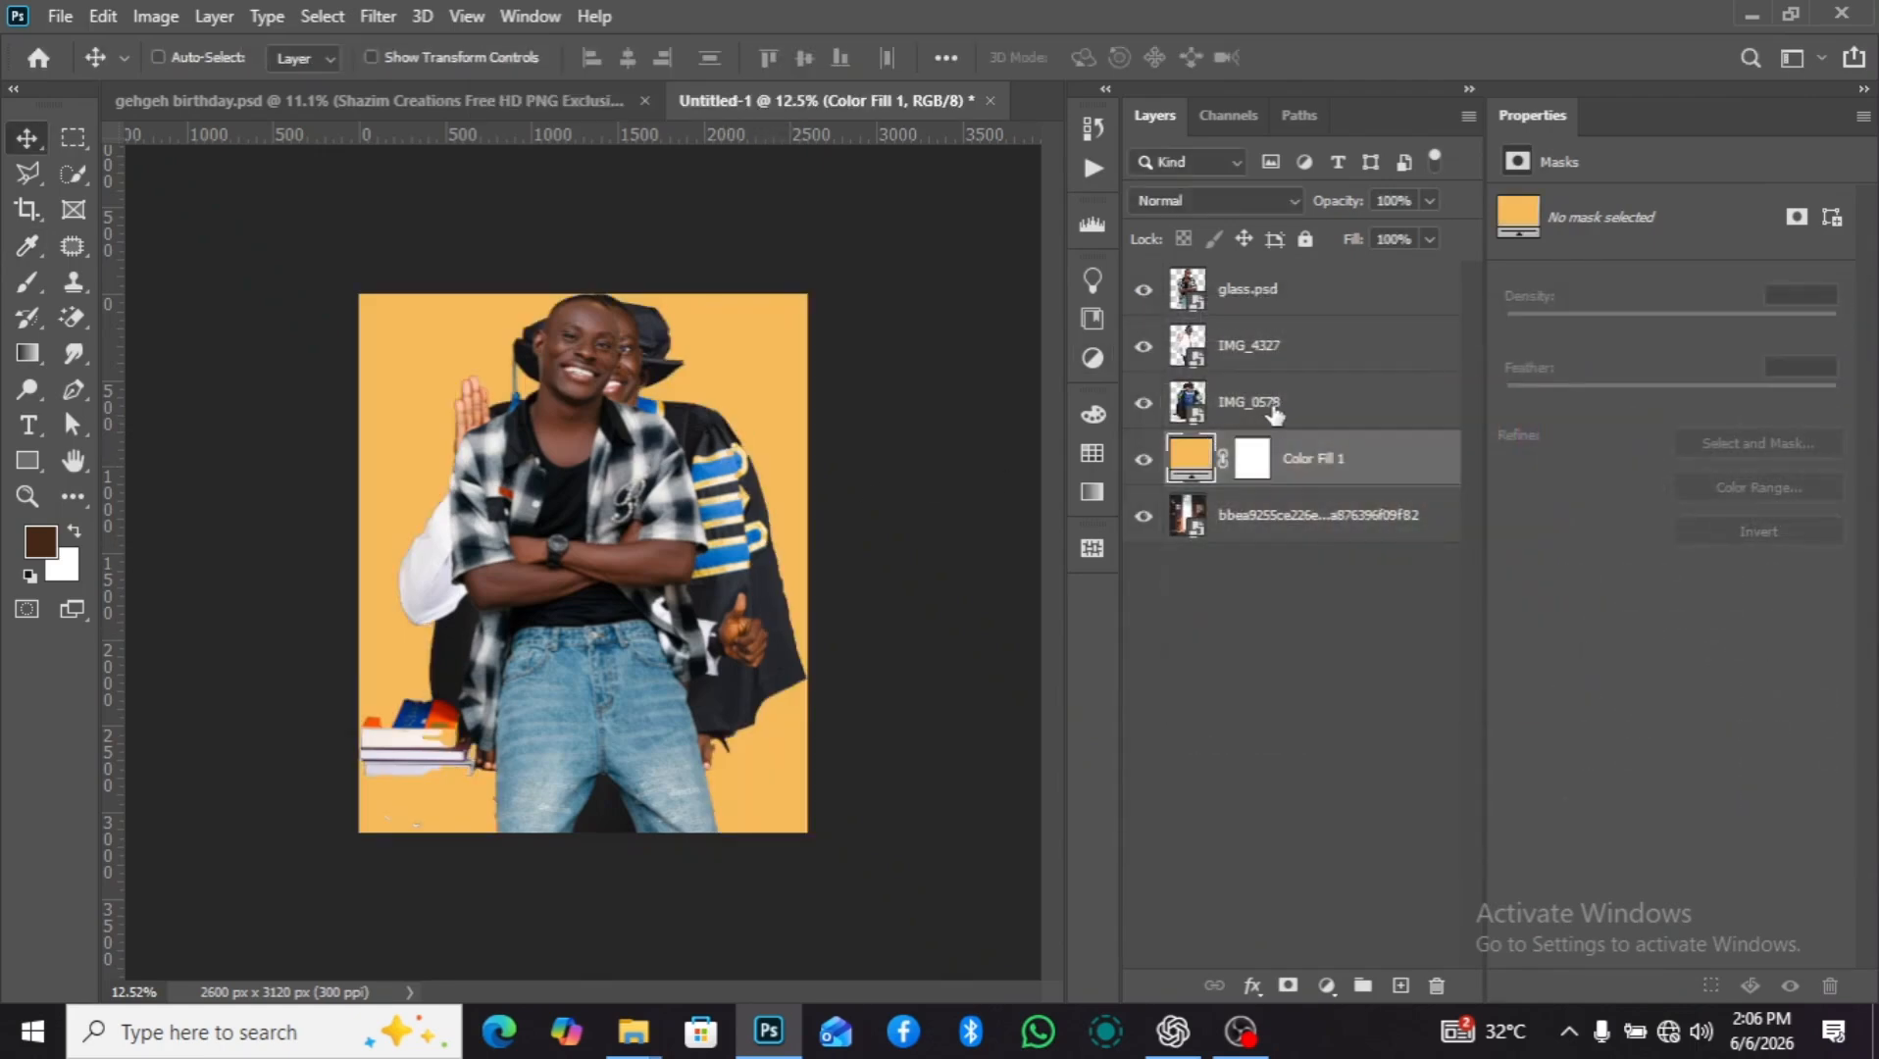
drag(1279, 479, 1285, 558)
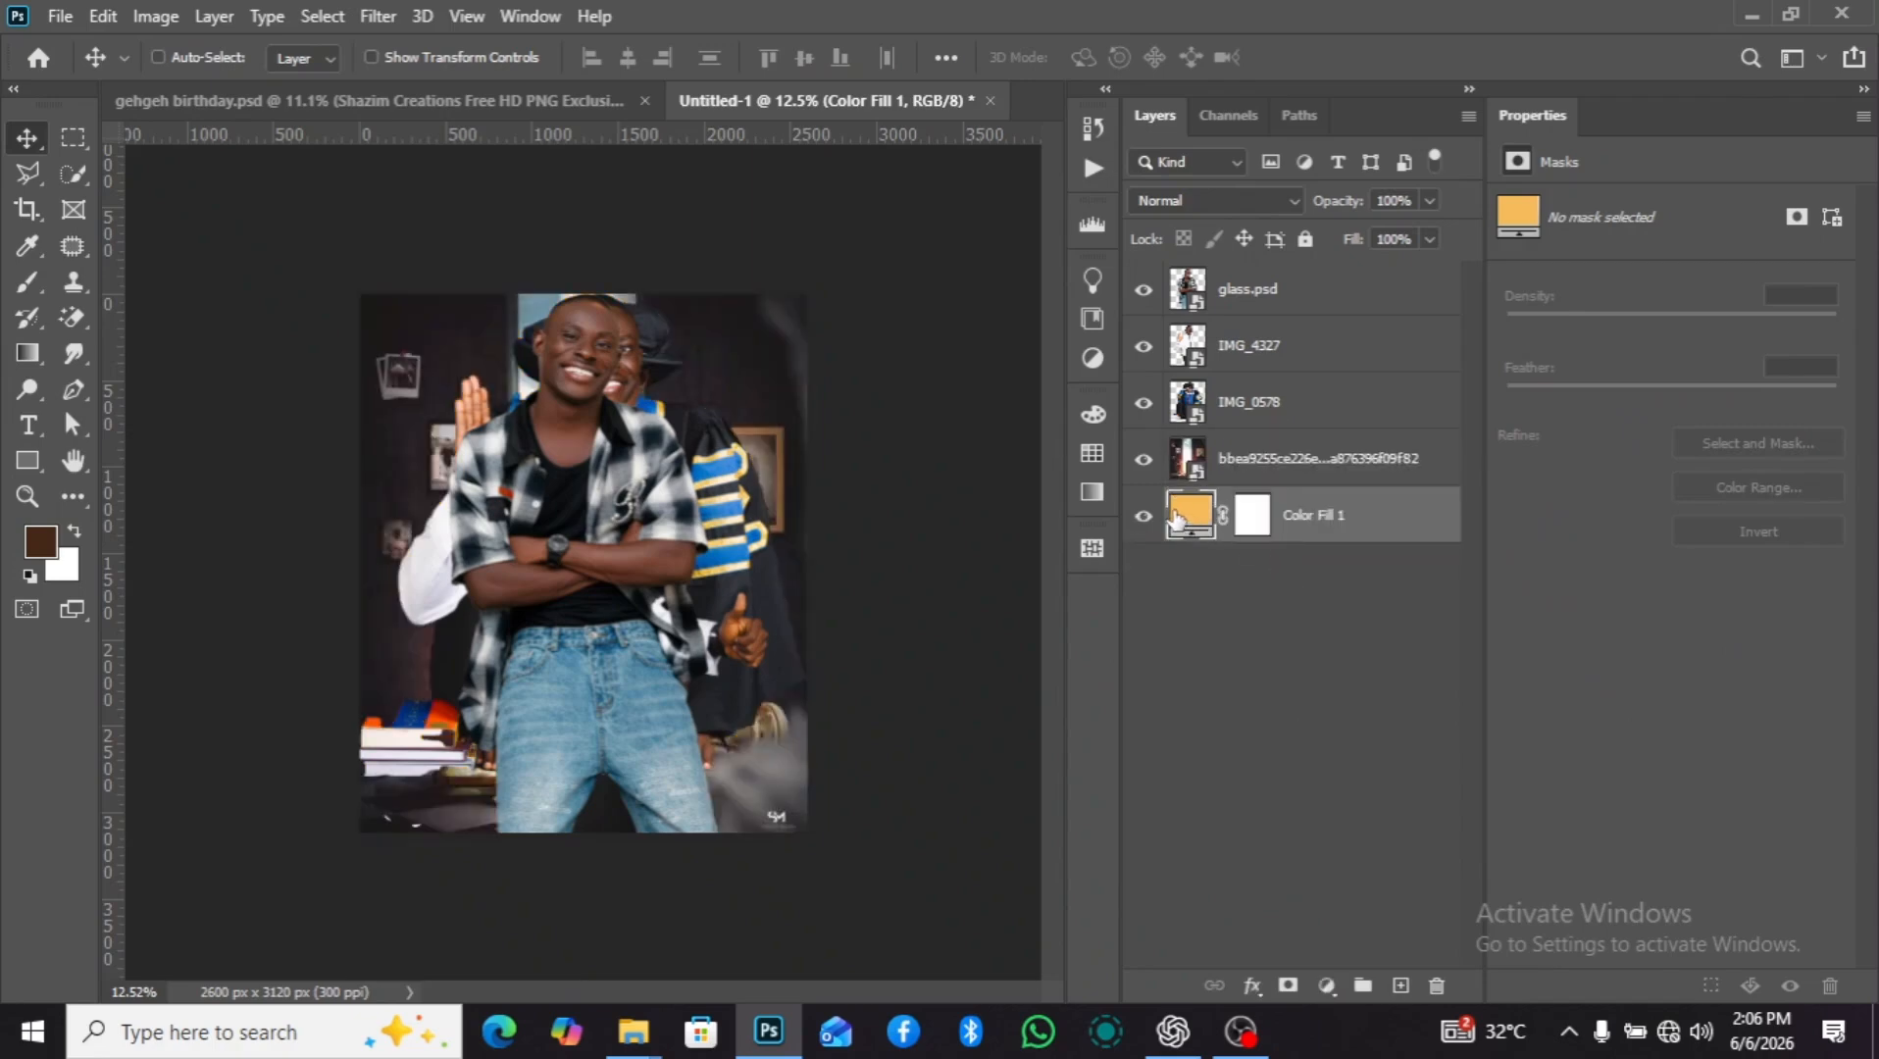
Create a 2600 x 3120 px artboard from the layers, keeping the default name.
right_click(1389, 534)
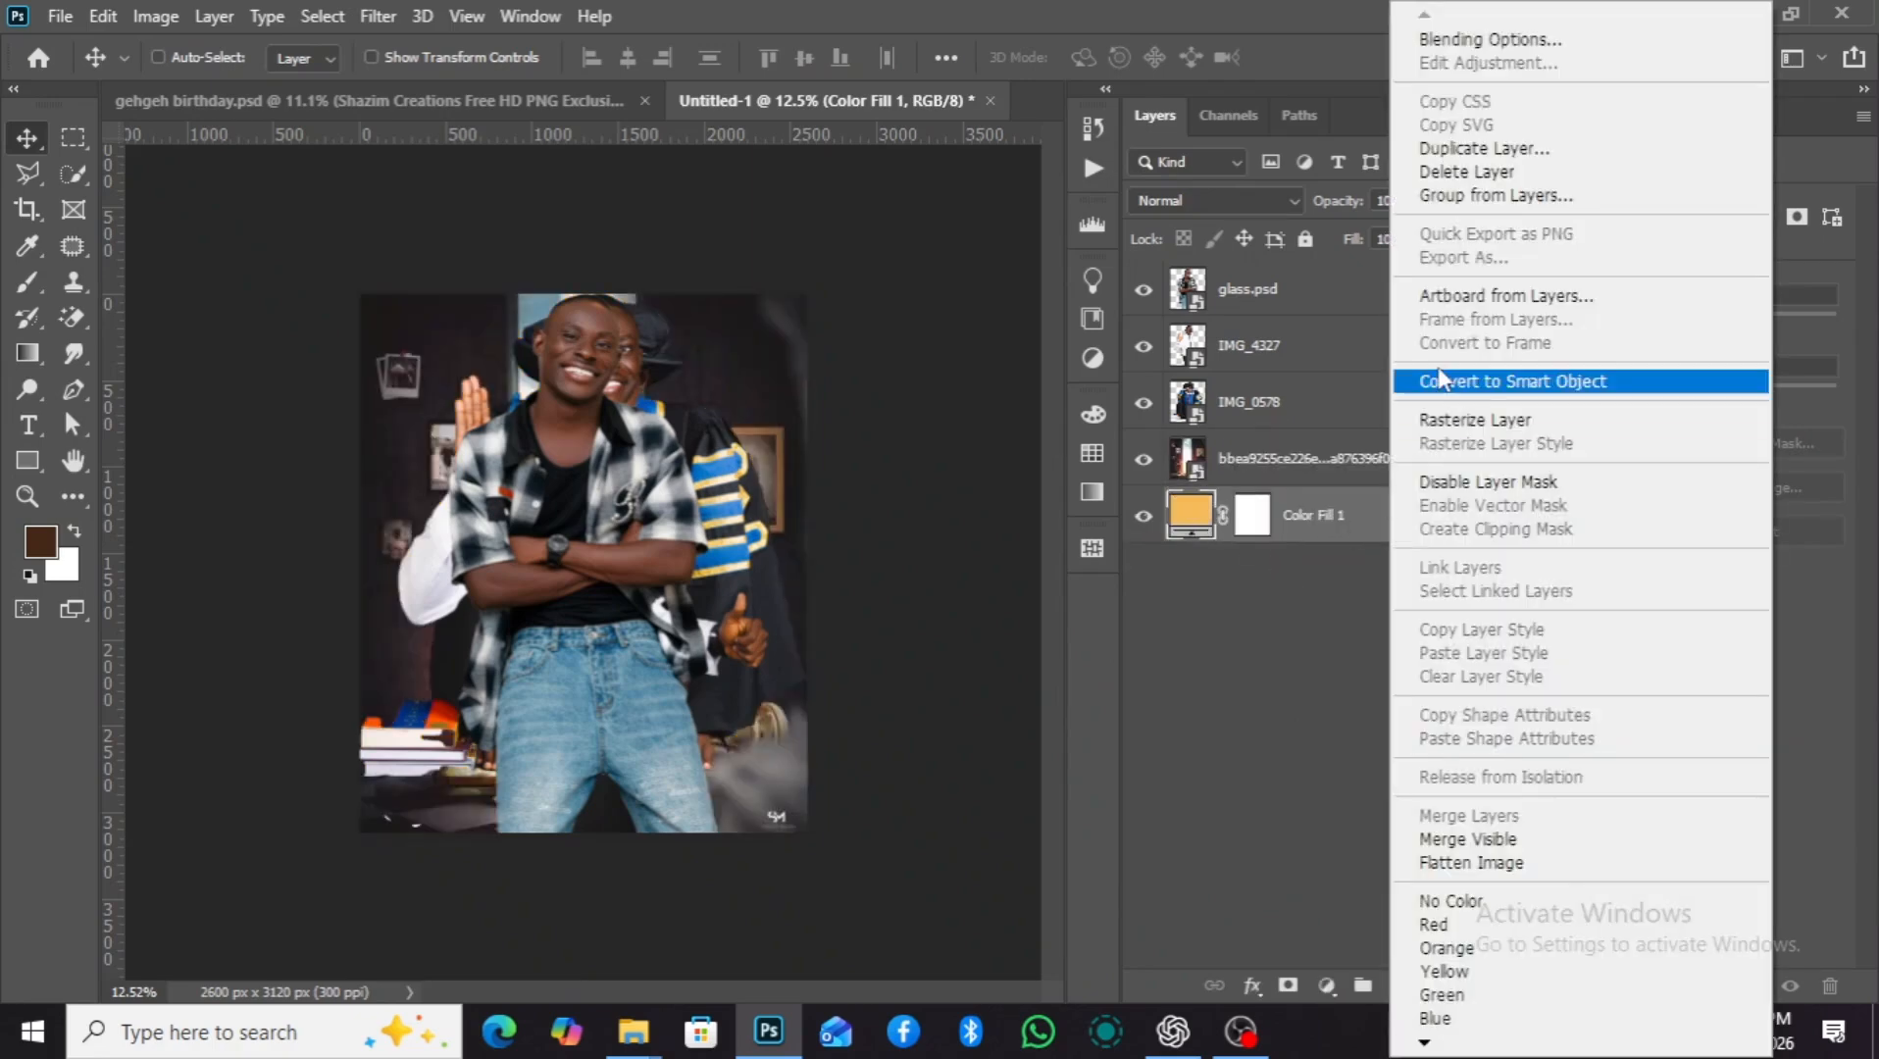
click(1494, 296)
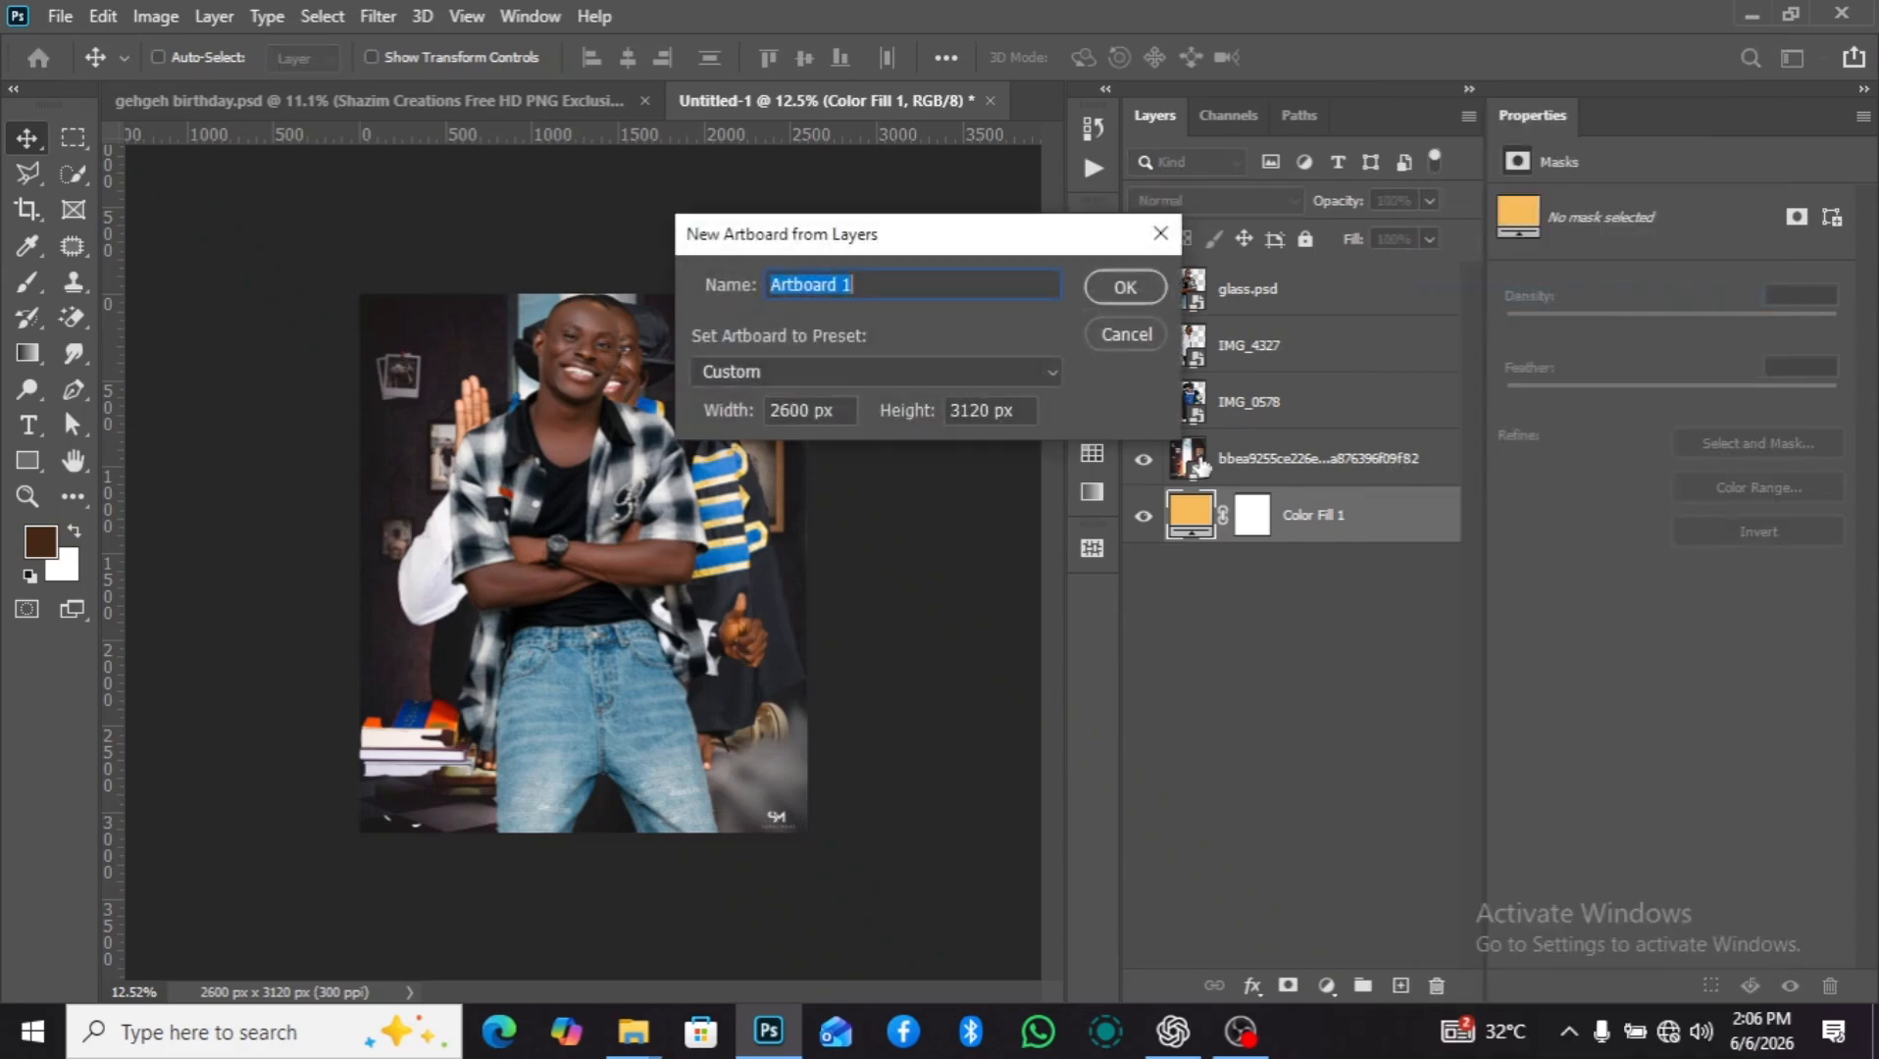
key(Return)
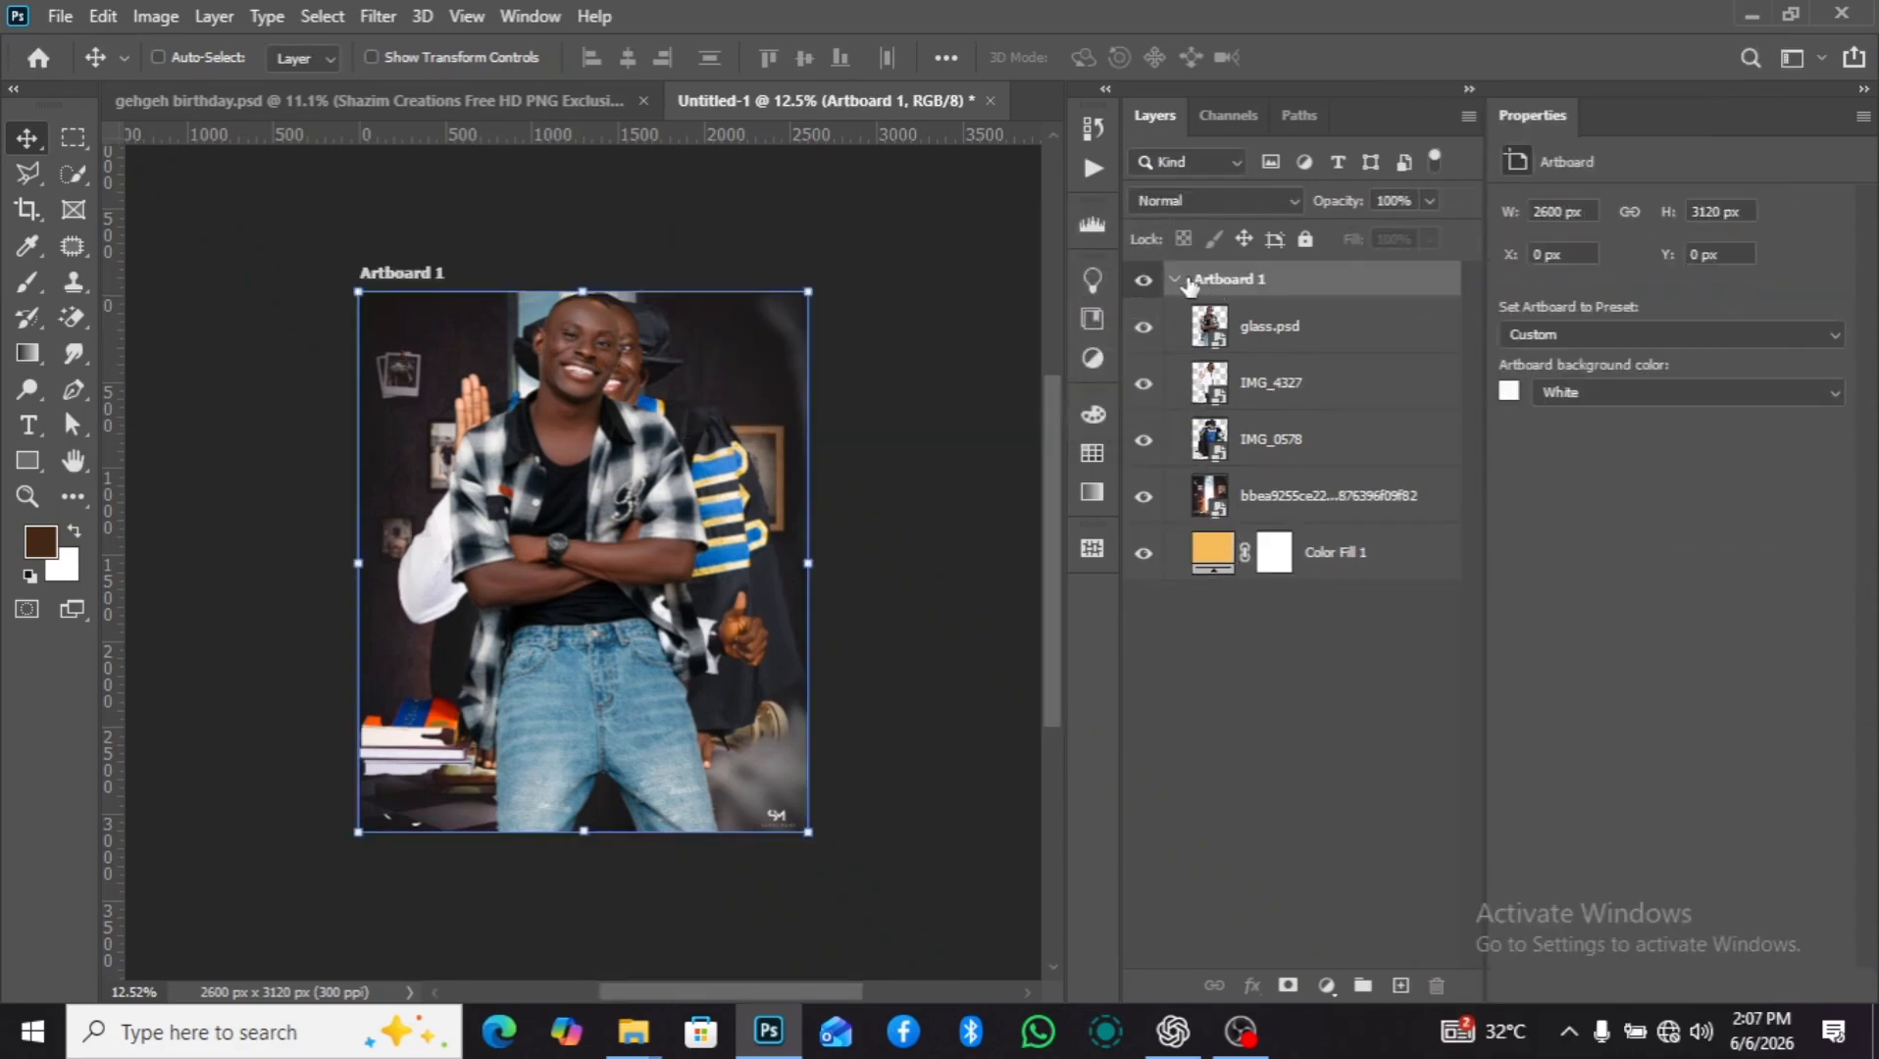
click(1175, 283)
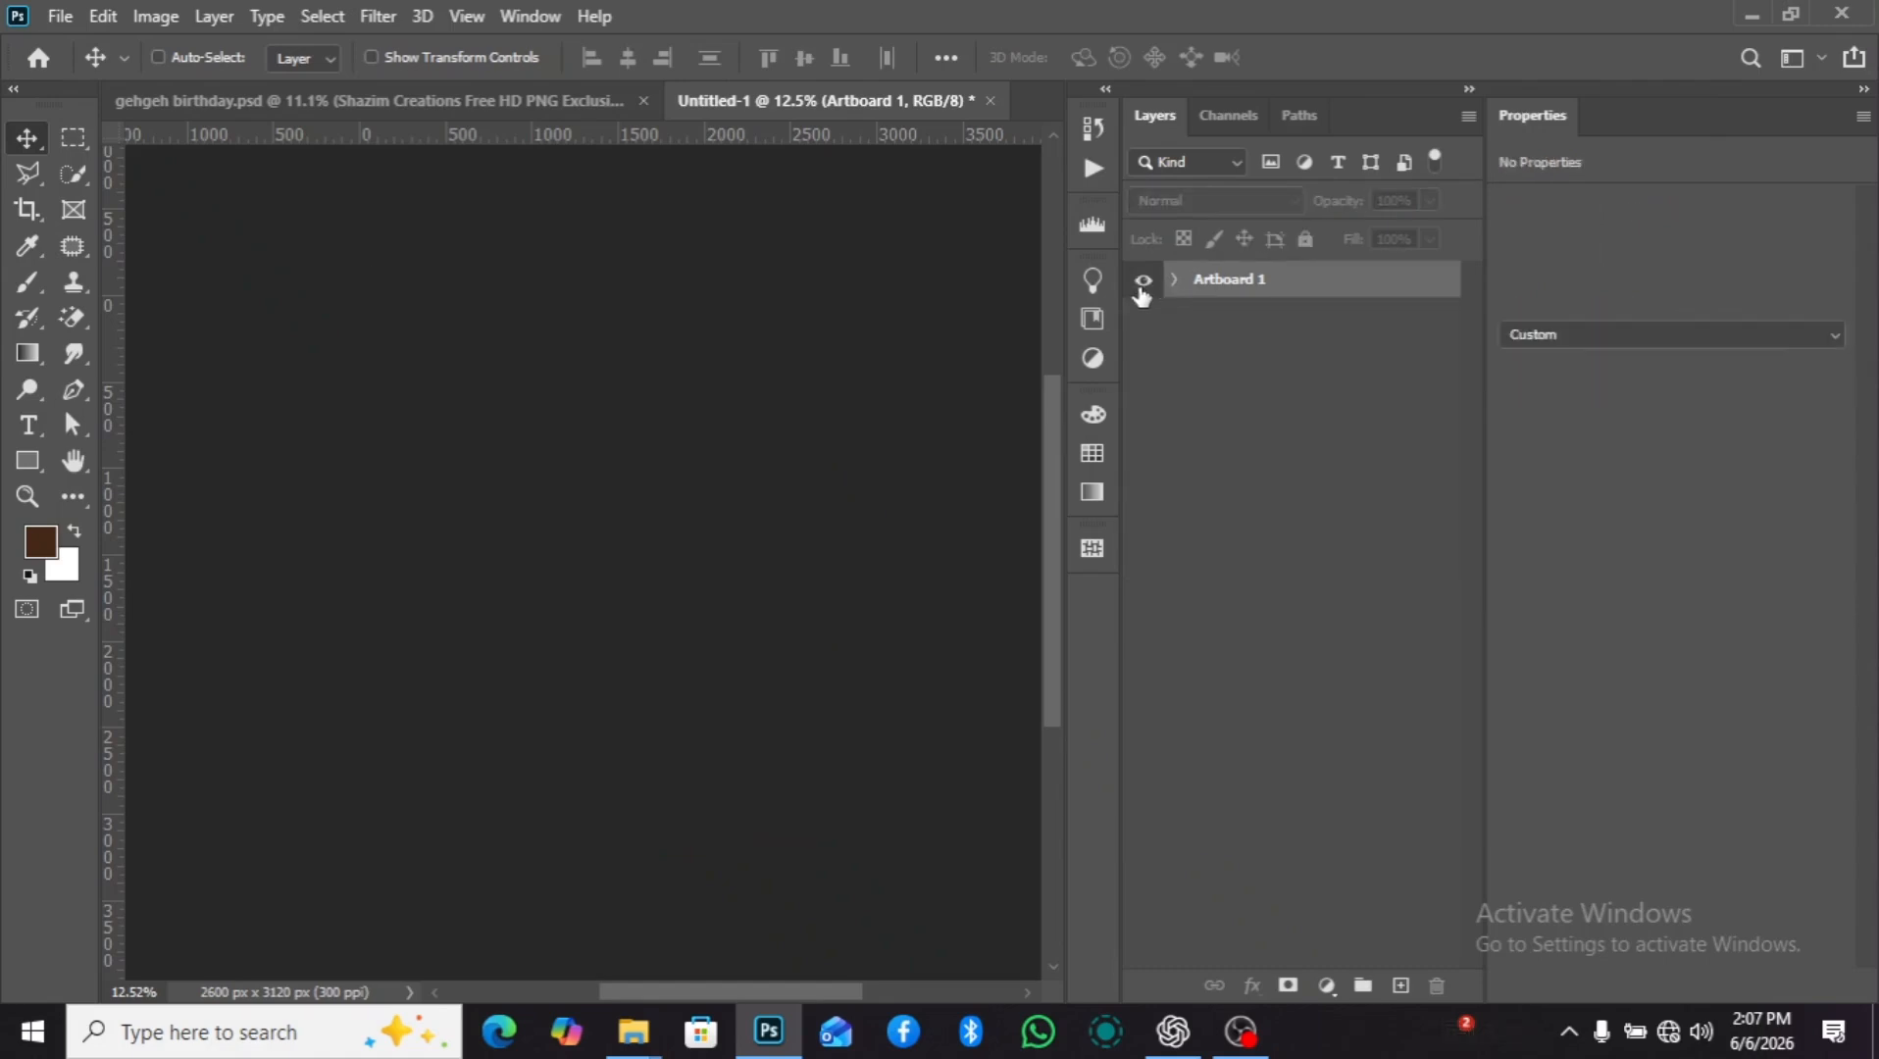
click(1174, 280)
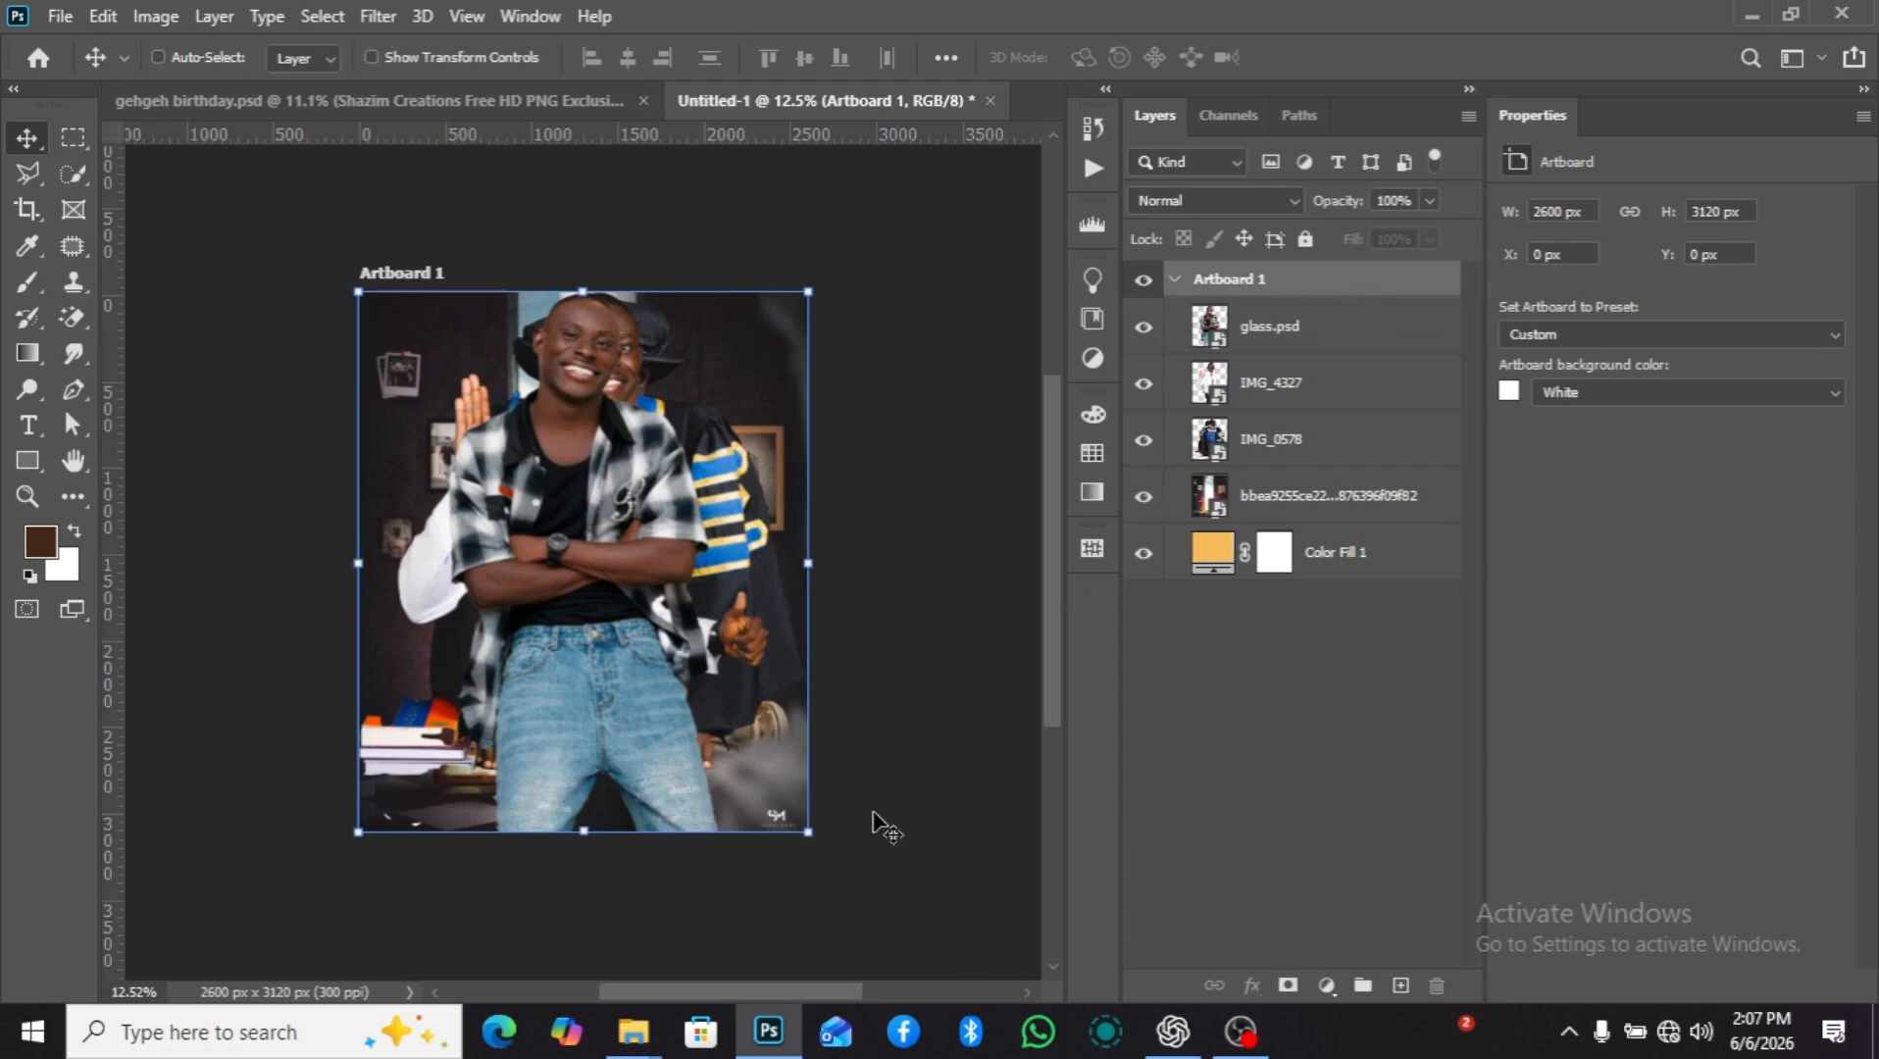
Place the finished gehgeh birthday 1 flyer and move it outside the artboard, beside its left edge, as a reference.
mouse_move(633, 1032)
click(470, 922)
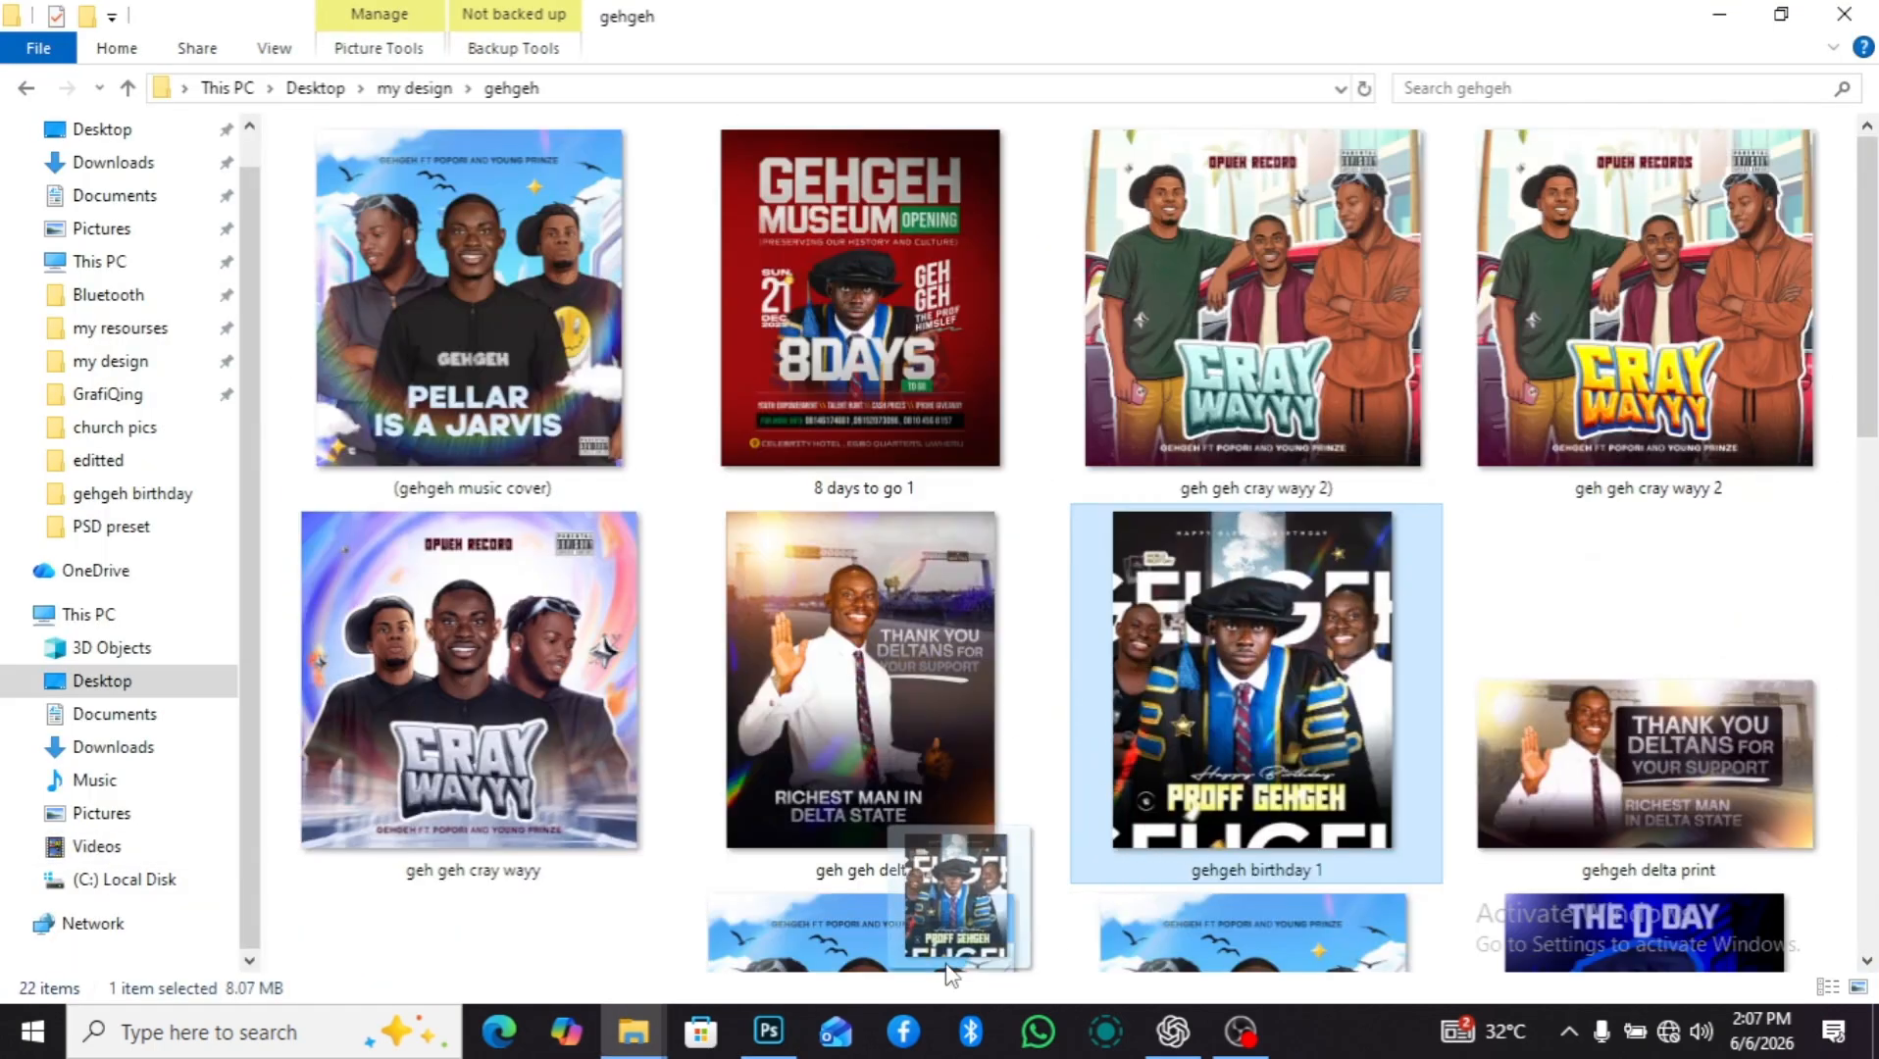
drag(956, 902, 203, 515)
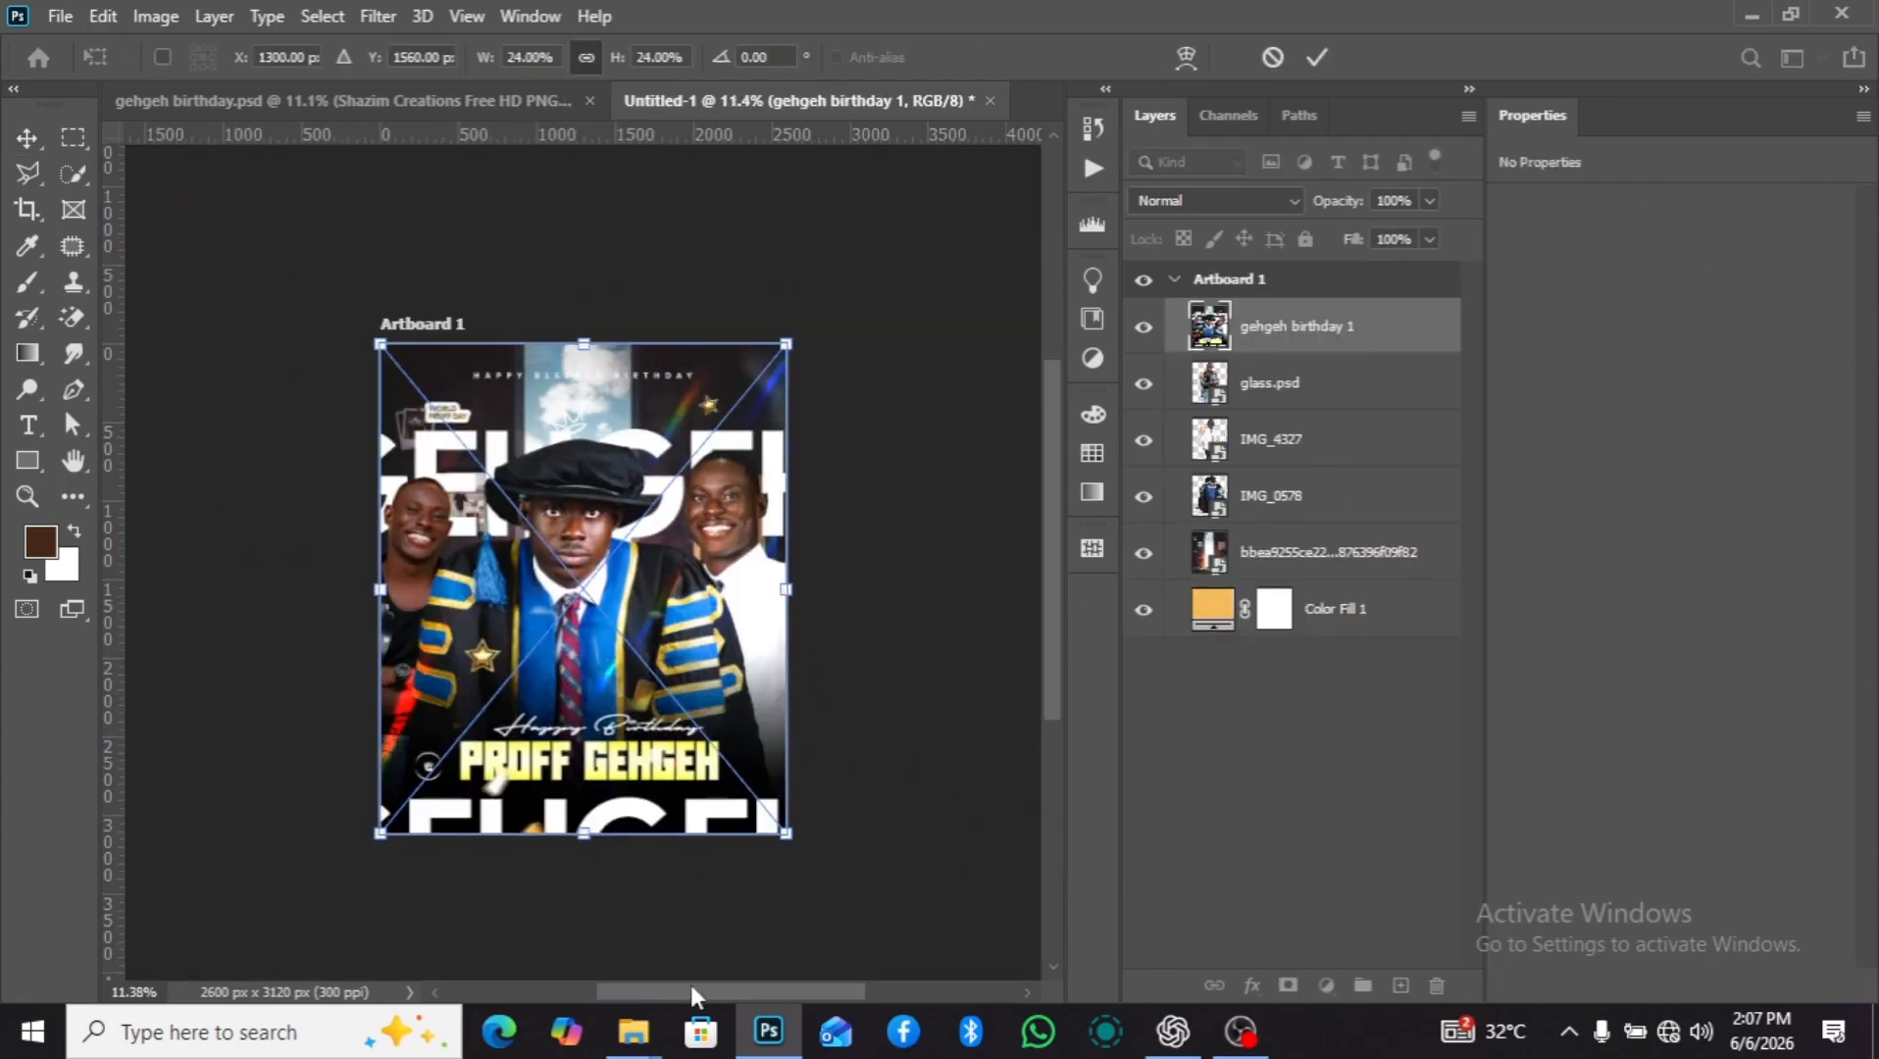
drag(691, 996, 650, 995)
drag(725, 642, 305, 642)
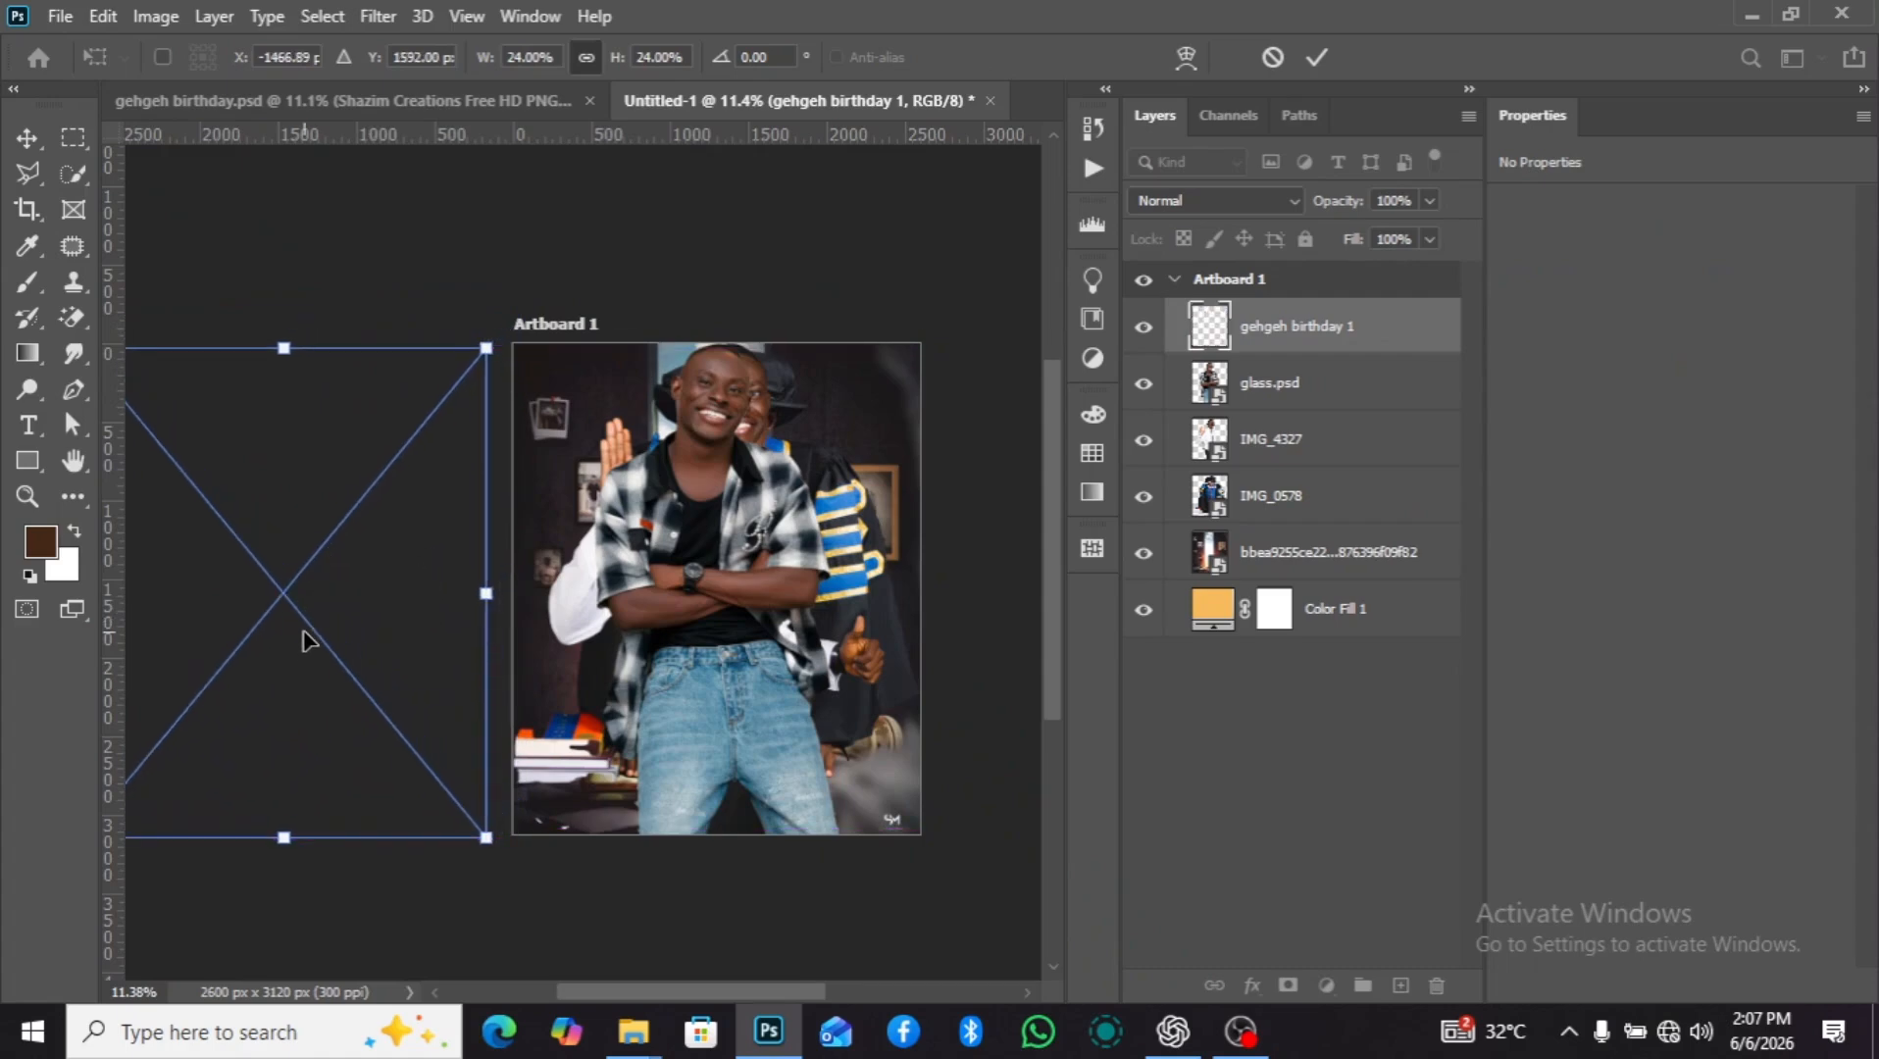
key(Return)
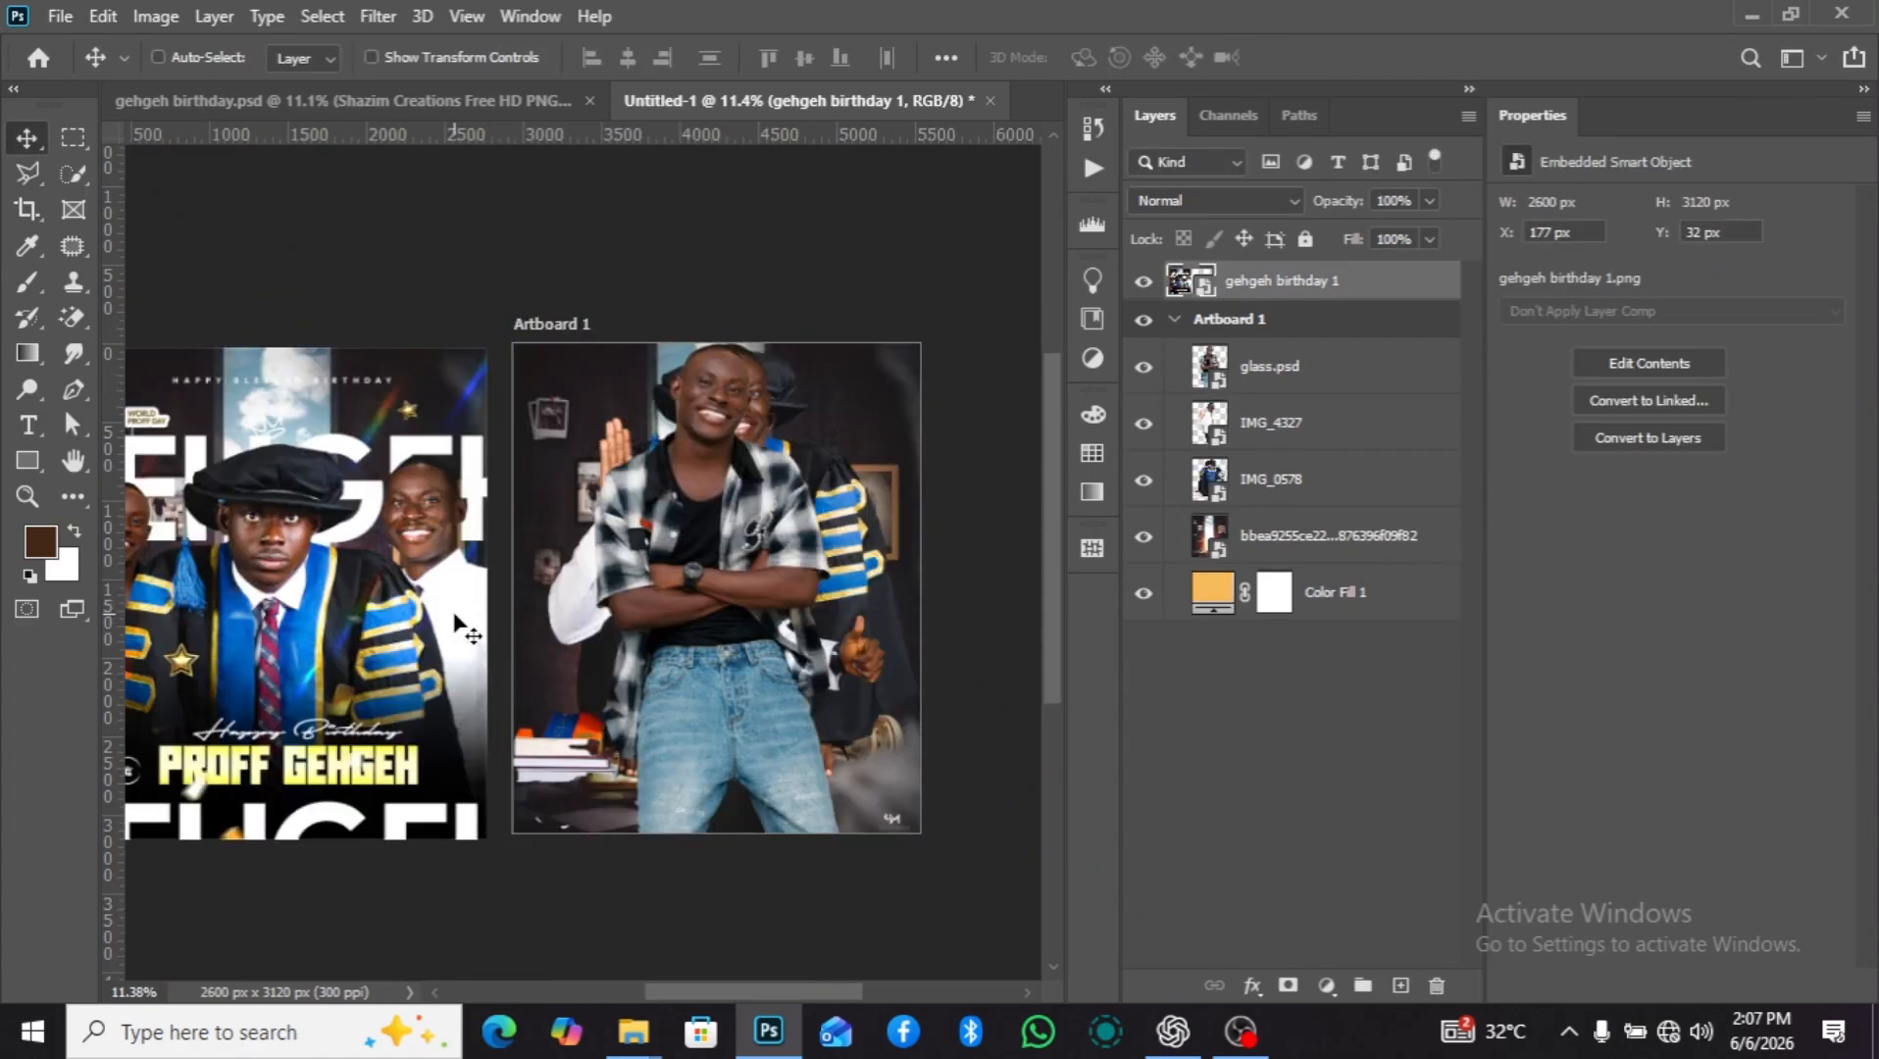
scroll(358, 583, down, 3)
drag(725, 992, 693, 1009)
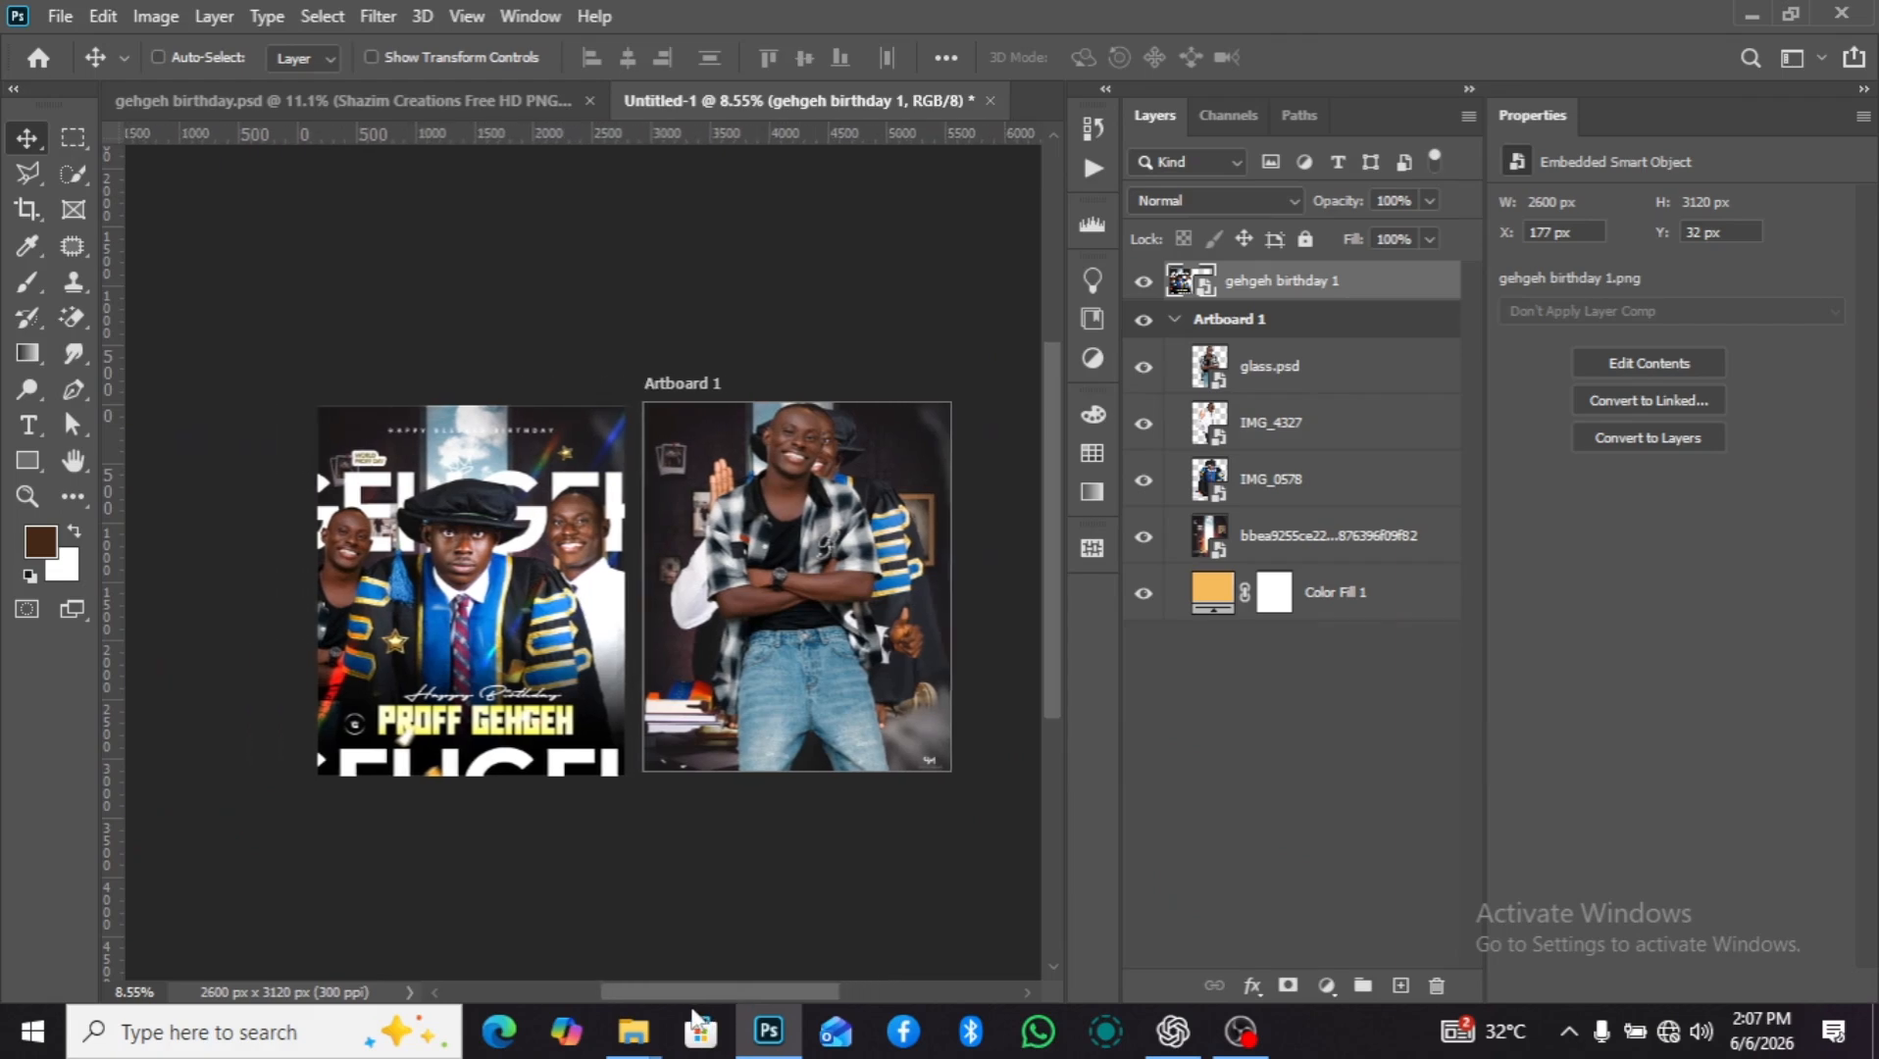
scroll(822, 691, up, 2)
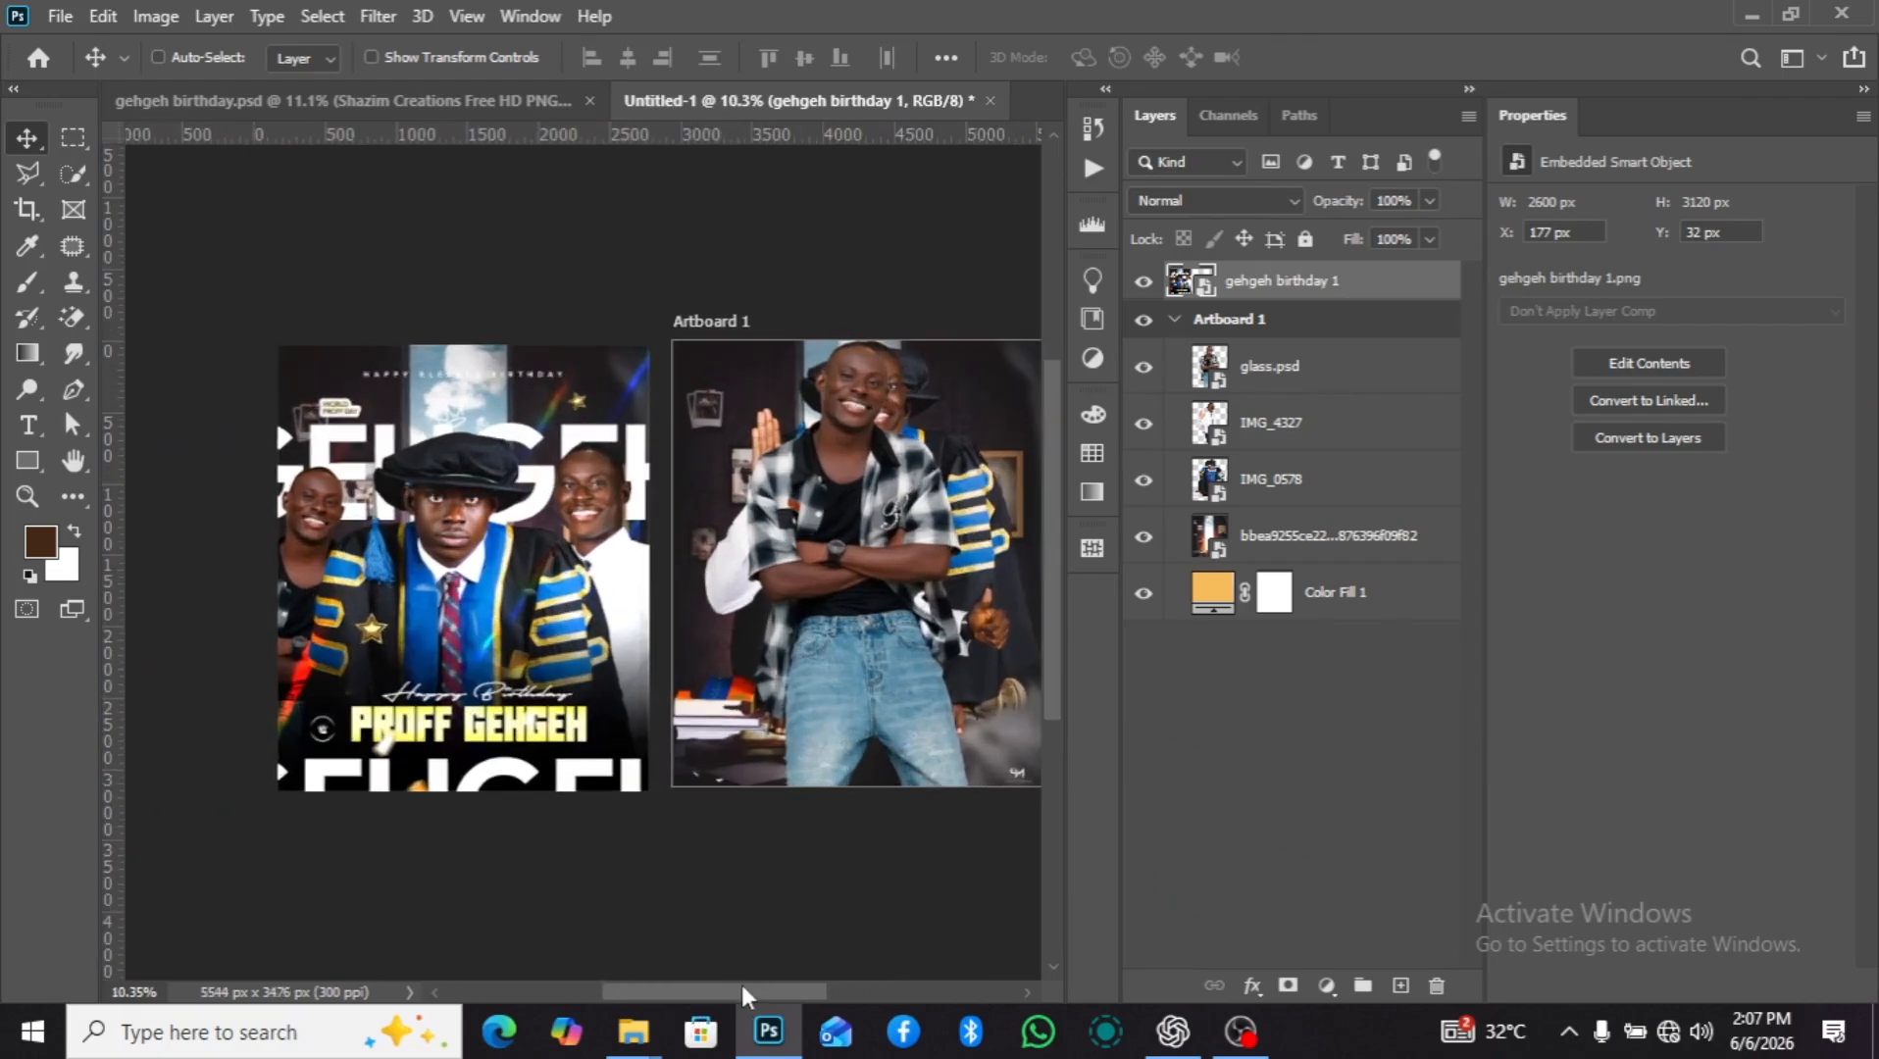
drag(756, 995, 785, 995)
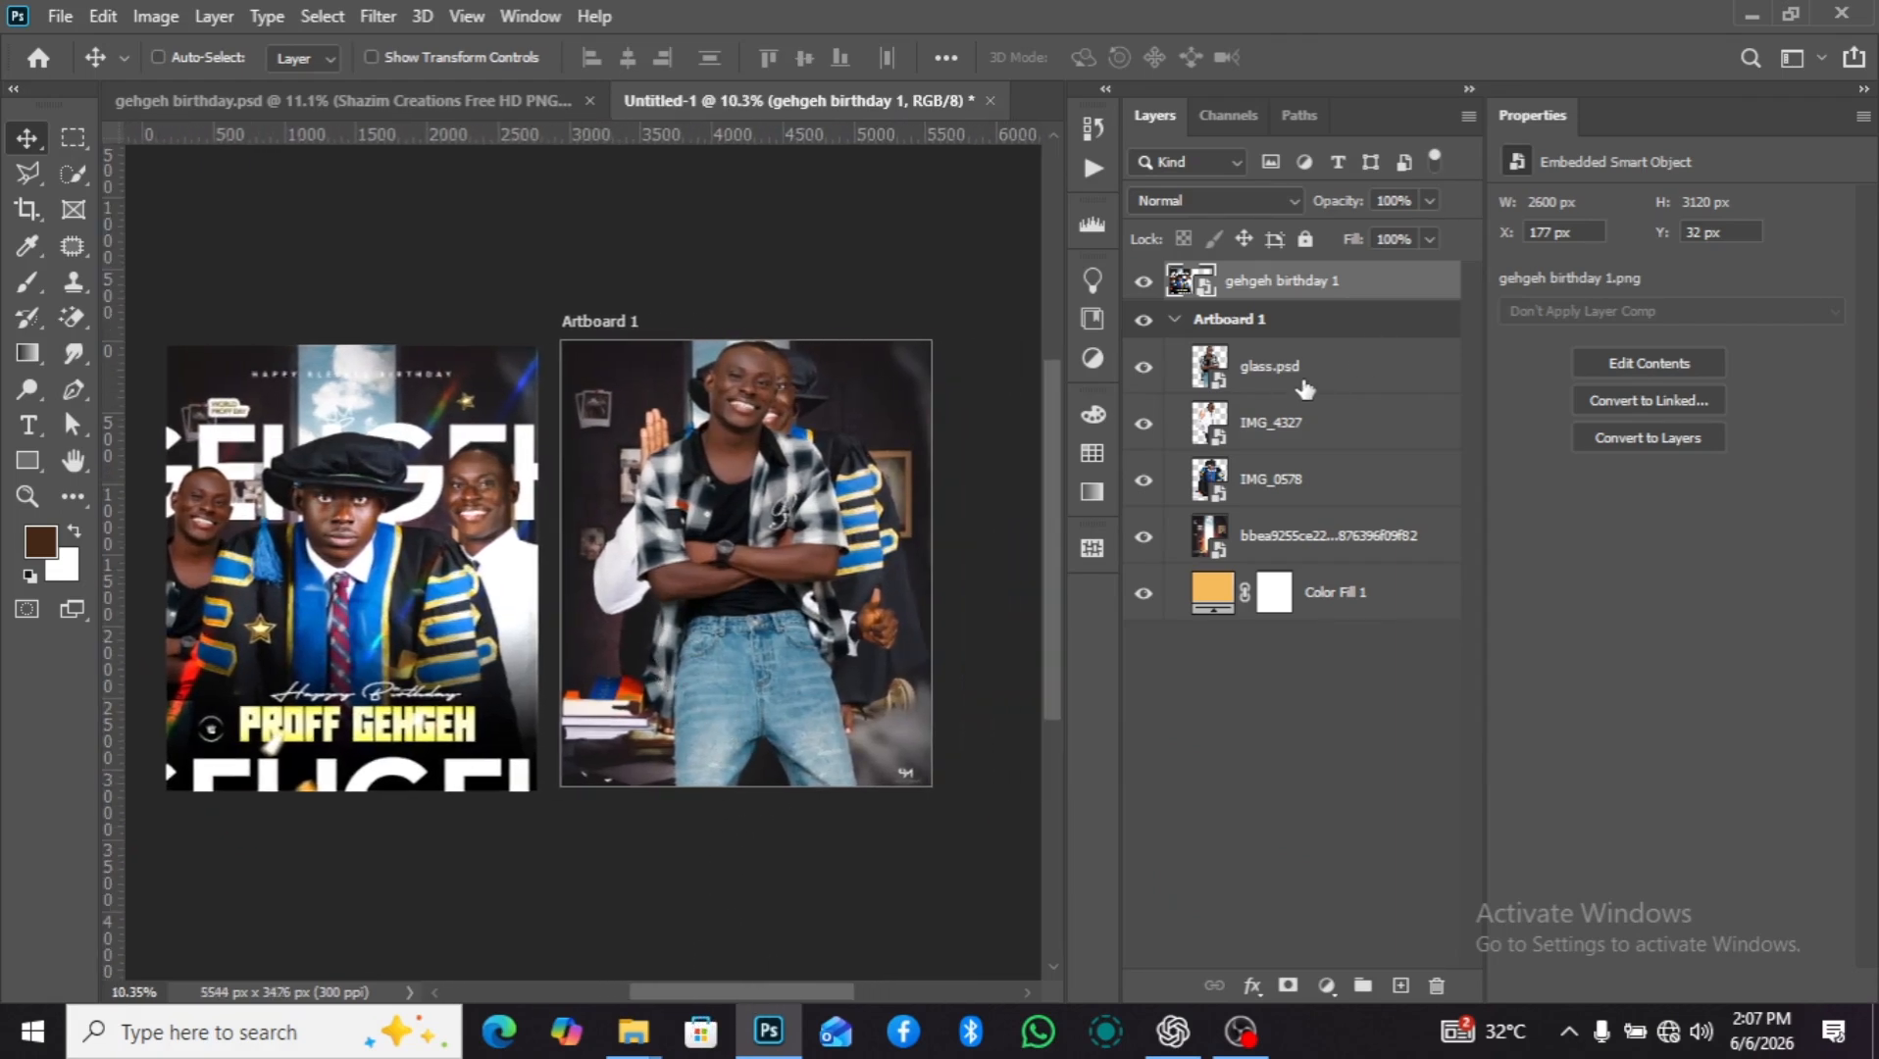
Move the IMG_0578 layer above glass.psd and shift the gowned man down and slightly left, to about X -167 px, Y 544 px.
click(1257, 409)
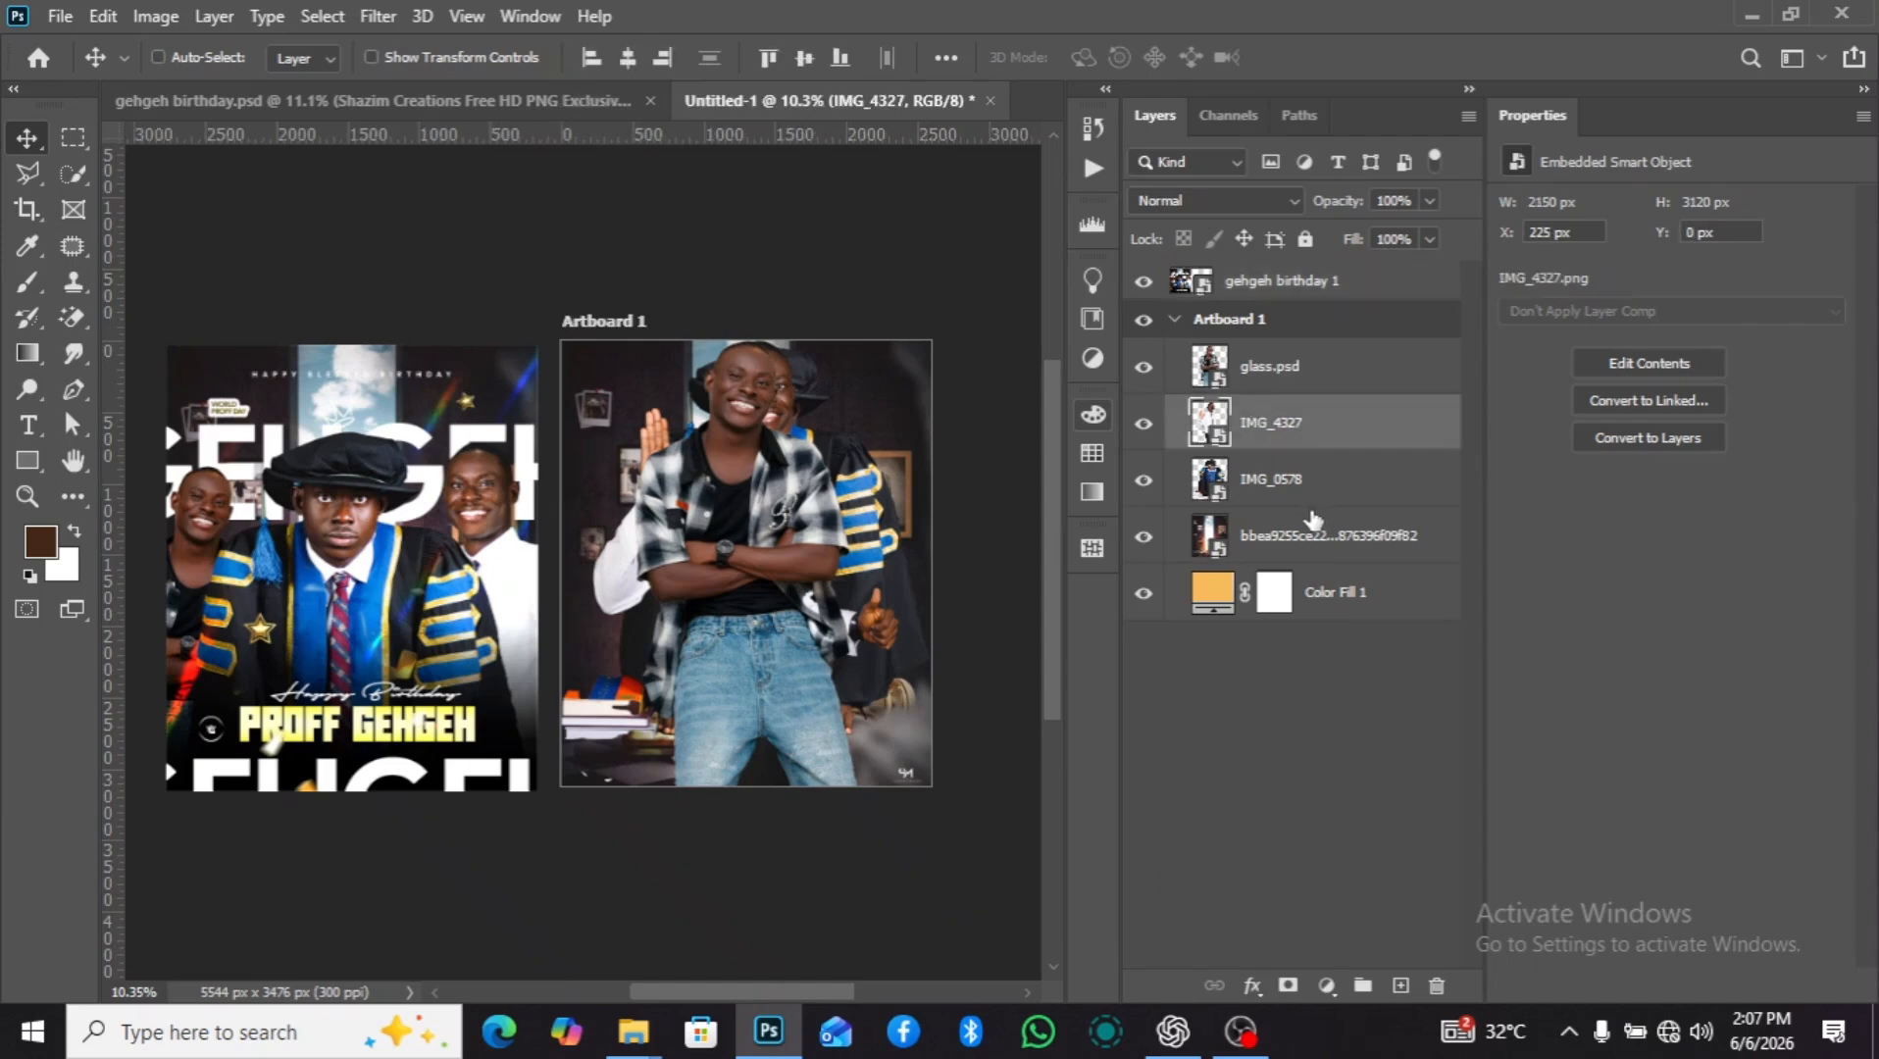
drag(1310, 495, 1315, 370)
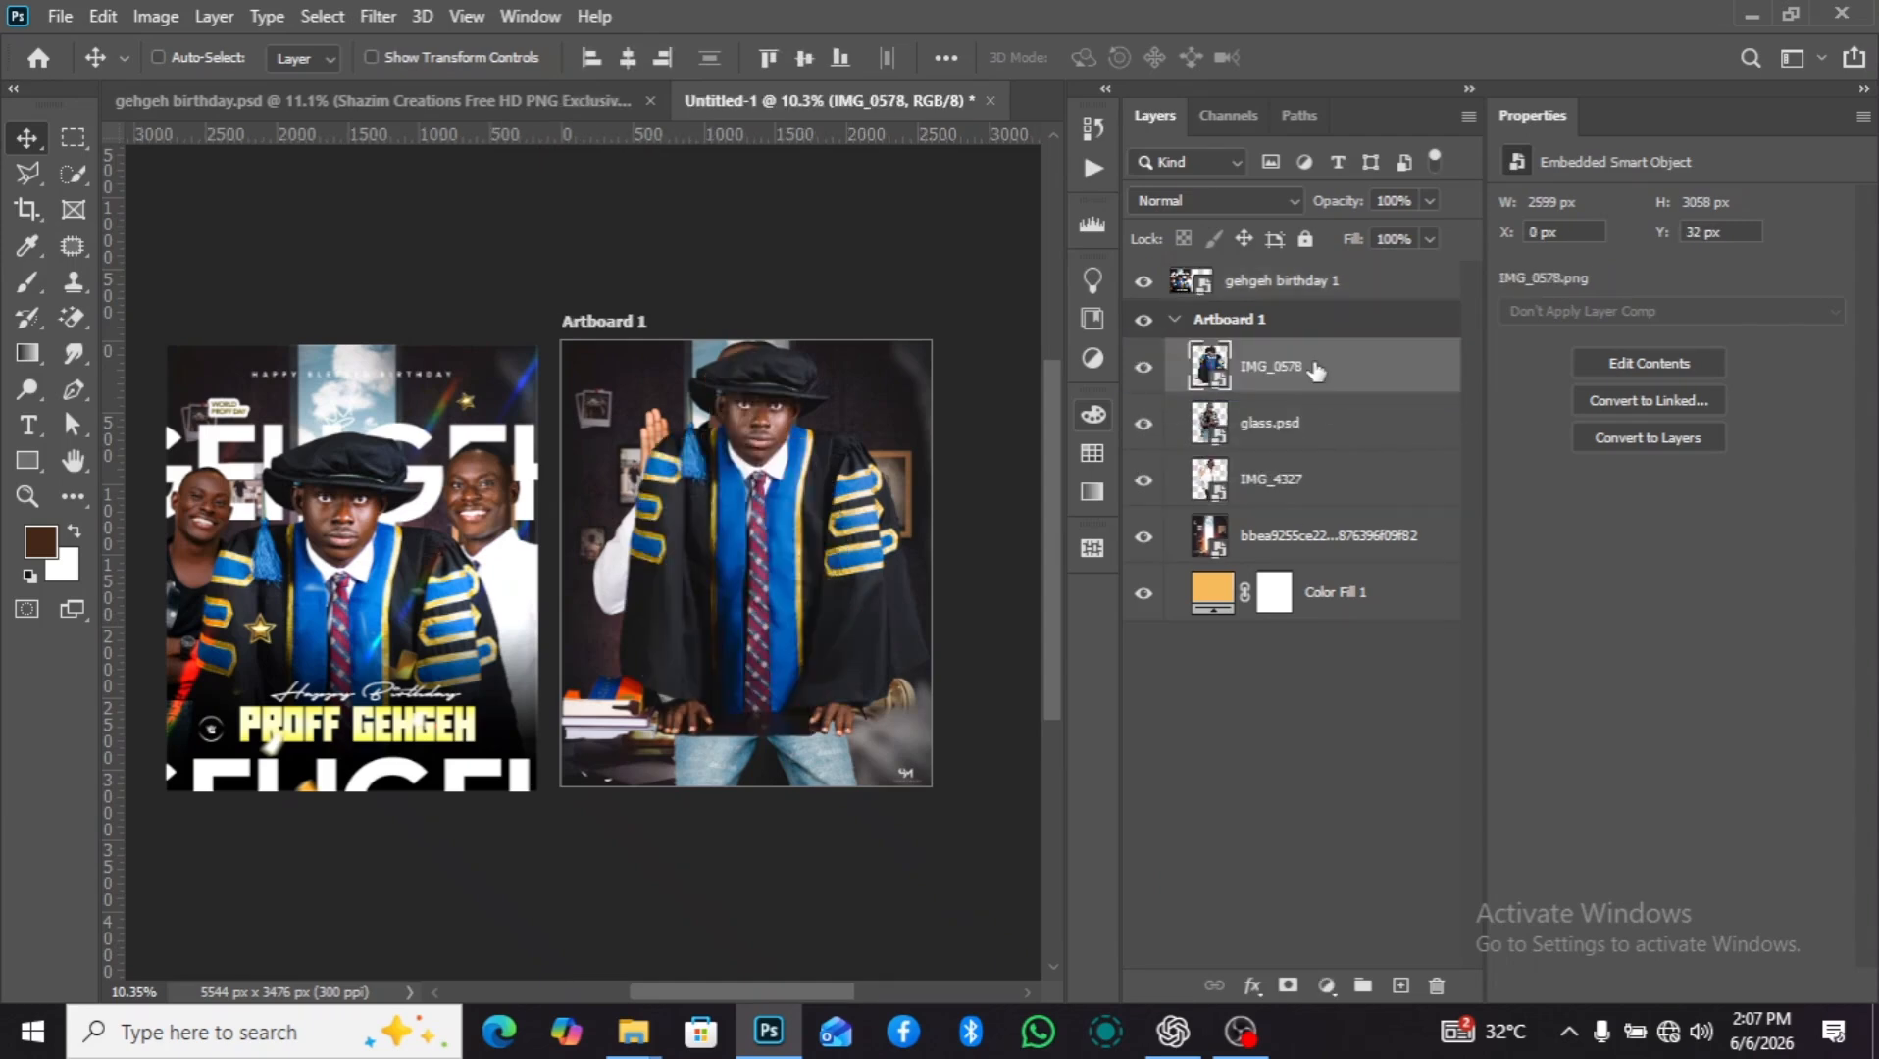
drag(821, 600, 801, 645)
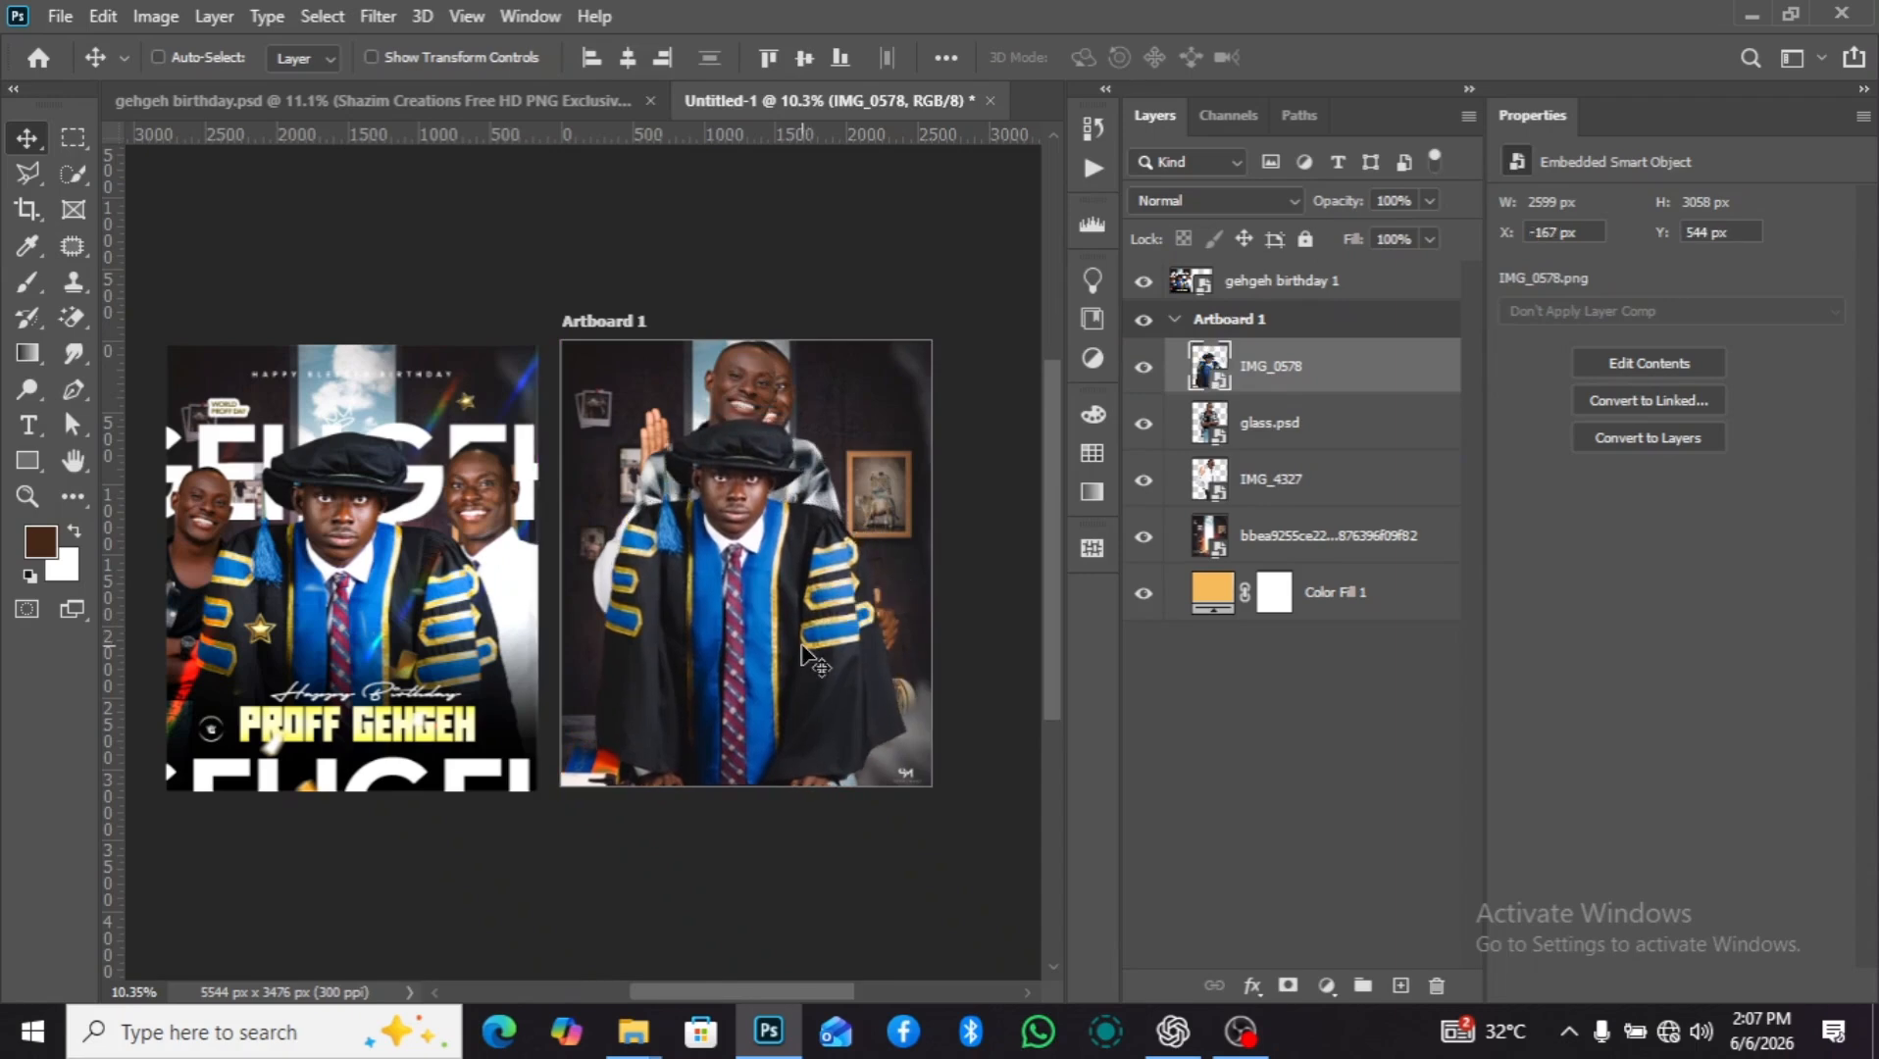
Scale the gowned man in IMG_0578 up to about 37.6% and reposition him to about X -395 px, Y 476 px.
key(ctrl+t)
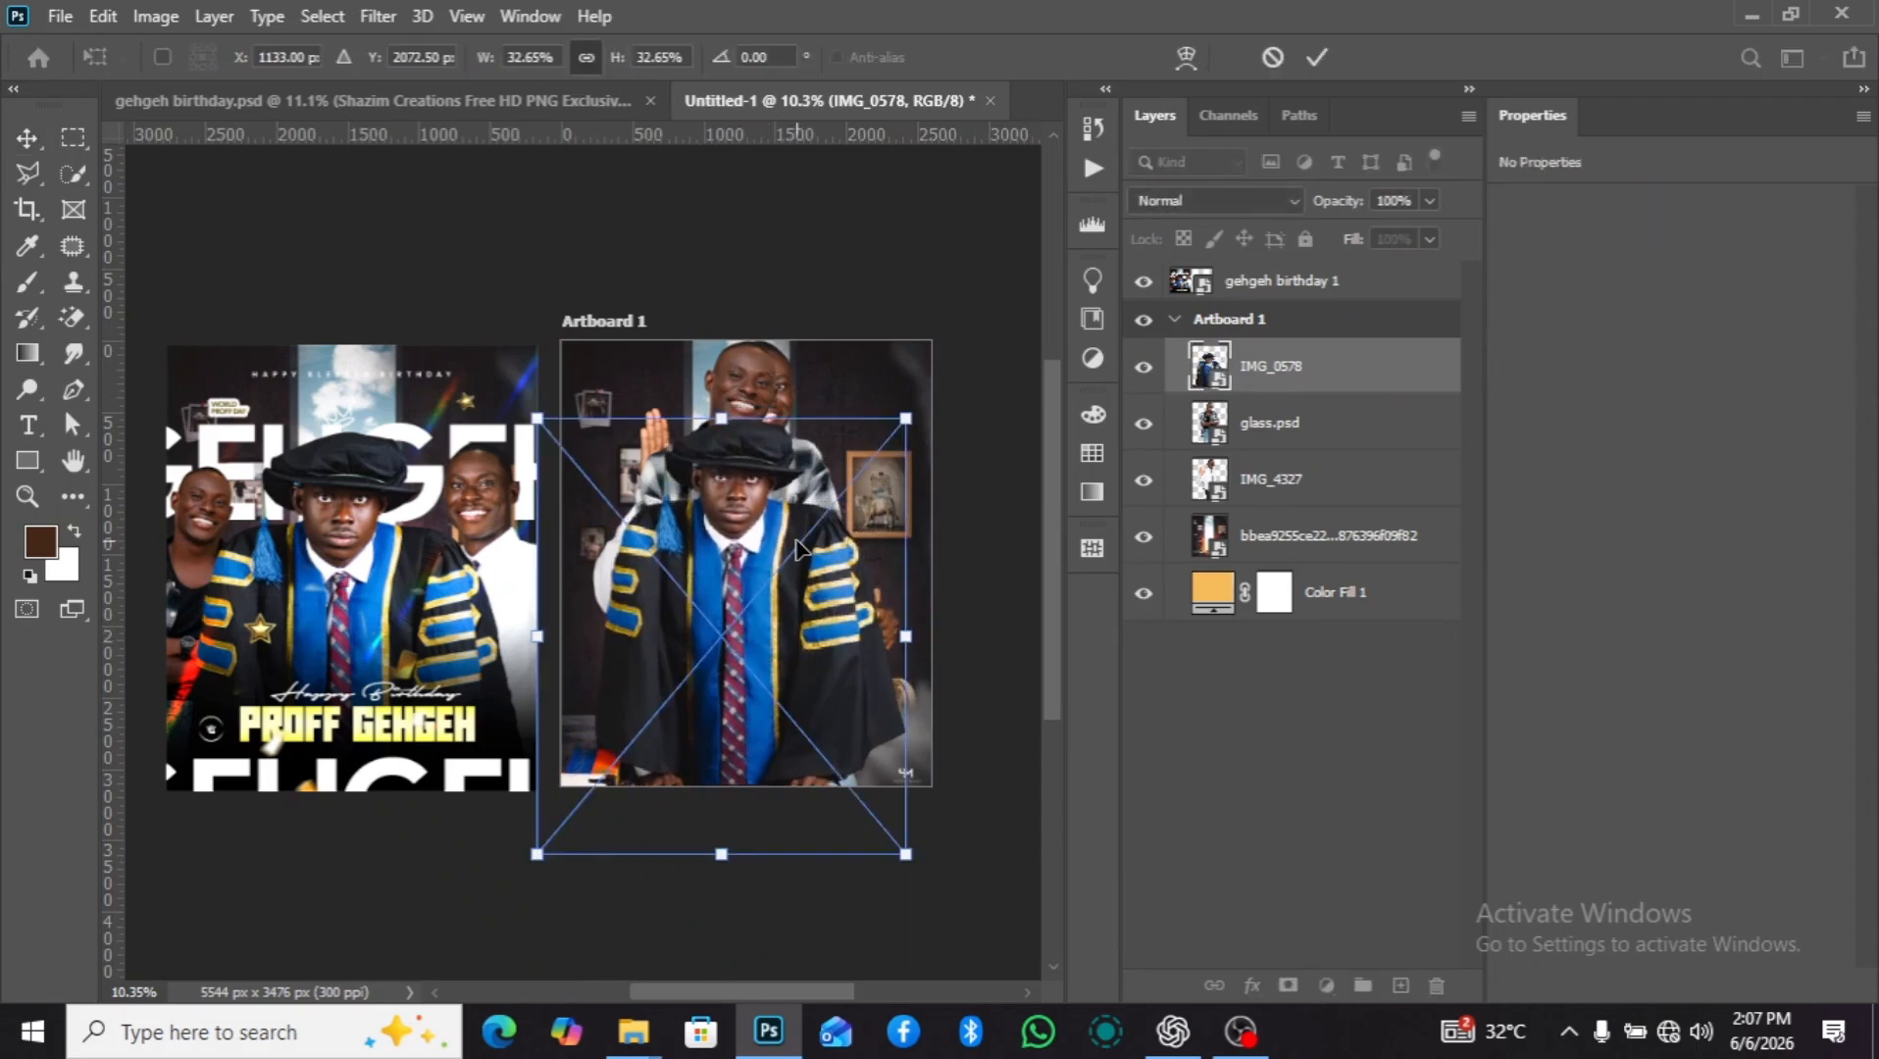
drag(906, 418, 960, 352)
drag(868, 554, 841, 592)
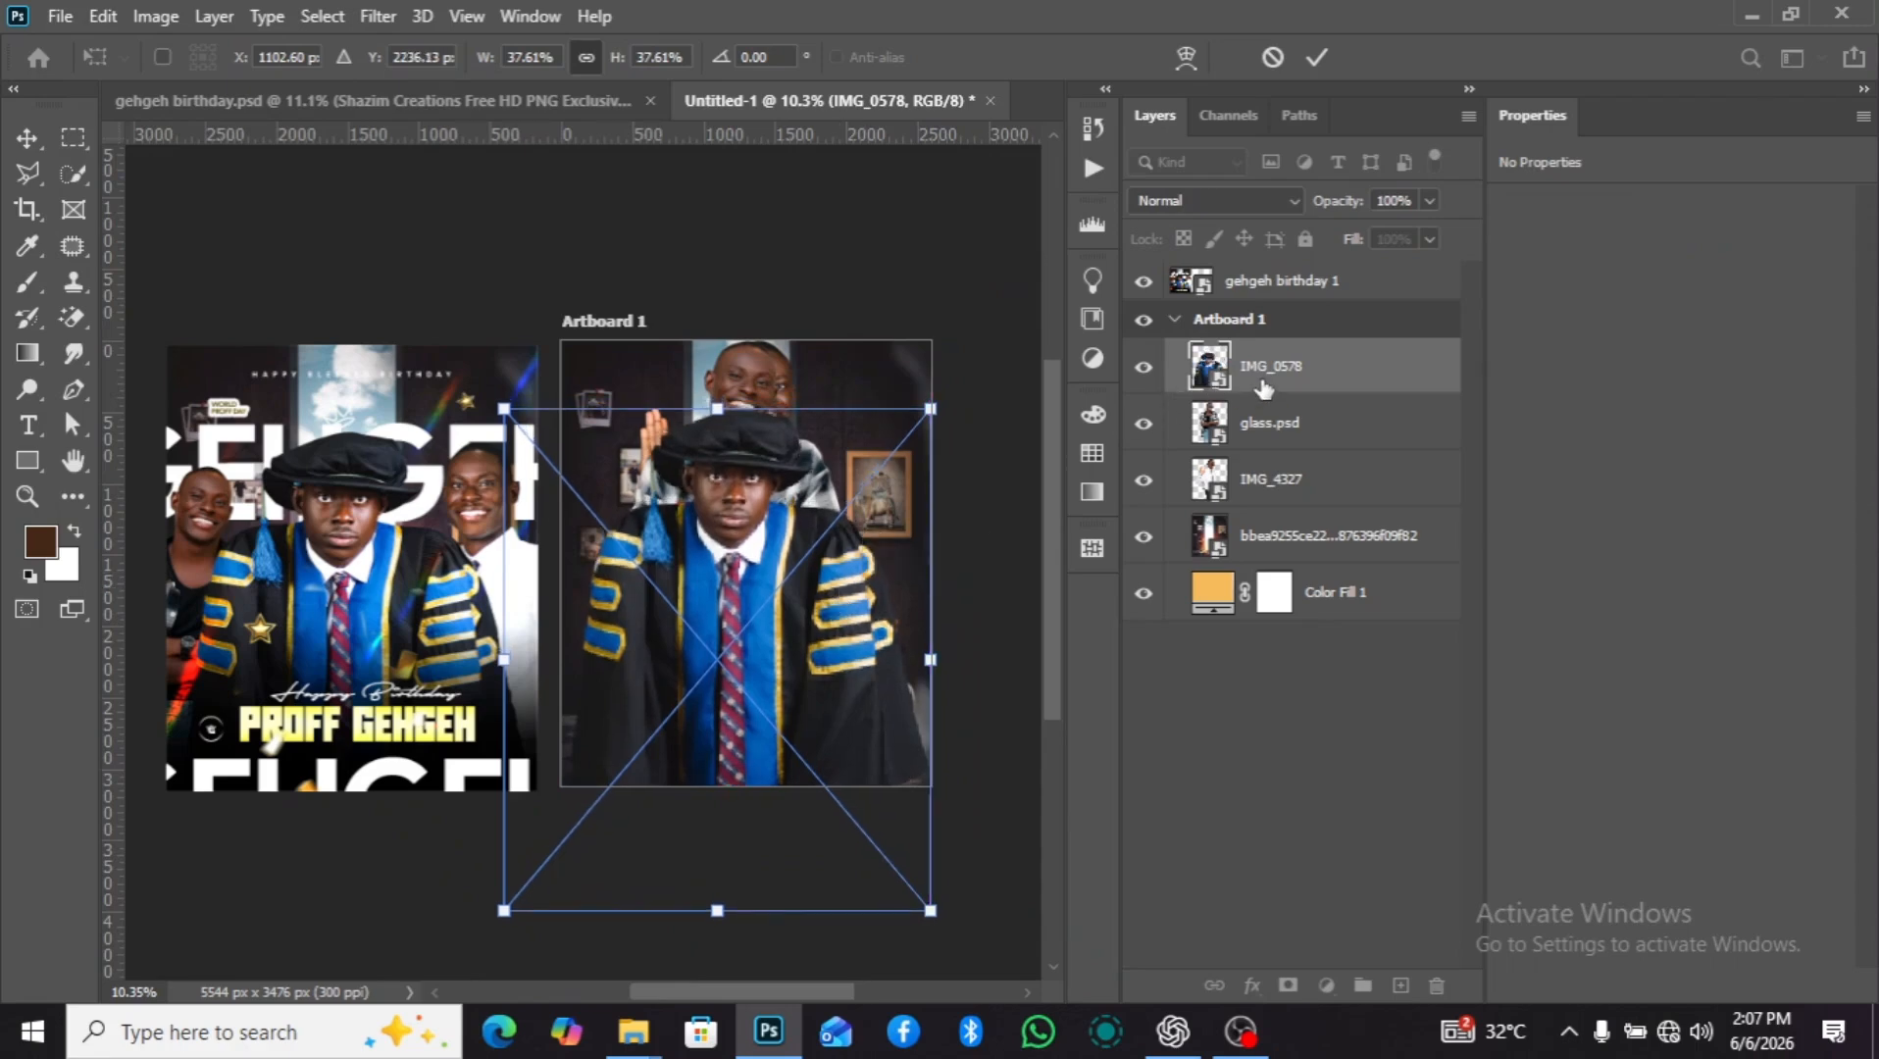
key(Return)
Move the smiling man in IMG_4327 out beside the gowned man, toward the artboard's right edge, and flip him horizontally.
click(1275, 482)
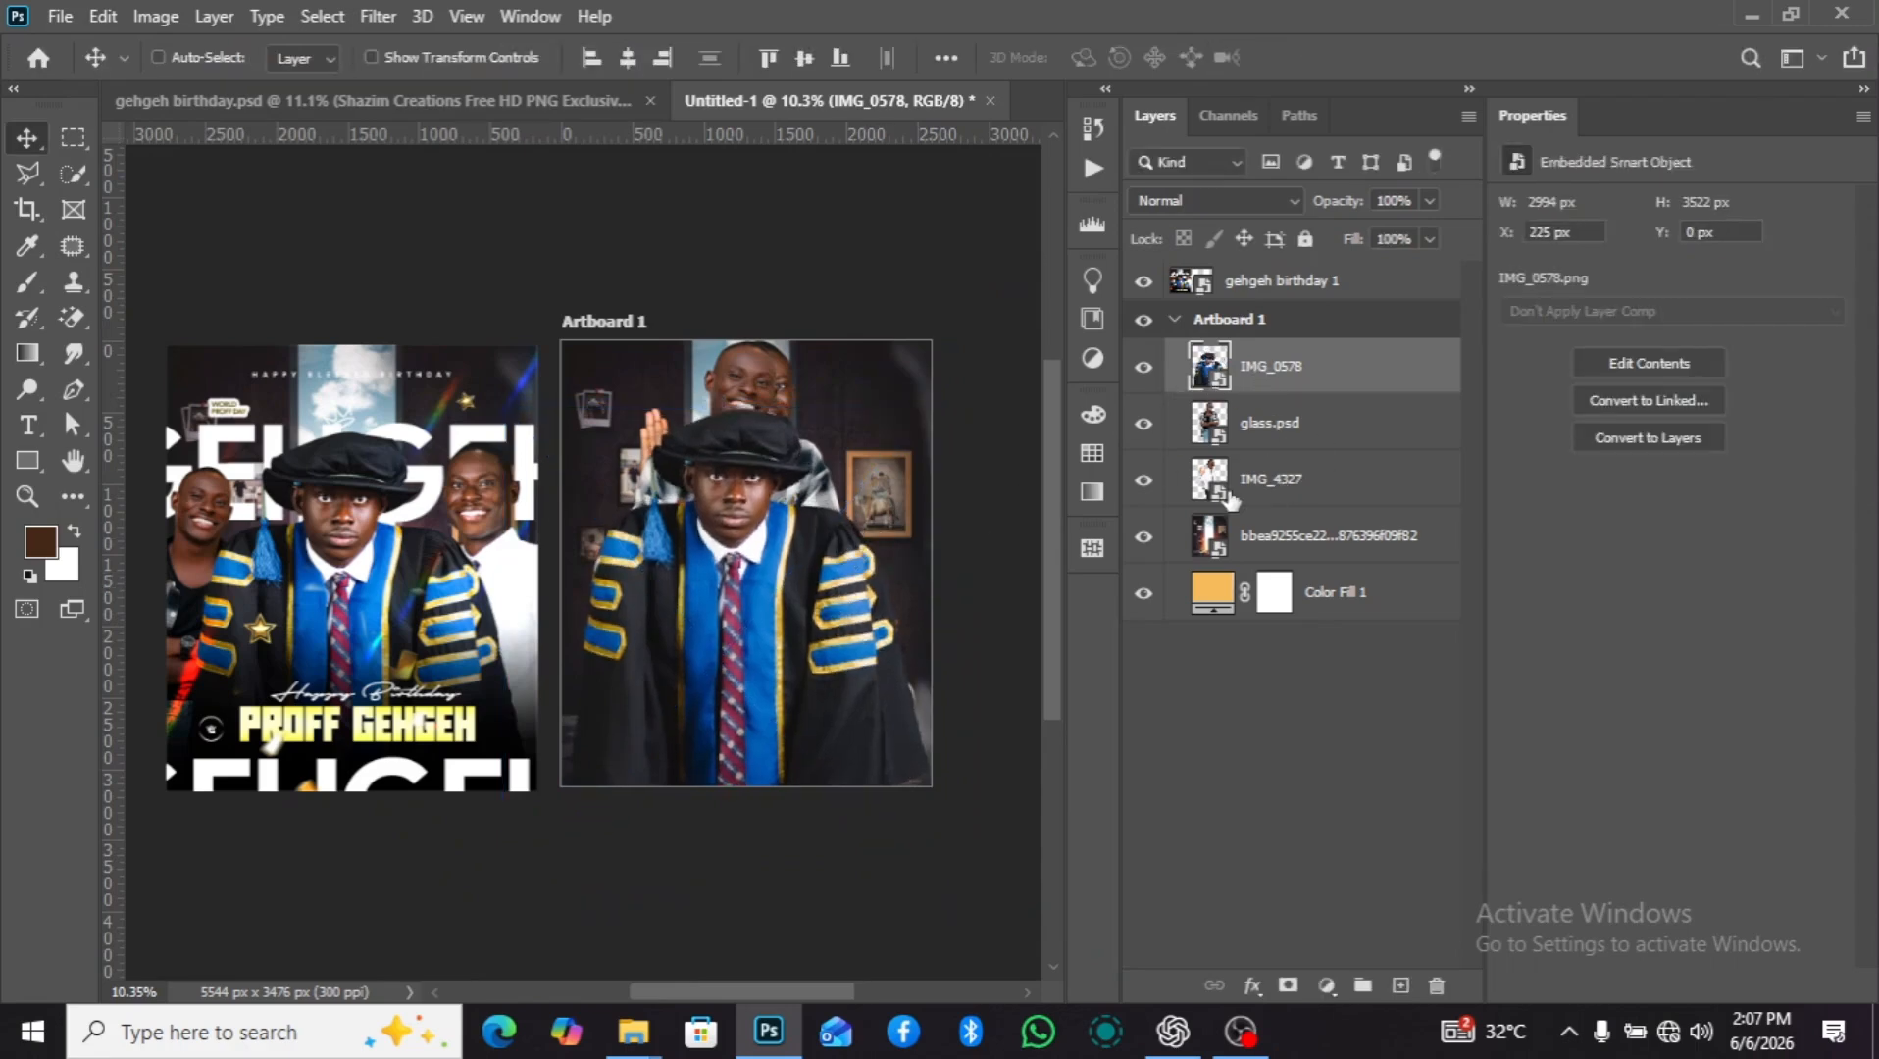
drag(851, 513, 932, 541)
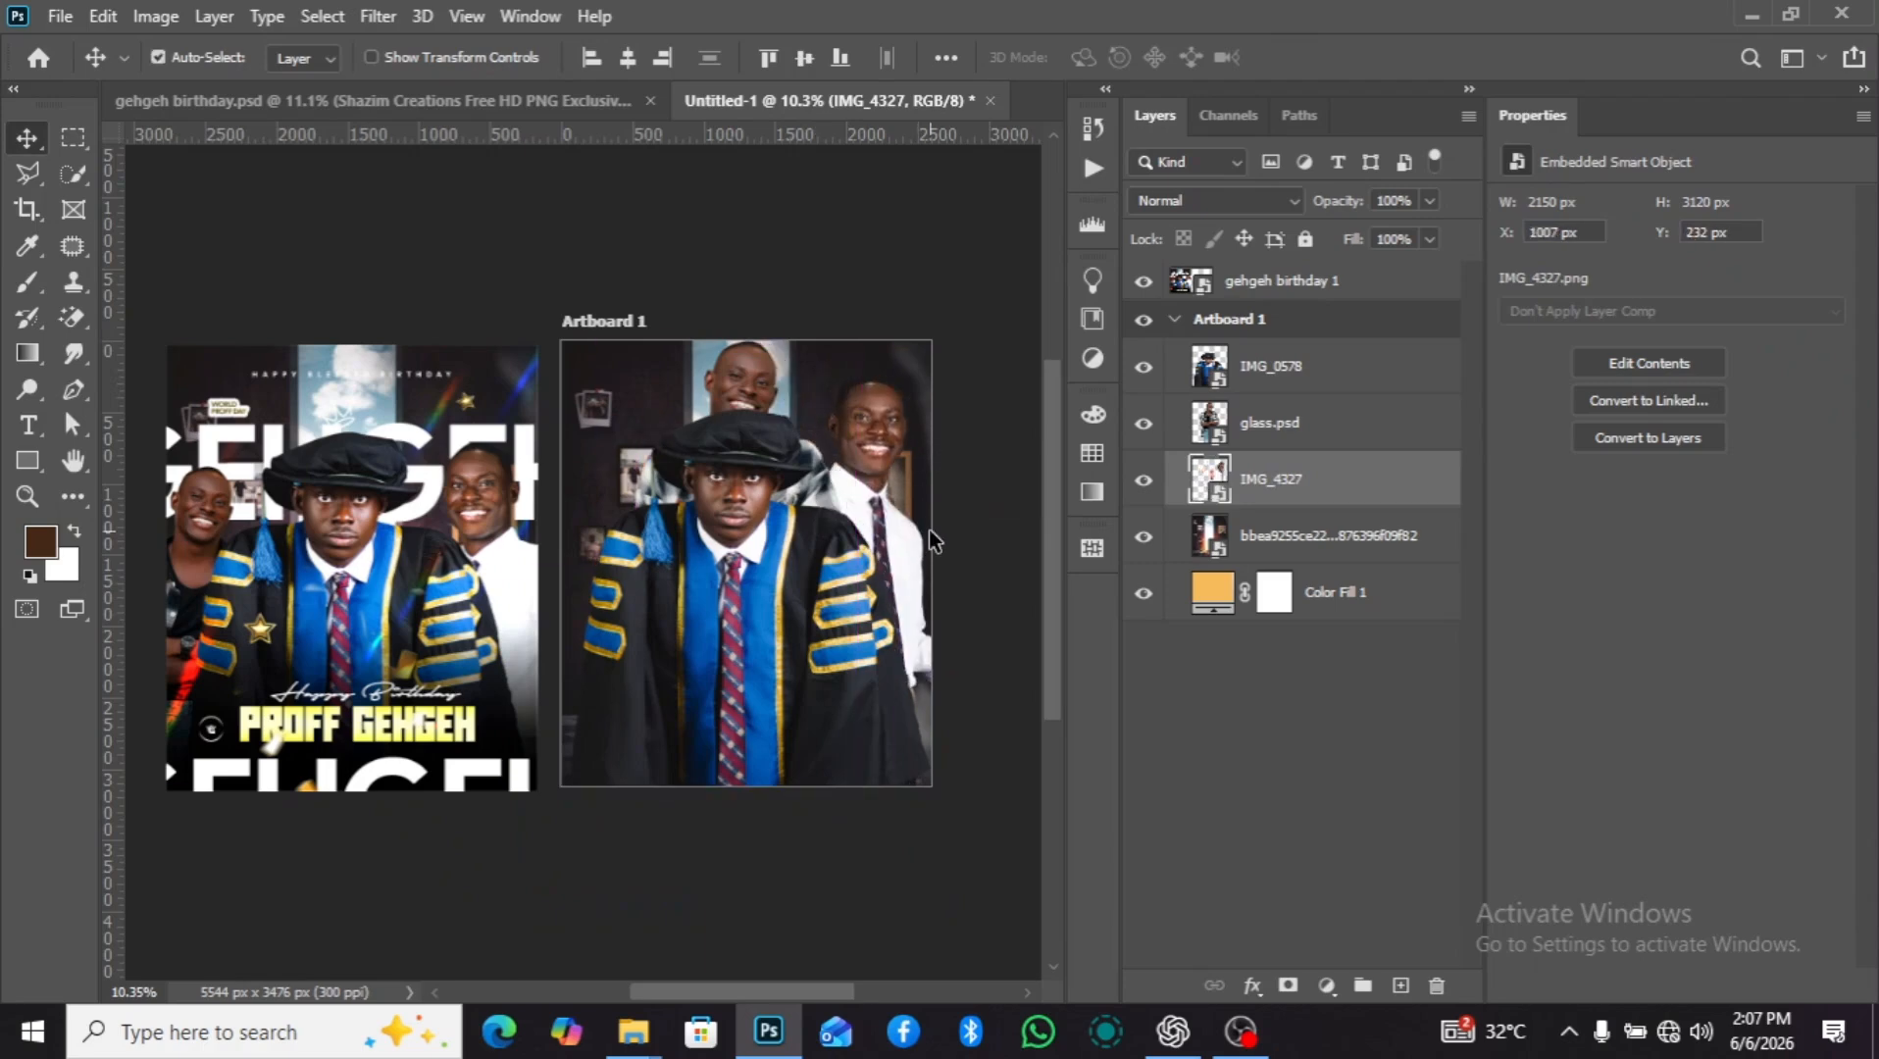
key(ctrl+t)
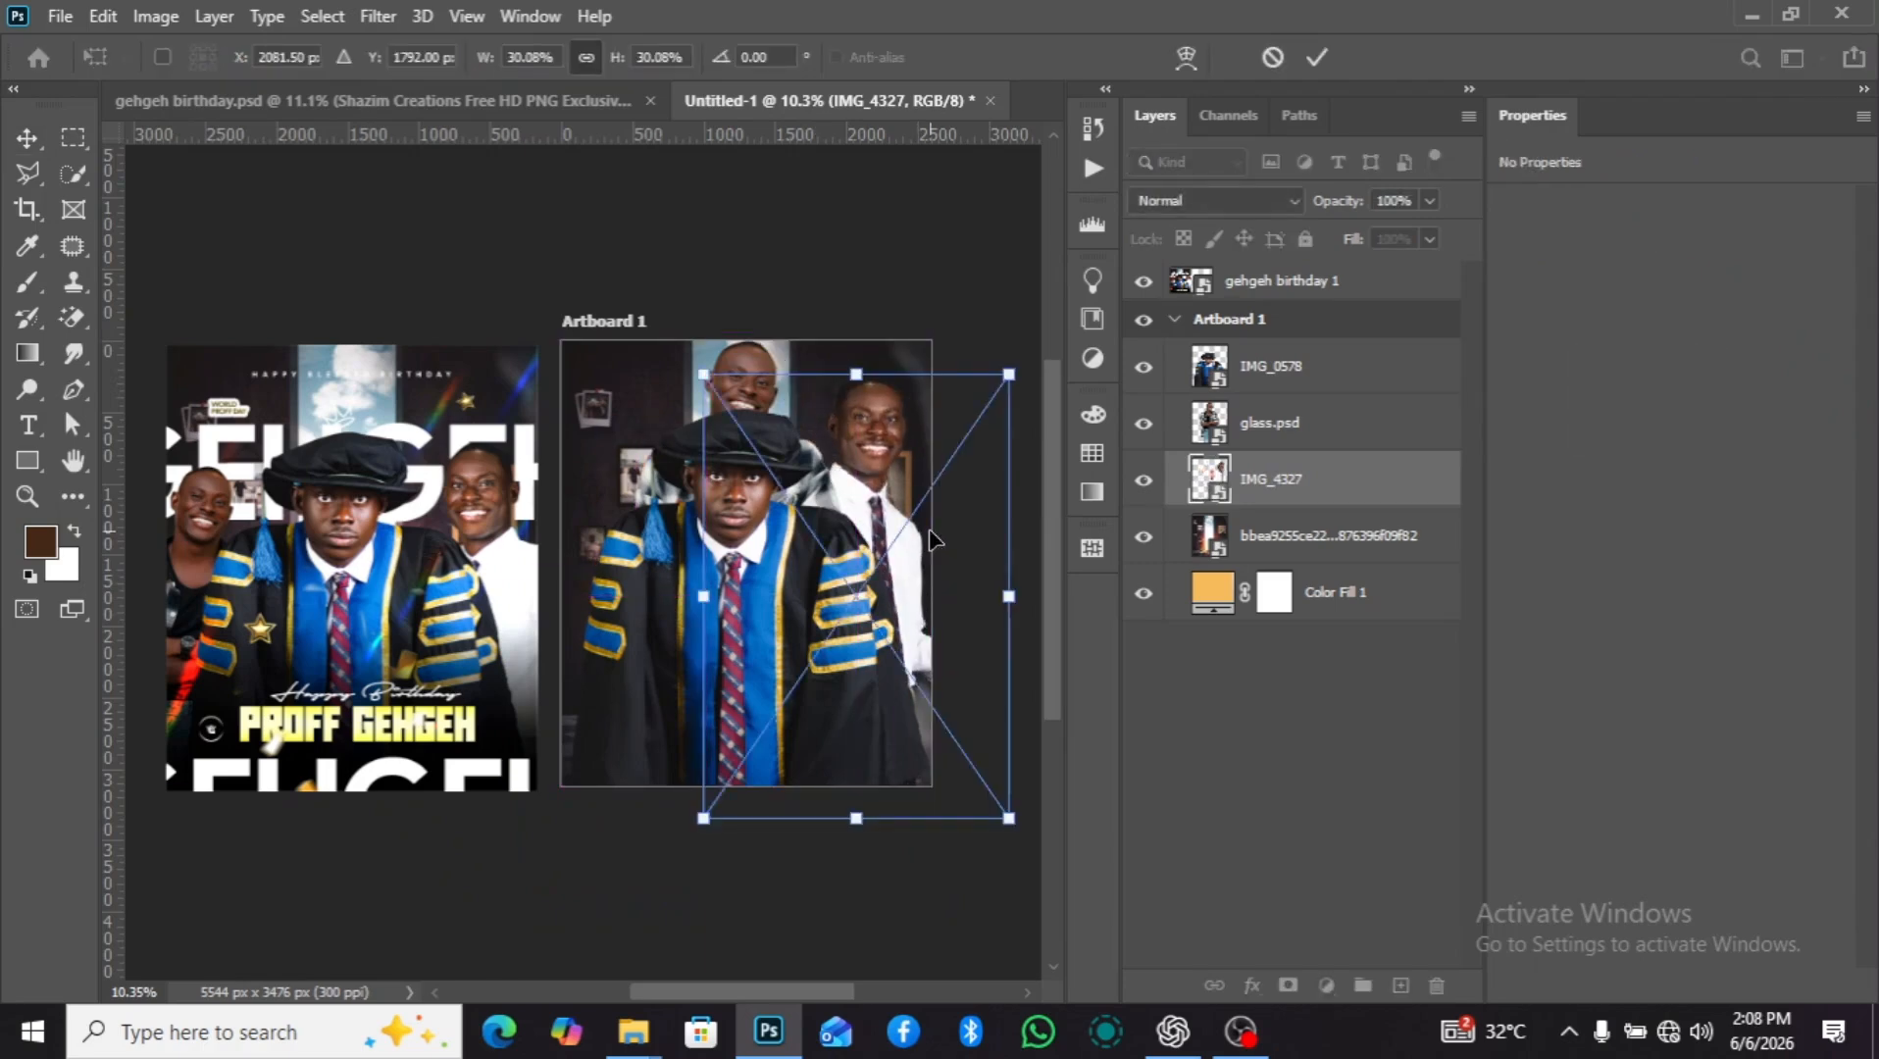
right_click(913, 535)
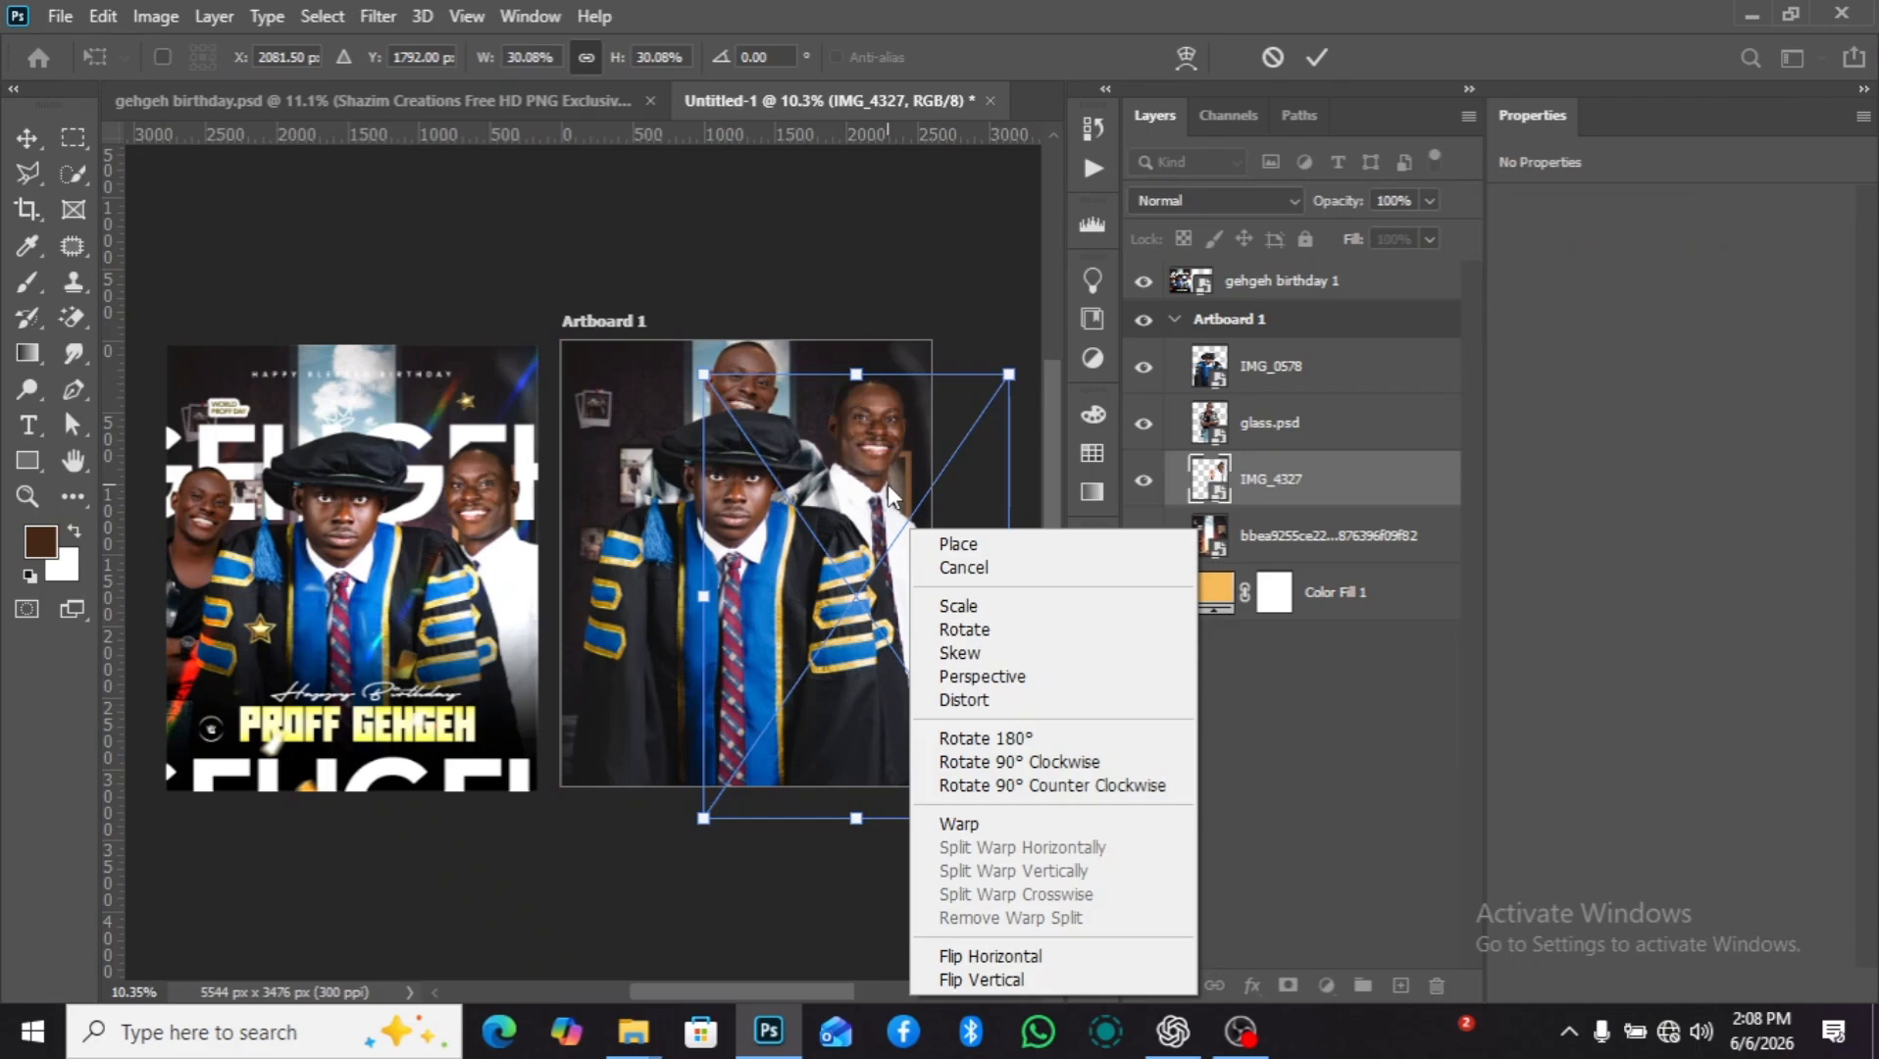
click(1007, 953)
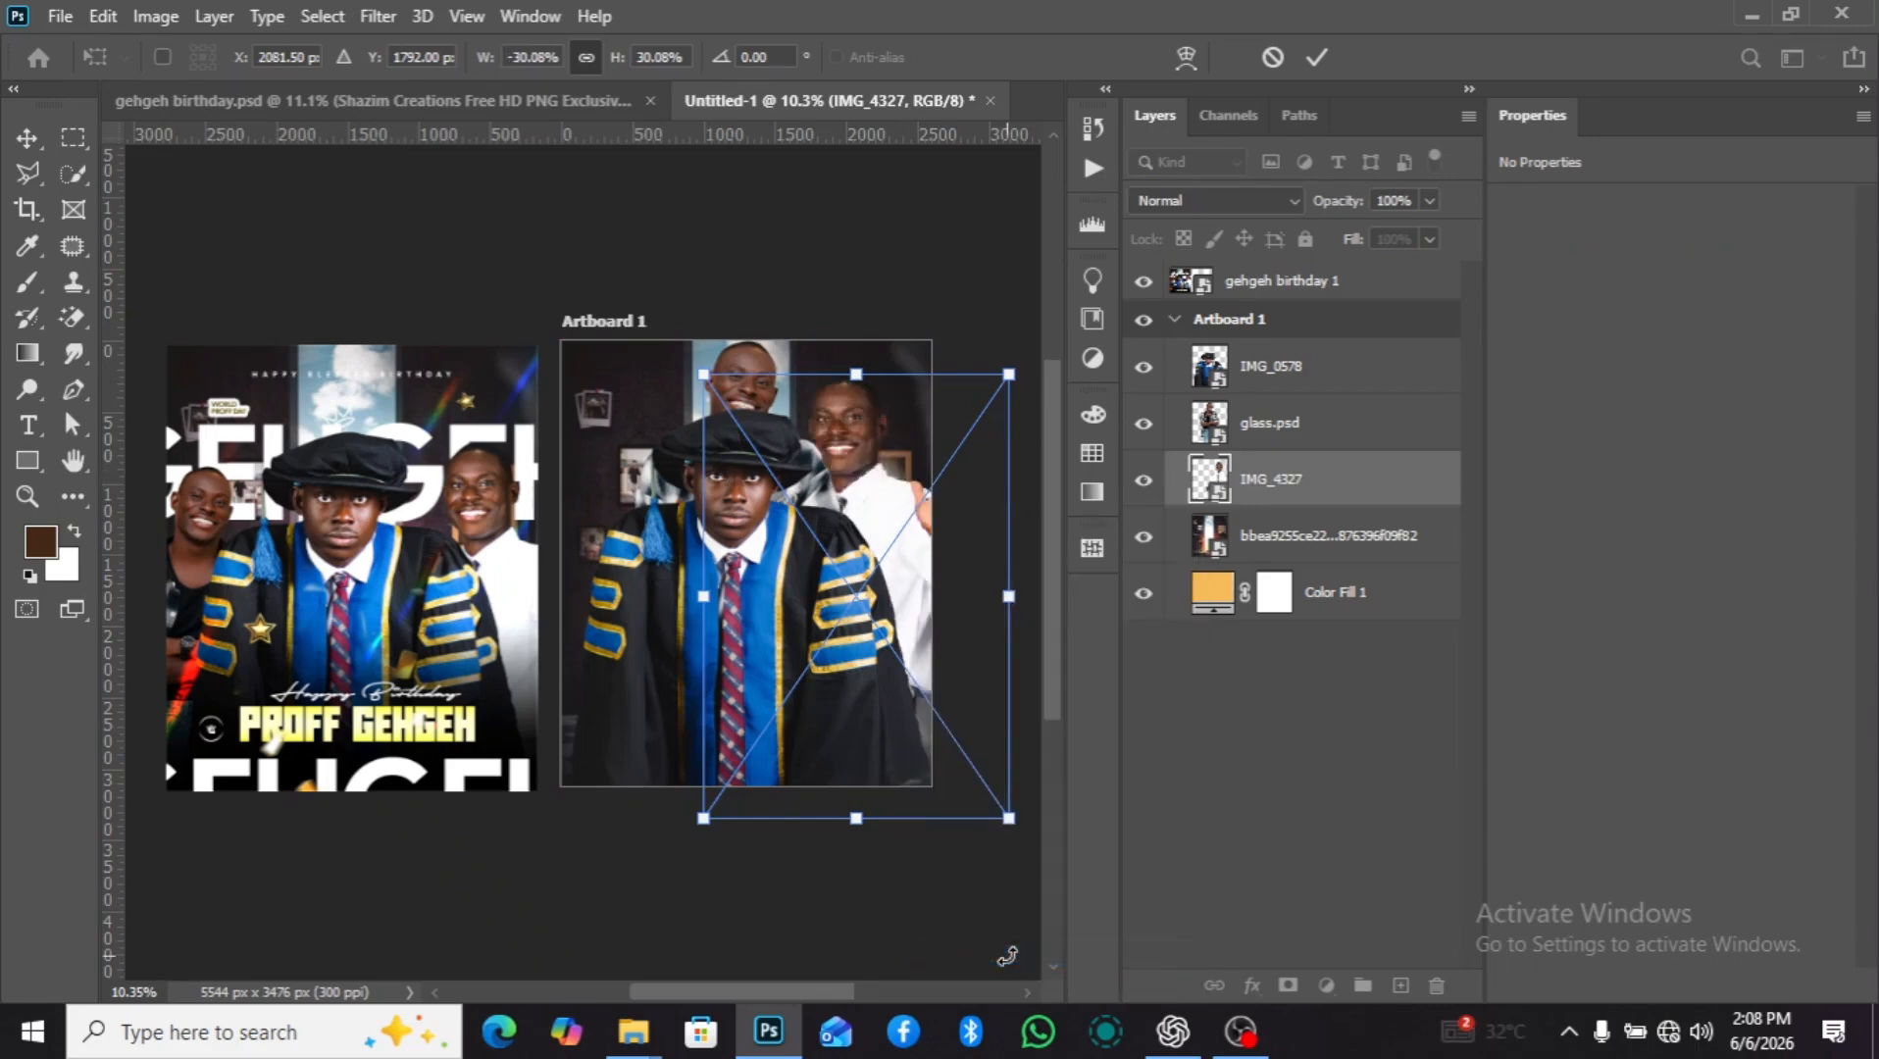
right_click(857, 633)
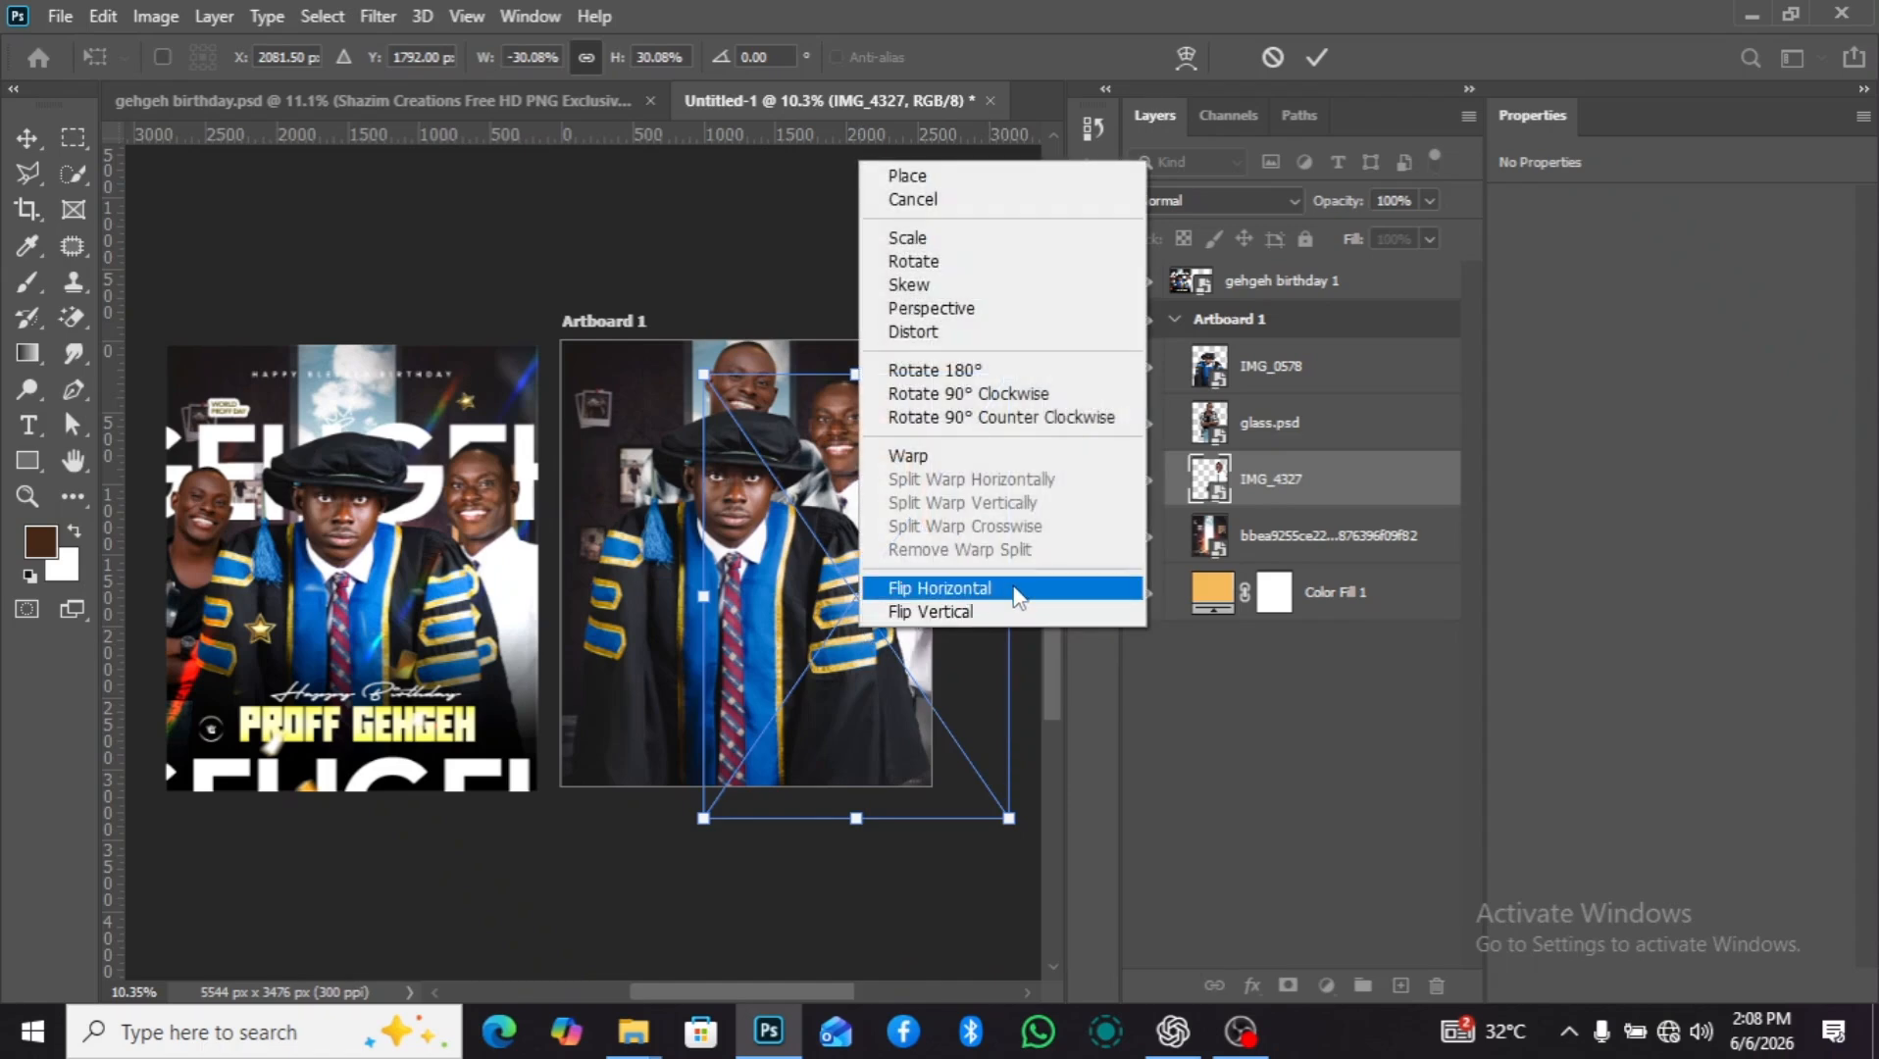
click(773, 572)
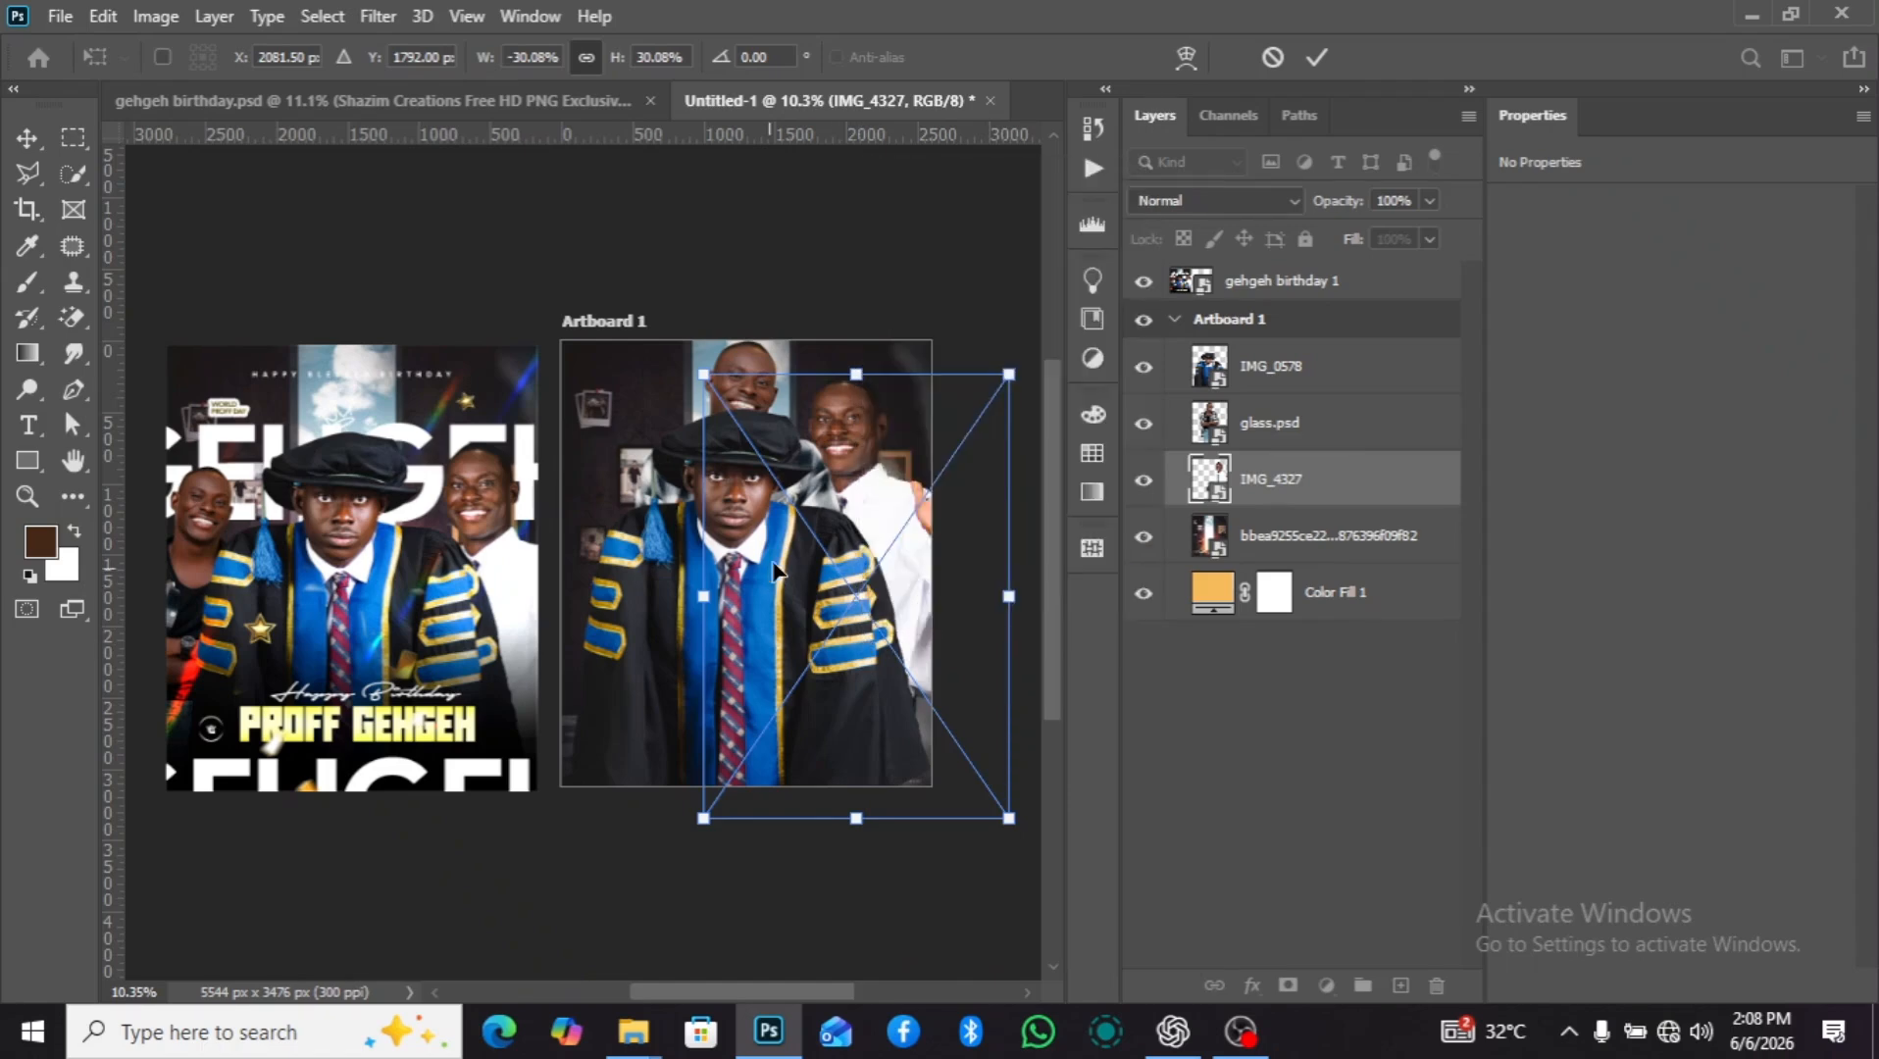
Shift the flipped IMG_4327 man about 203 px right and 244 px down, partly behind the gown's shoulder.
drag(868, 504, 891, 546)
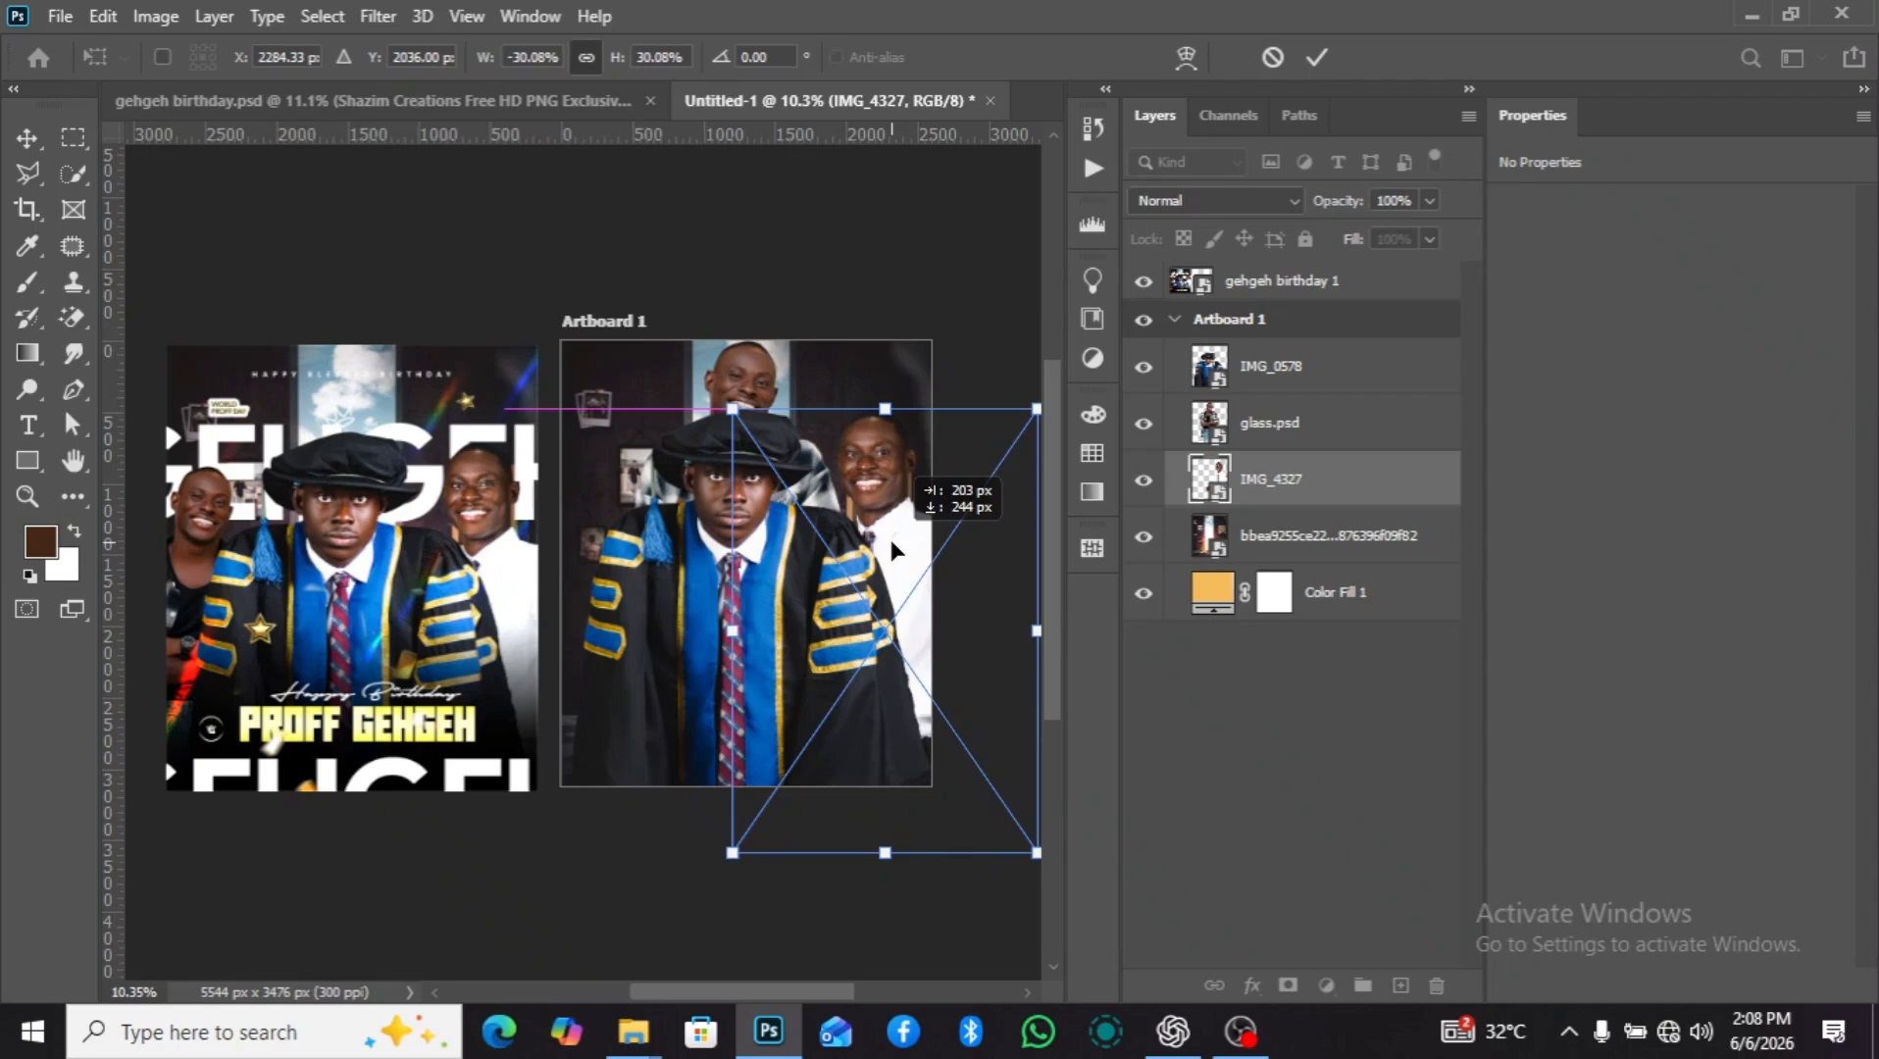
drag(891, 543, 891, 542)
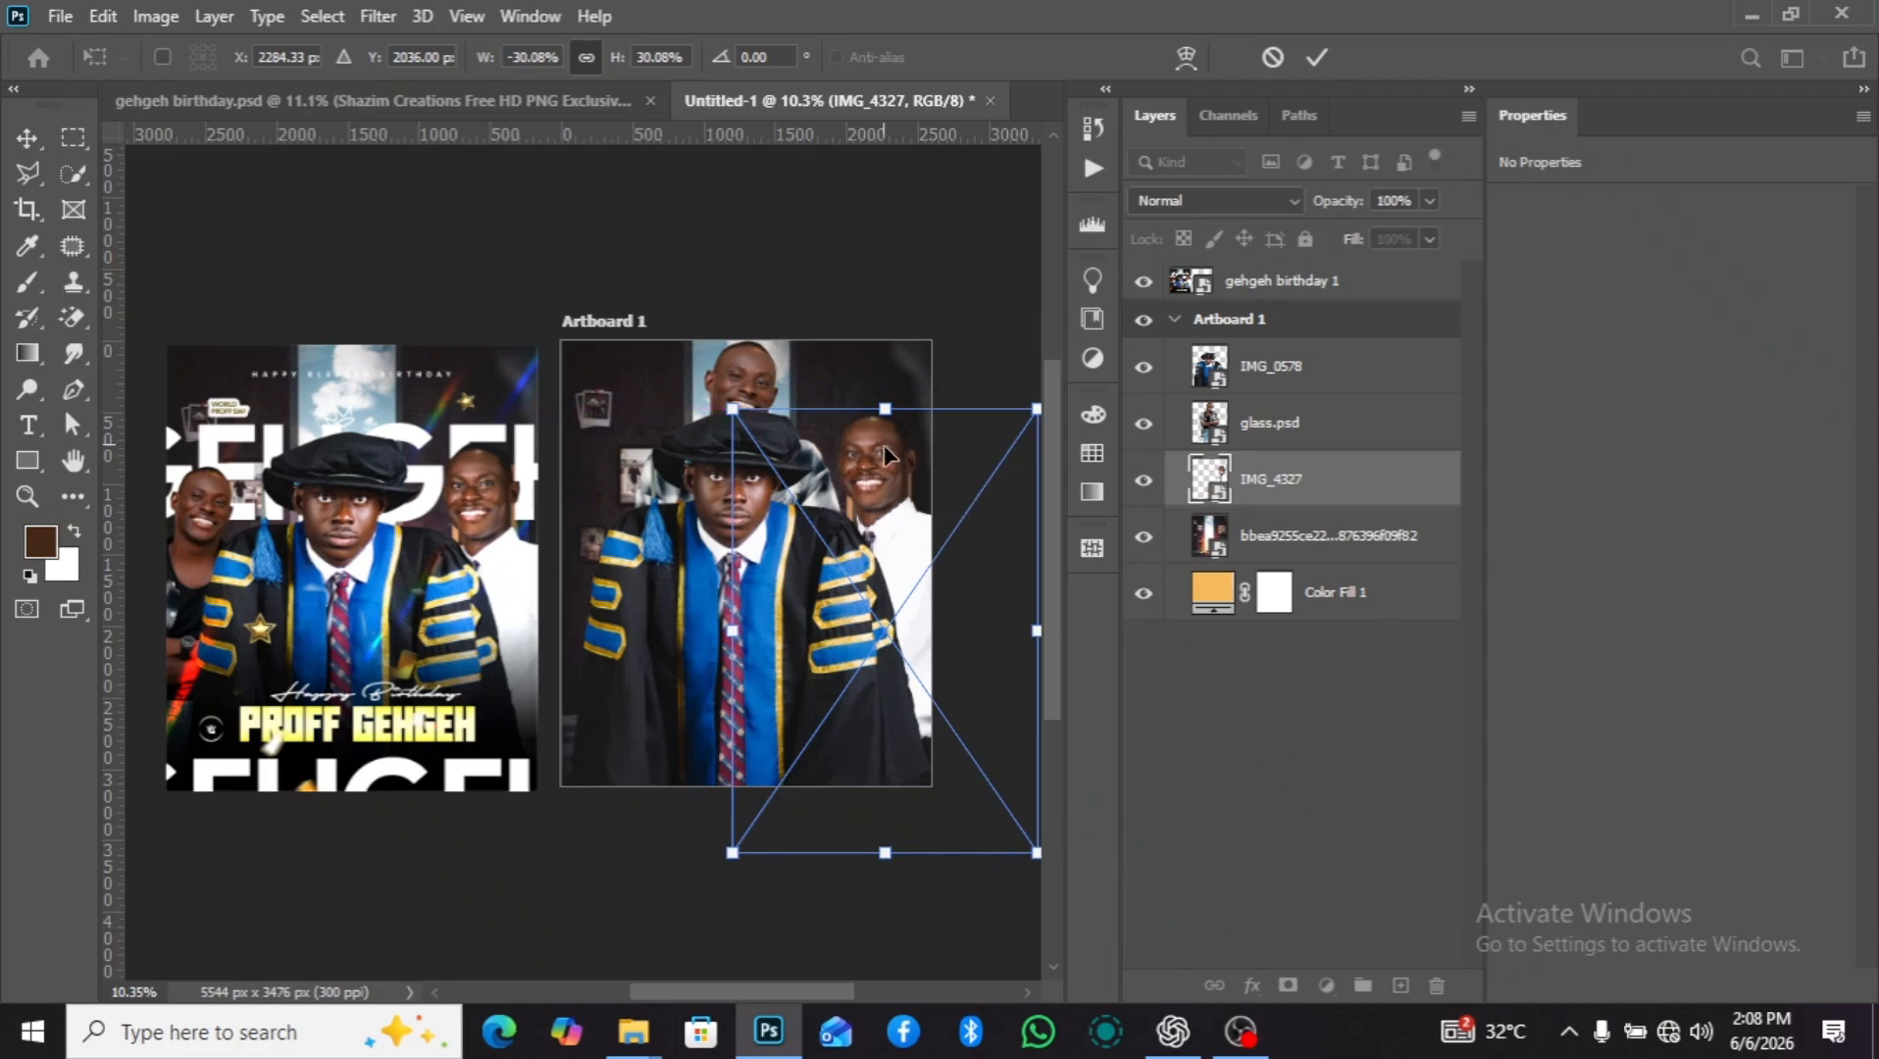
key(Return)
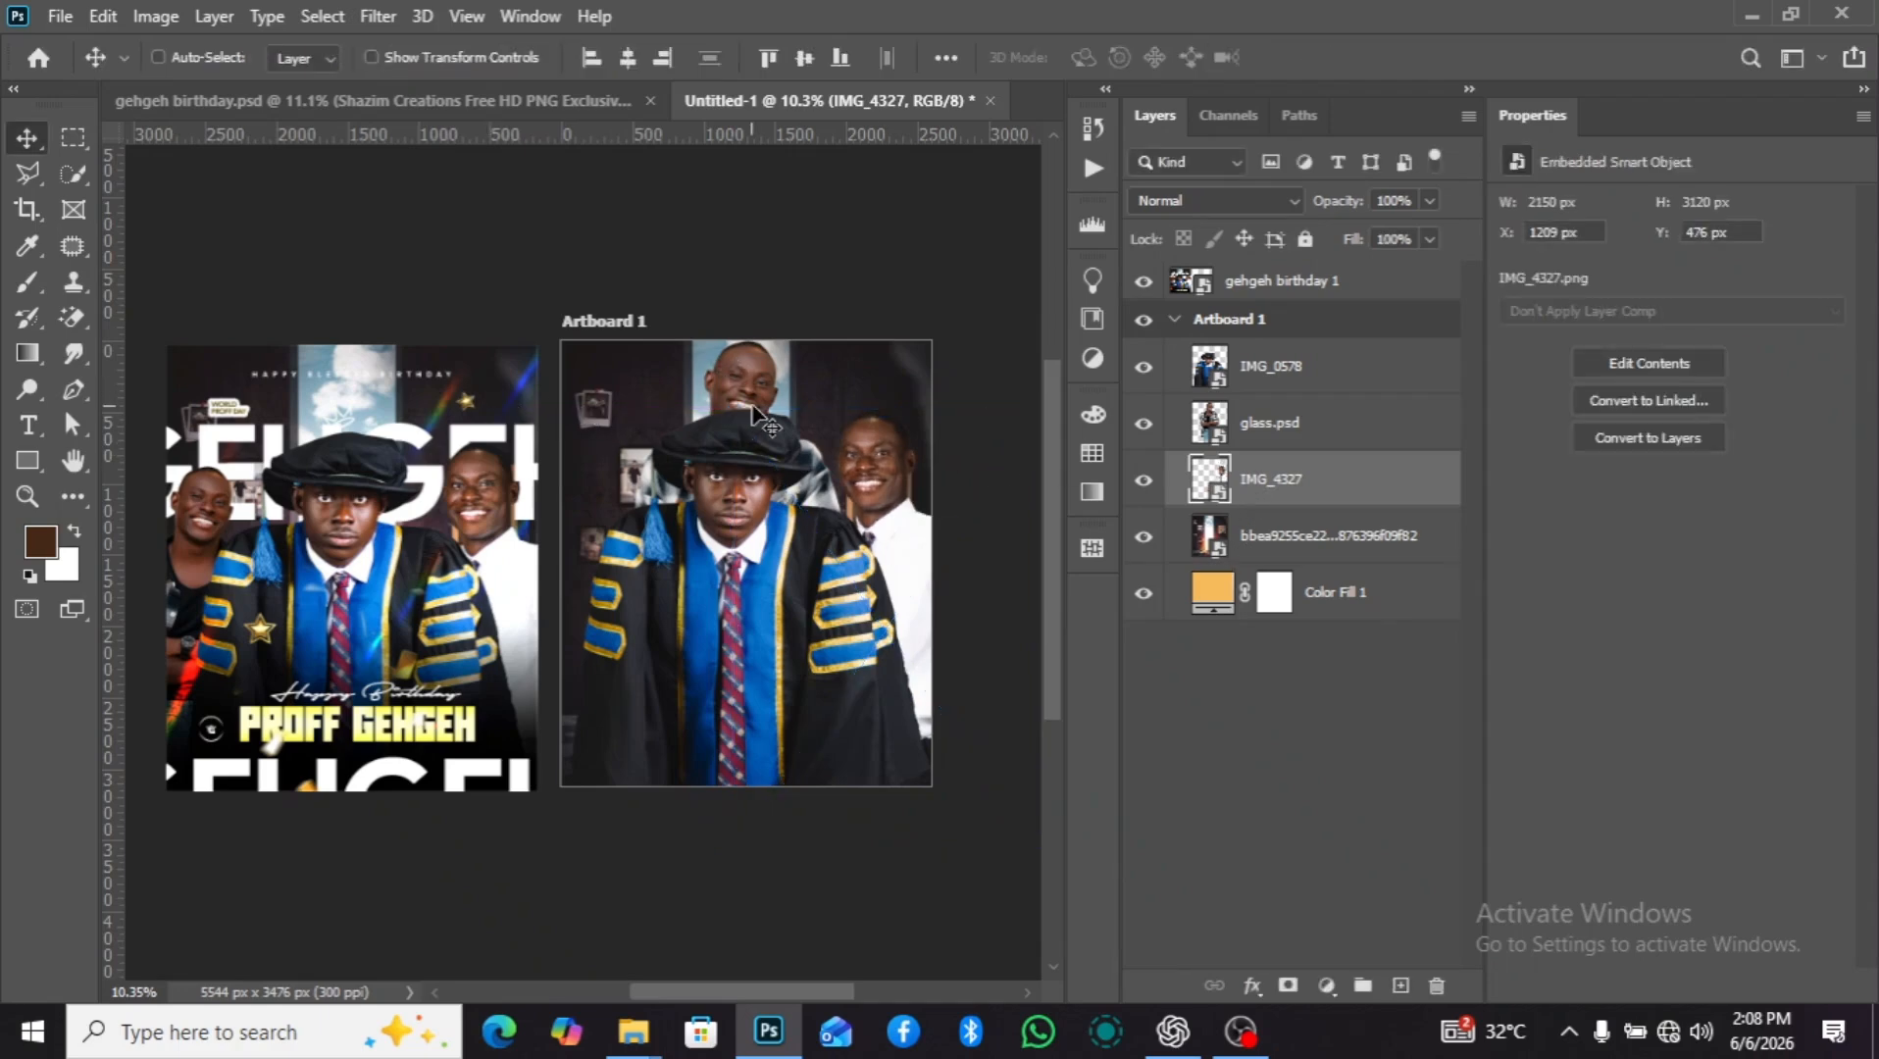
Place a horizontal guide level with the top of the graduation cap and lower the gowned man to Y 611 px.
drag(561, 134, 615, 408)
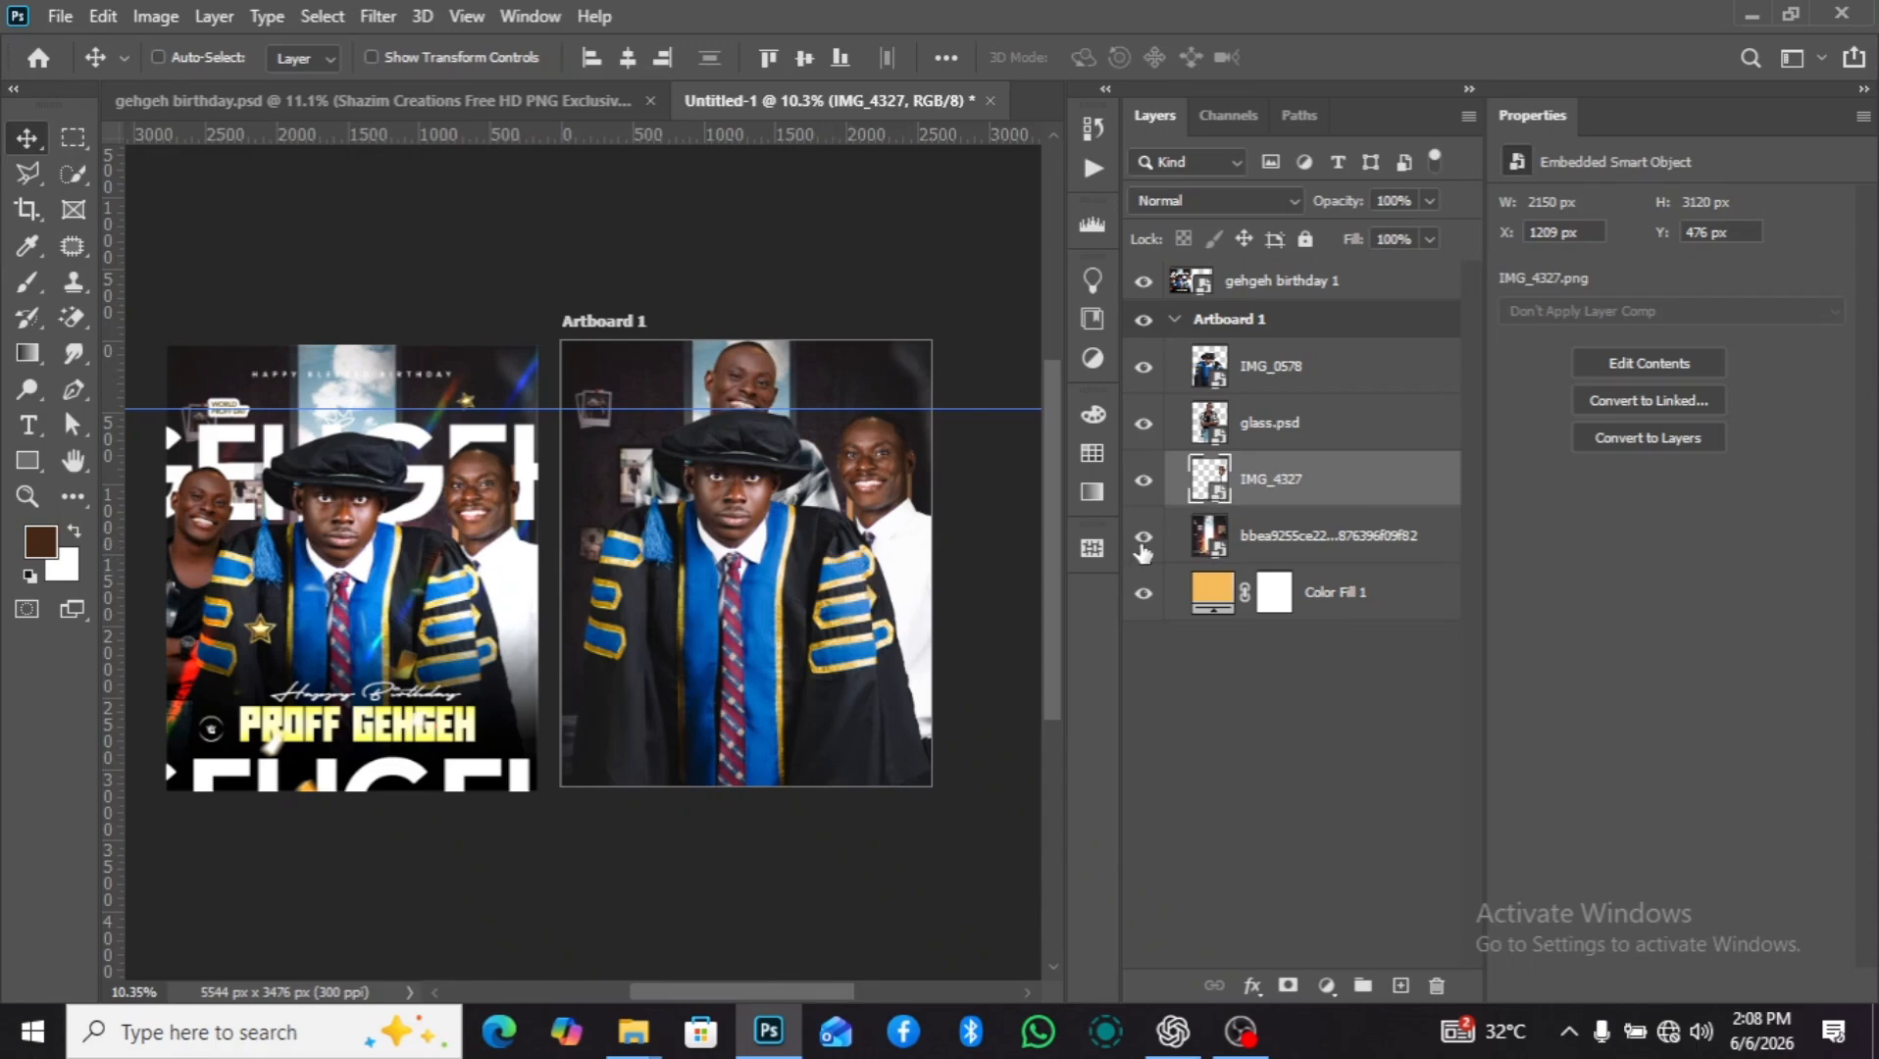
click(1290, 391)
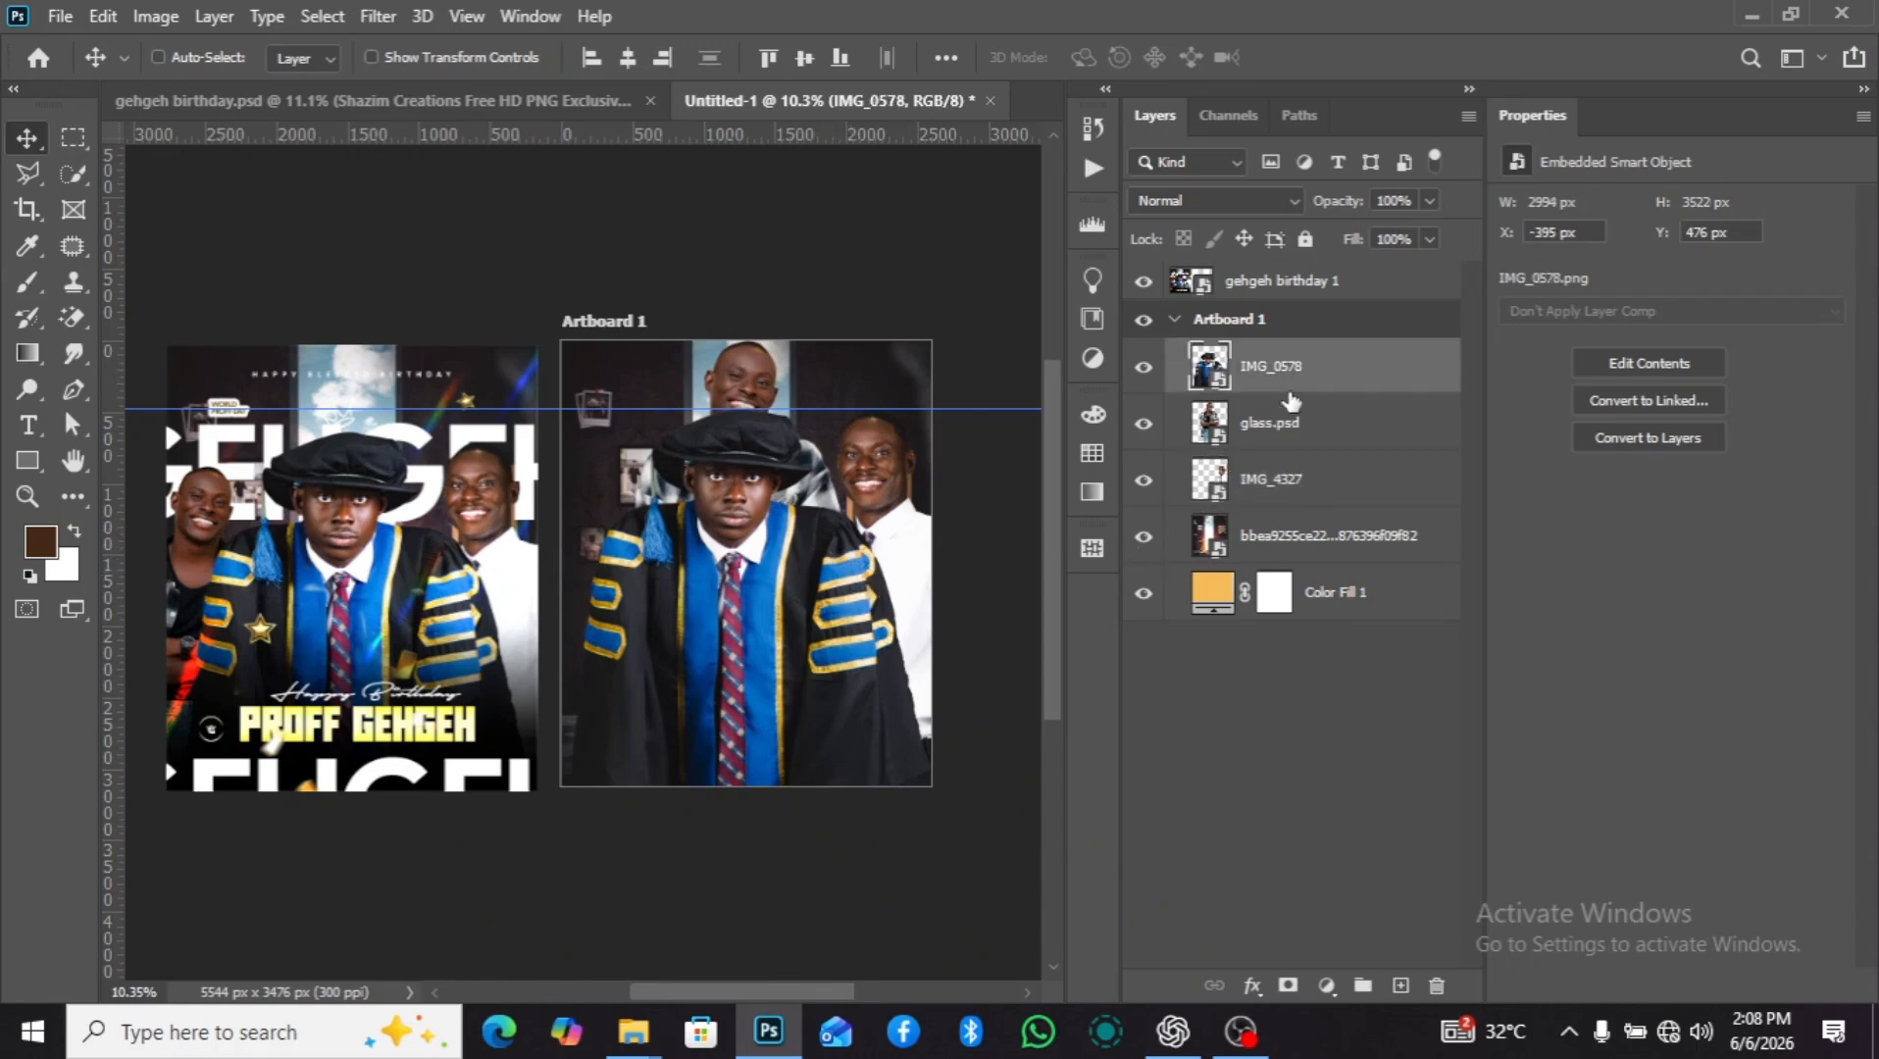
key(shift+Down)
key(shift+Down)
key(shift+Down)
key(shift+Down)
key(shift+Down)
key(shift+Down)
key(shift+Down)
key(shift+Down)
key(shift+Down)
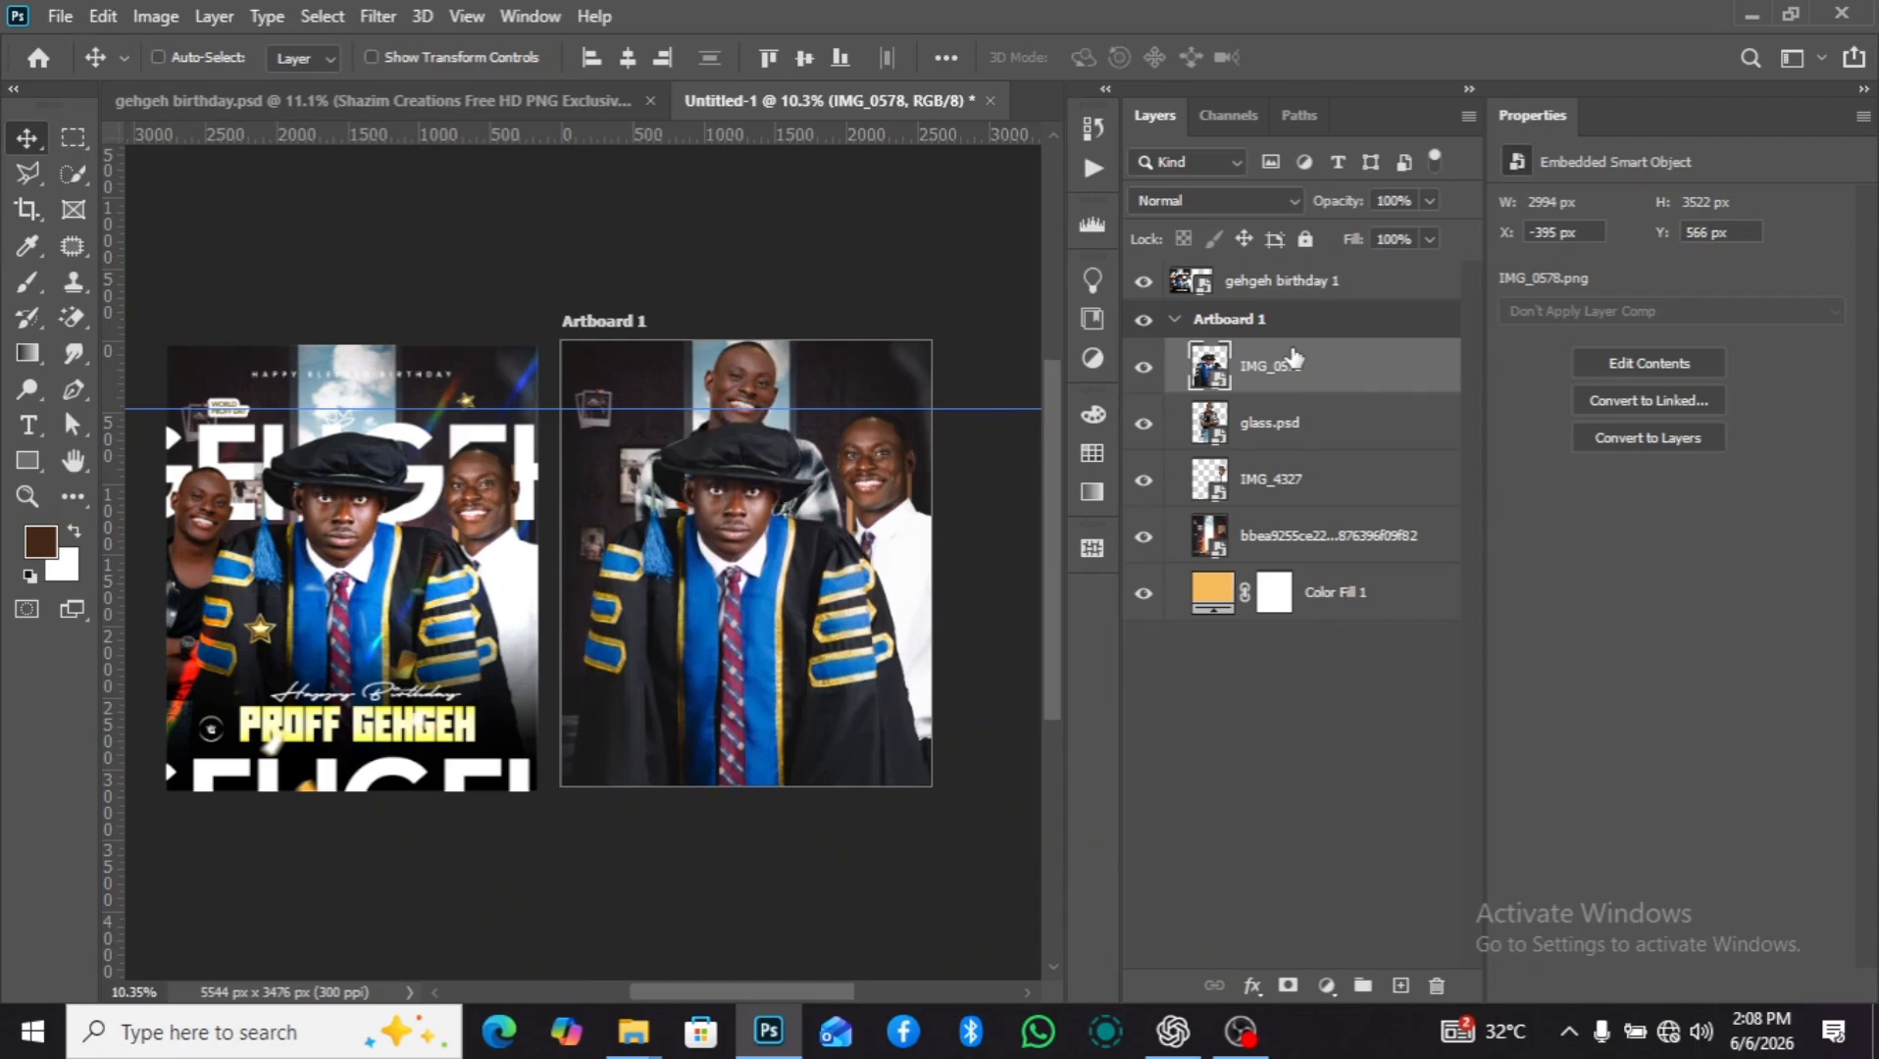
key(shift+Down)
key(shift+Down)
key(shift+Down)
key(shift+Down)
key(Down)
key(Down)
key(Down)
key(Down)
key(Down)
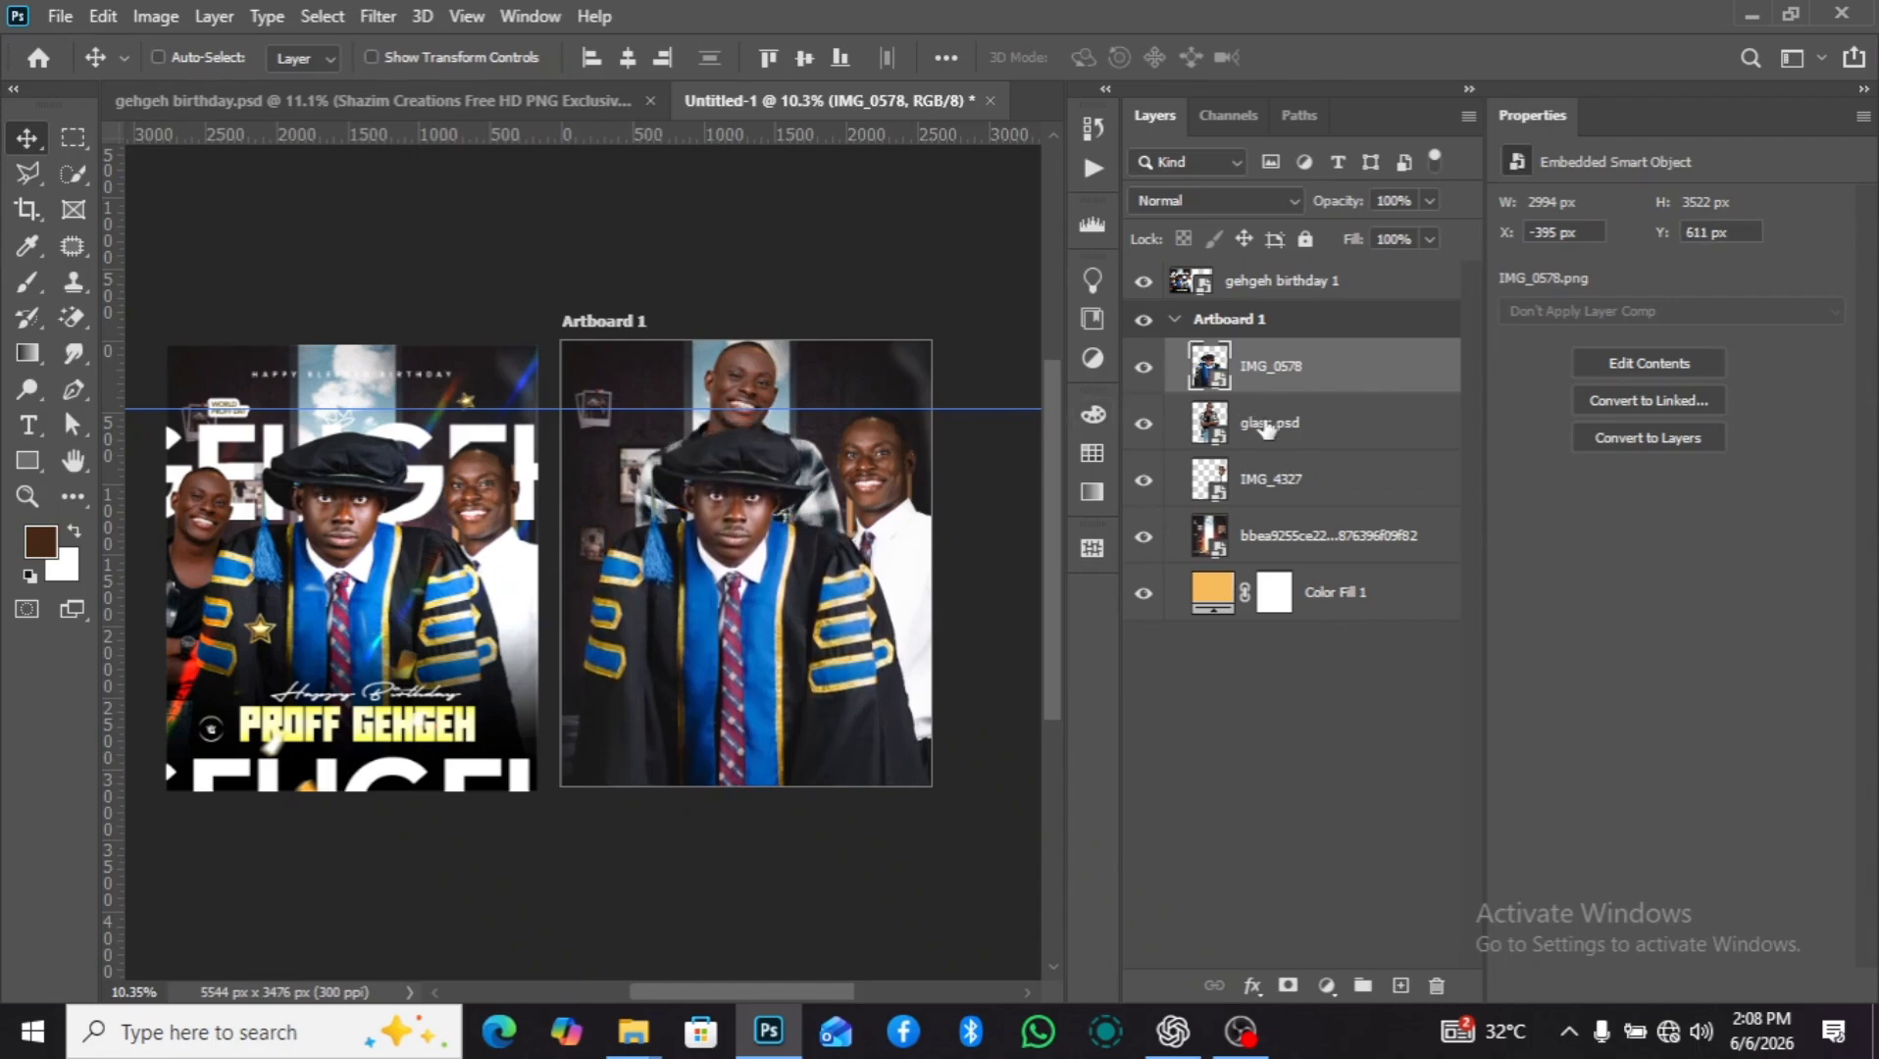
Lower the IMG_4327 man in the white shirt to Y 575 px.
click(1274, 480)
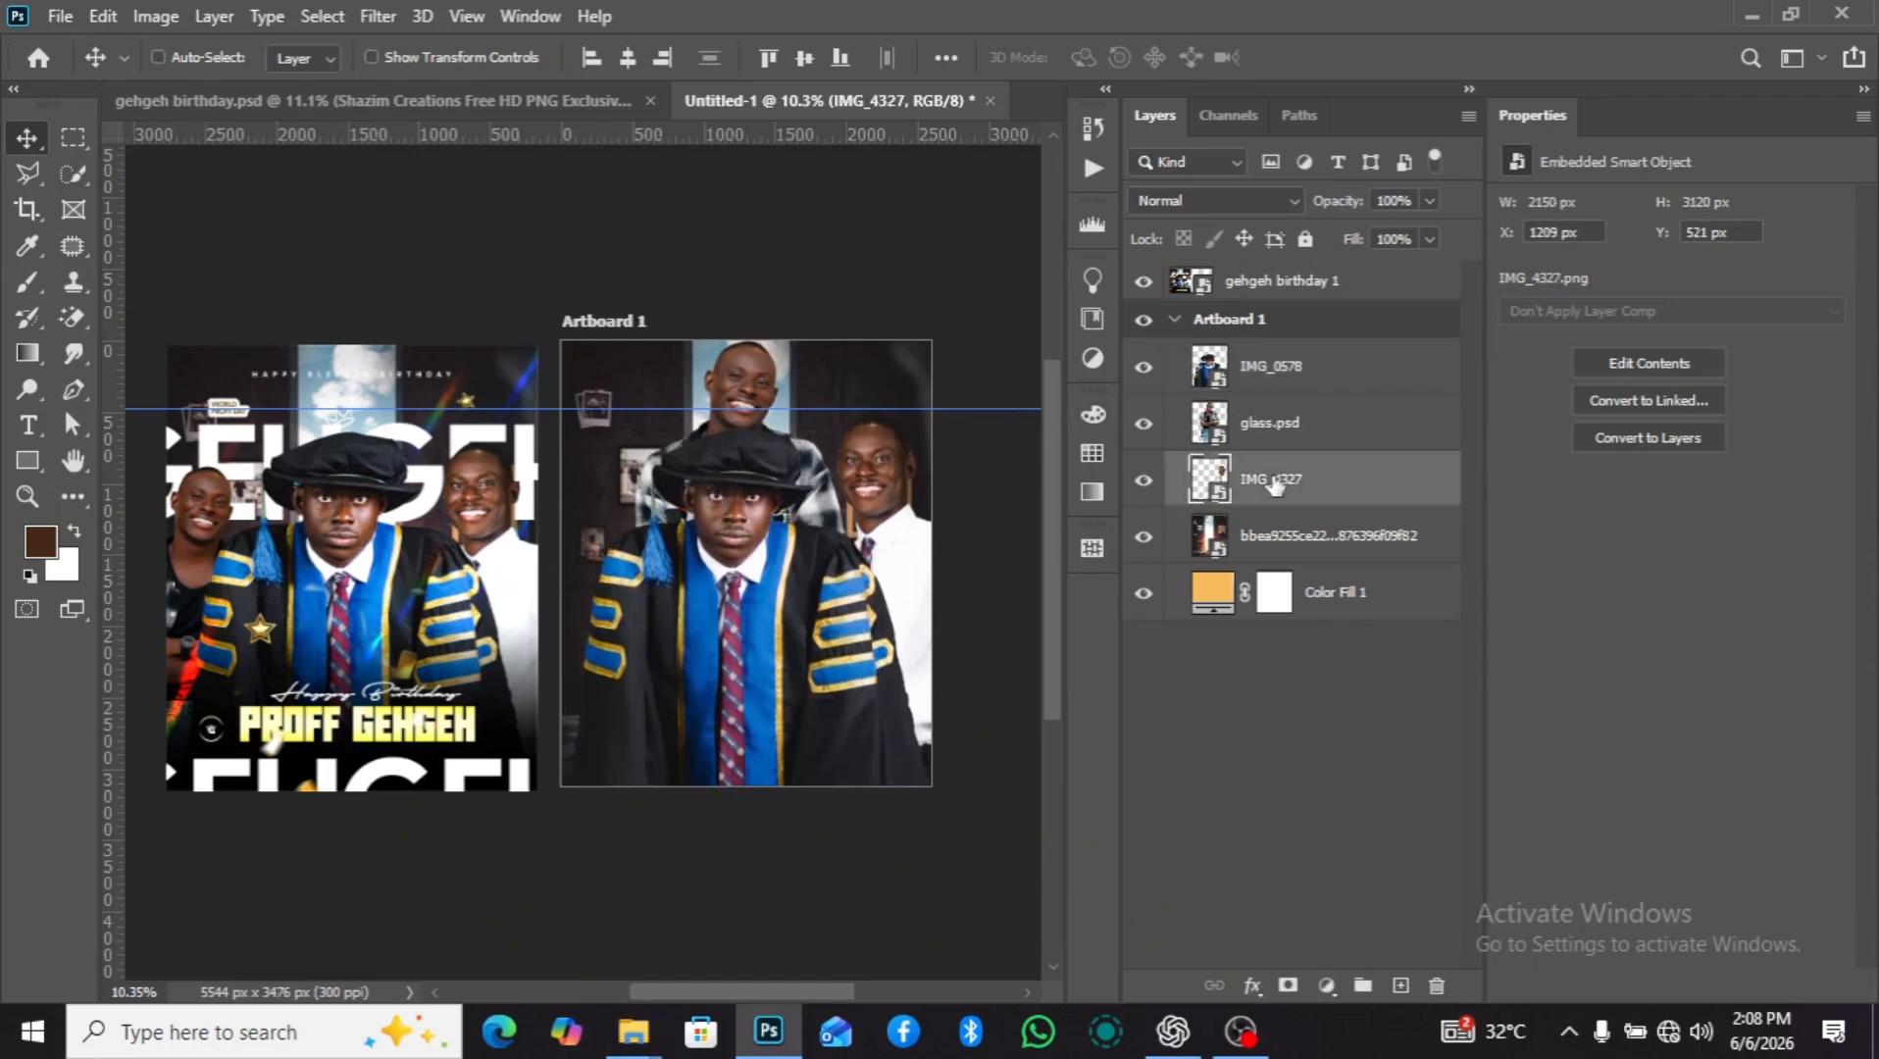
key(shift+Down)
key(shift+Down)
key(Down)
key(Down)
key(Down)
key(Down)
key(Down)
key(Down)
key(Down)
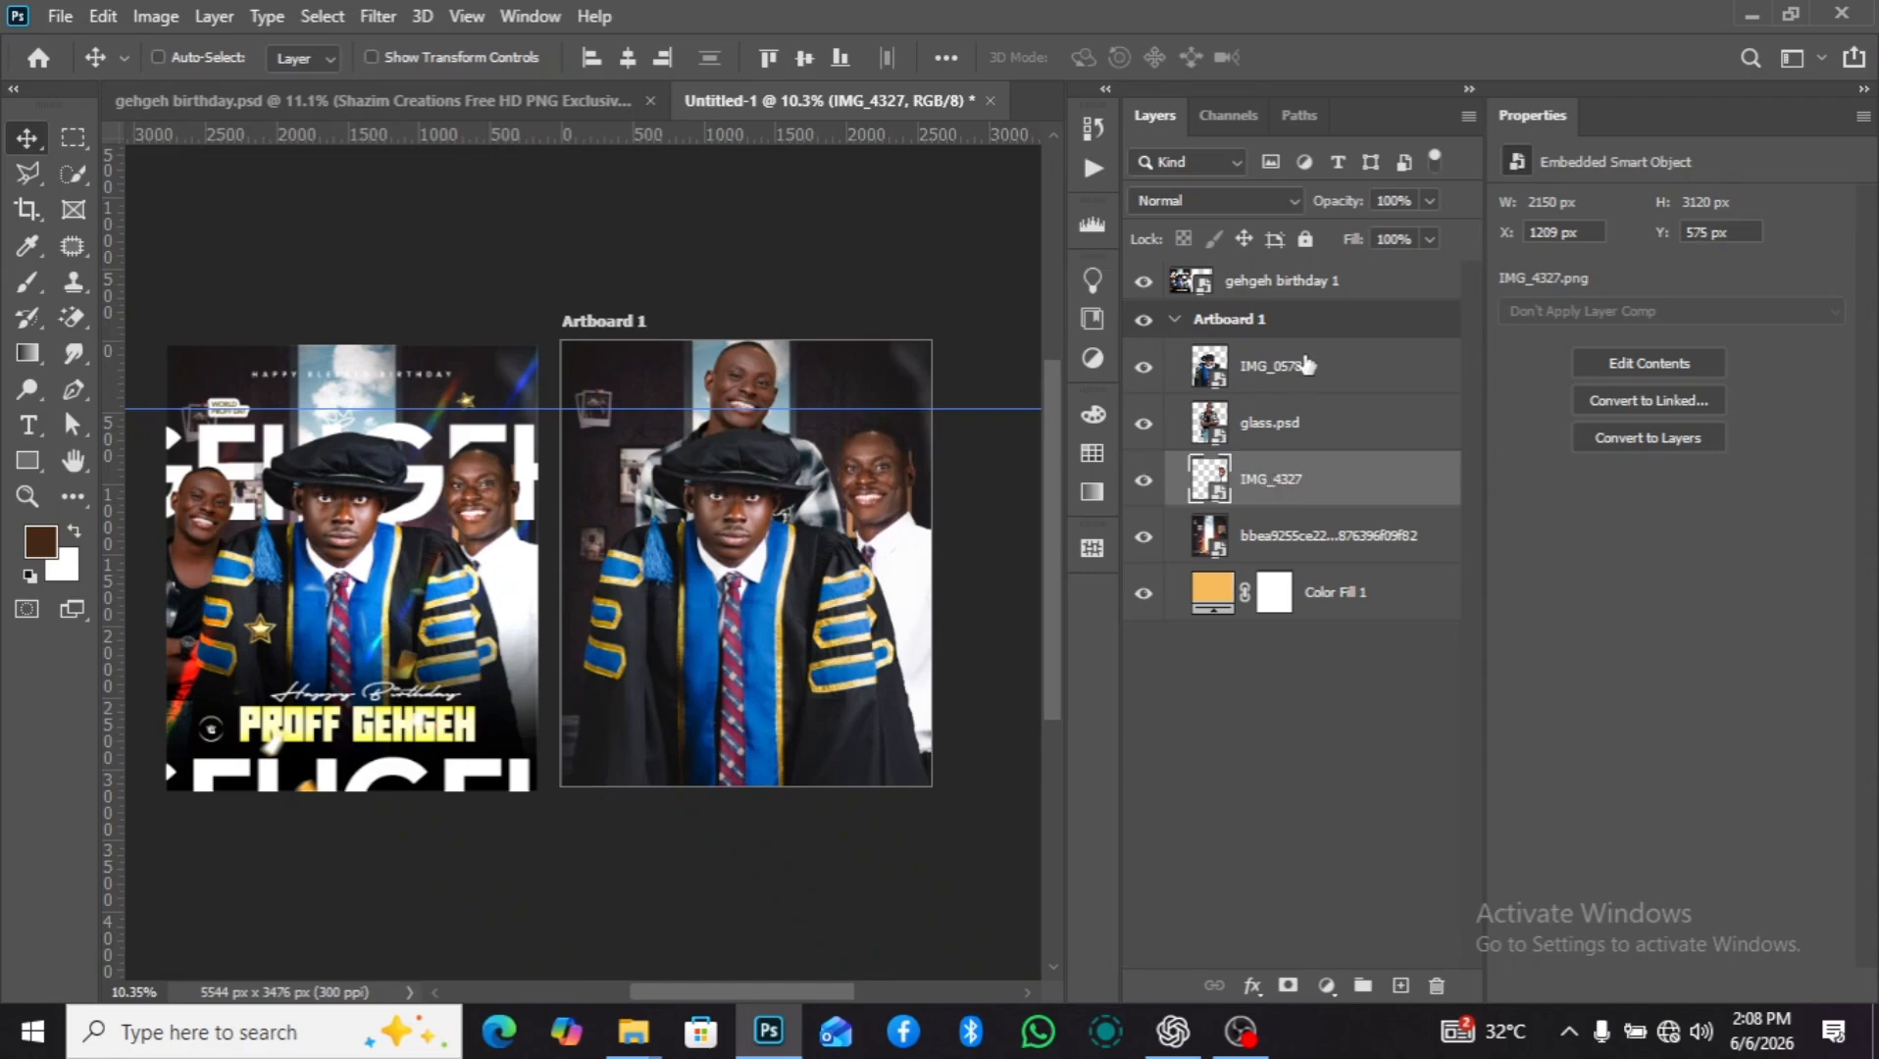
Move the glass.psd man to the left side of the flyer, to about X -464 px, Y 707 px.
click(1258, 444)
drag(668, 466, 544, 545)
scroll(850, 557, up, 2)
scroll(635, 528, down, 2)
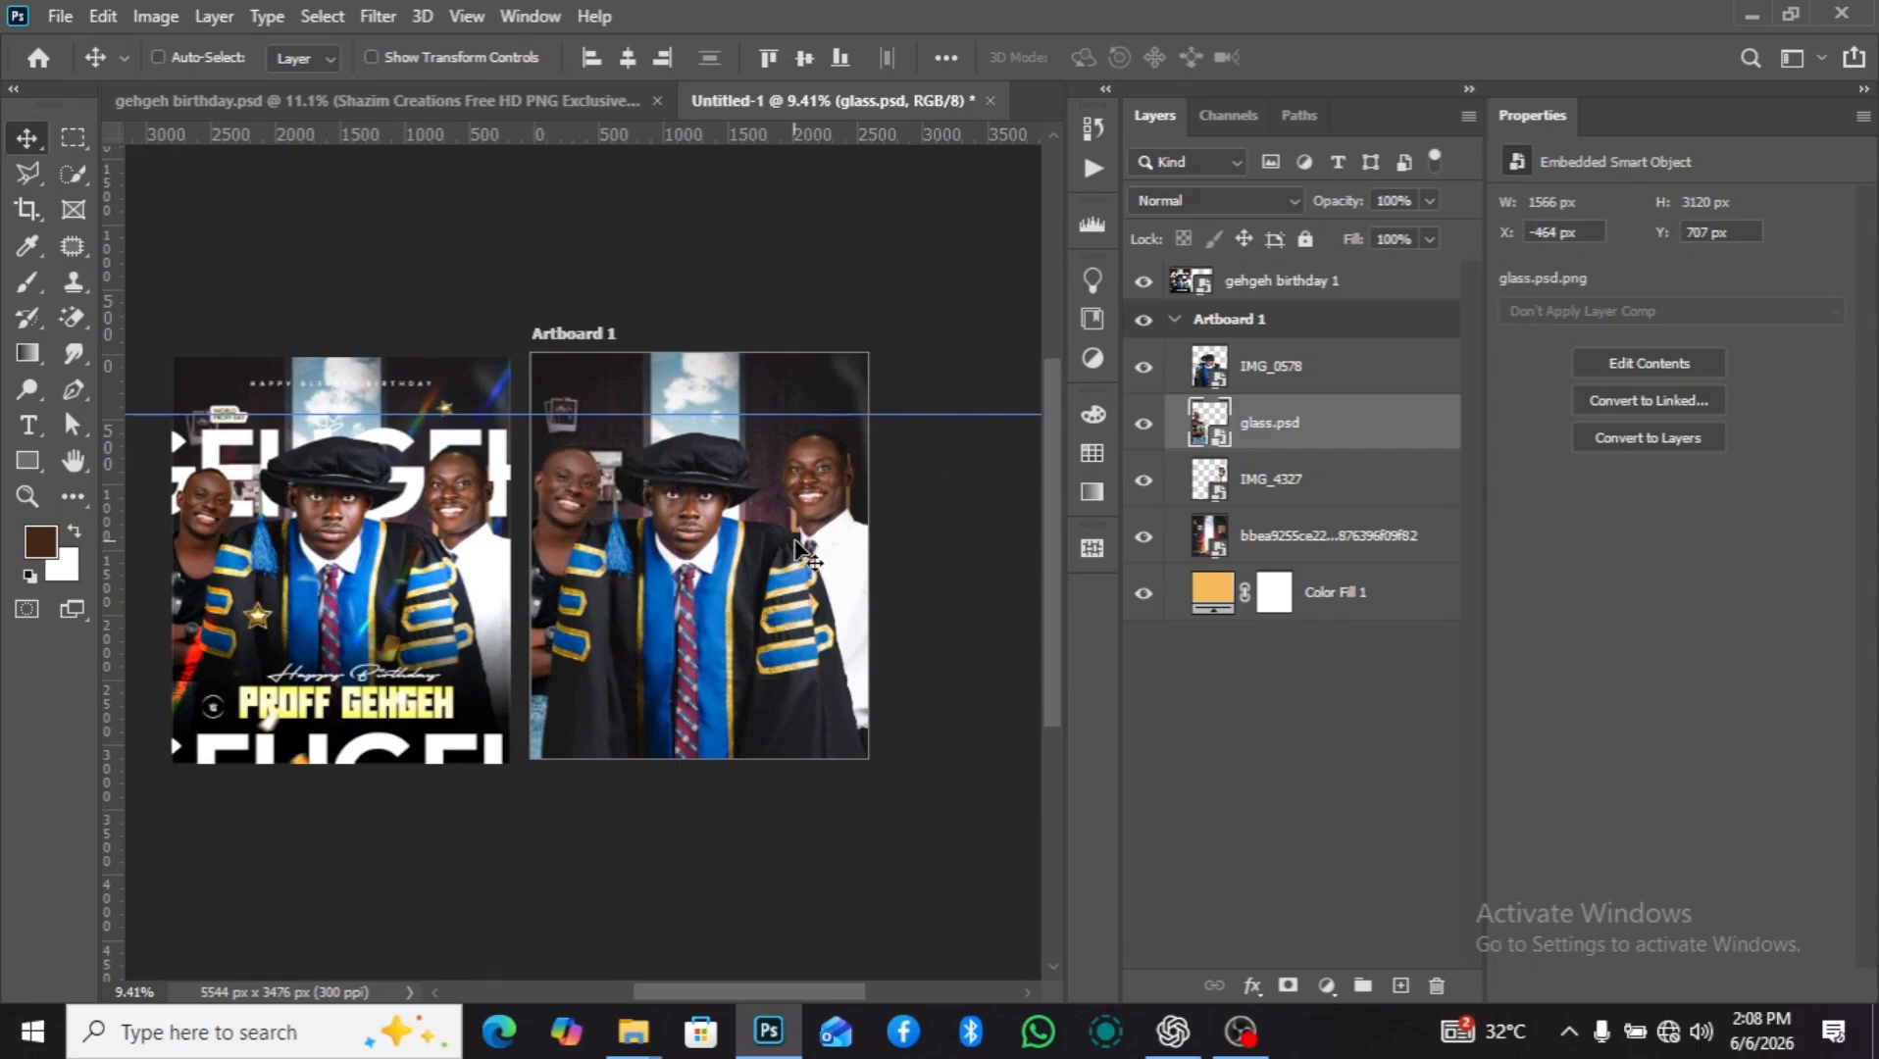
Center the gowned man in IMG_0578 horizontally on the artboard.
click(1283, 388)
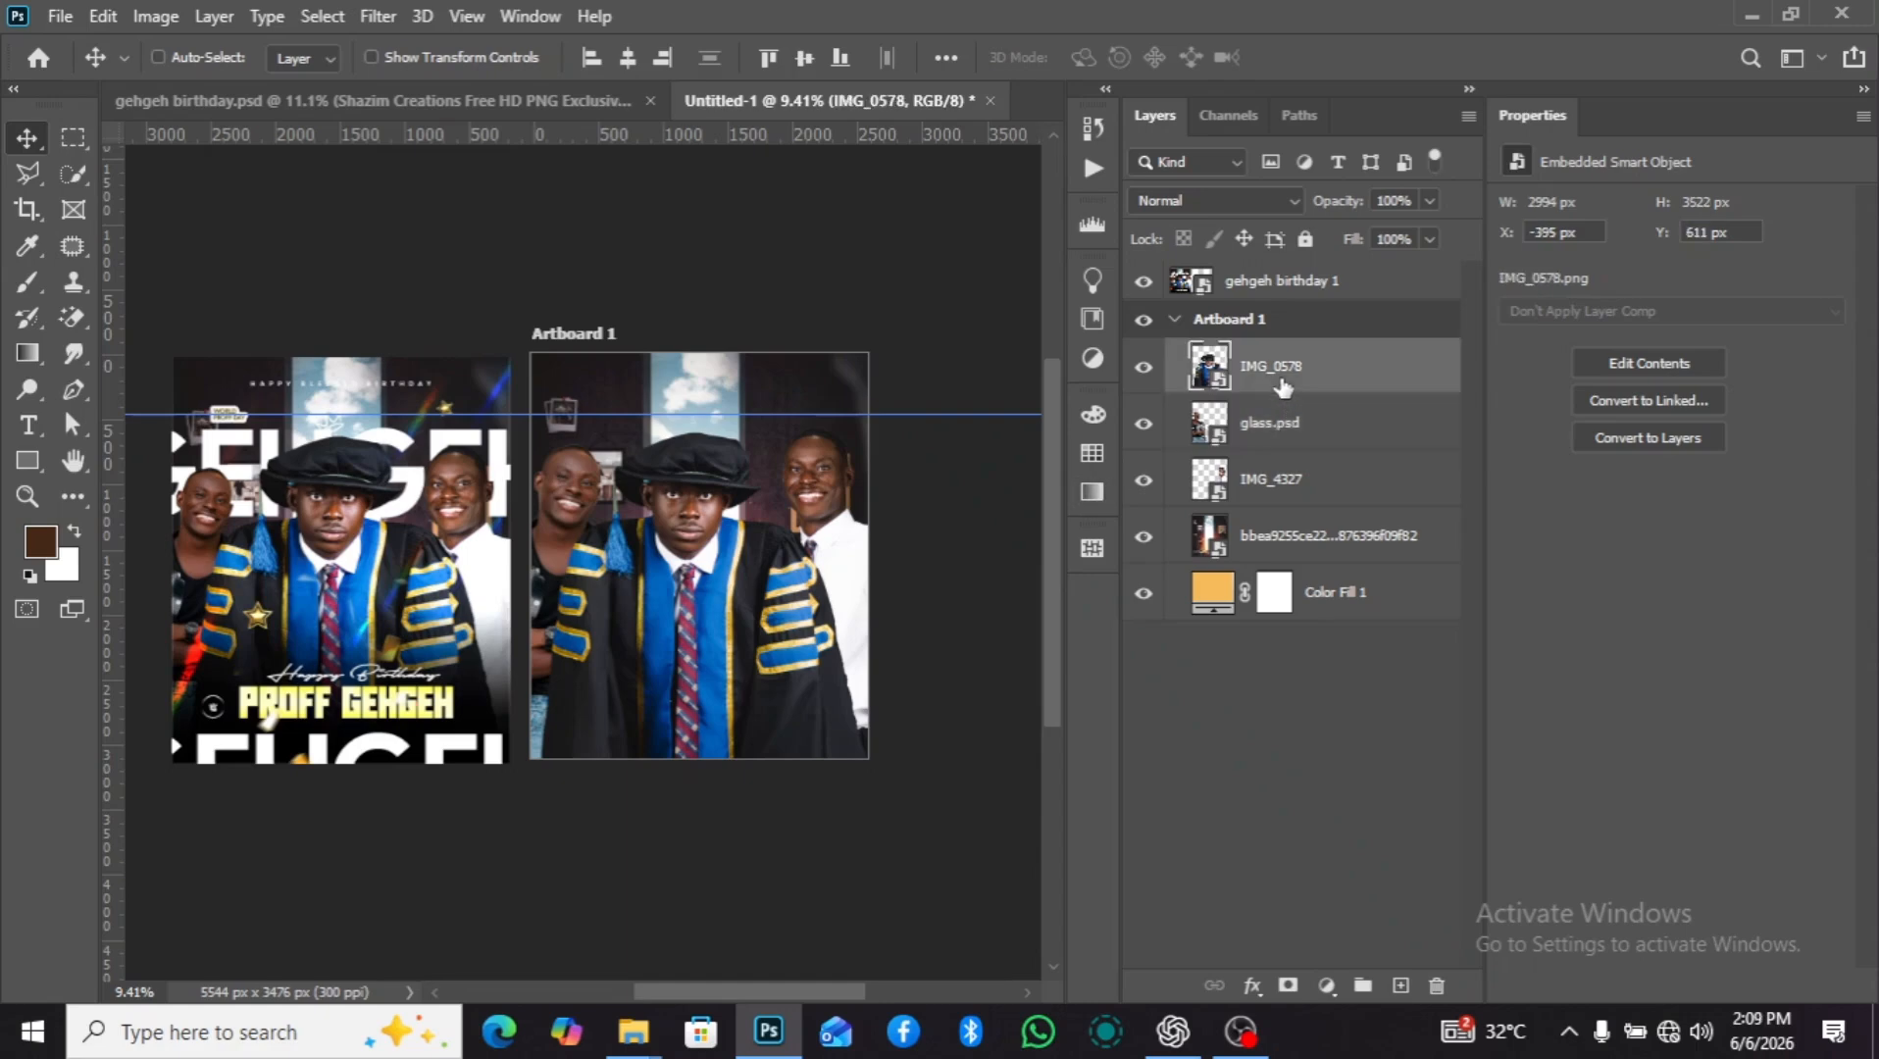
click(1143, 367)
click(1144, 368)
ctrl+click(1209, 366)
click(628, 59)
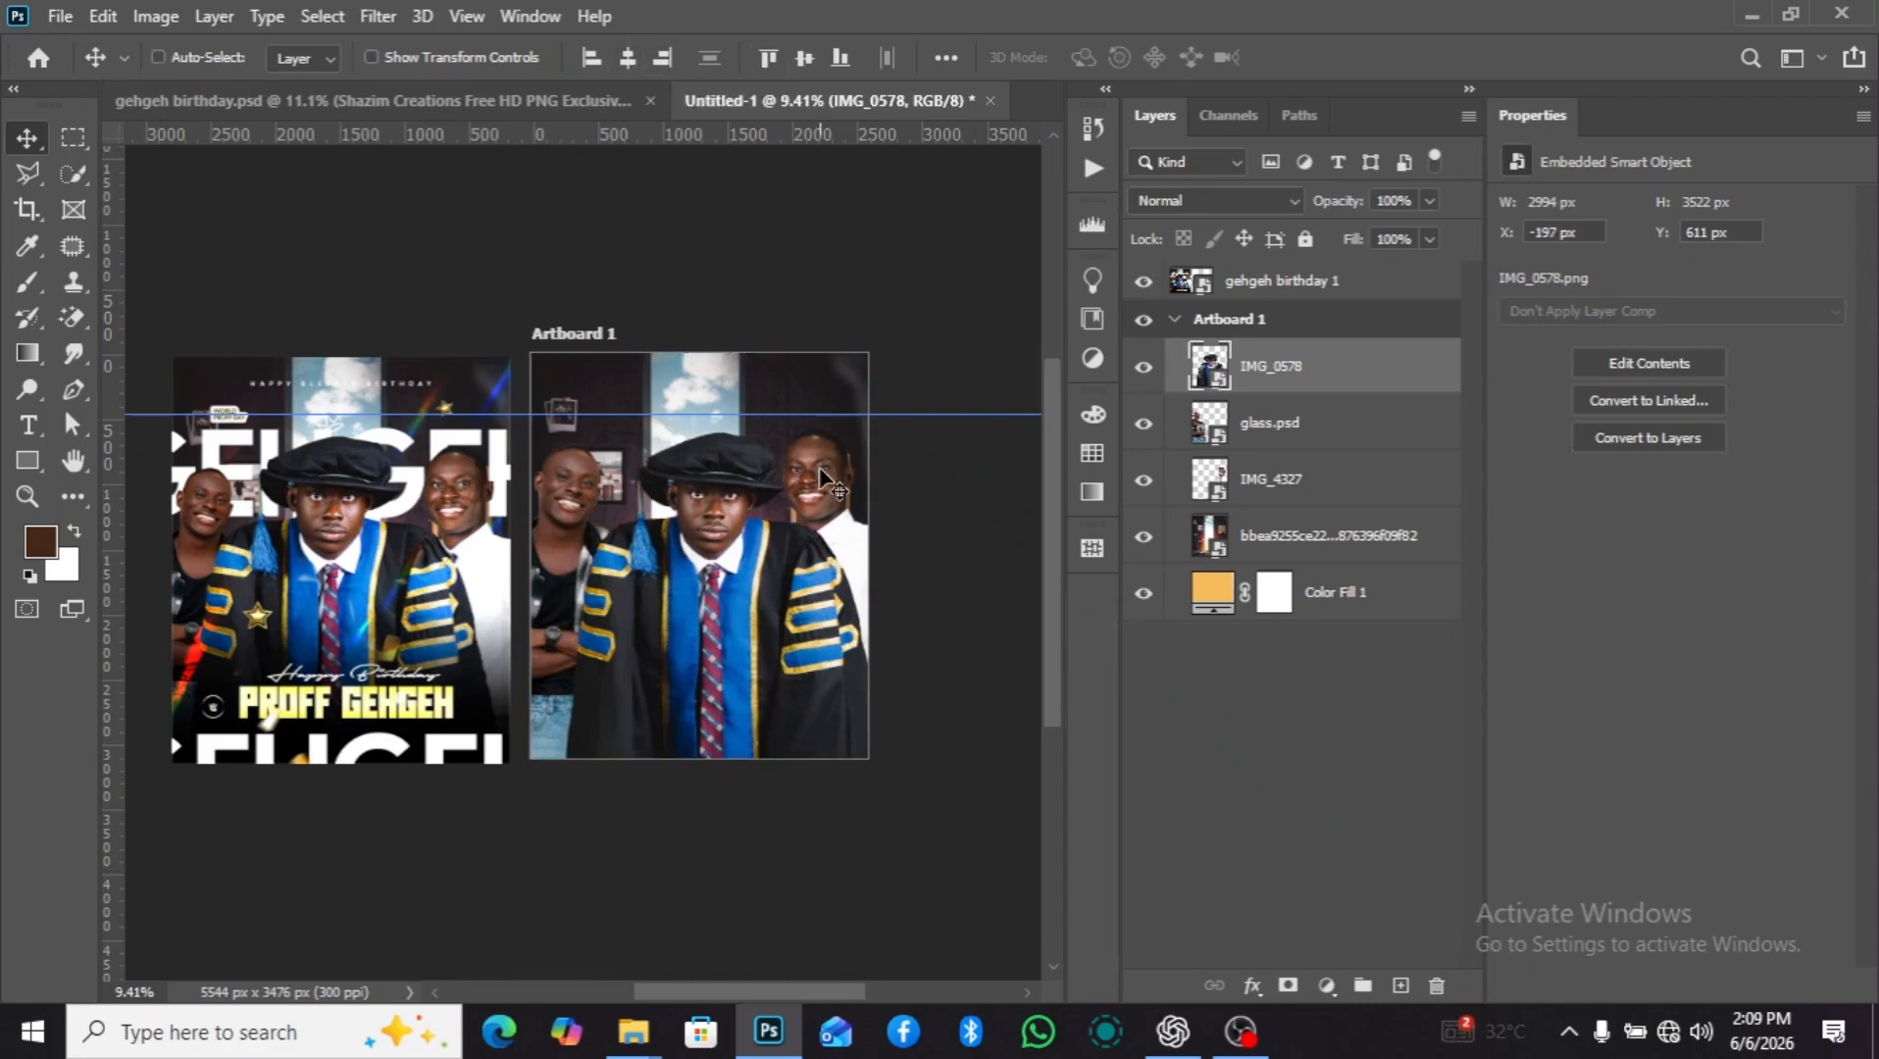
key(ctrl+d)
scroll(819, 534, down, 1)
scroll(821, 542, up, 1)
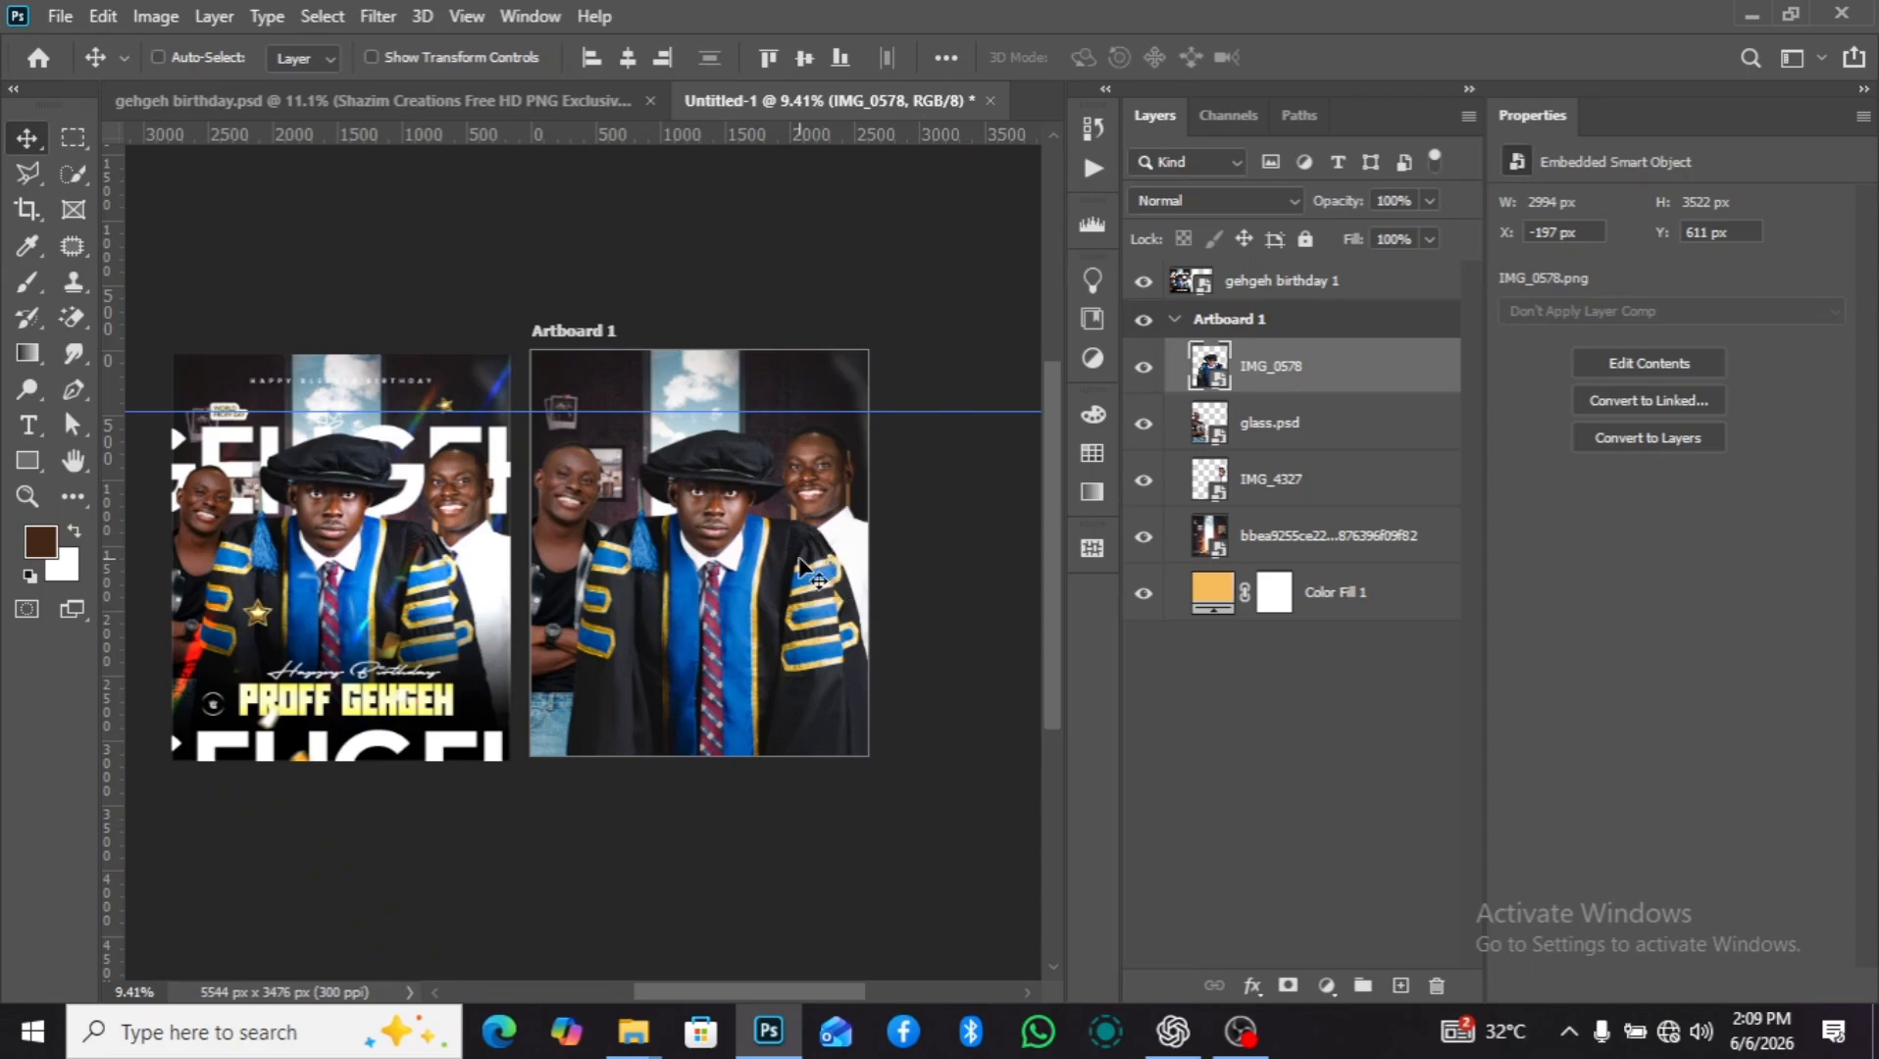
Try repositioning the gowned man freehand away from the artboard's center, and undo the moves.
drag(796, 568, 782, 572)
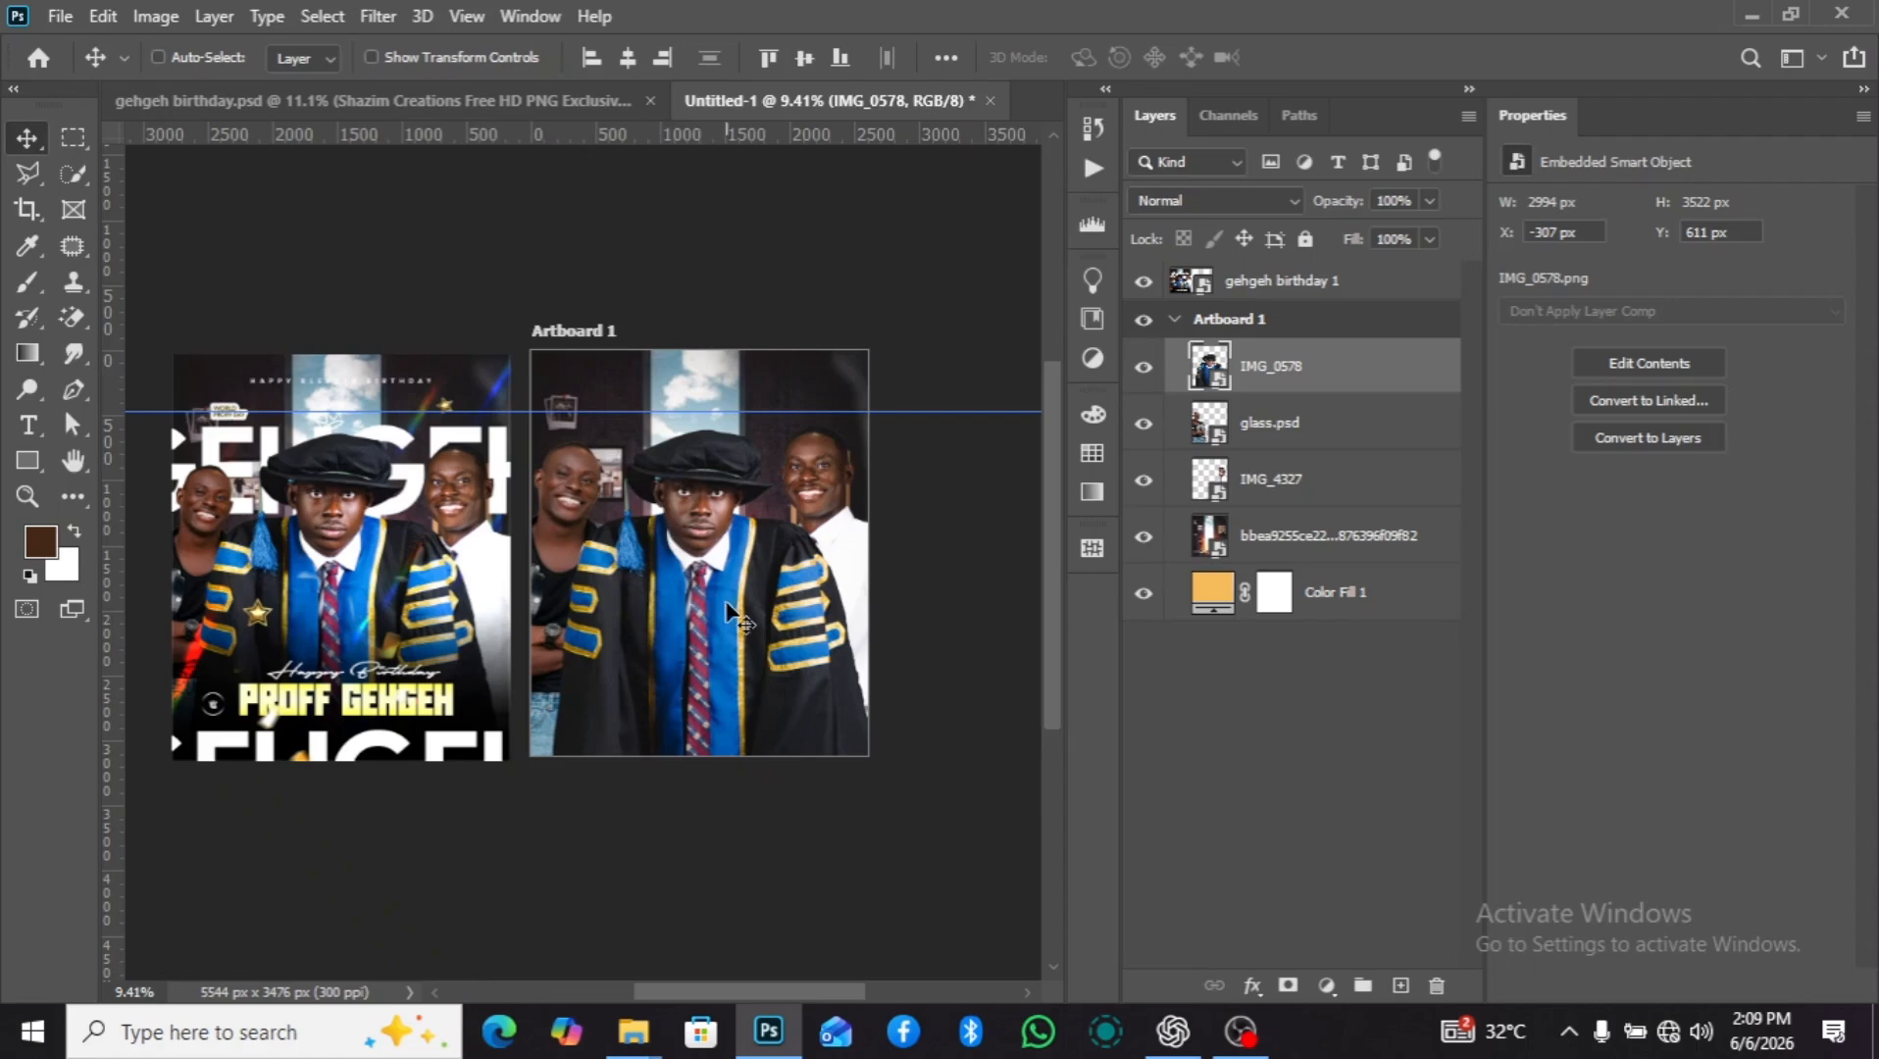
scroll(695, 397, up, 5)
drag(713, 300, 695, 559)
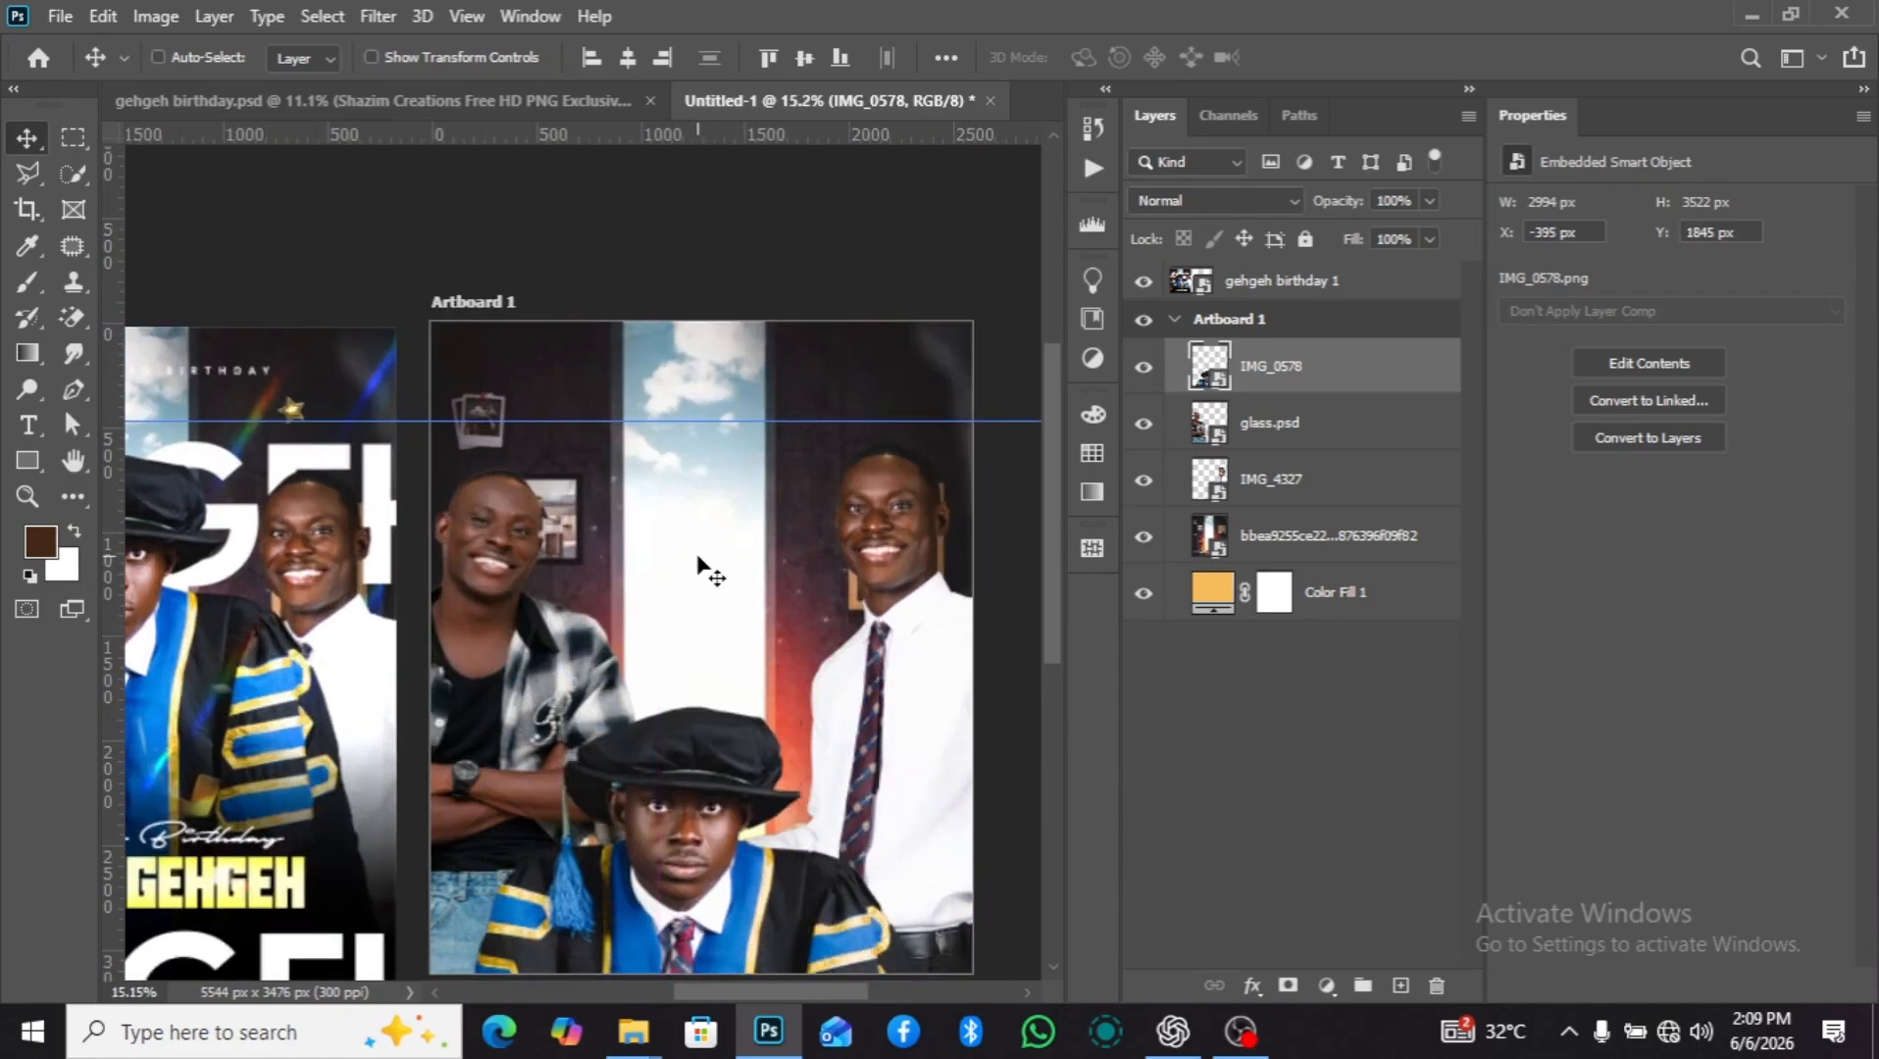
key(ctrl+z)
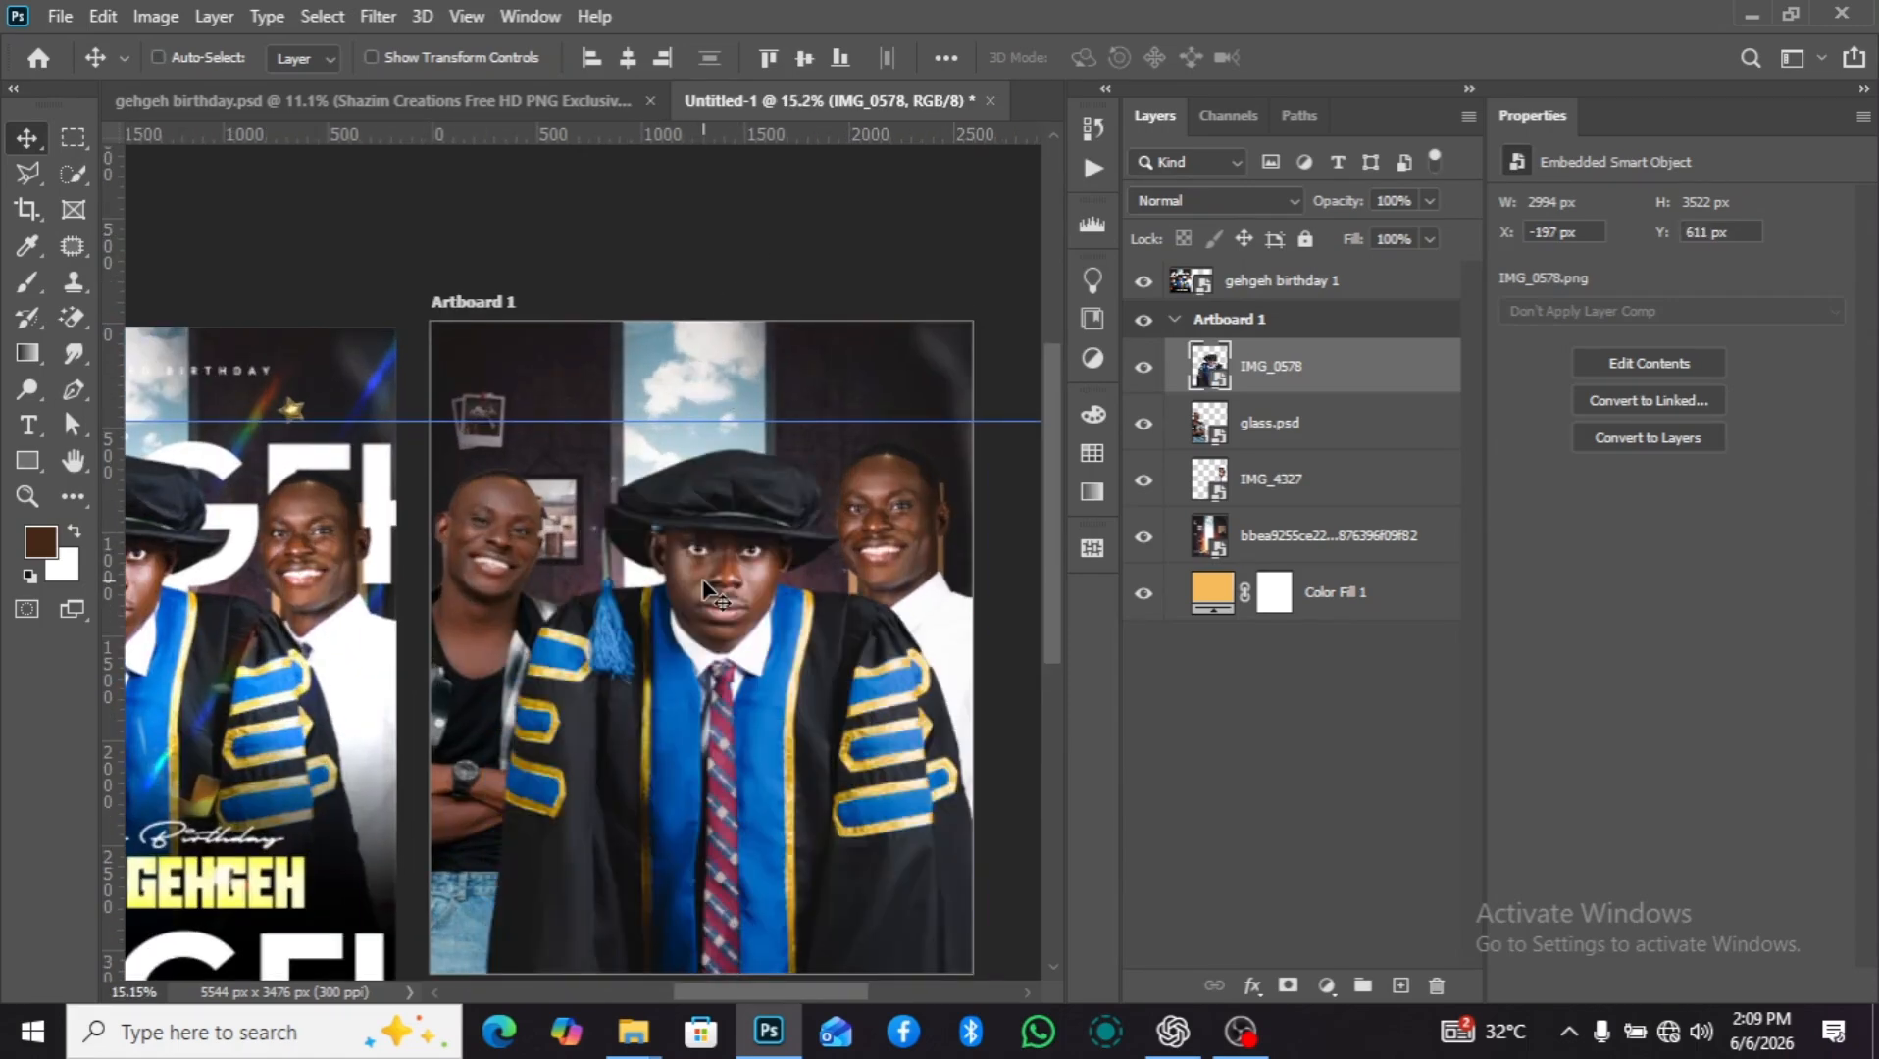
mouse_move(702, 581)
mouse_down()
mouse_move(695, 595)
mouse_move(736, 569)
mouse_up()
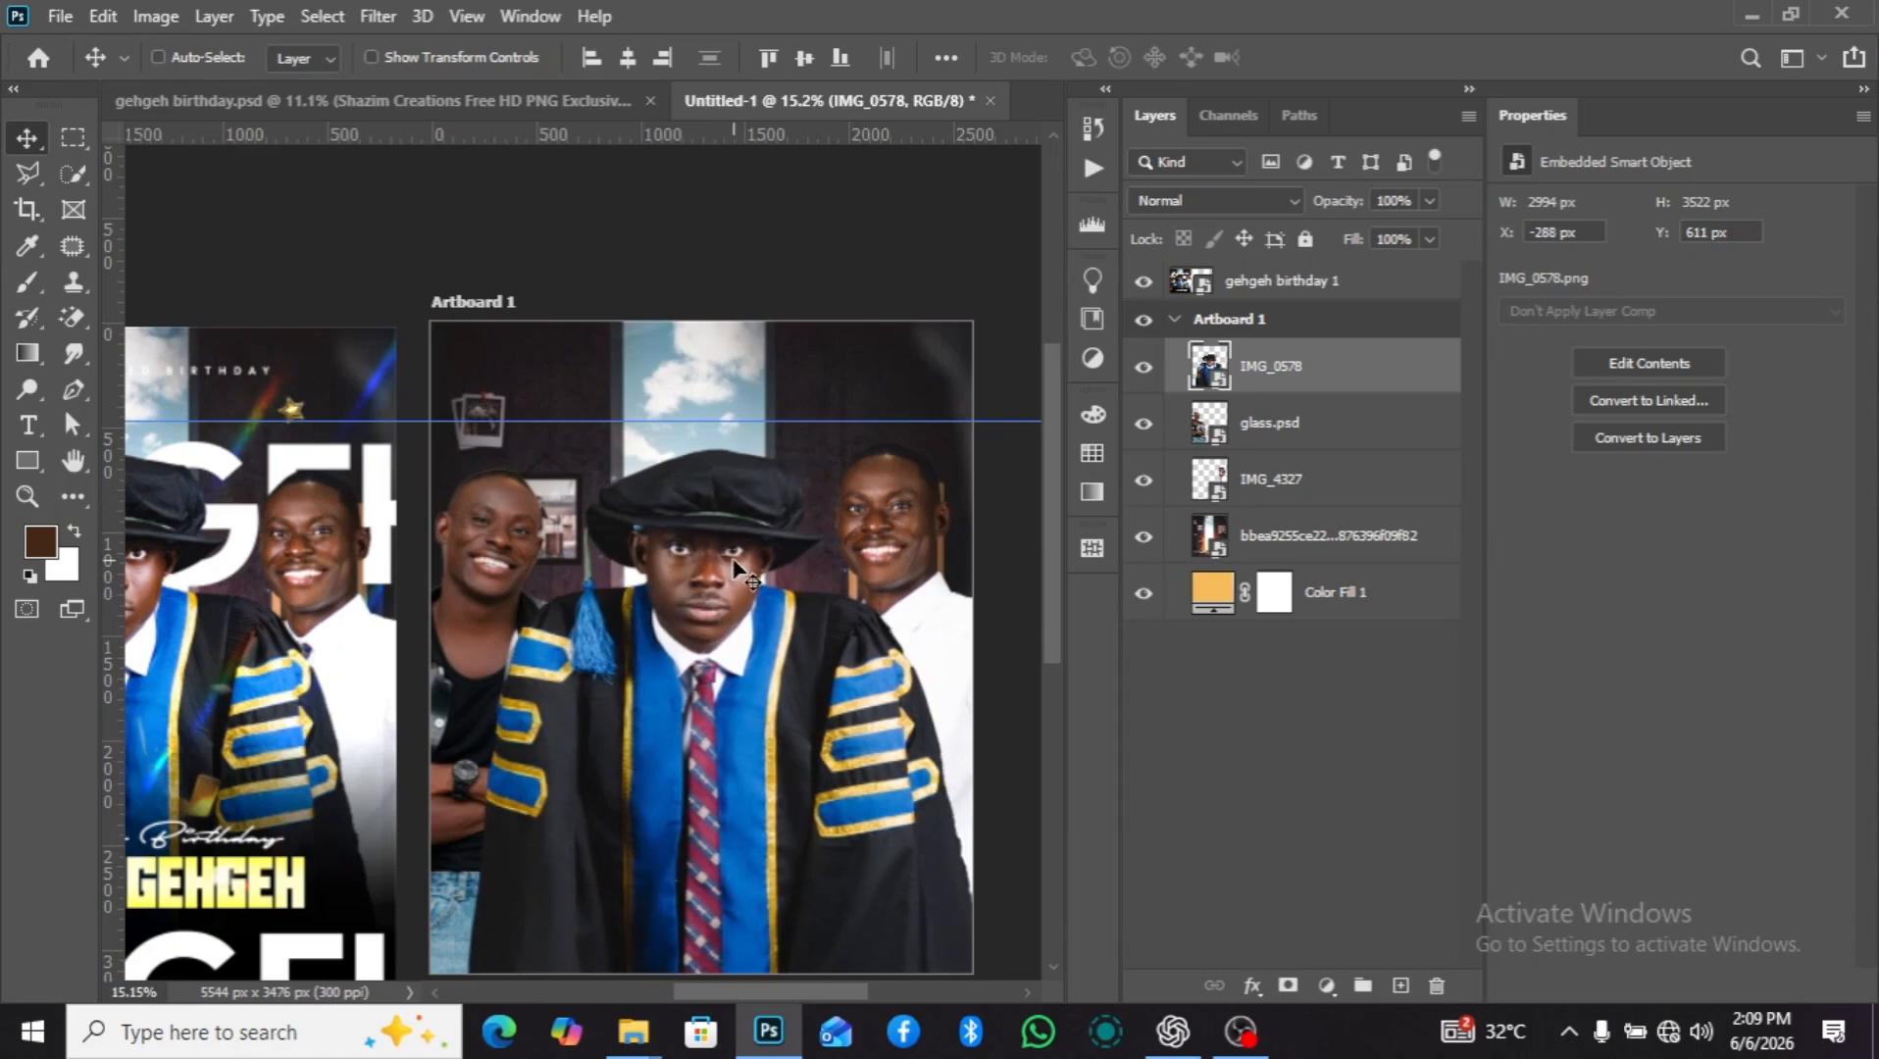
scroll(737, 568, down, 3)
scroll(794, 699, up, 1)
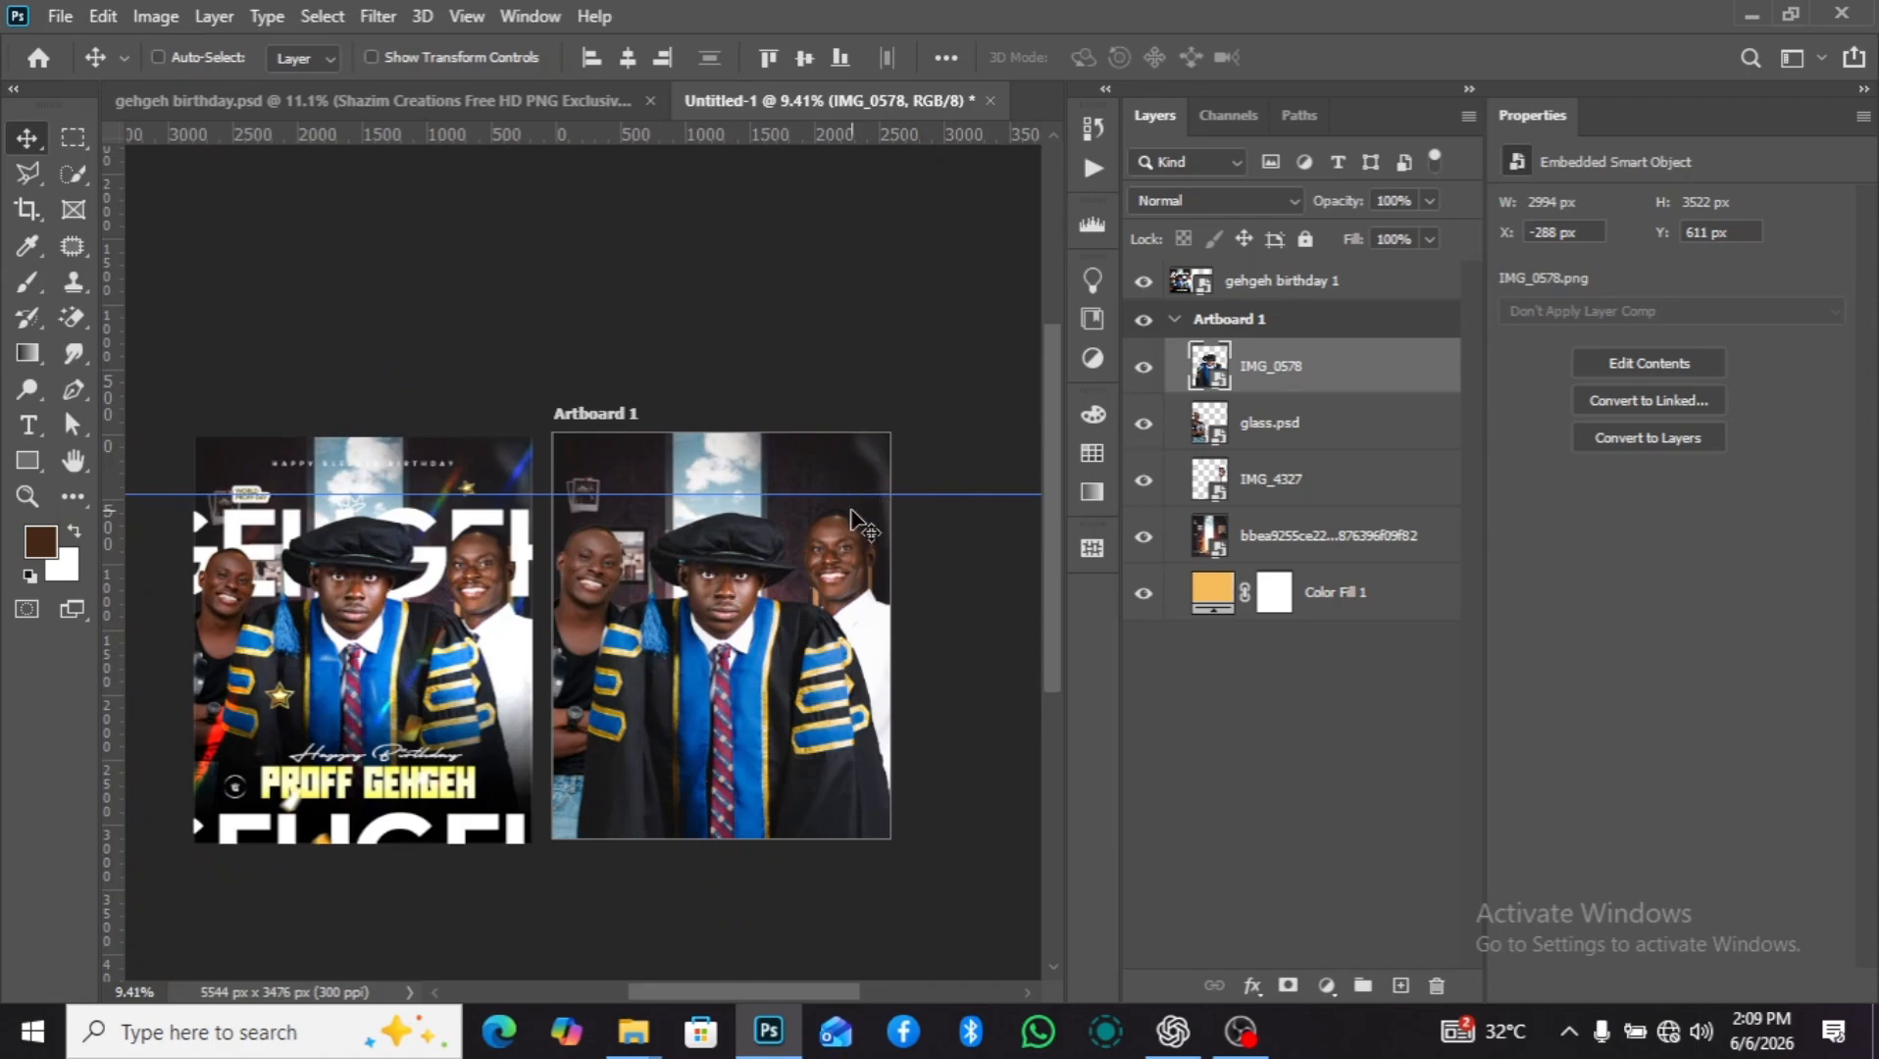
drag(923, 511, 914, 532)
key(ctrl+z)
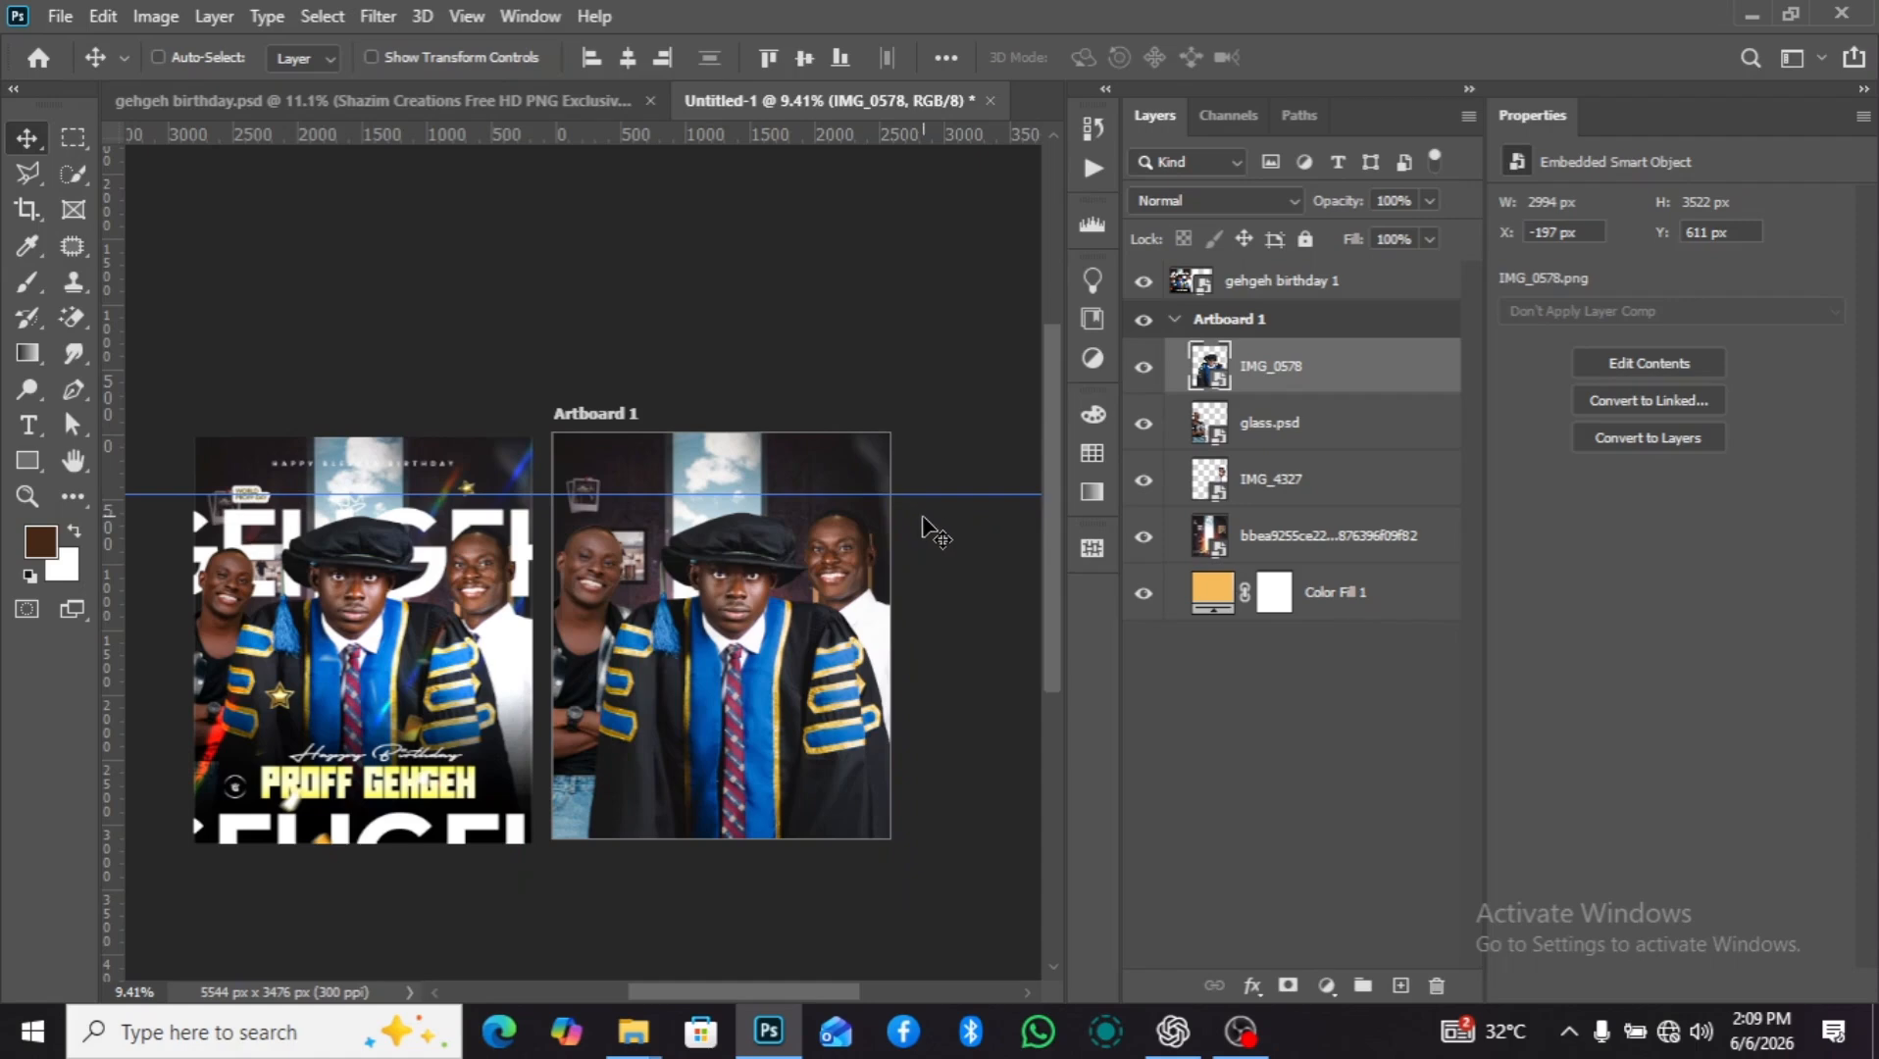
Nudge the gowned man left to X -307 px and move the horizontal guide up above the artboard.
key(shift+Left)
key(shift+Left)
key(shift+Left)
key(shift+Left)
key(shift+Left)
key(shift+Left)
key(shift+Left)
key(shift+Left)
key(shift+Left)
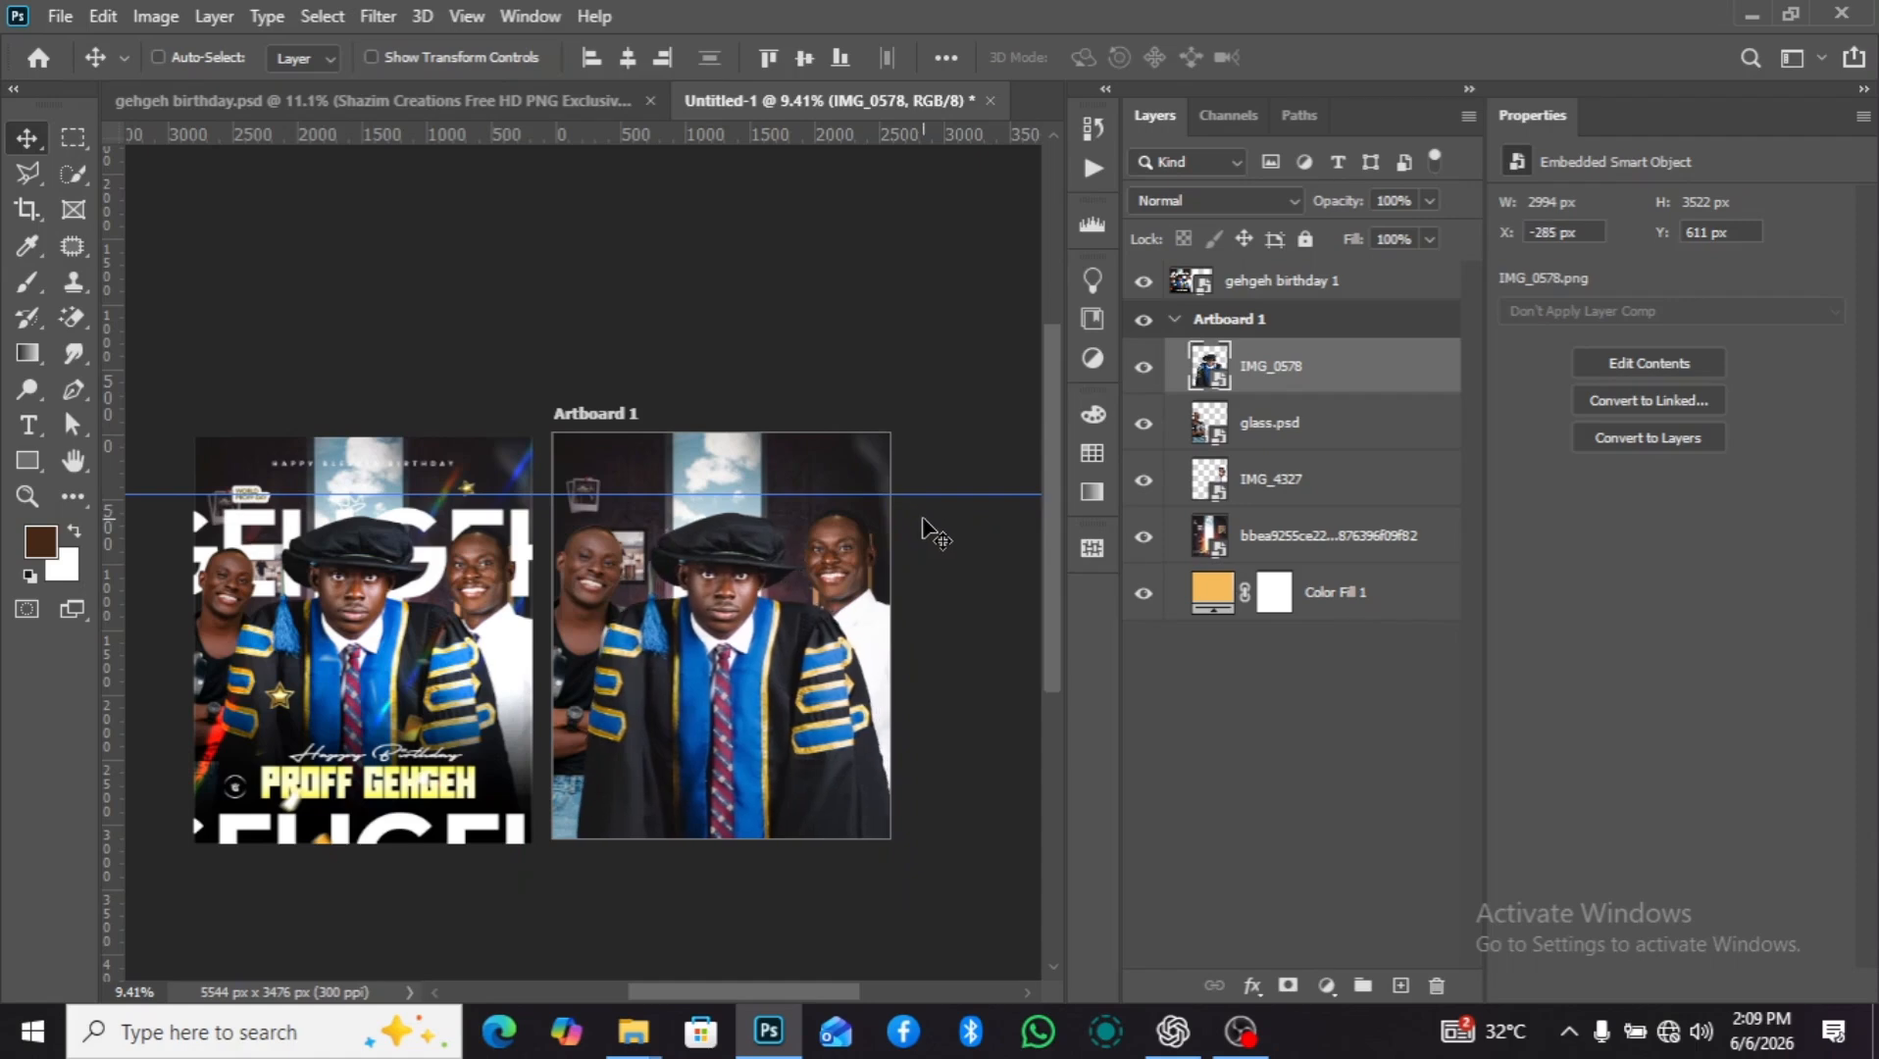
key(shift+Left)
mouse_move(972, 496)
mouse_down()
mouse_move(970, 525)
mouse_move(992, 525)
mouse_up()
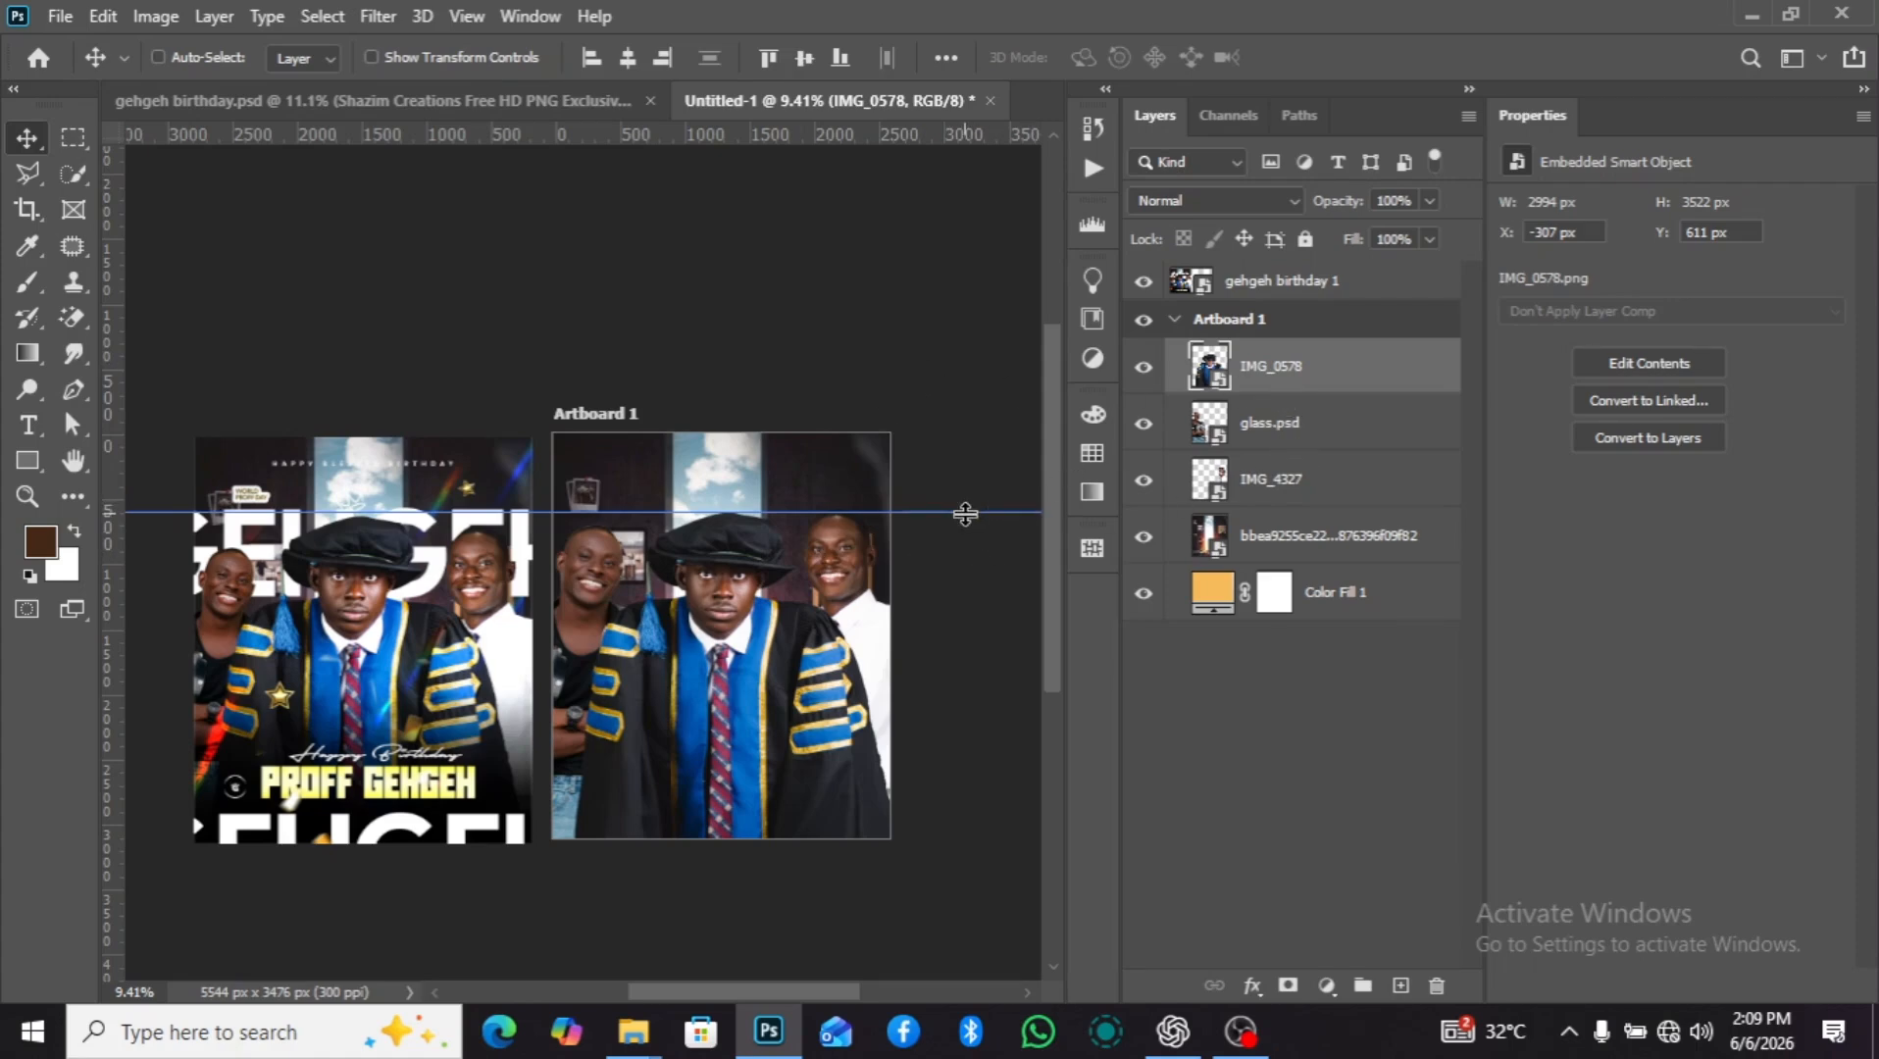
drag(964, 511, 970, 342)
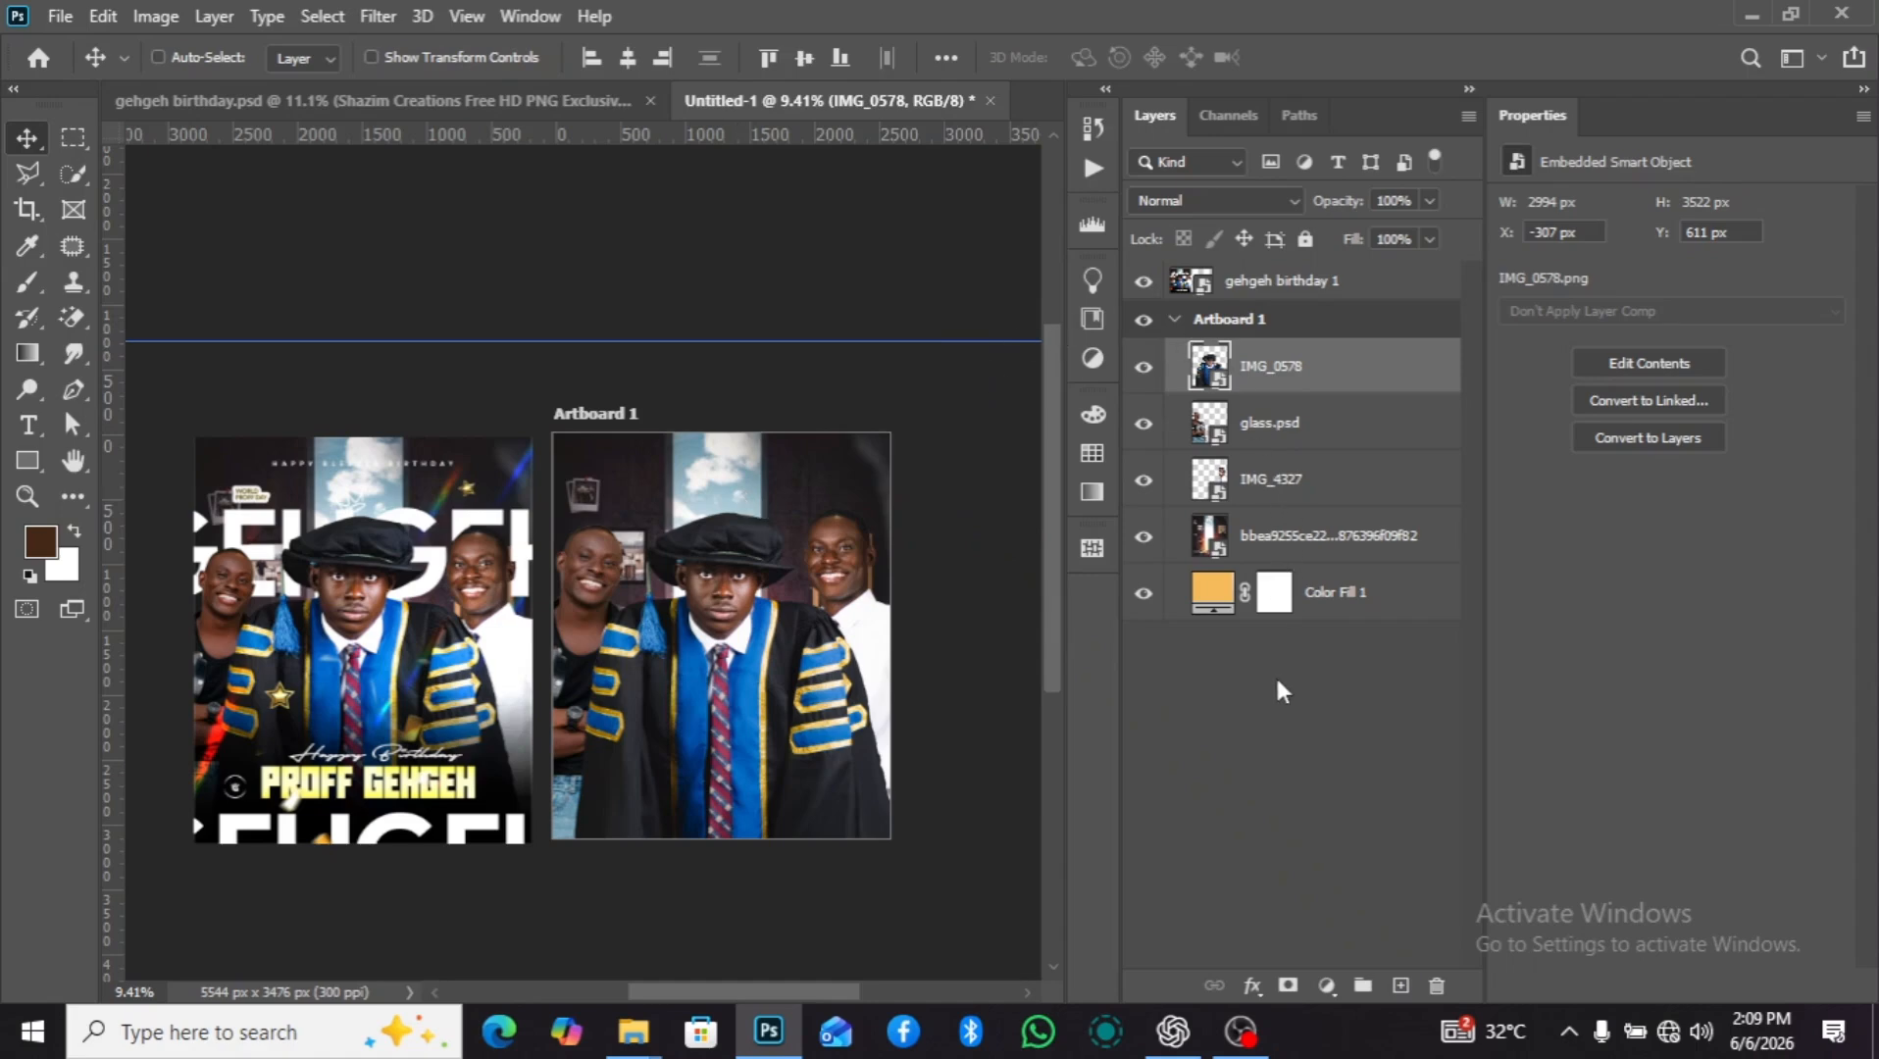
Add the text "happy blessed birthdaty" on a new layer above IMG_0578, near the artboard's upper edge.
click(1392, 980)
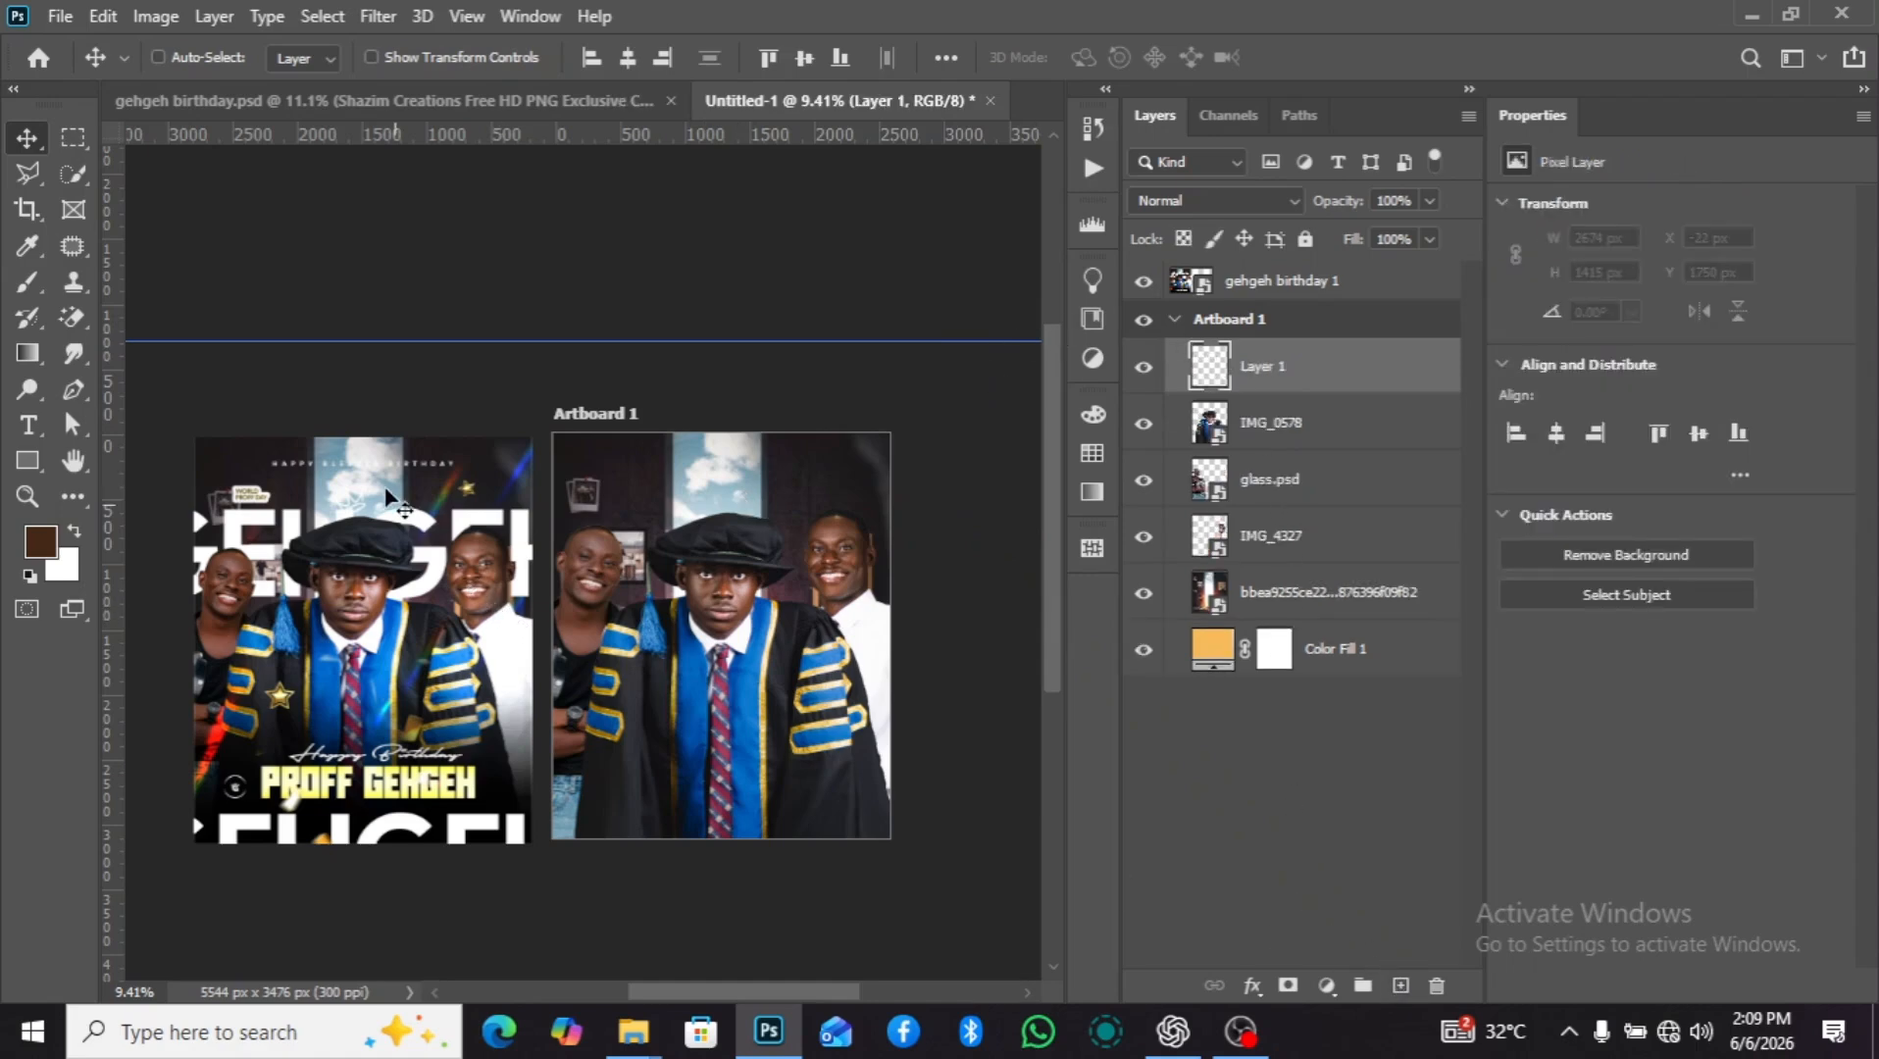
scroll(392, 485, up, 2)
scroll(284, 475, down, 3)
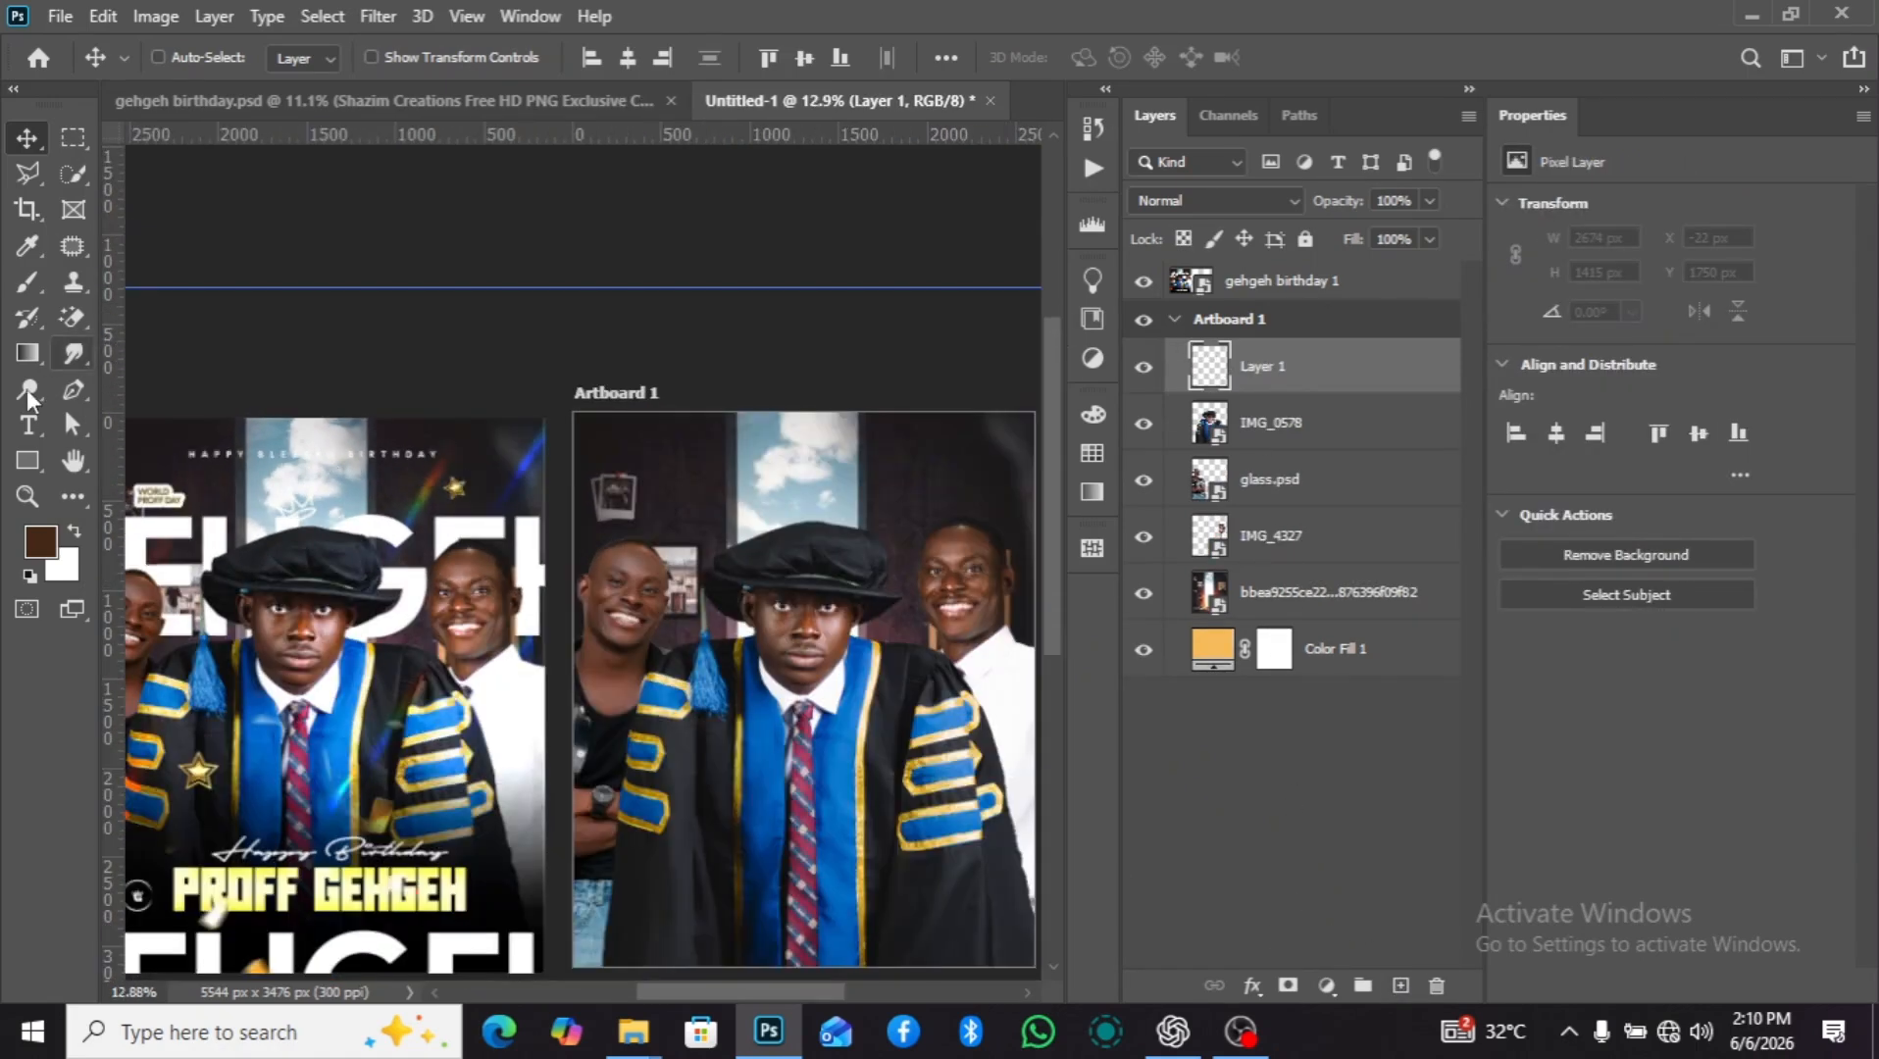
click(27, 424)
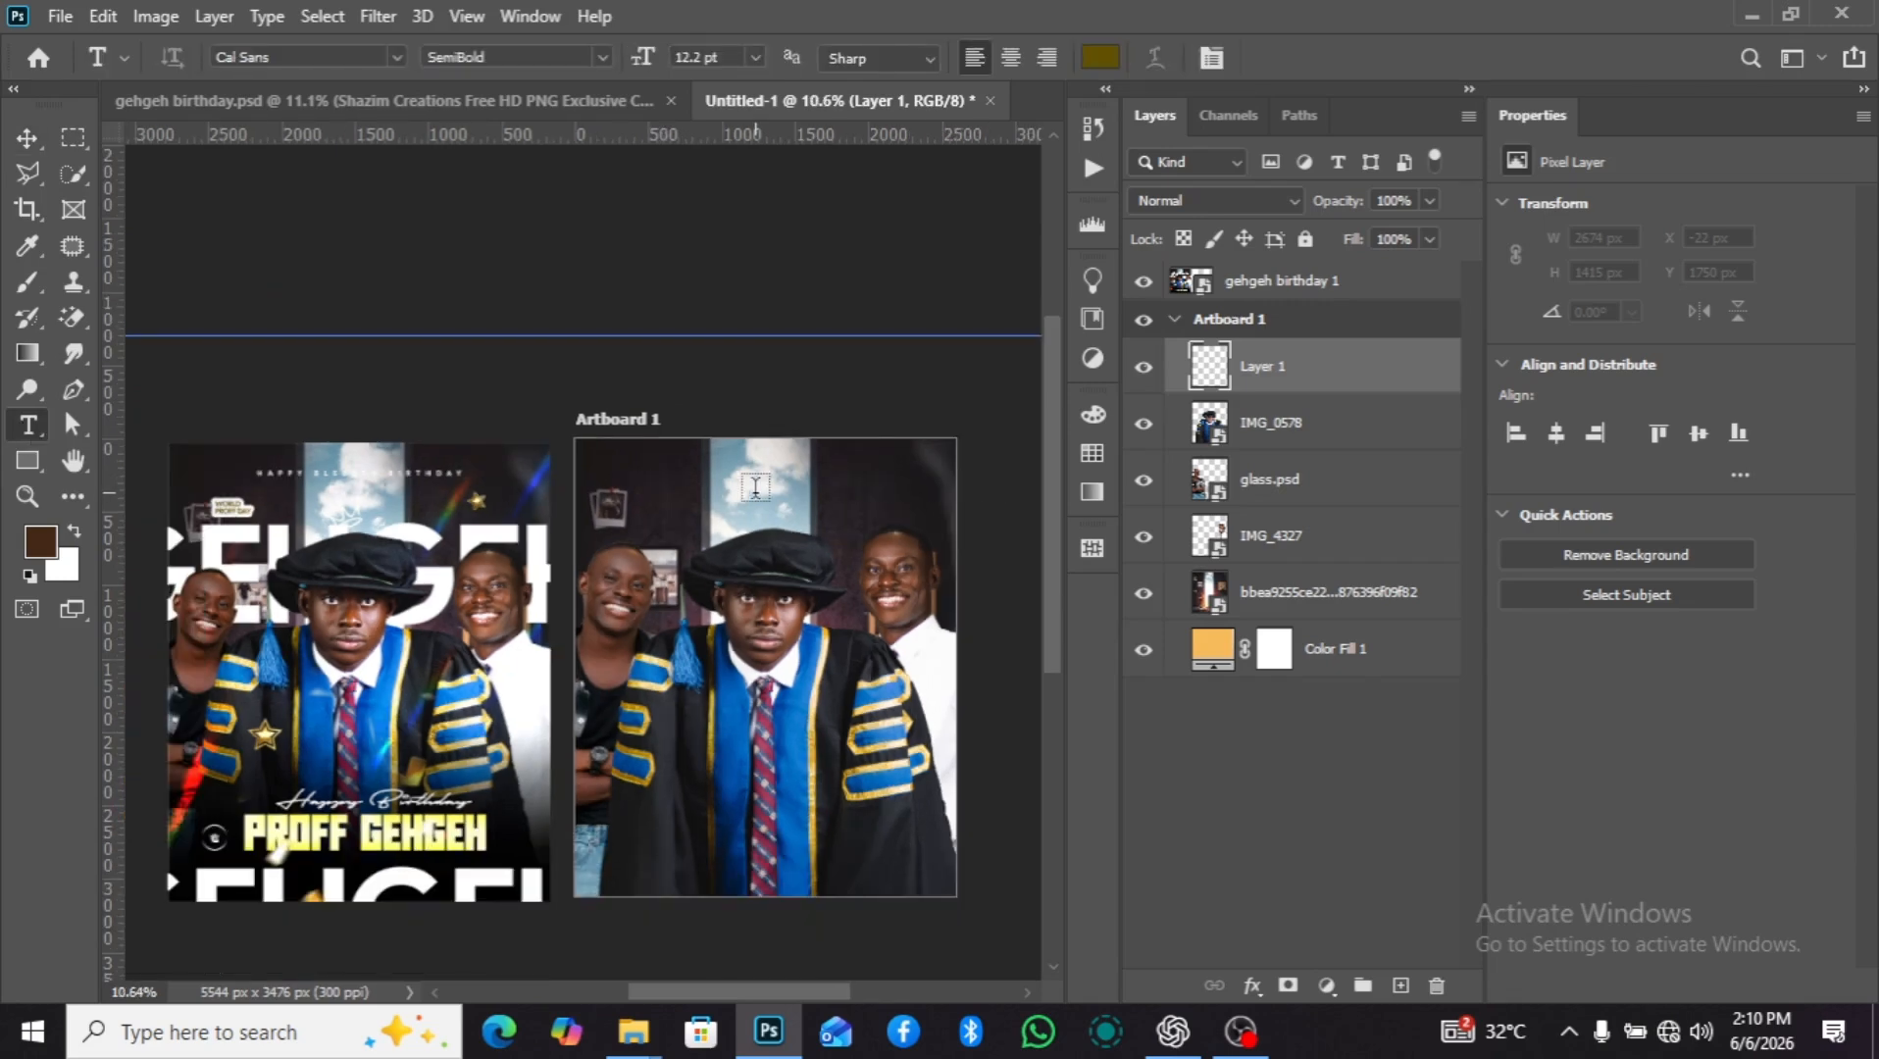
click(754, 488)
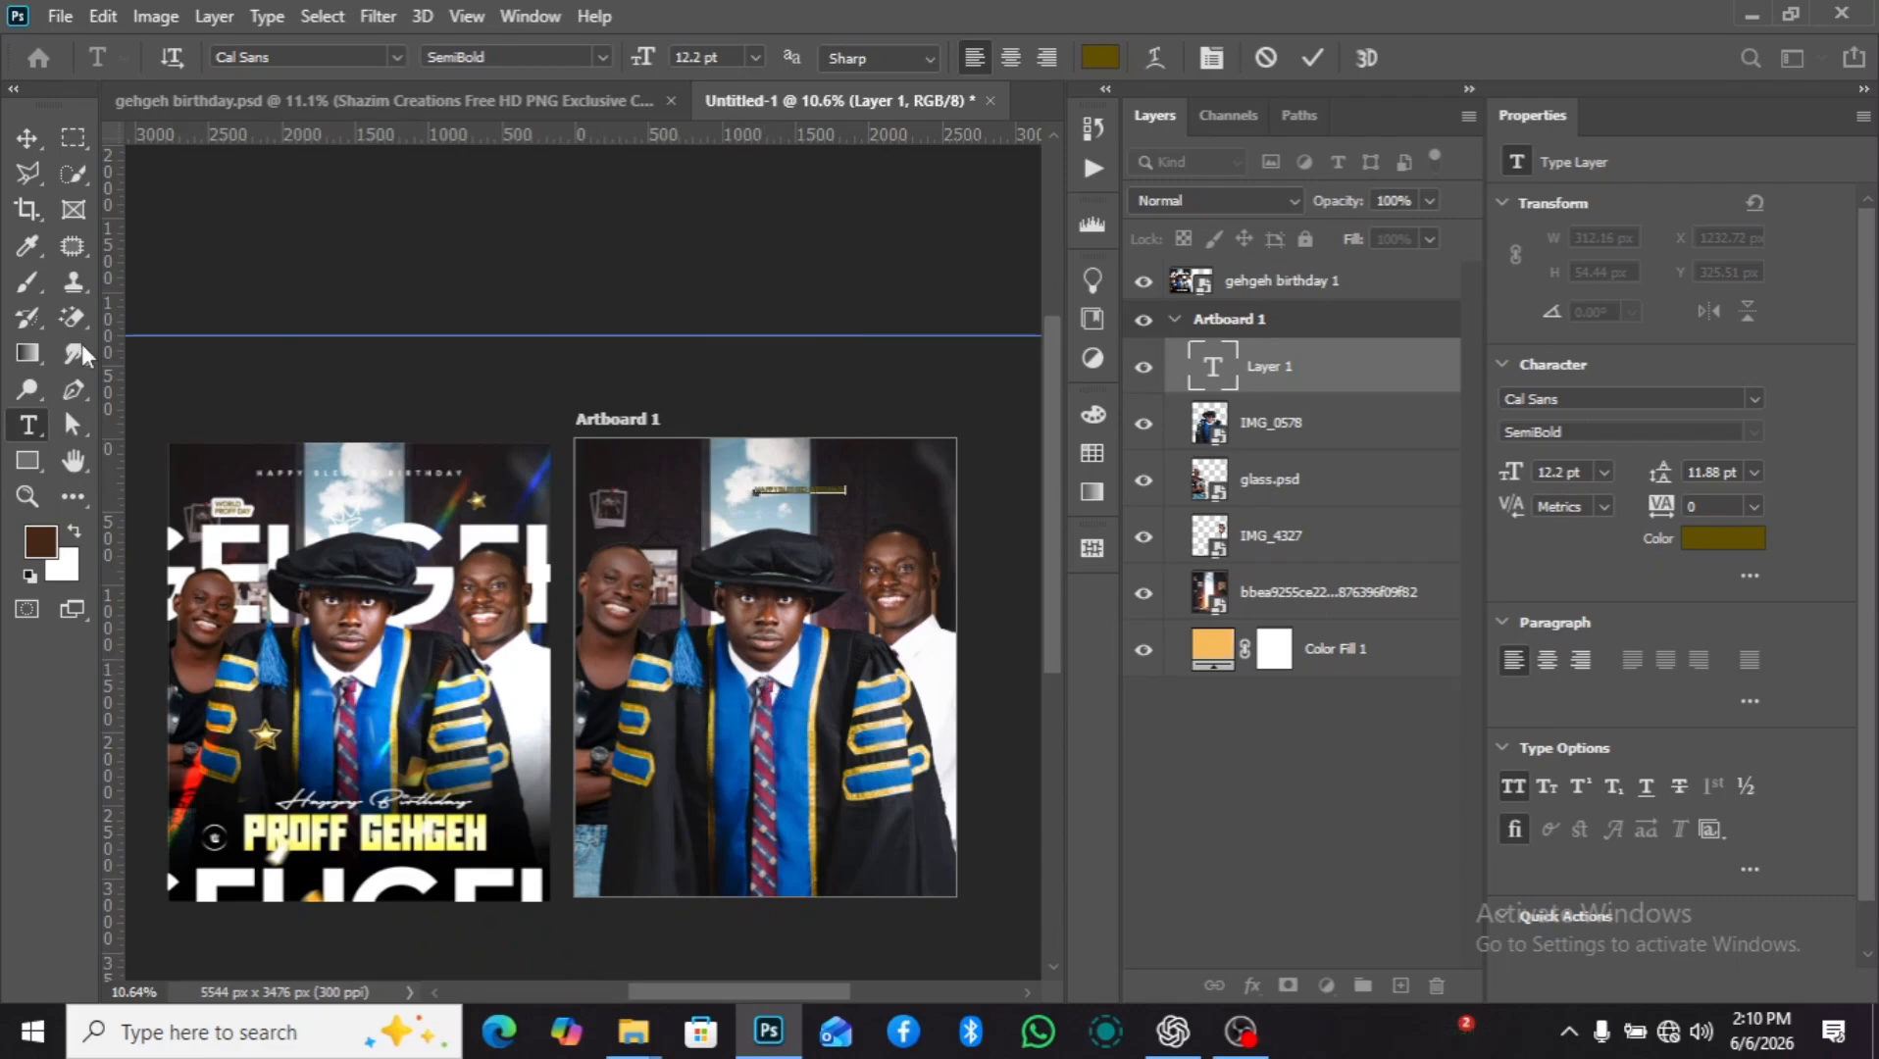
click(27, 137)
Move the "happy blessed birthdaty" text left to about X 925 px and recolor it white.
scroll(792, 535, up, 2)
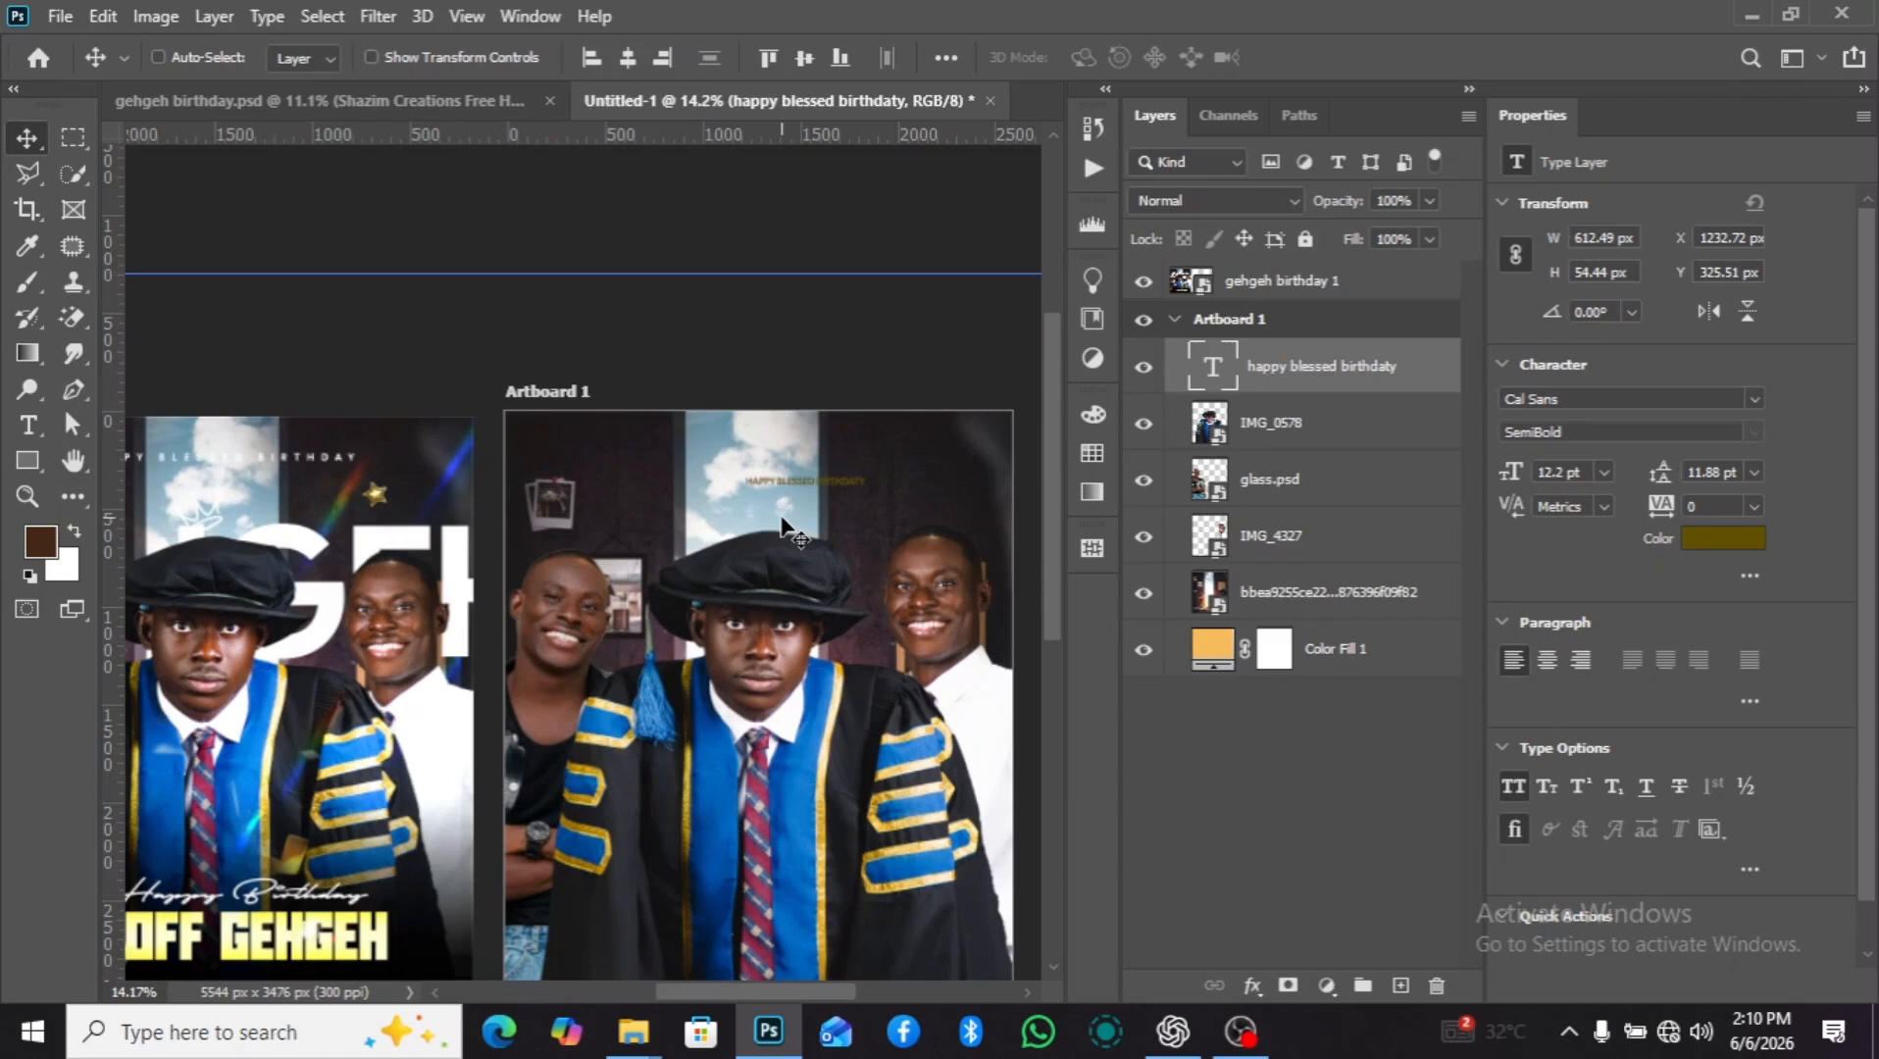
drag(812, 490, 765, 490)
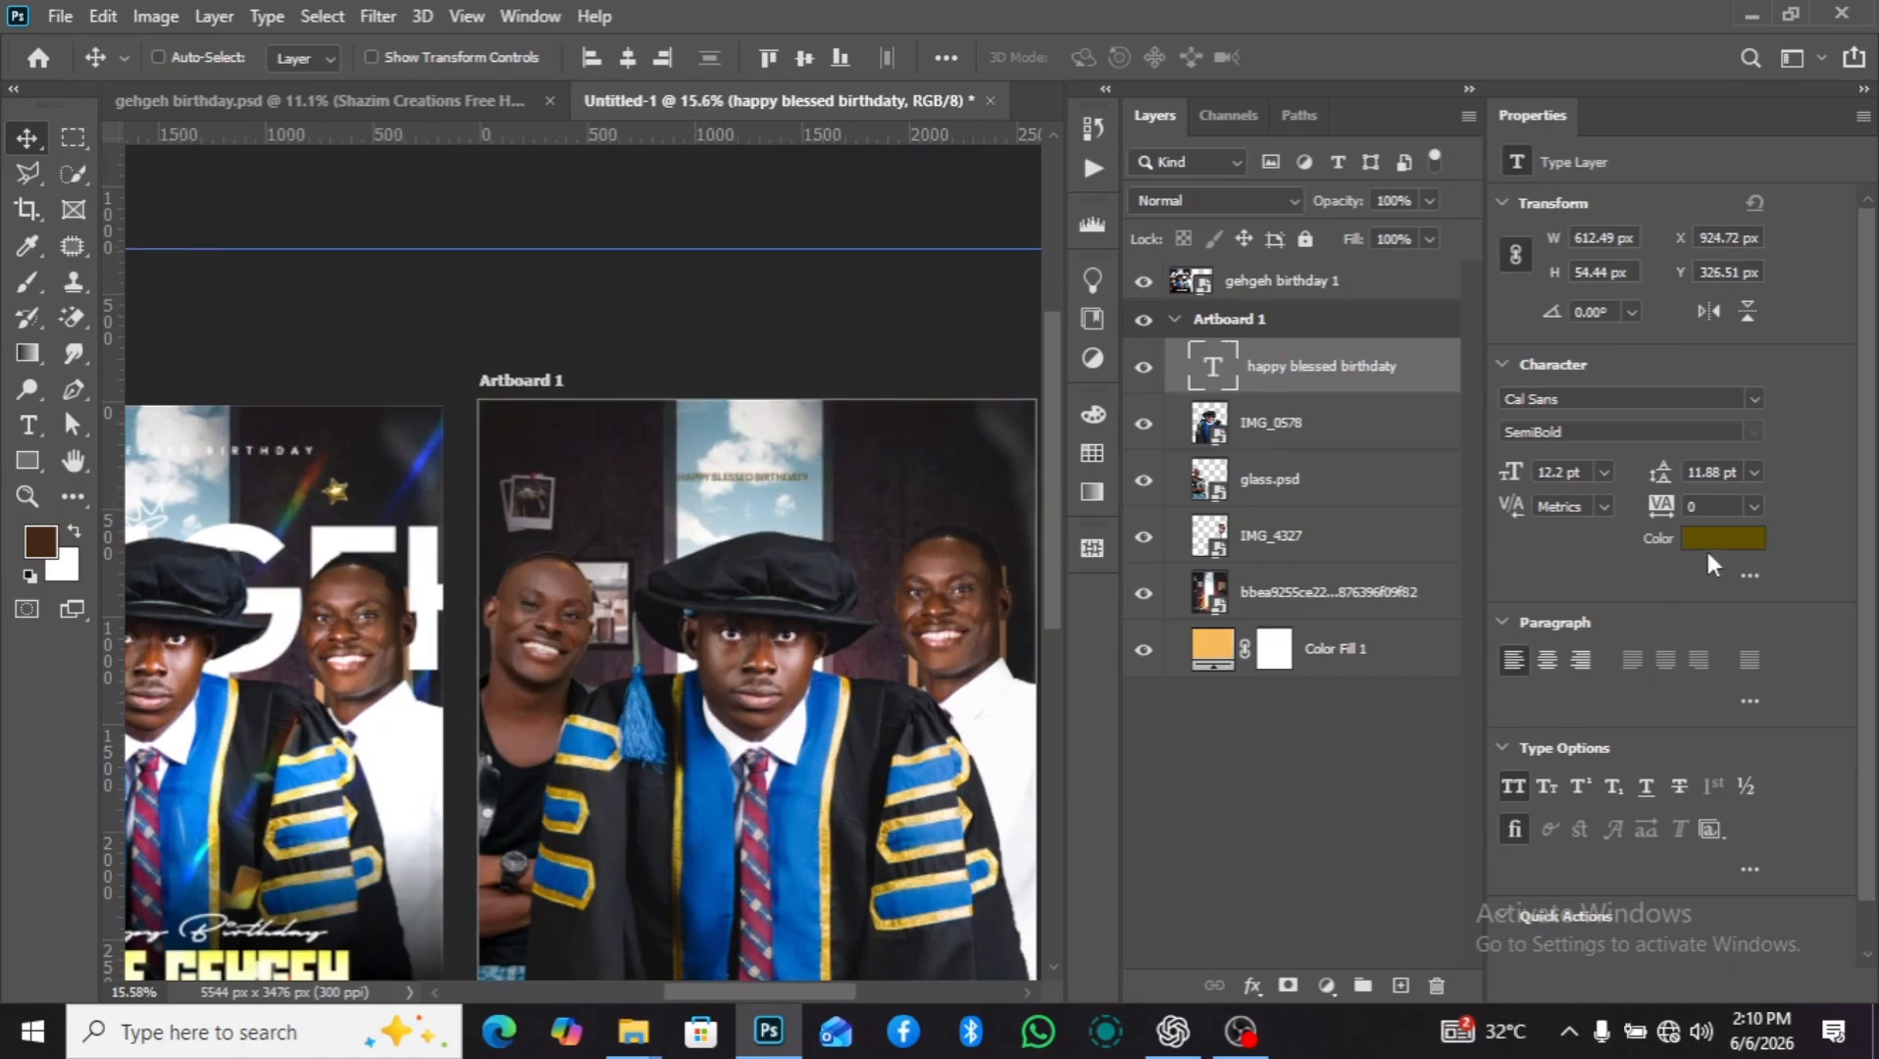
click(1738, 552)
drag(1221, 420, 1151, 380)
click(1777, 369)
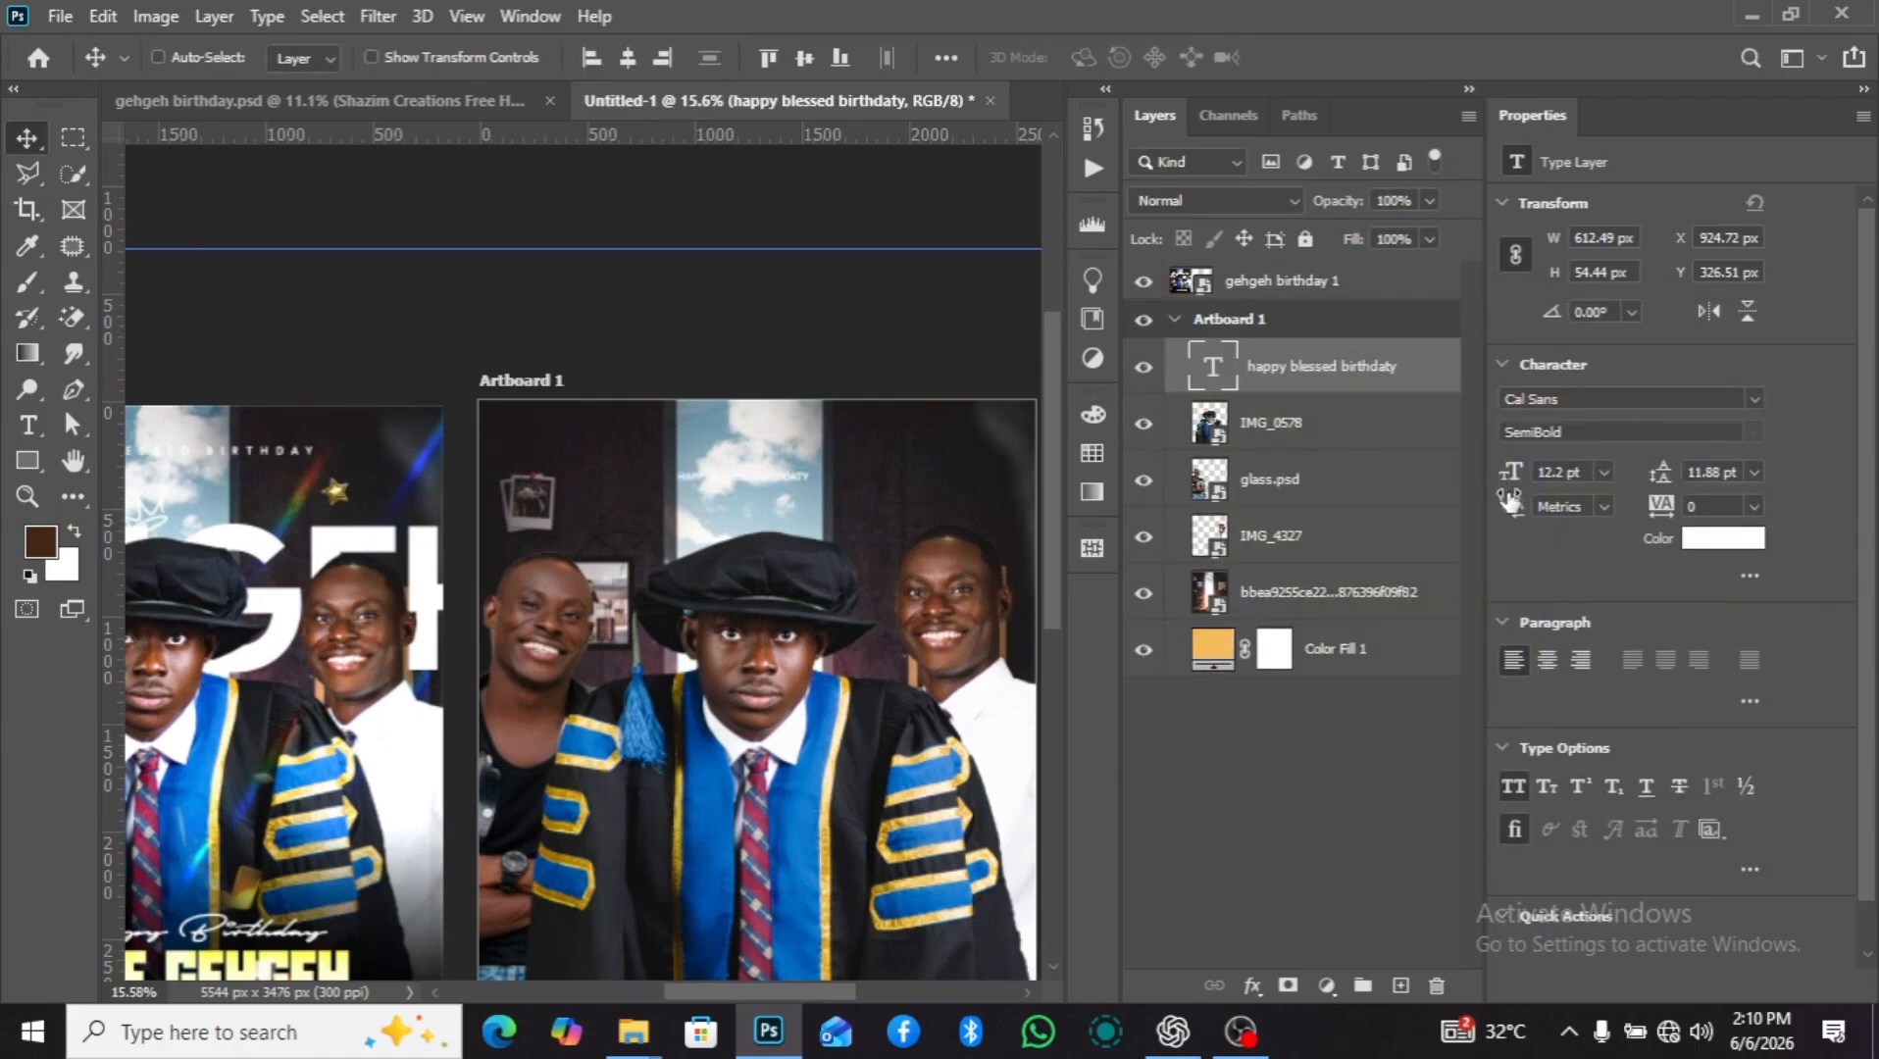
Enlarge the "happy blessed birthdaty" text to 25.2 pt and move it to about X 574 px, Y 205 px.
drag(1507, 476, 1523, 470)
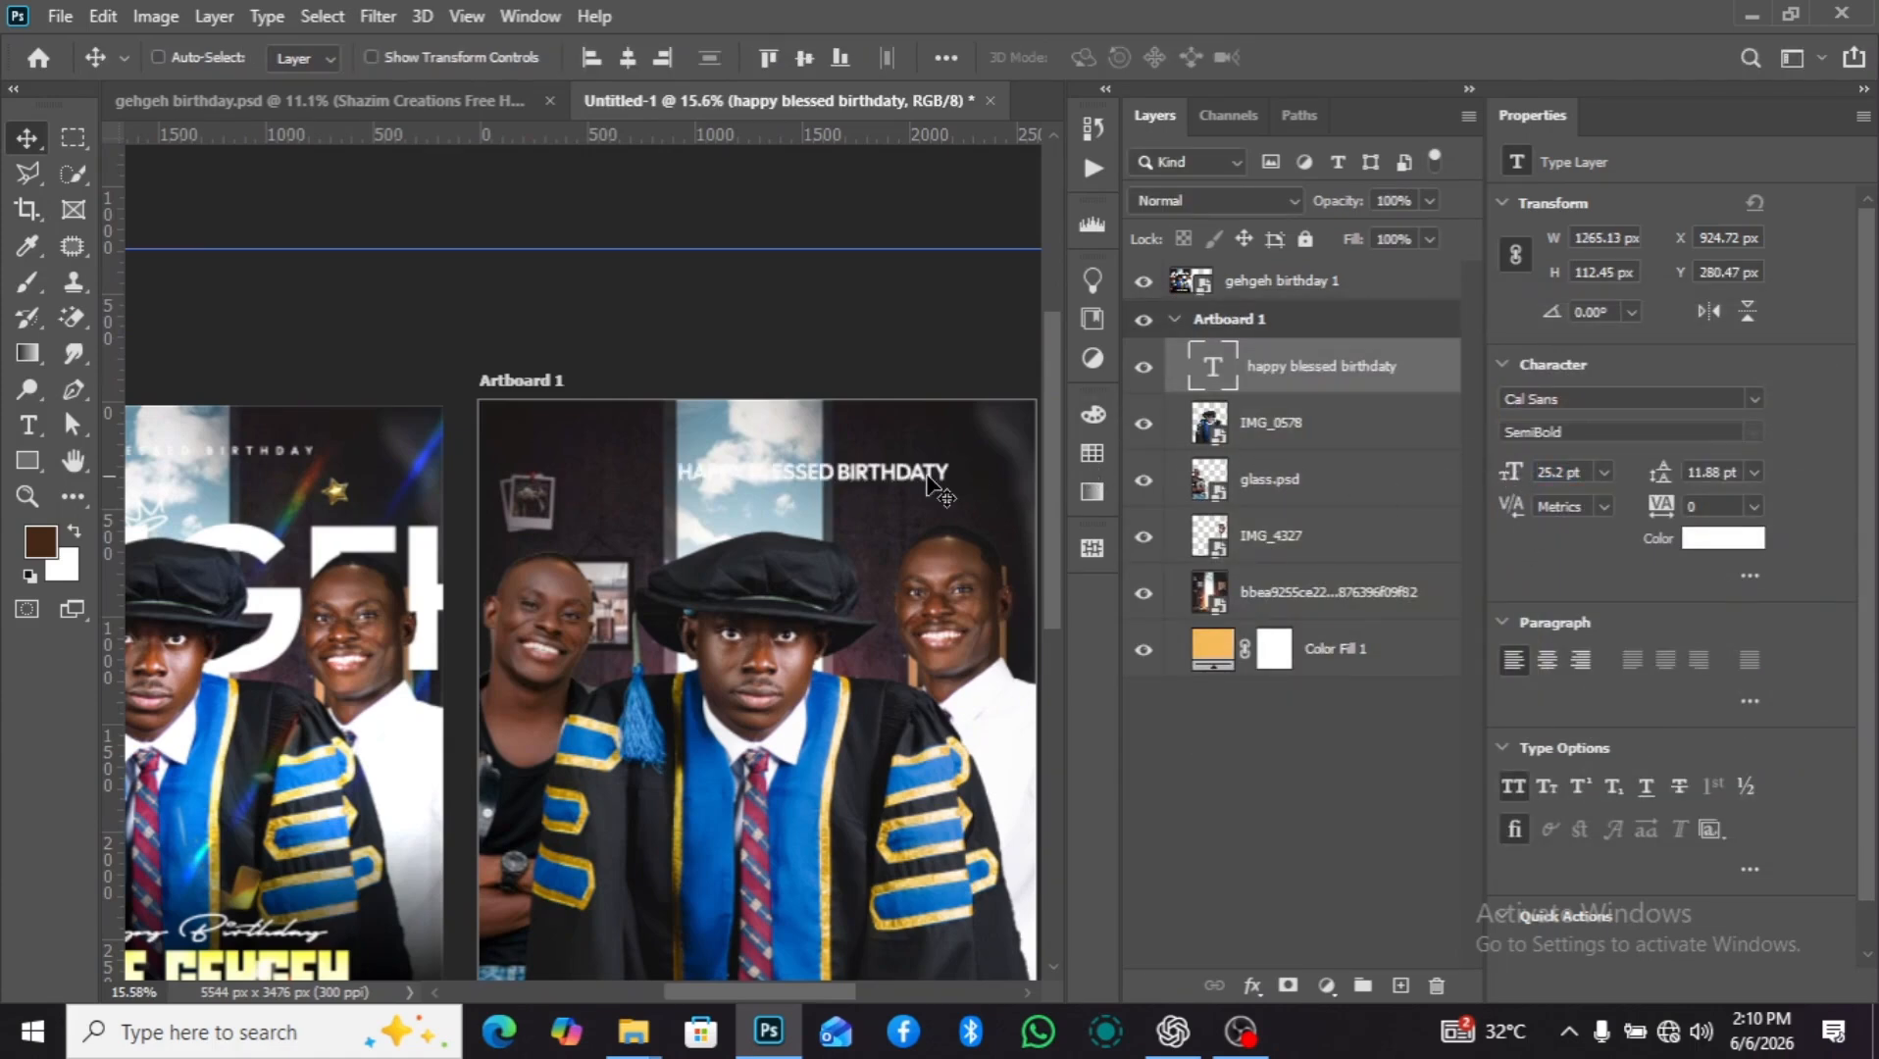
drag(863, 481, 787, 465)
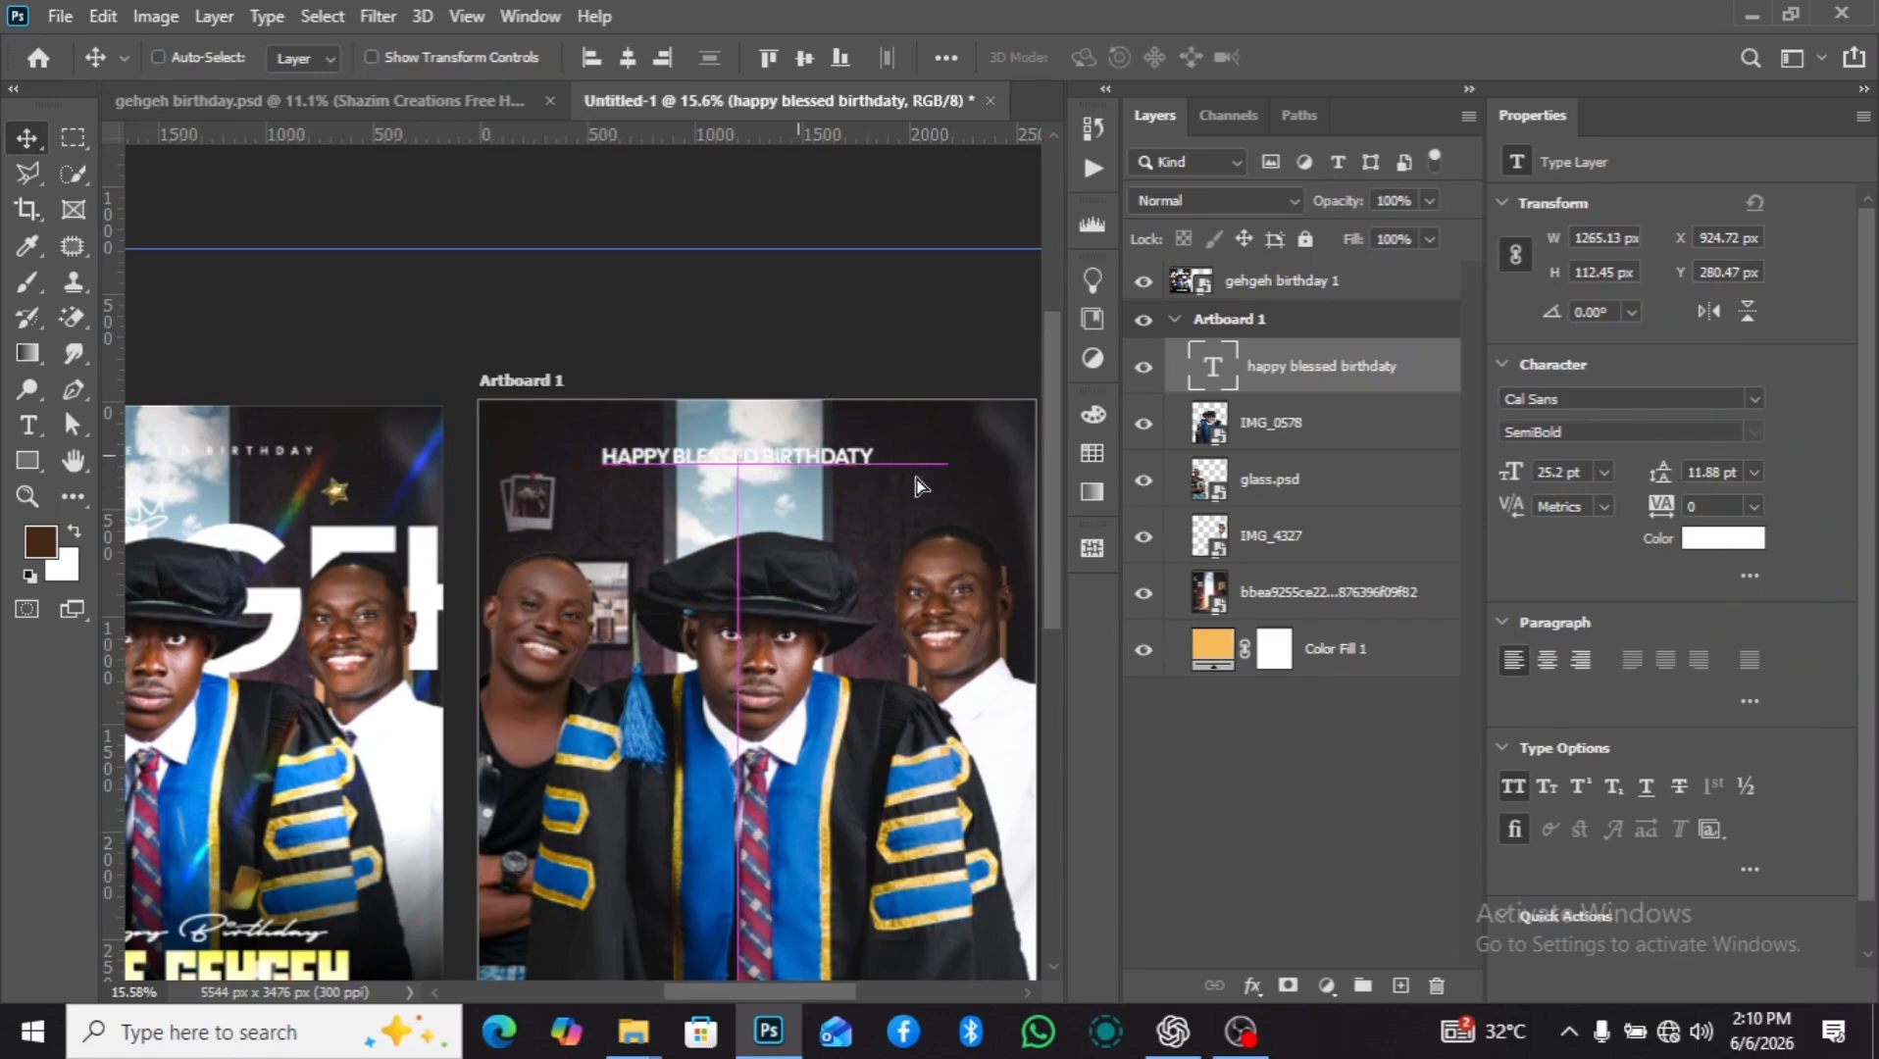
Change the font of the "happy blessed birthdaty" text to Bricolage Grotesque 10pt.
click(1750, 400)
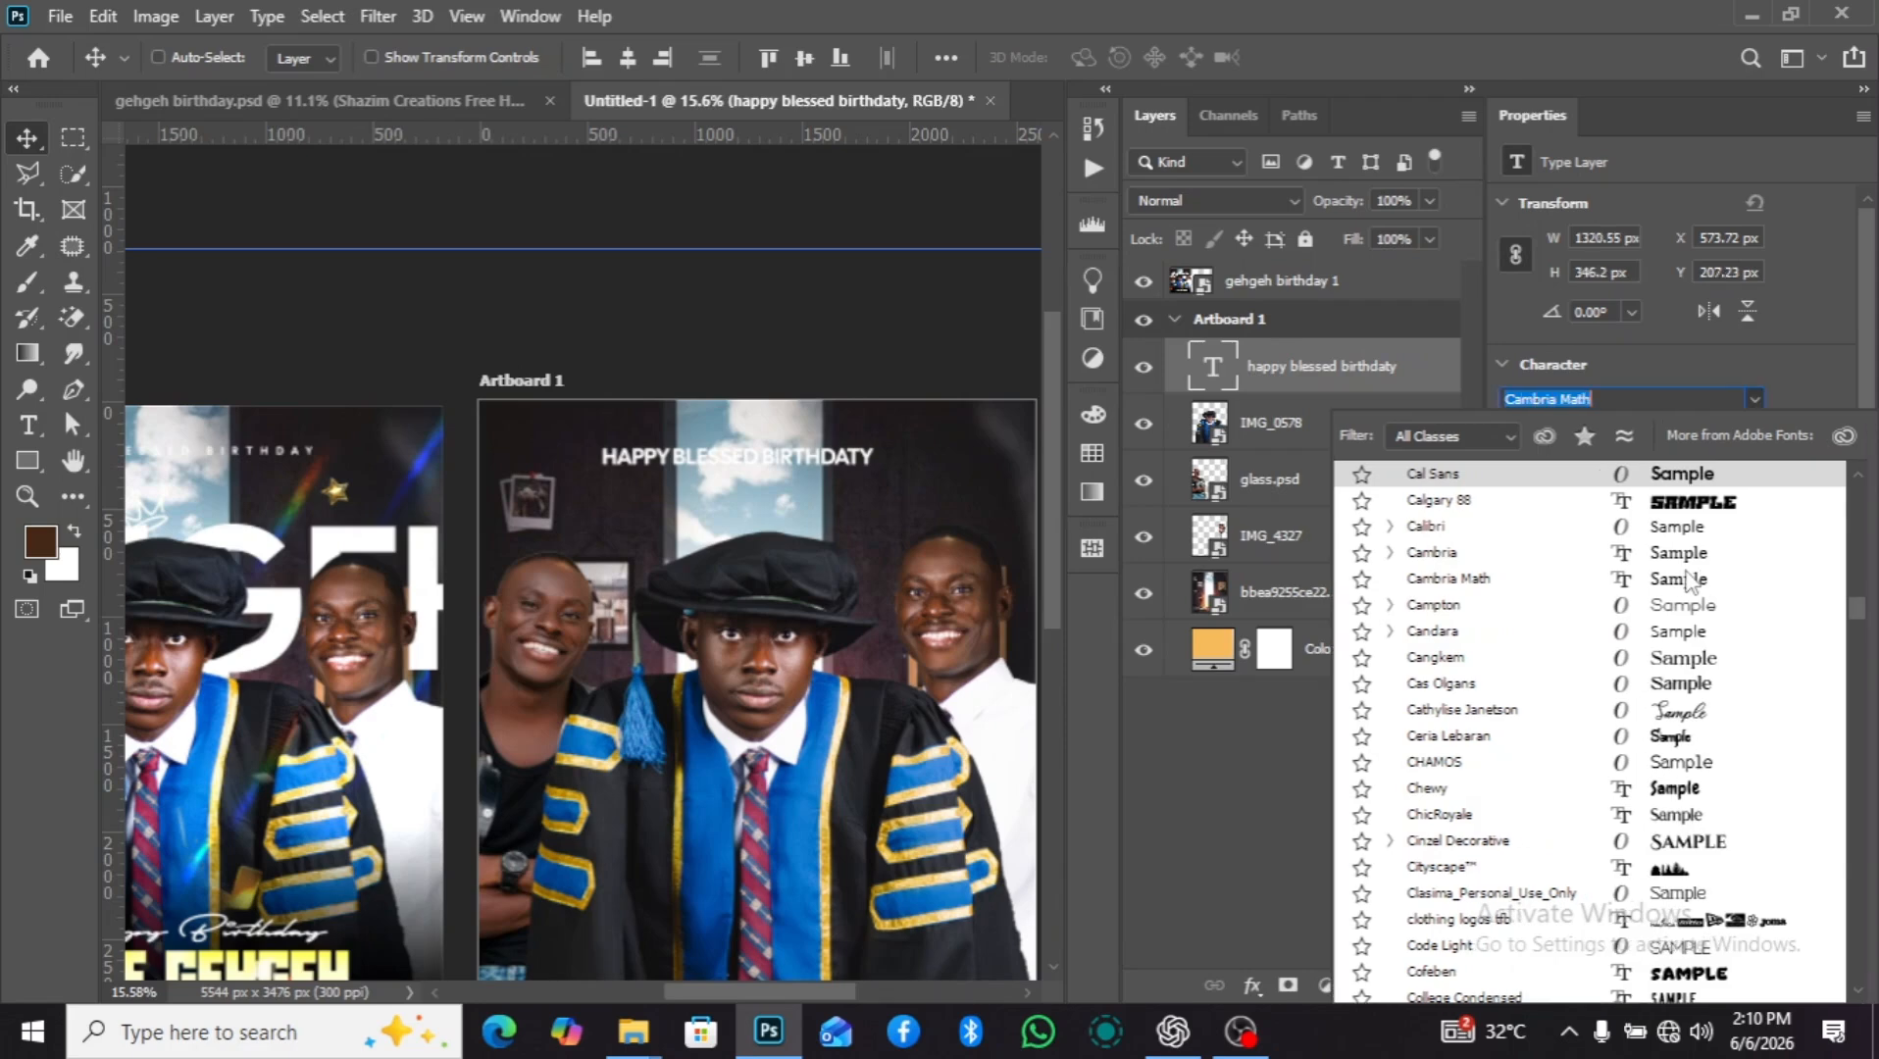
scroll(1691, 582, up, 2)
scroll(1689, 582, up, 10)
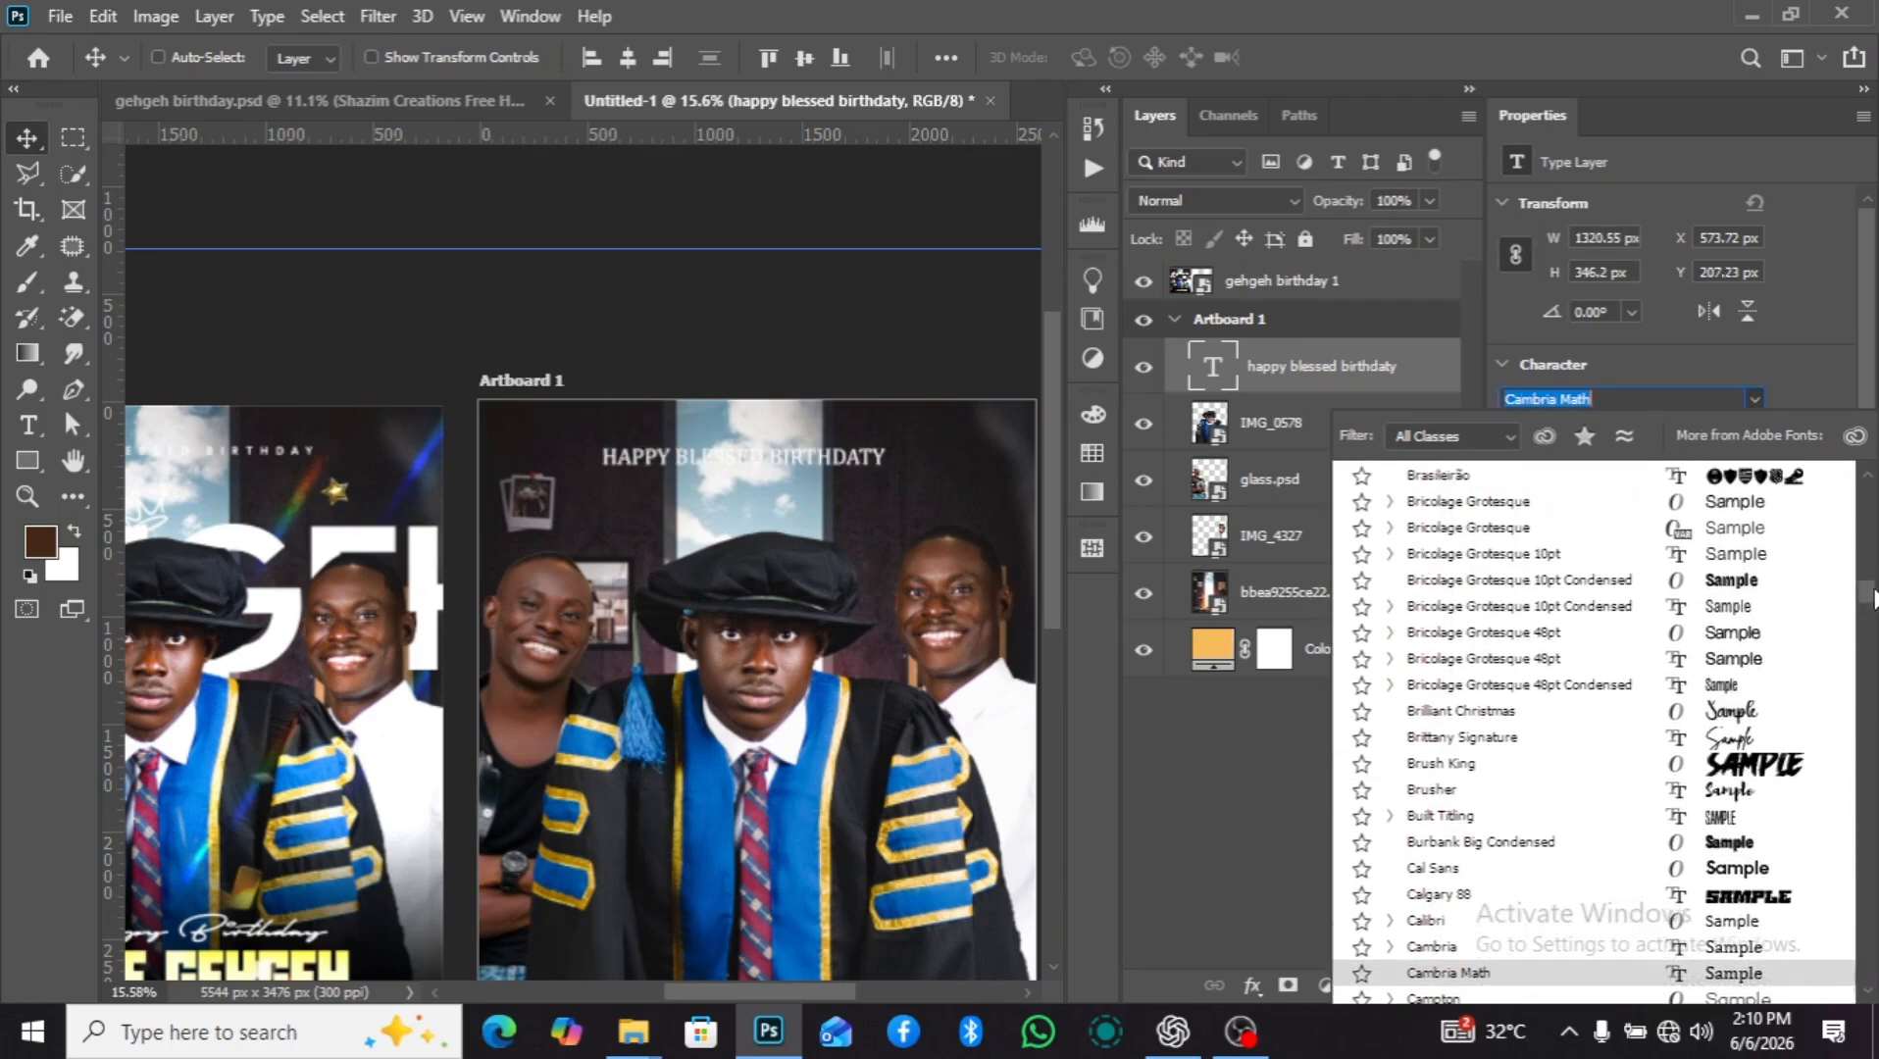
scroll(1870, 487, up, 5)
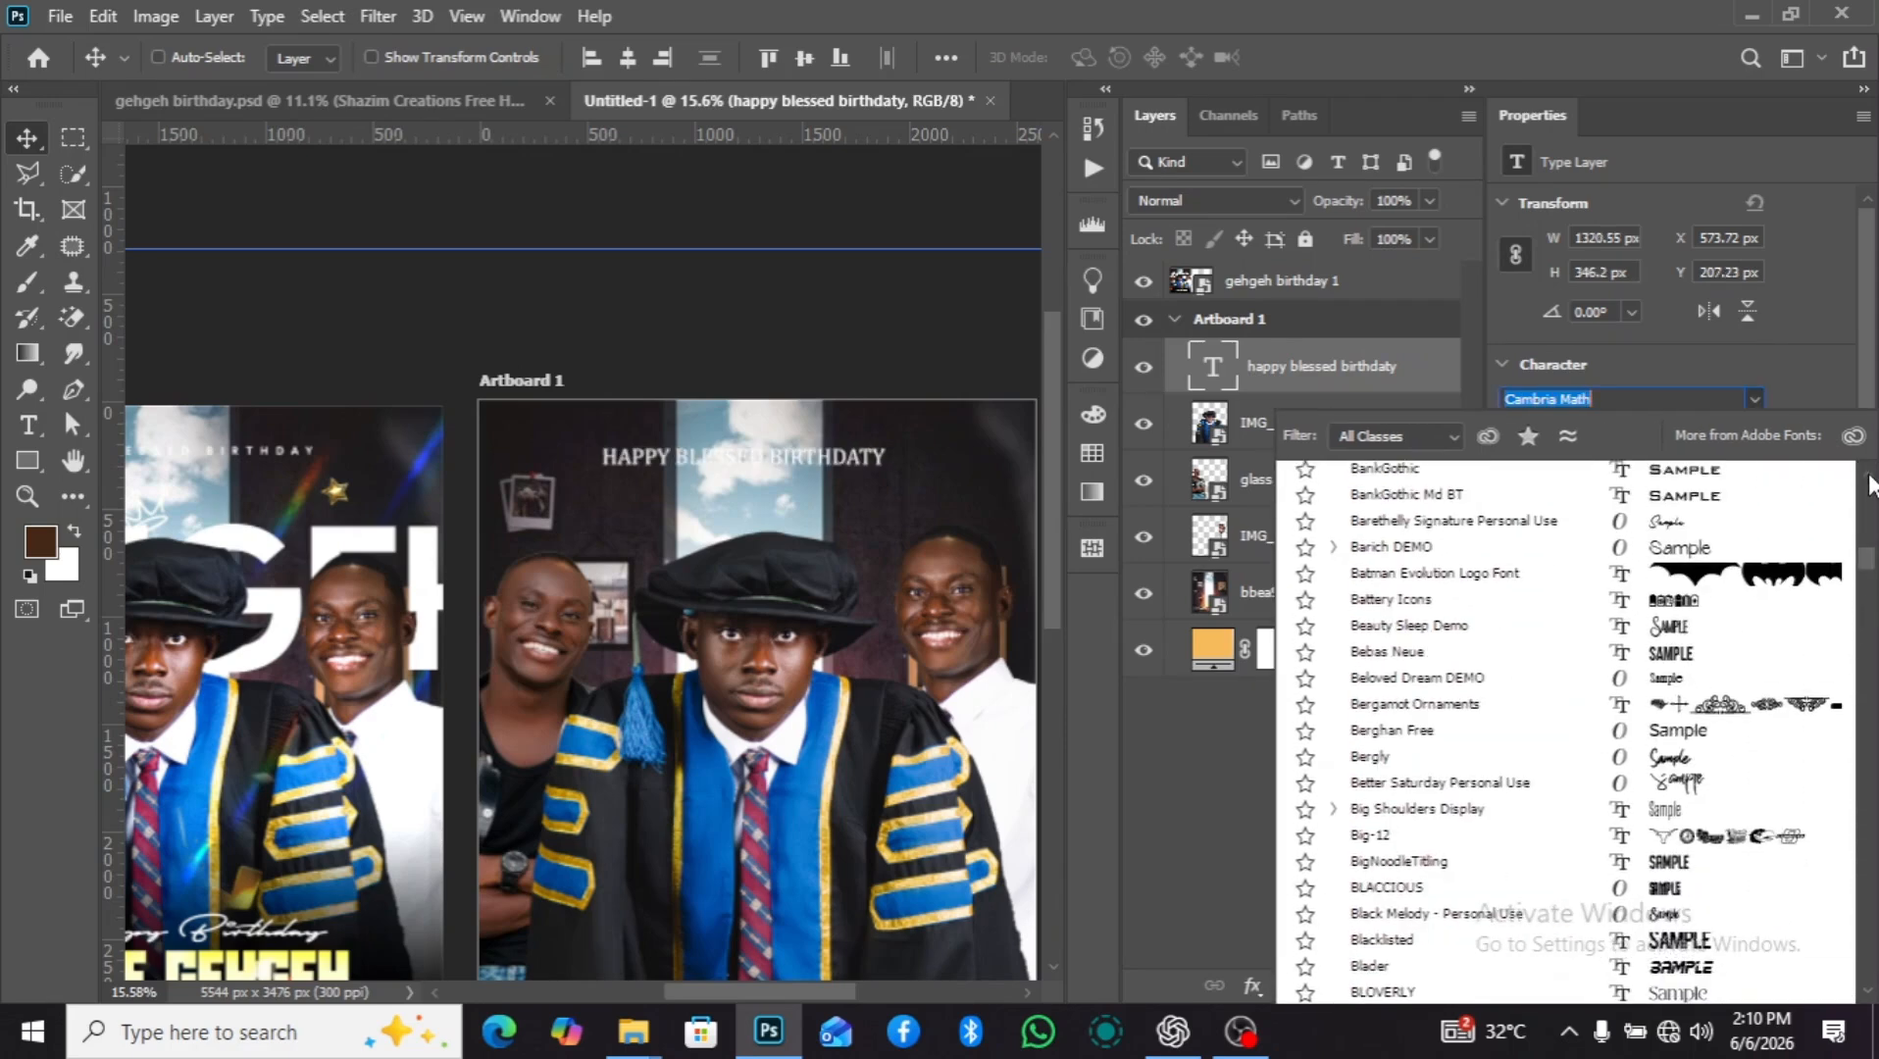
scroll(1870, 487, up, 10)
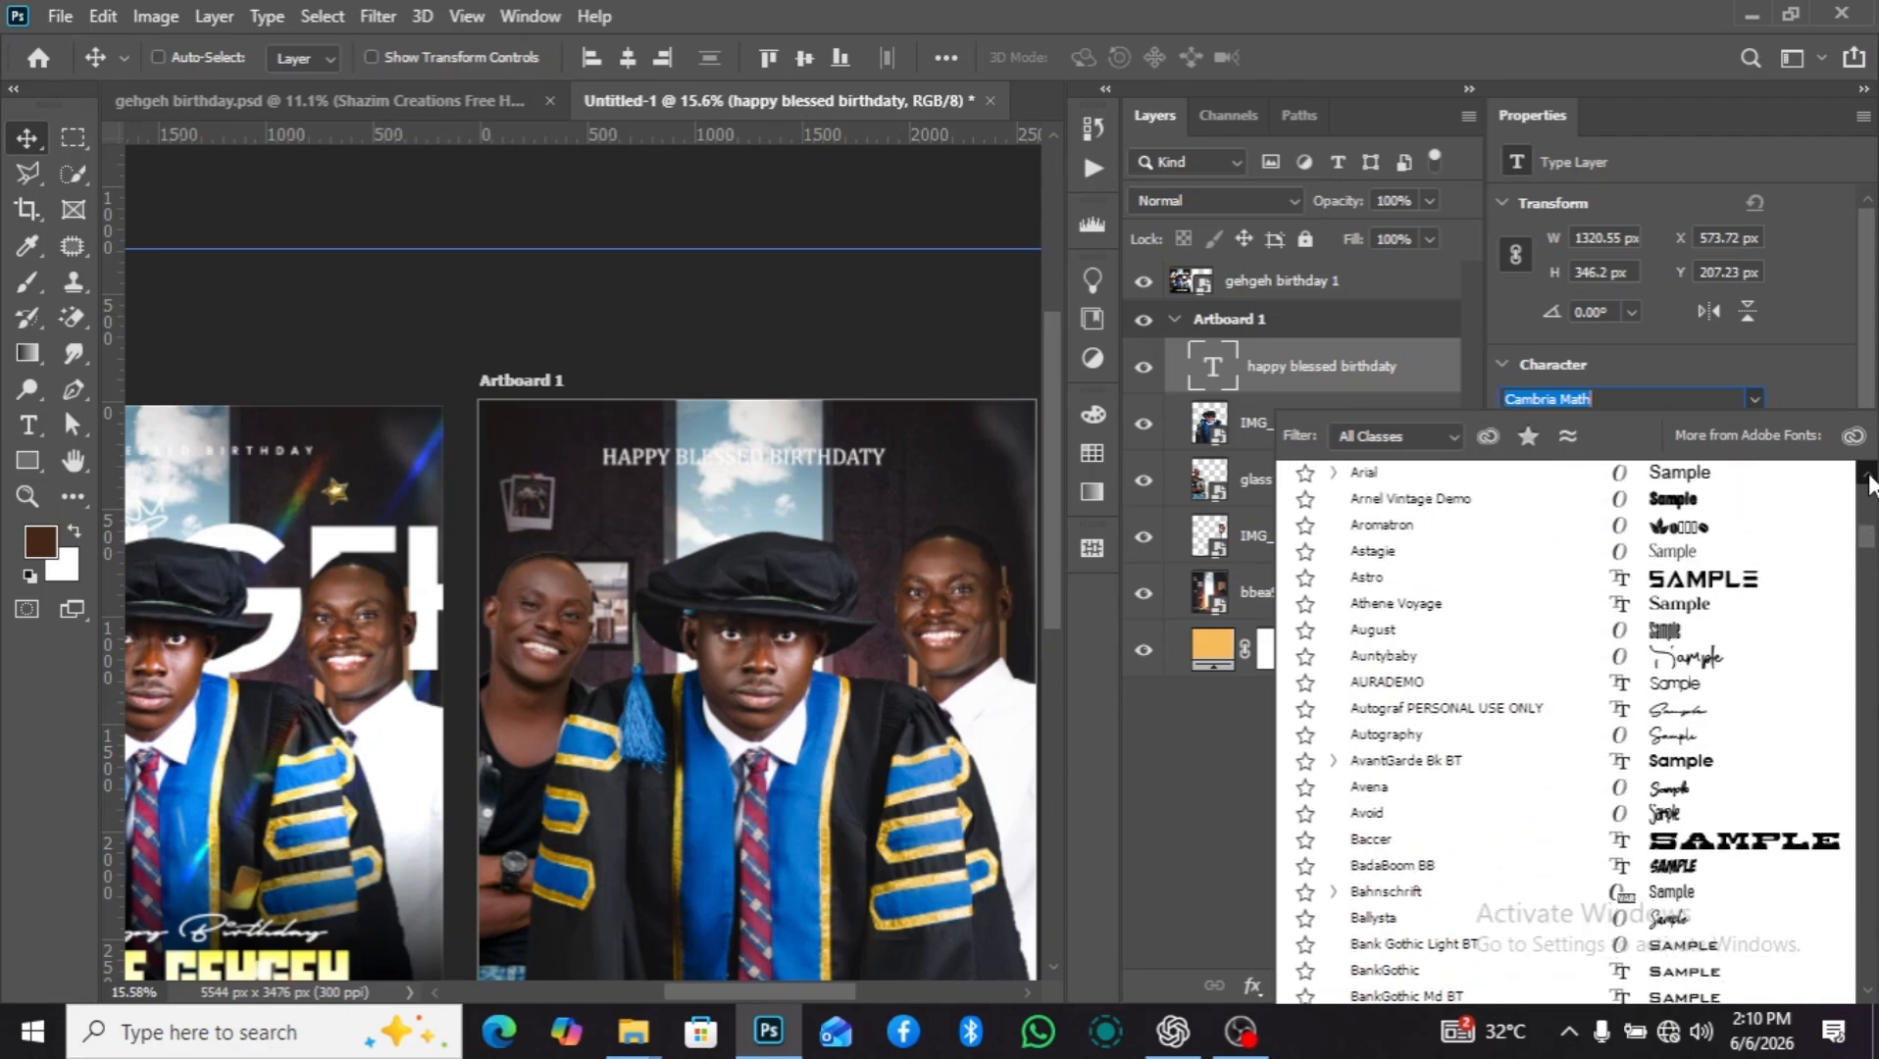
scroll(1869, 484, up, 2)
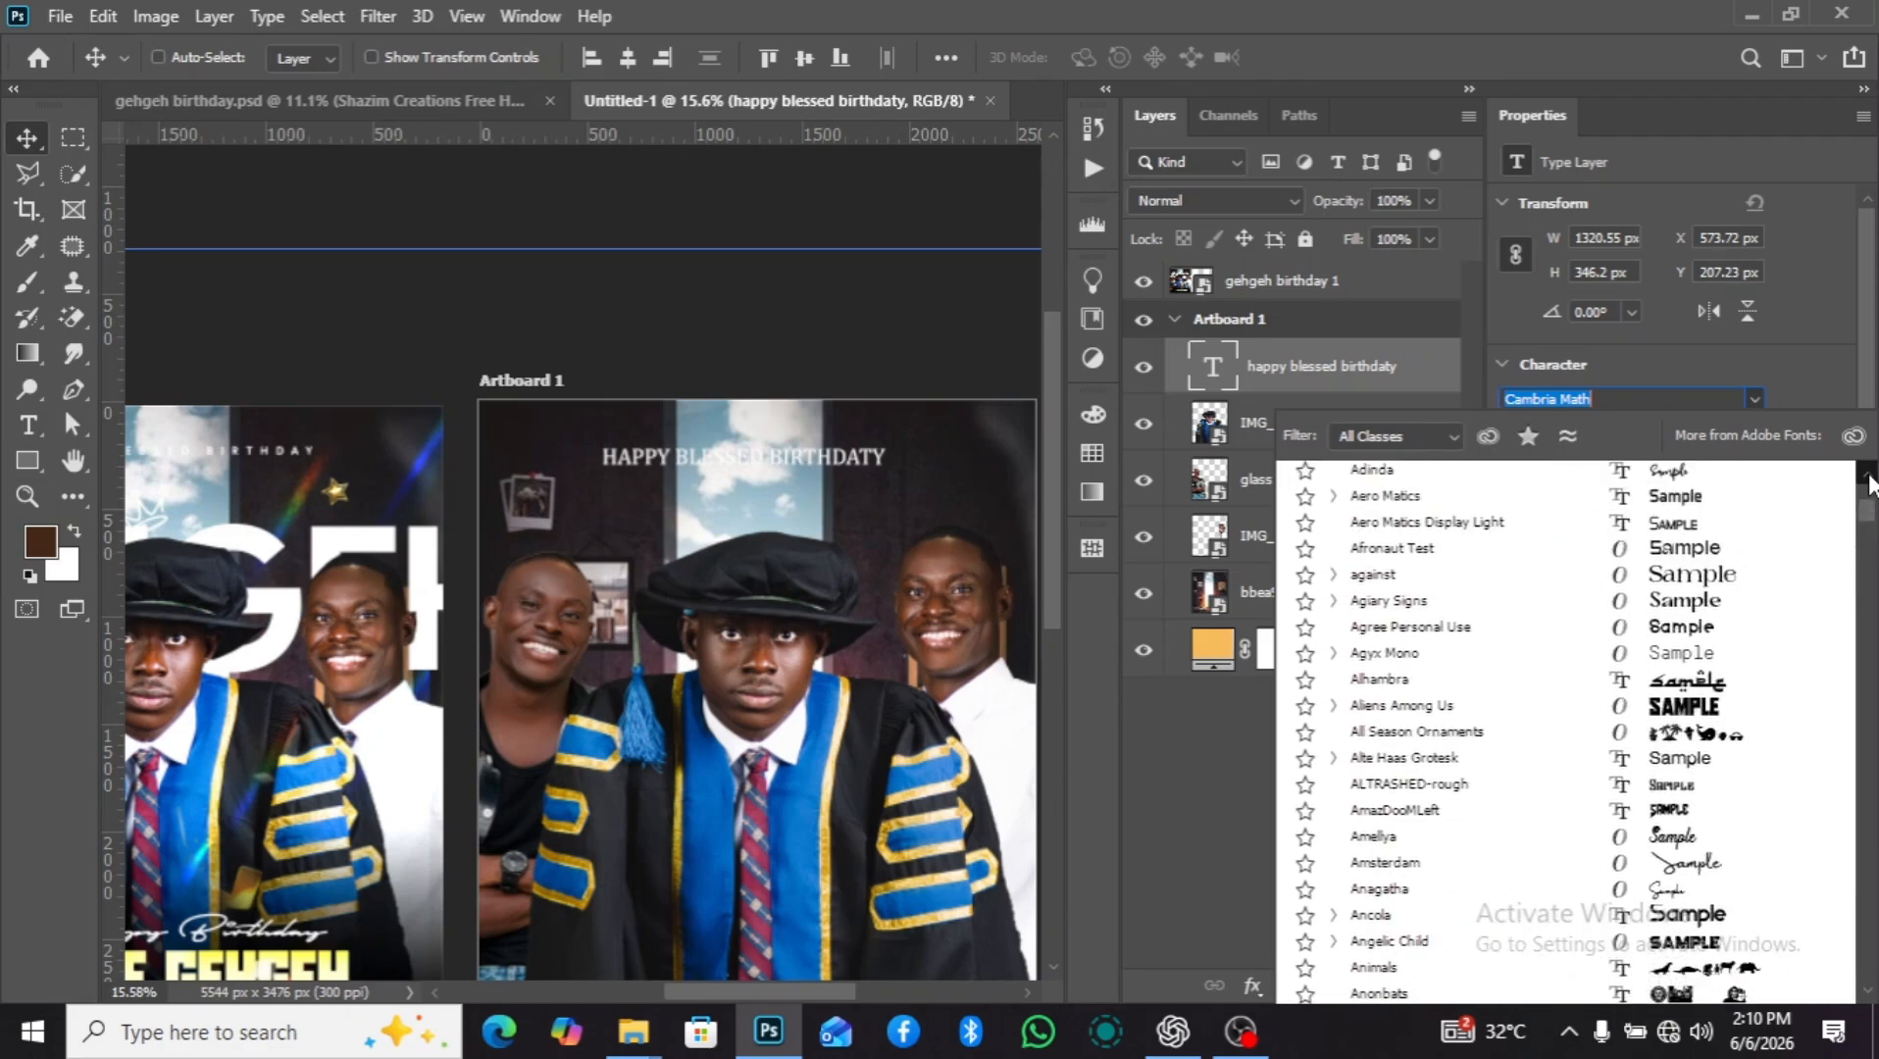
scroll(1870, 484, up, 5)
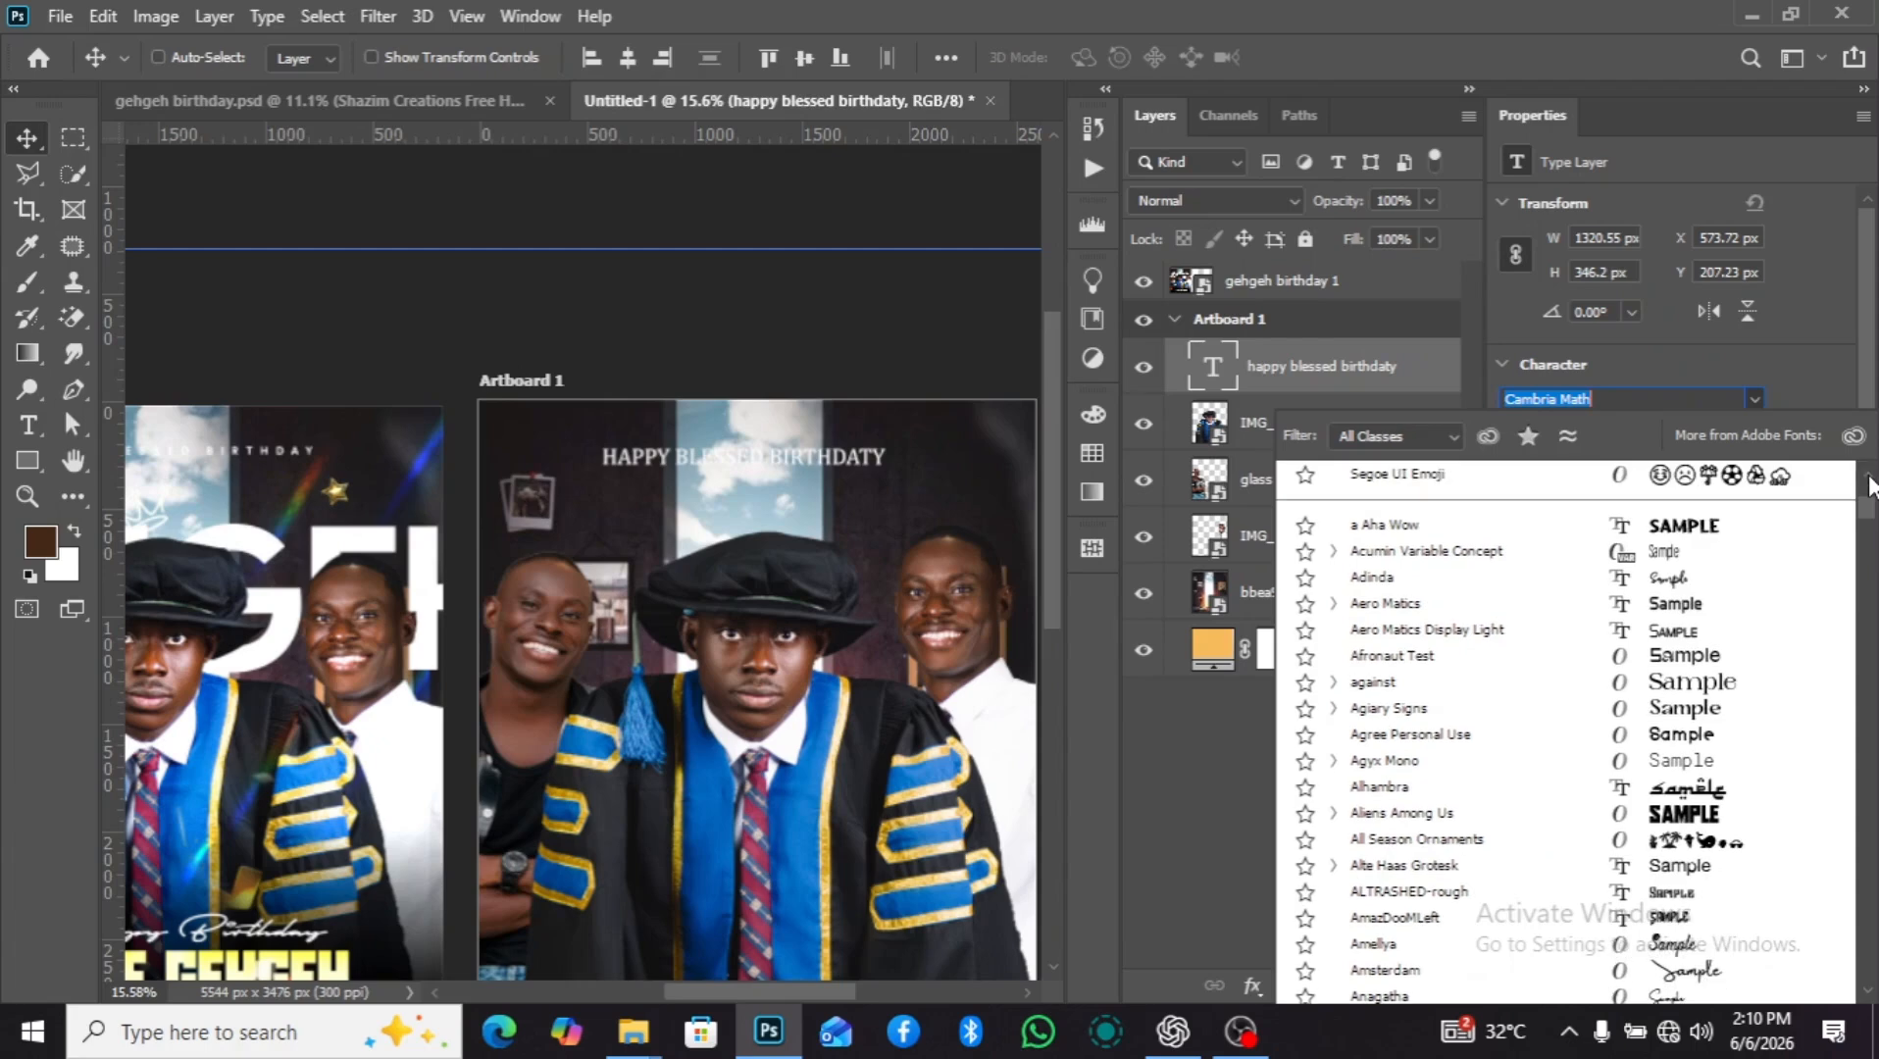
scroll(1869, 483, up, 2)
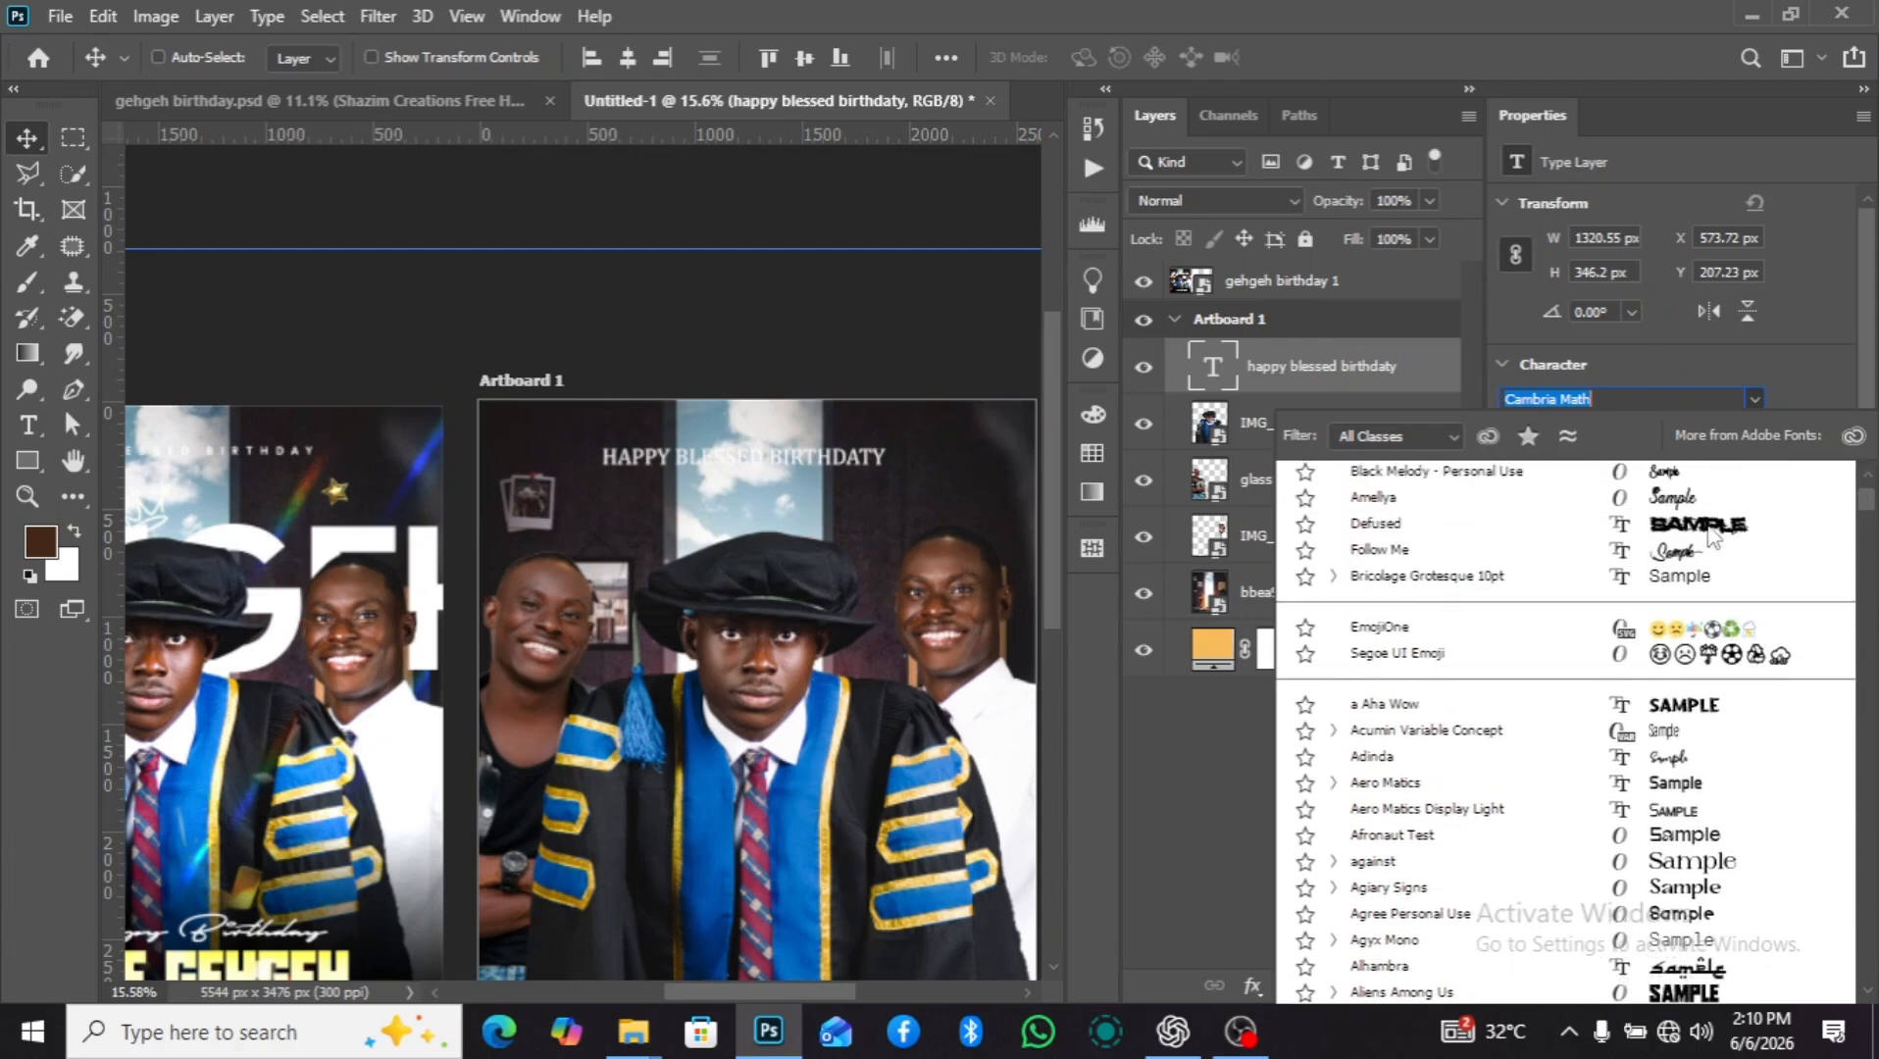
click(1476, 579)
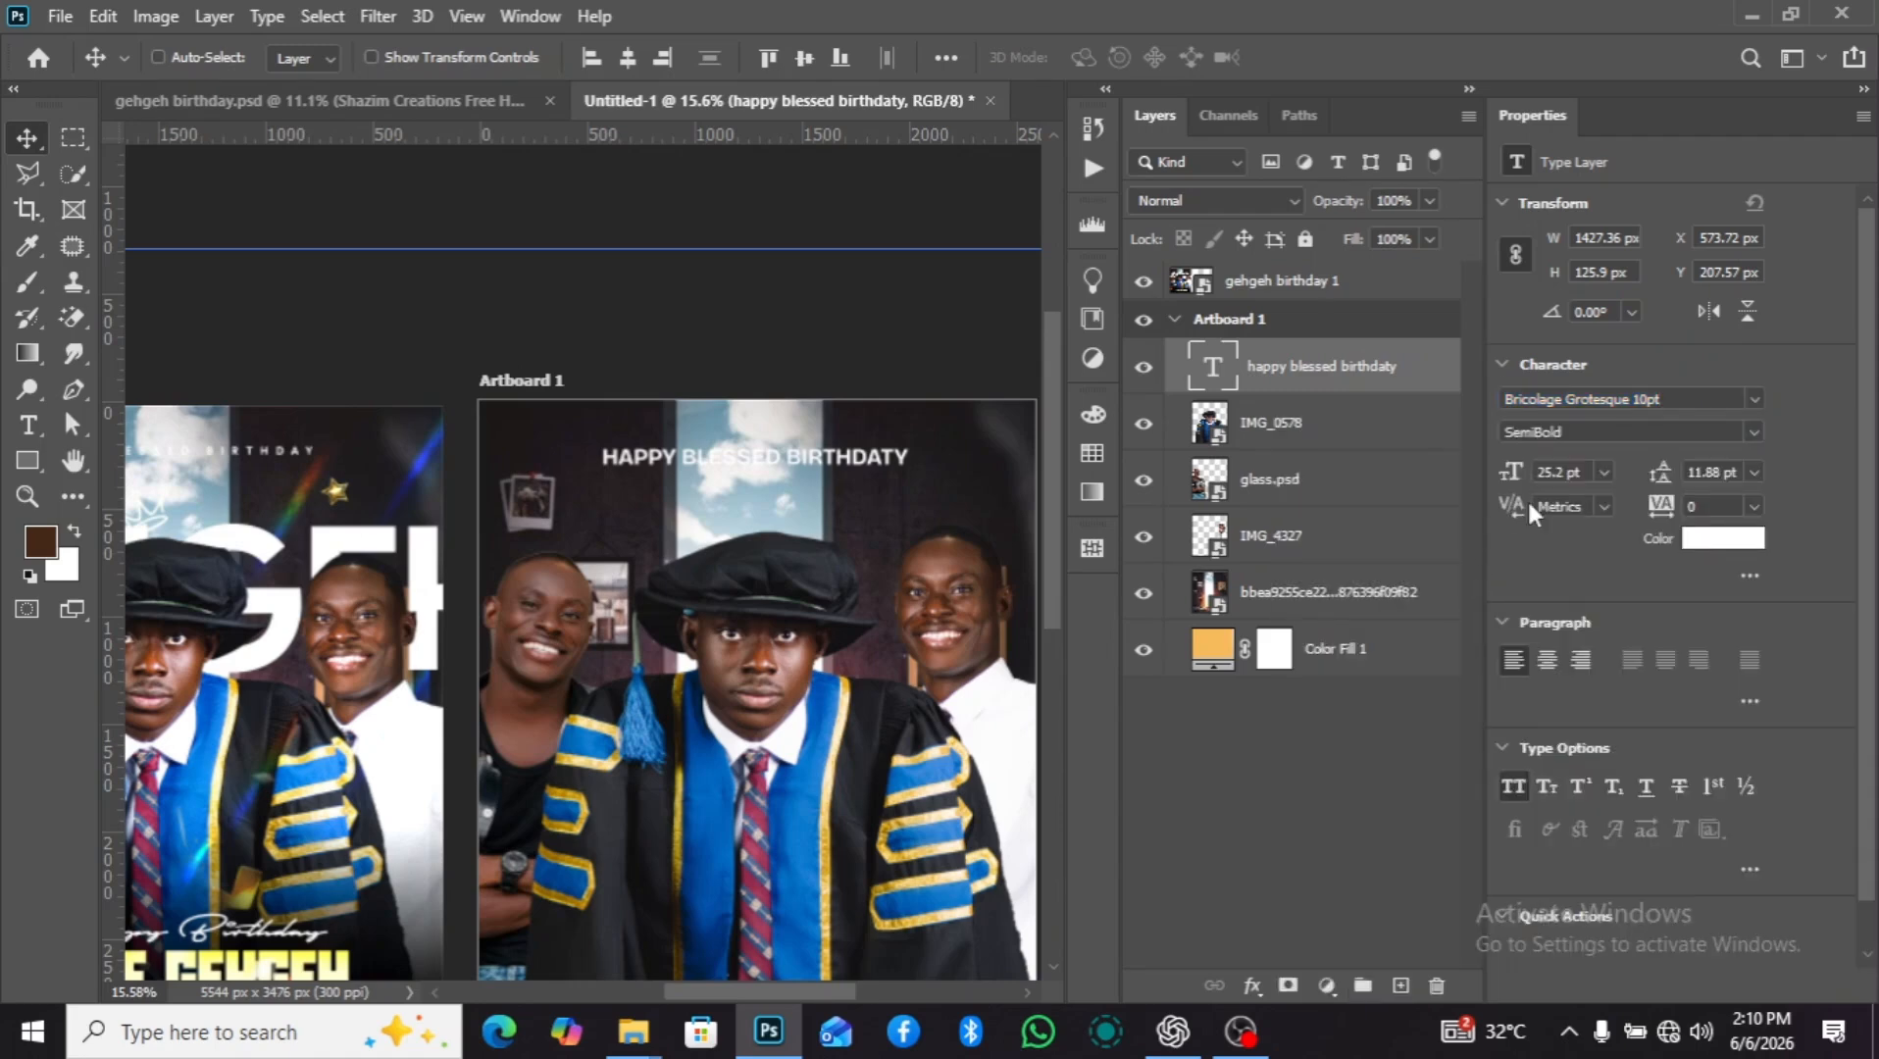
Format the "happy blessed birthdaty" text as ExtraBold at 13.2 pt with 720 tracking.
click(1755, 432)
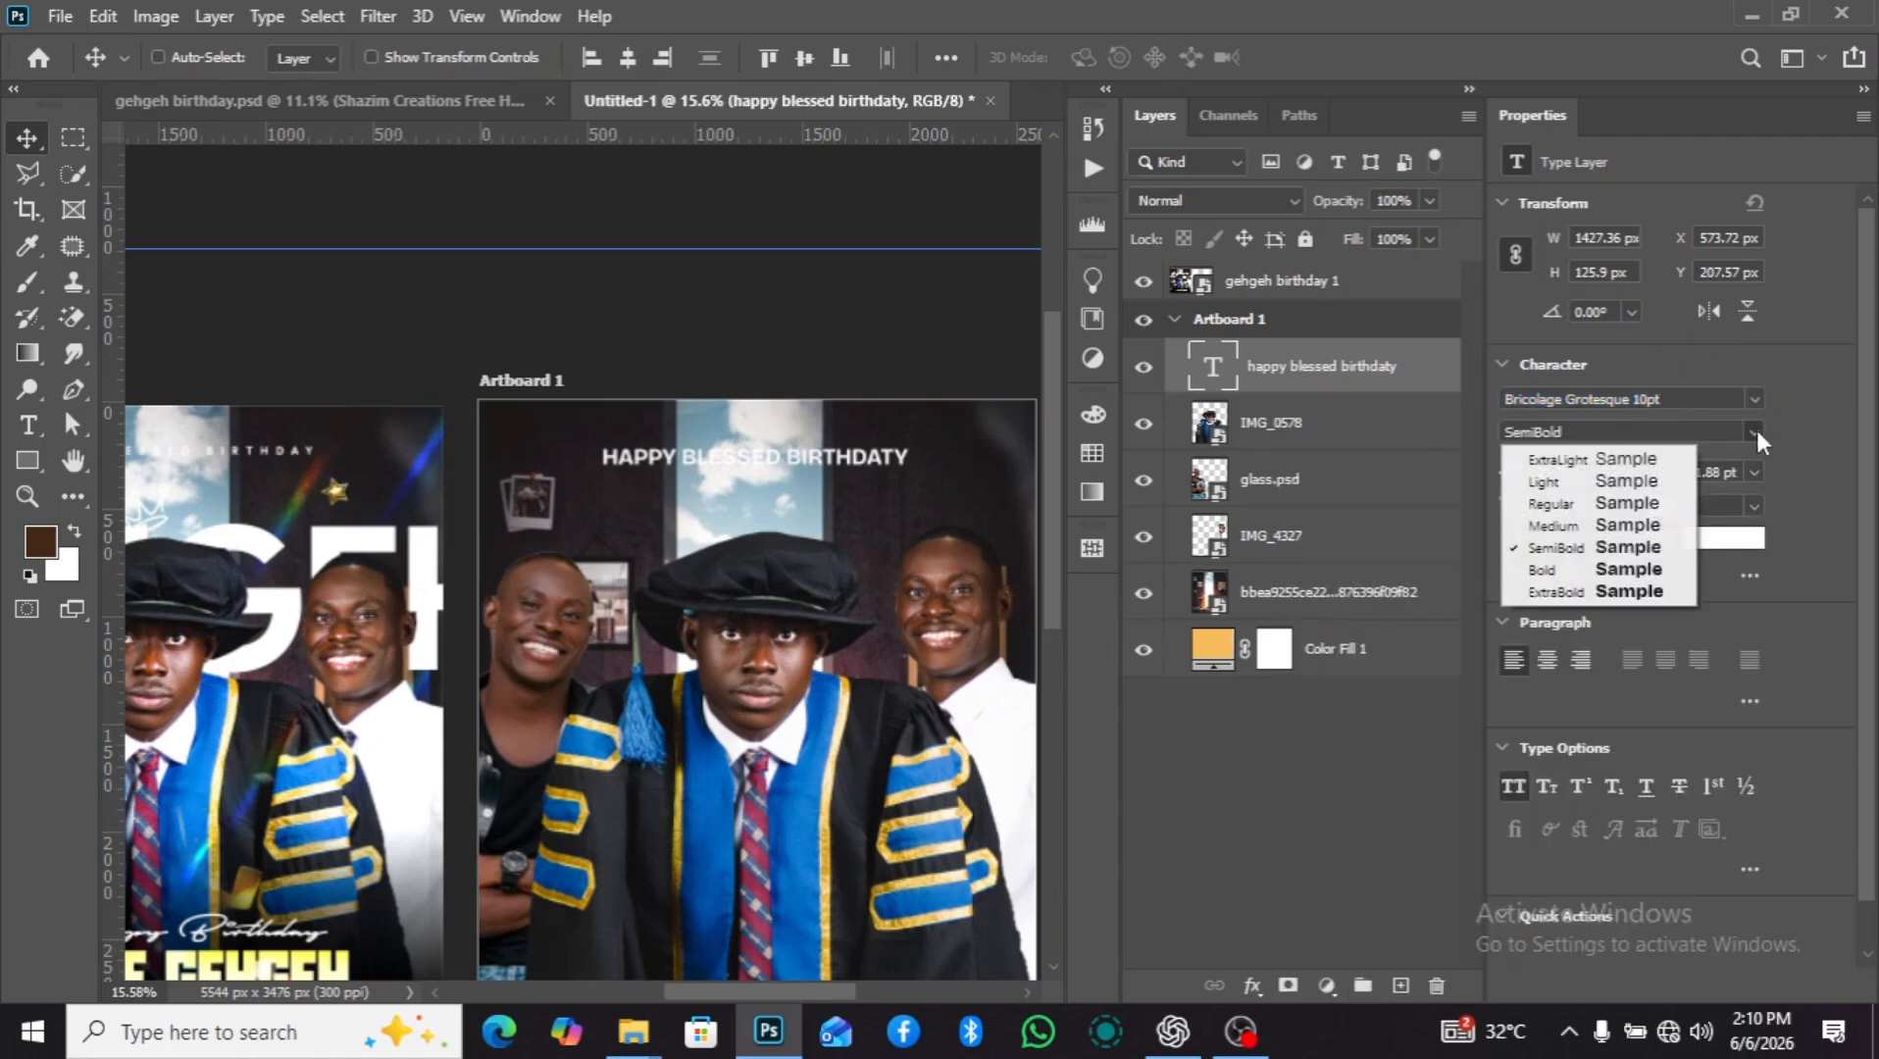
click(1586, 499)
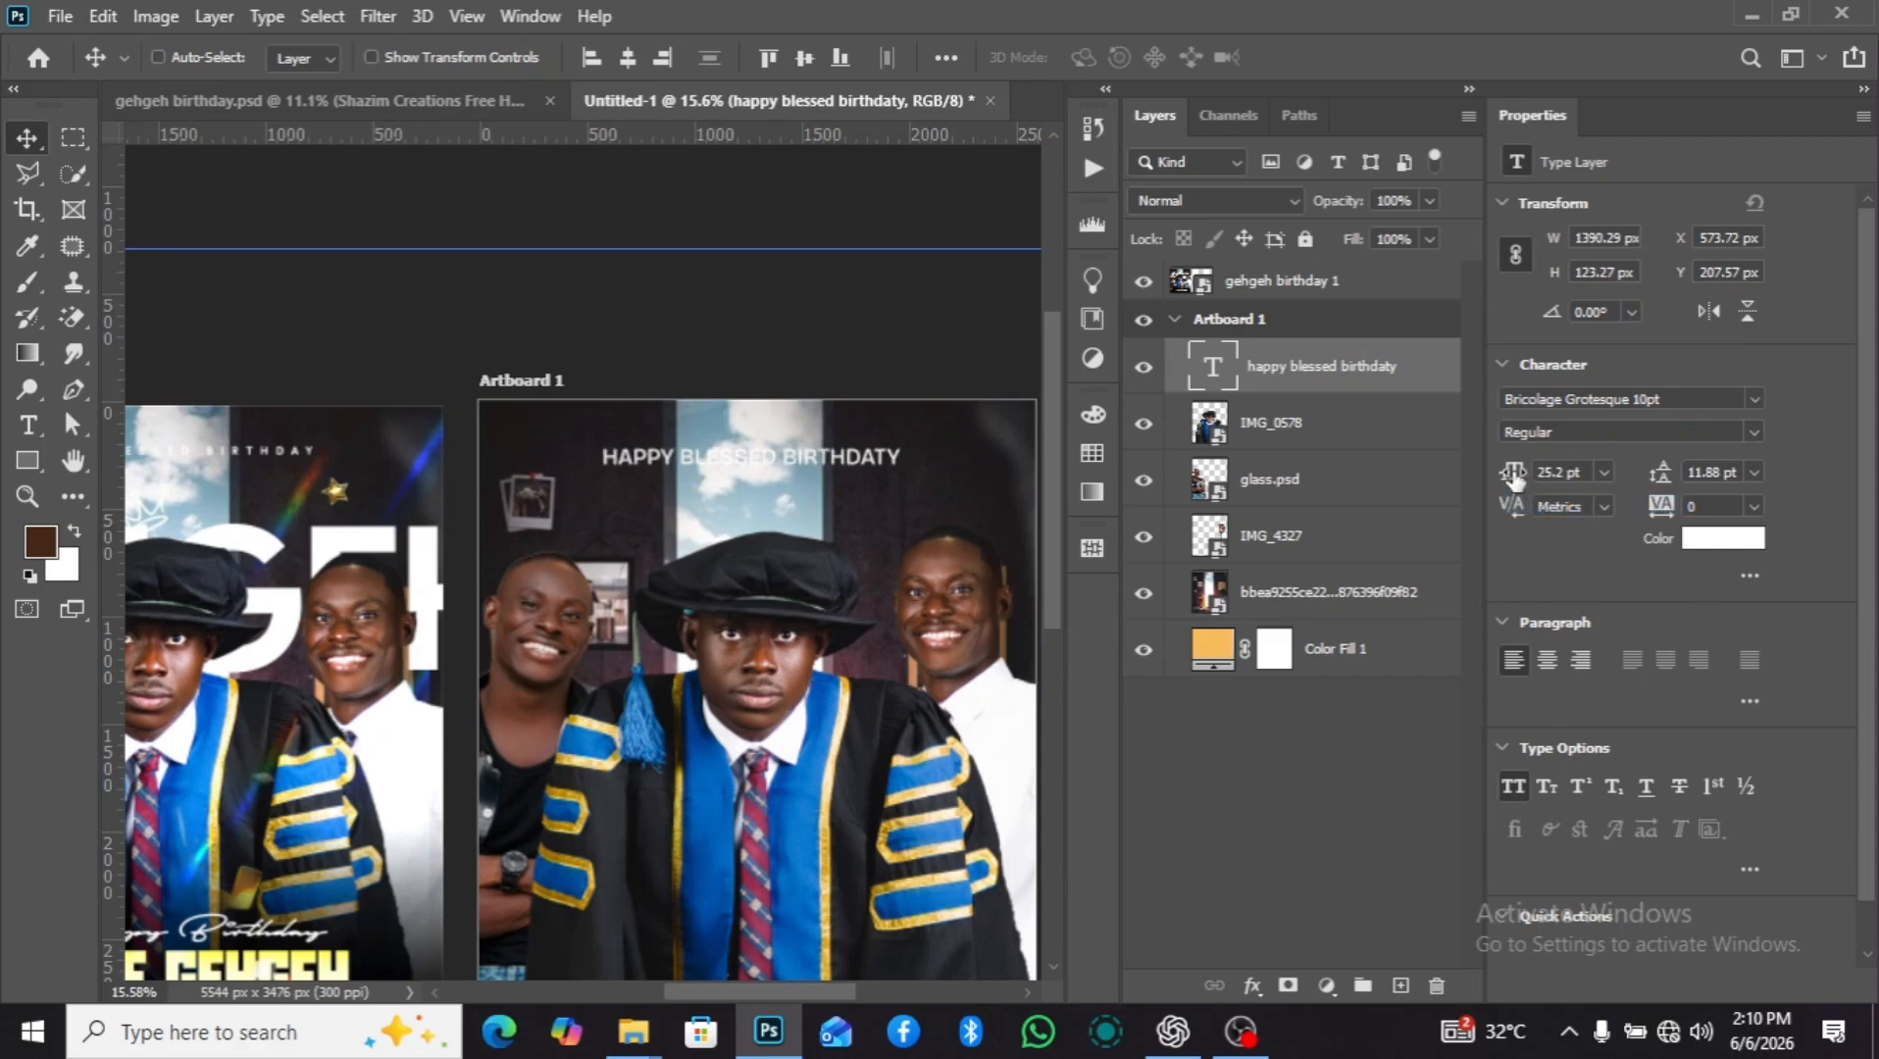
drag(1513, 476, 1497, 480)
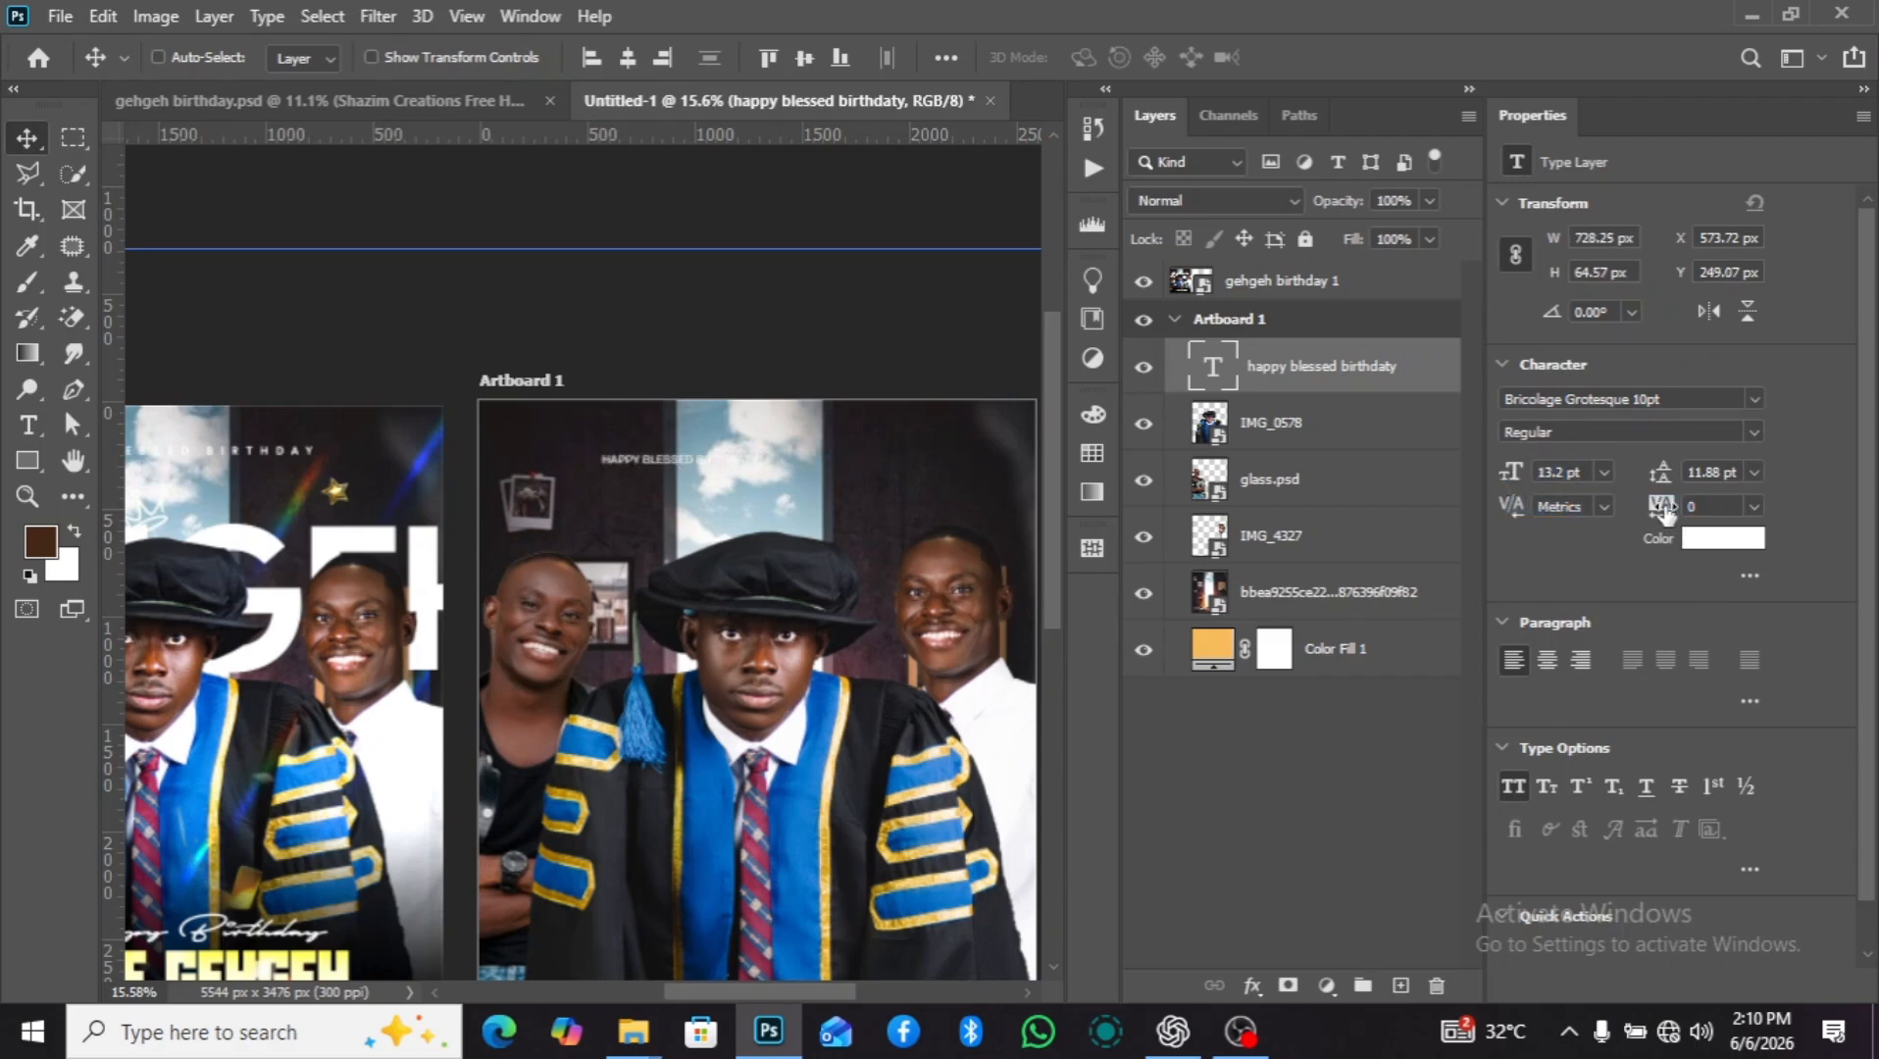
drag(1664, 512, 1682, 498)
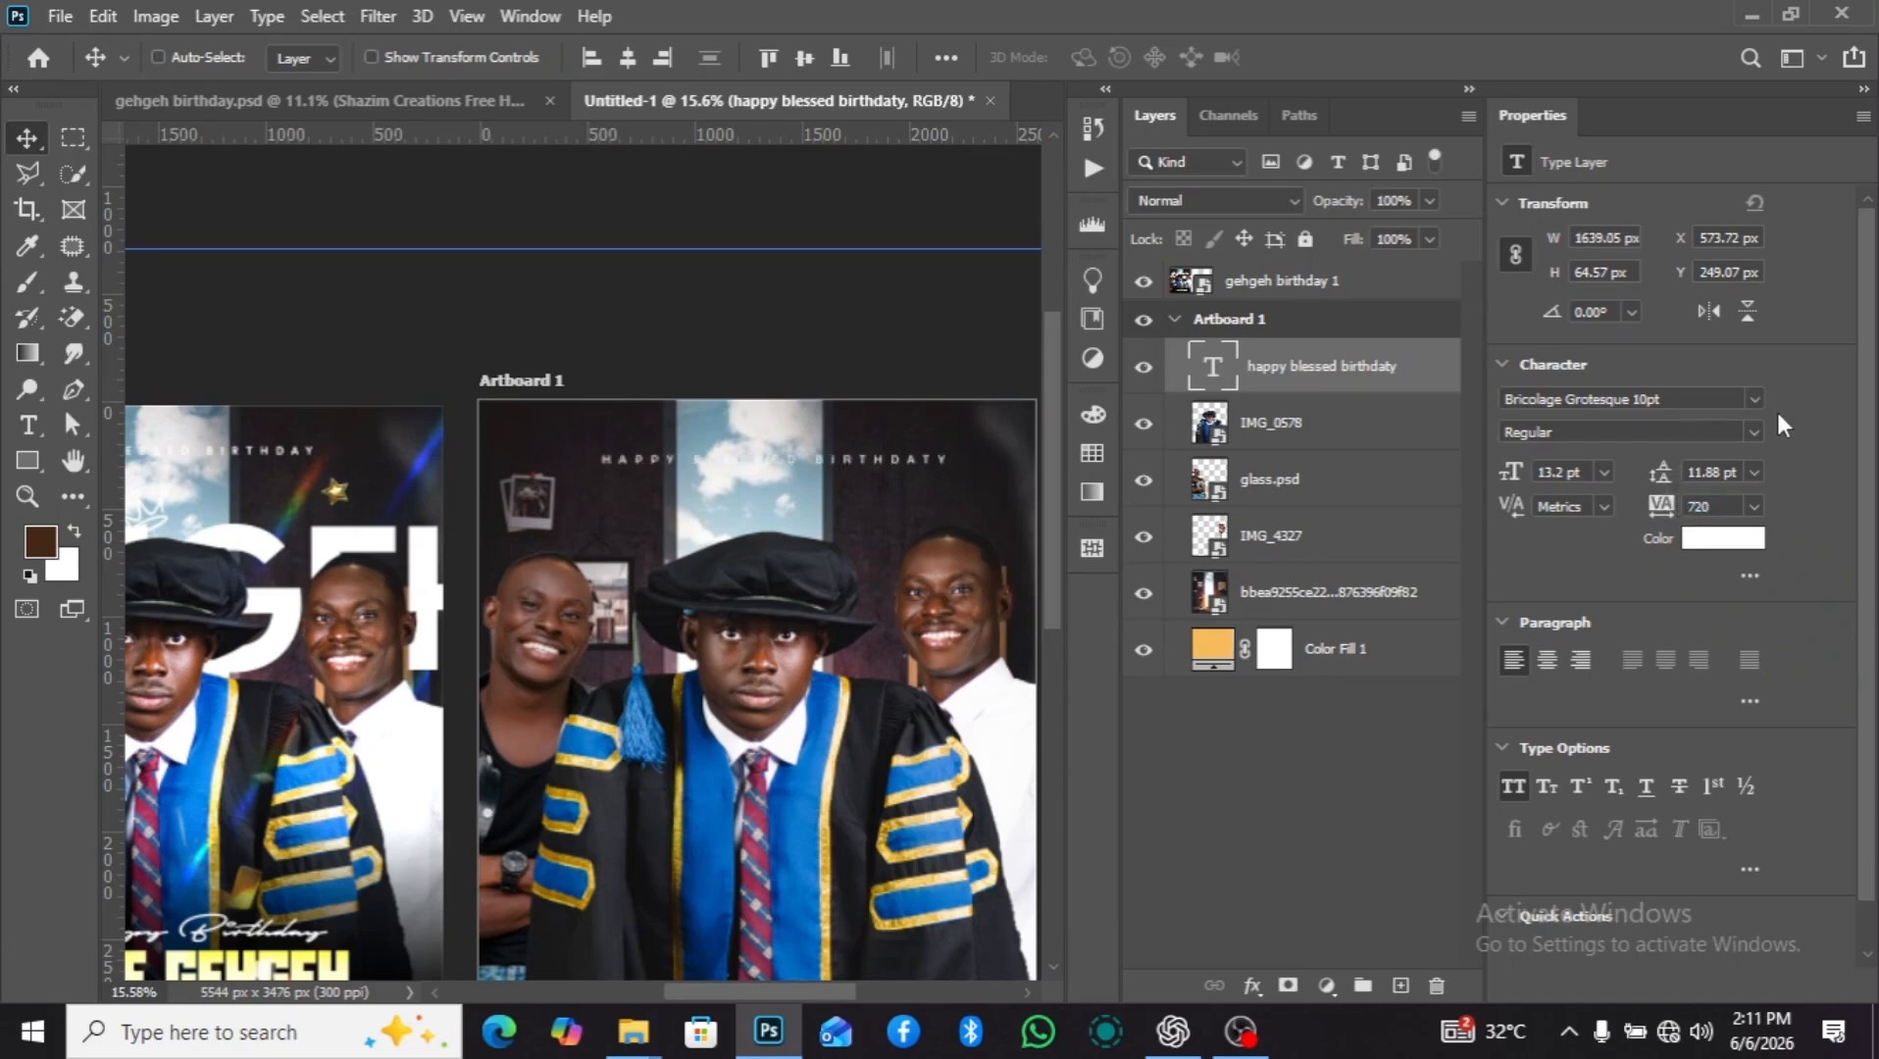
click(1750, 430)
click(1611, 584)
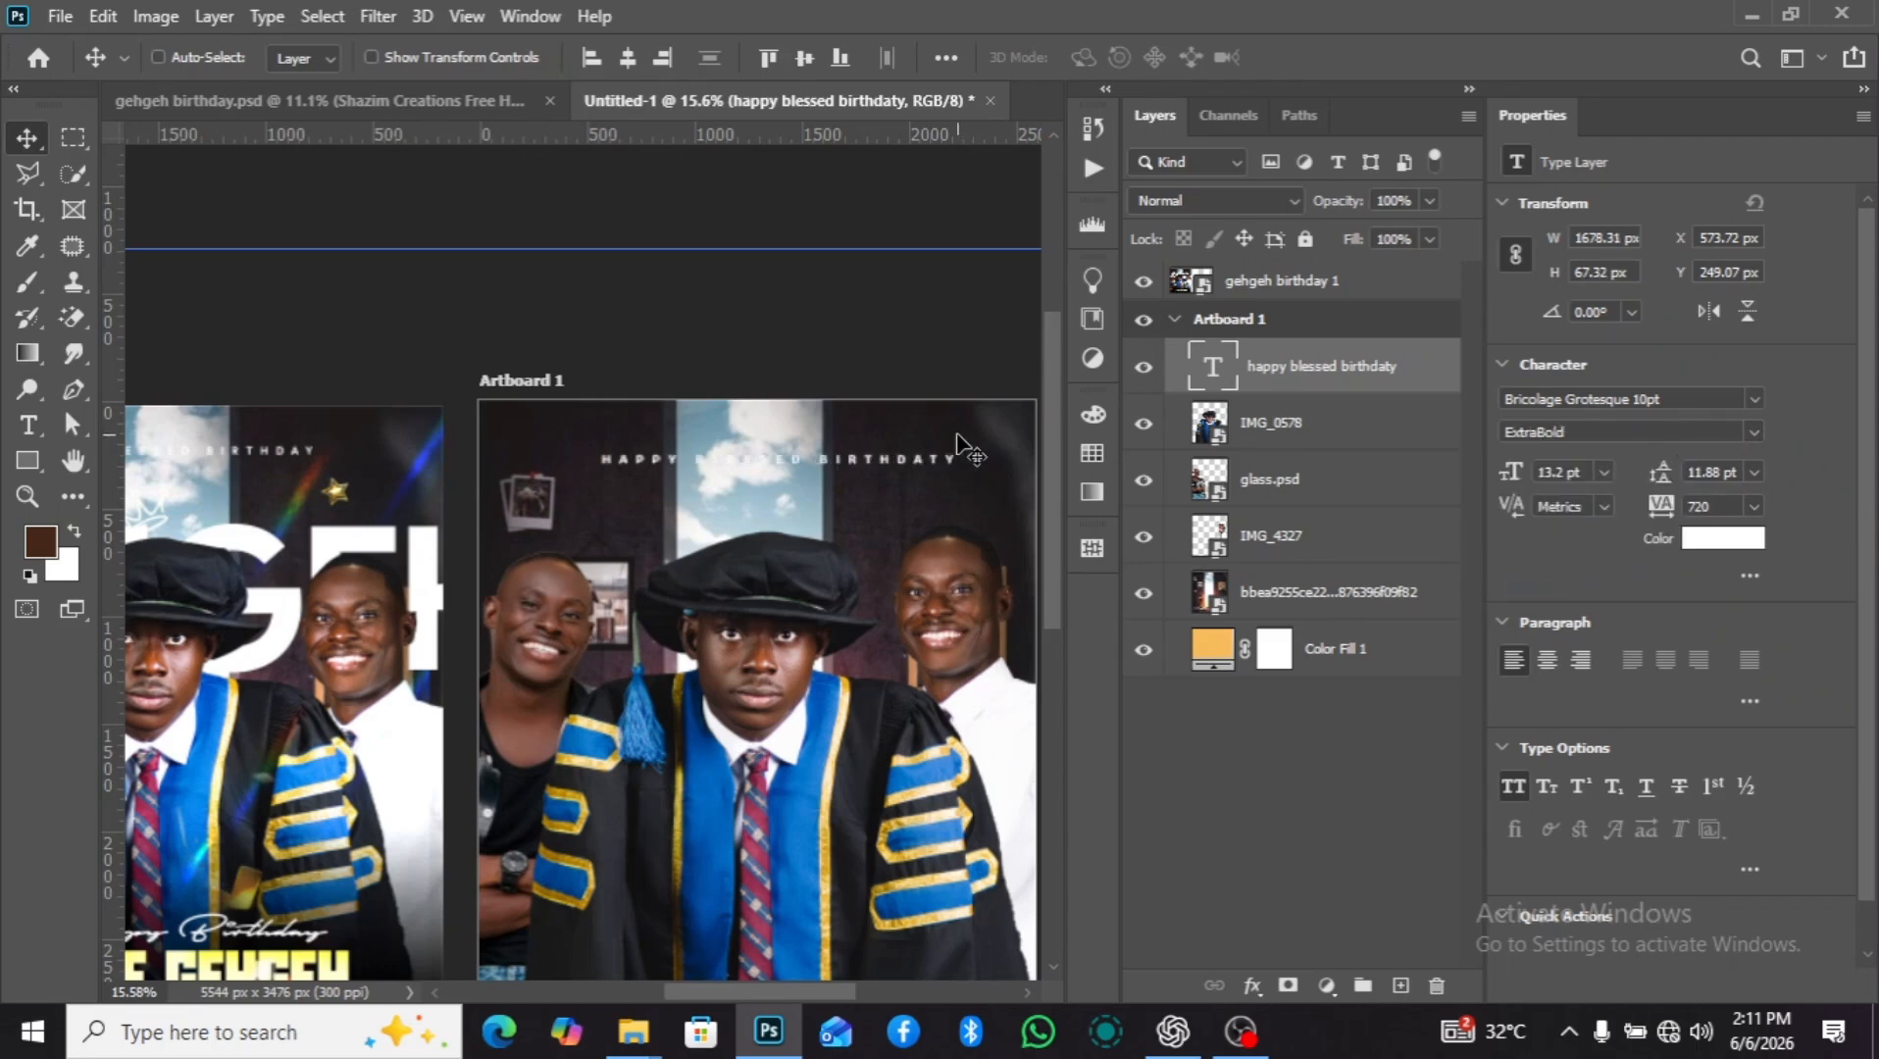
Center the "happy blessed birthdaty" text horizontally on the artboard and clear the selection.
key(ctrl+a)
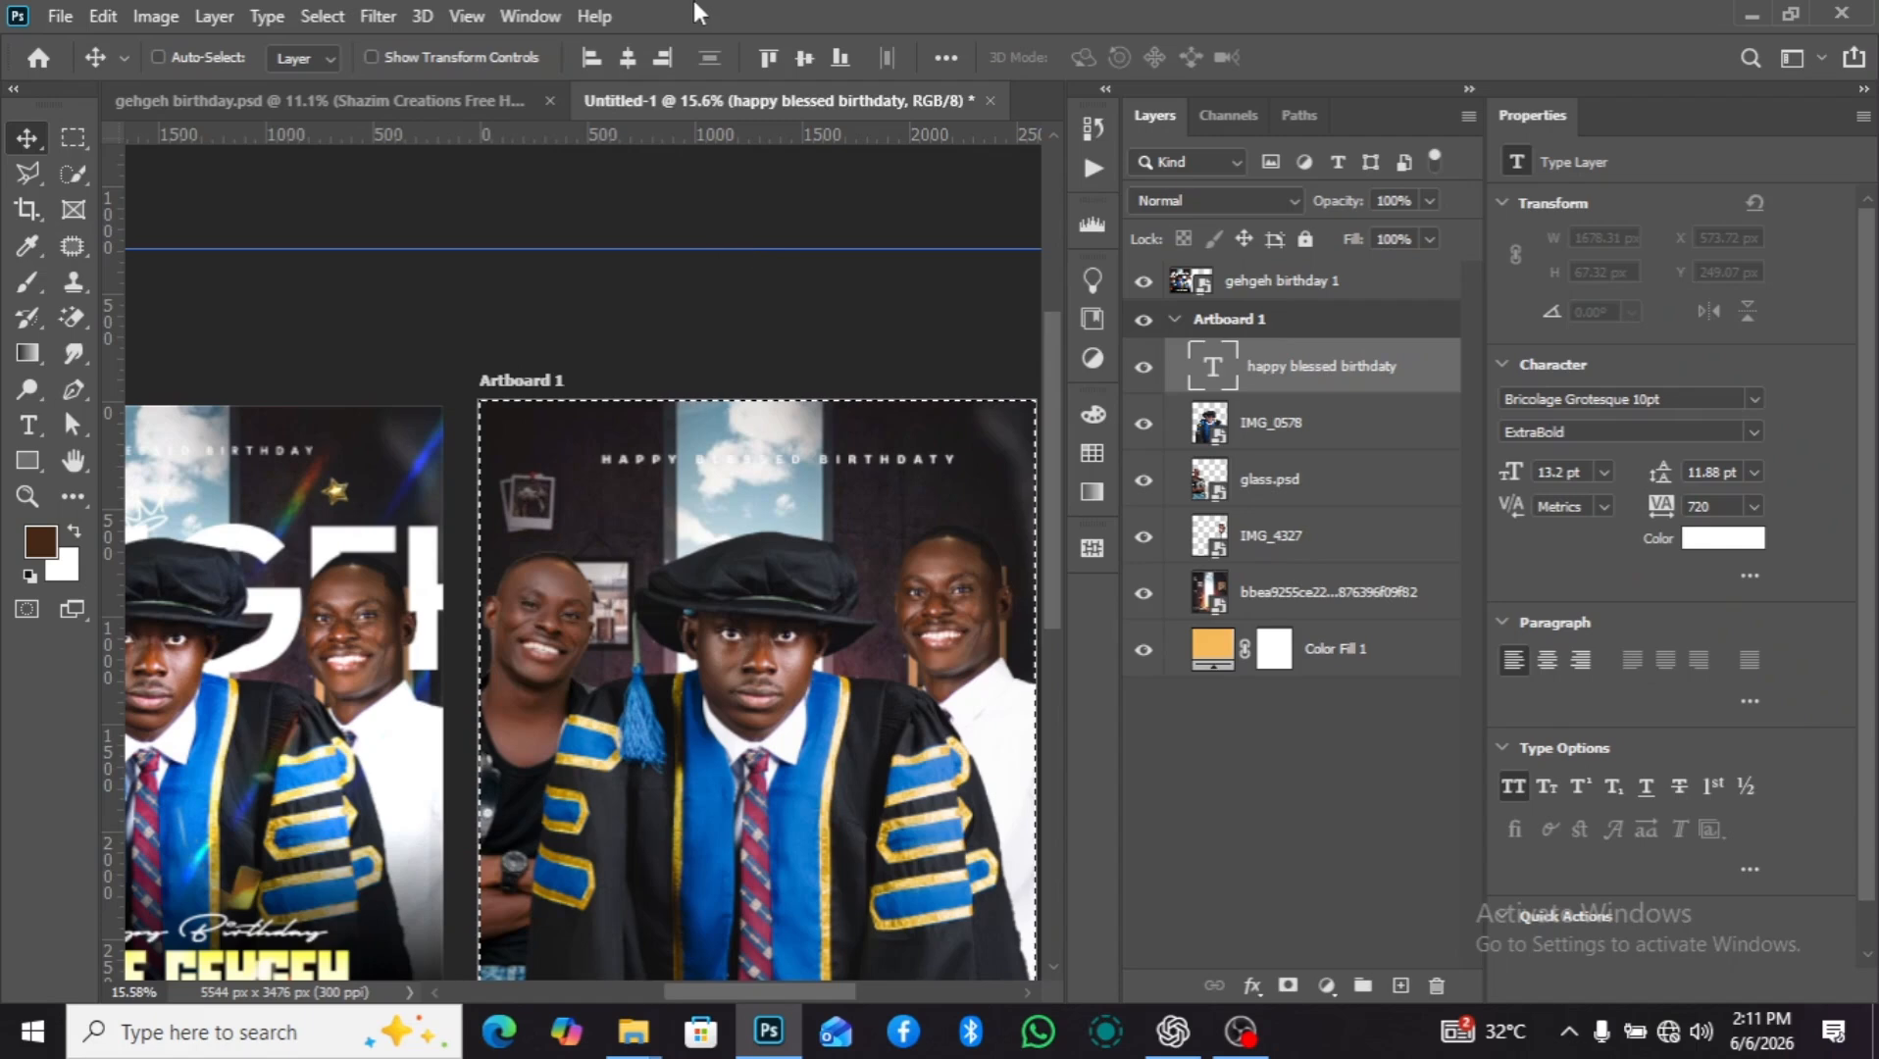
click(628, 61)
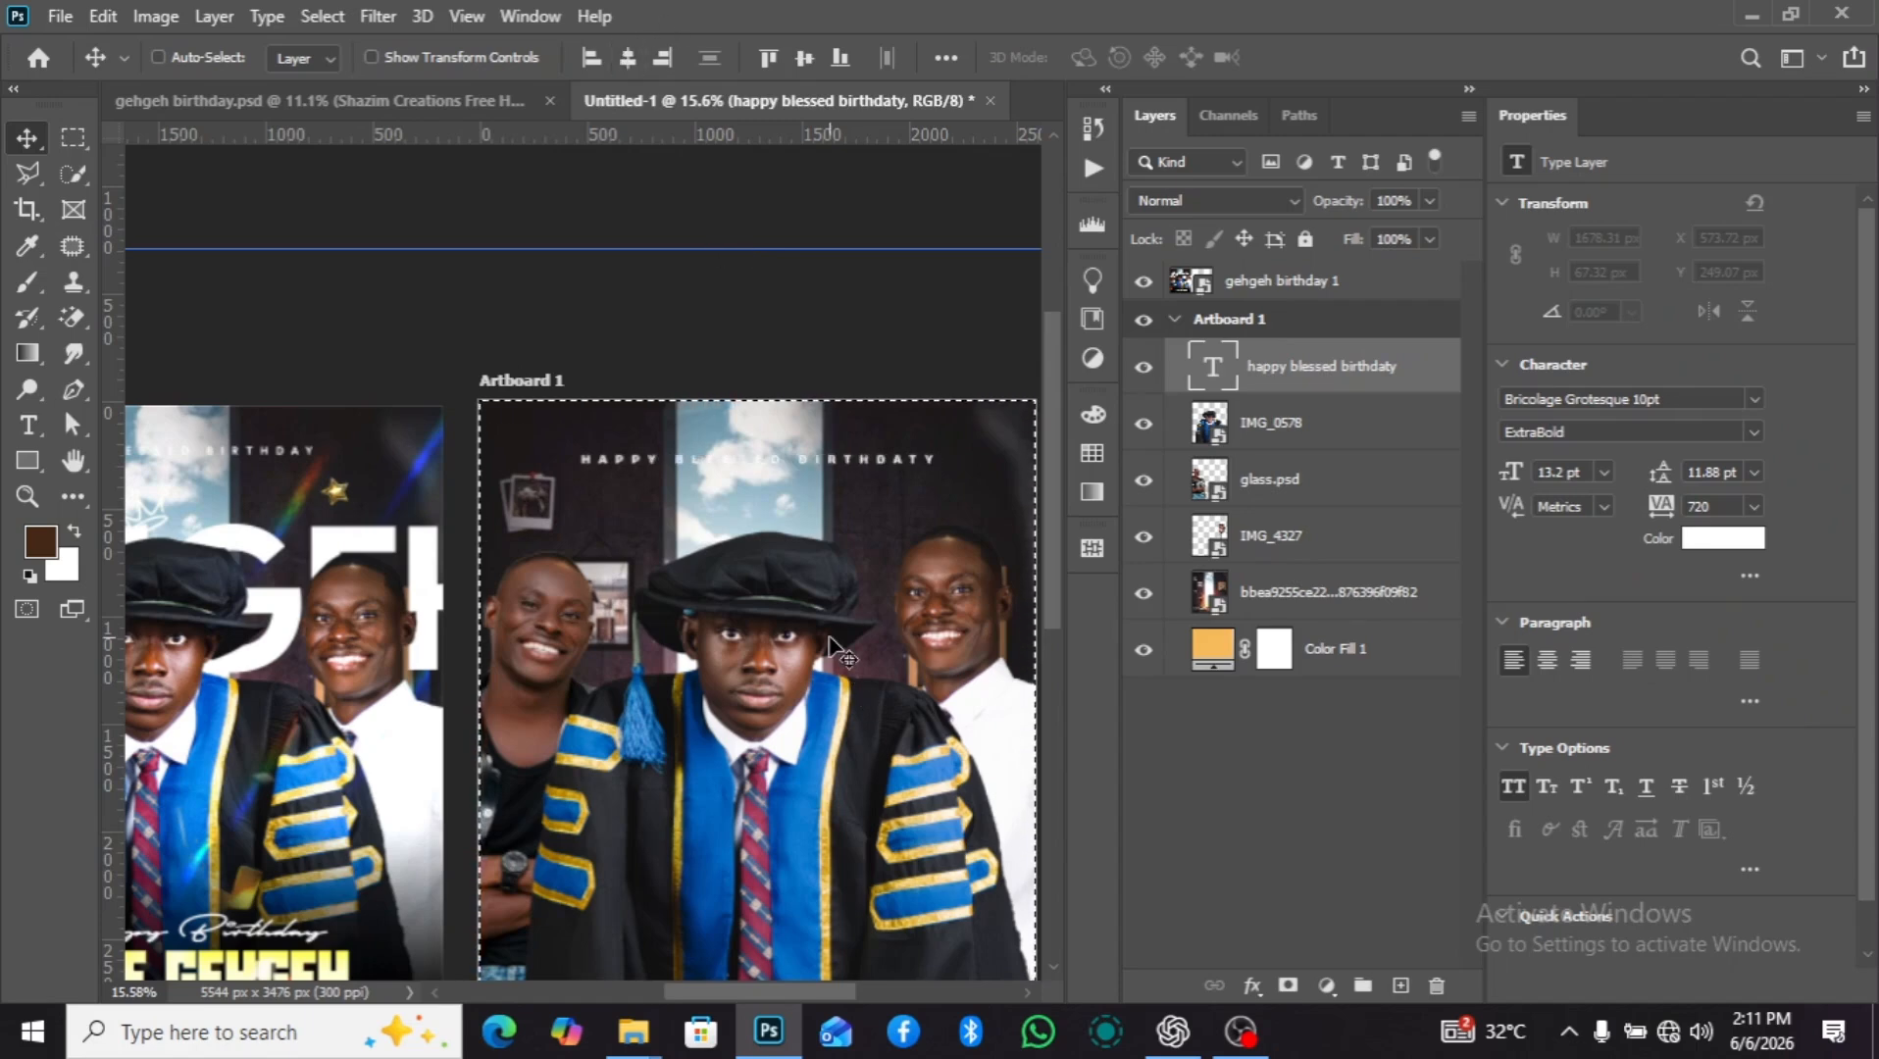
scroll(834, 647, down, 2)
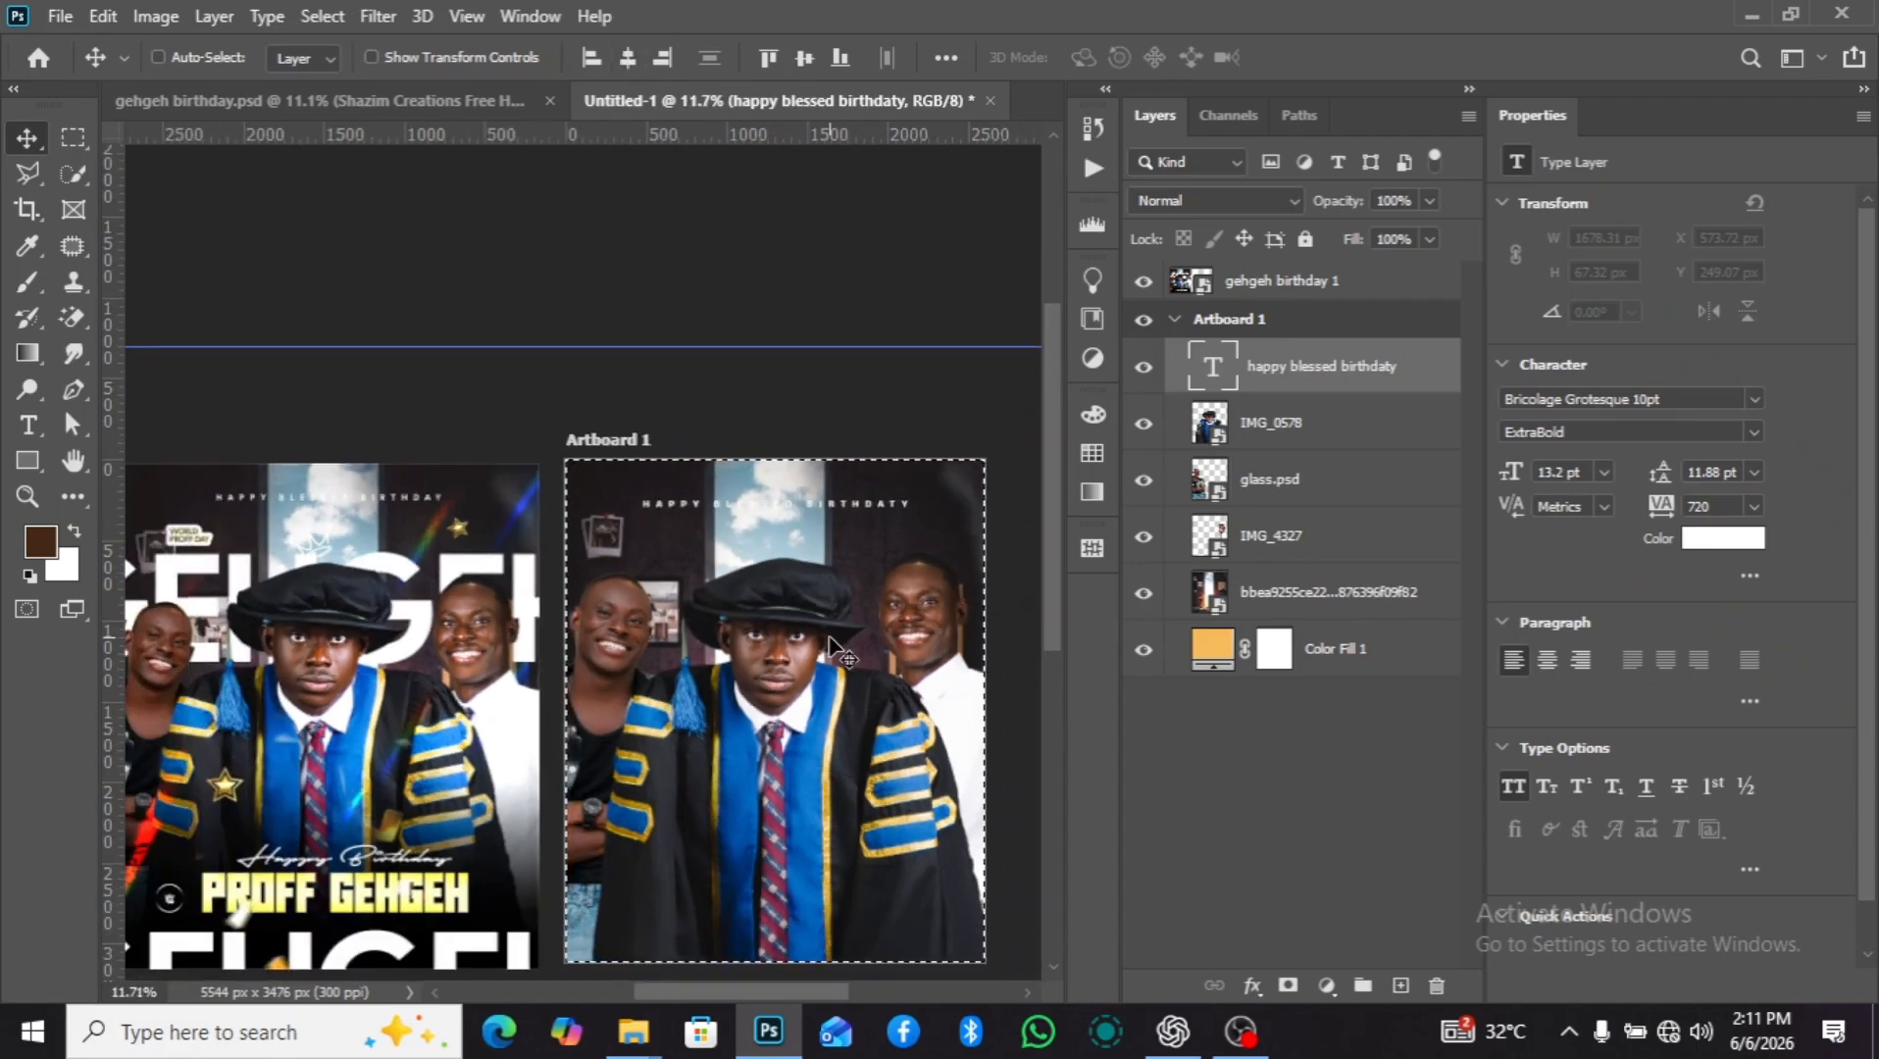
key(d)
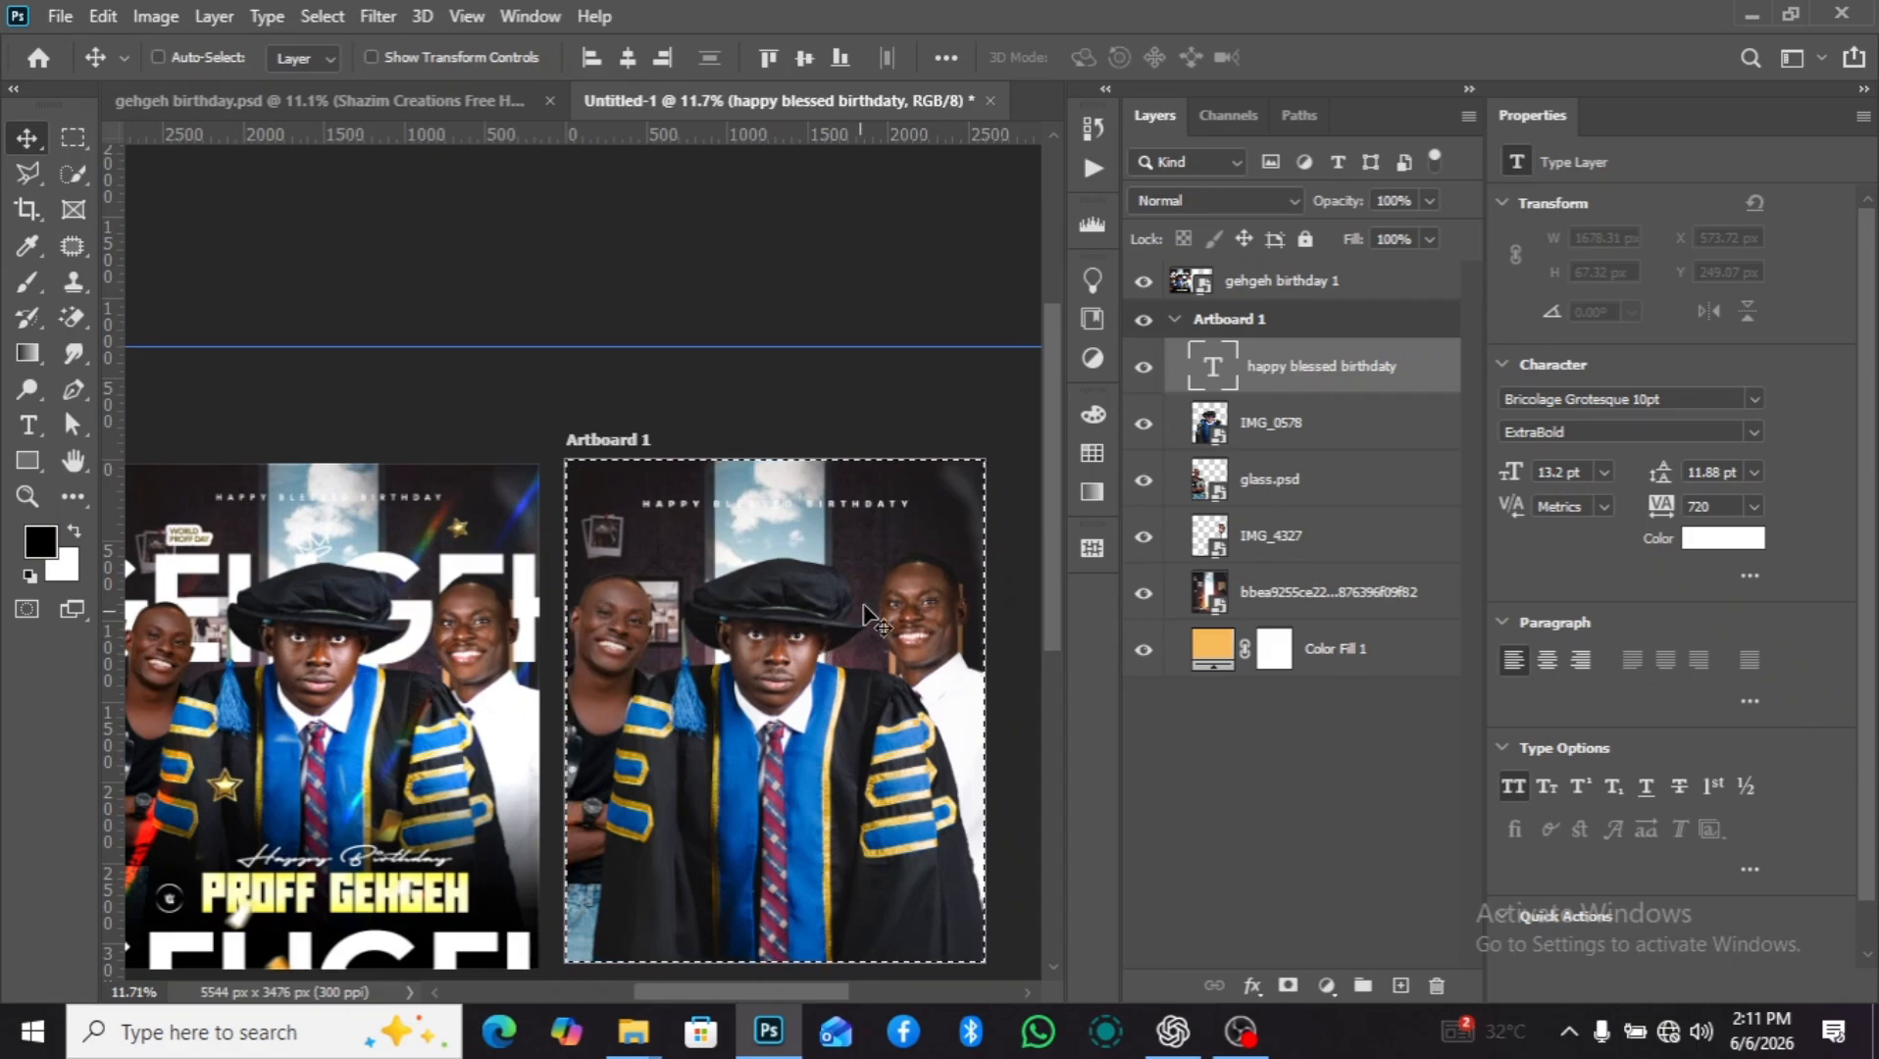
scroll(904, 581, up, 1)
scroll(903, 573, down, 2)
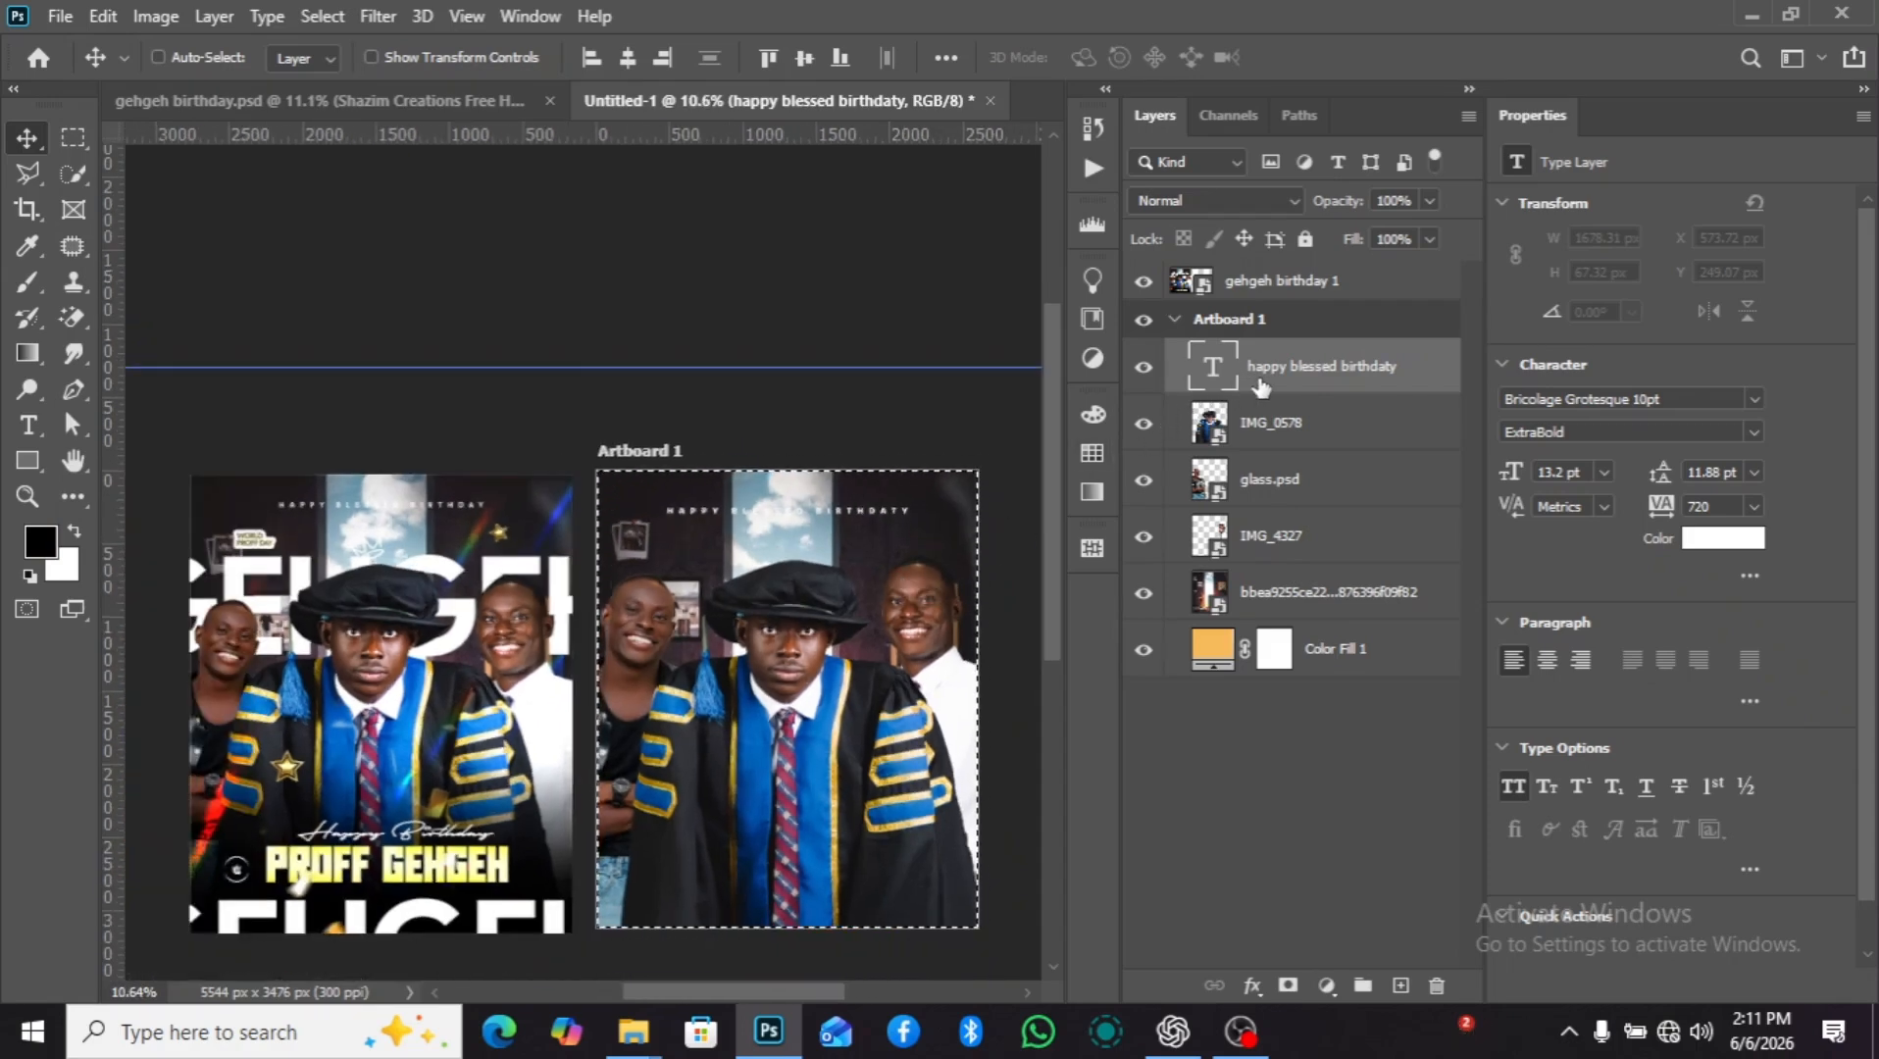
key(ctrl)
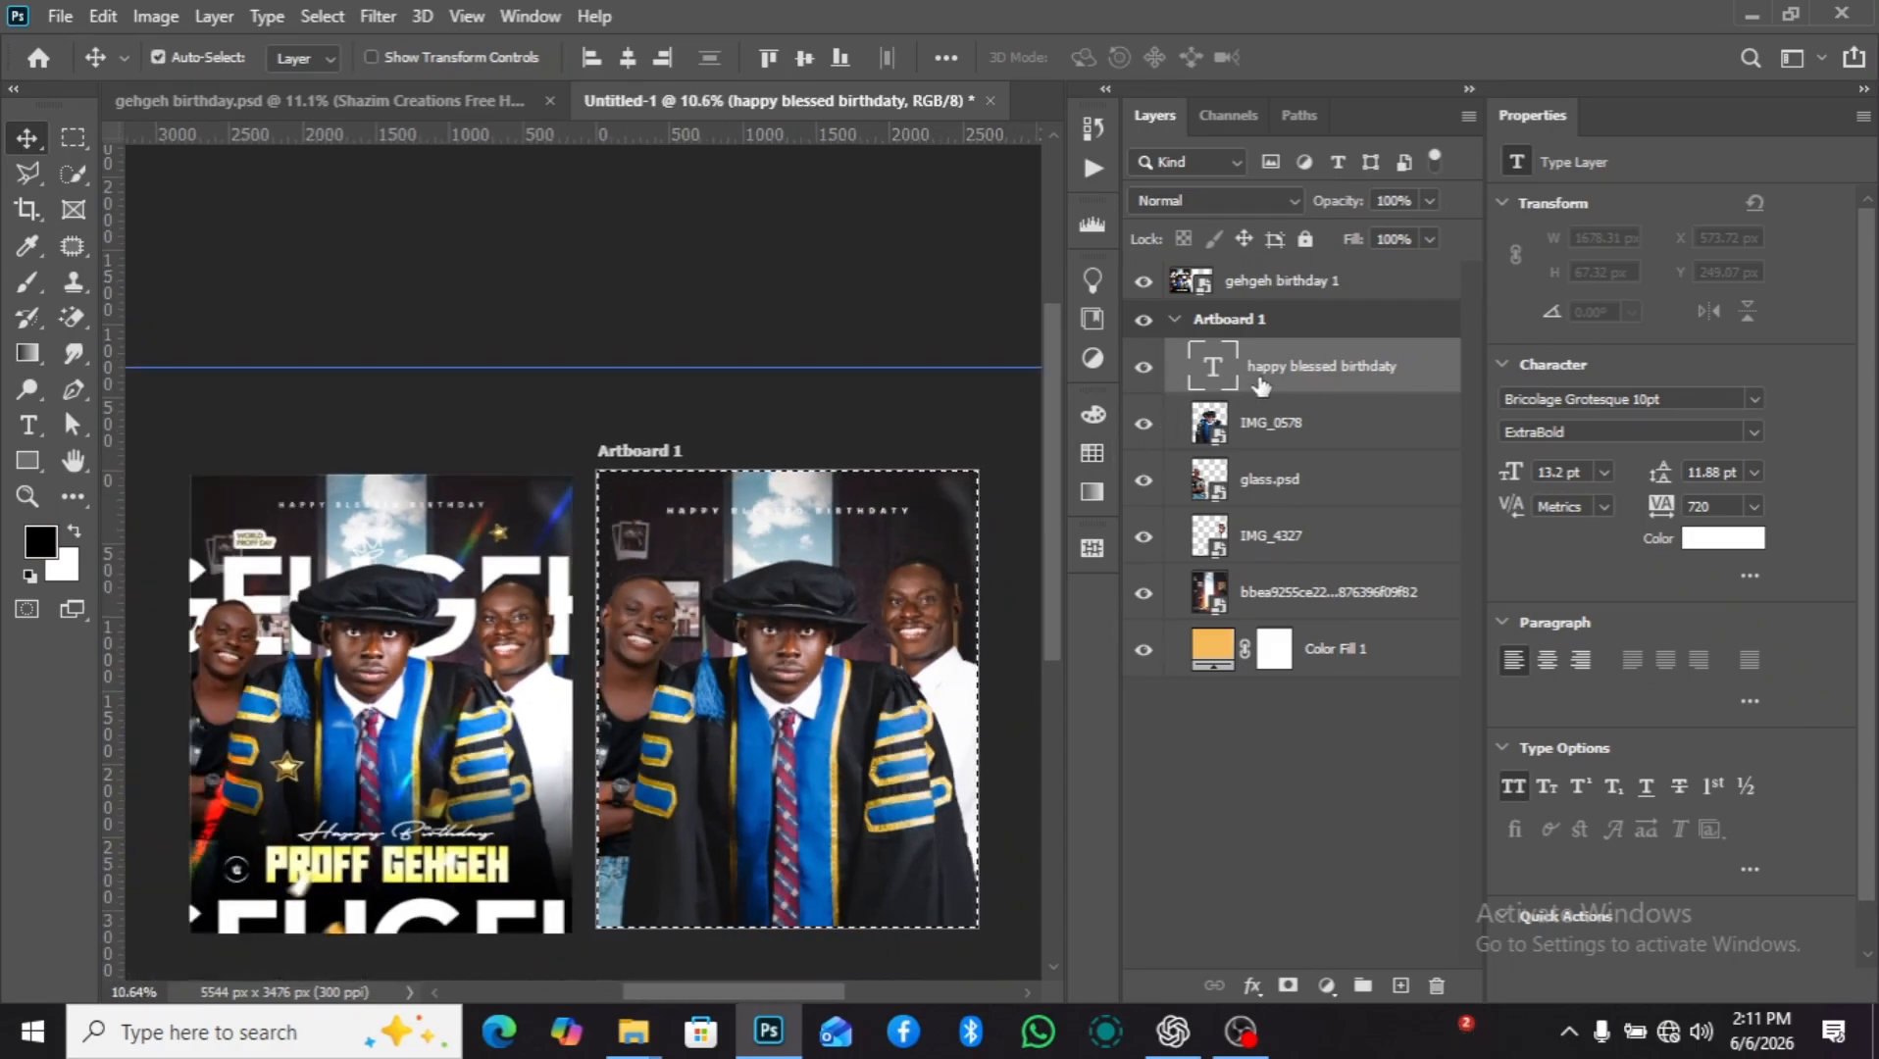
key(ctrl+d)
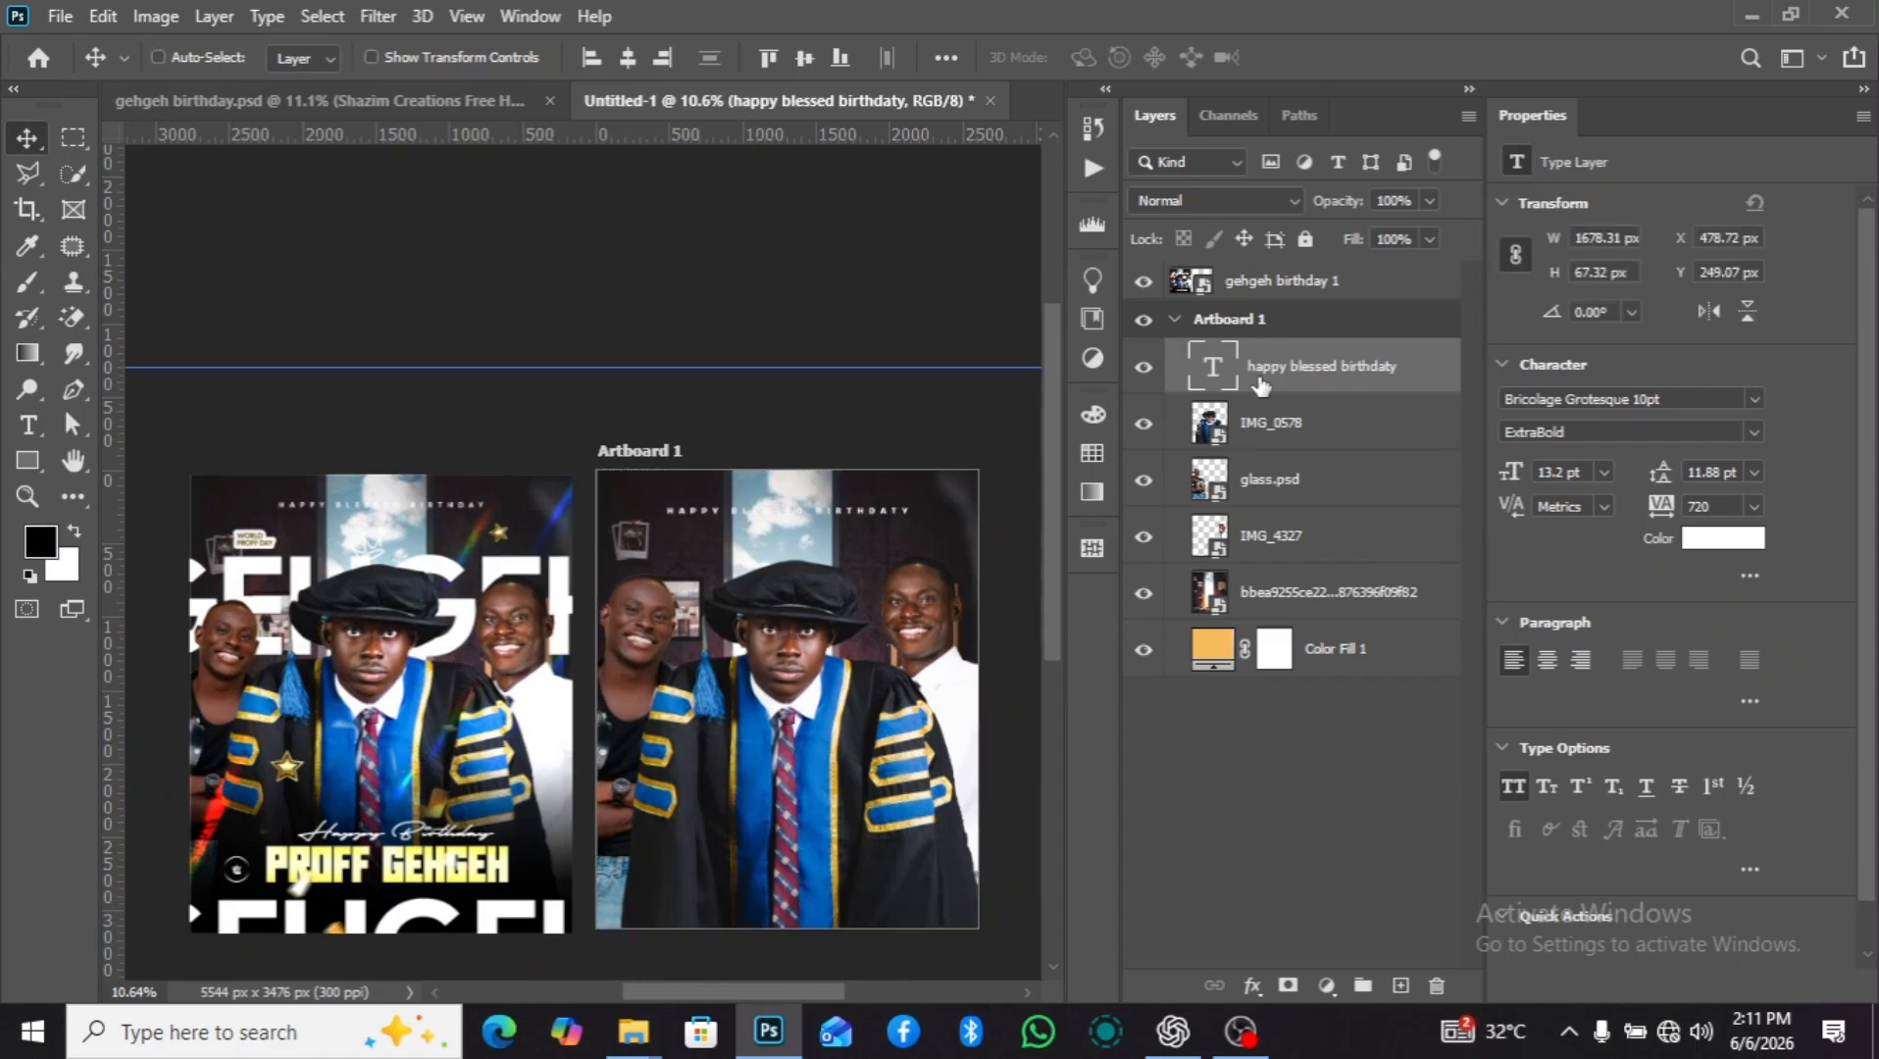
Add the text "gehgeh" on a new layer directly above IMG_0578, over the gown's sleeve at about X 1995 px, Y 1893 px.
click(1285, 447)
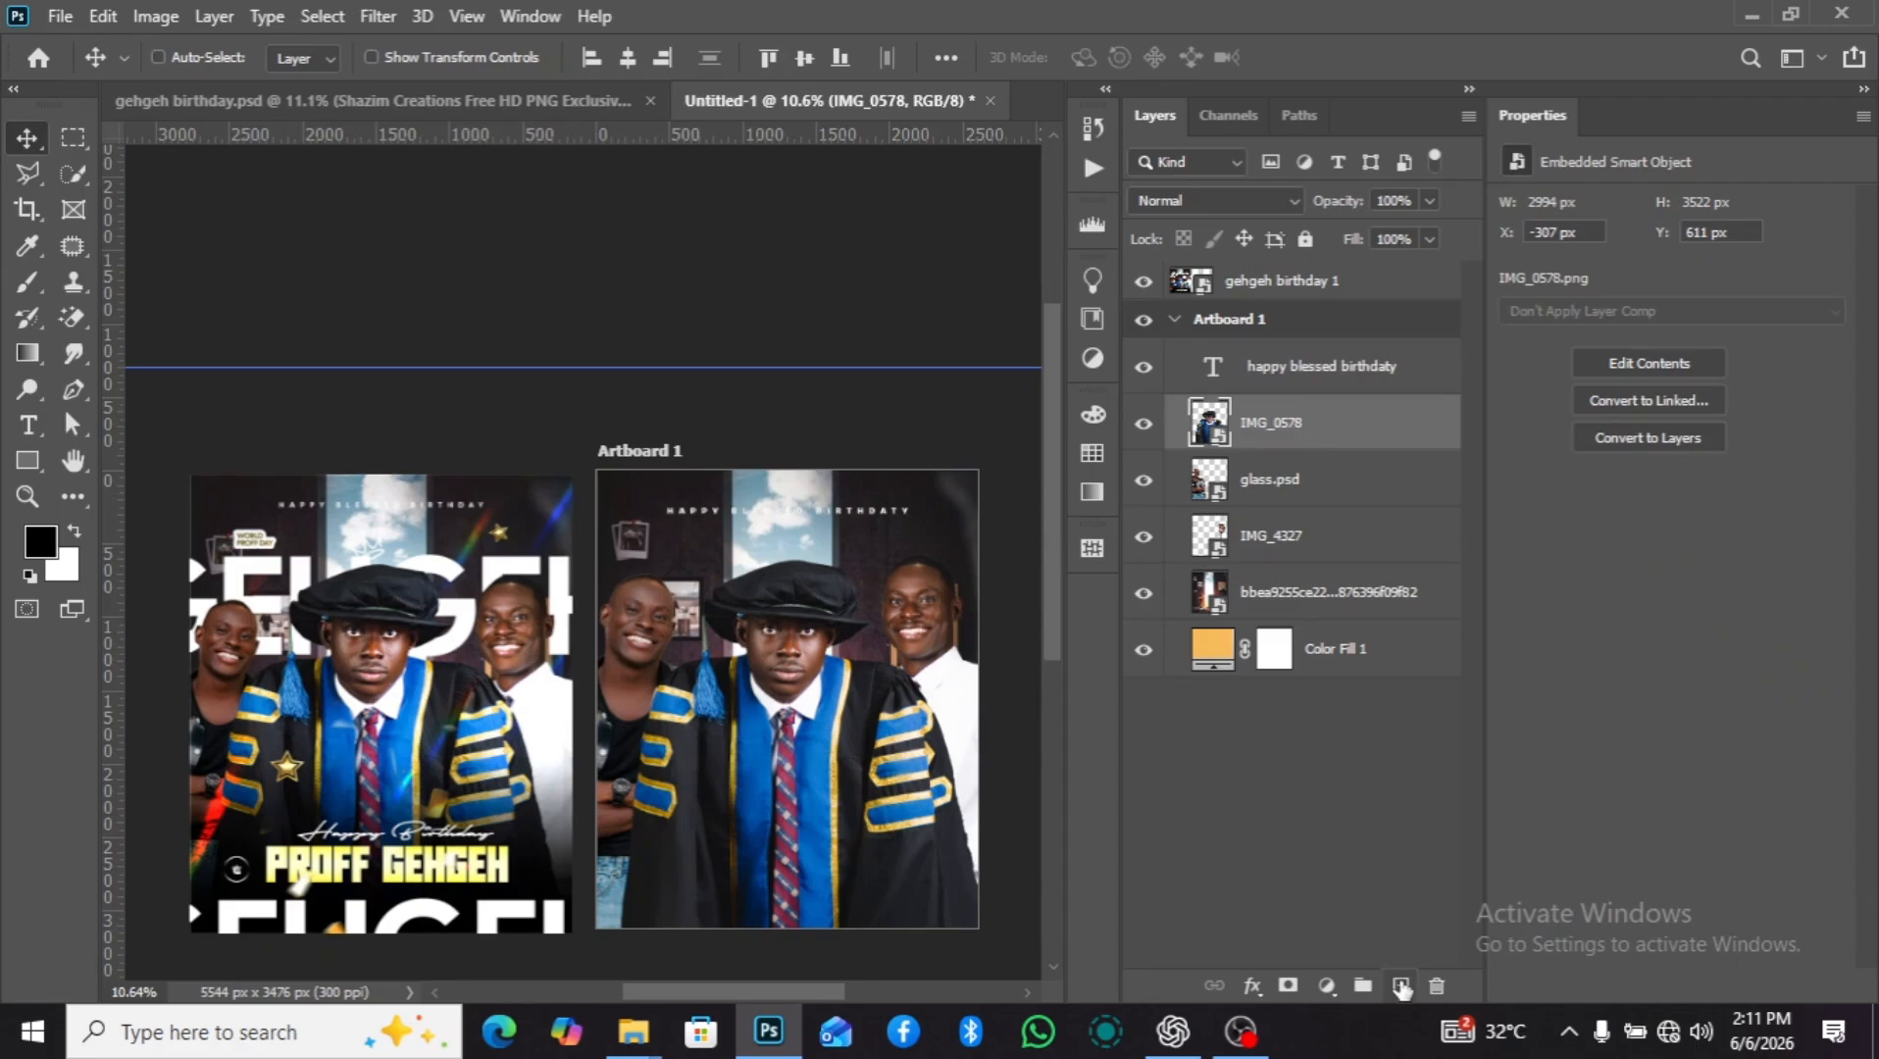
click(1401, 986)
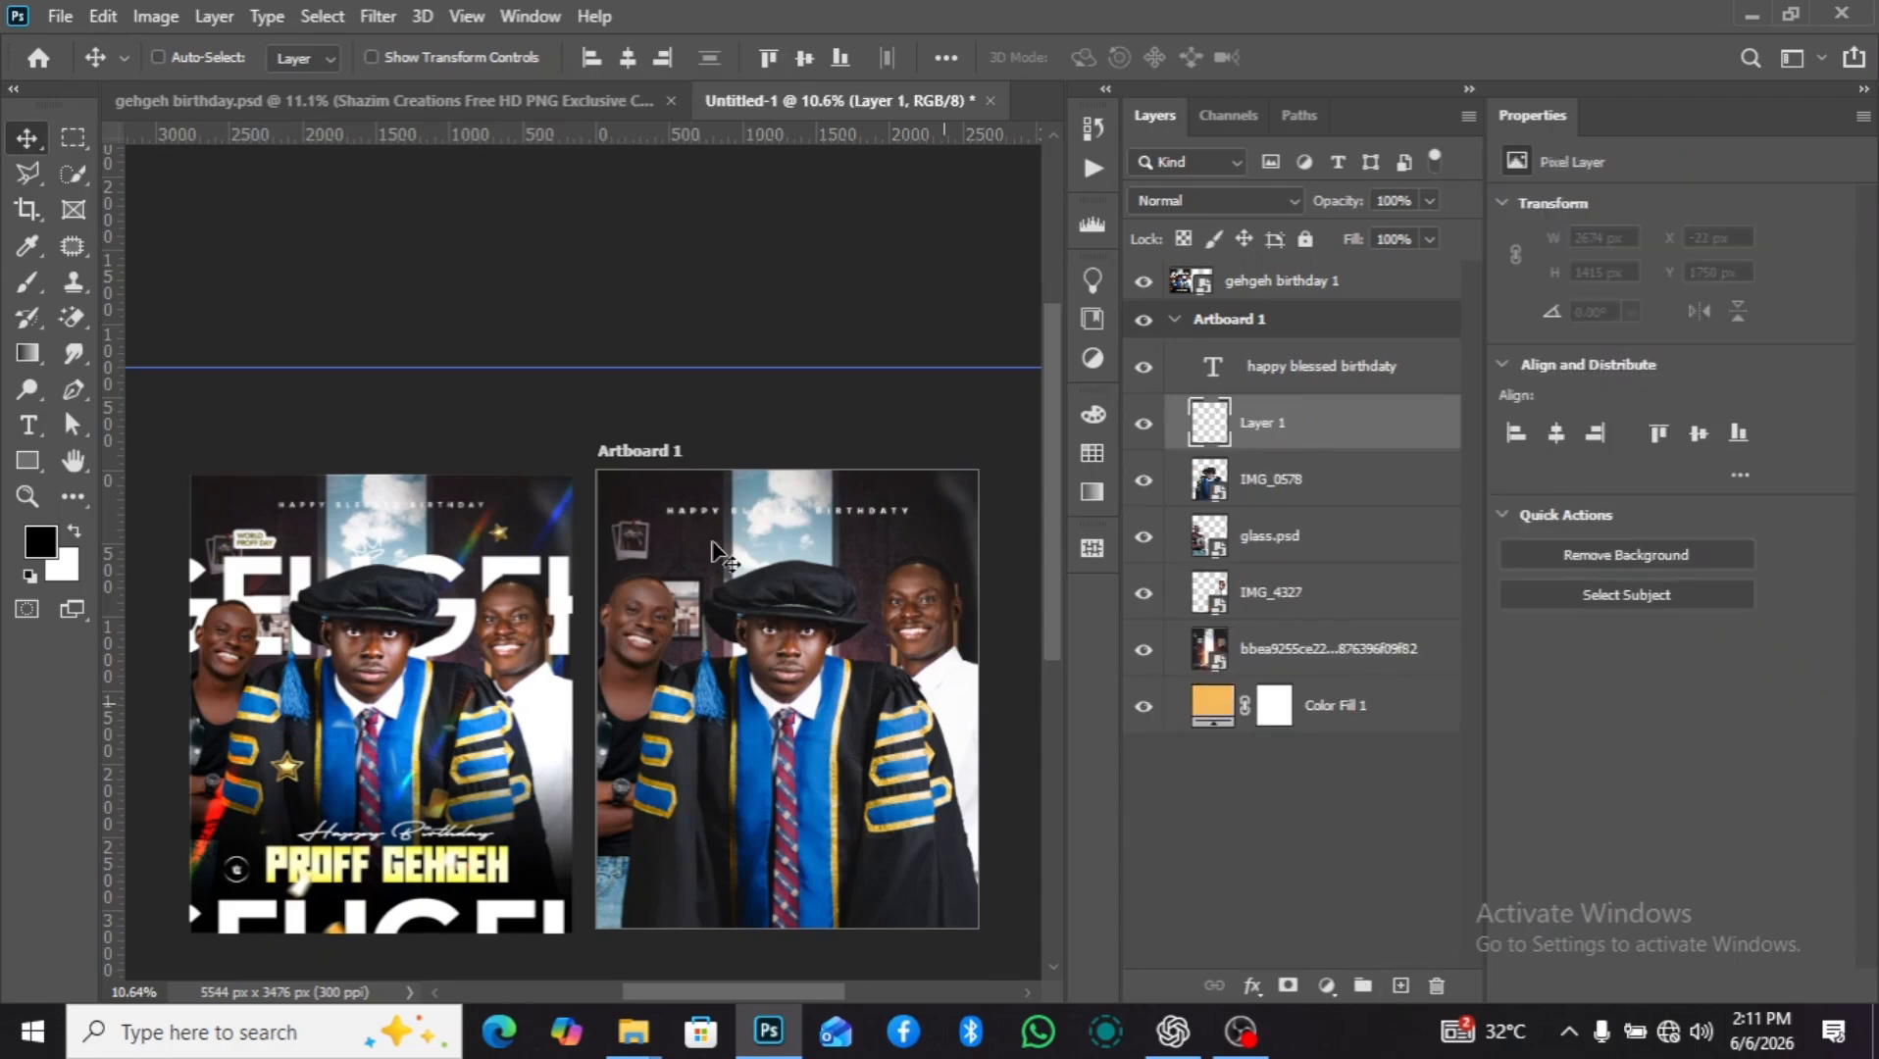
click(28, 425)
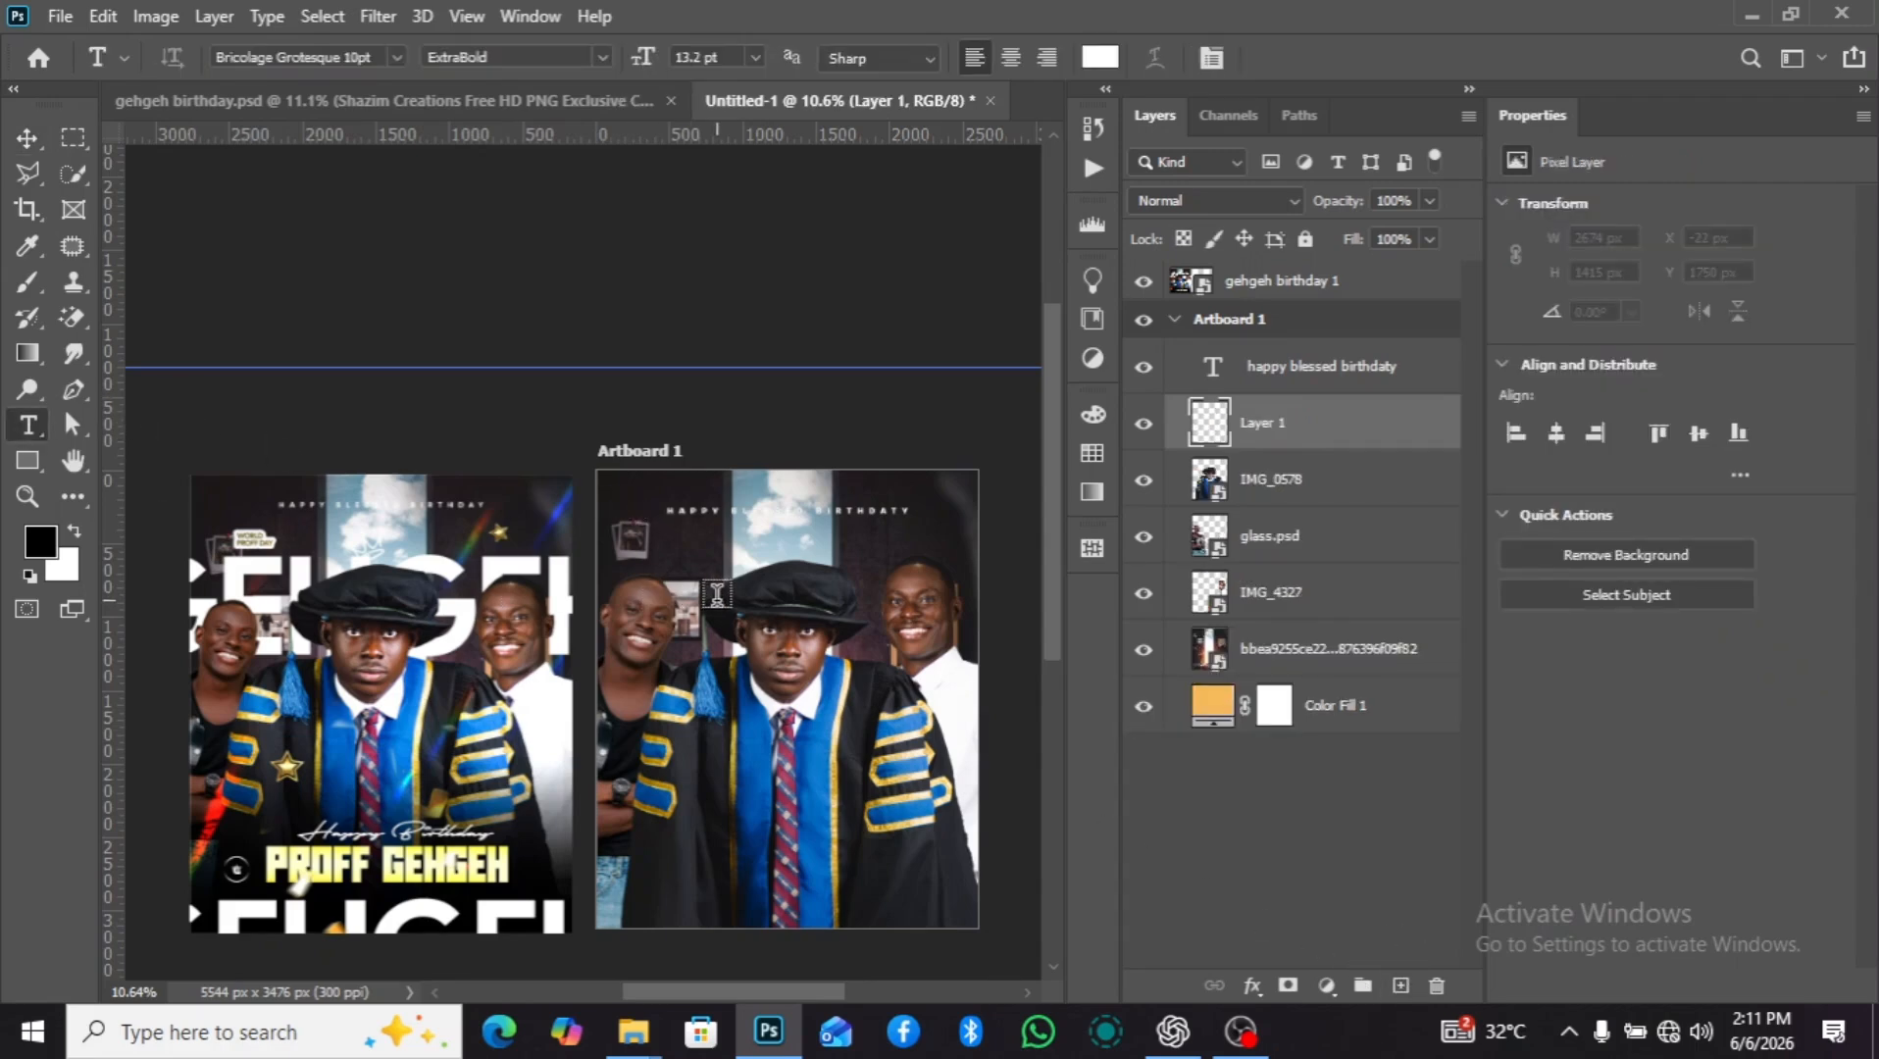
click(889, 755)
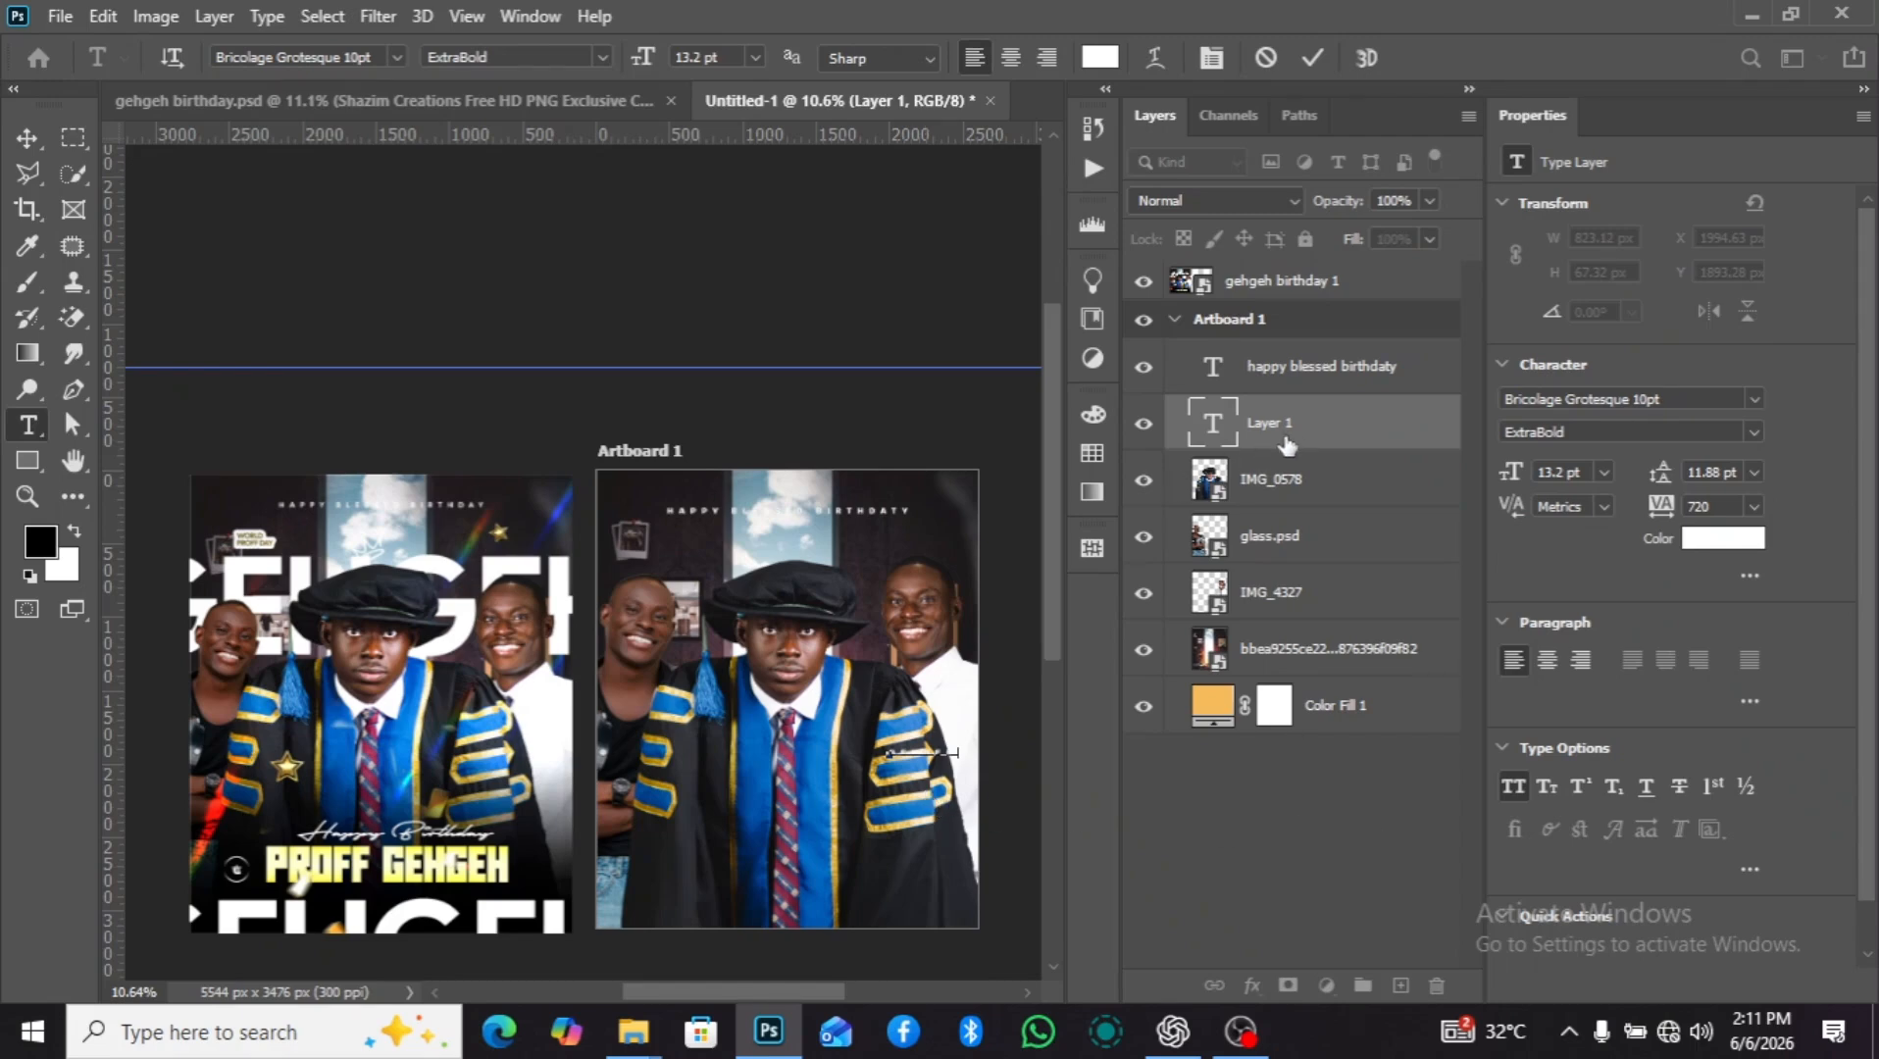
key(ctrl+Return)
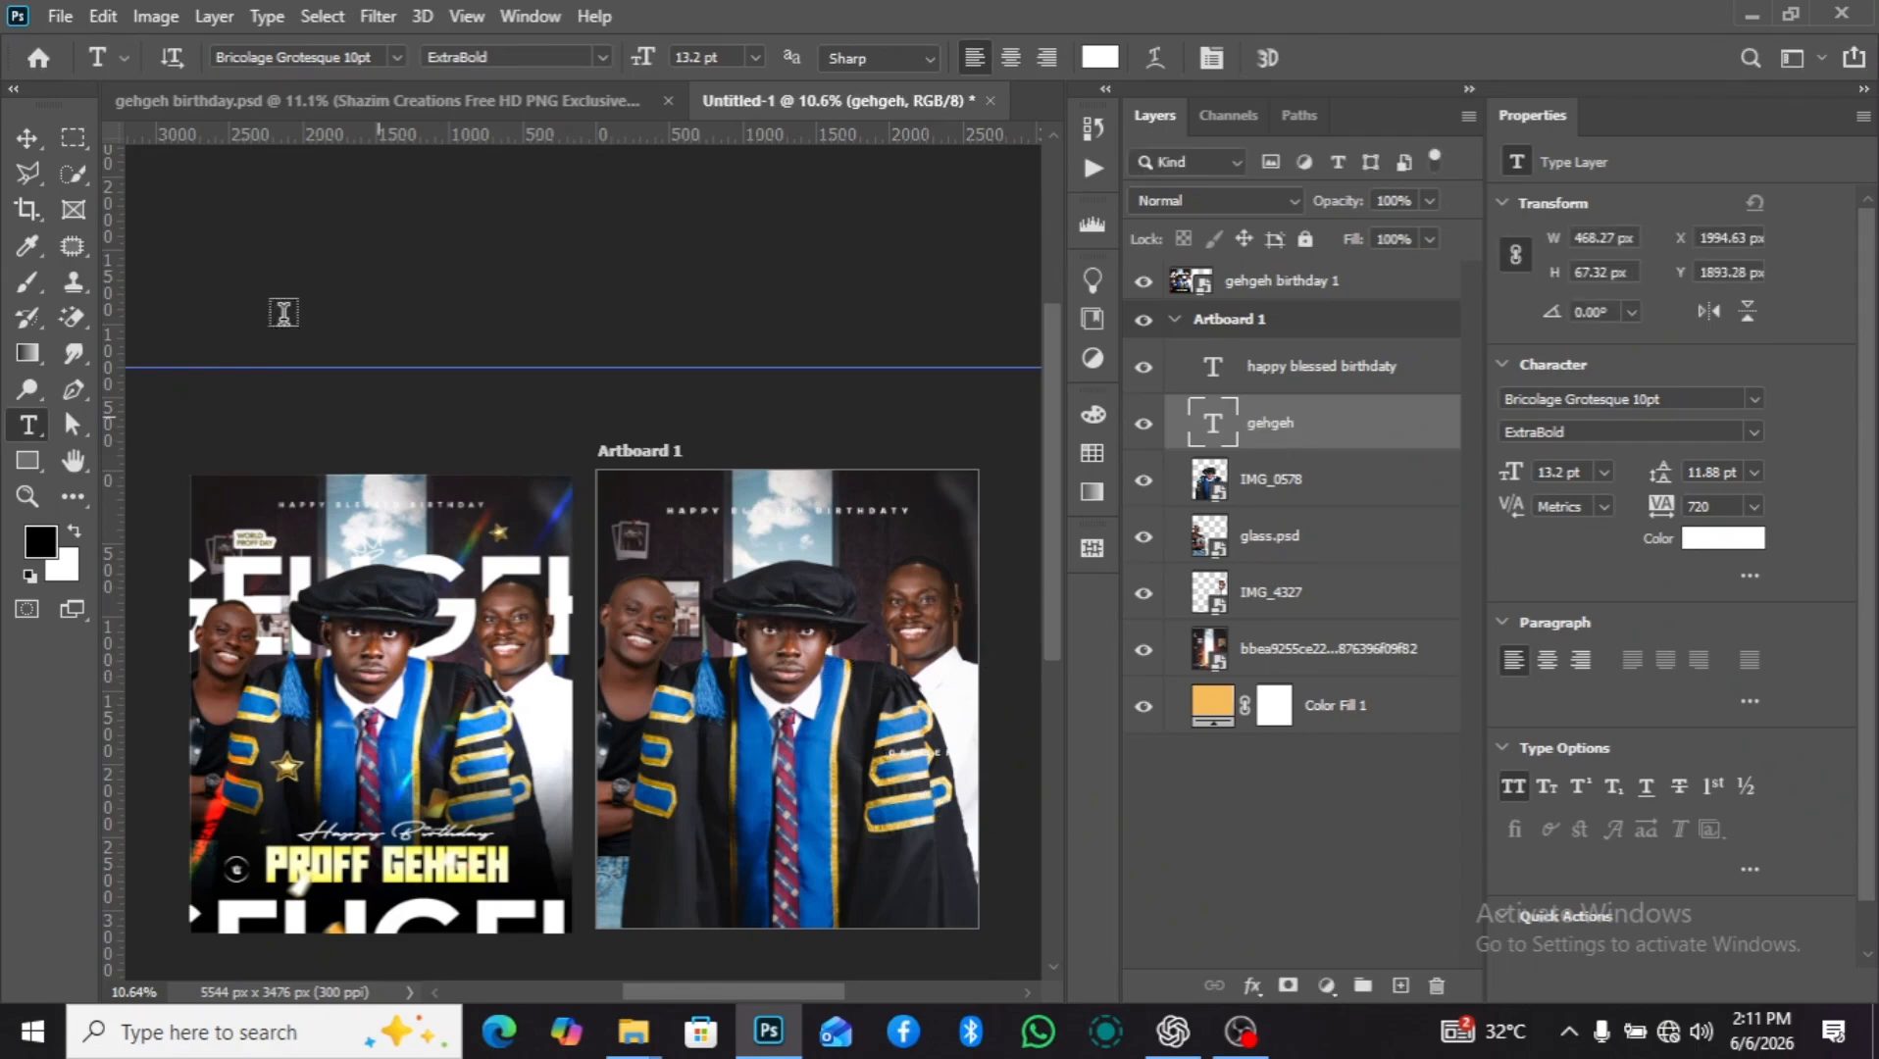
click(24, 135)
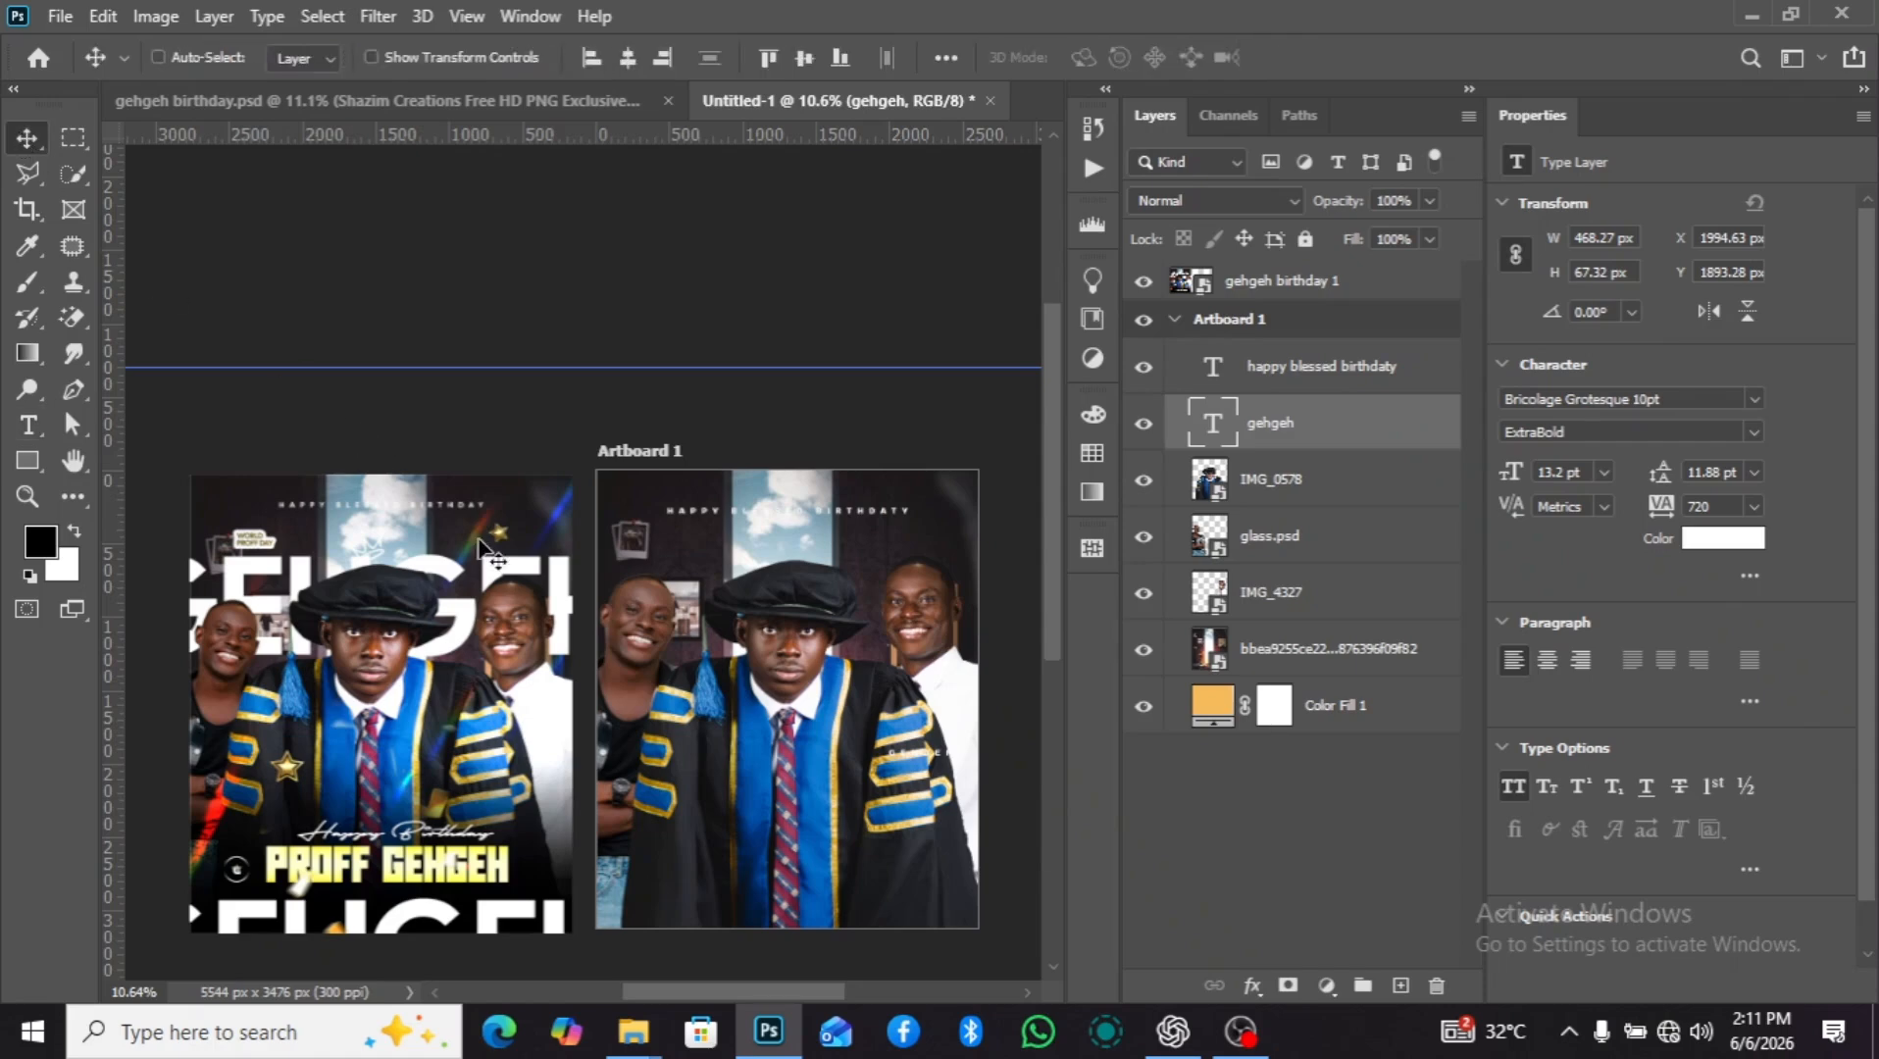
Move the "gehgeh" text to about X 265 px, Y 426 px and change its font to Cal Sans SemiBold.
drag(806, 670, 648, 538)
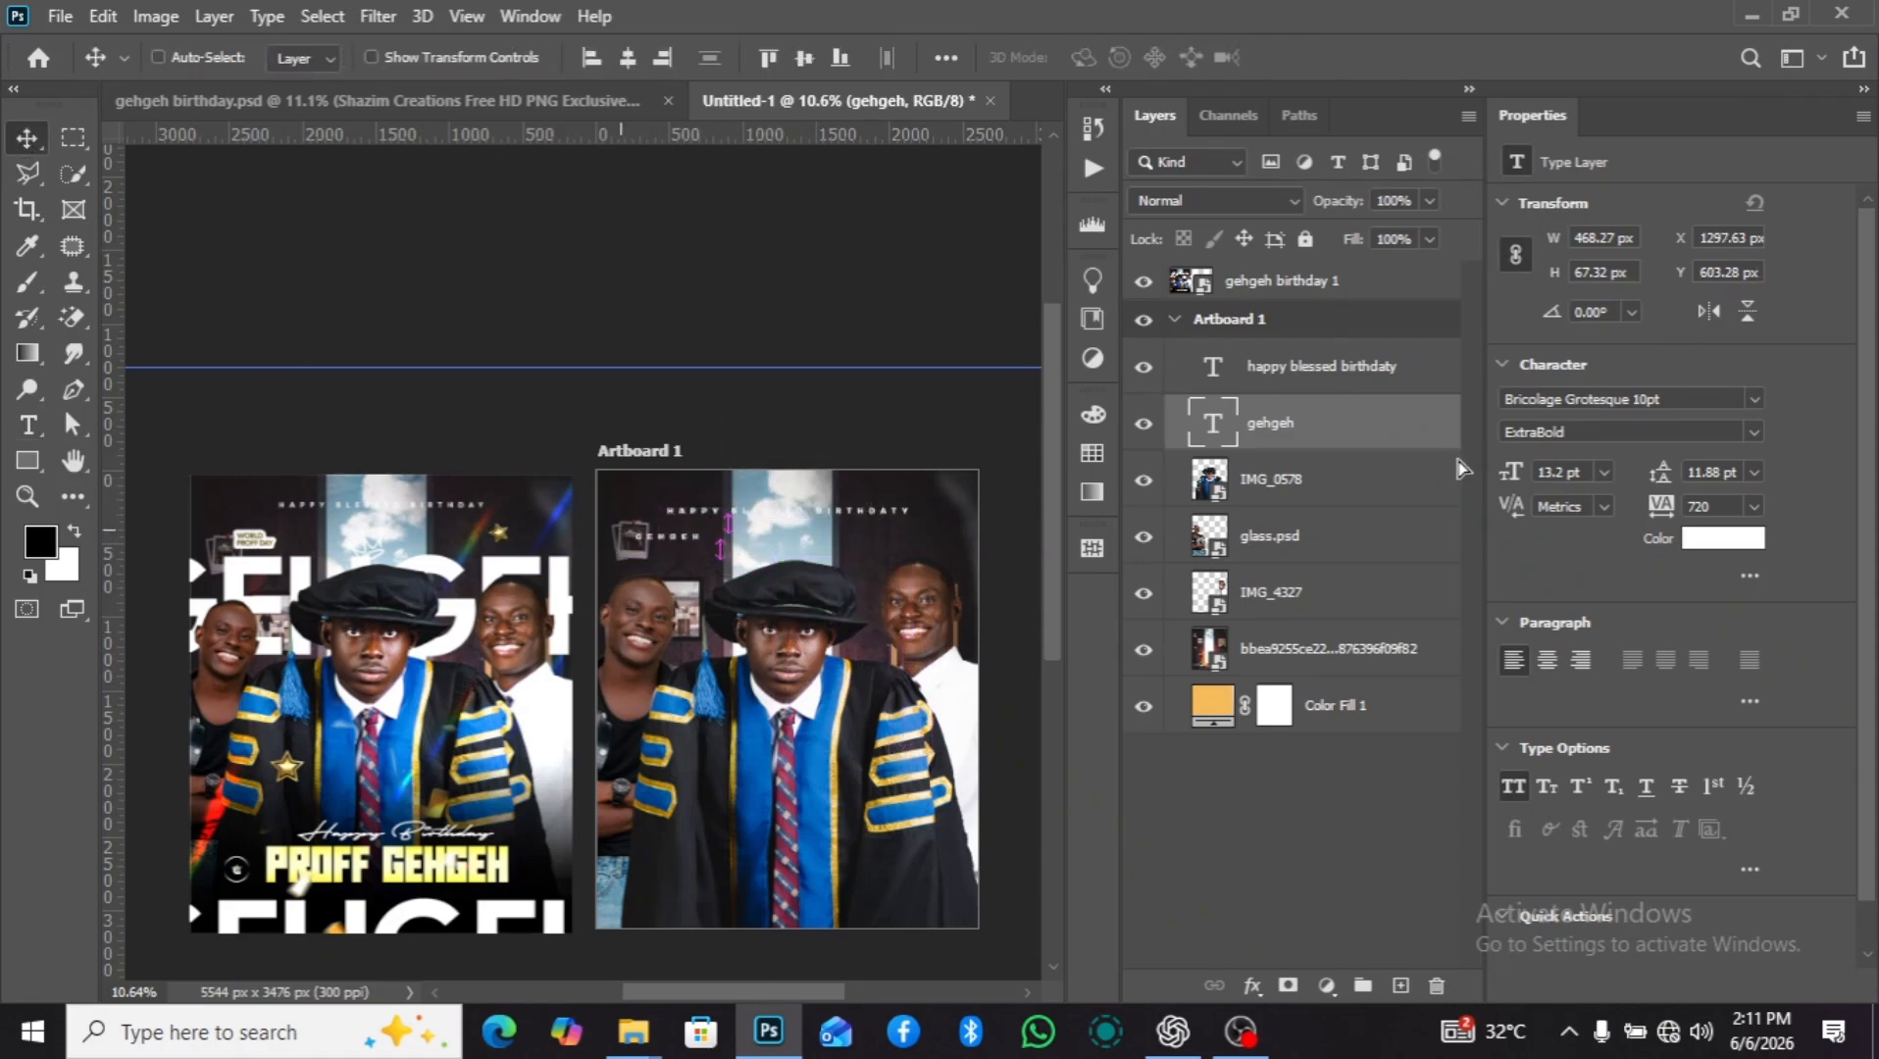
click(1752, 402)
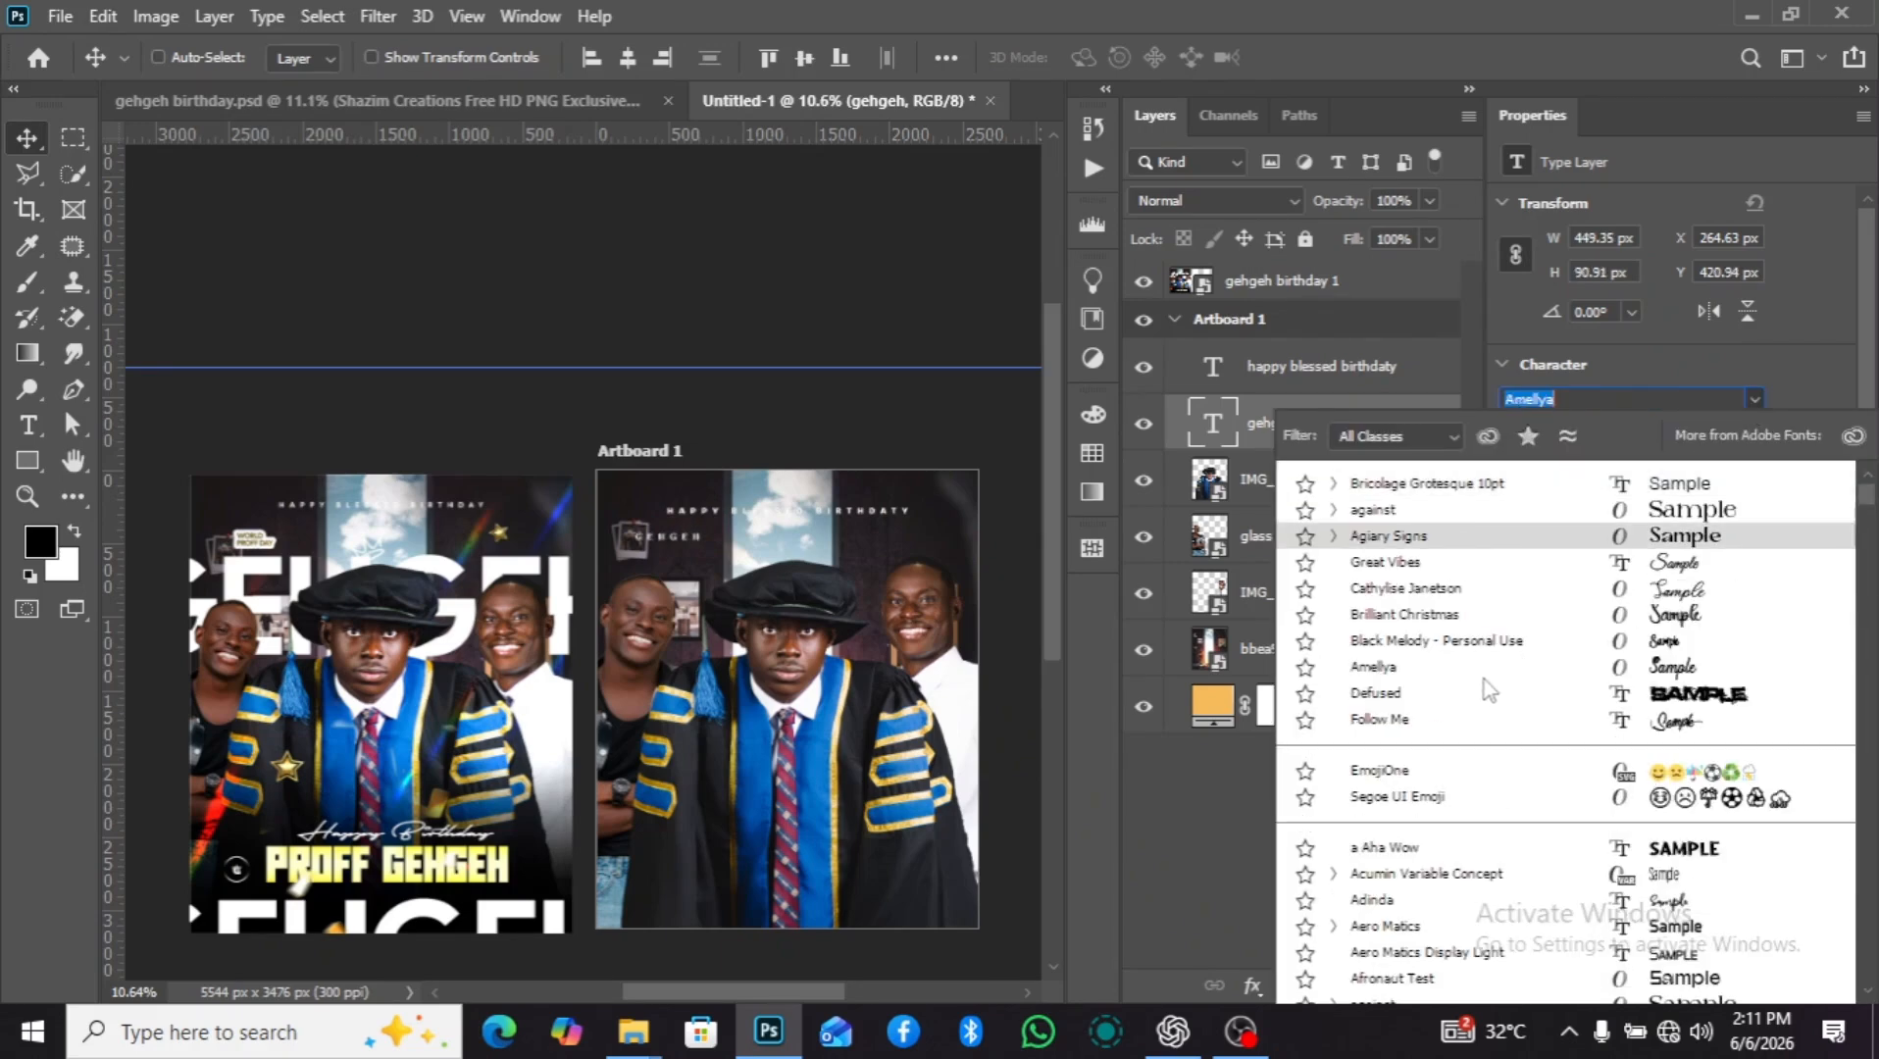
text(ca)
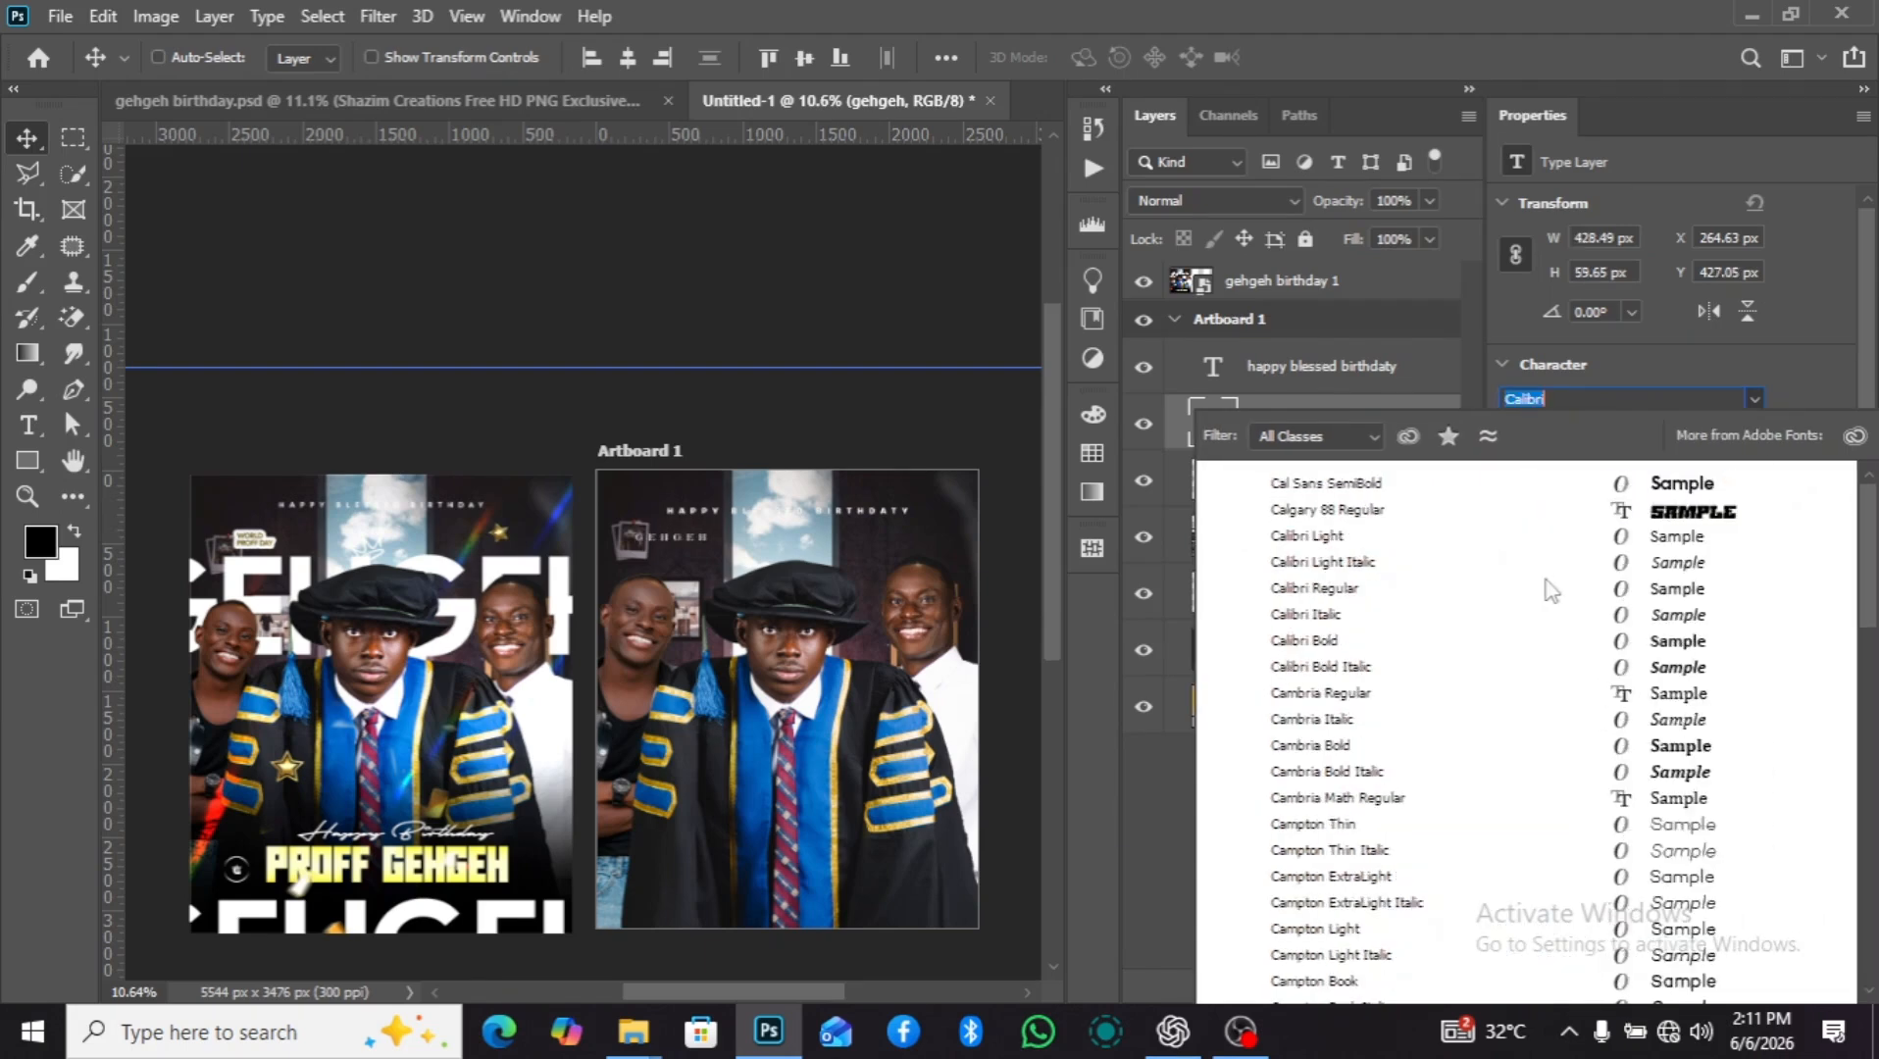
text(l)
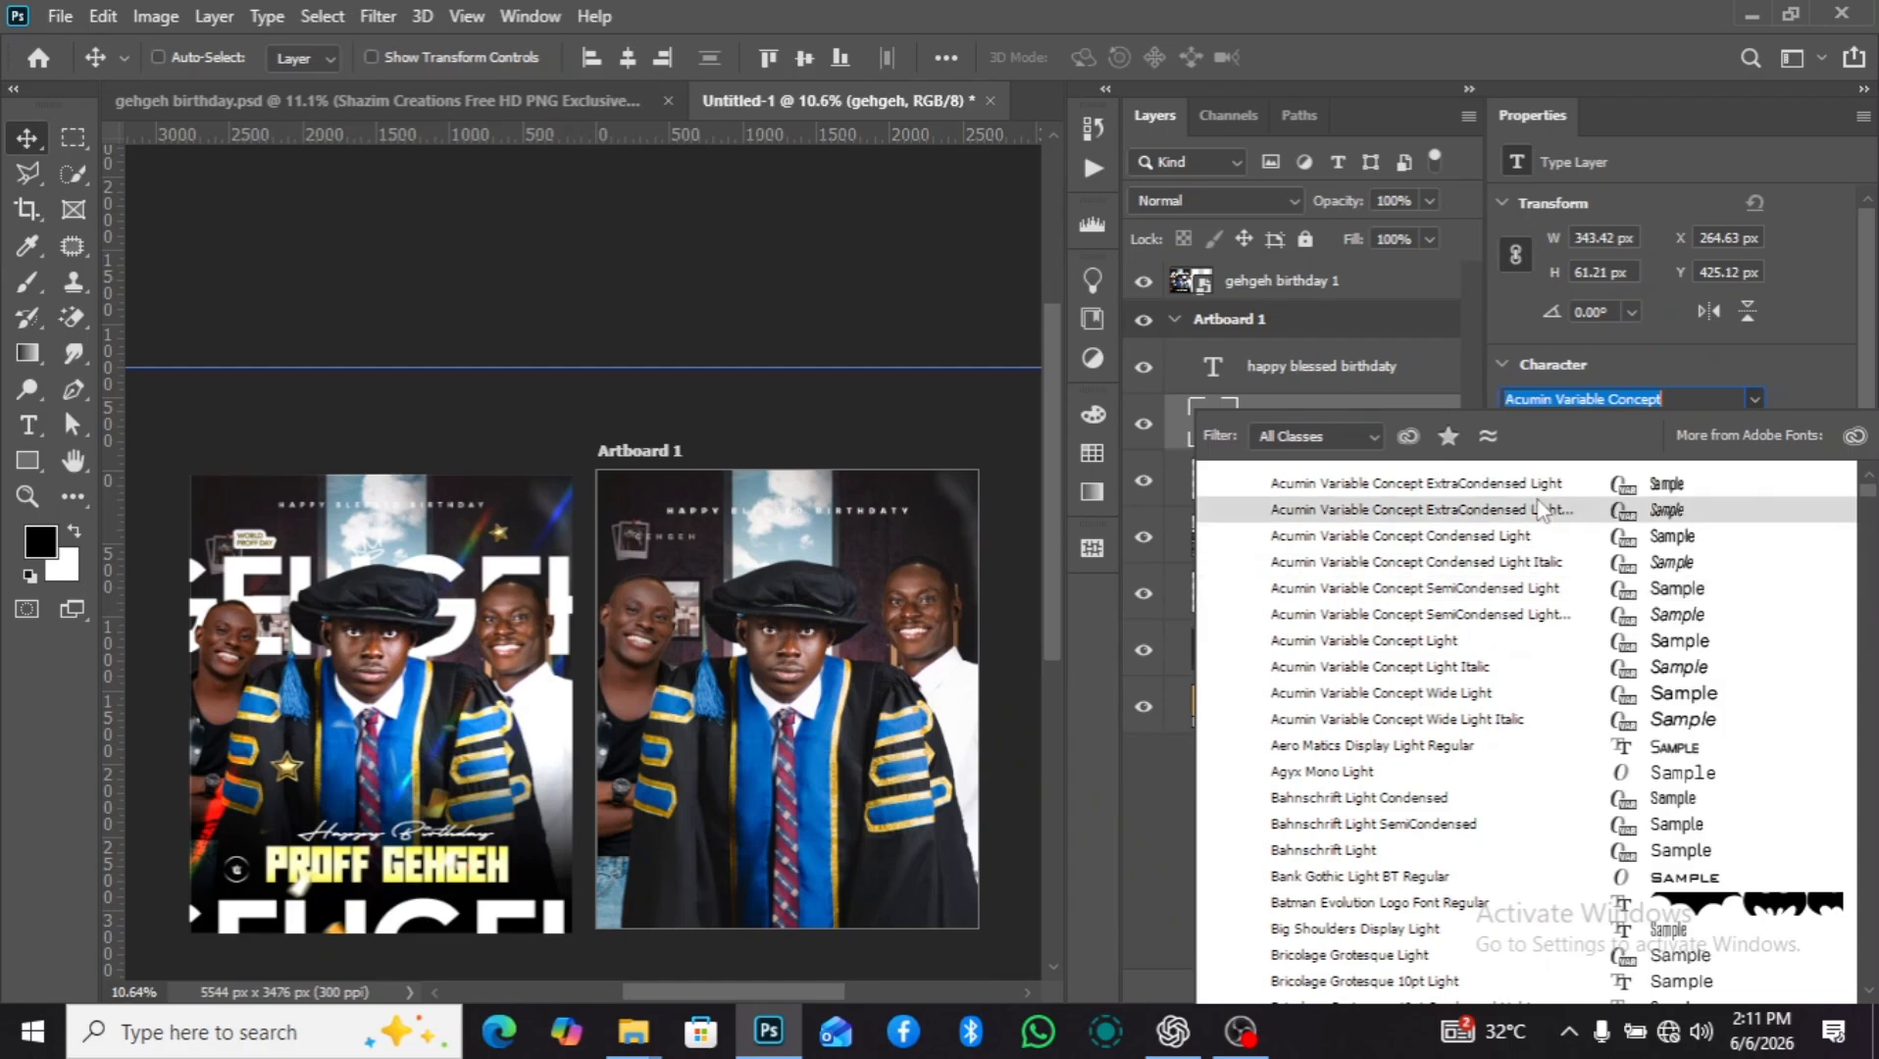
text(cal)
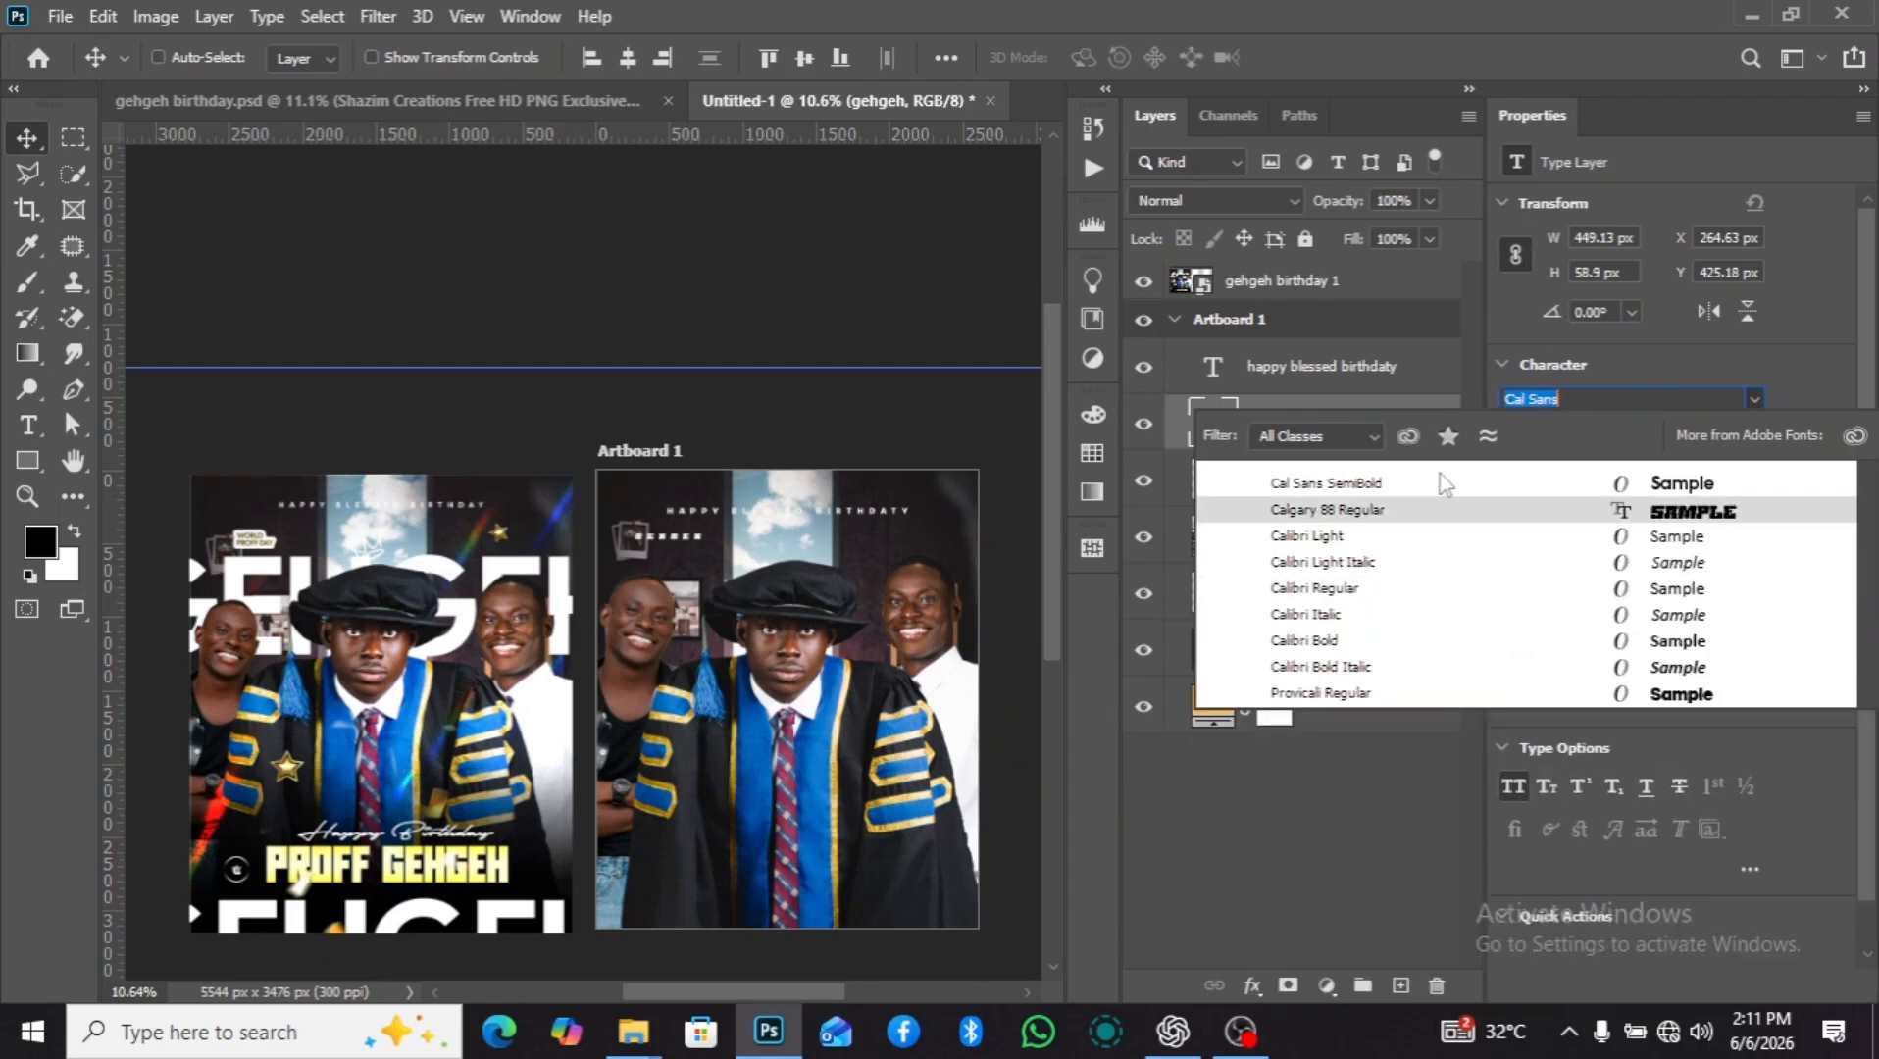
click(1423, 490)
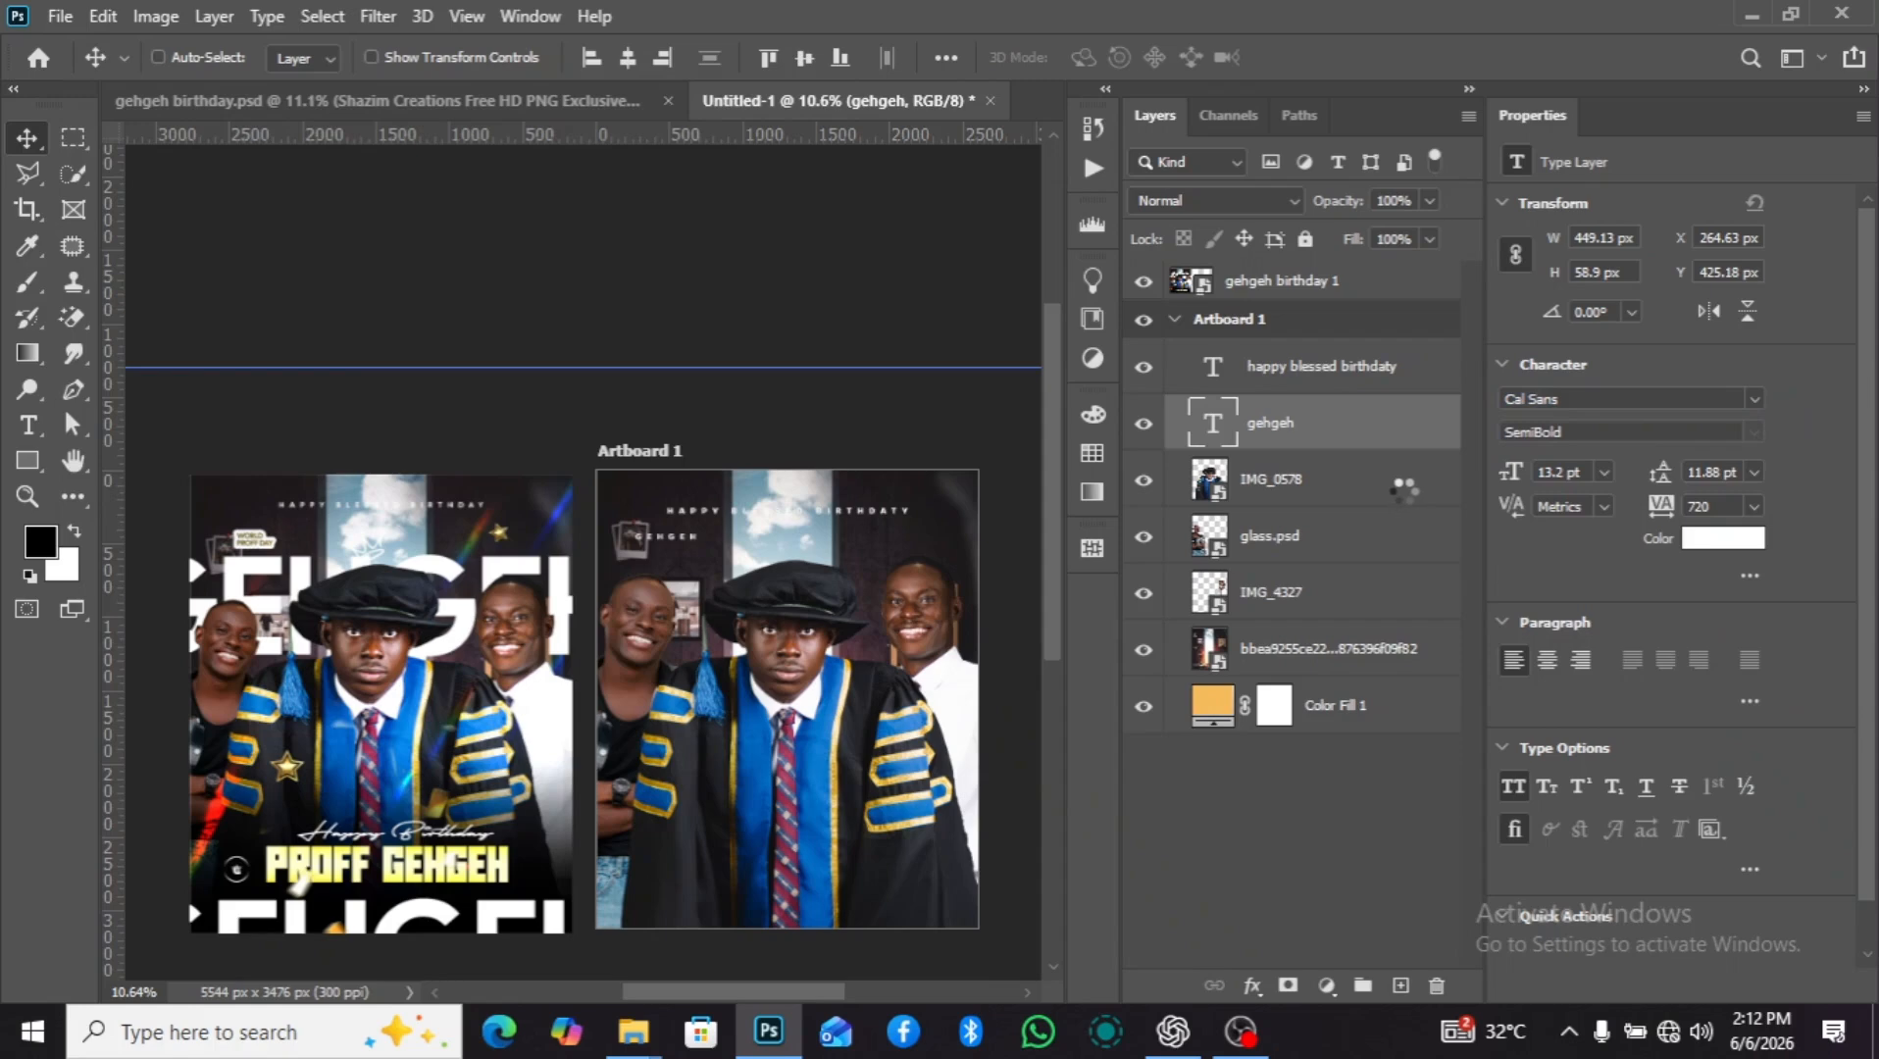
Set the "gehgeh" text's tracking to 0 and enlarge it to 235.2 pt.
click(1751, 508)
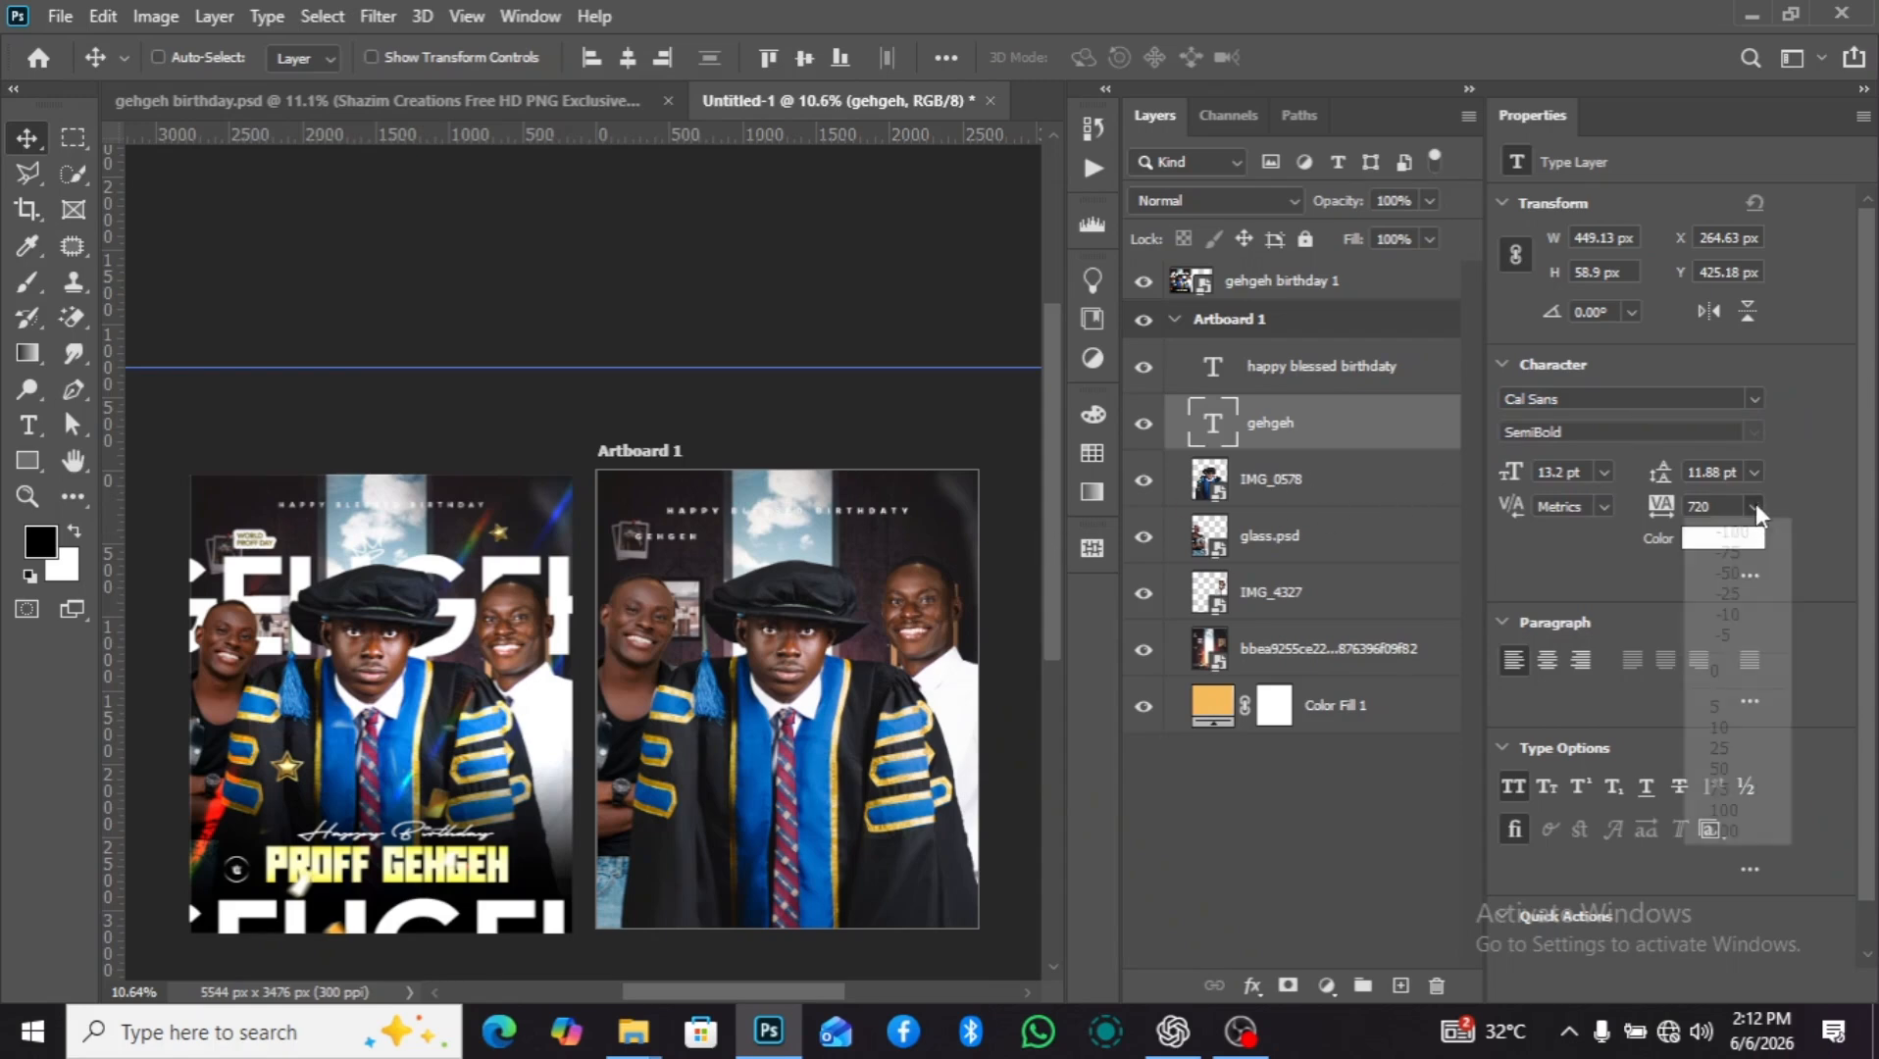
click(1728, 671)
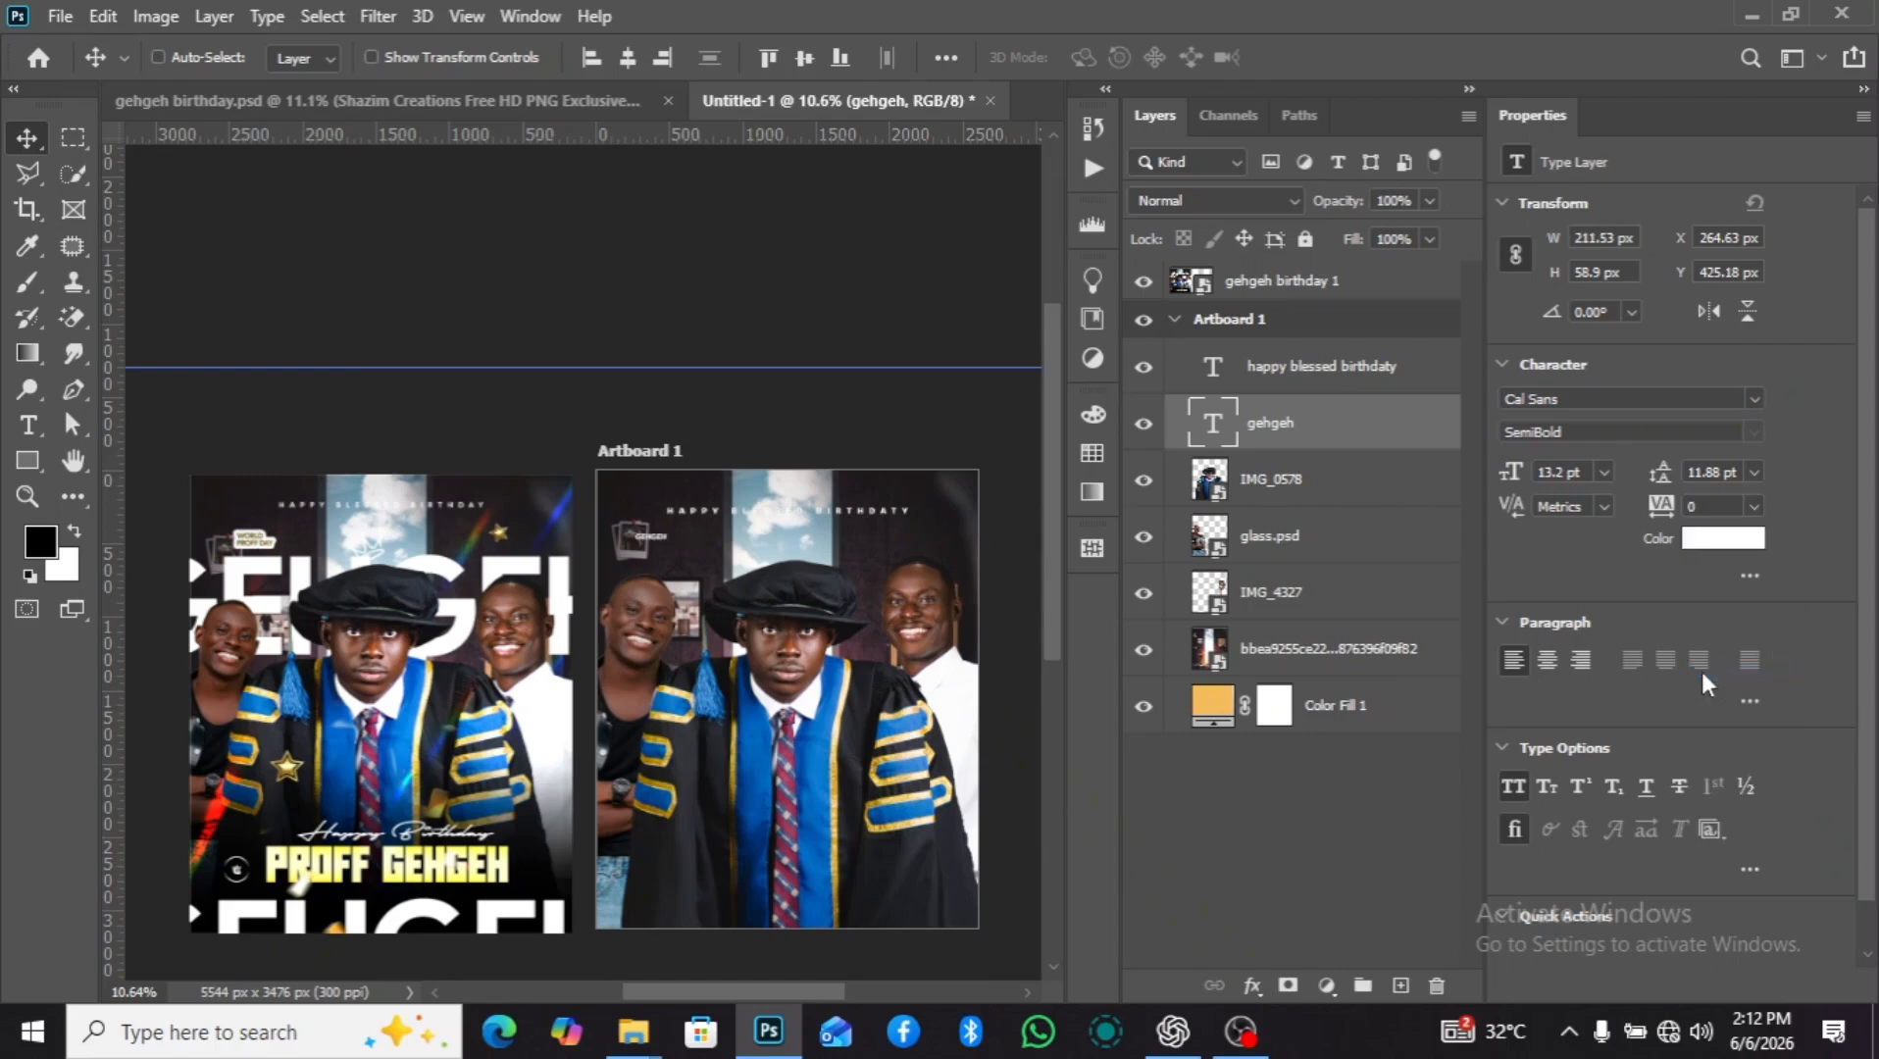
drag(1508, 468, 1735, 488)
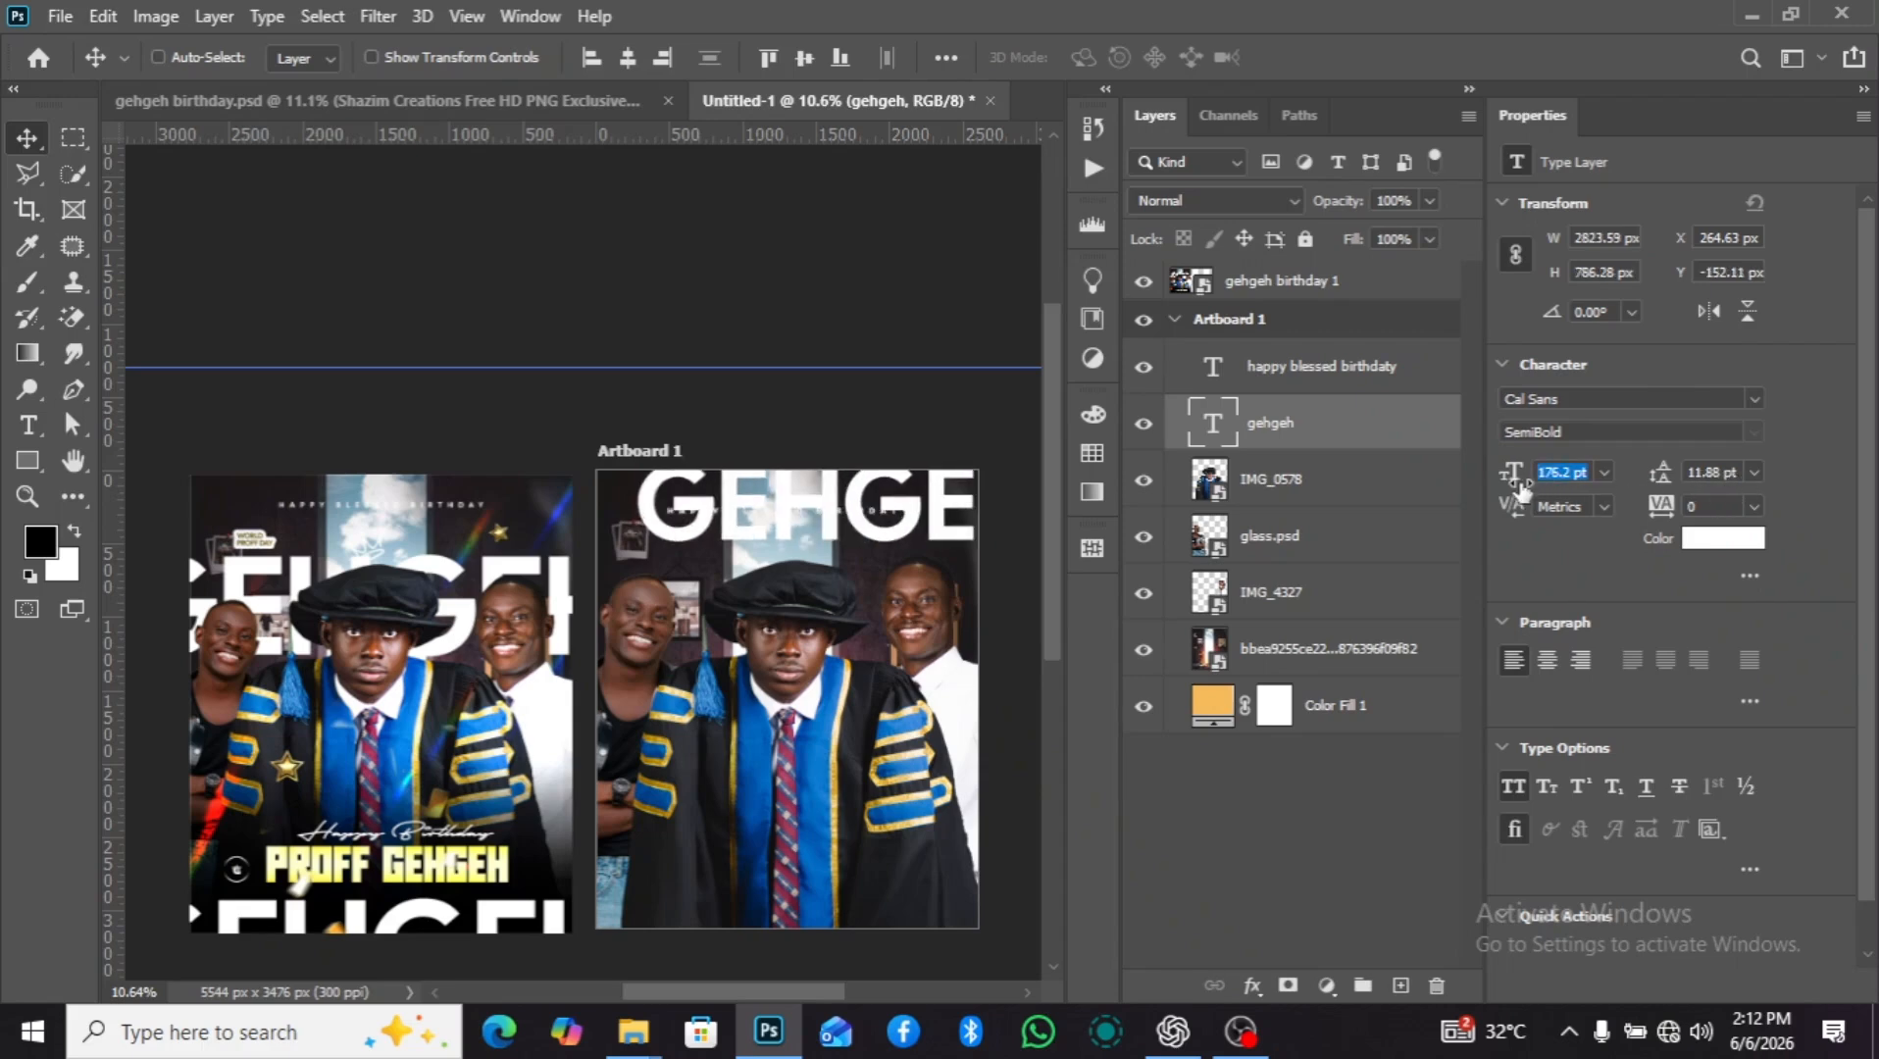
drag(1508, 479, 1584, 472)
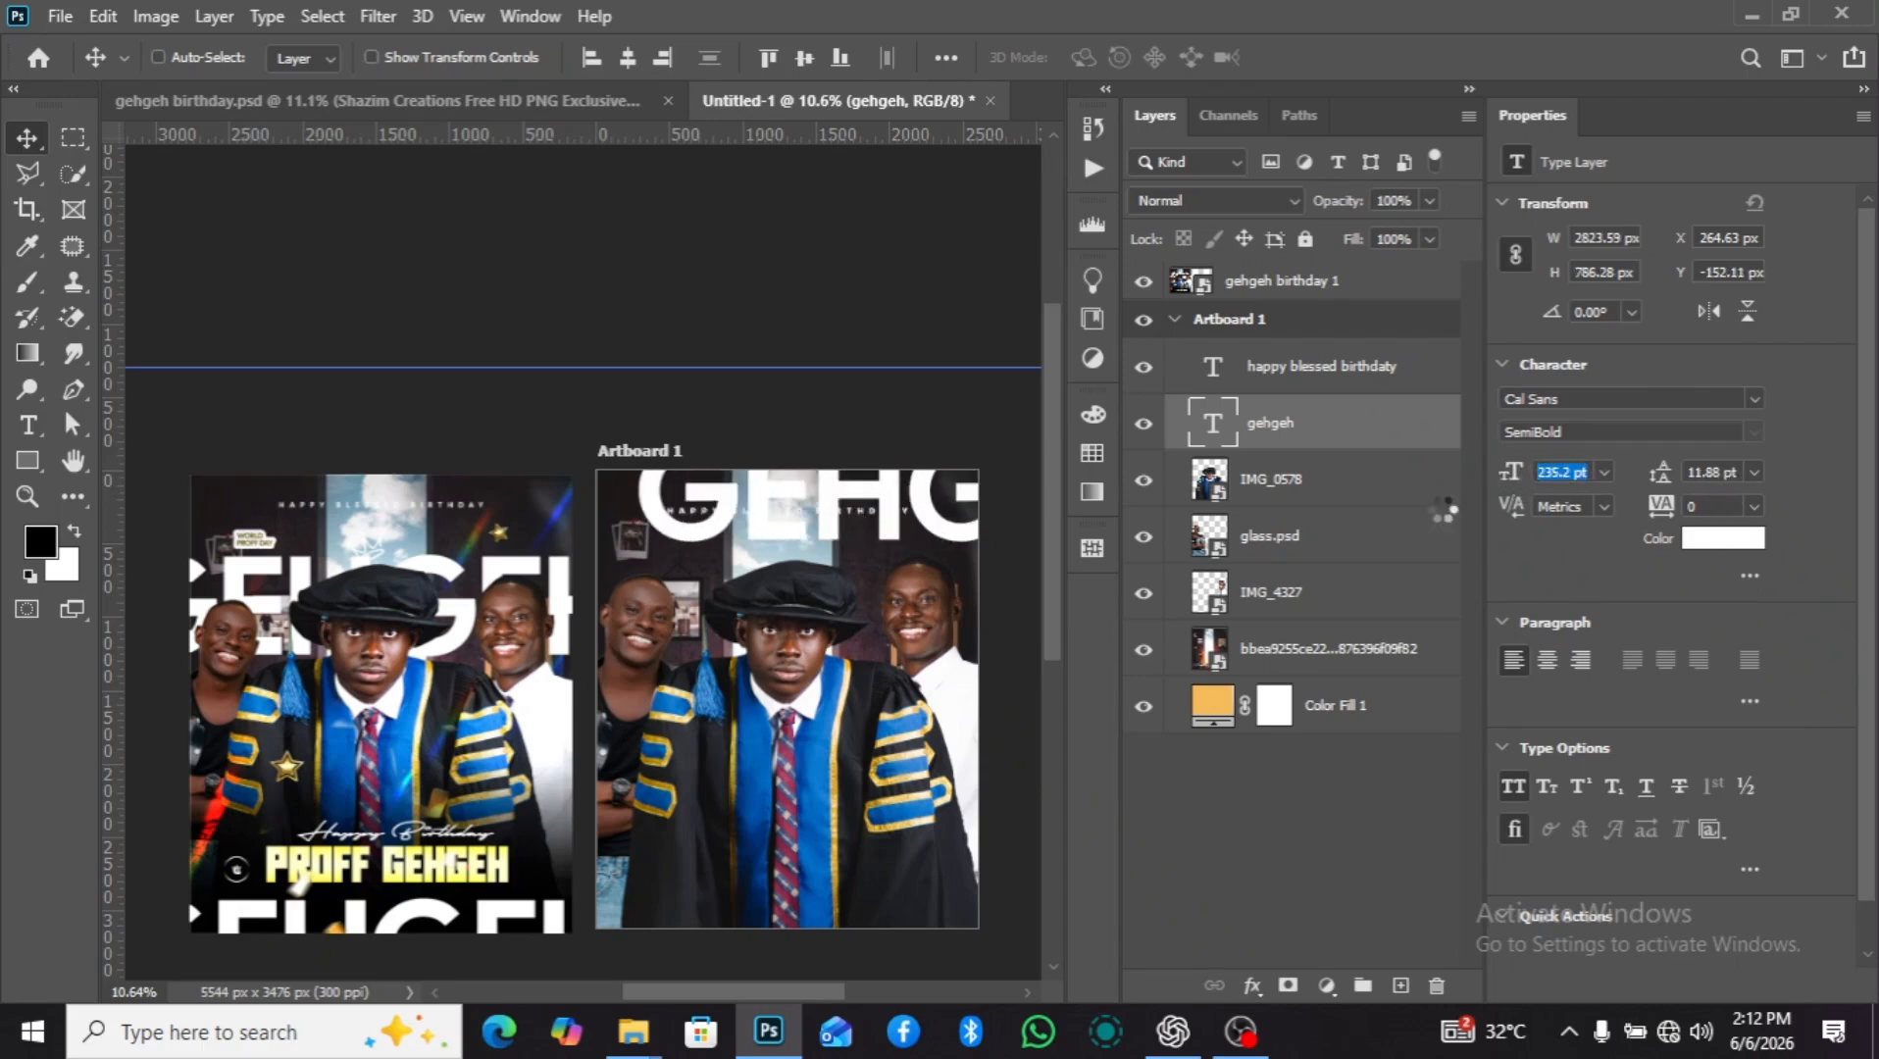
Place the "gehgeh" text at about X -489 px, Y 288 px and move its layer directly below IMG_4327.
drag(853, 554, 812, 606)
drag(1341, 433, 1323, 616)
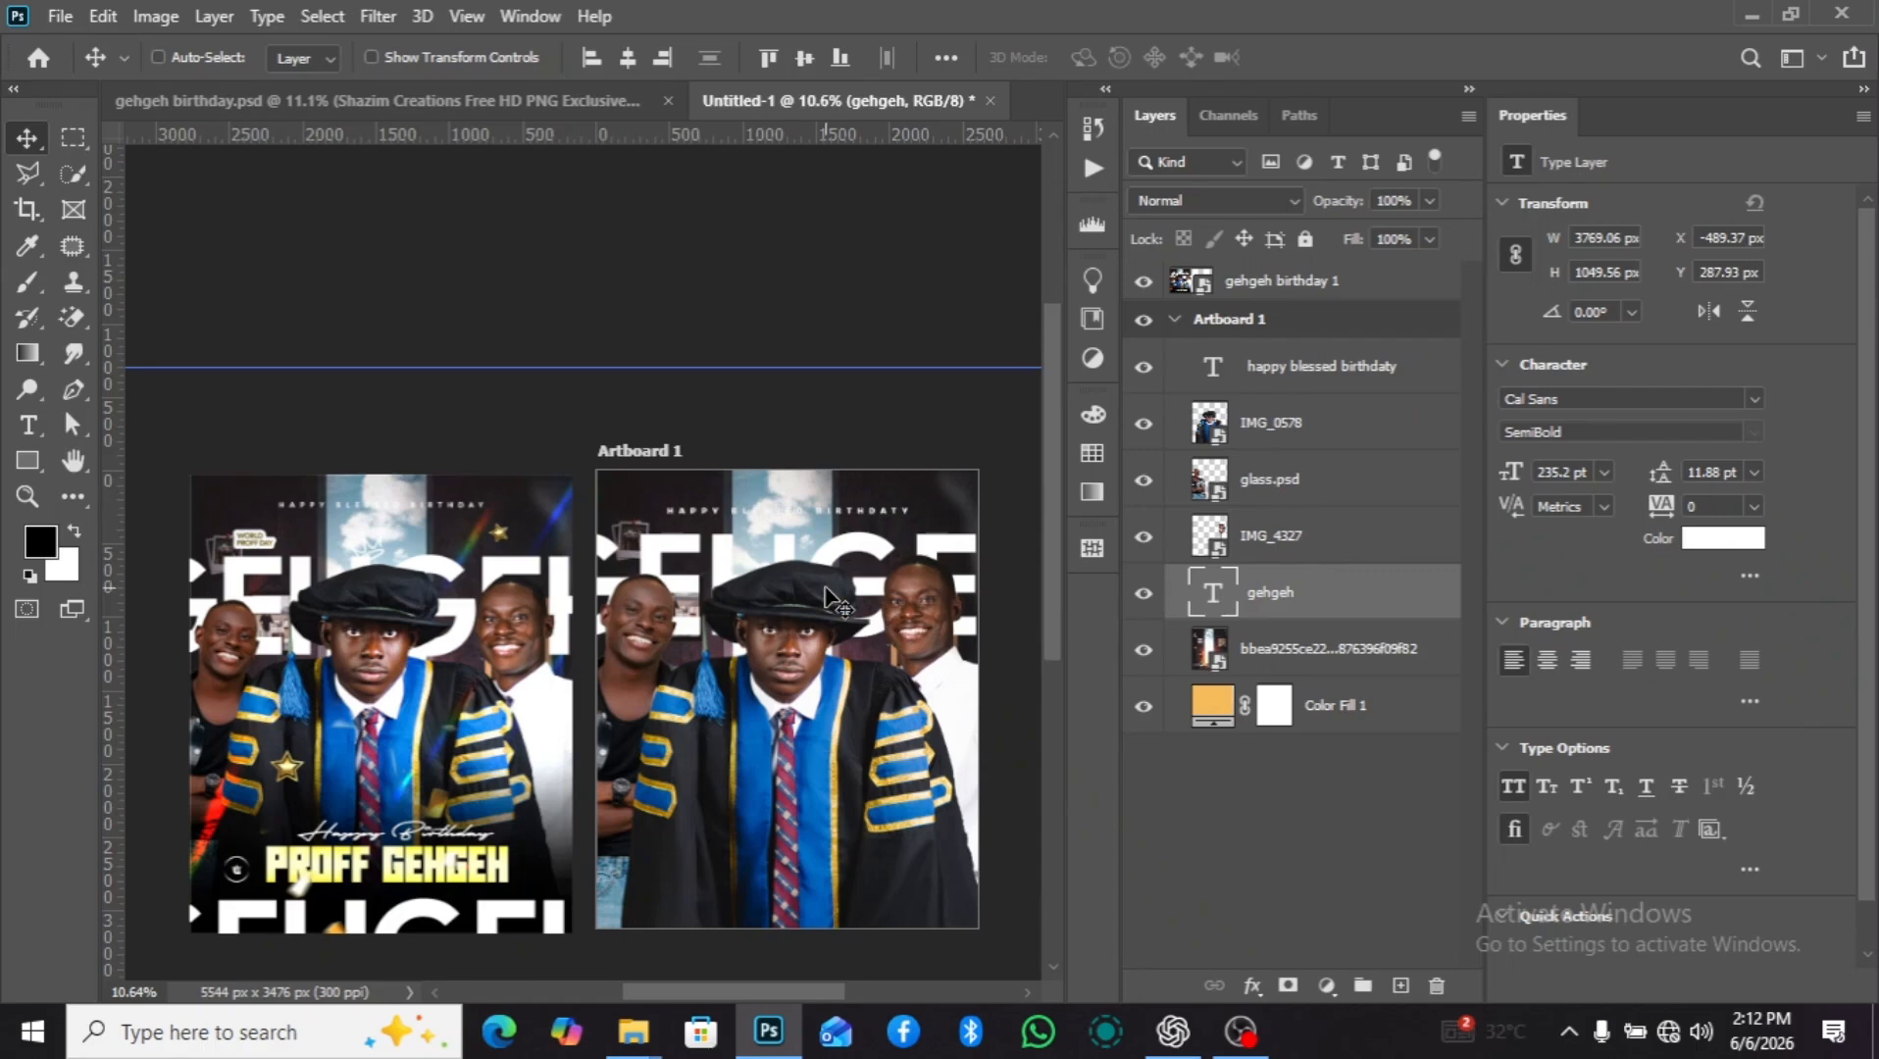
Duplicate the "gehgeh" text above the "happy blessed birthdaty" layer and place the copy at about X -439 px, Y 2695 px.
scroll(823, 598, down, 1)
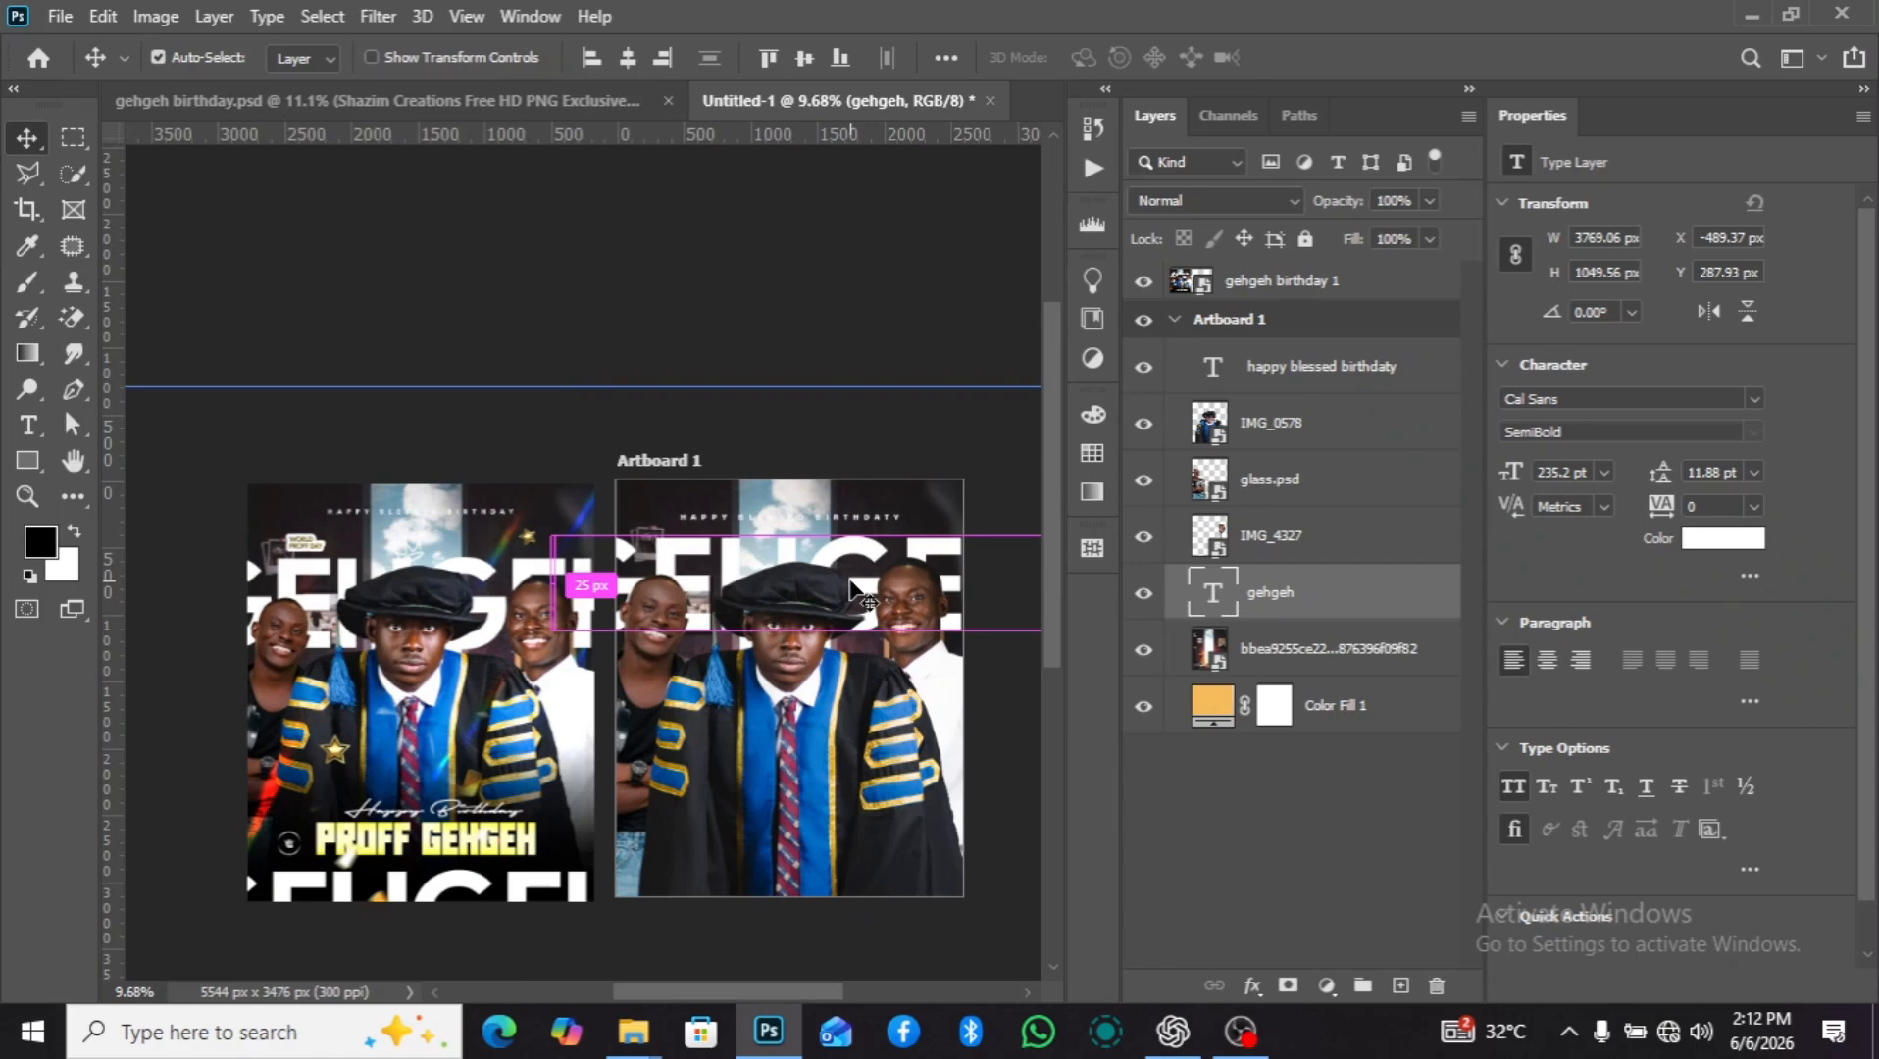
key(ctrl+j)
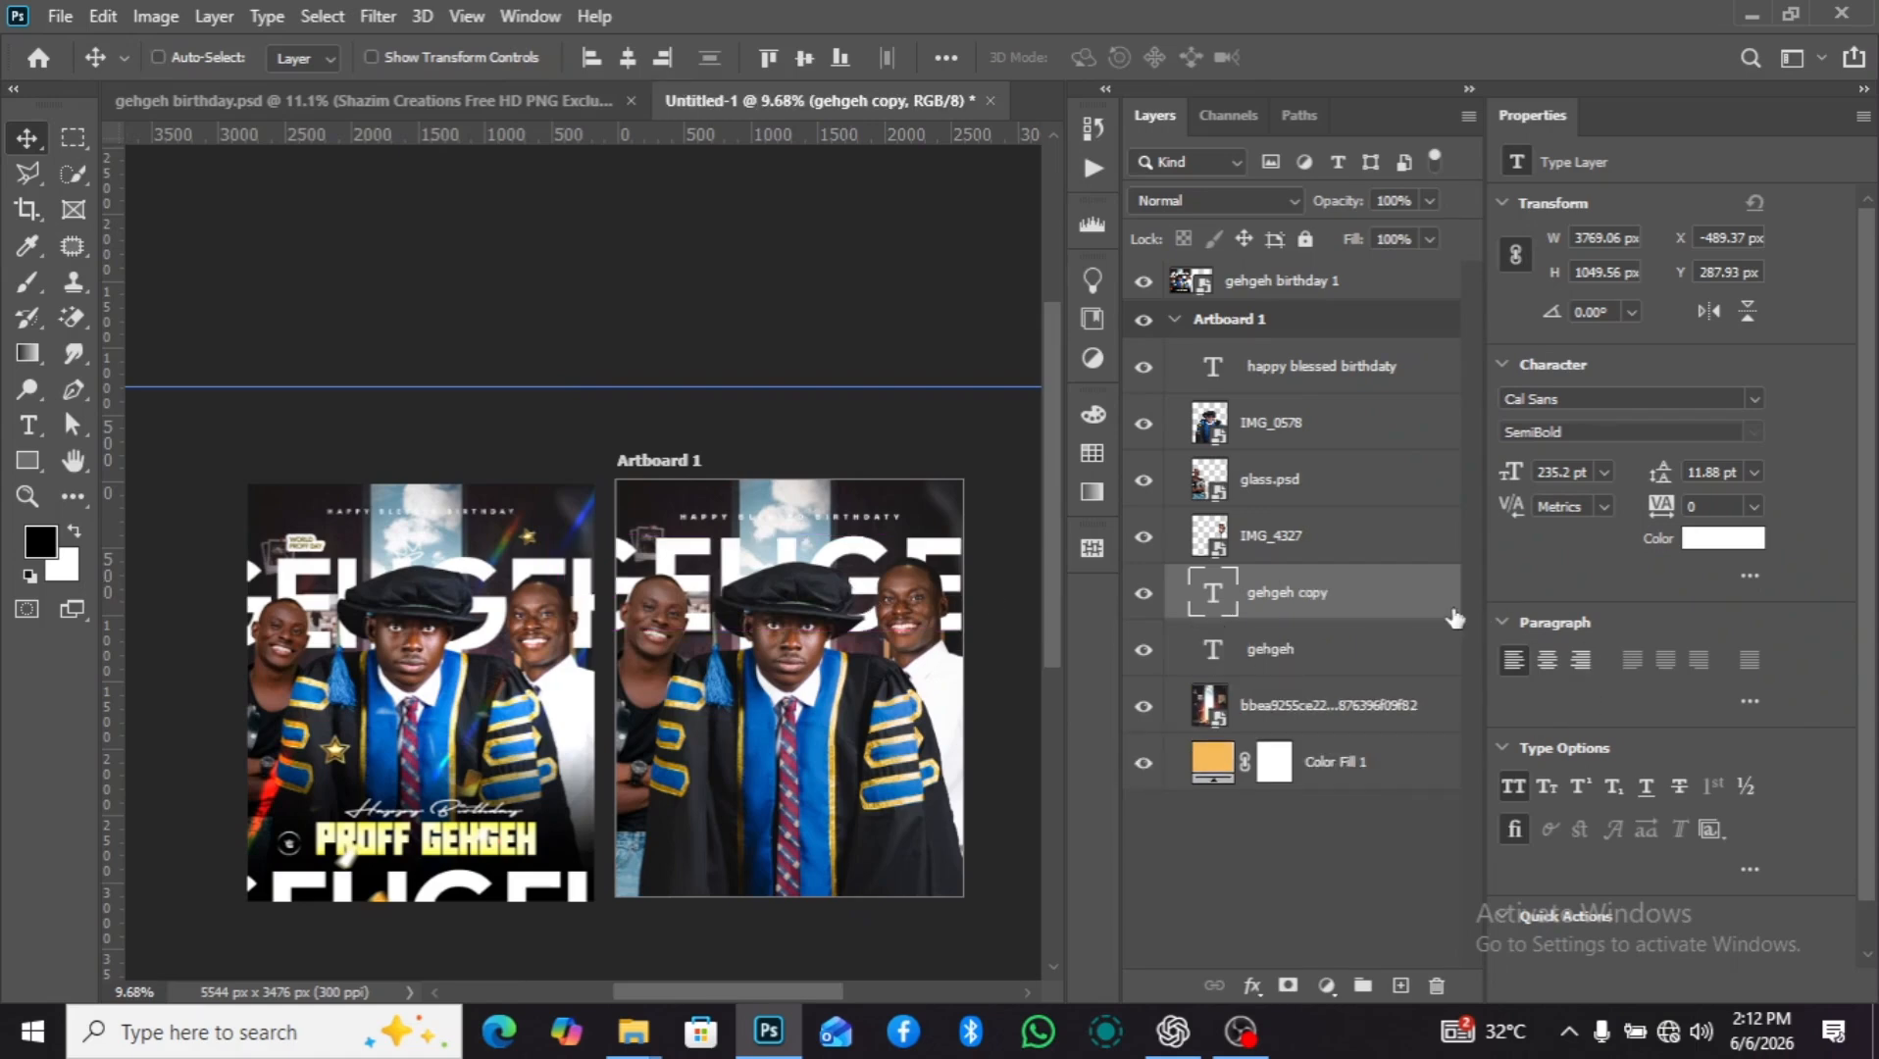
drag(1454, 617, 1441, 355)
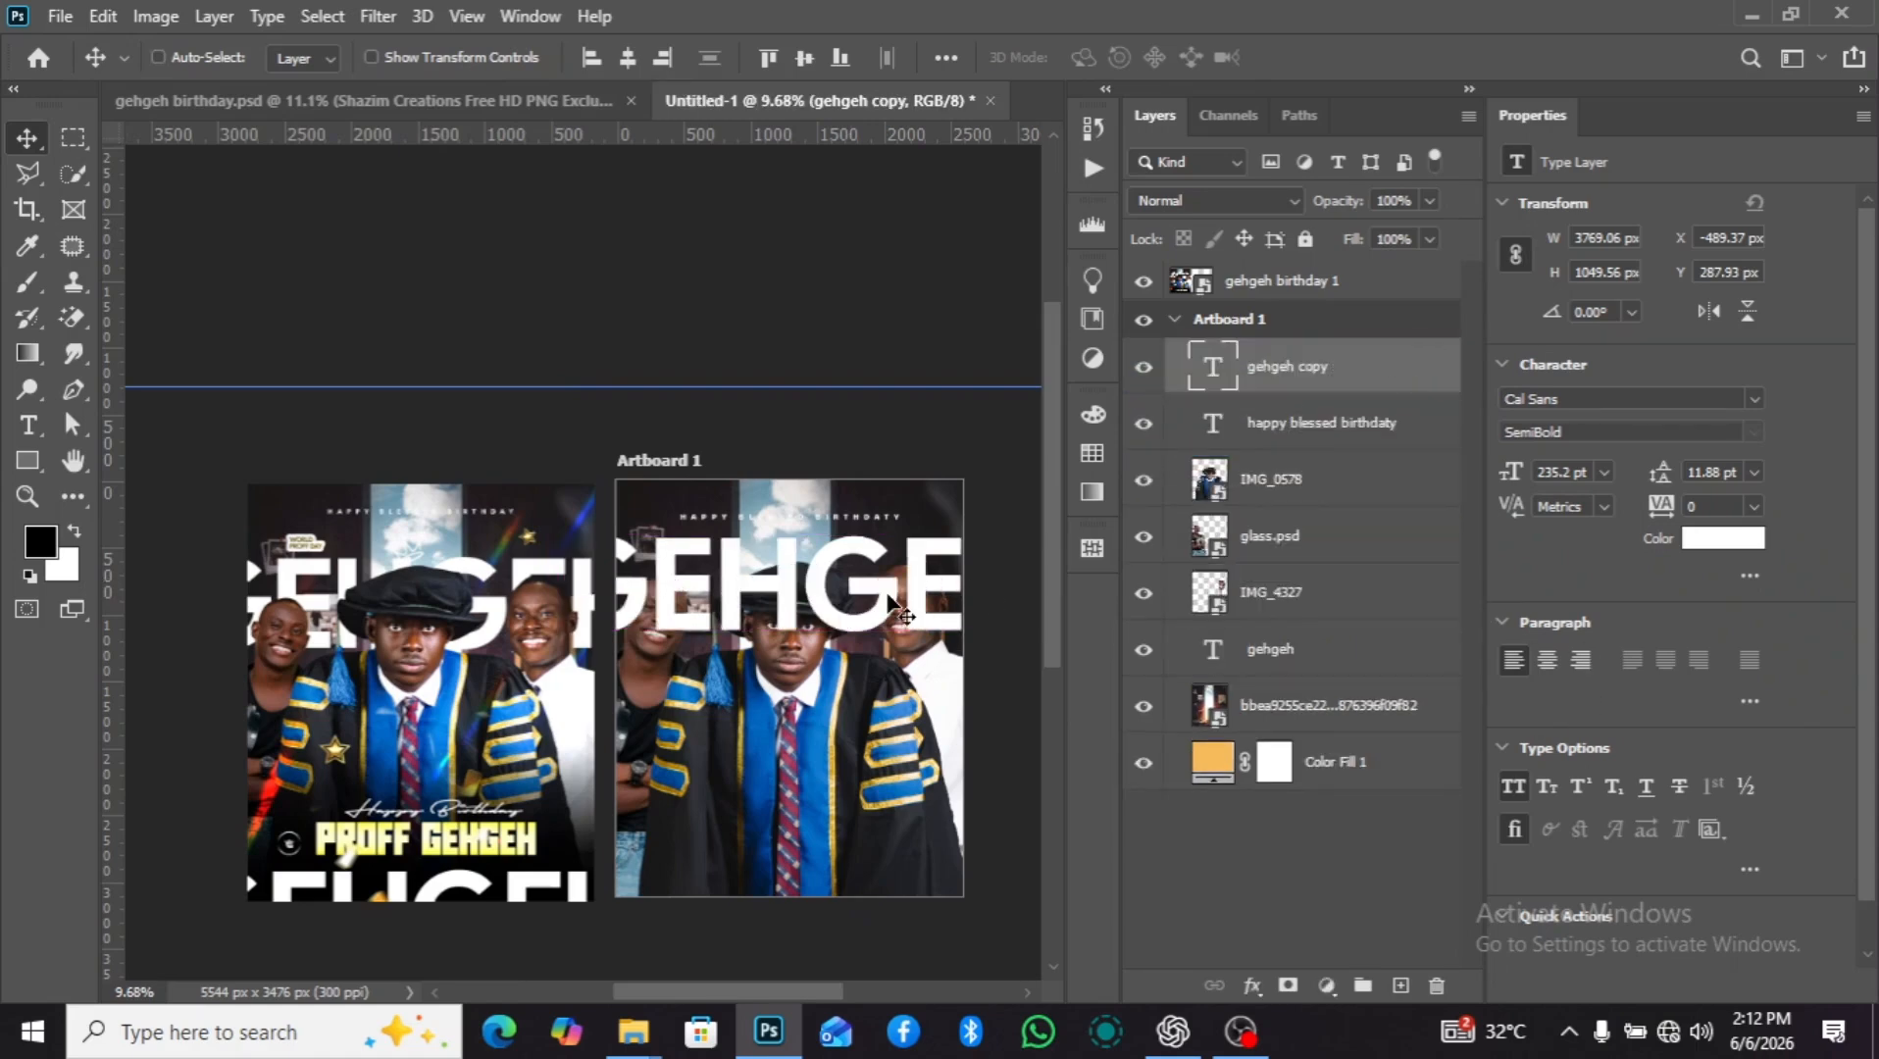
drag(842, 602, 835, 914)
scroll(907, 731, up, 1)
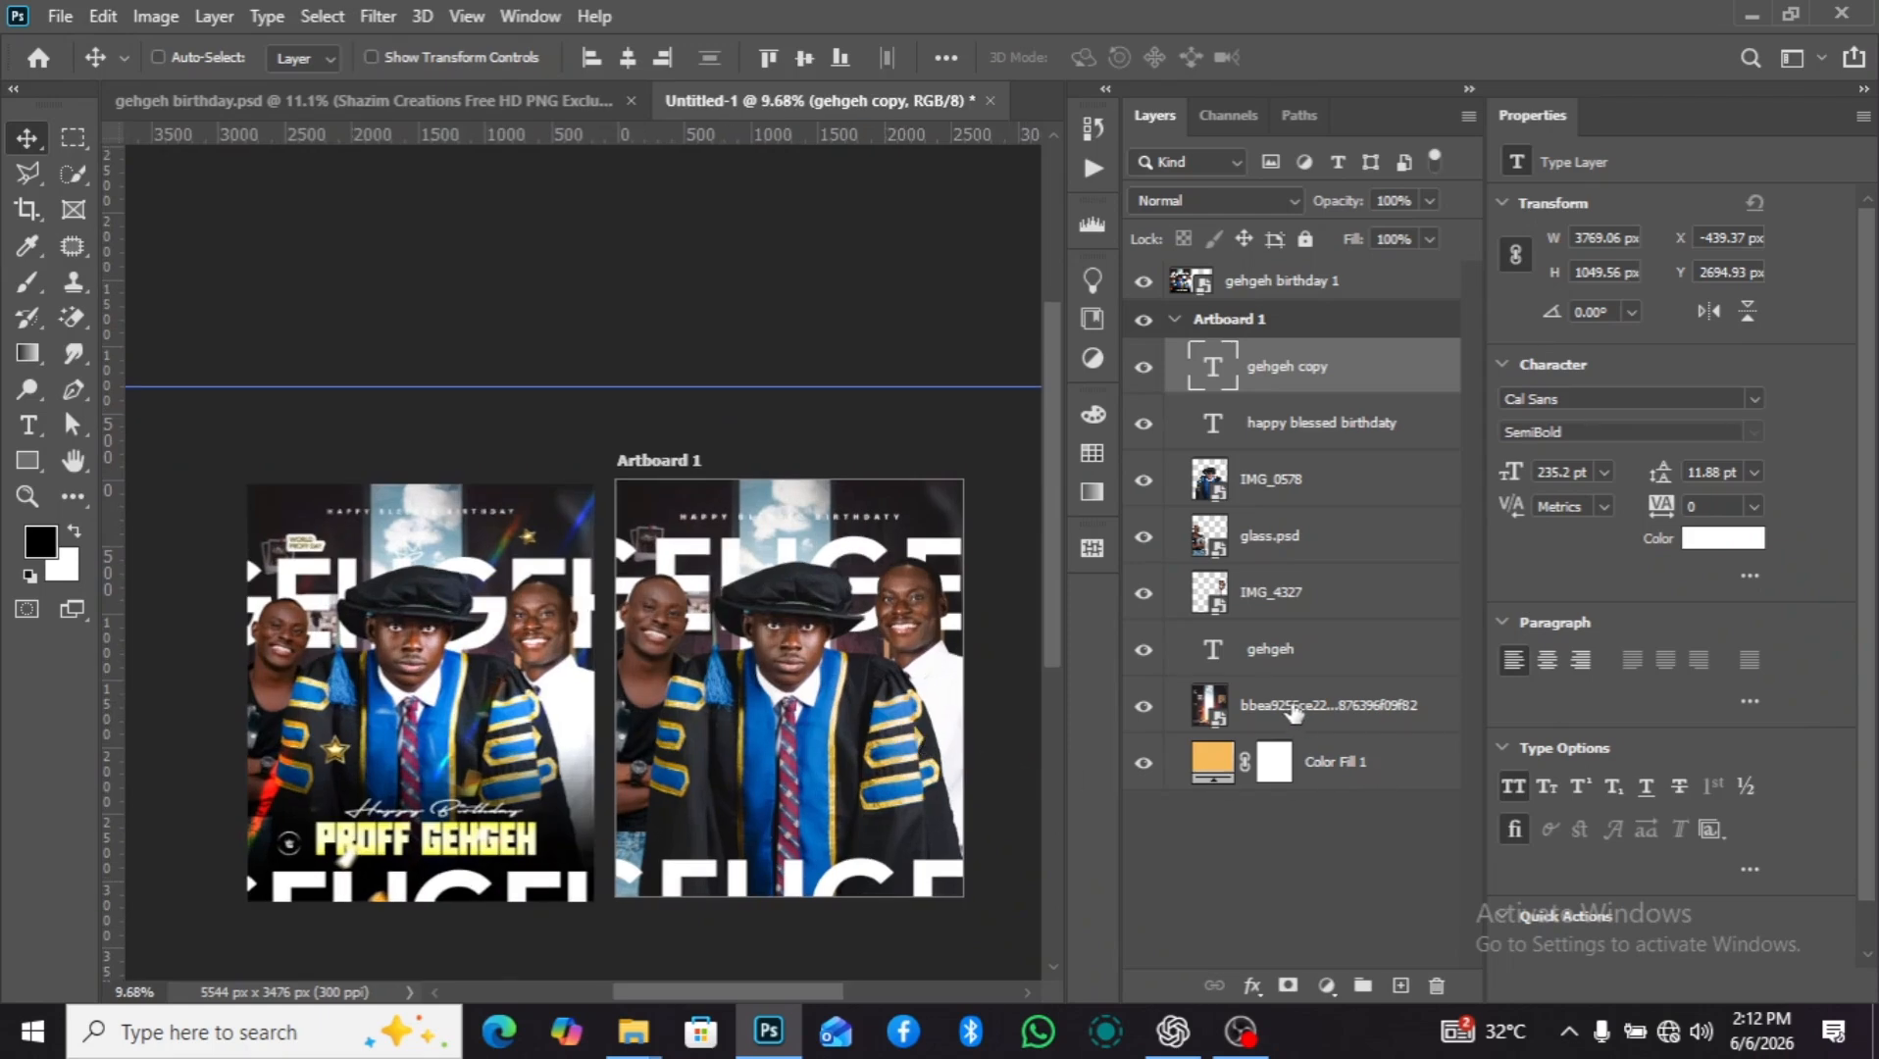
Try black-to-transparent gradients on a new layer directly above the background photo, fading upward over about 2759 px.
click(1294, 712)
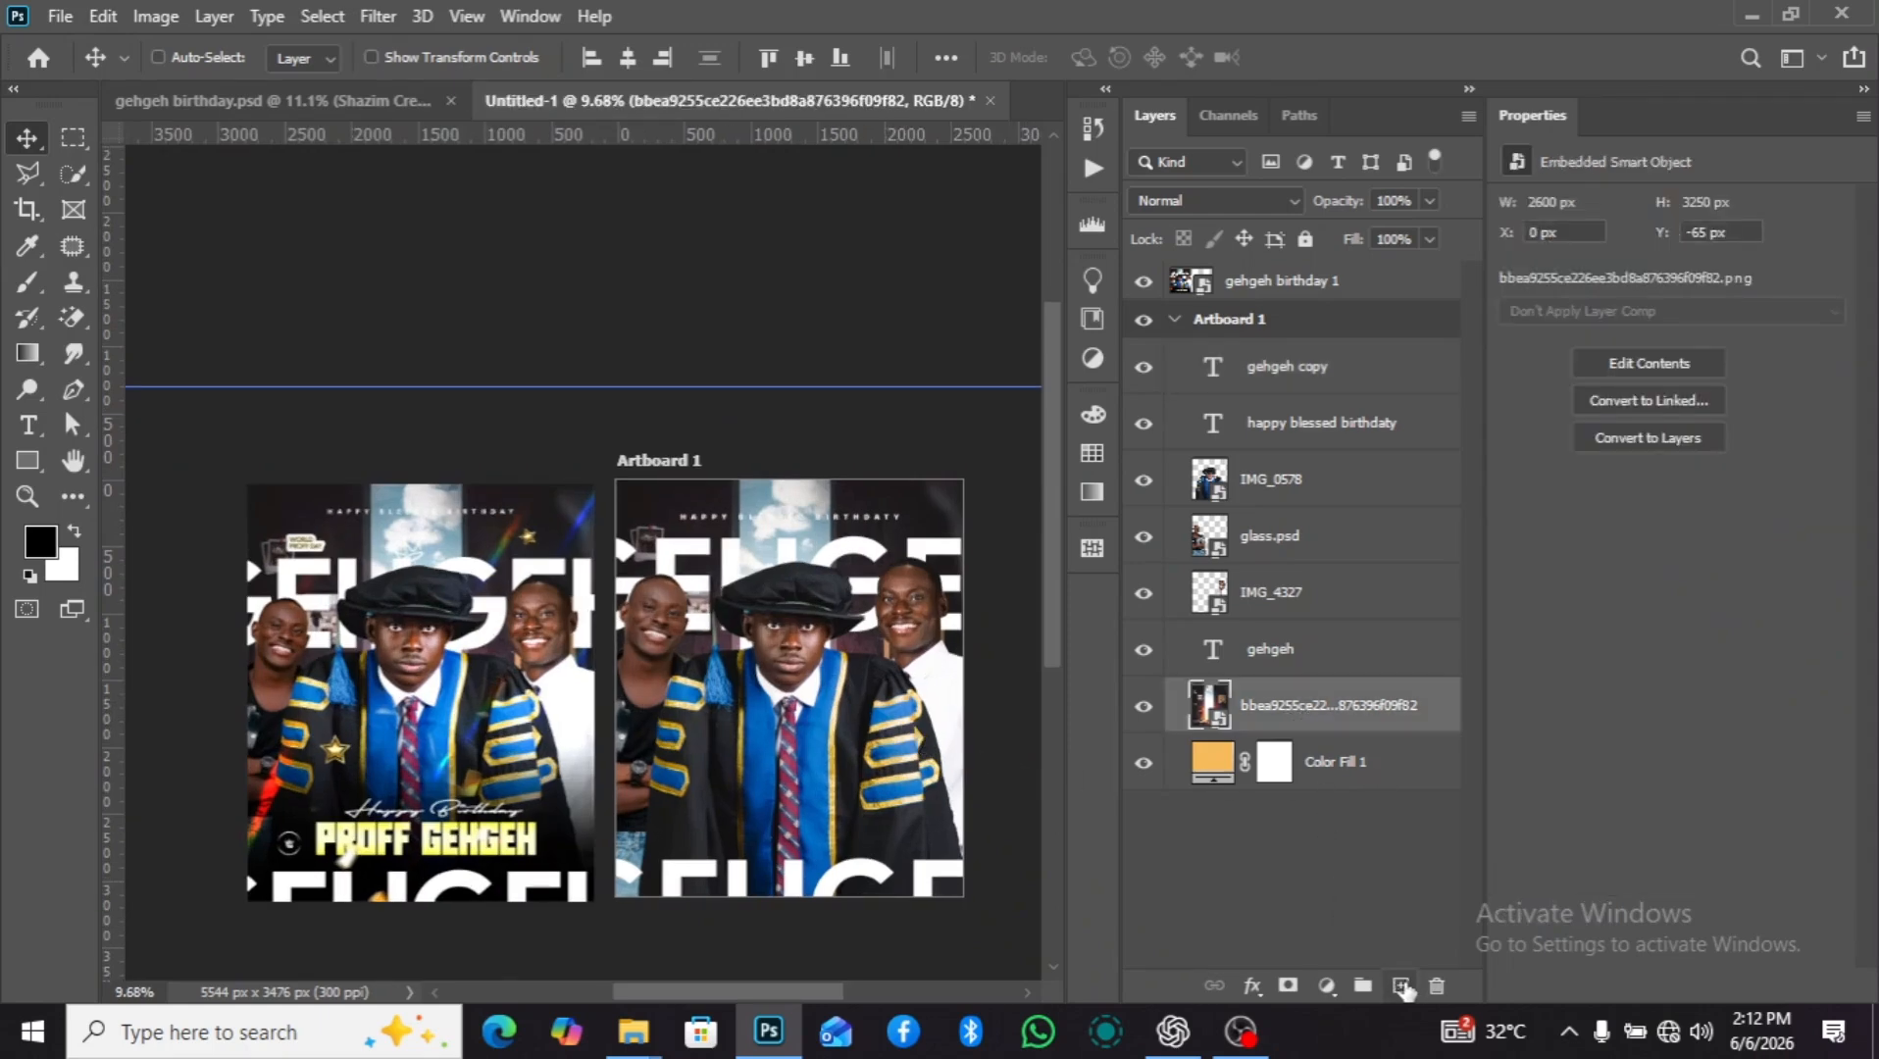
click(1400, 985)
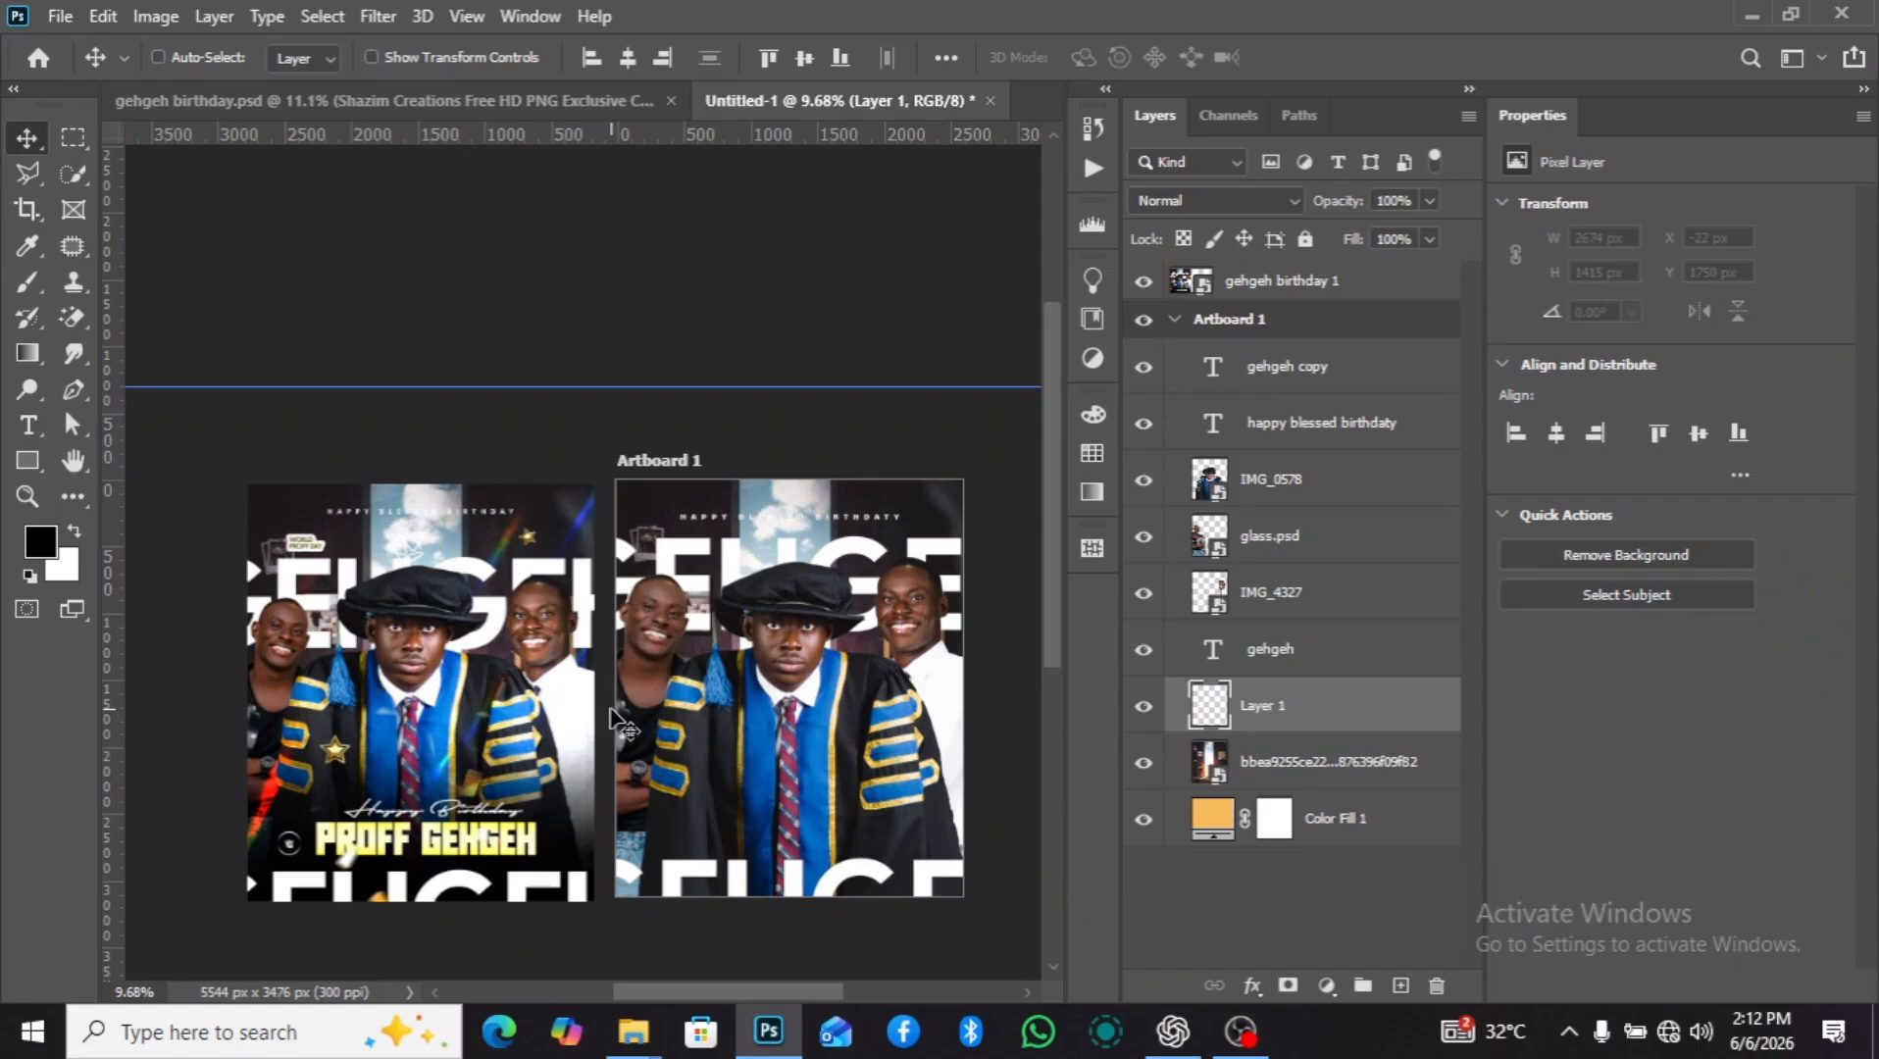
key(g)
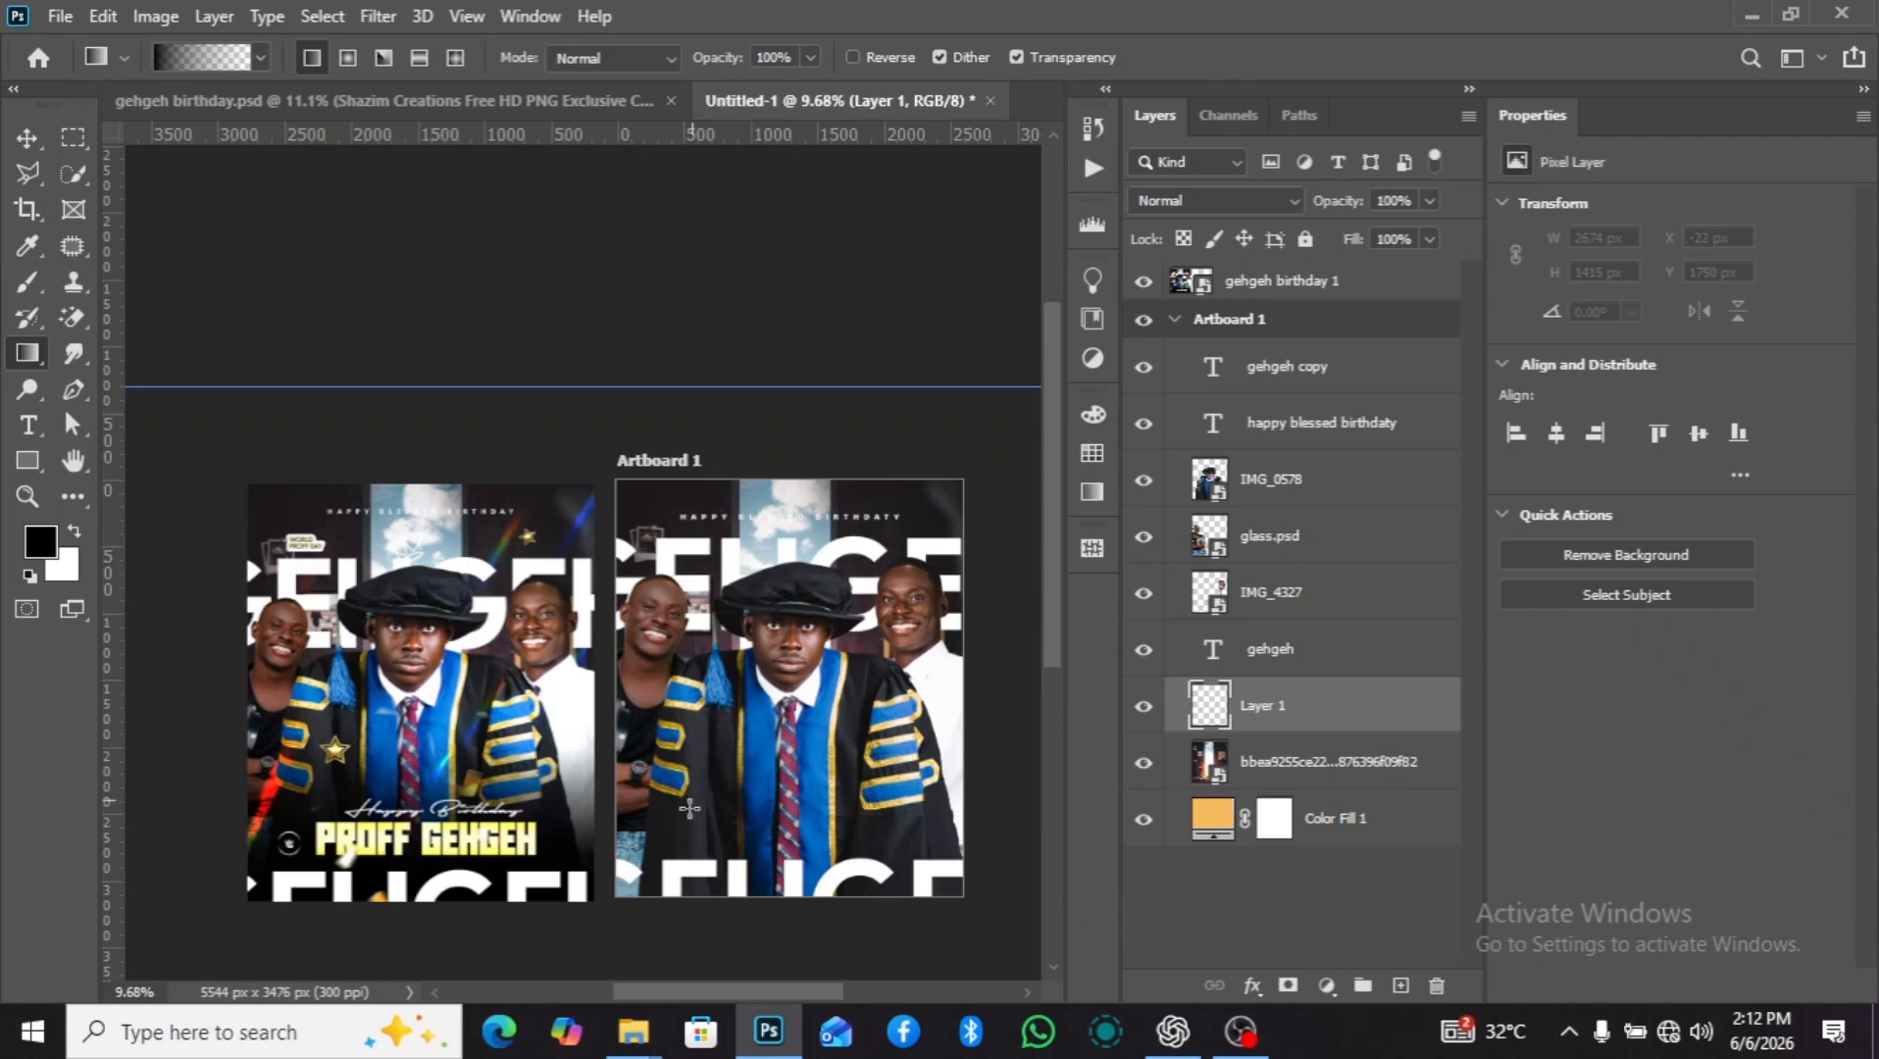
scroll(742, 927, down, 1)
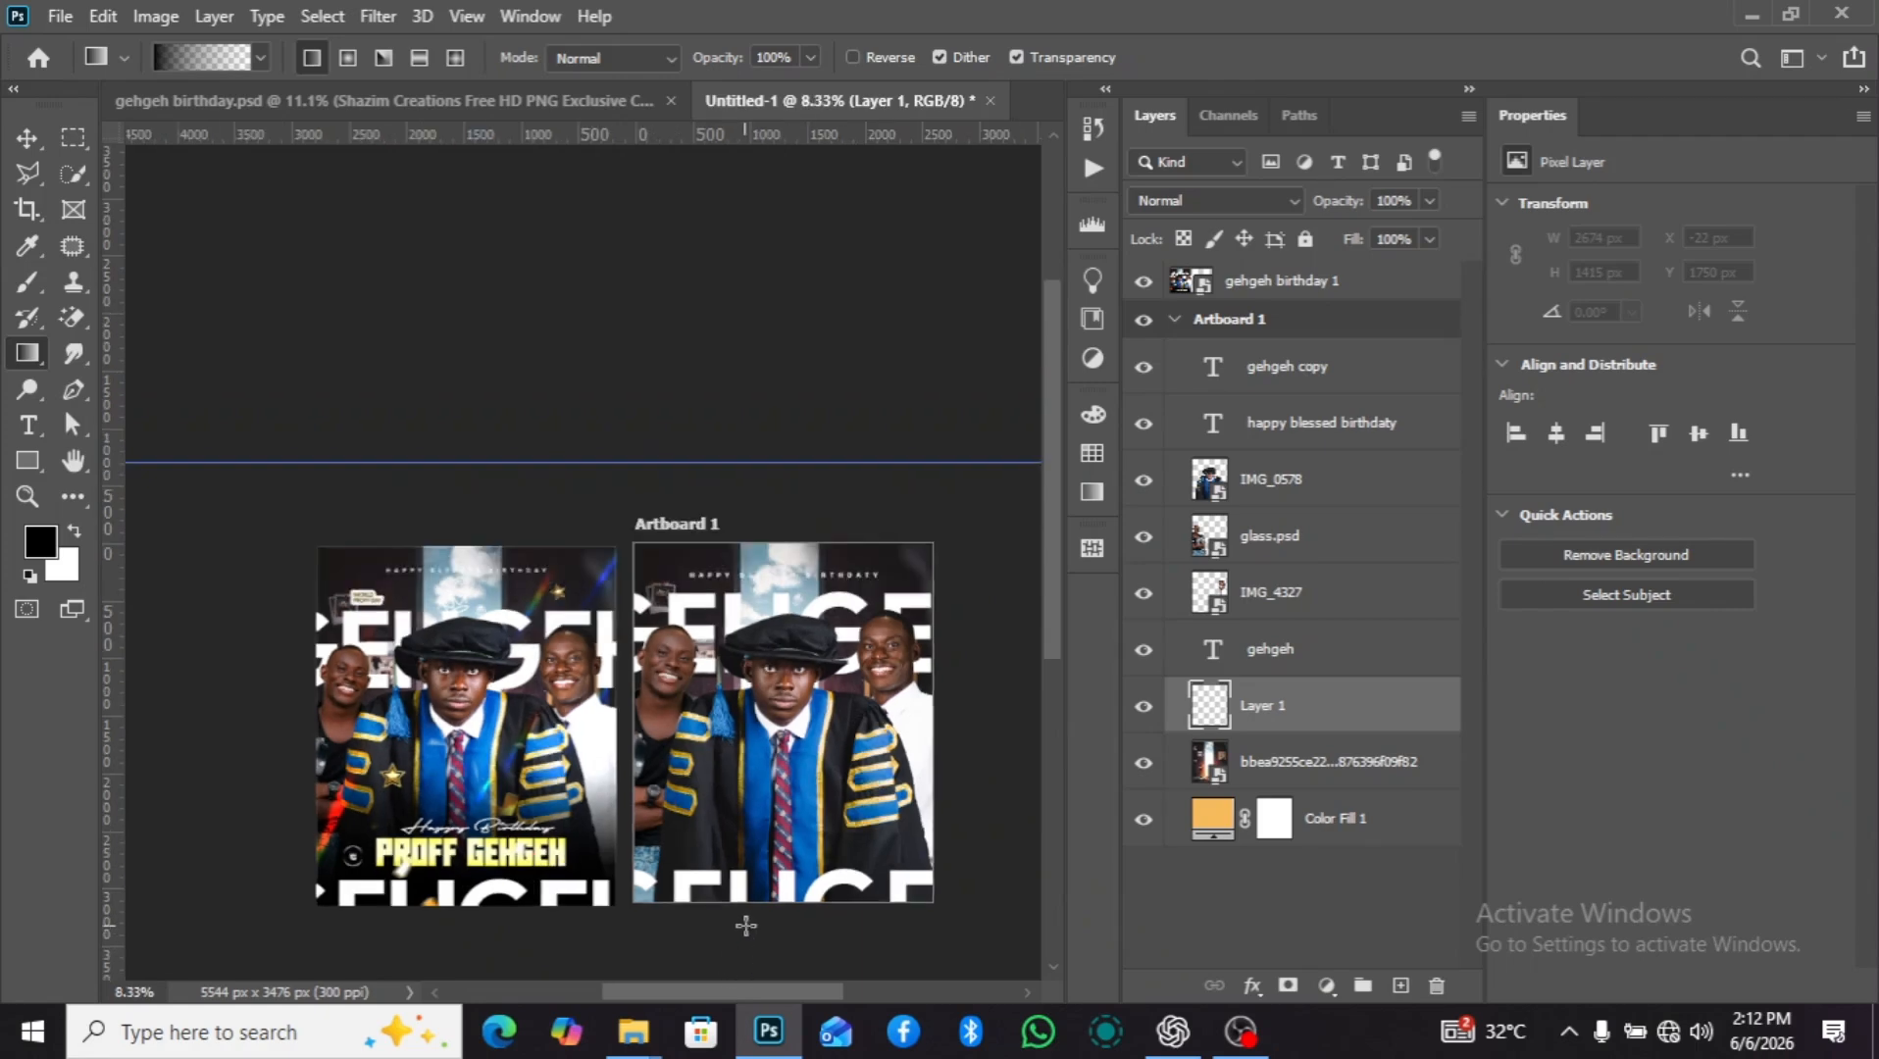
drag(1053, 631, 1045, 696)
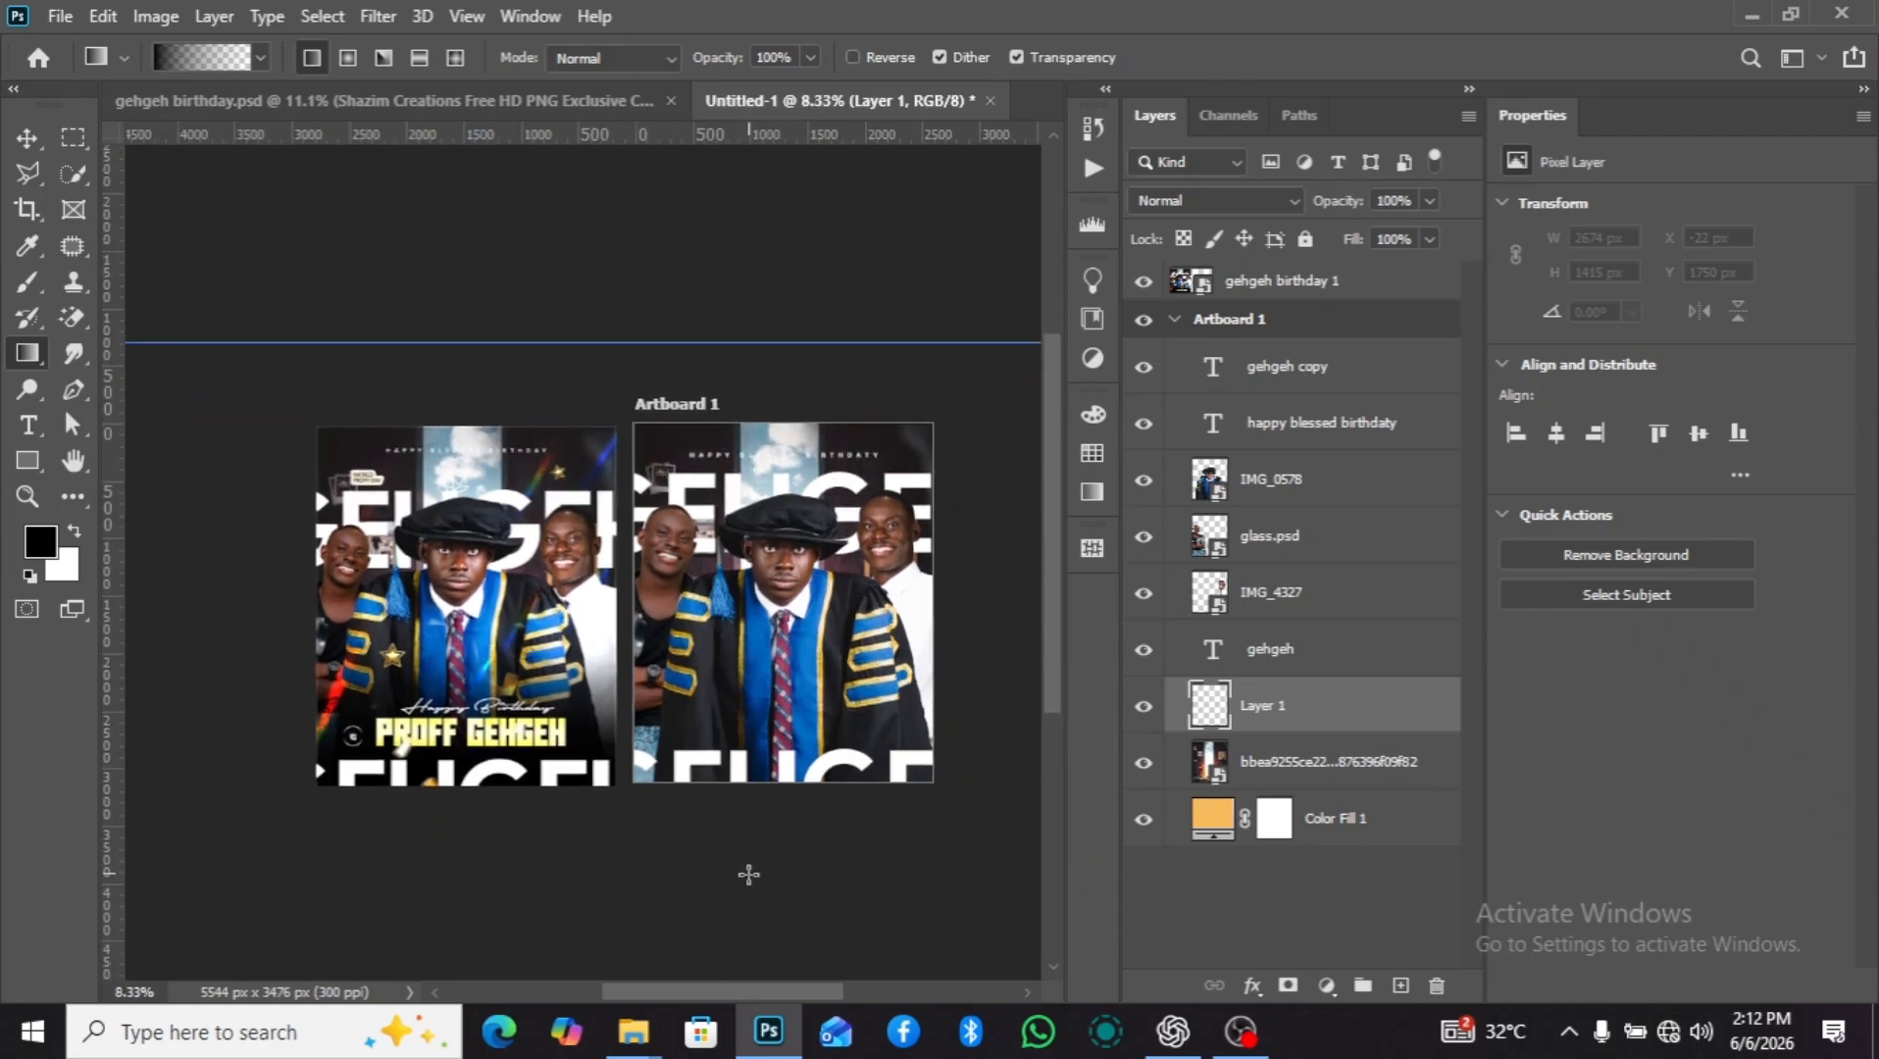
drag(746, 885, 762, 797)
drag(774, 734, 759, 799)
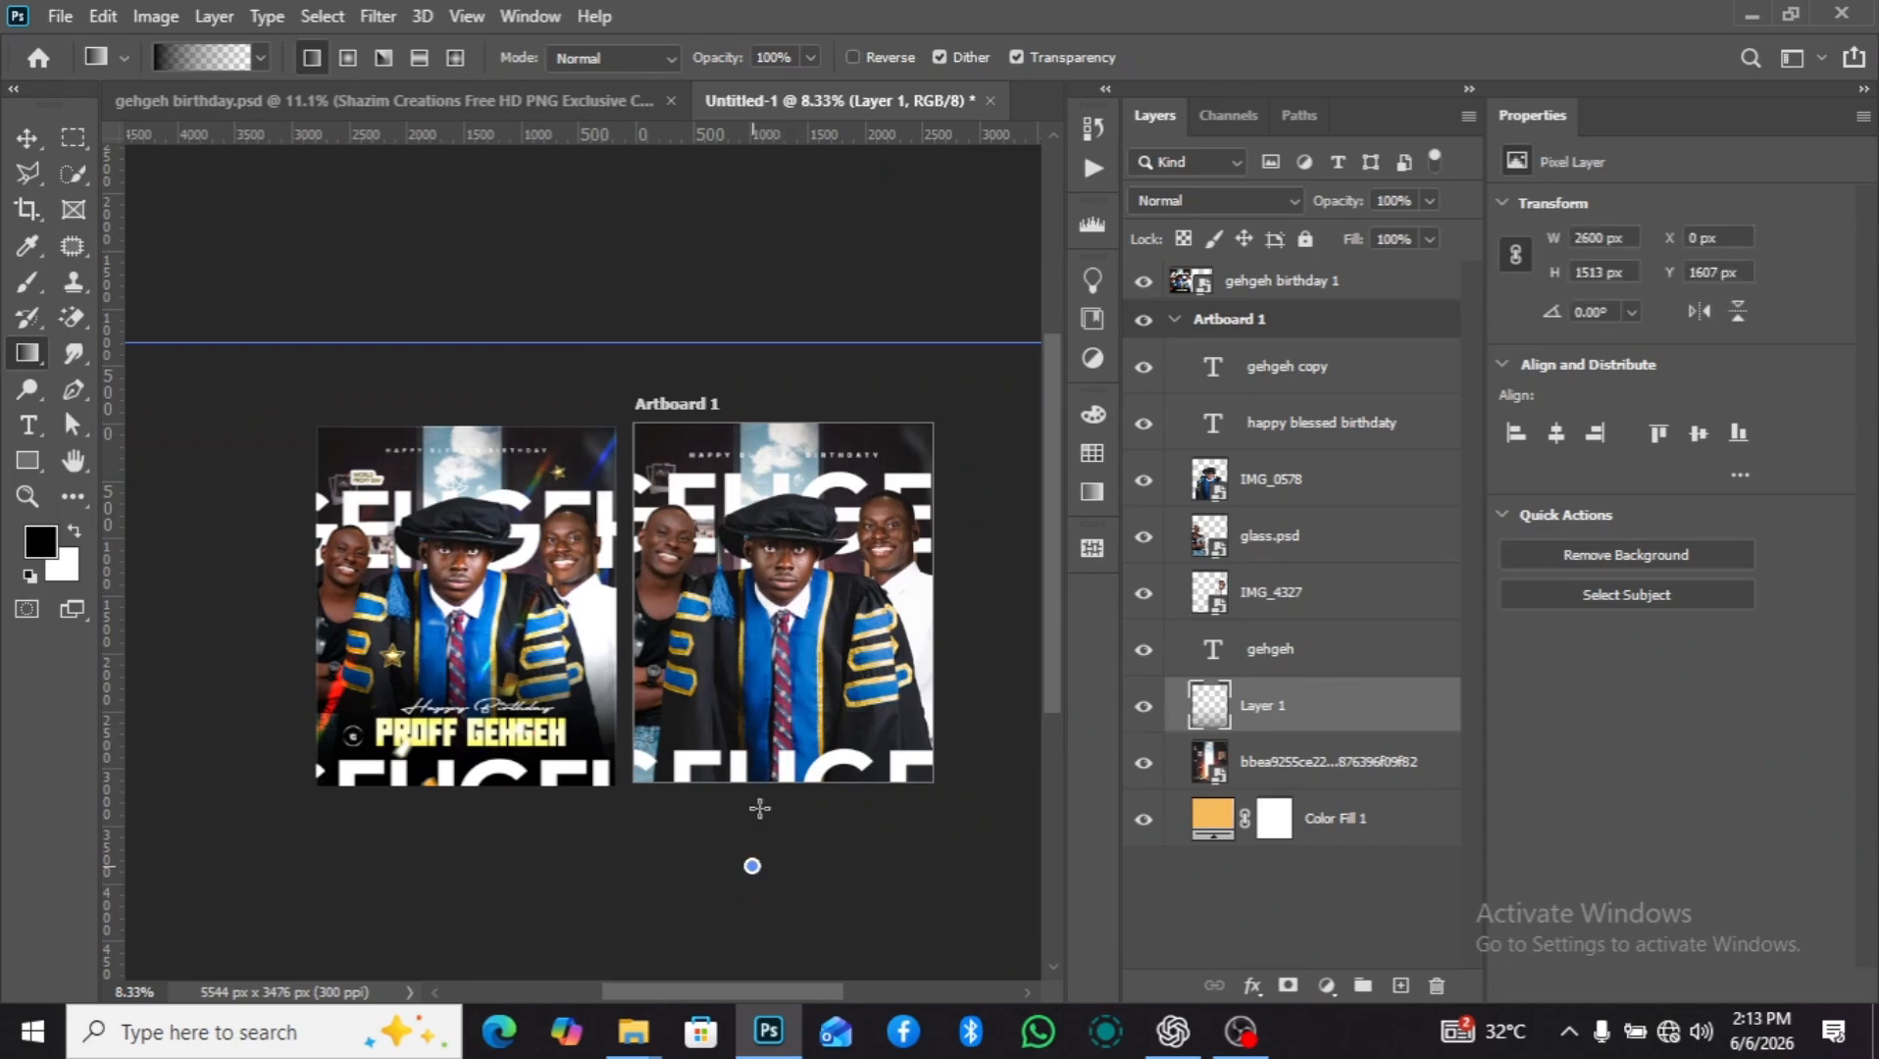
drag(752, 866, 789, 590)
drag(767, 869, 802, 514)
drag(763, 804, 833, 467)
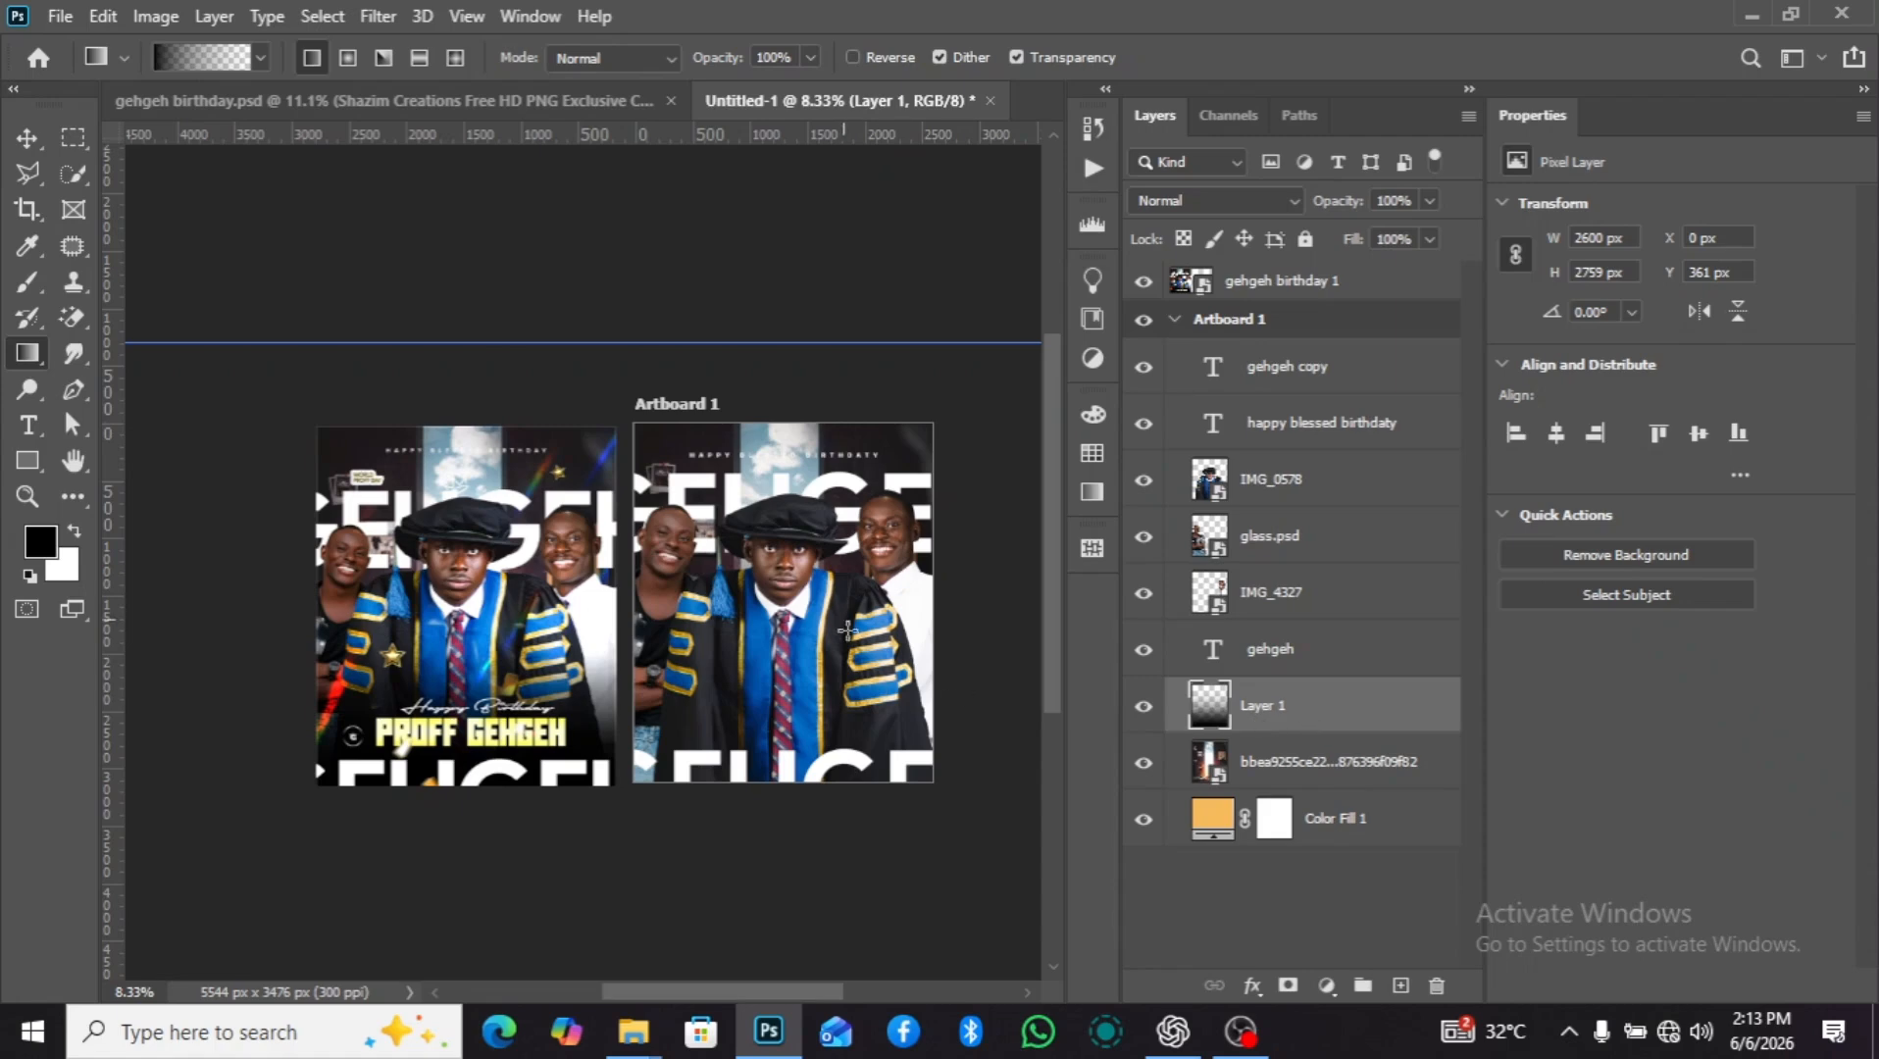
Replace the gradient layer with an empty new layer directly above IMG_0578.
drag(1417, 712, 1369, 459)
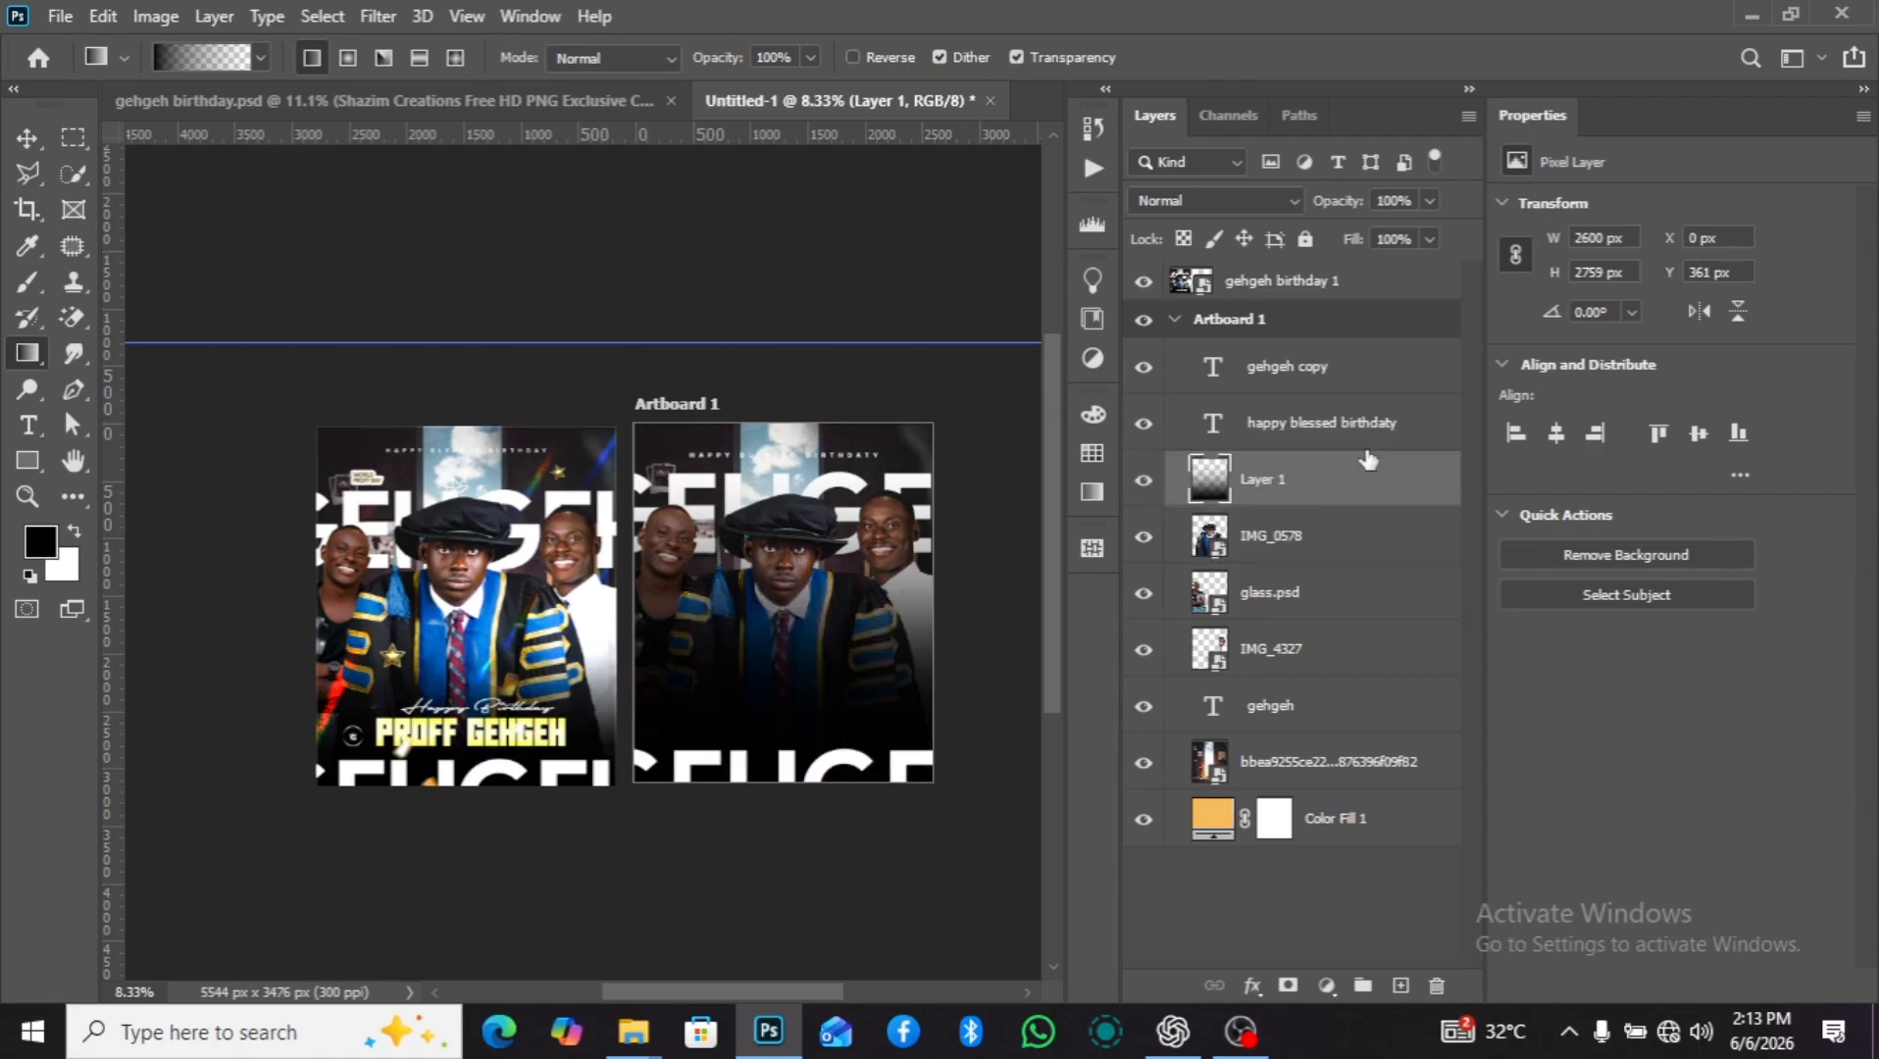
key(Delete)
click(1403, 984)
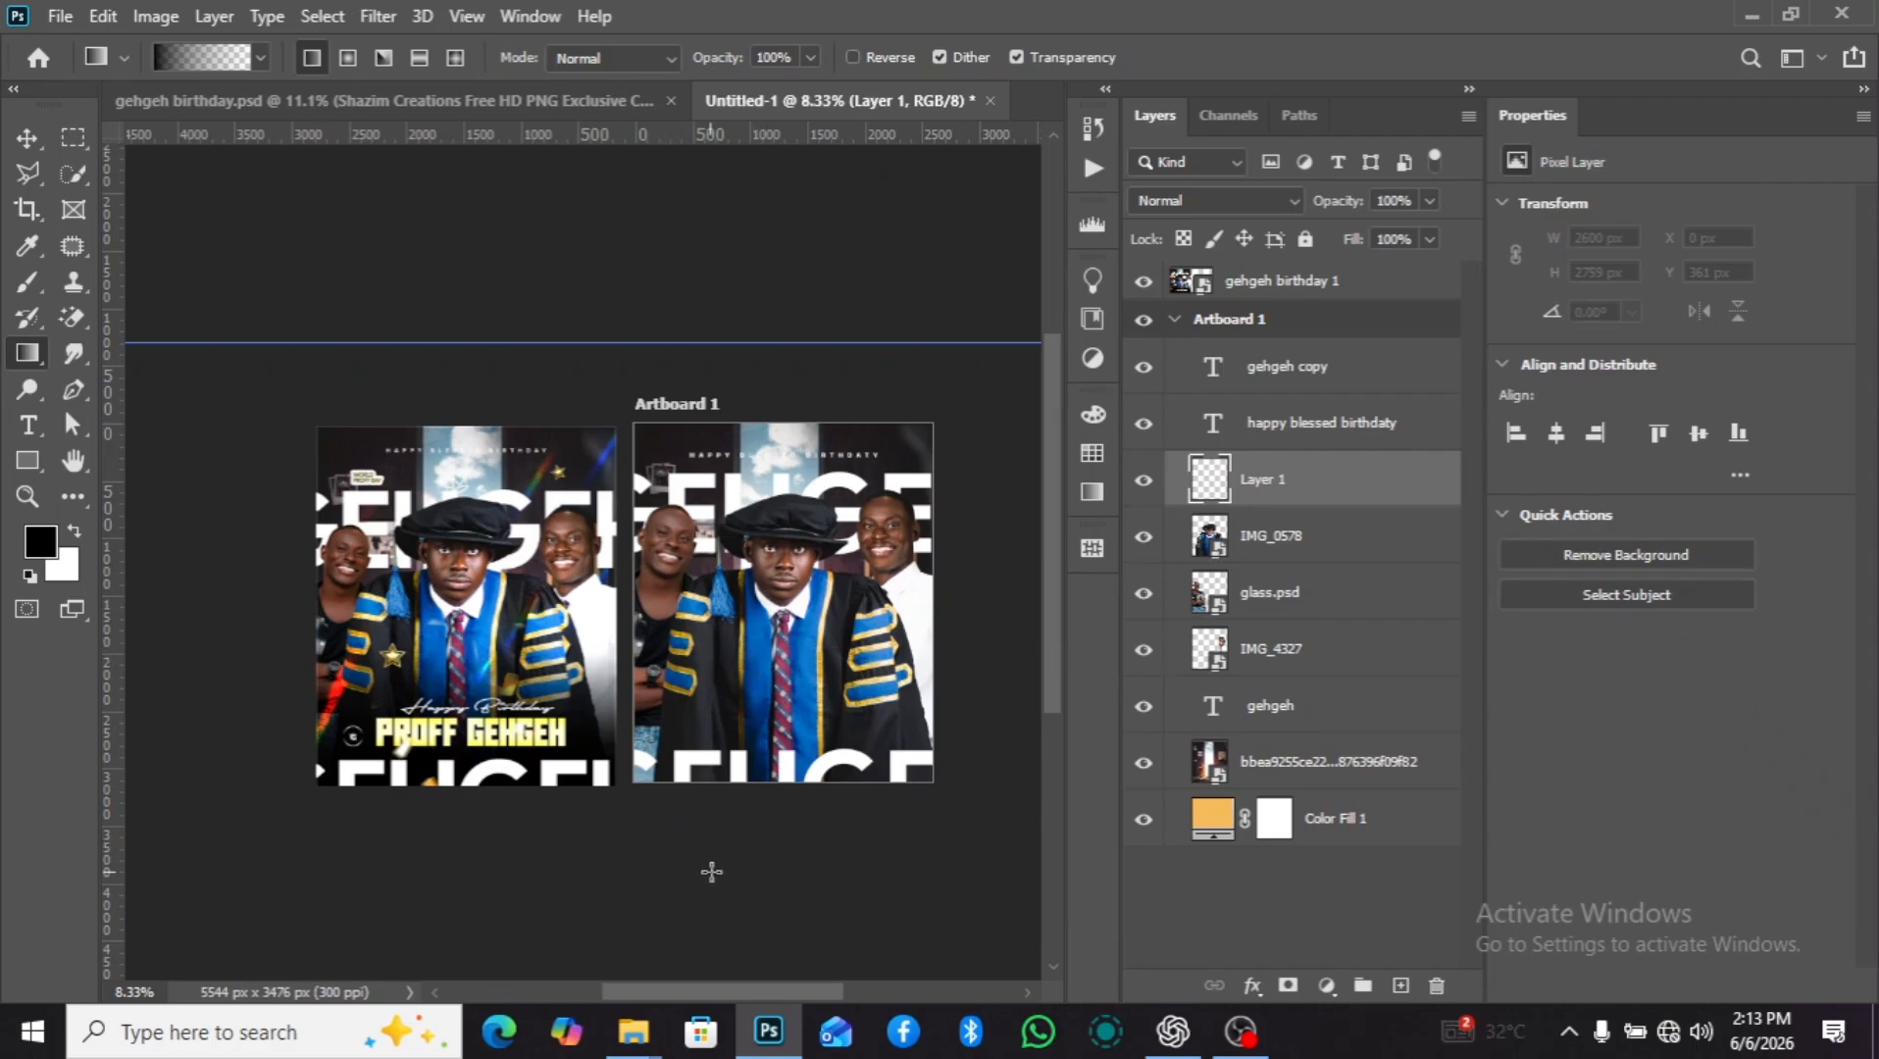
Darken the artboard's lower part with black-to-transparent gradients fading upward over about 1854 px on the new layer.
drag(737, 842, 745, 629)
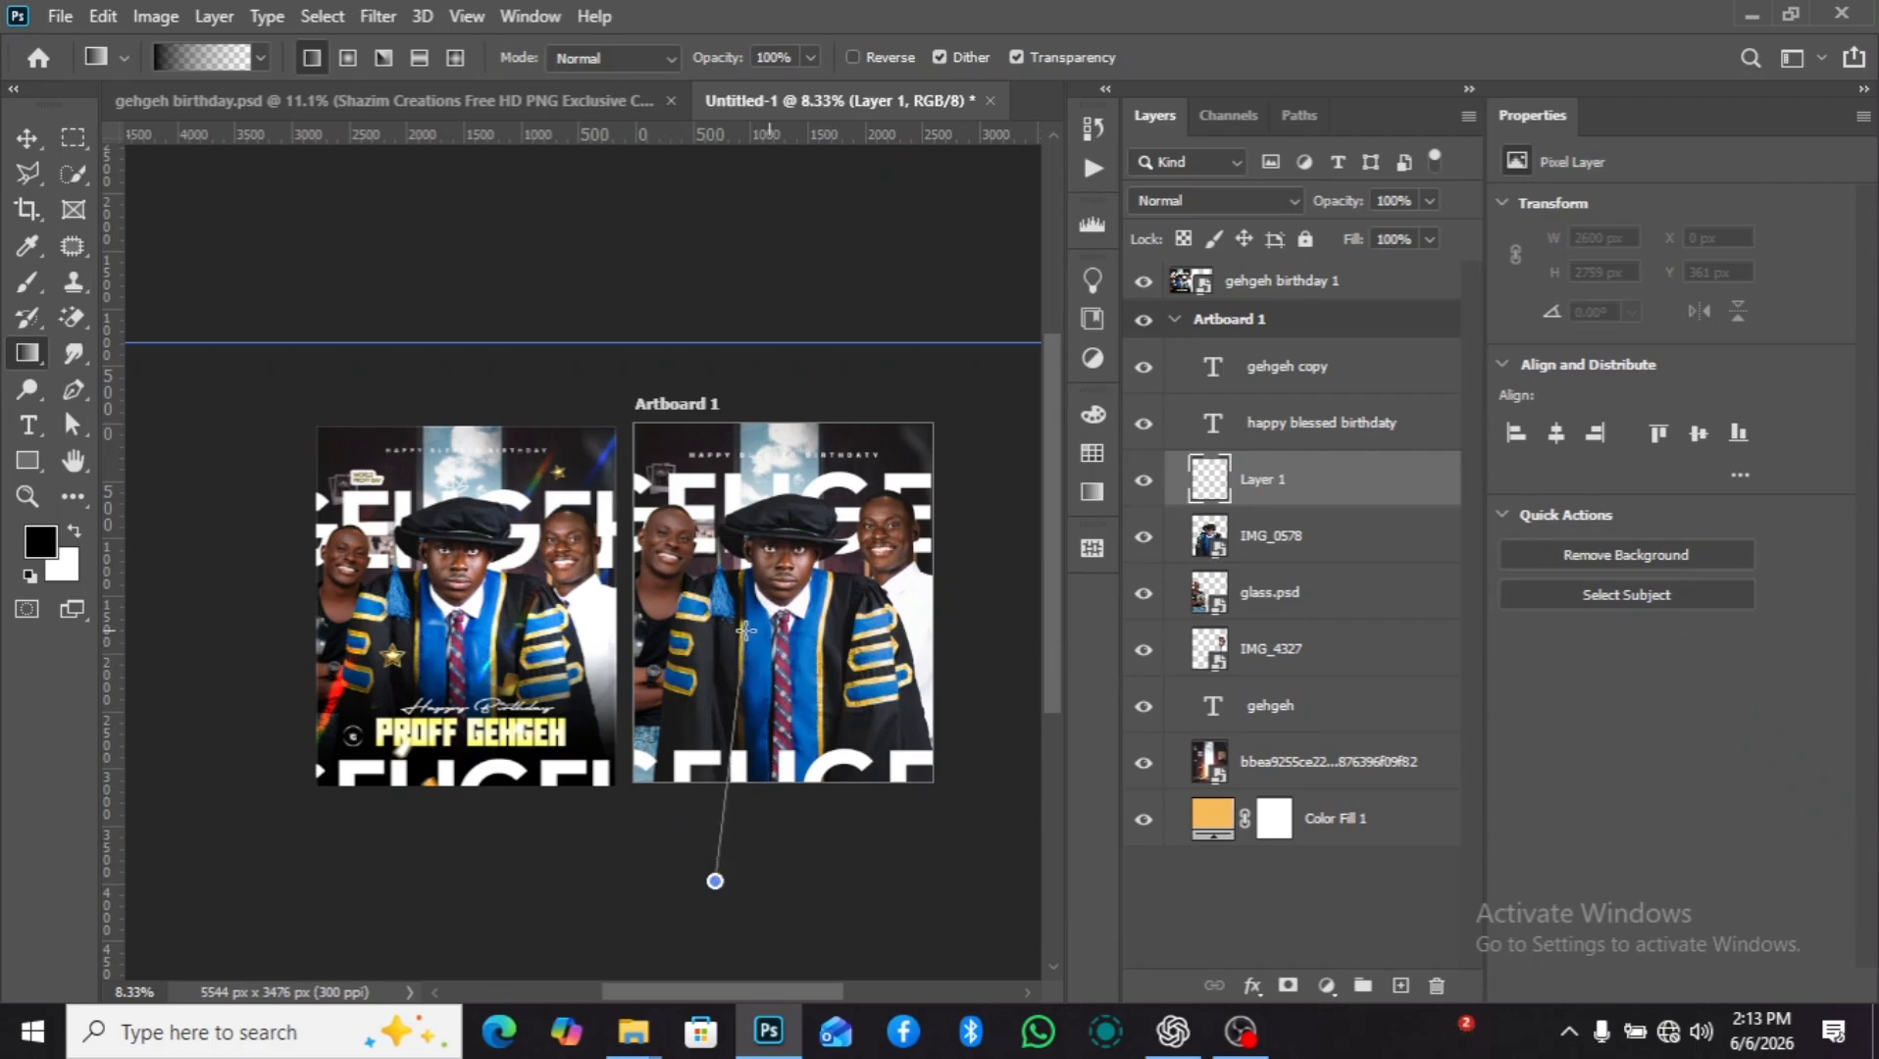
key(shift)
scroll(778, 729, down, 1)
drag(763, 866, 792, 573)
scroll(792, 637, up, 2)
scroll(776, 851, down, 4)
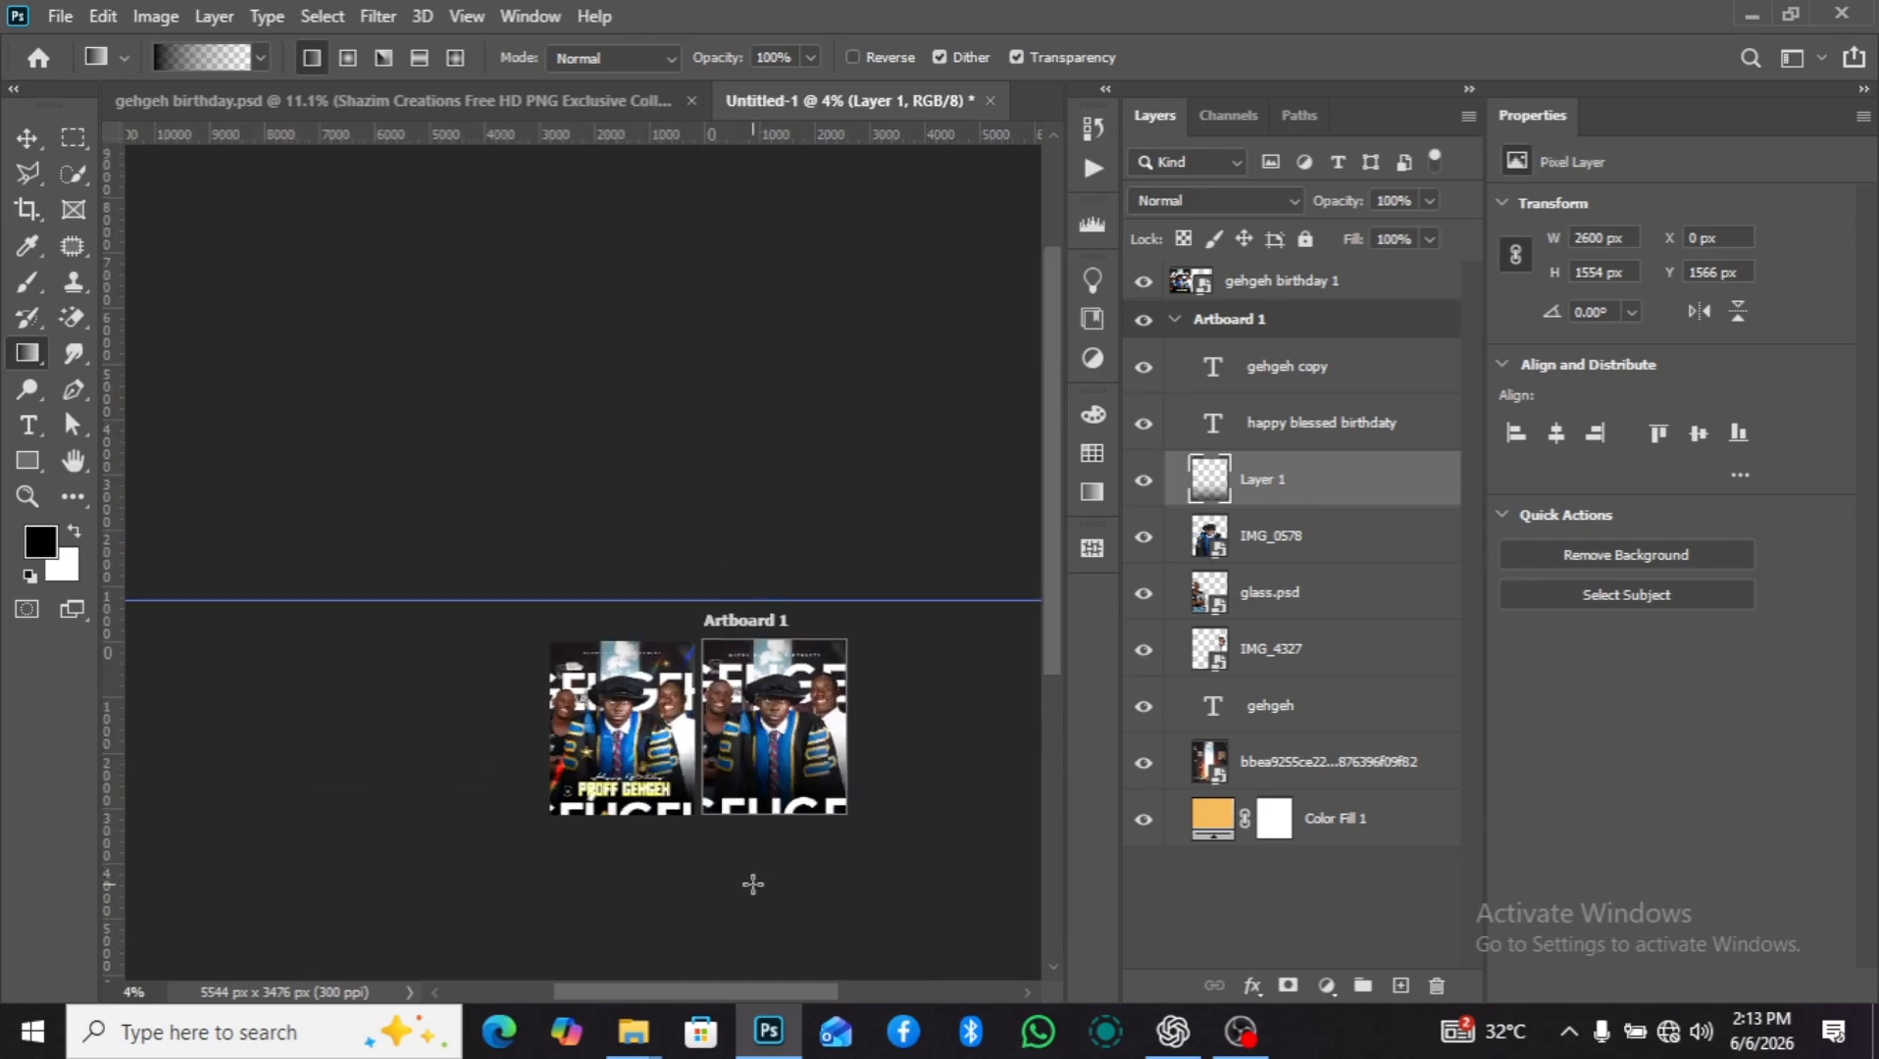
scroll(753, 884, up, 3)
drag(755, 900, 757, 534)
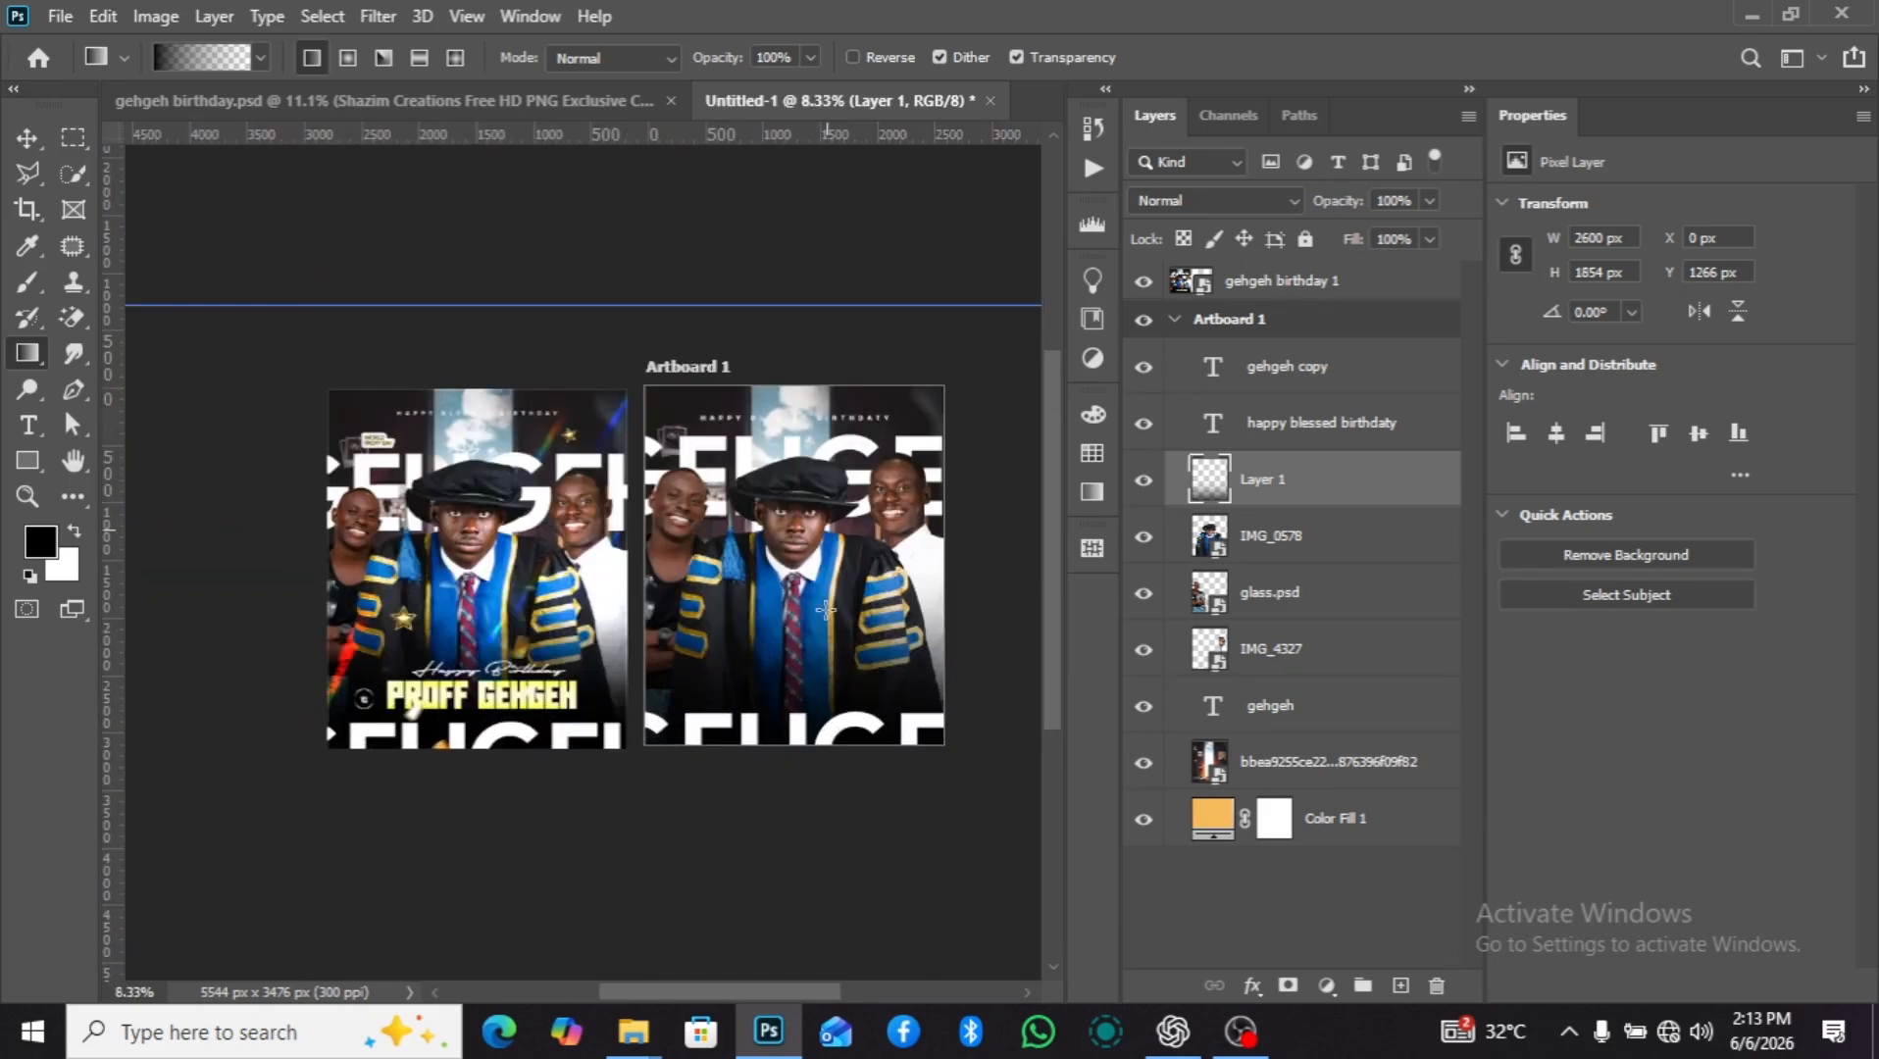
drag(799, 810, 828, 583)
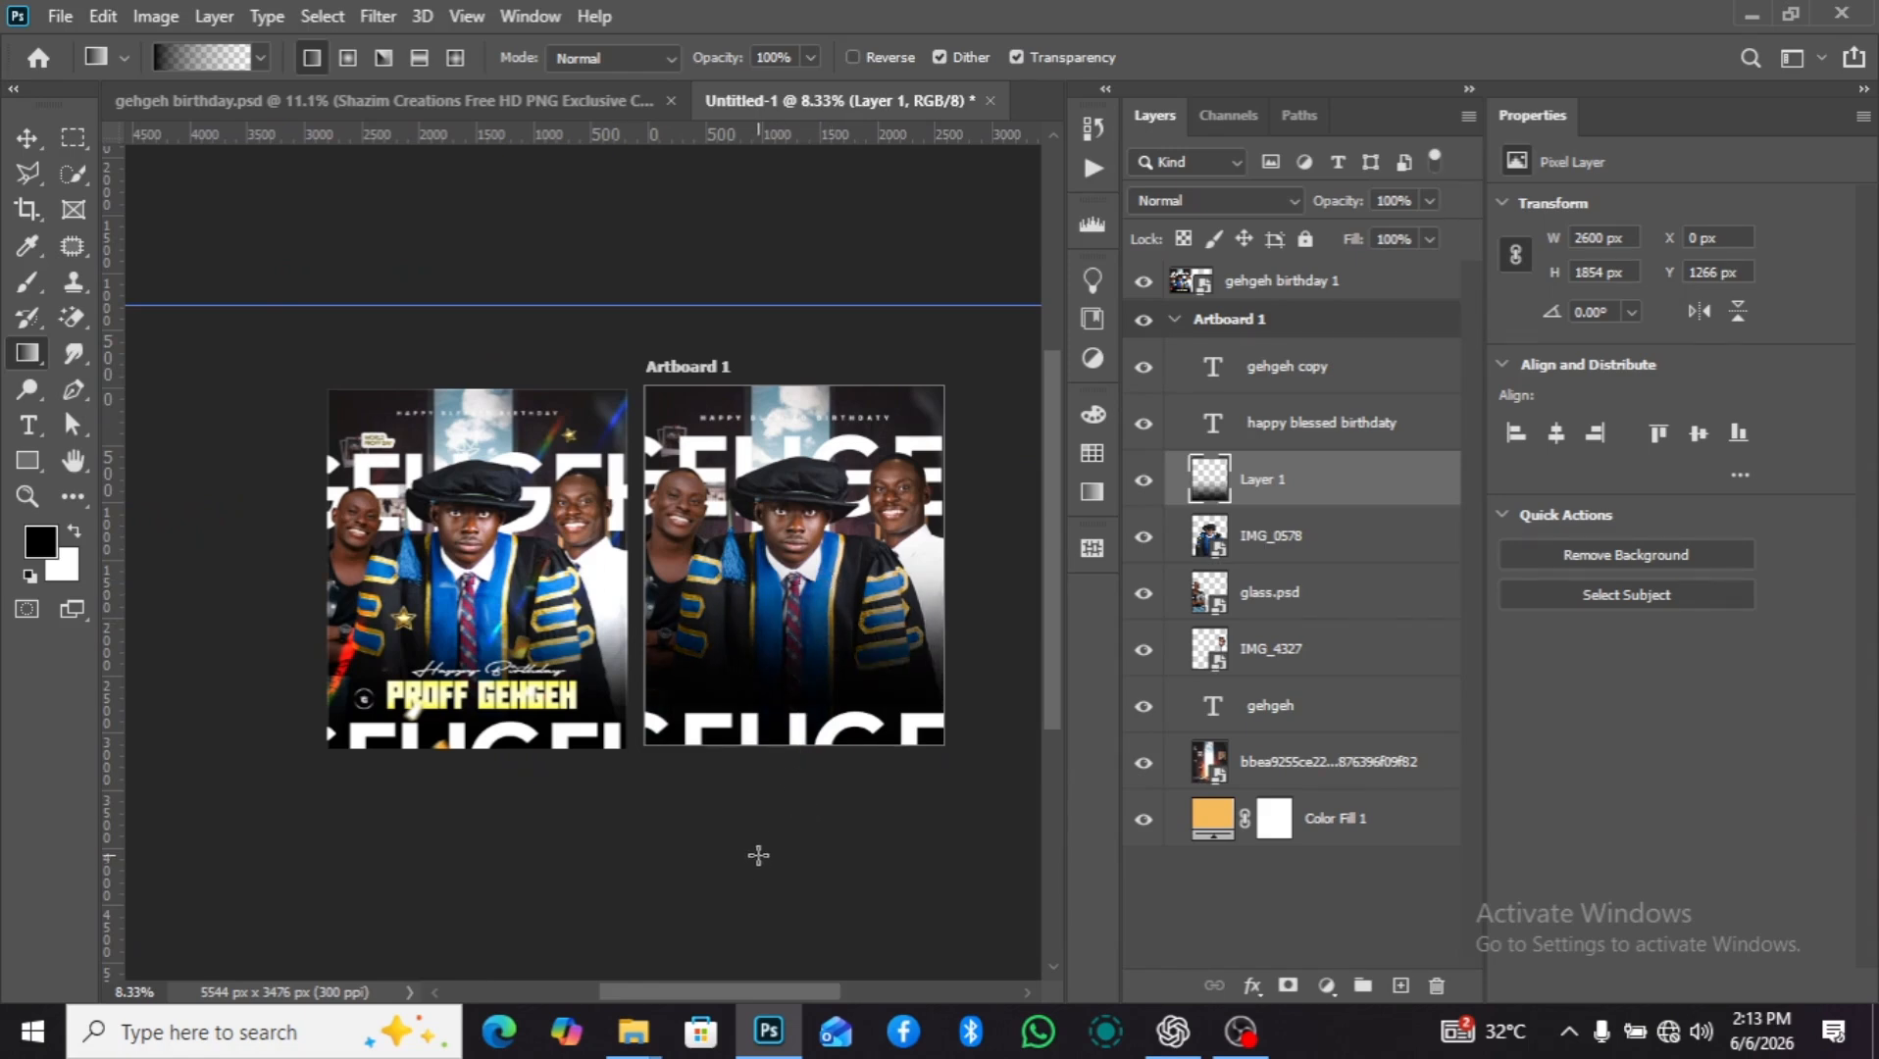
drag(748, 862, 792, 638)
click(23, 136)
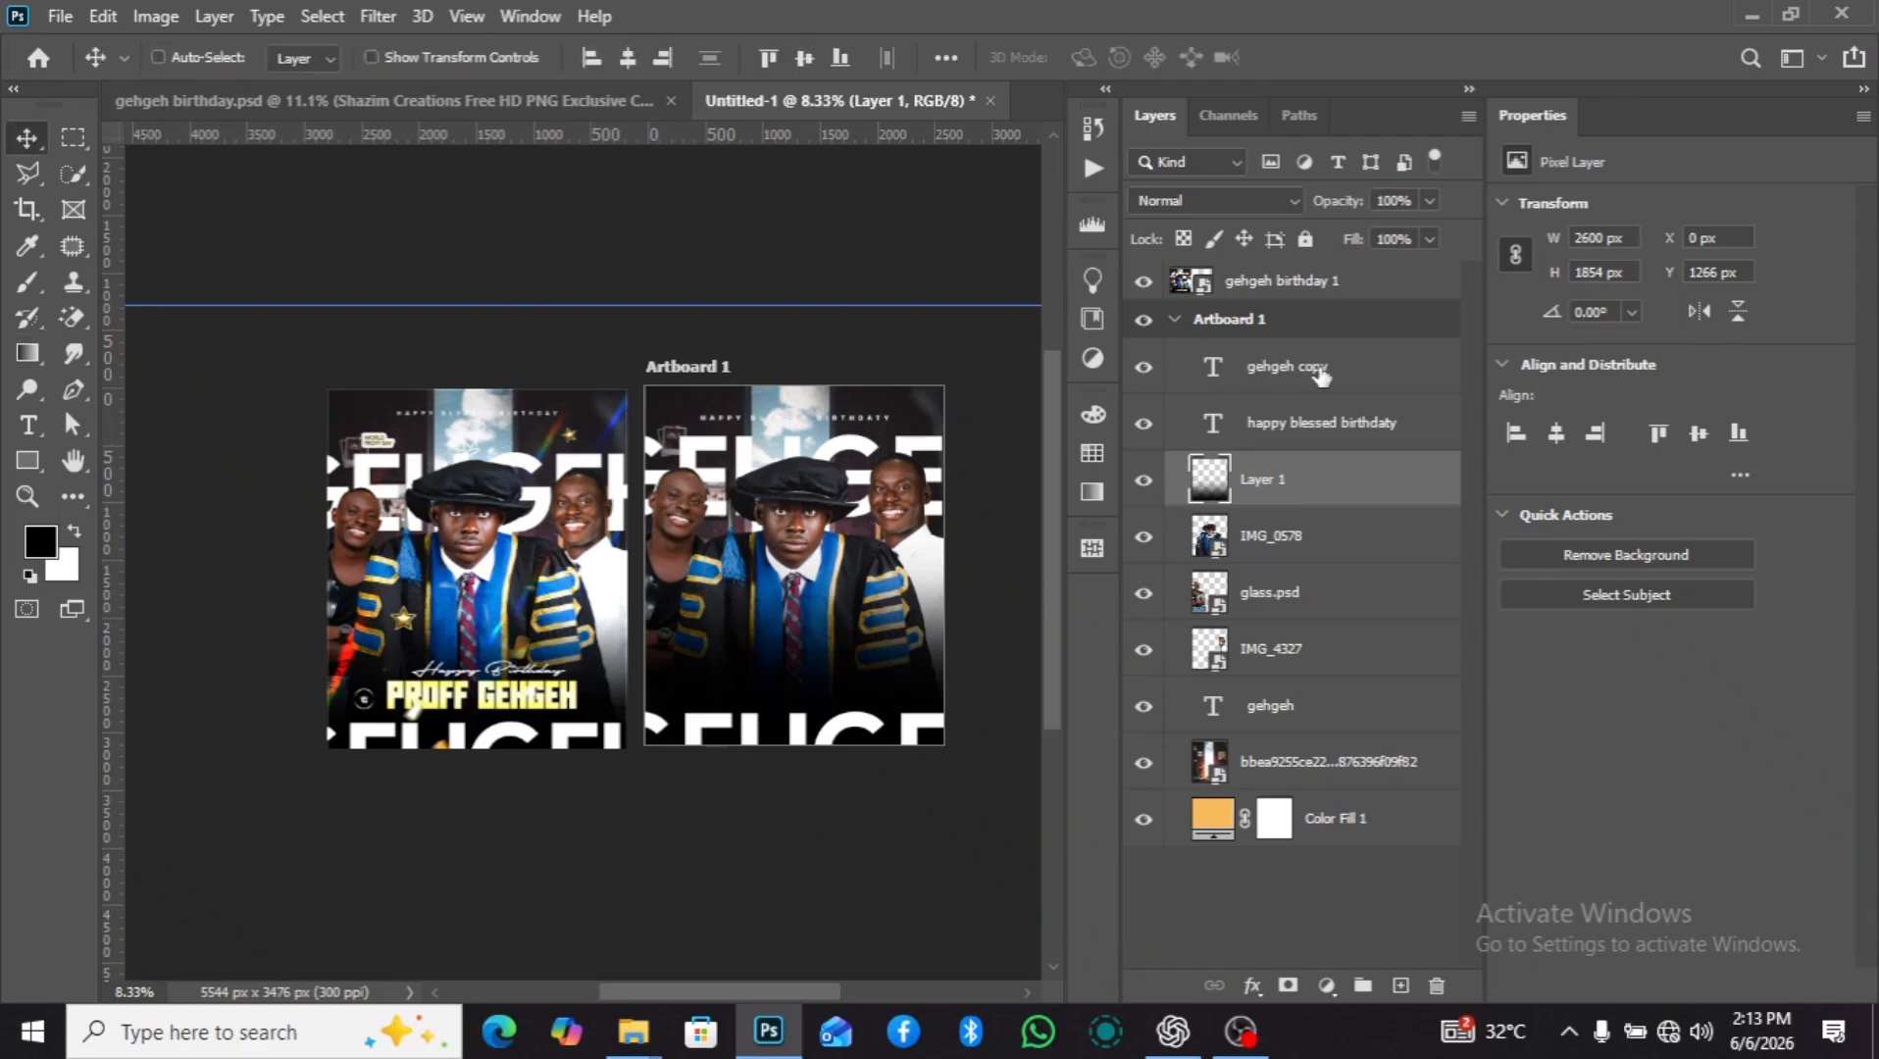
Add the text "happy birthday" on a new layer above the "gehgeh" copy and place it at about X -167 px, Y 1681 px.
click(1287, 367)
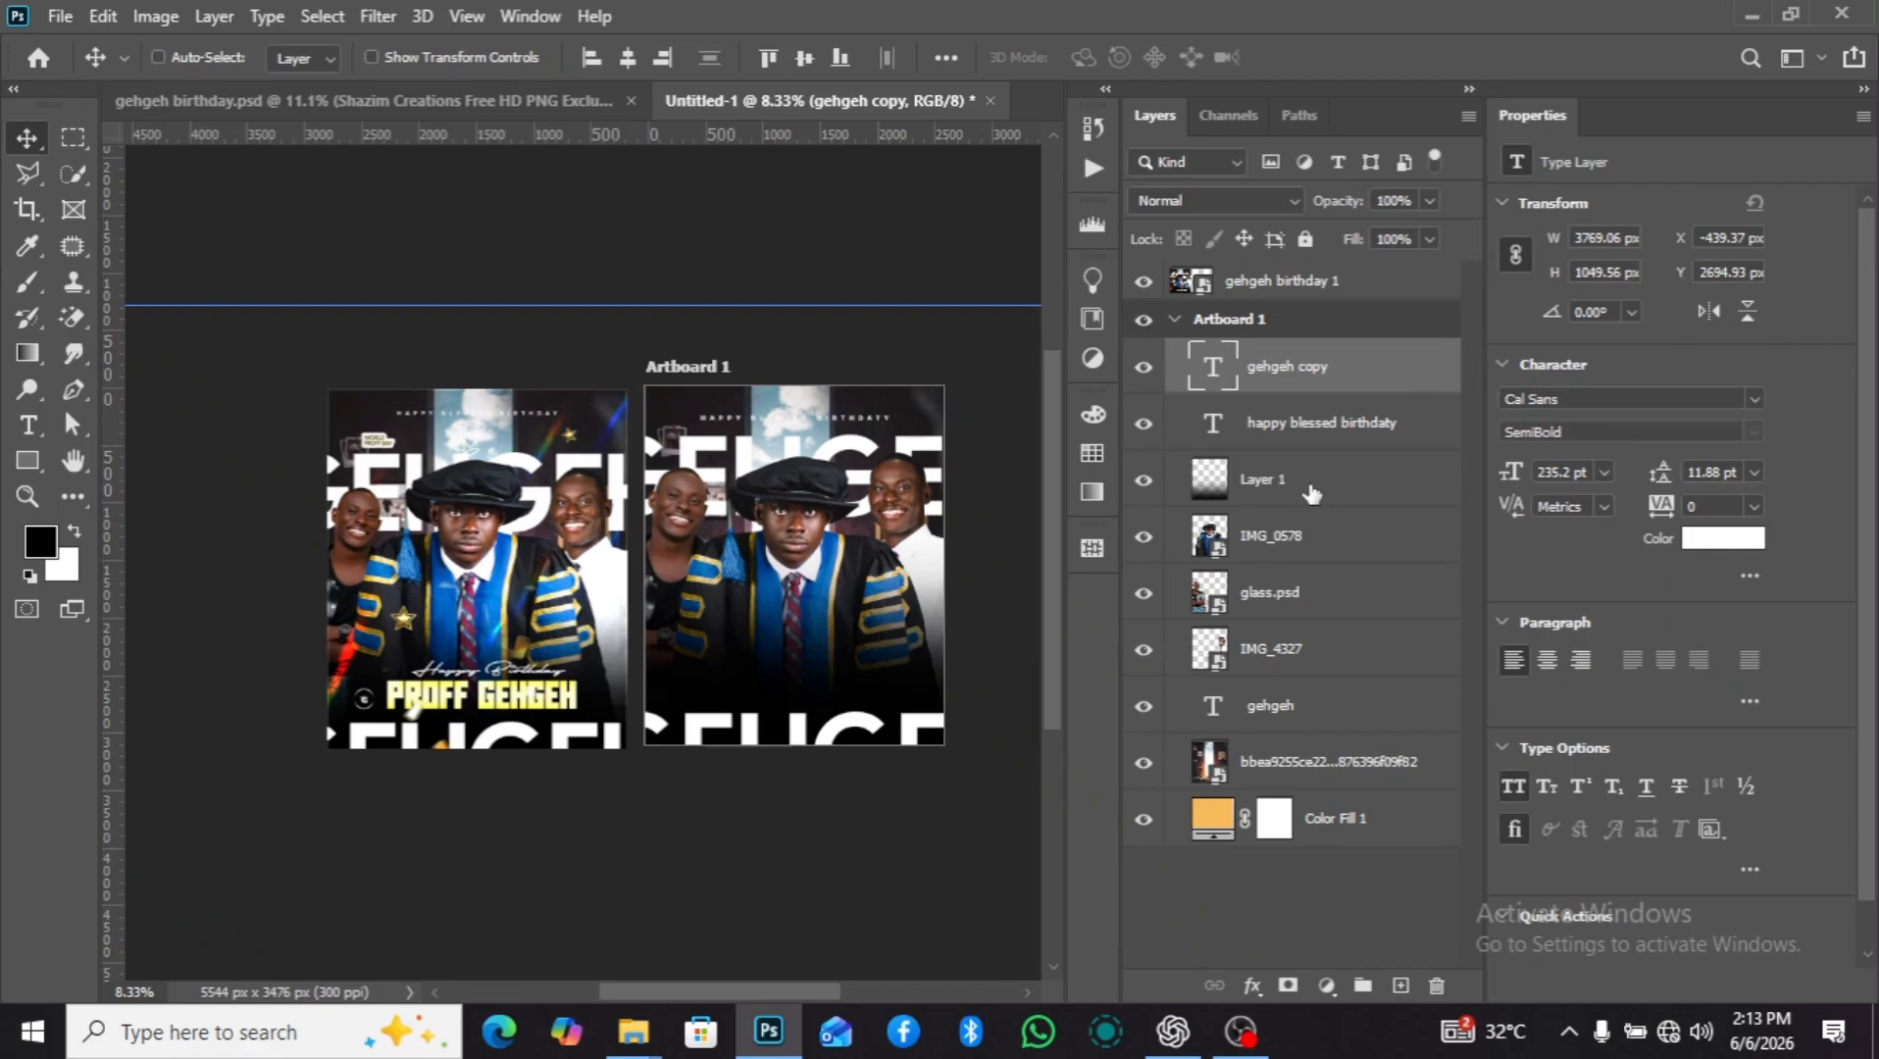
click(1401, 984)
click(28, 425)
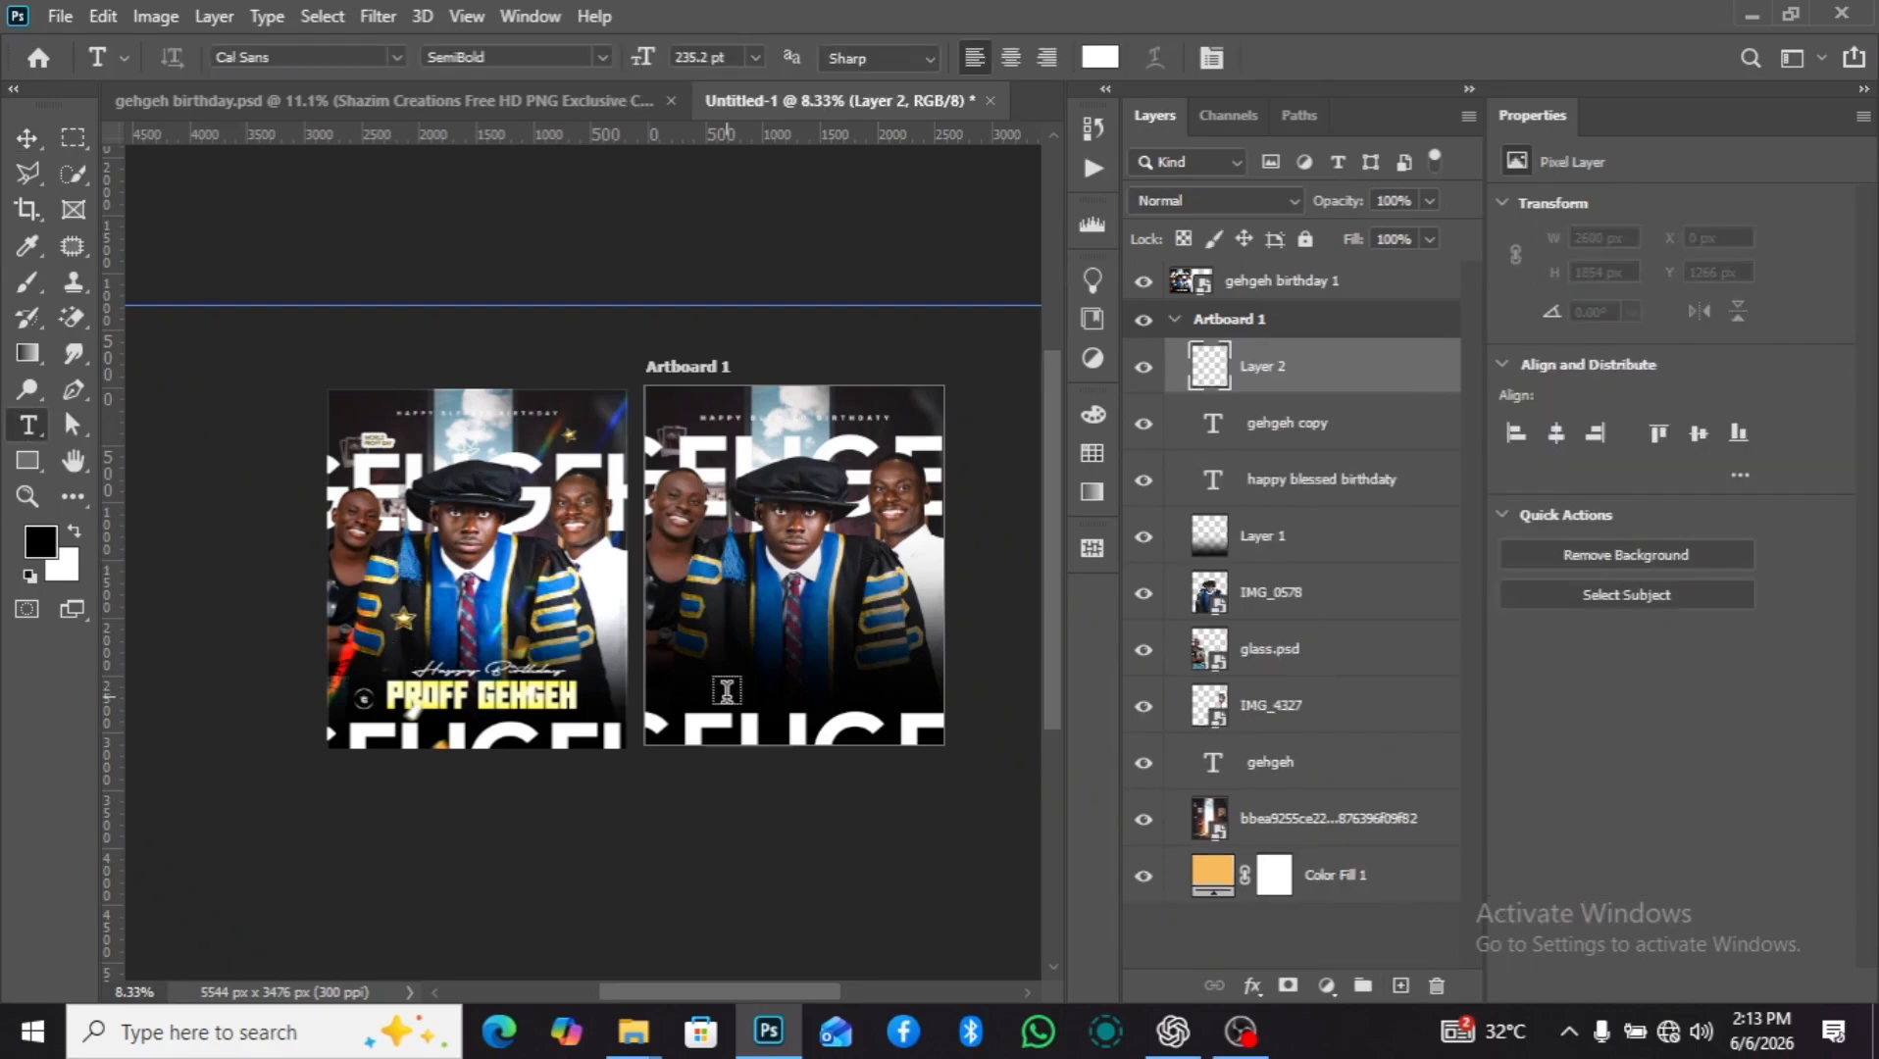
alt+scroll(726, 691, up, 1)
click(755, 651)
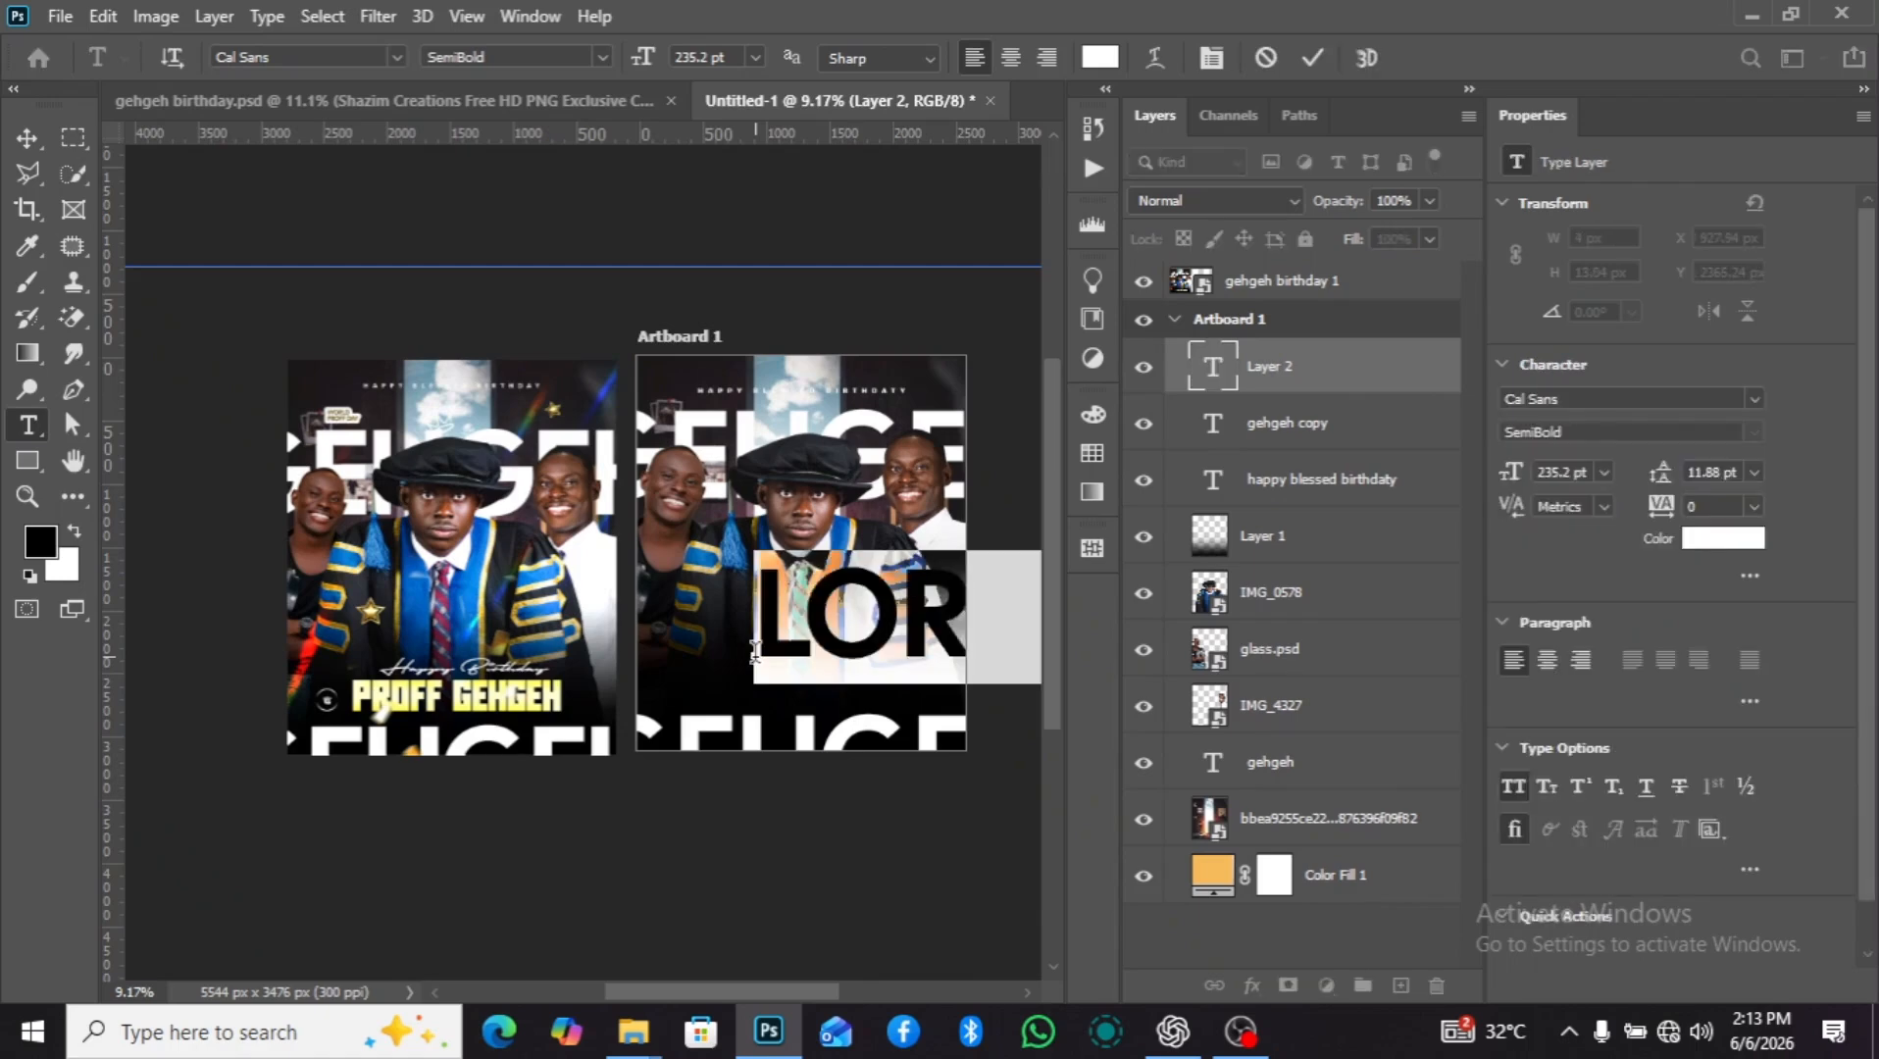
text(ha)
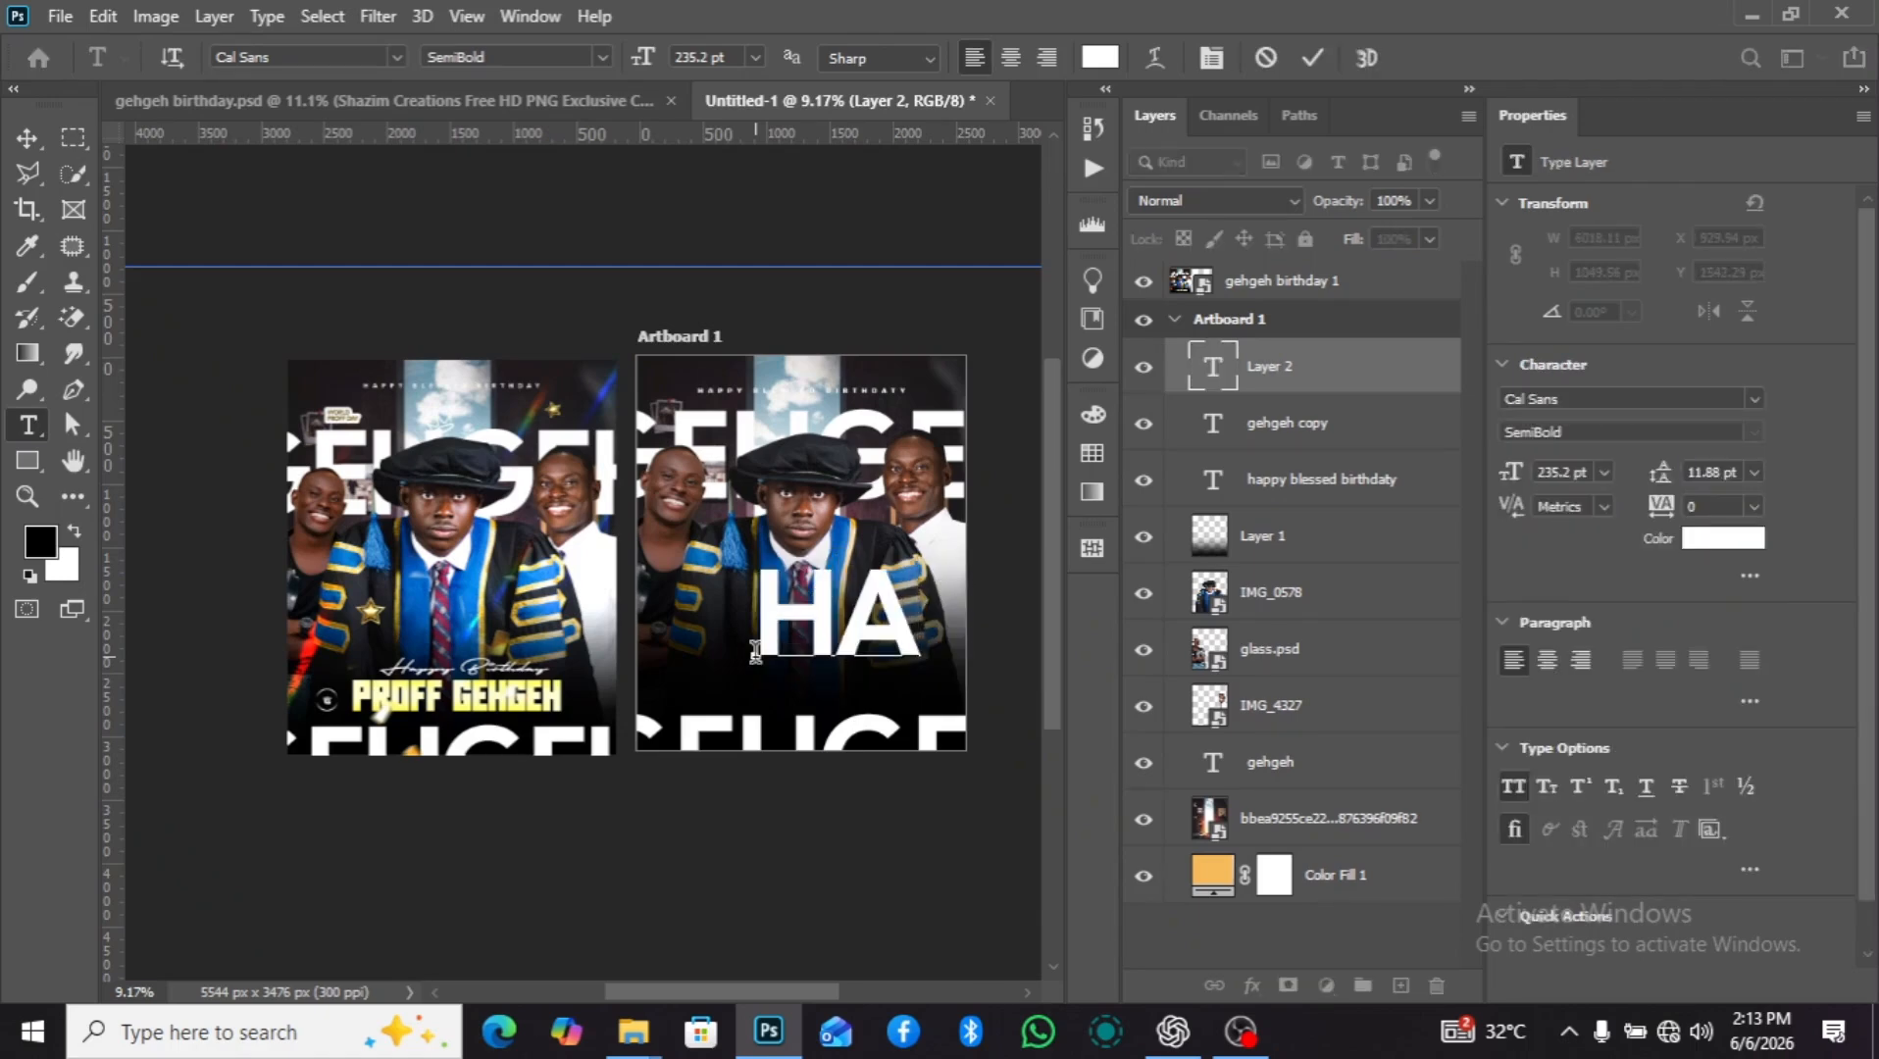
click(28, 139)
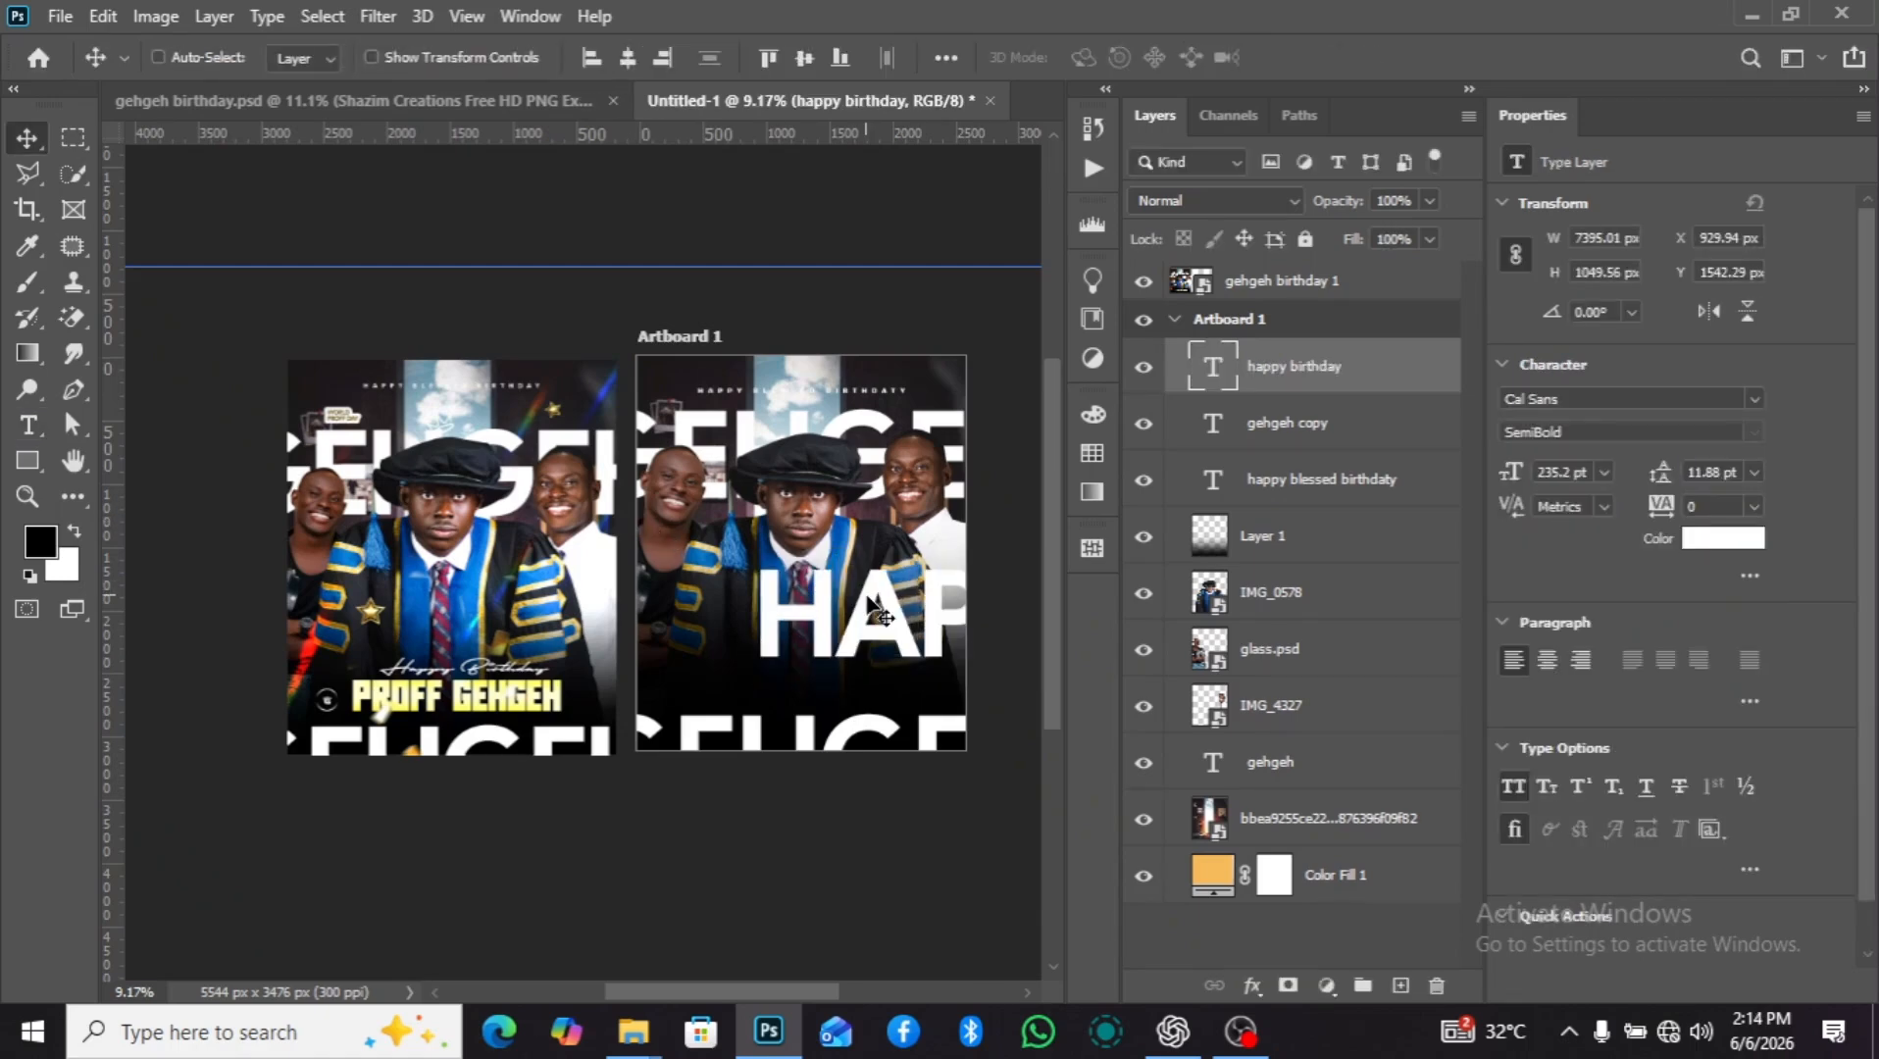
drag(859, 625, 730, 643)
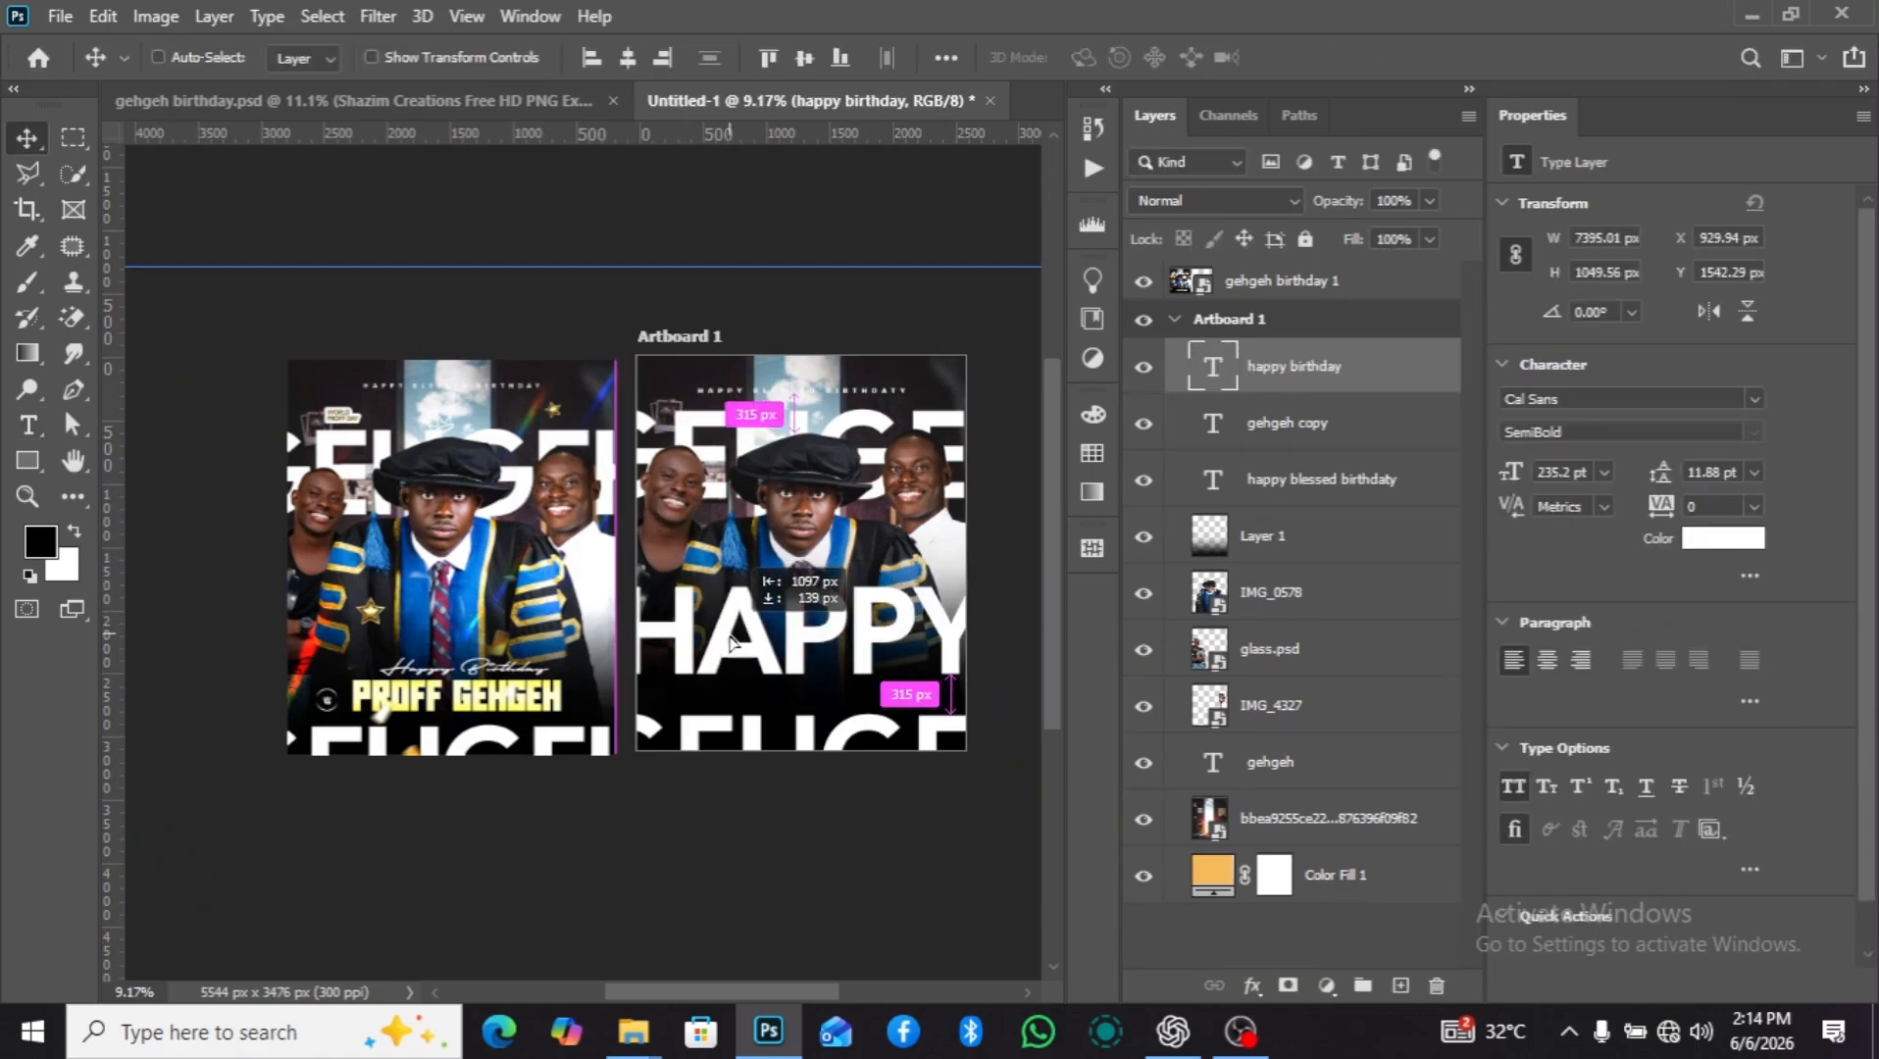
Try the Autography Regular font on the "happy birthday" text.
click(1755, 399)
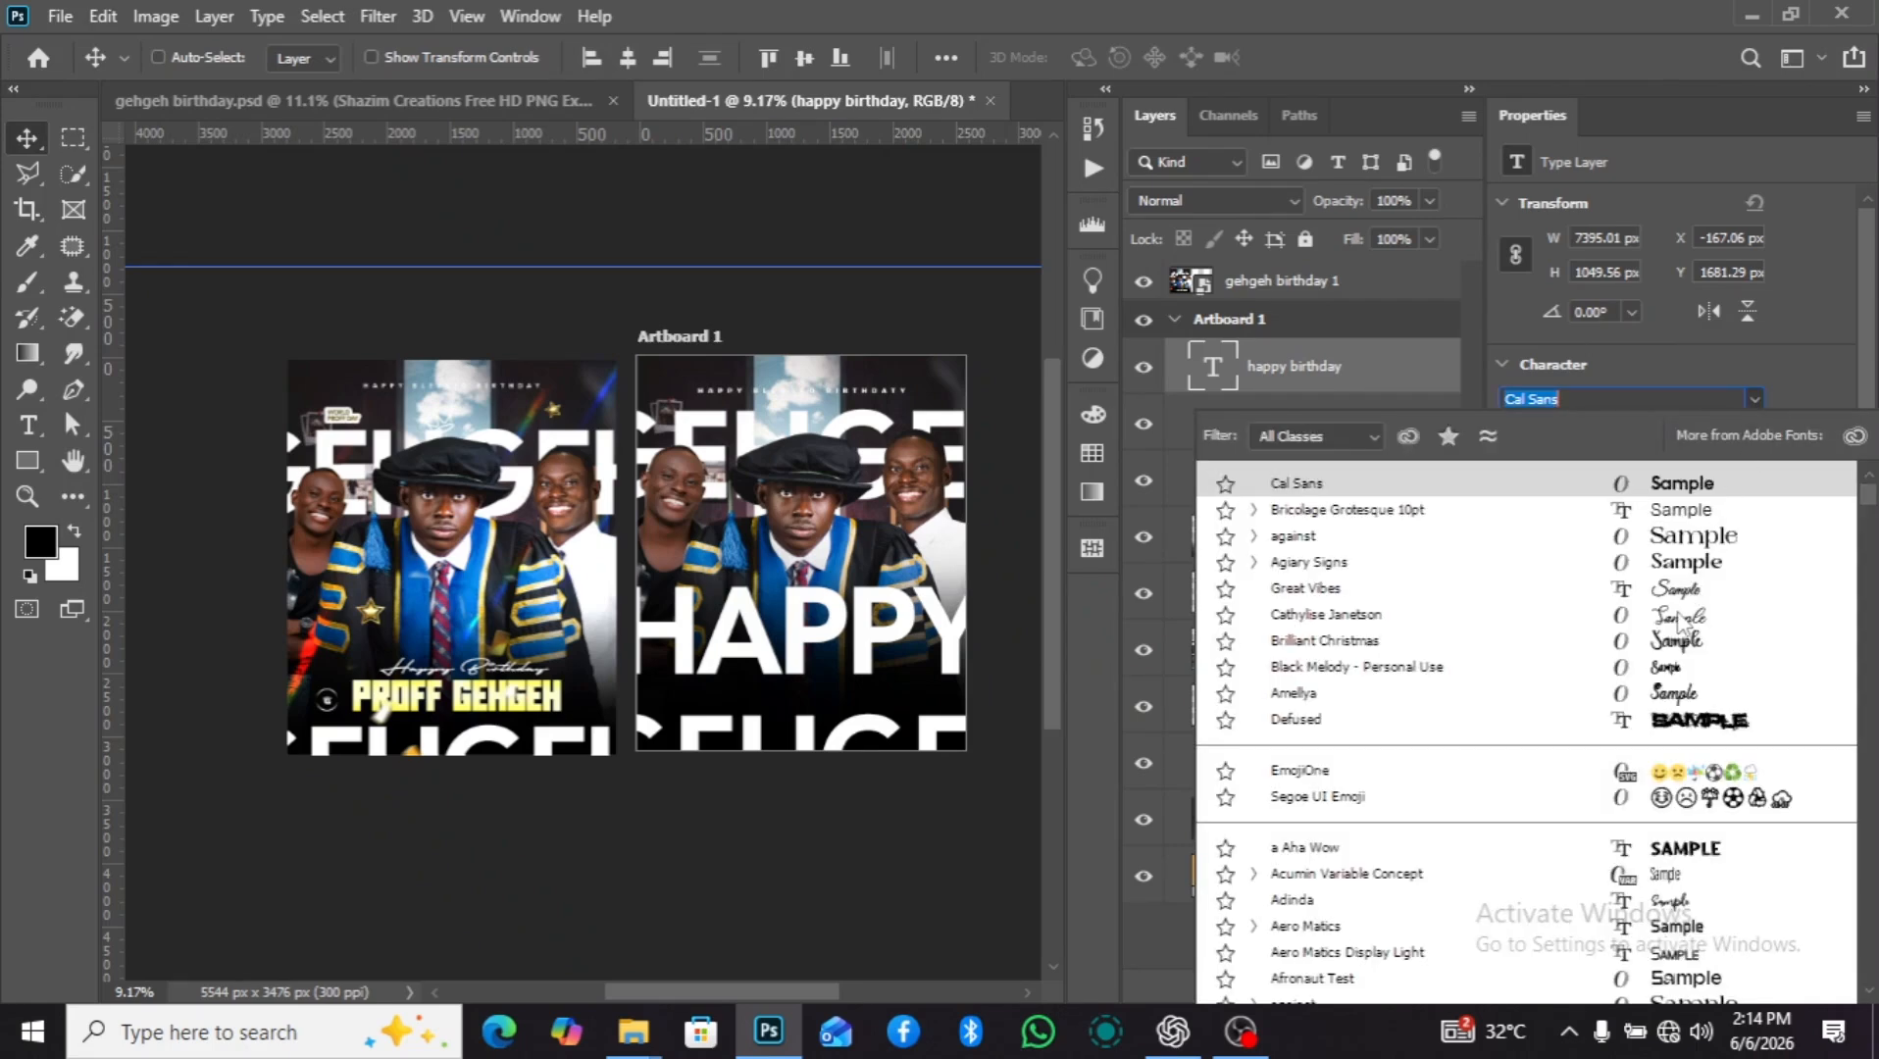
text(a)
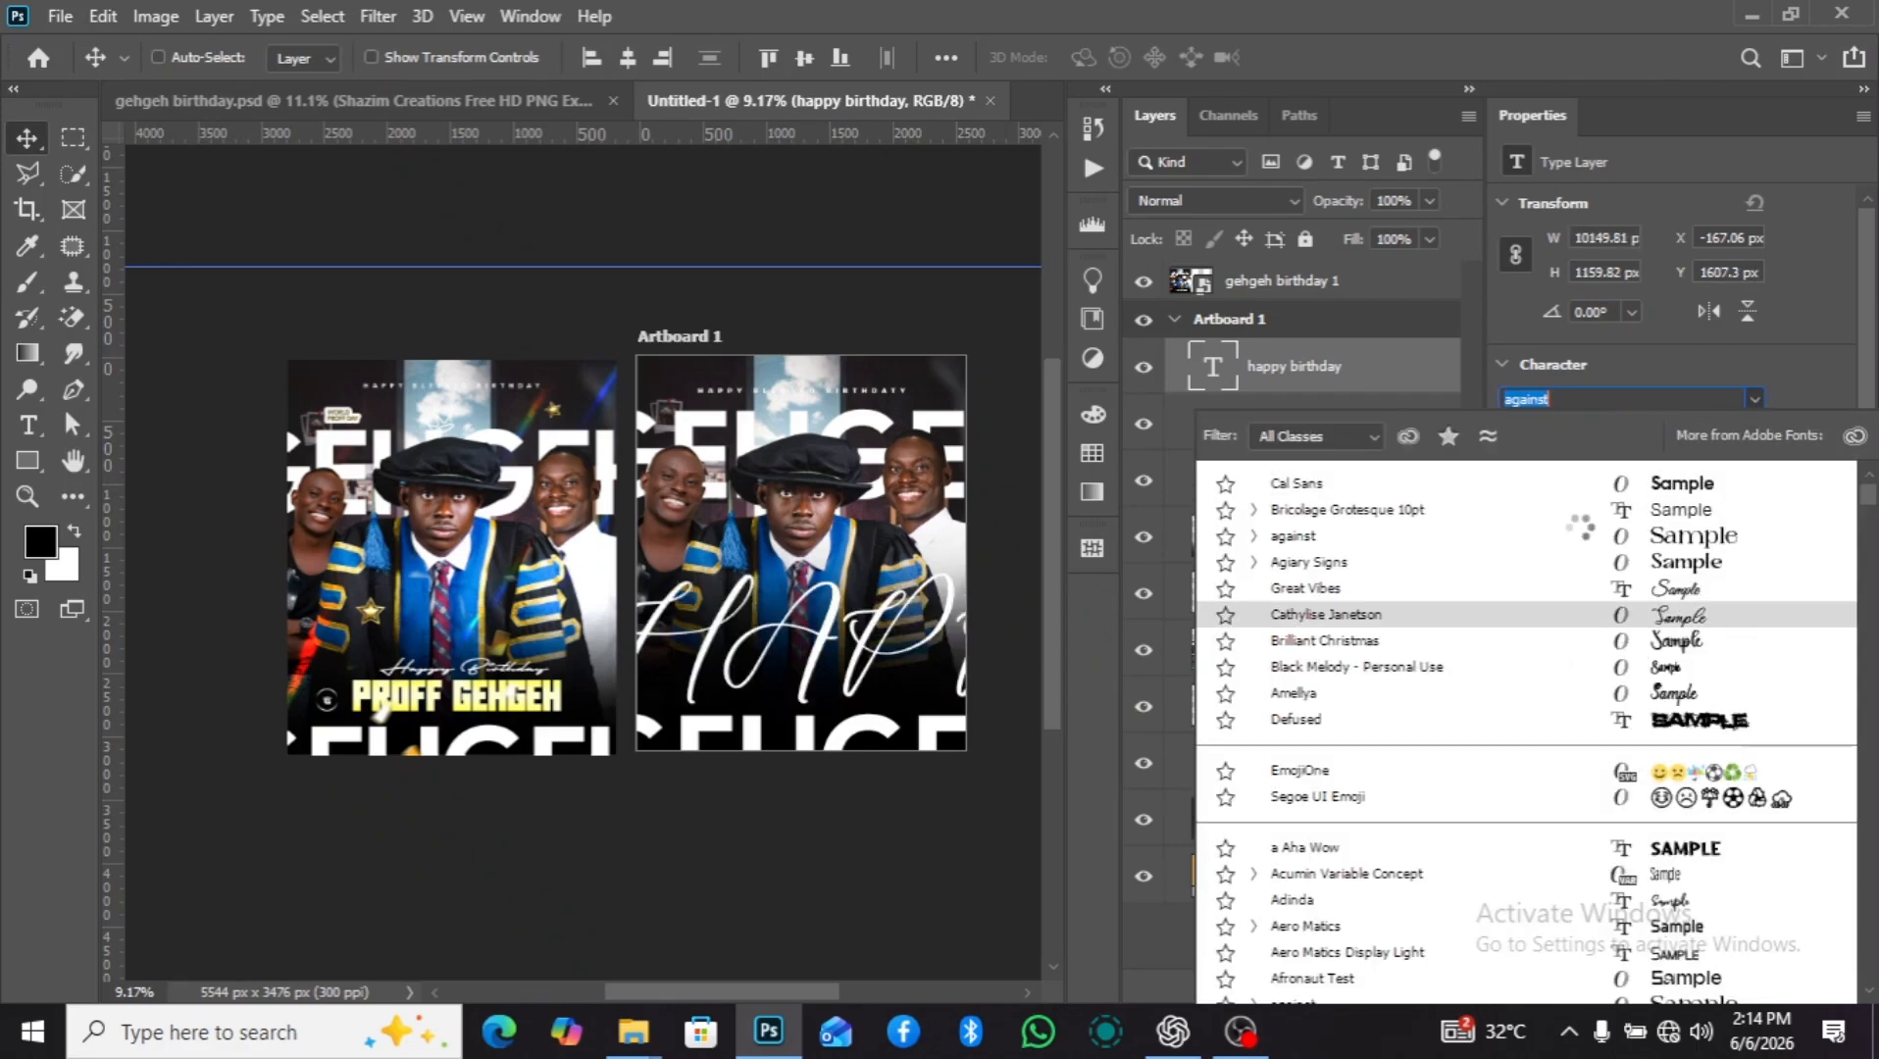
text(utography)
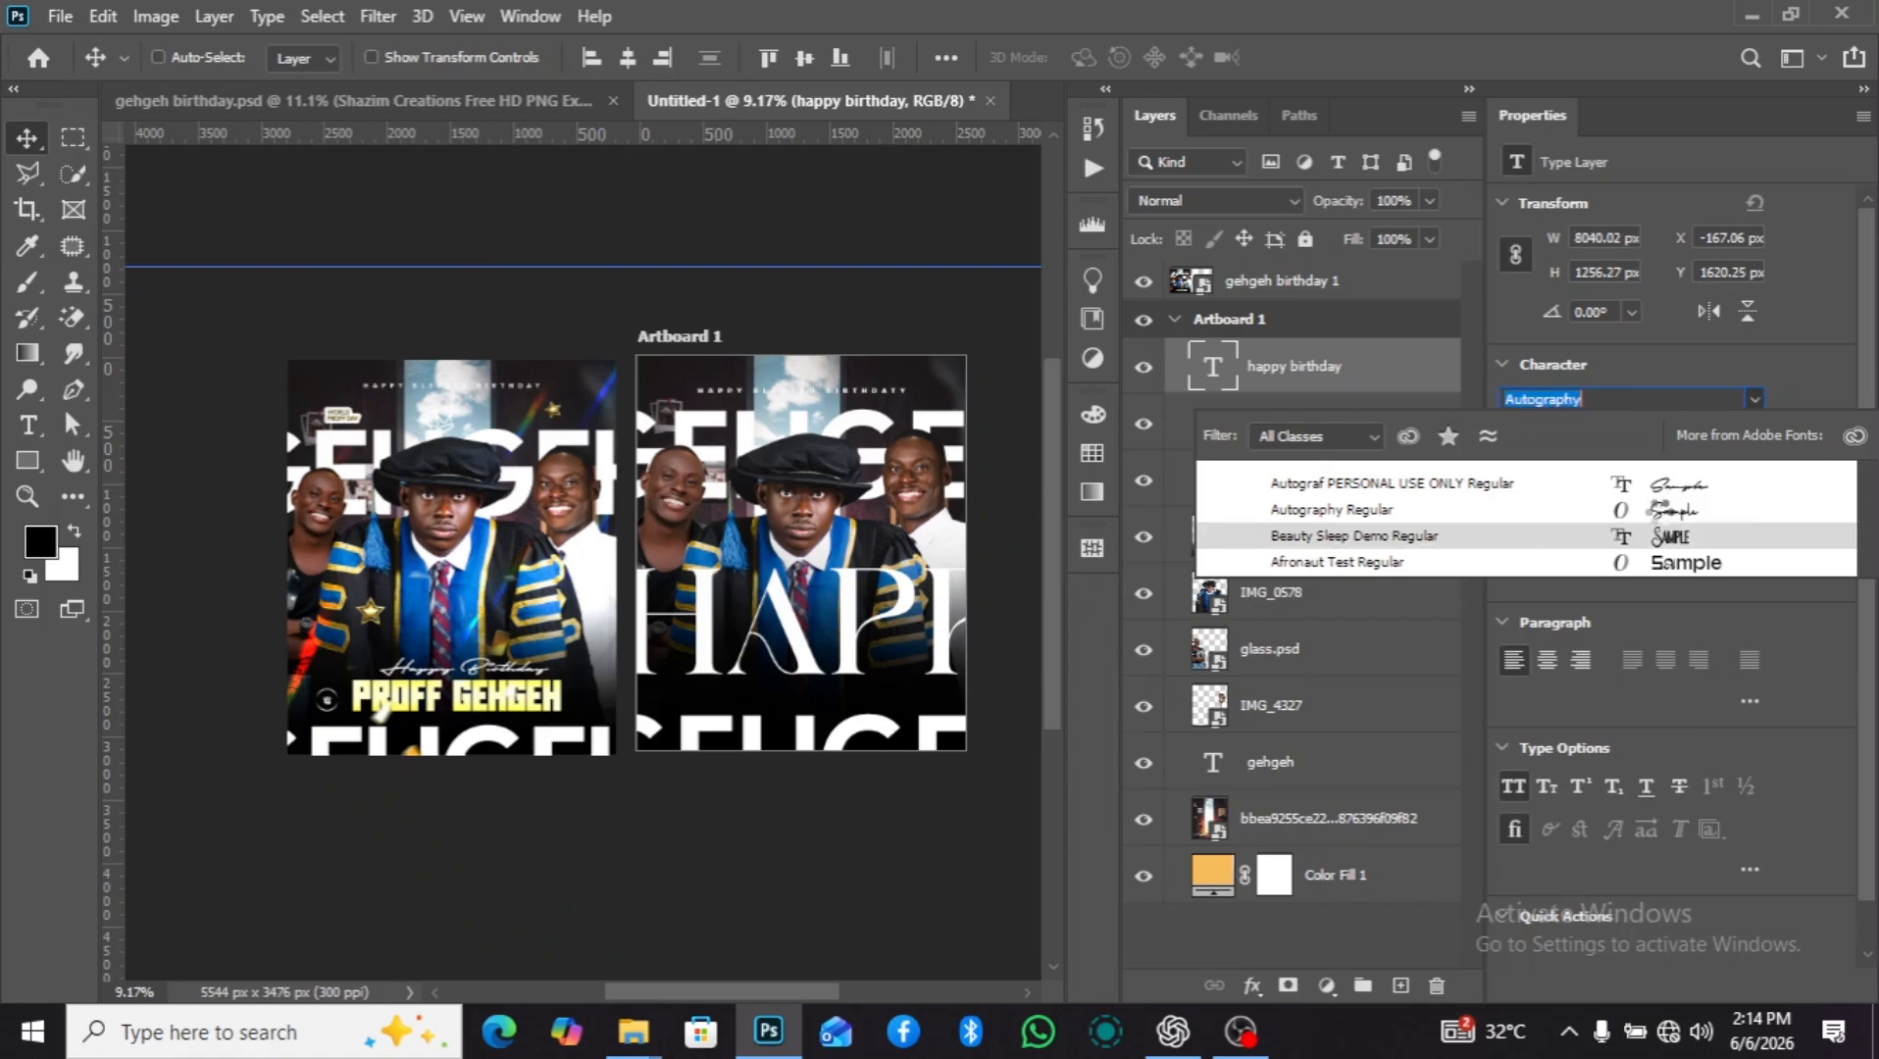
click(1568, 510)
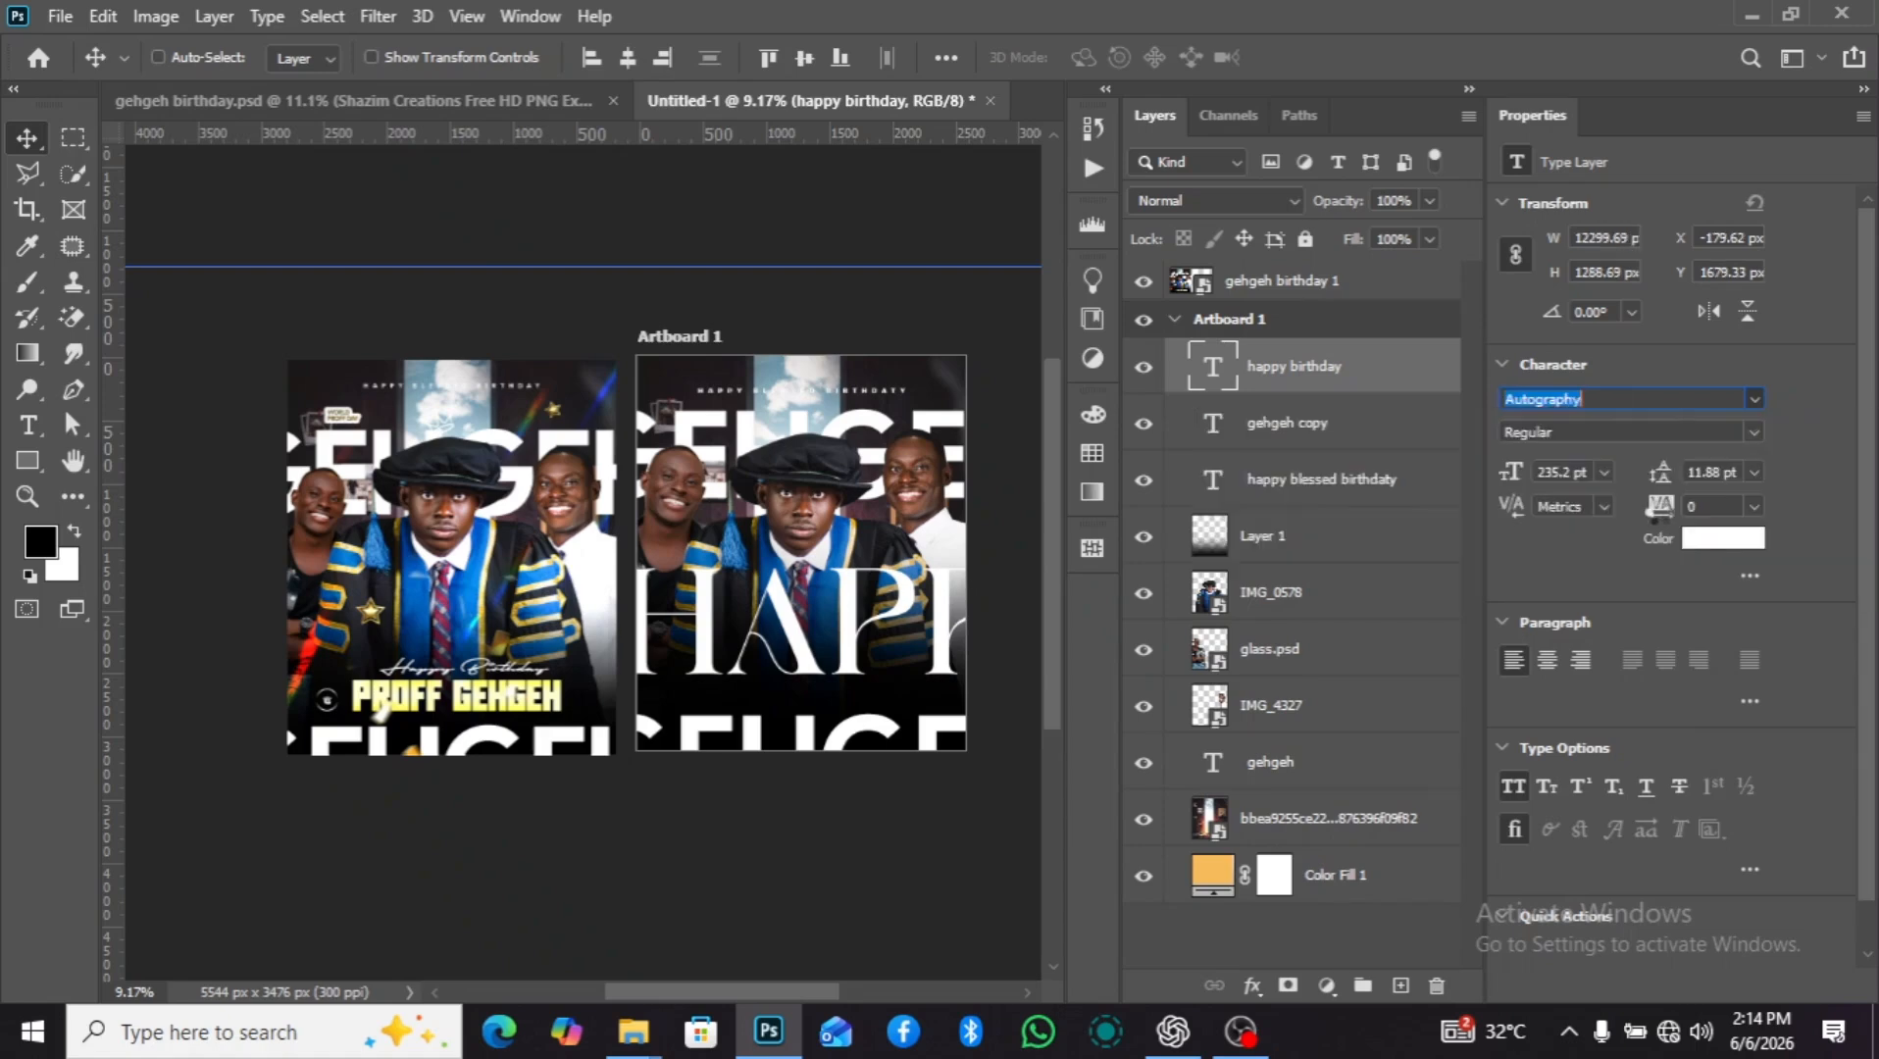
key(Return)
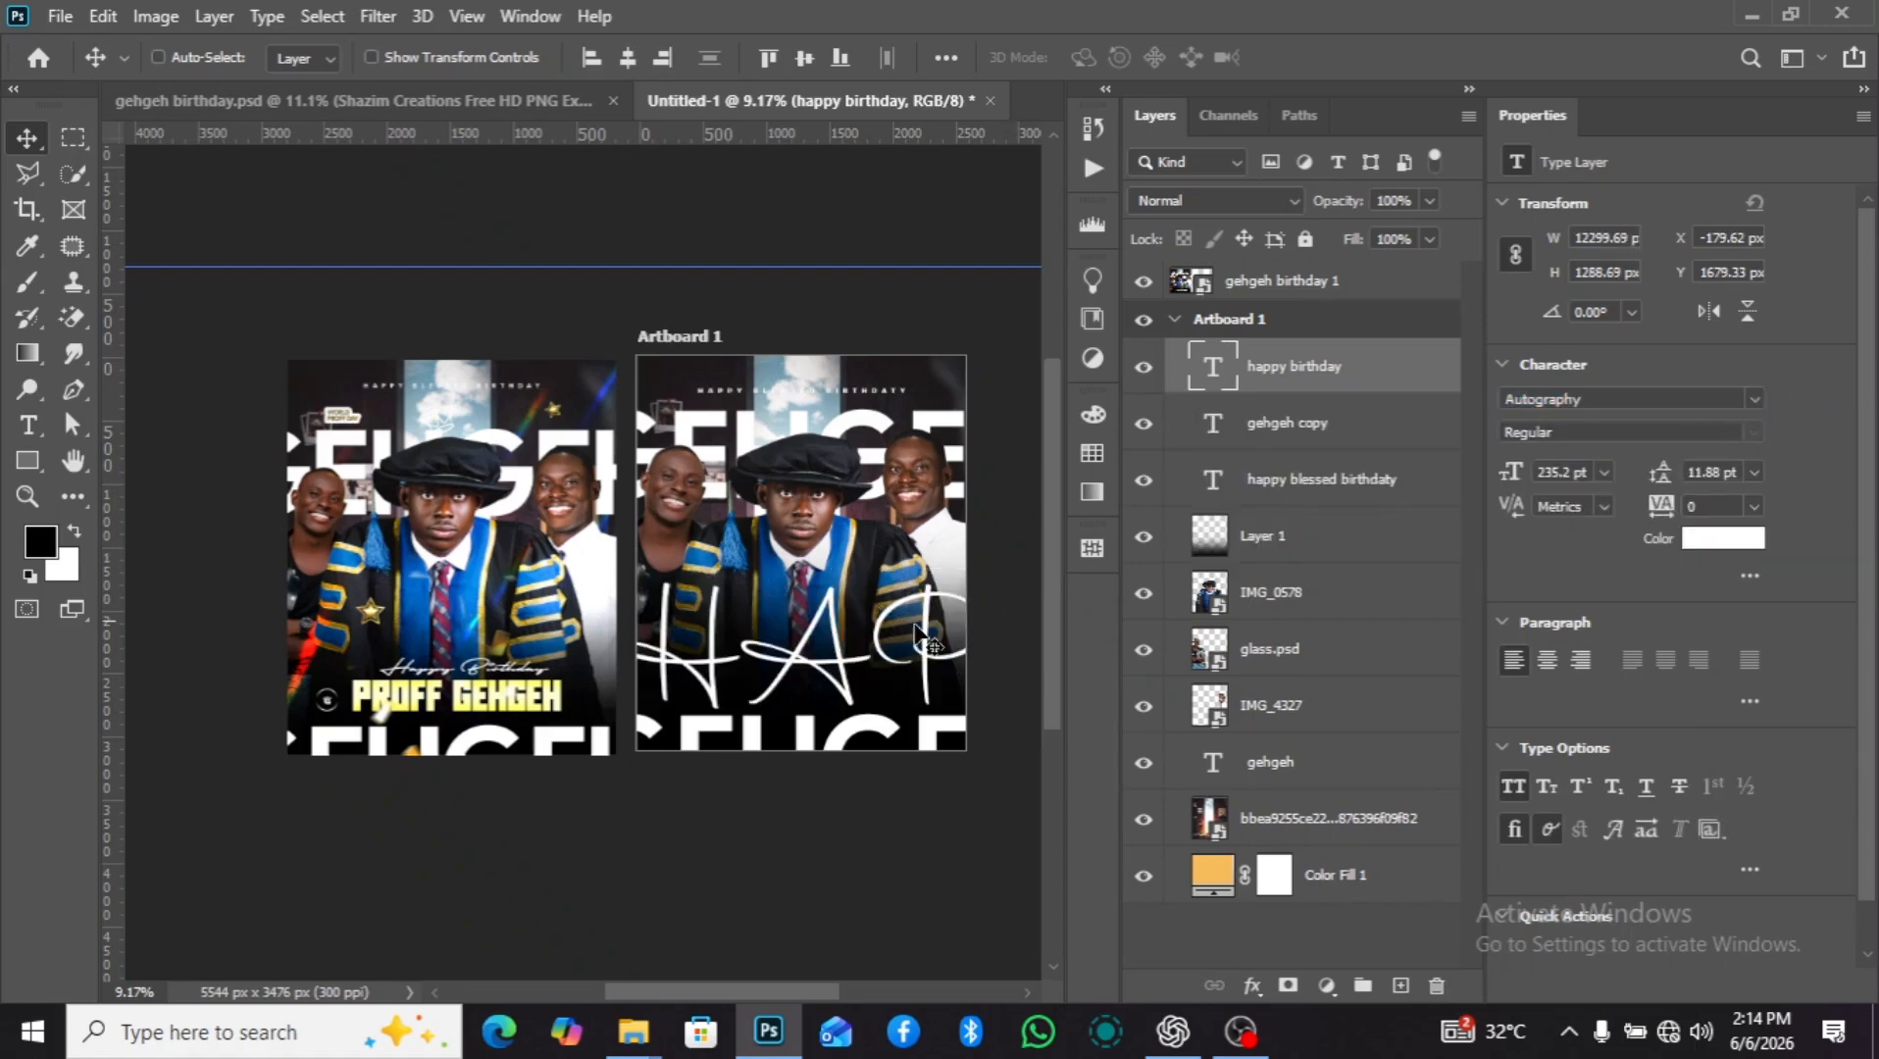
Reduce the "happy birthday" text to 26 pt and move it onto the gown at about X 623 px, Y 2278 px.
drag(1511, 474, 1456, 481)
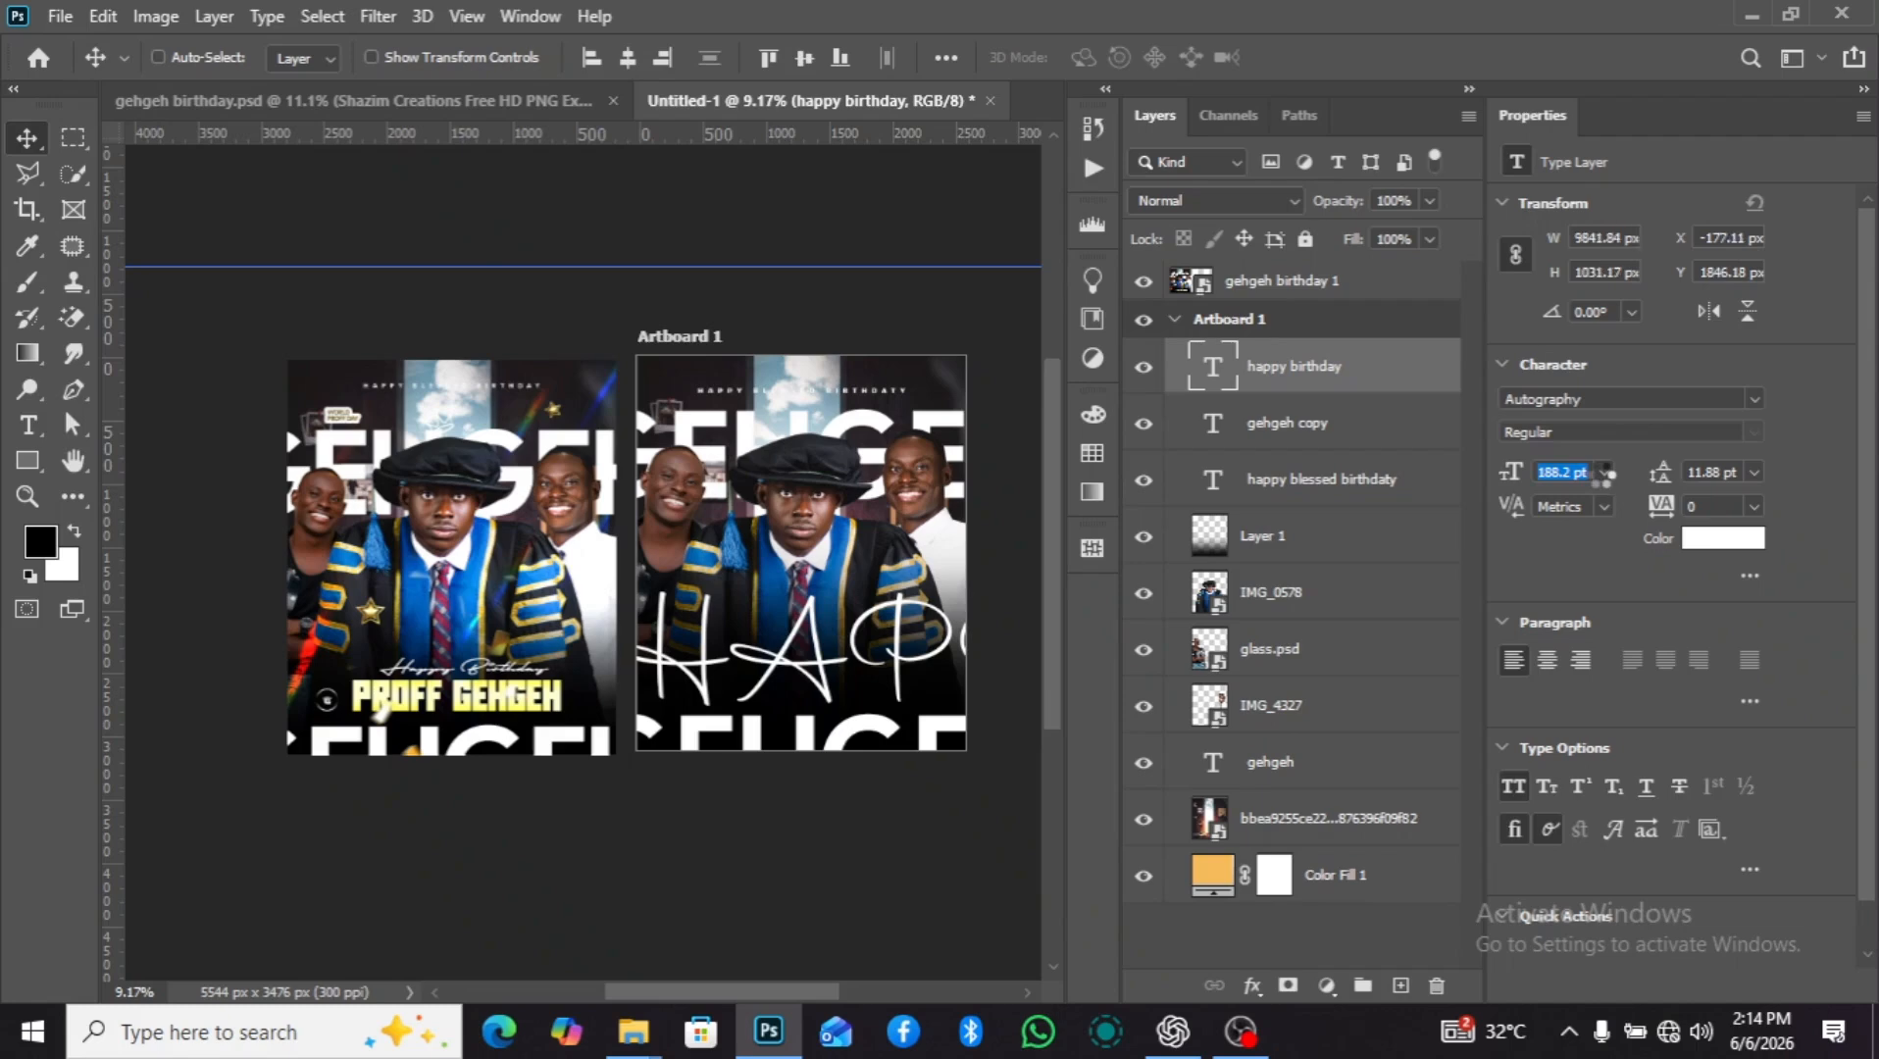
click(1604, 472)
click(1581, 677)
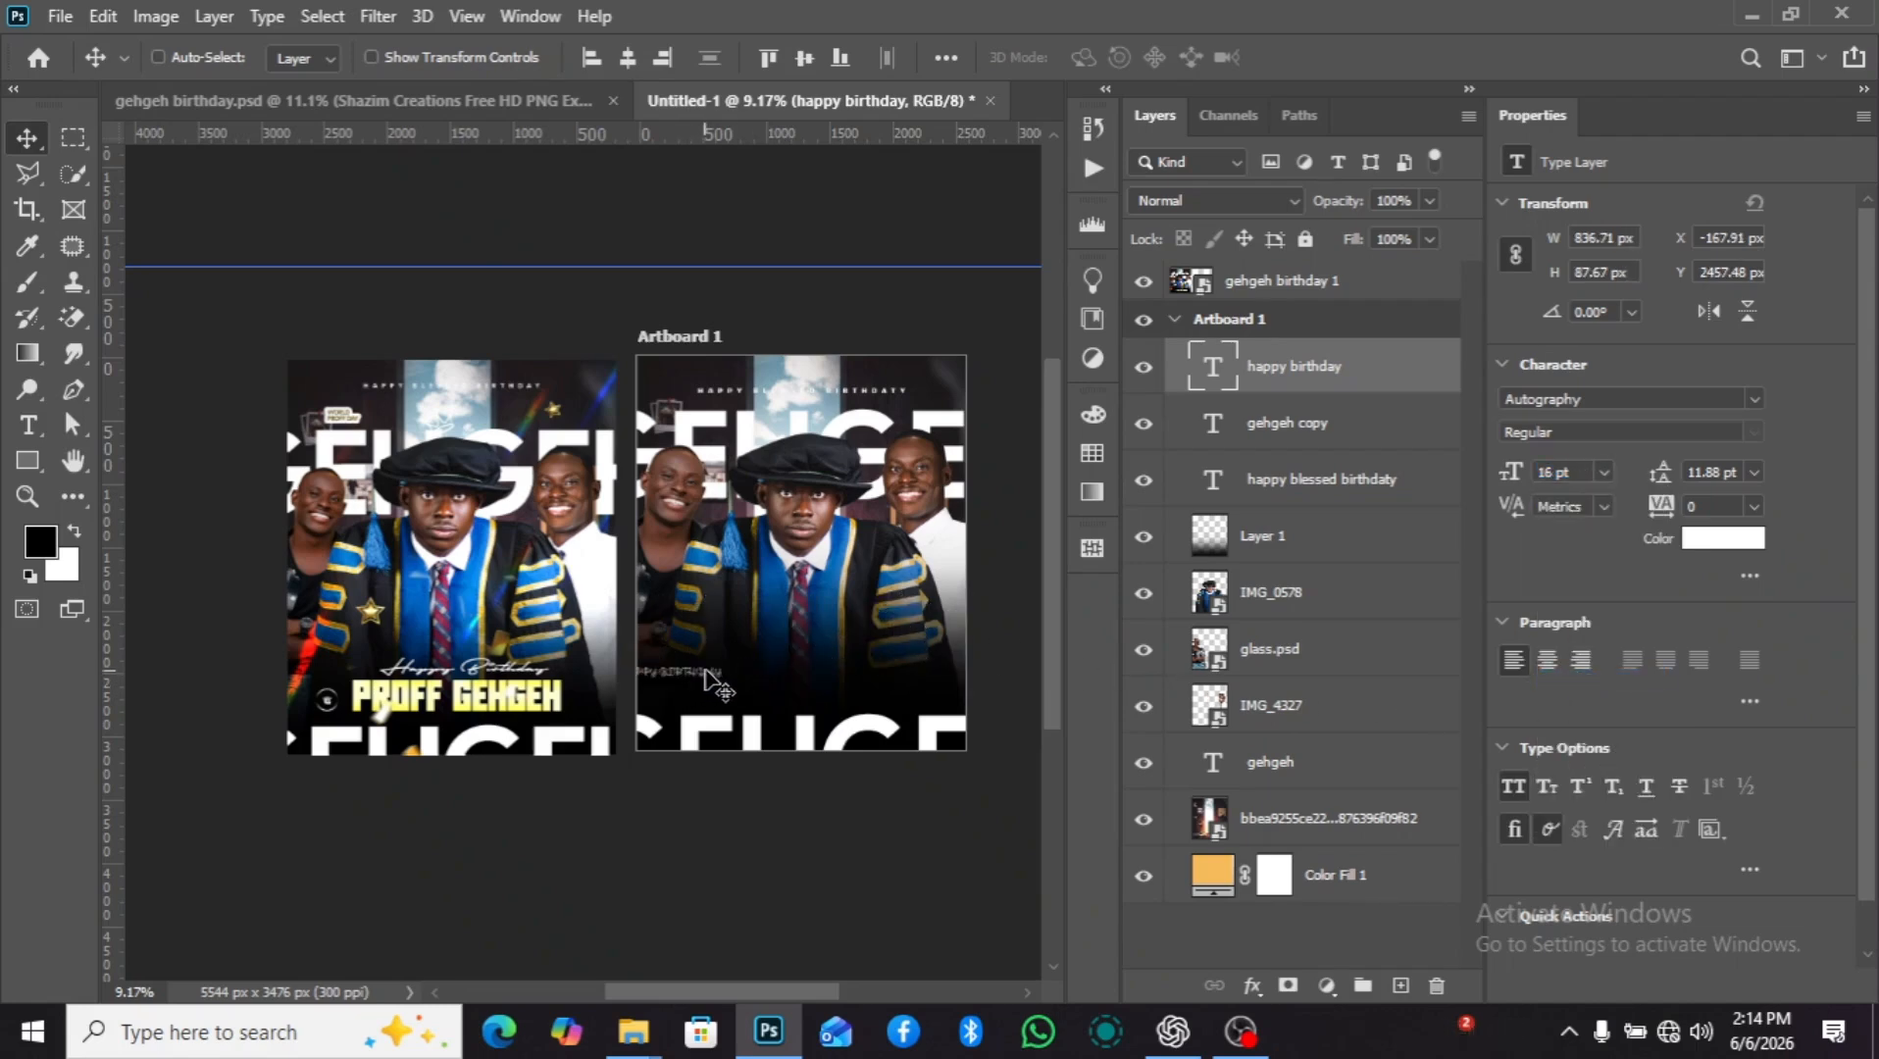
drag(726, 672, 826, 650)
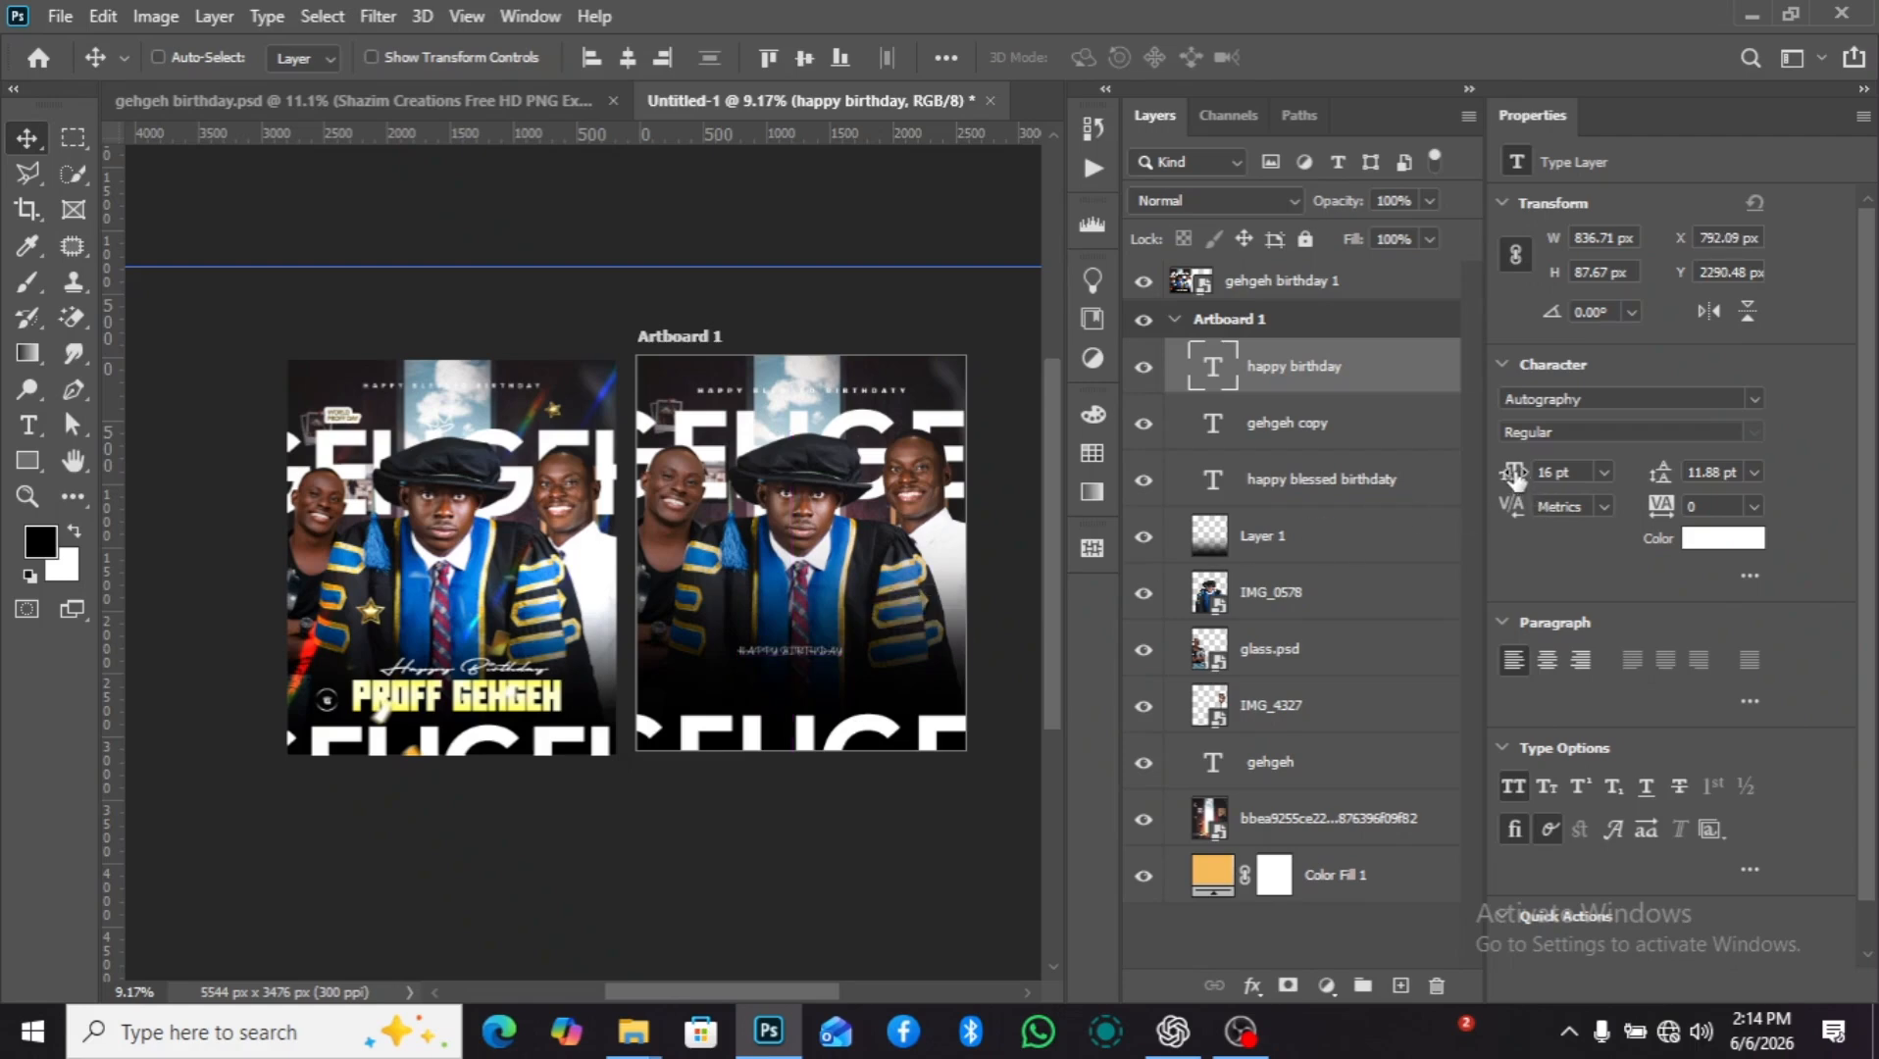
drag(1514, 475, 1524, 476)
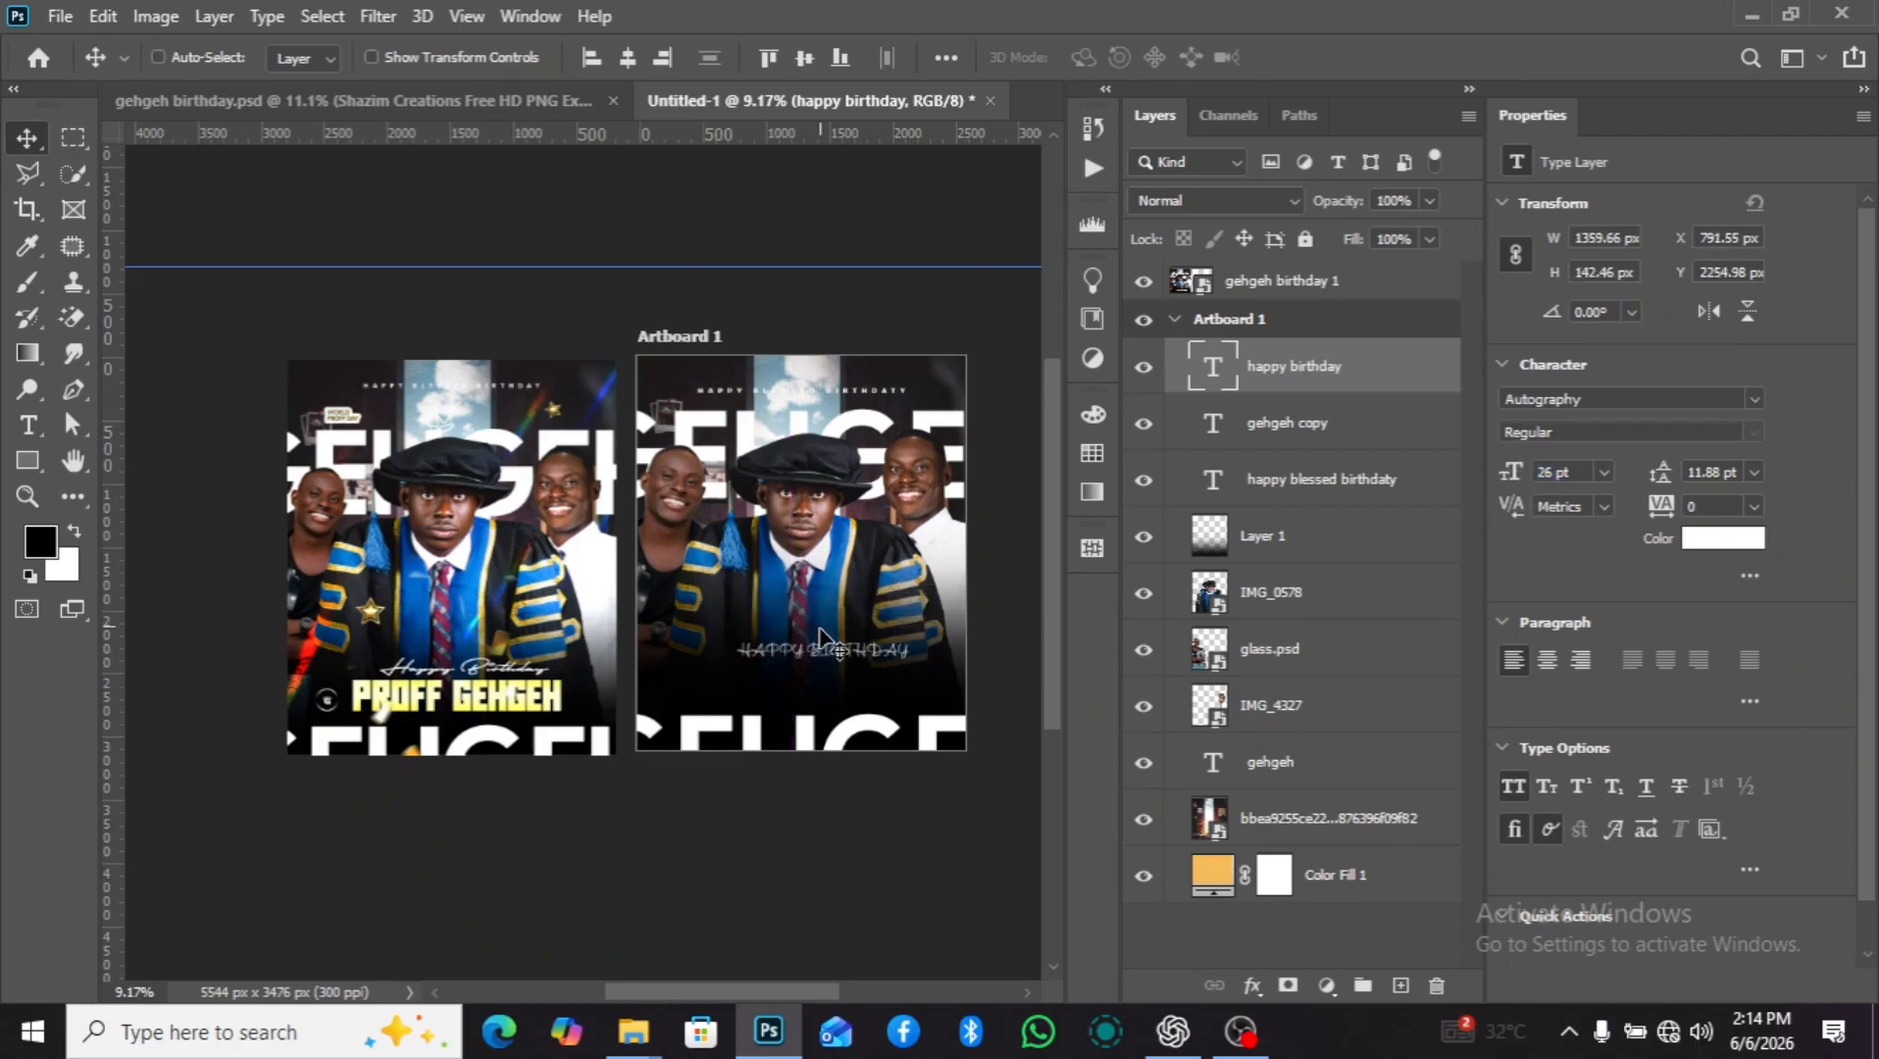
drag(833, 653, 812, 655)
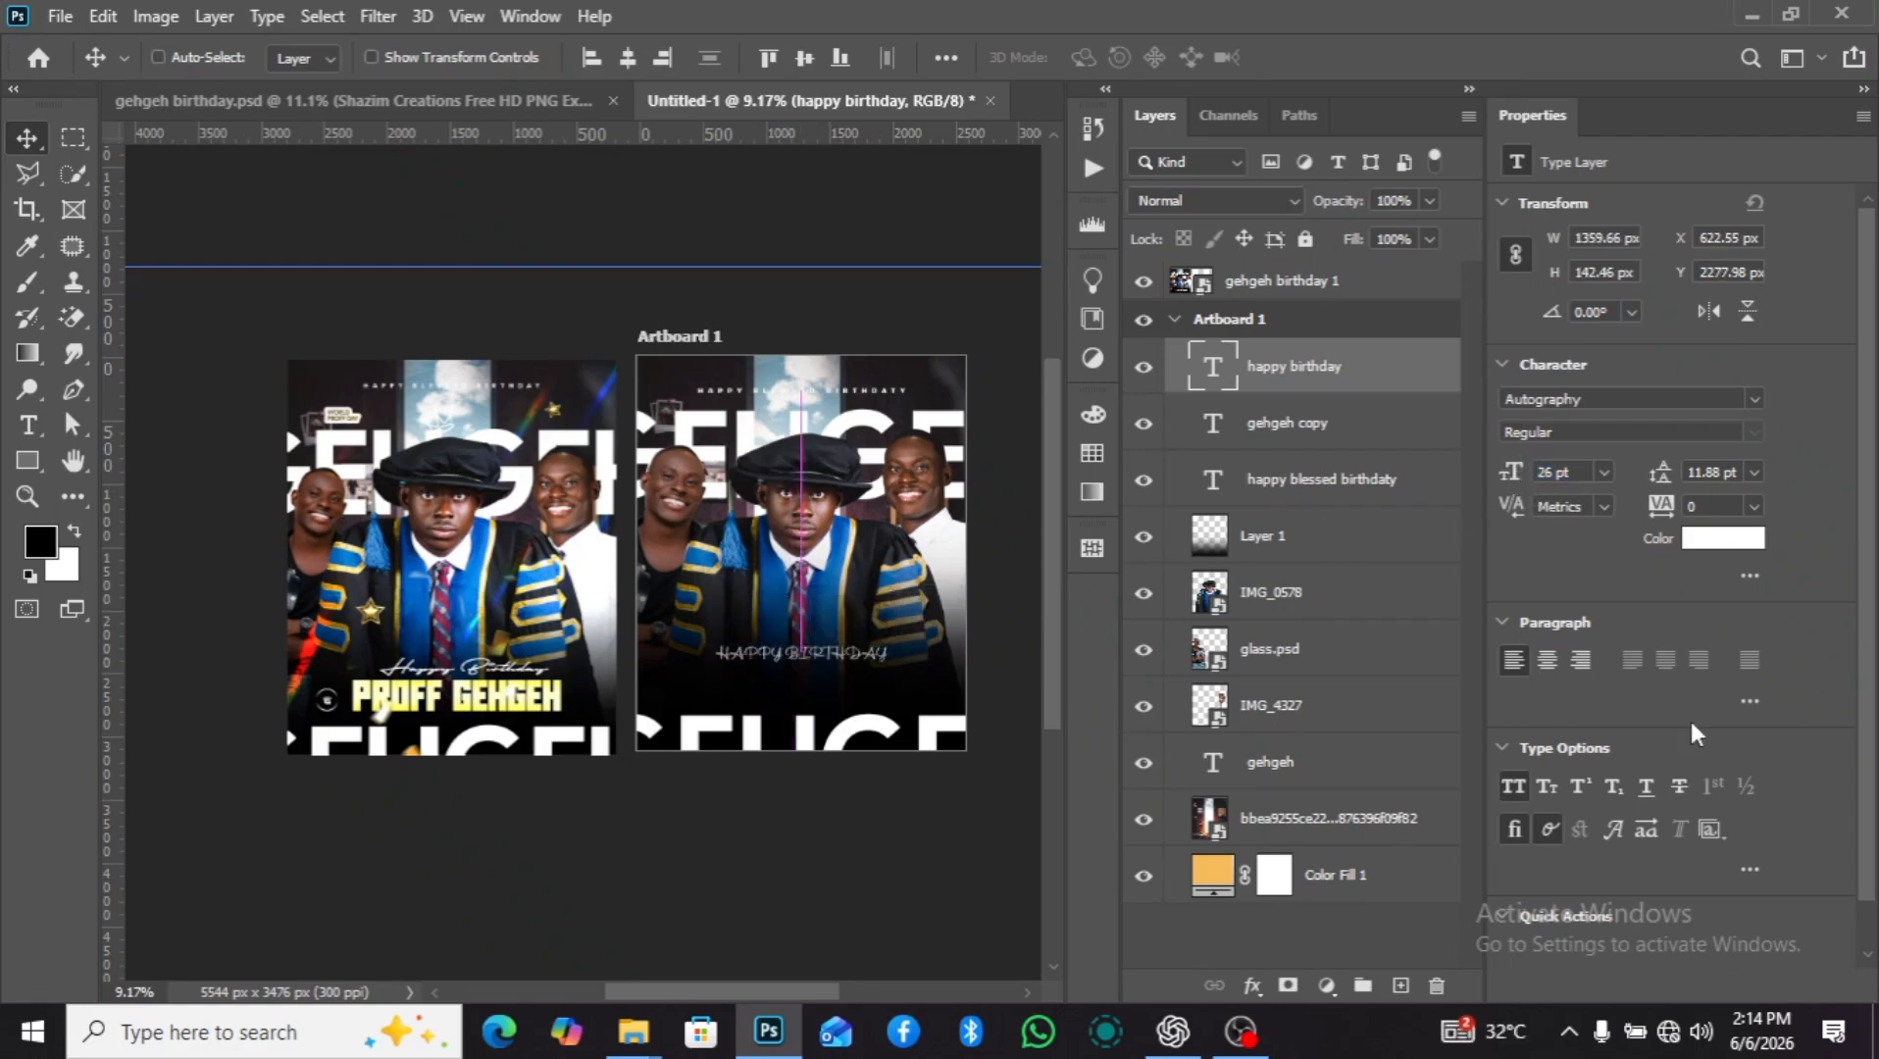
Turn off All Caps for the "happy birthday" text and move it to about X 885 px, Y 2319 px.
click(1517, 786)
scroll(775, 670, up, 5)
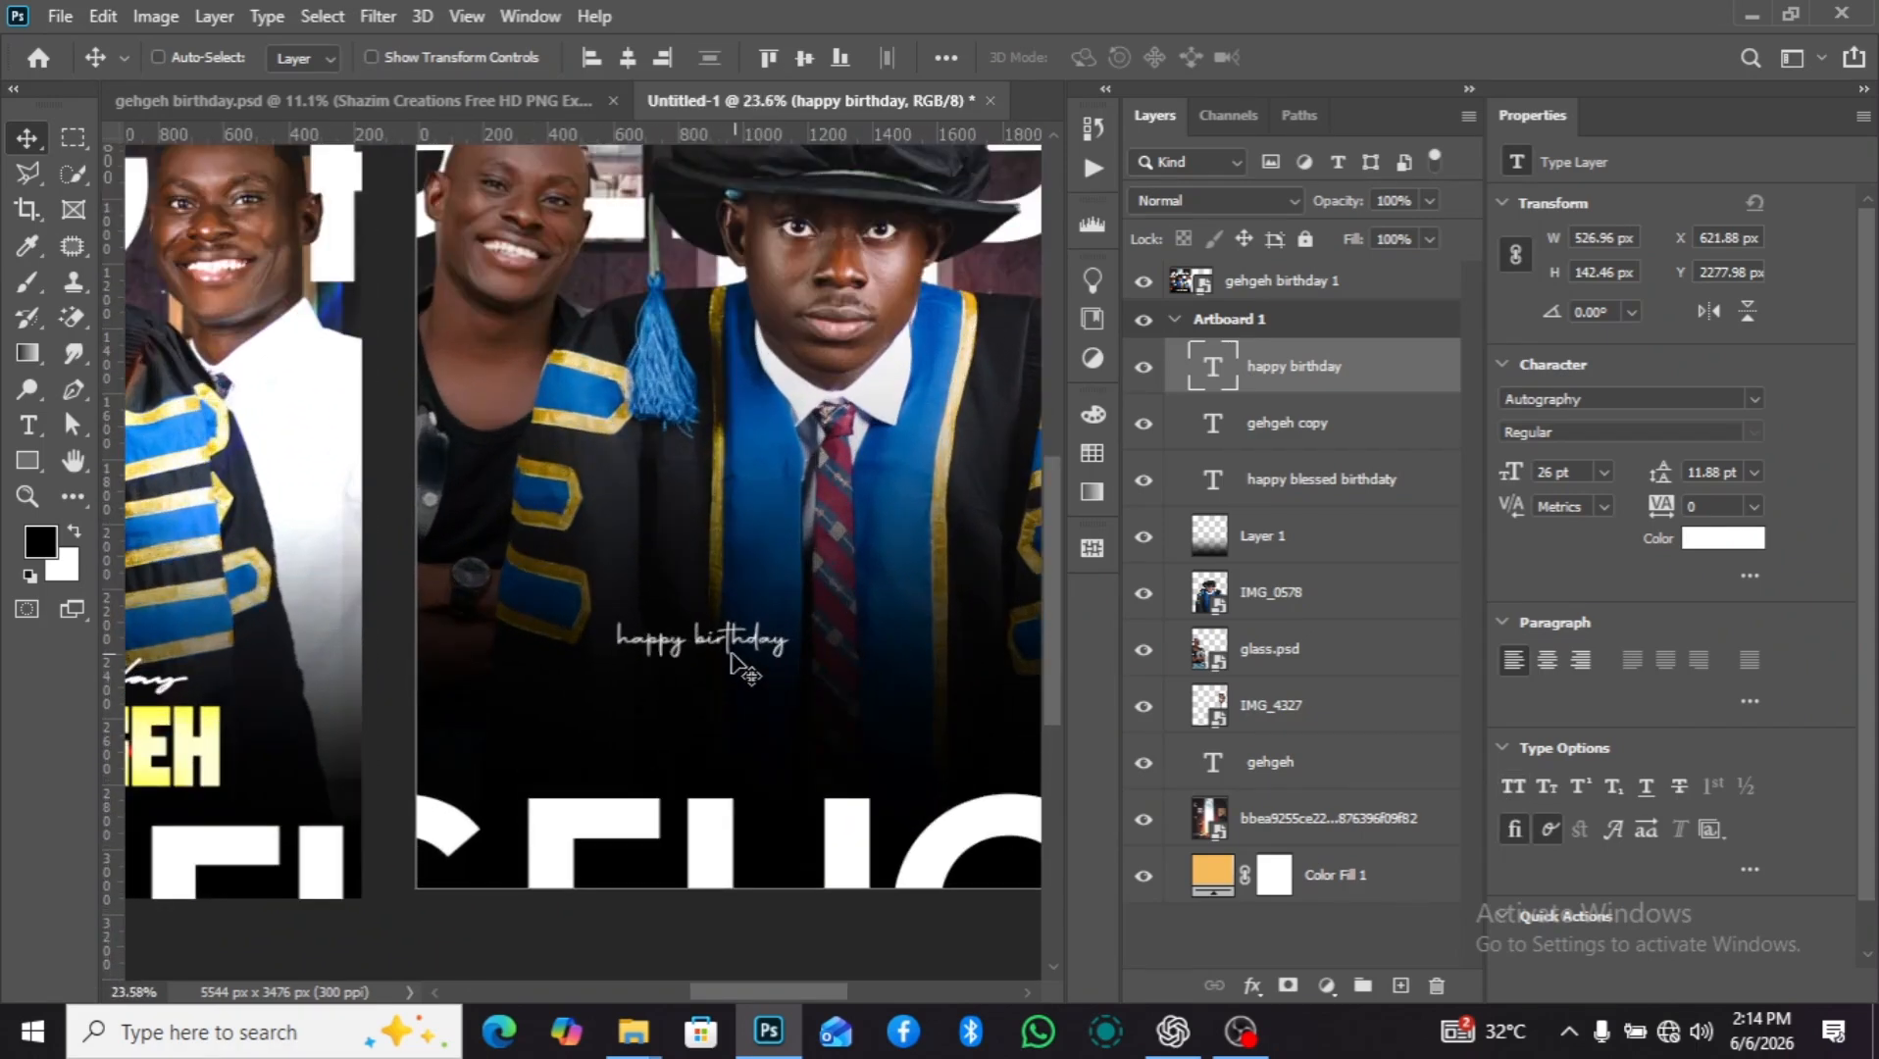
drag(730, 657, 791, 667)
scroll(775, 657, up, 3)
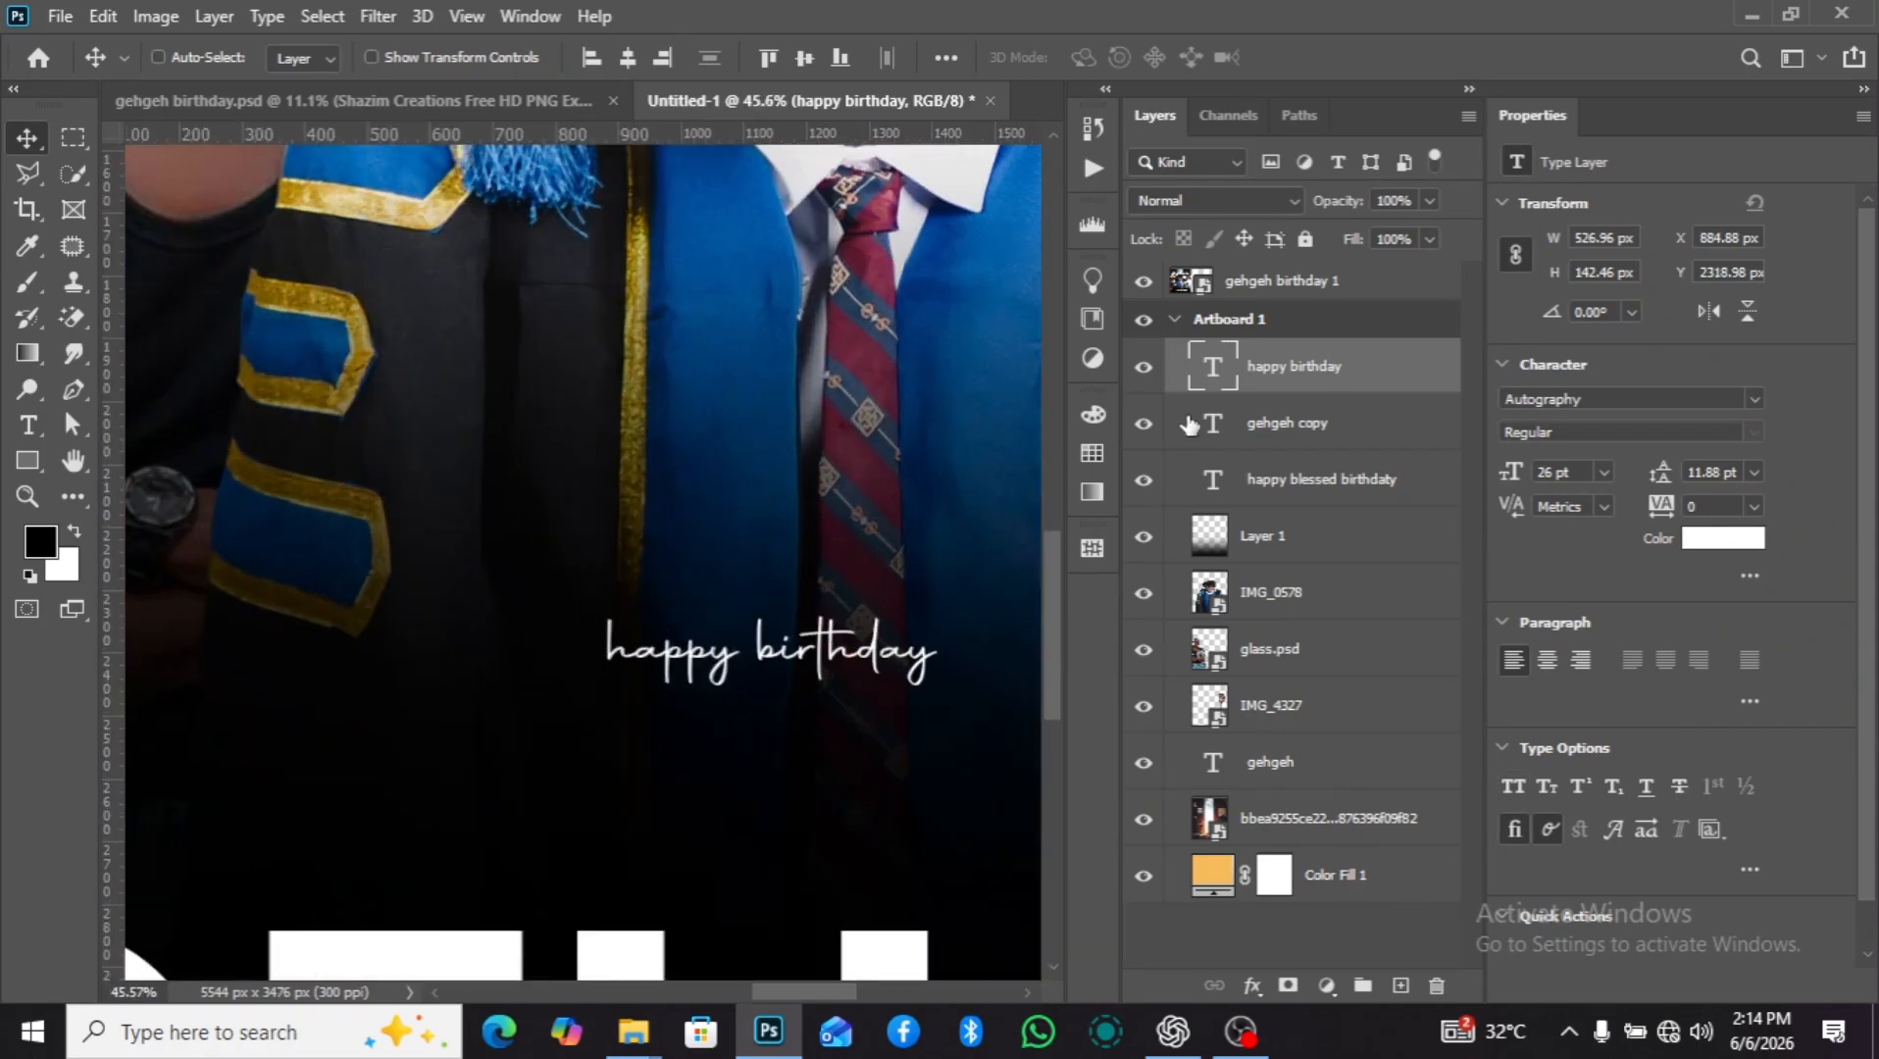
Edit the birthday text to read "HappyBirthday", with capital initials and no space between the words.
key(t)
click(610, 651)
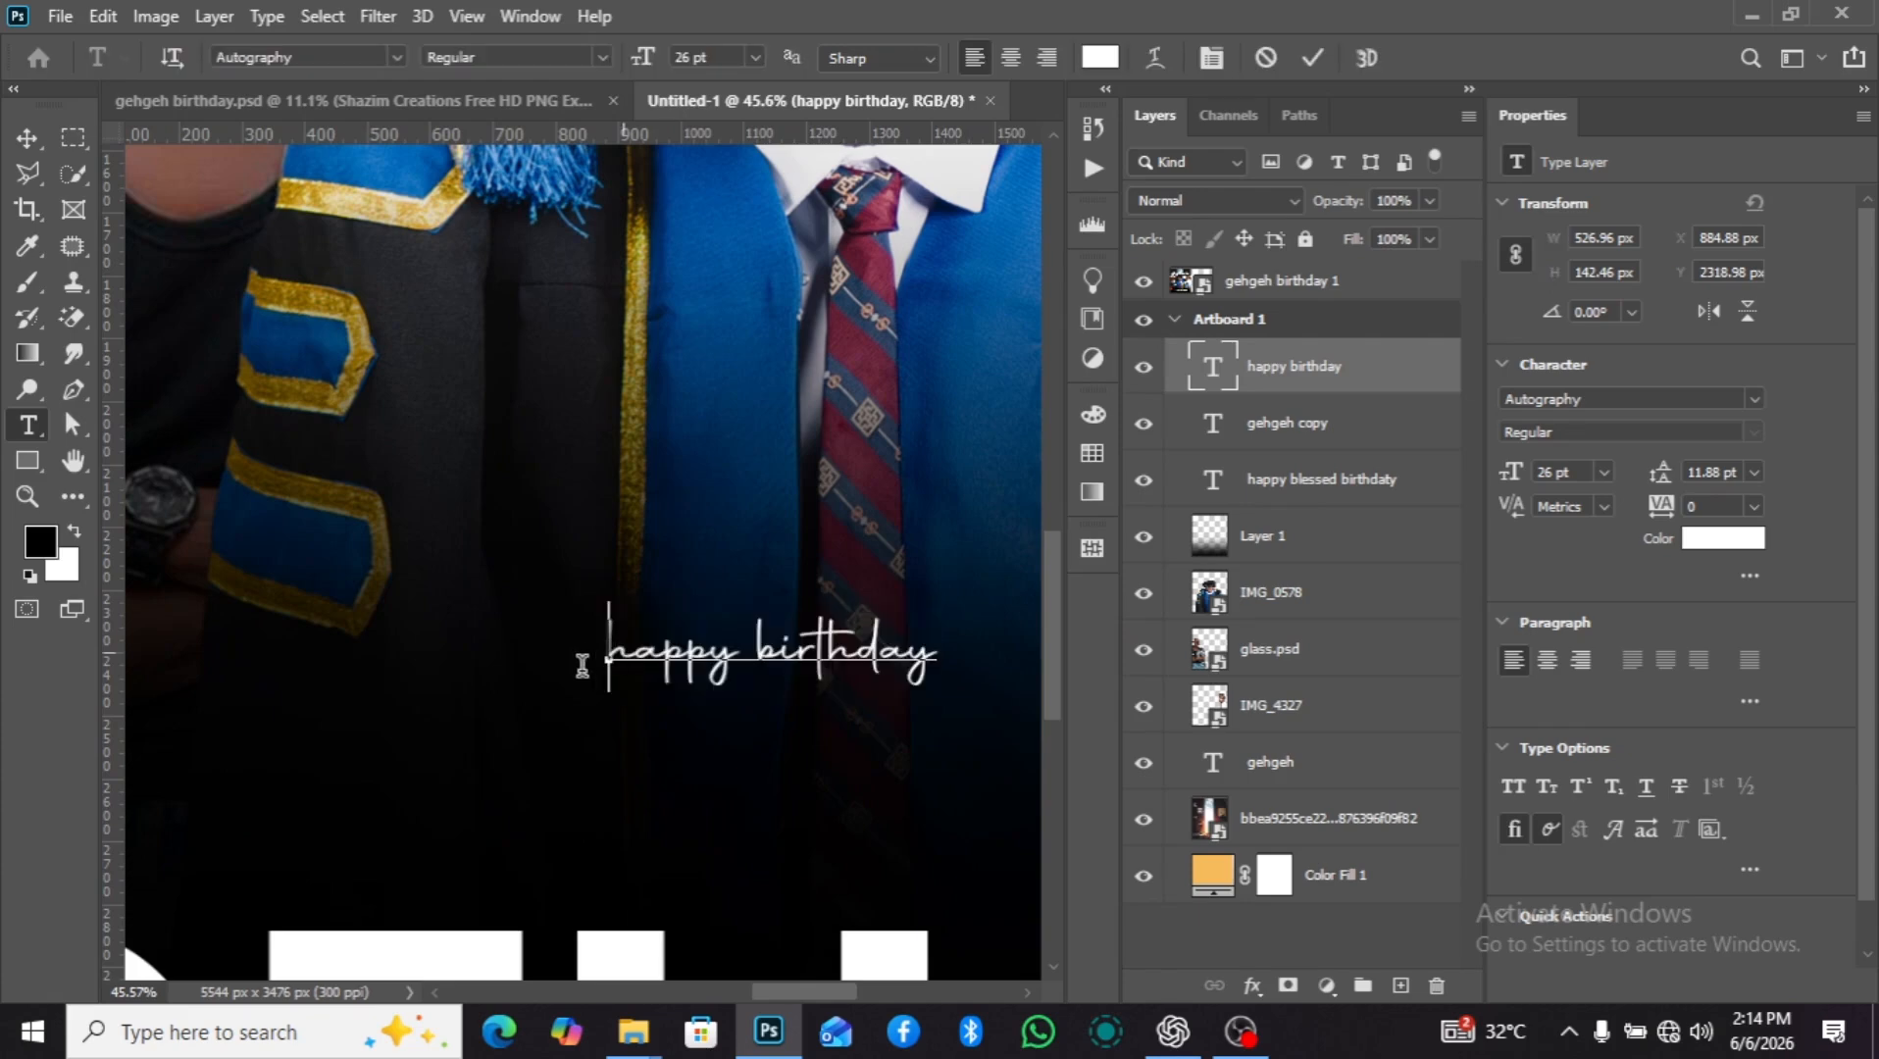
drag(622, 650, 610, 655)
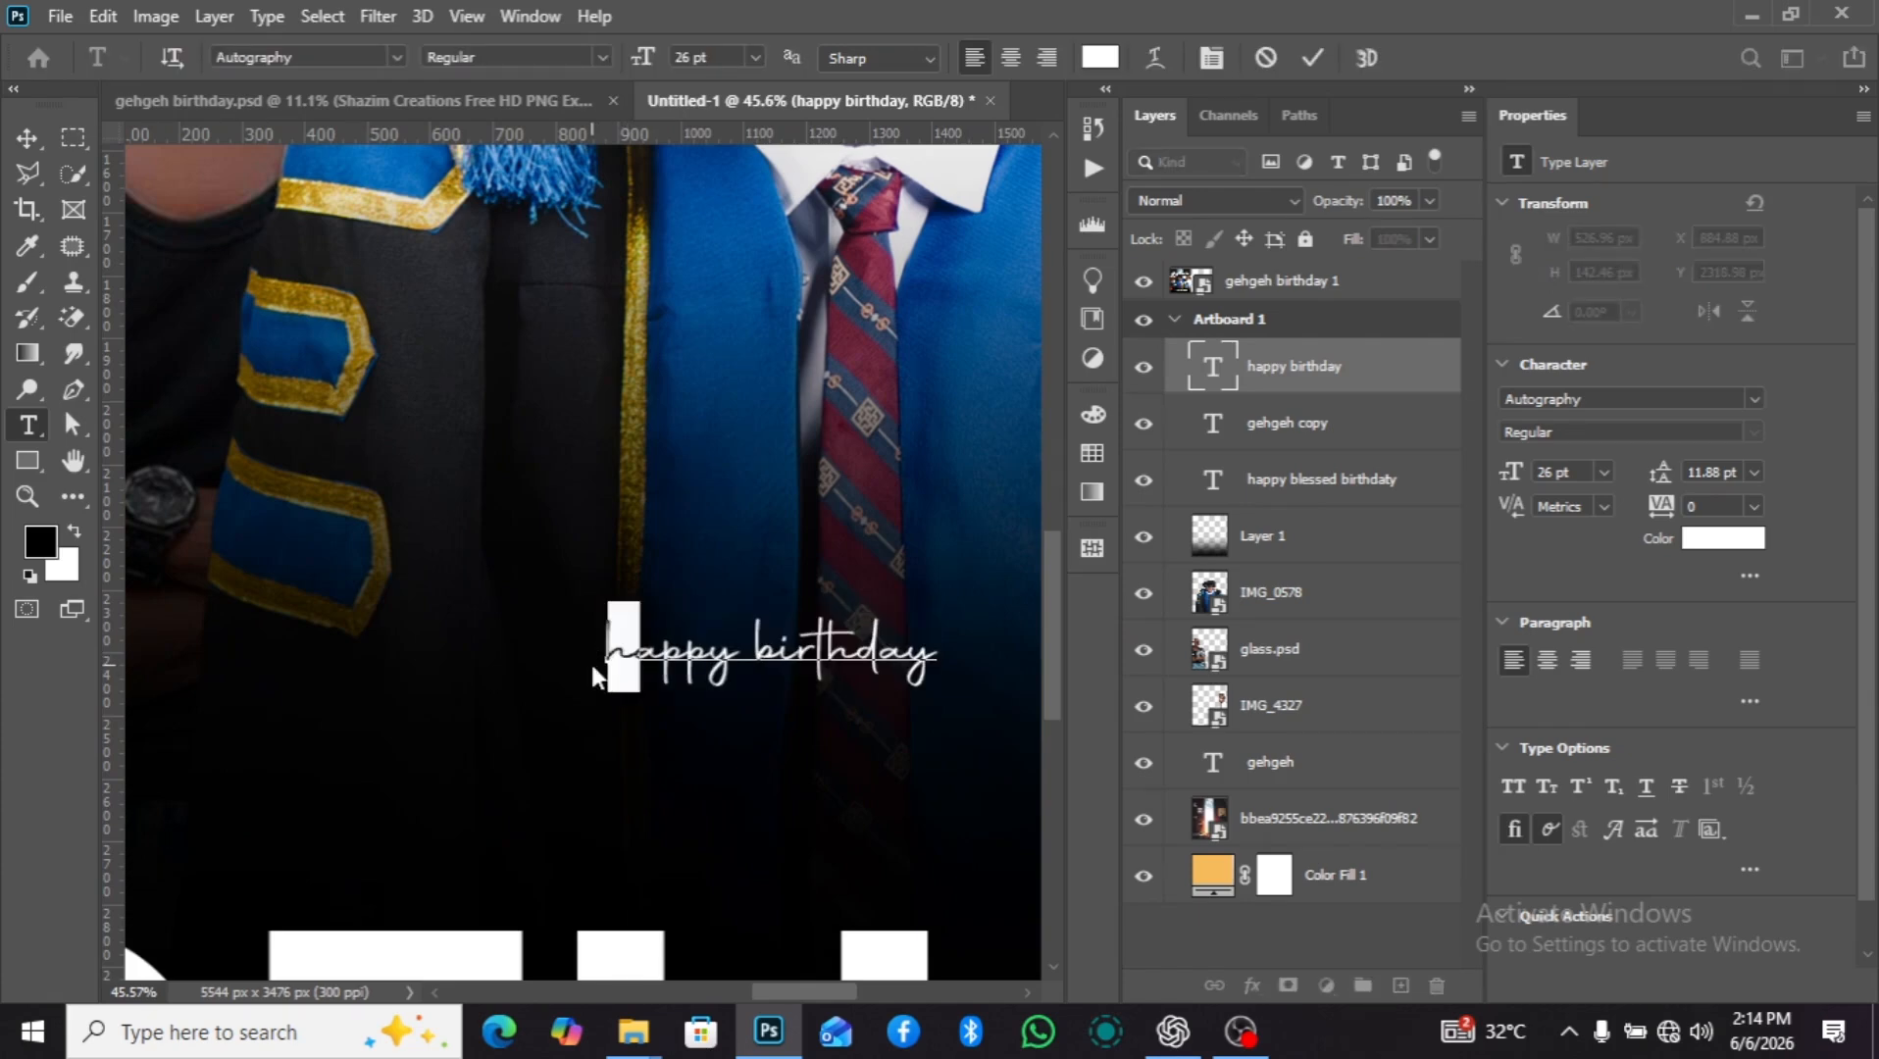
text(H)
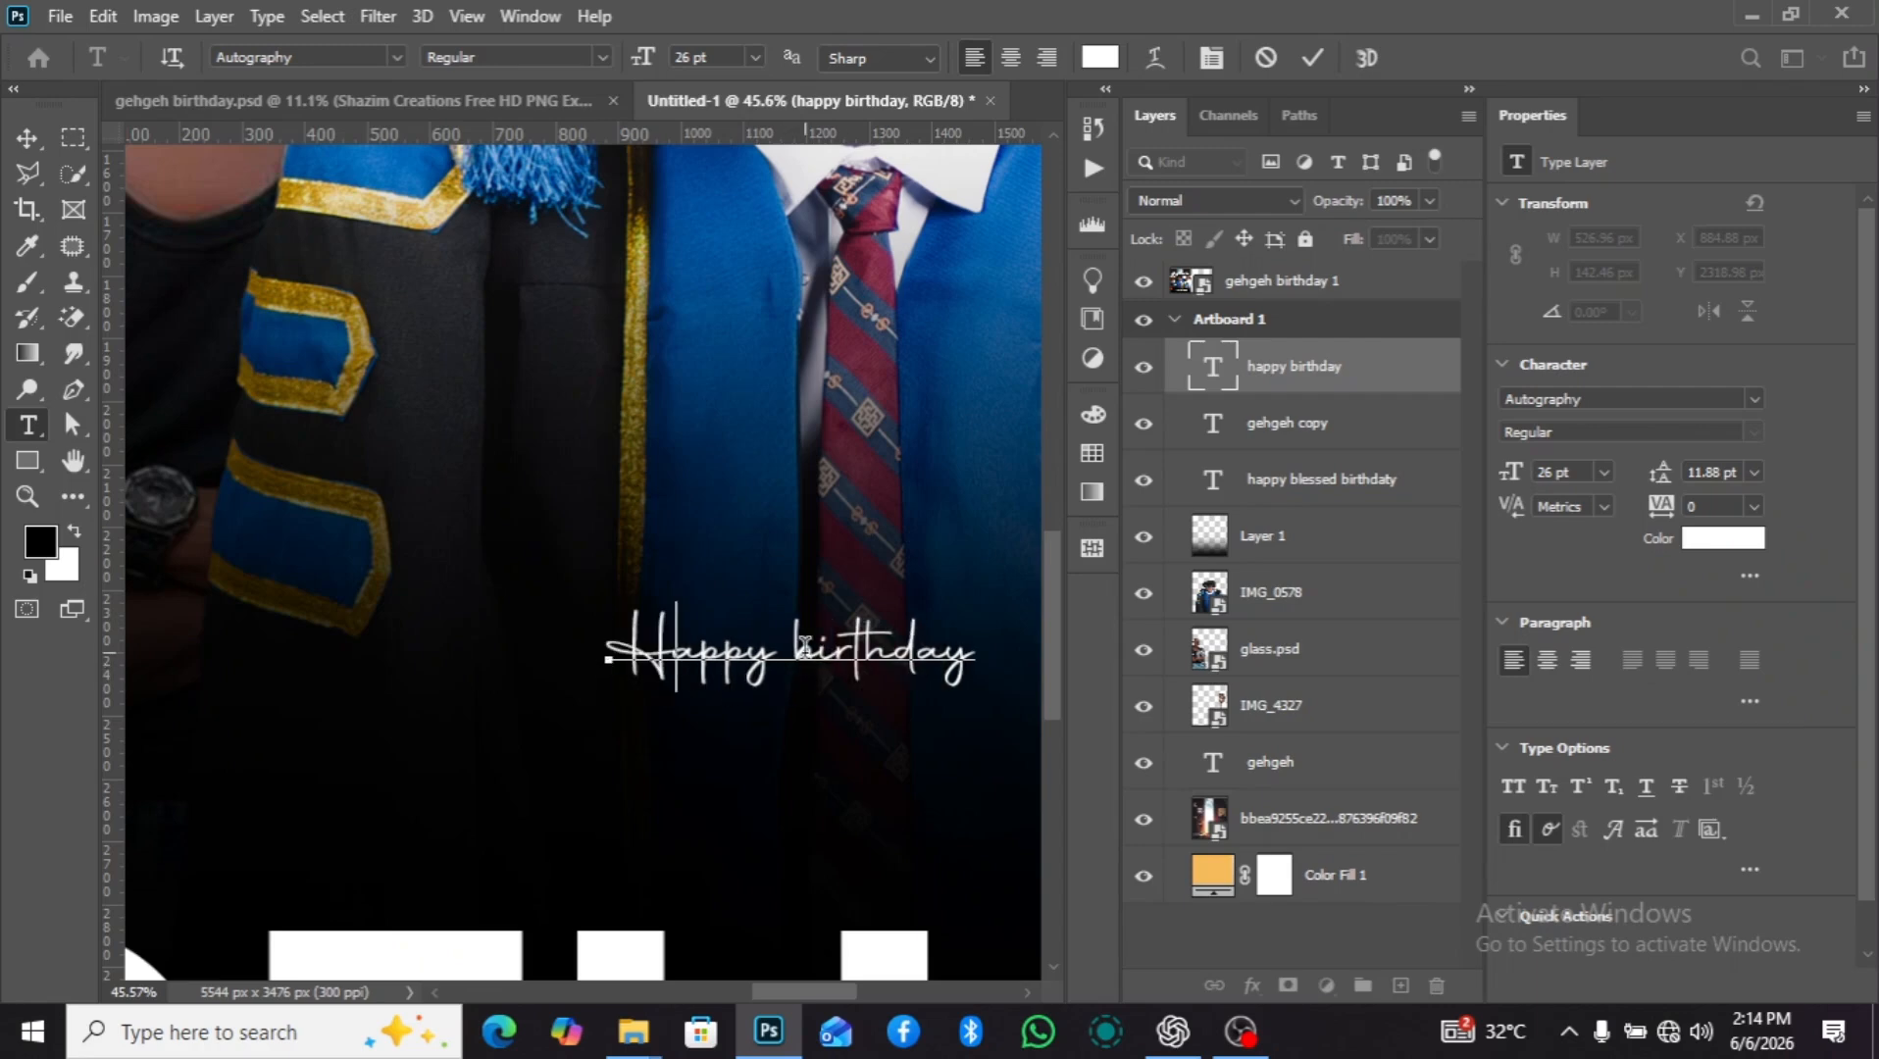
drag(821, 647, 771, 651)
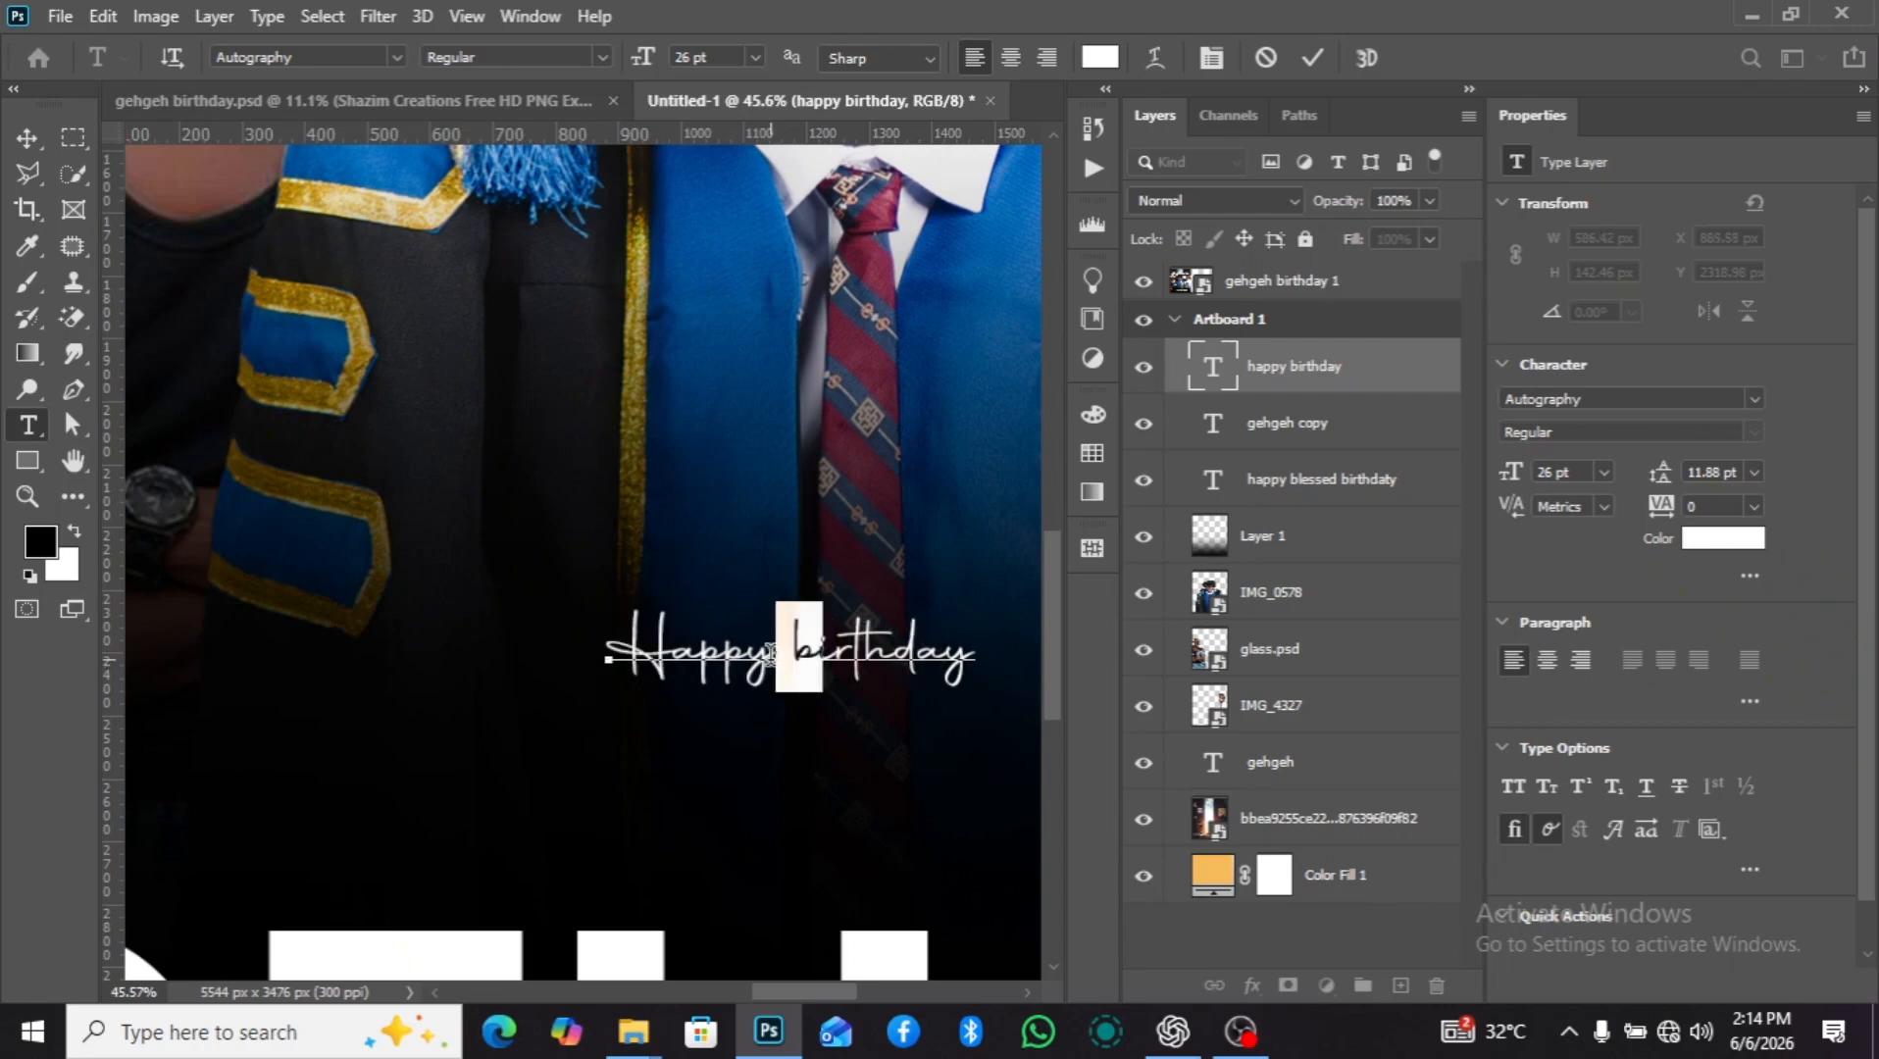
text(B)
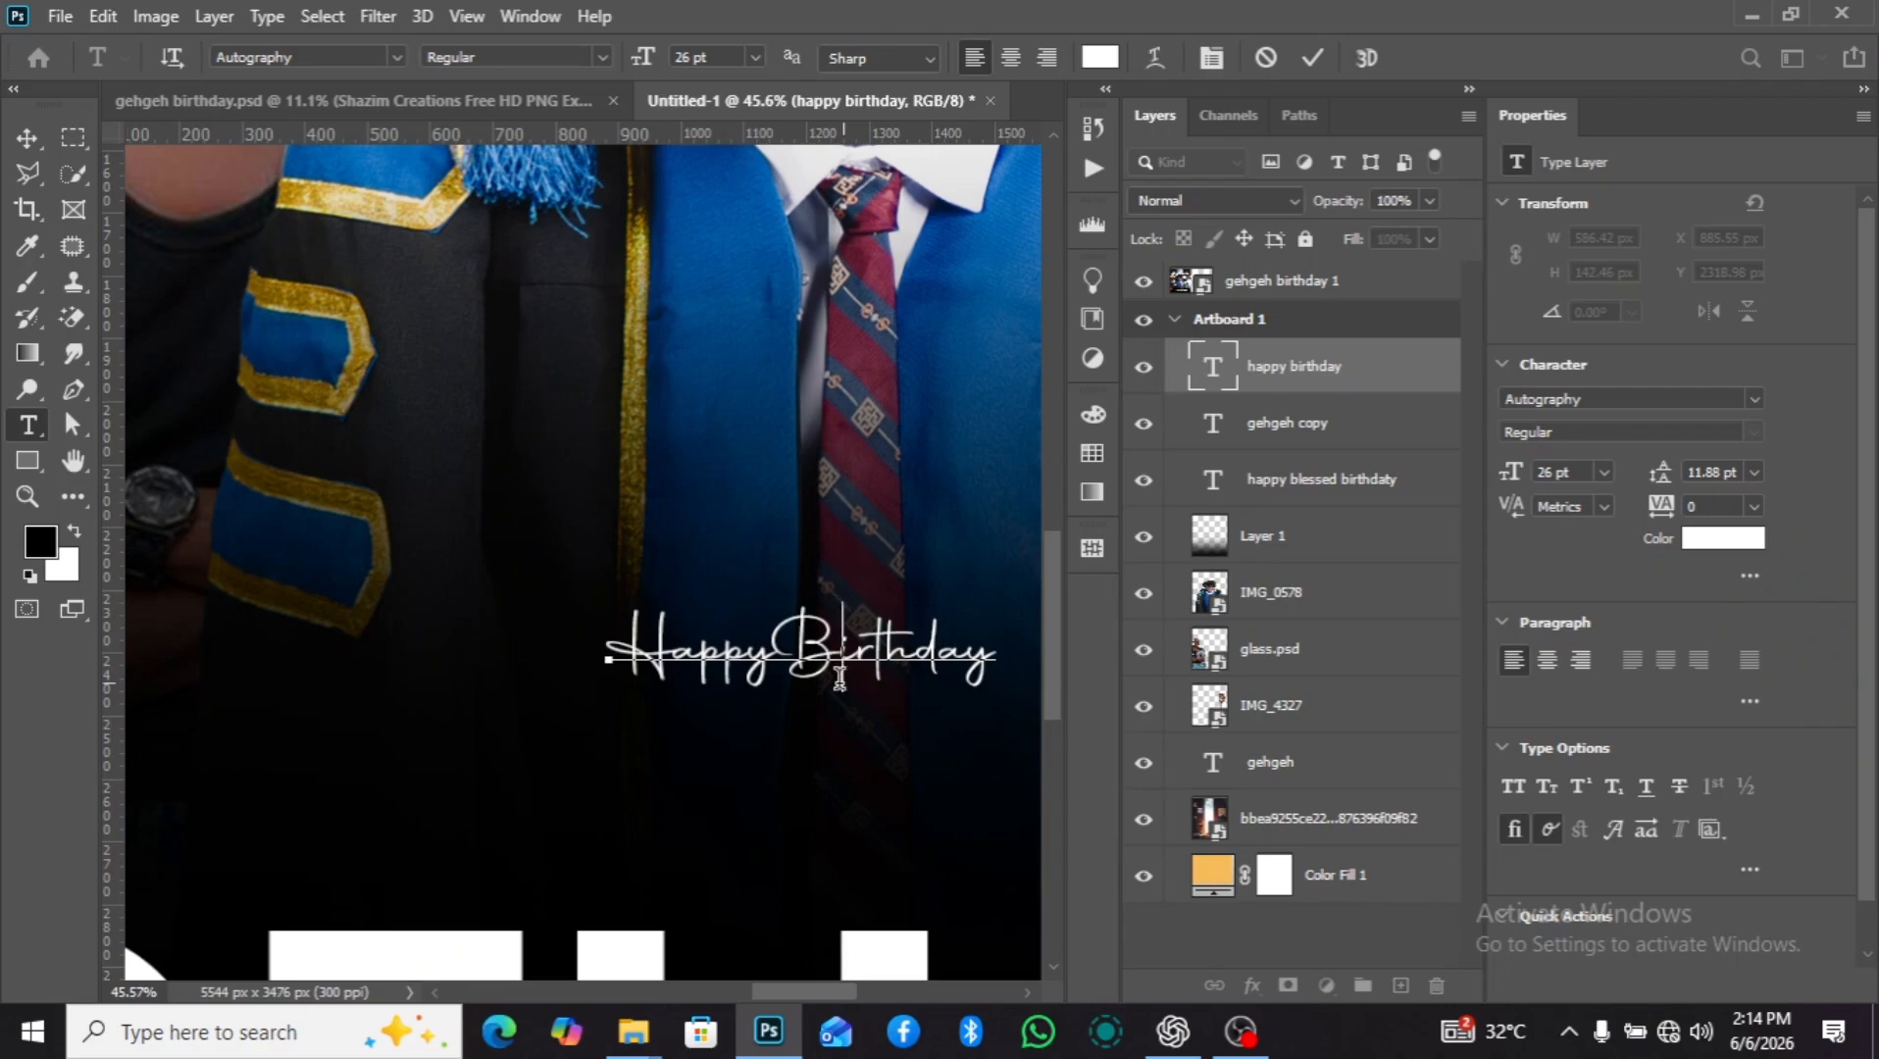
click(1311, 370)
key(v)
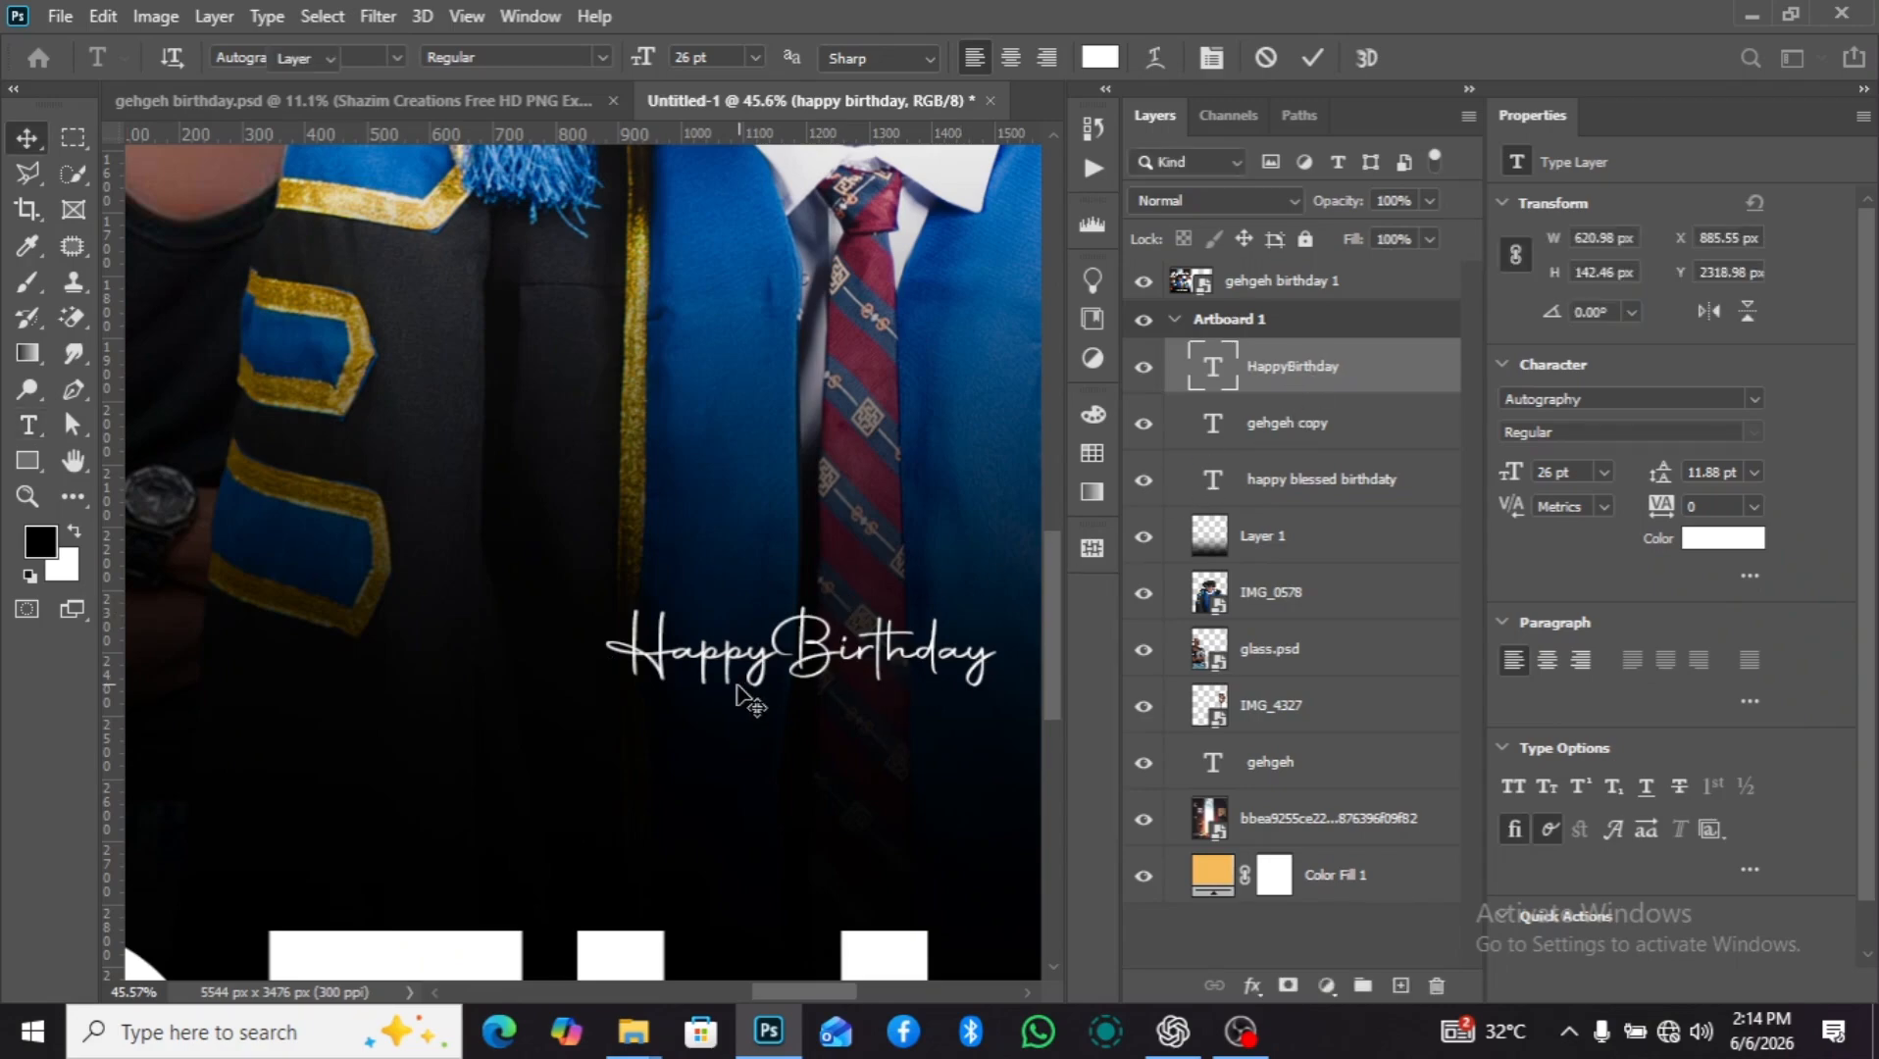
Change the "HappyBirthday" font to Autograf PERSONAL USE ONLY Regular.
scroll(738, 691, down, 3)
scroll(750, 706, down, 4)
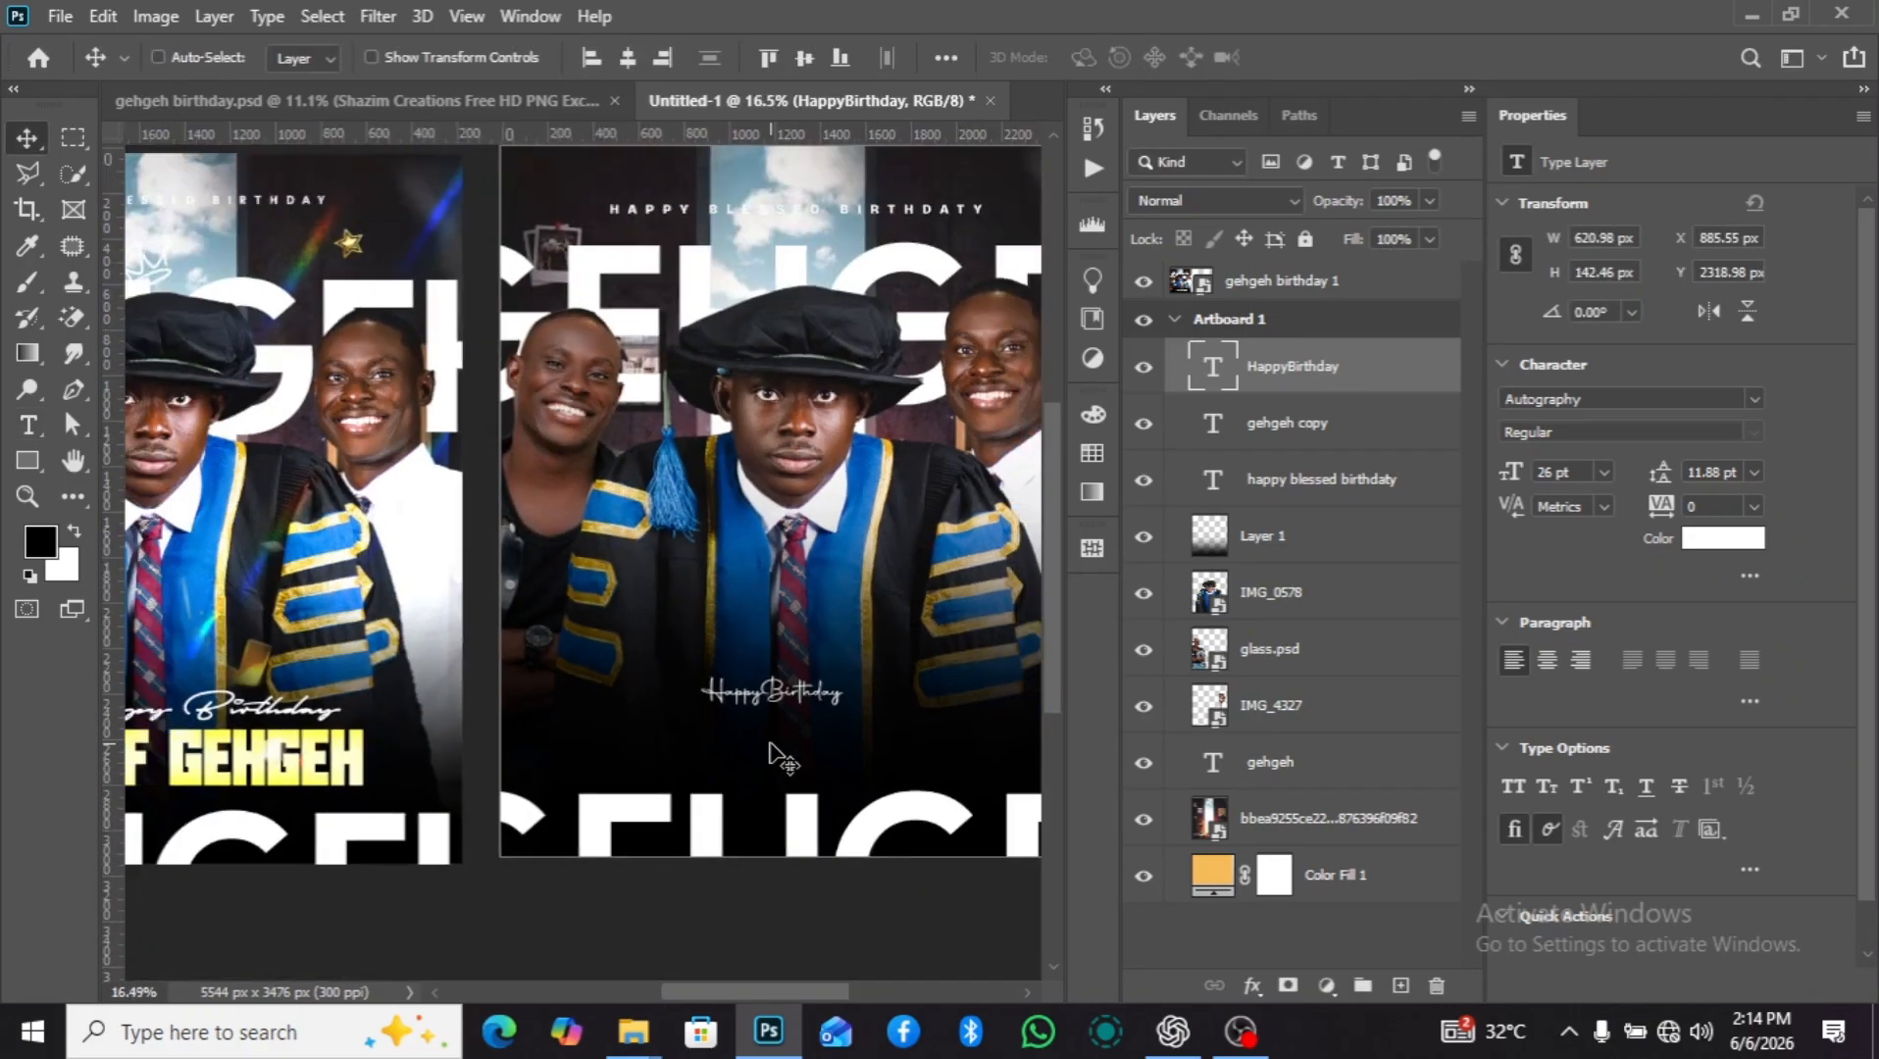
scroll(782, 757, up, 1)
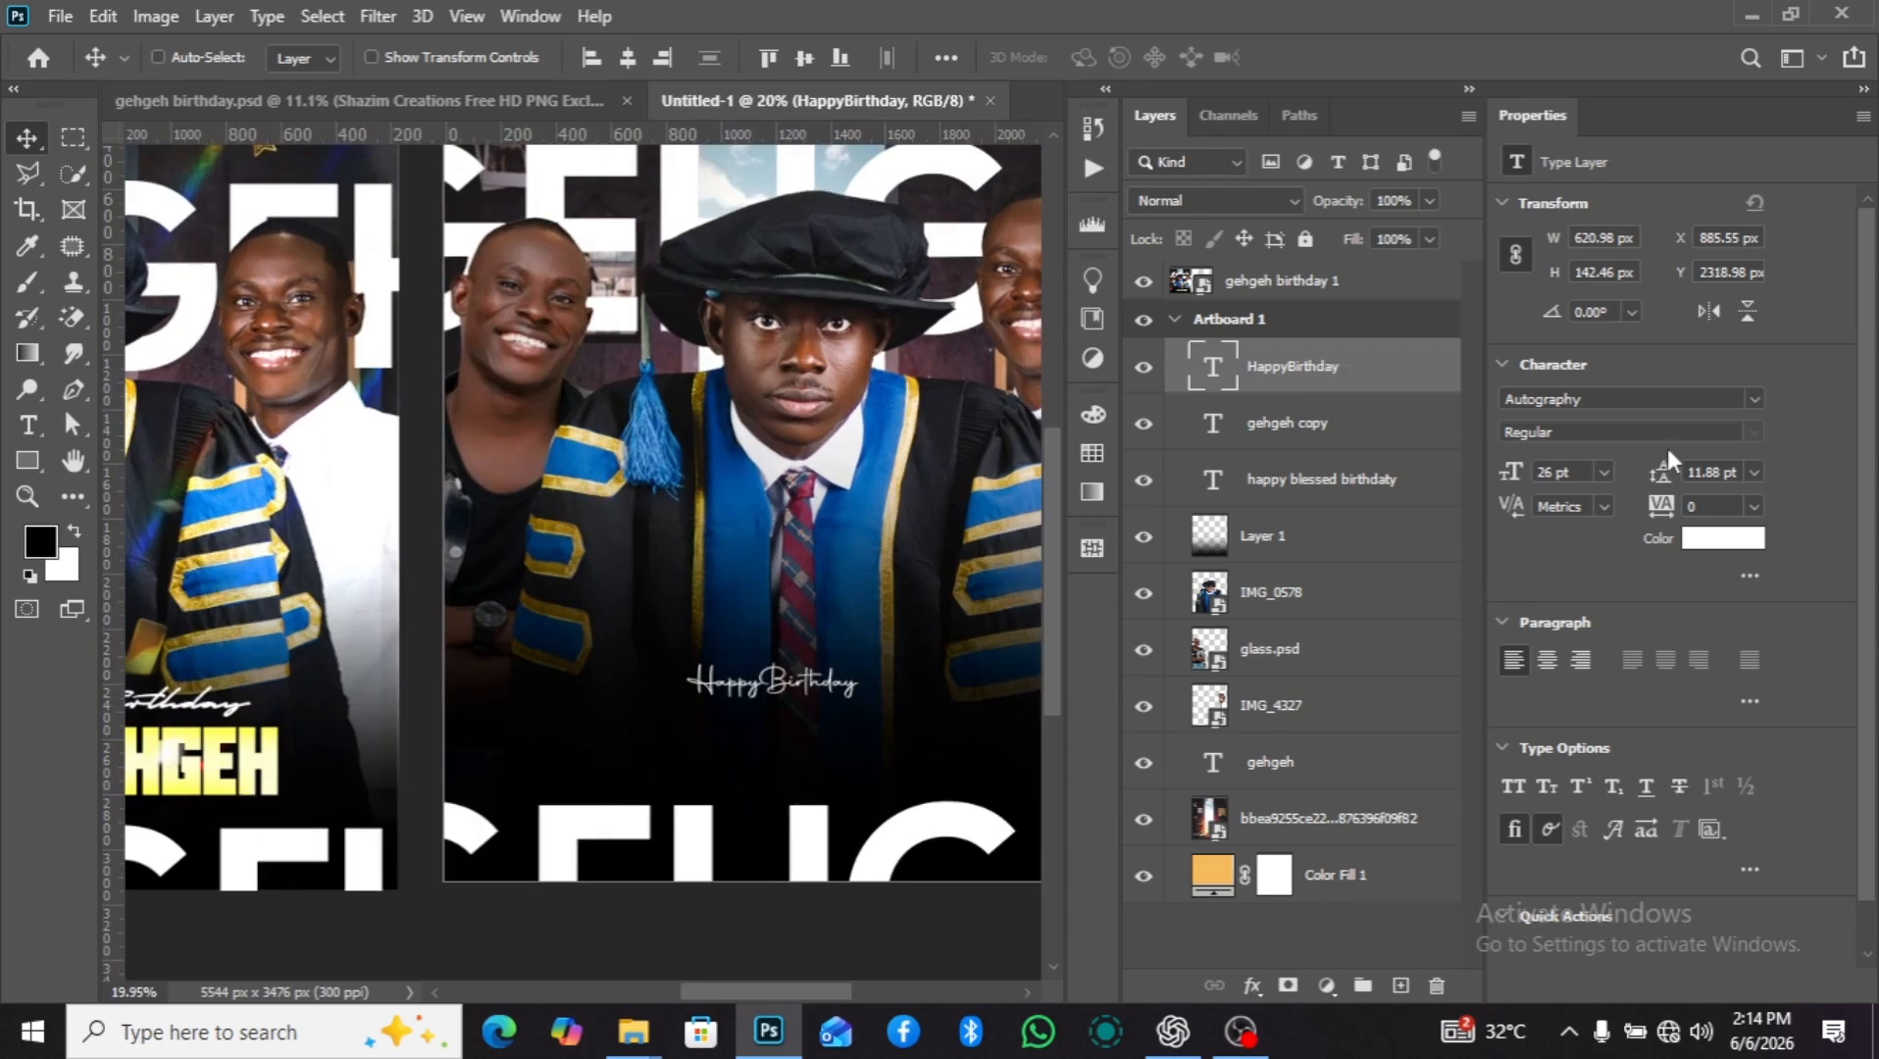
click(1748, 398)
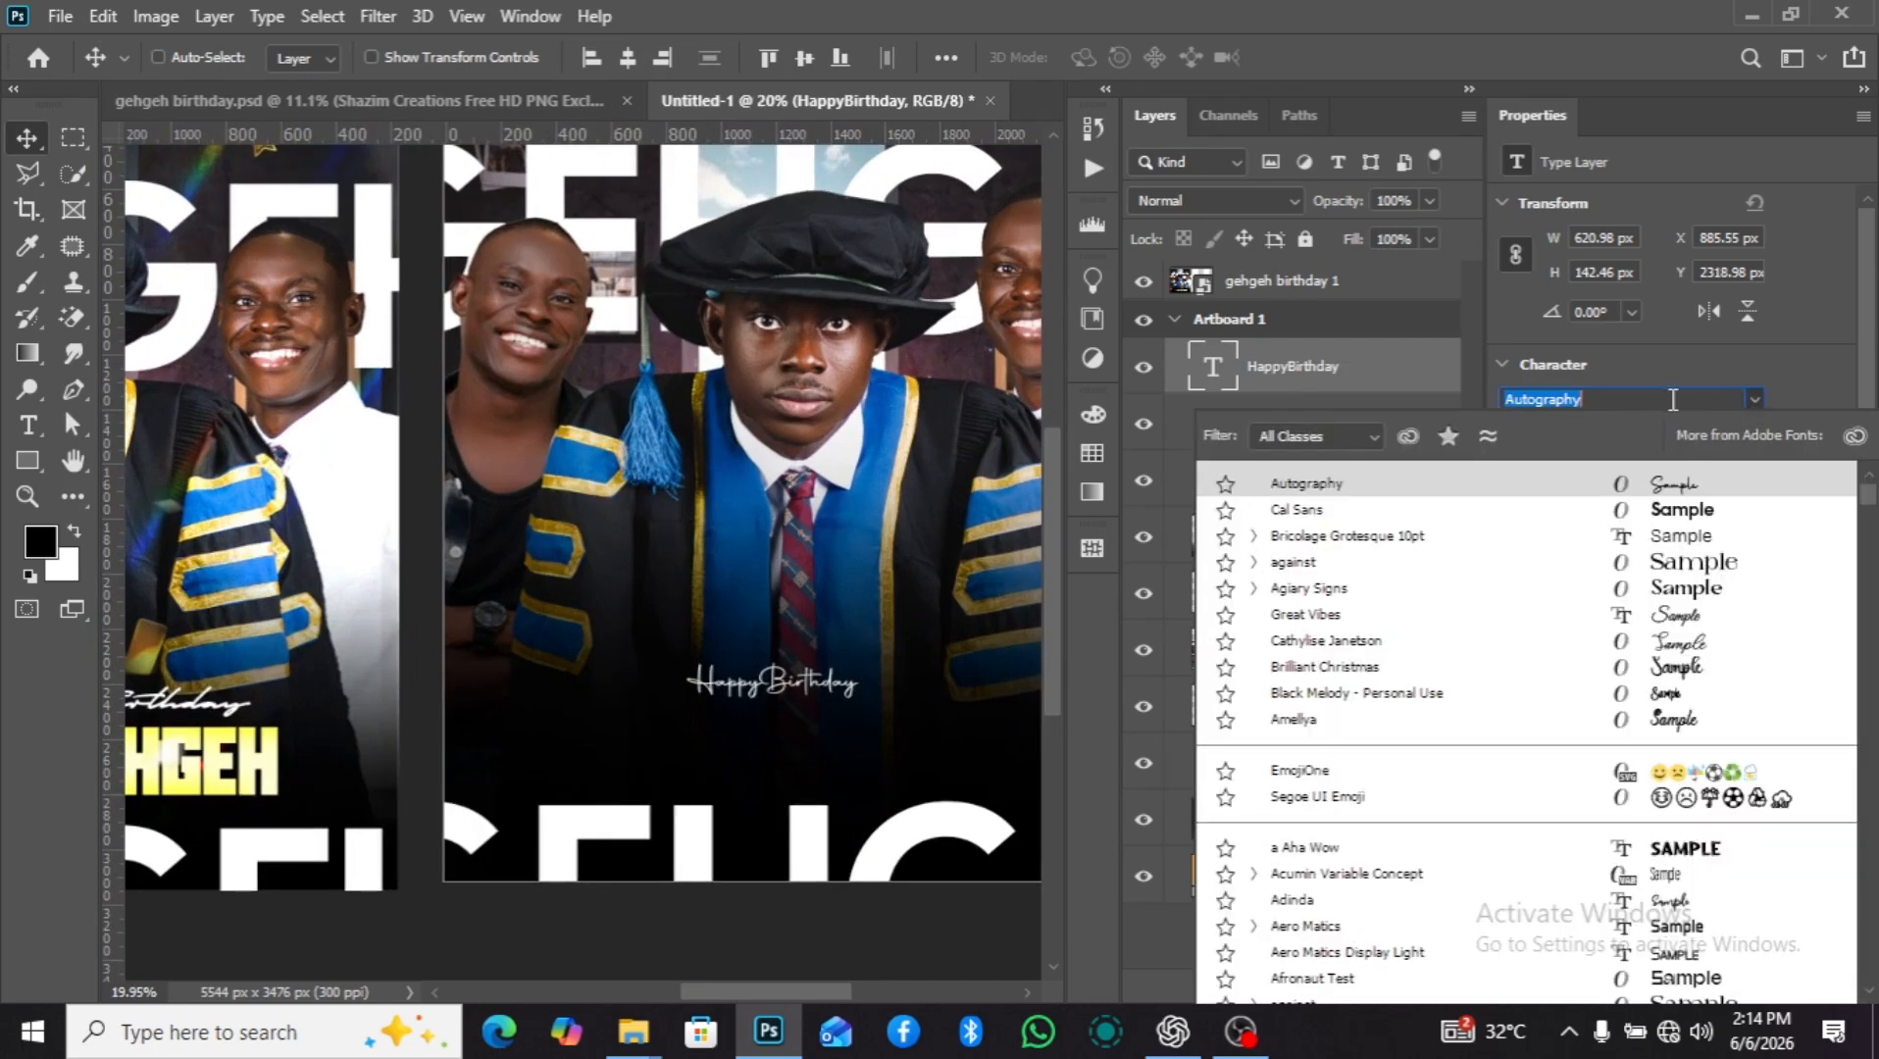
text(auto)
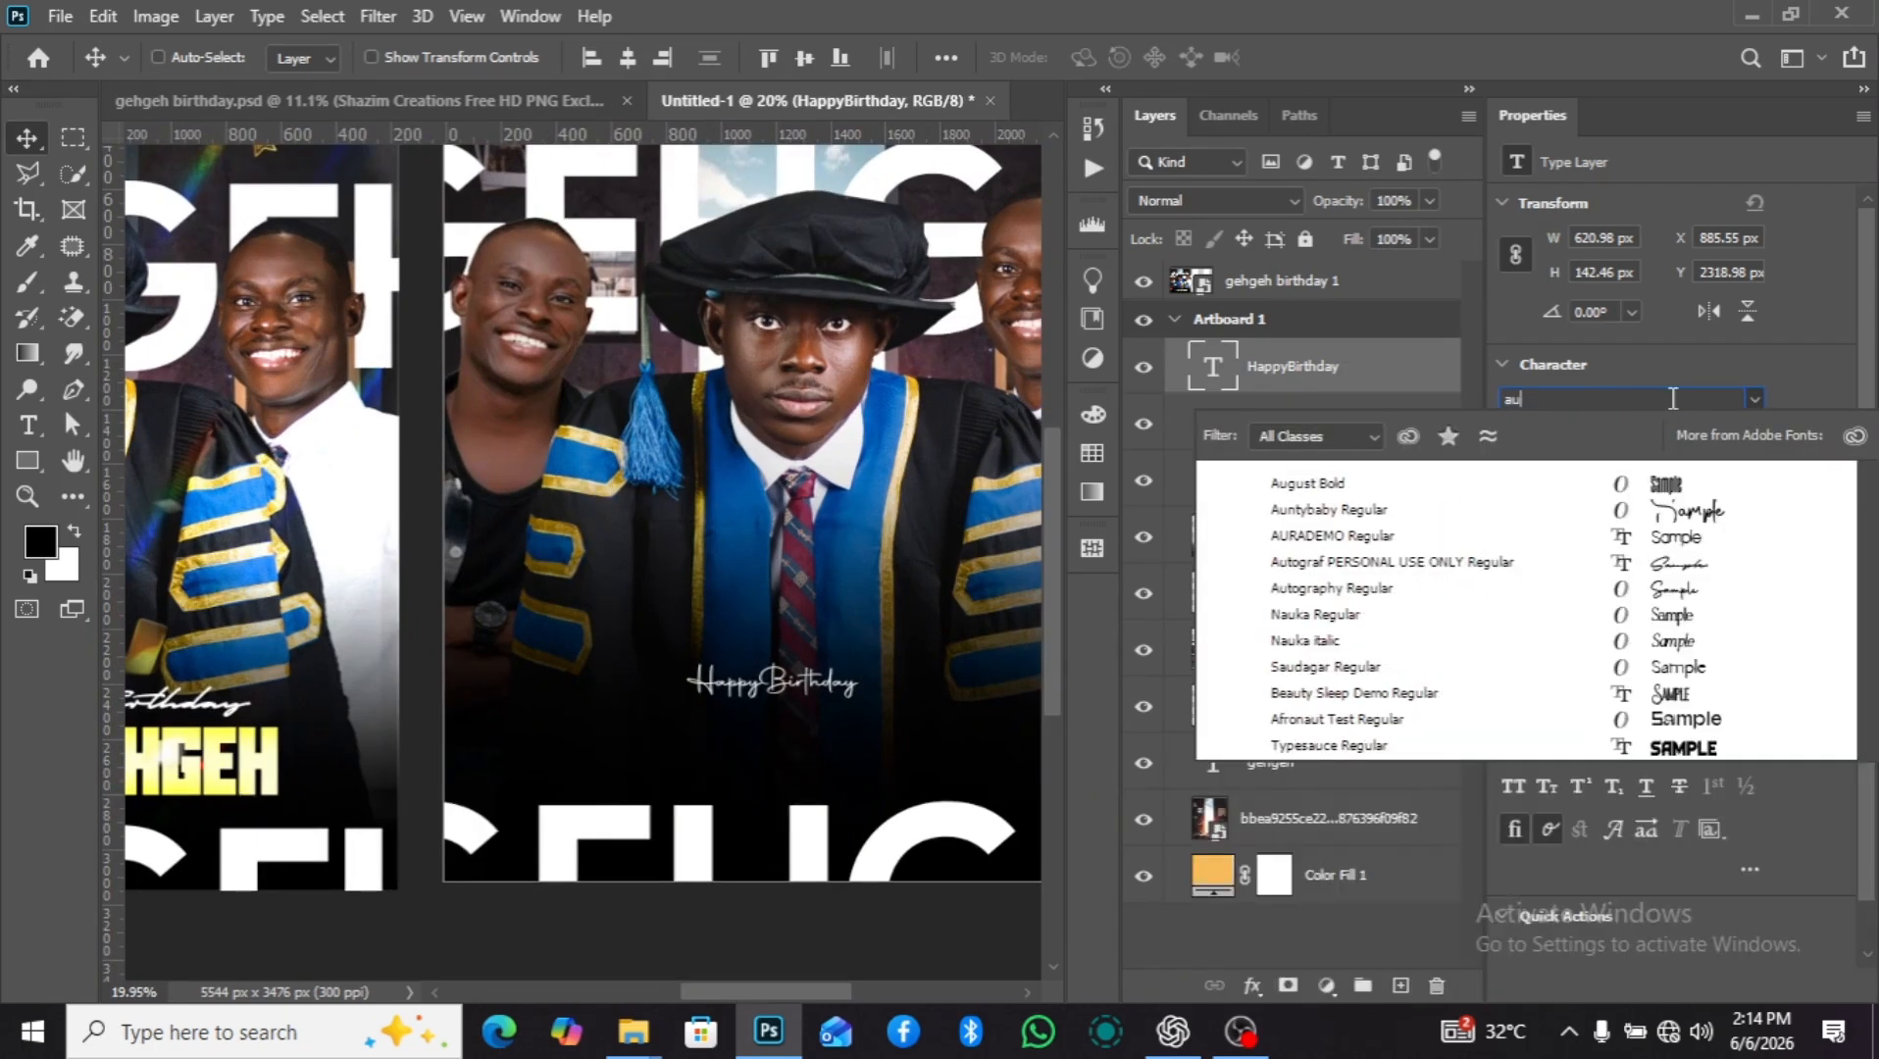
key(Down)
key(Down)
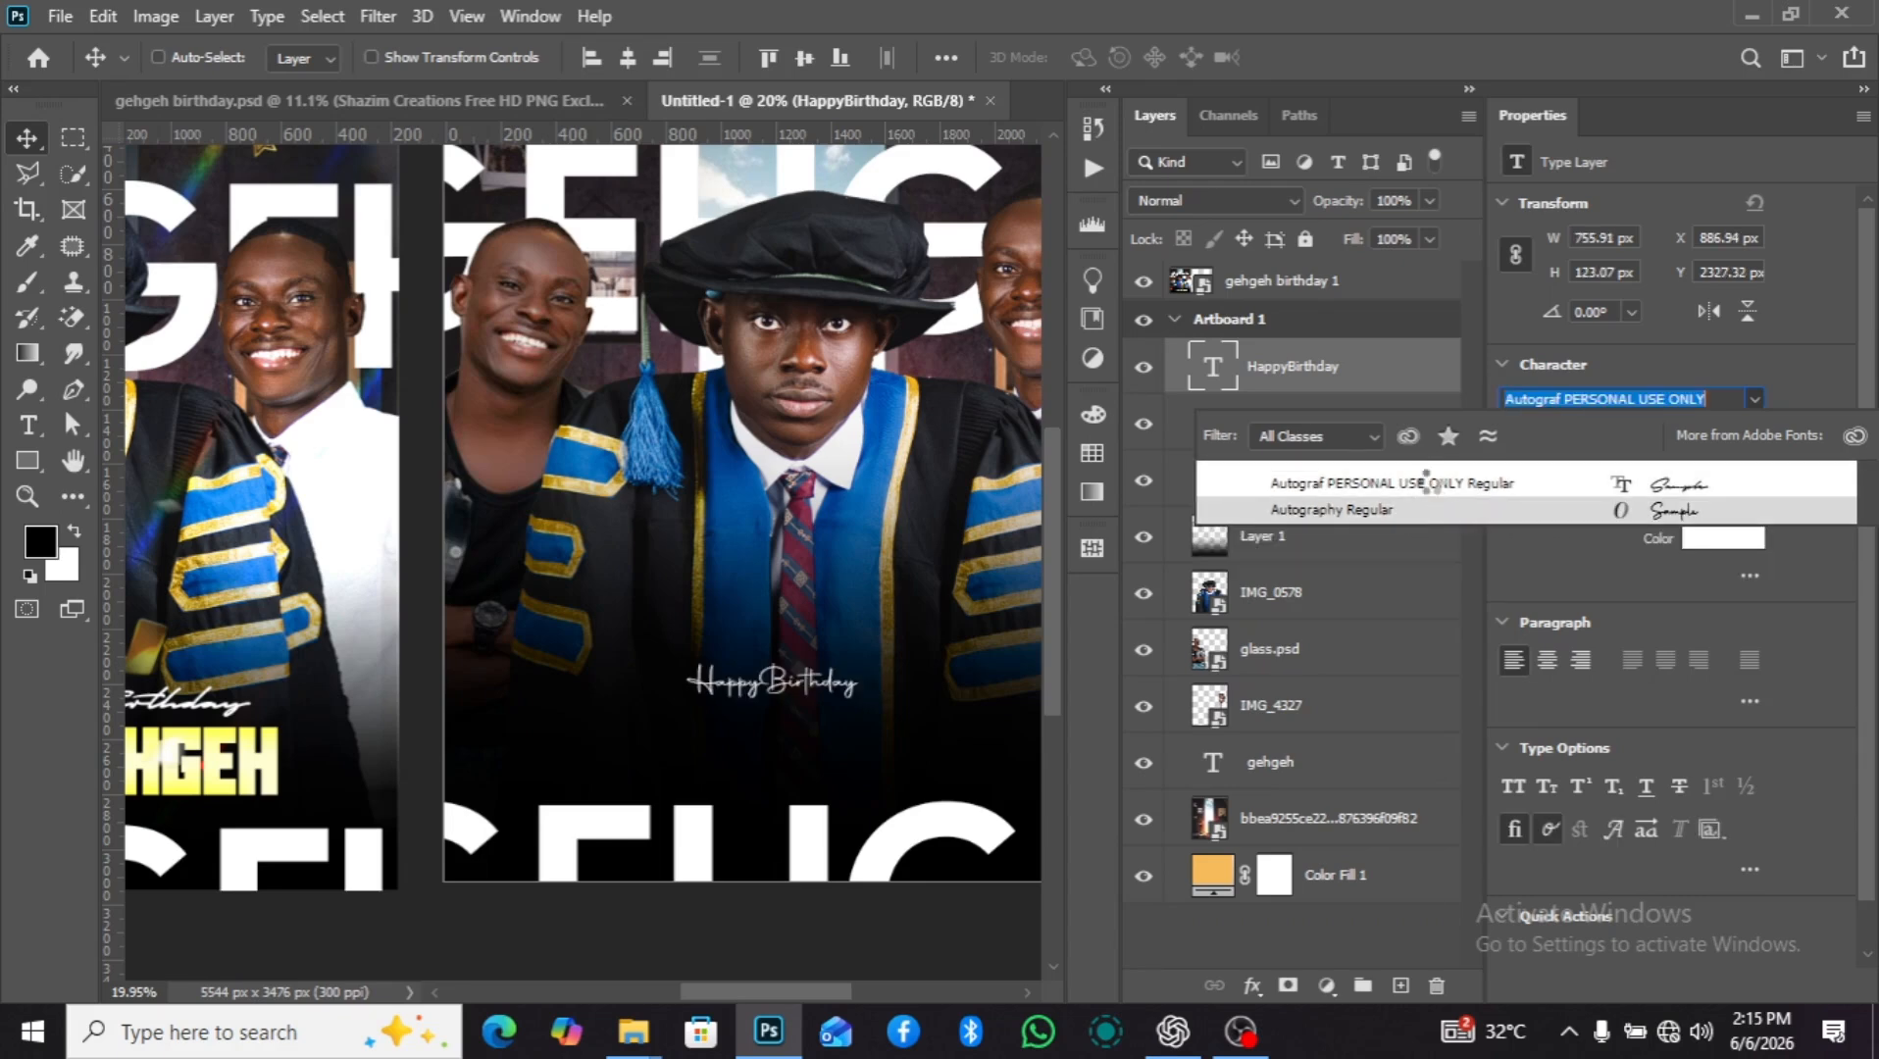
click(1459, 485)
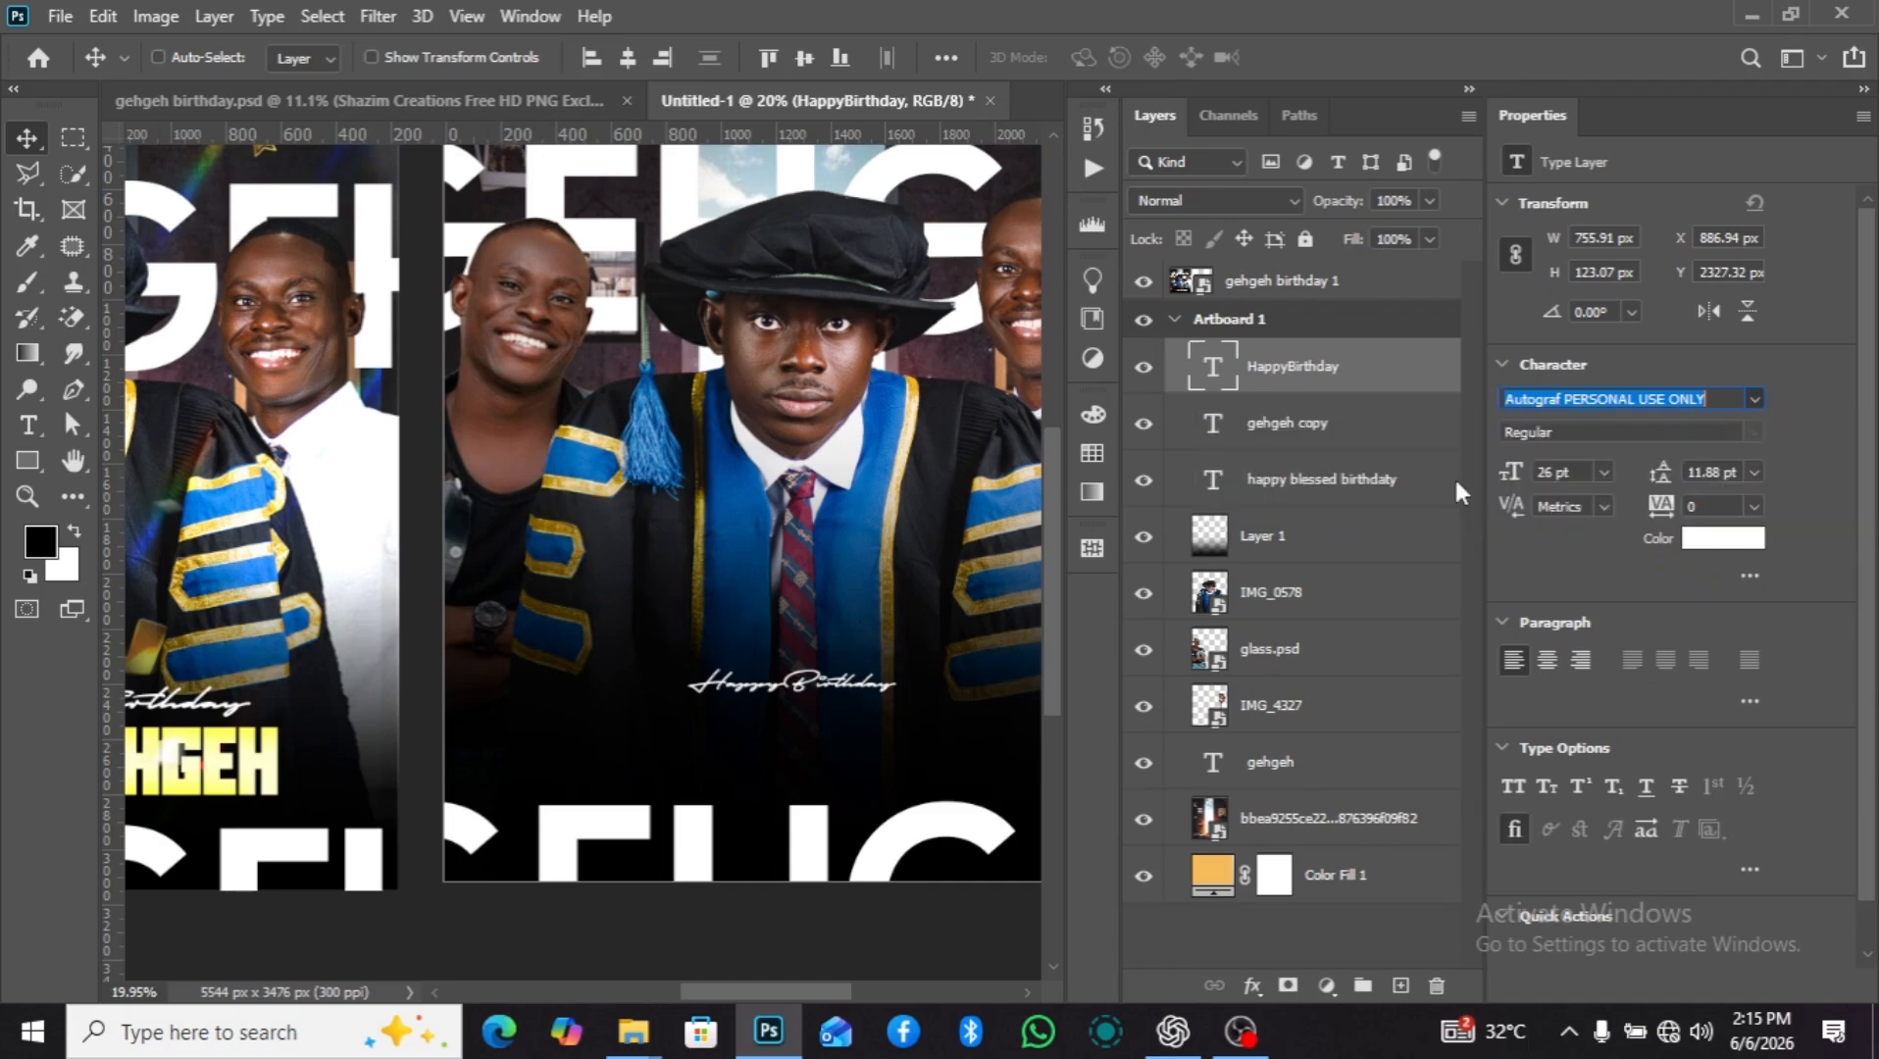
Move the "HappyBirthday" text to about X 812 px, Y 2389 px and enlarge it to 41 pt.
drag(863, 698, 841, 712)
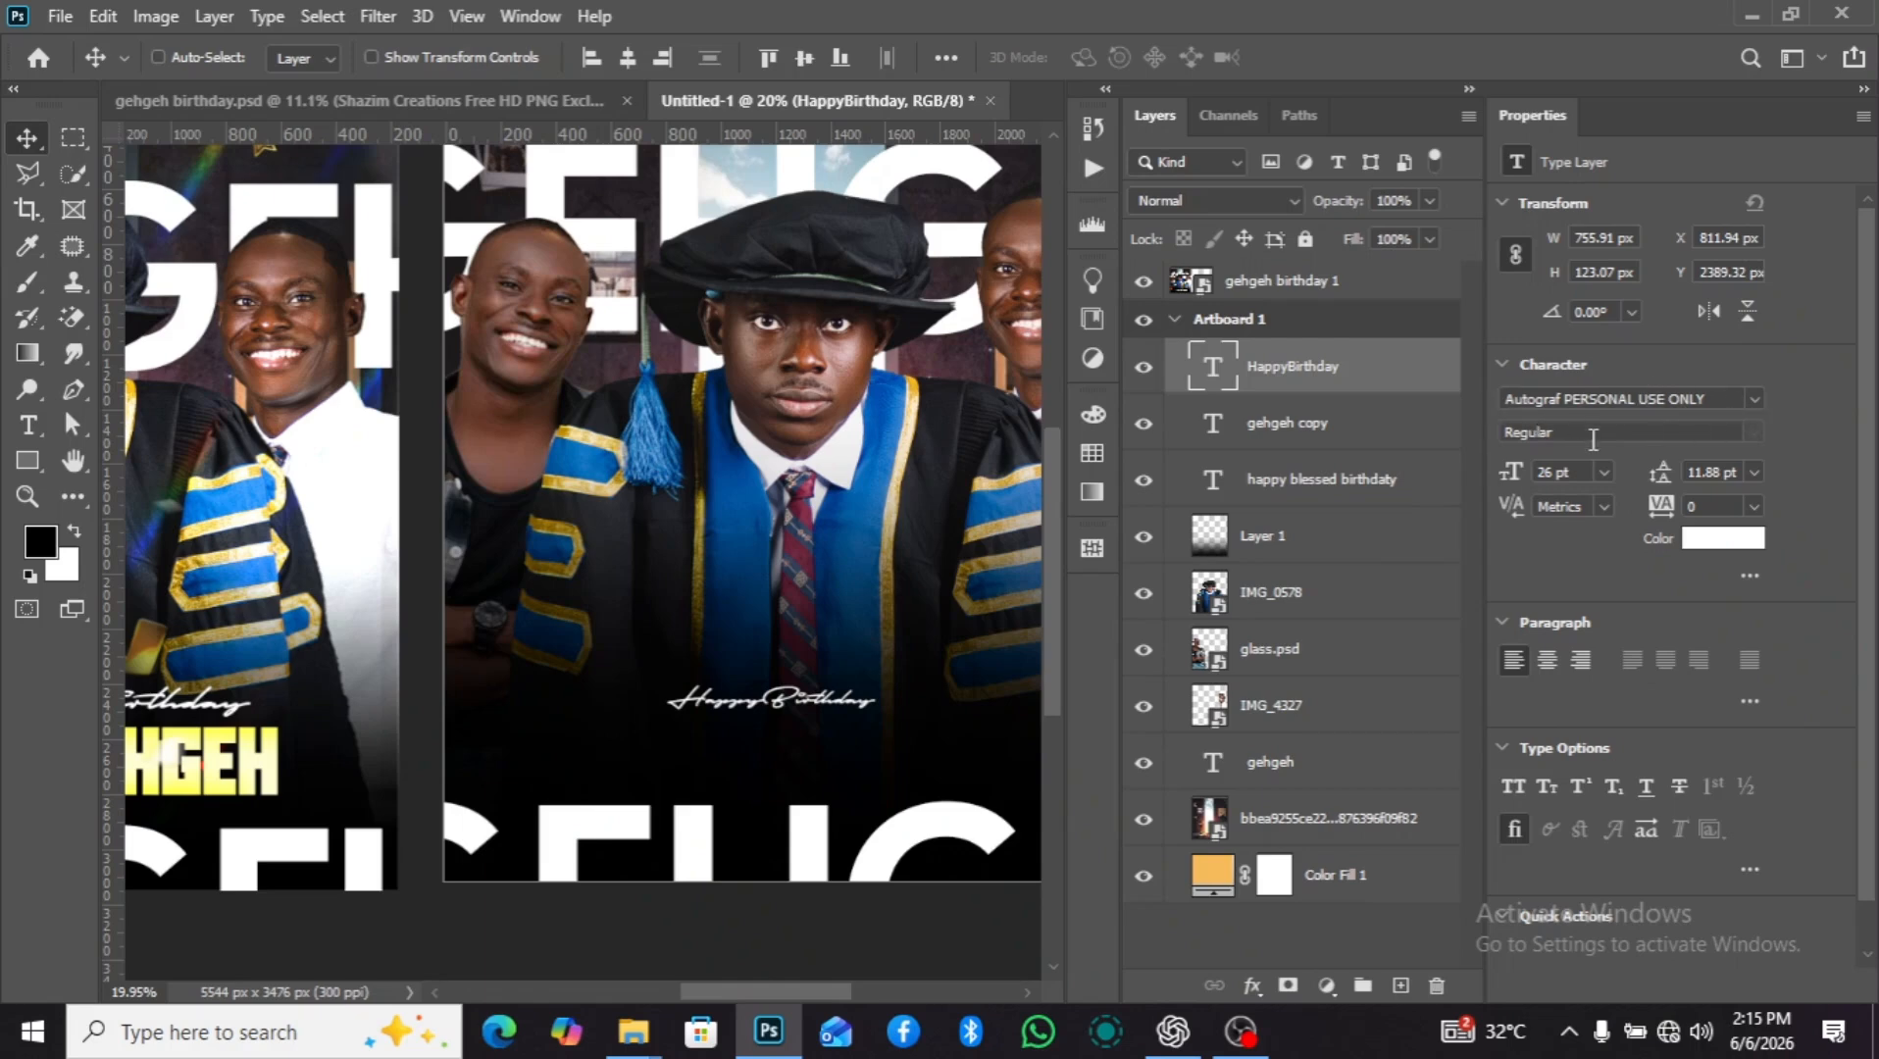
drag(1516, 478, 1537, 473)
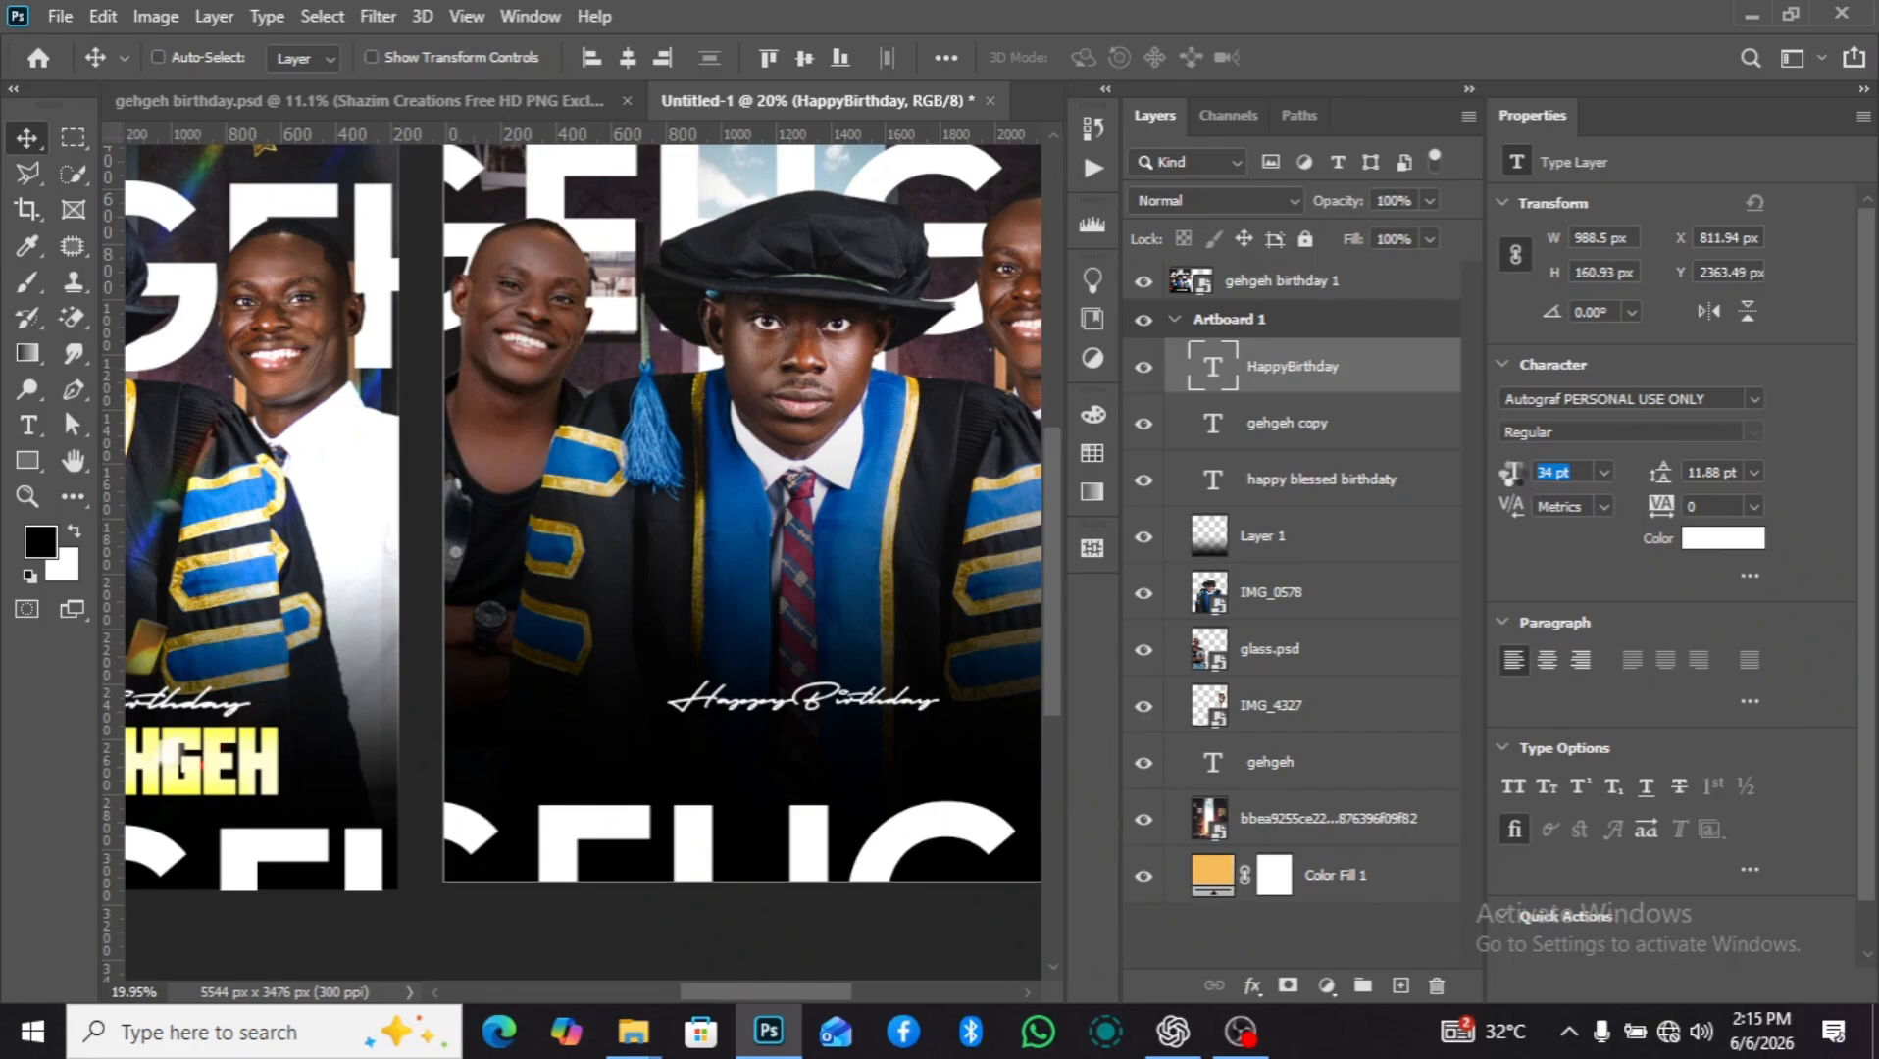
scroll(730, 616, down, 2)
scroll(834, 655, down, 1)
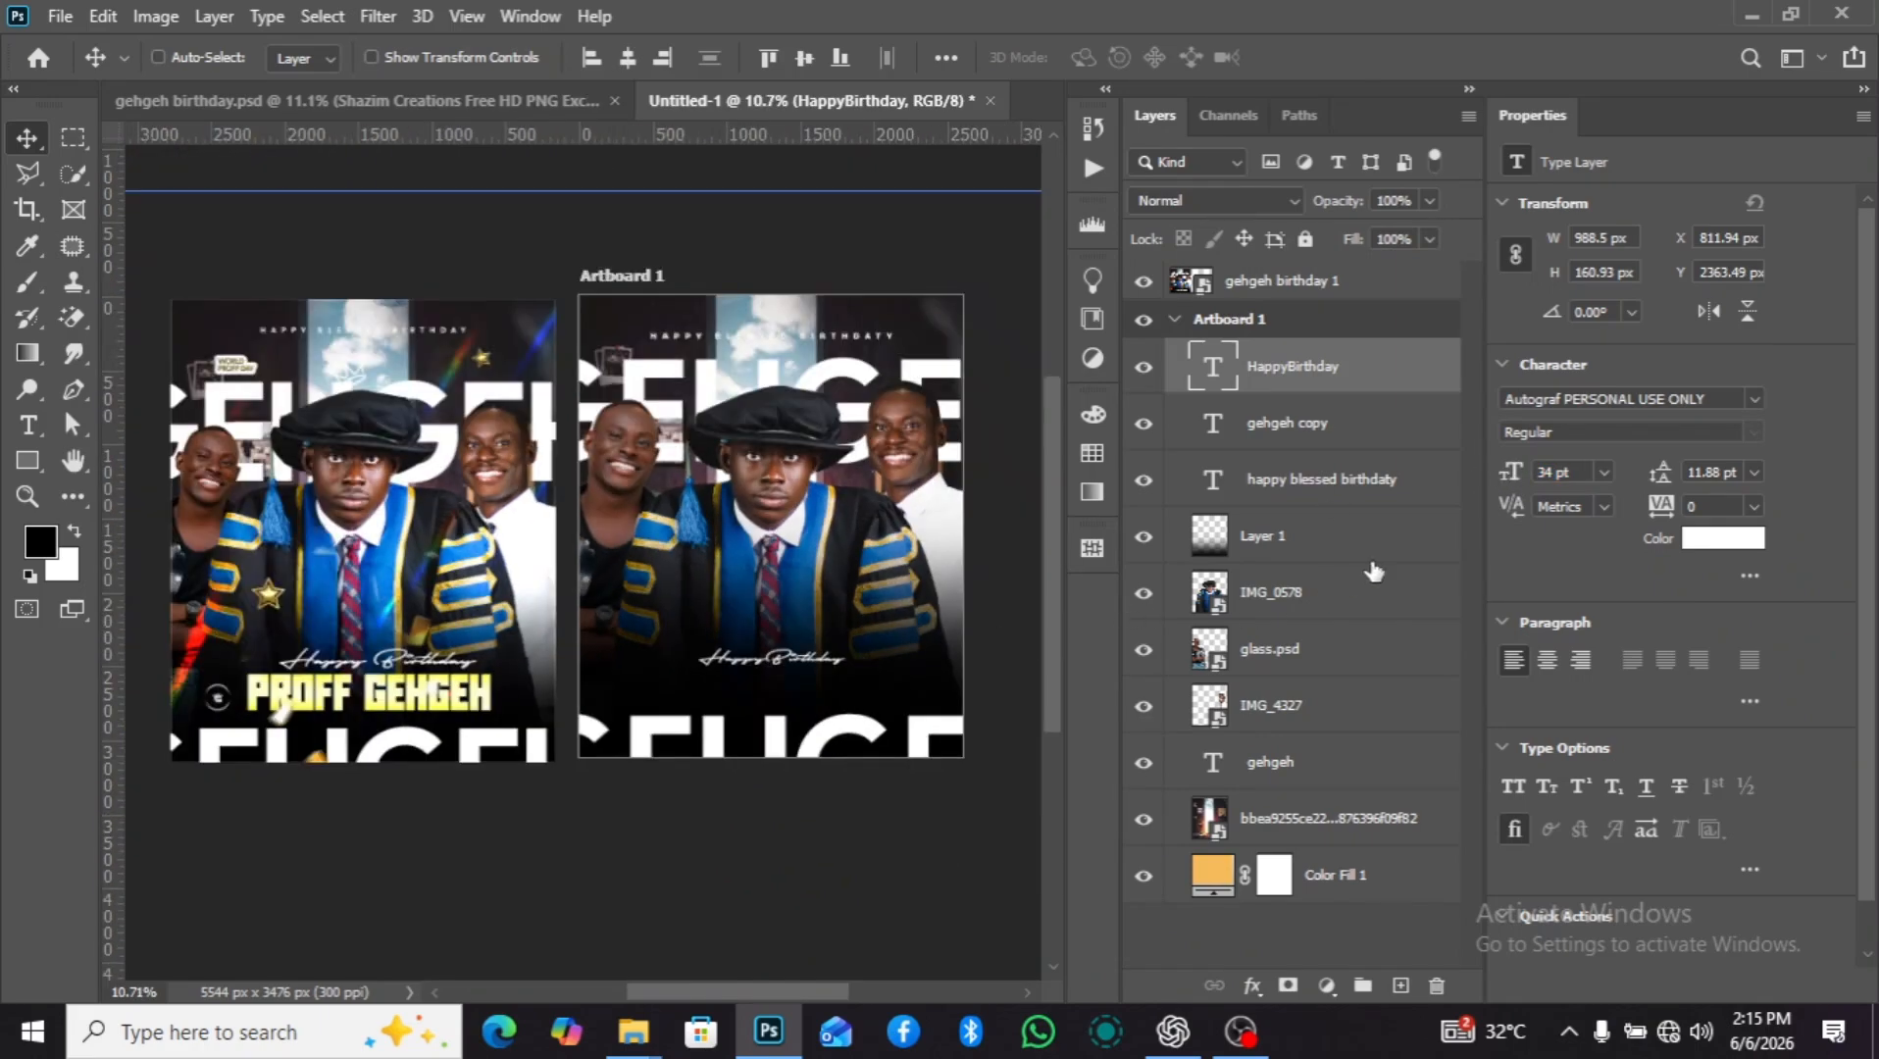
drag(1510, 472, 1527, 473)
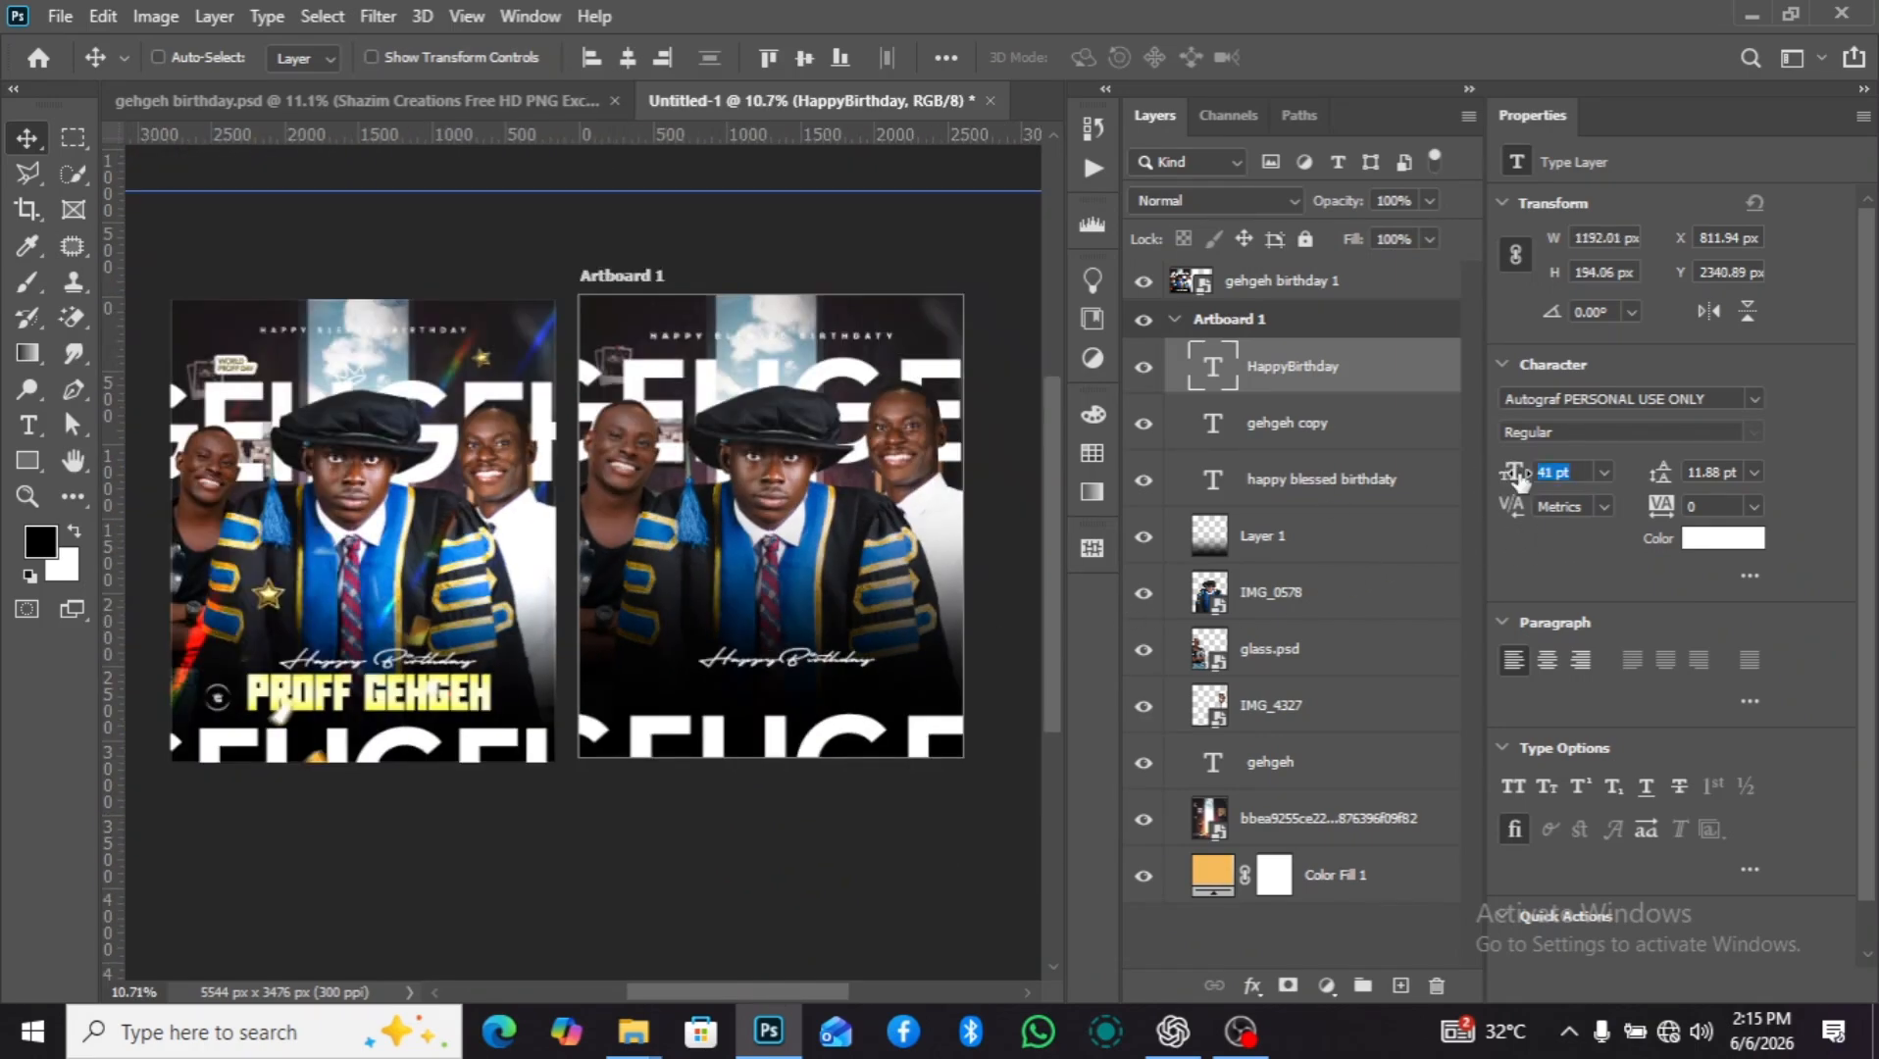
Center "HappyBirthday" horizontally on the artboard and nudge it up to about Y 2221 px.
key(ctrl+a)
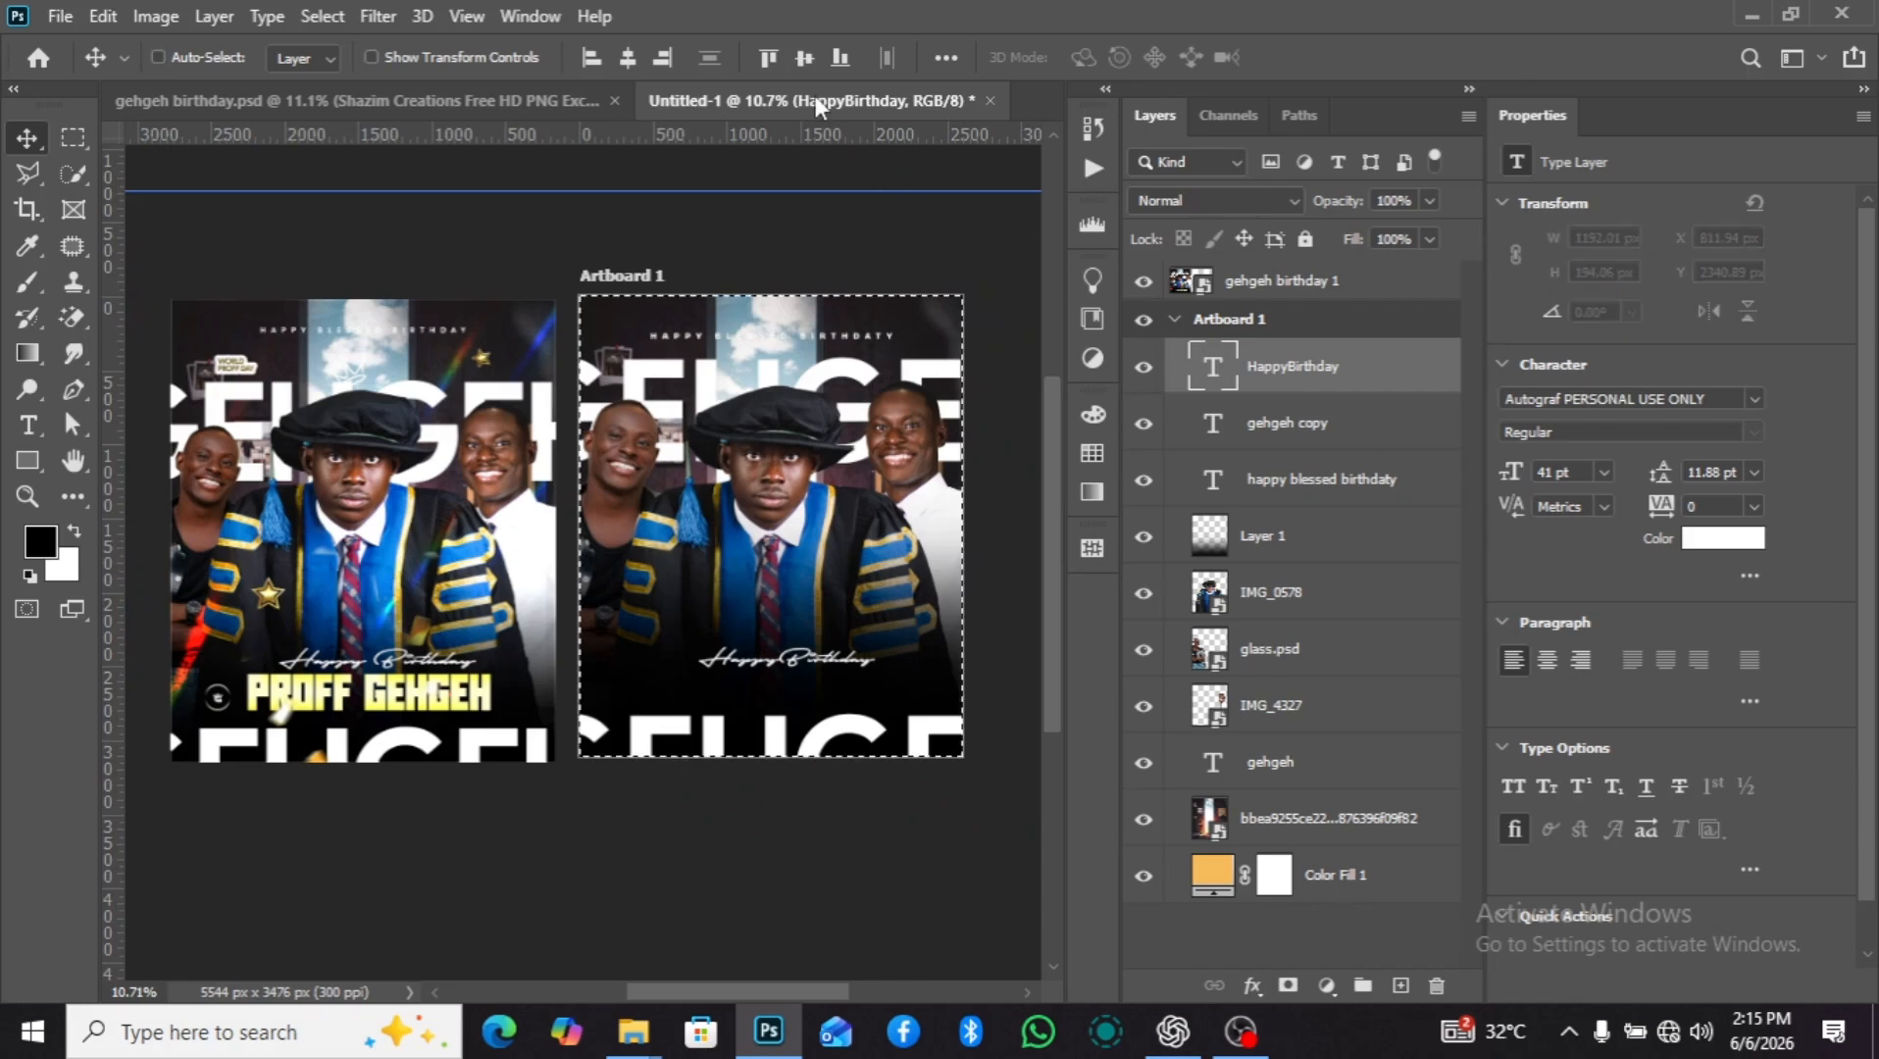
click(628, 59)
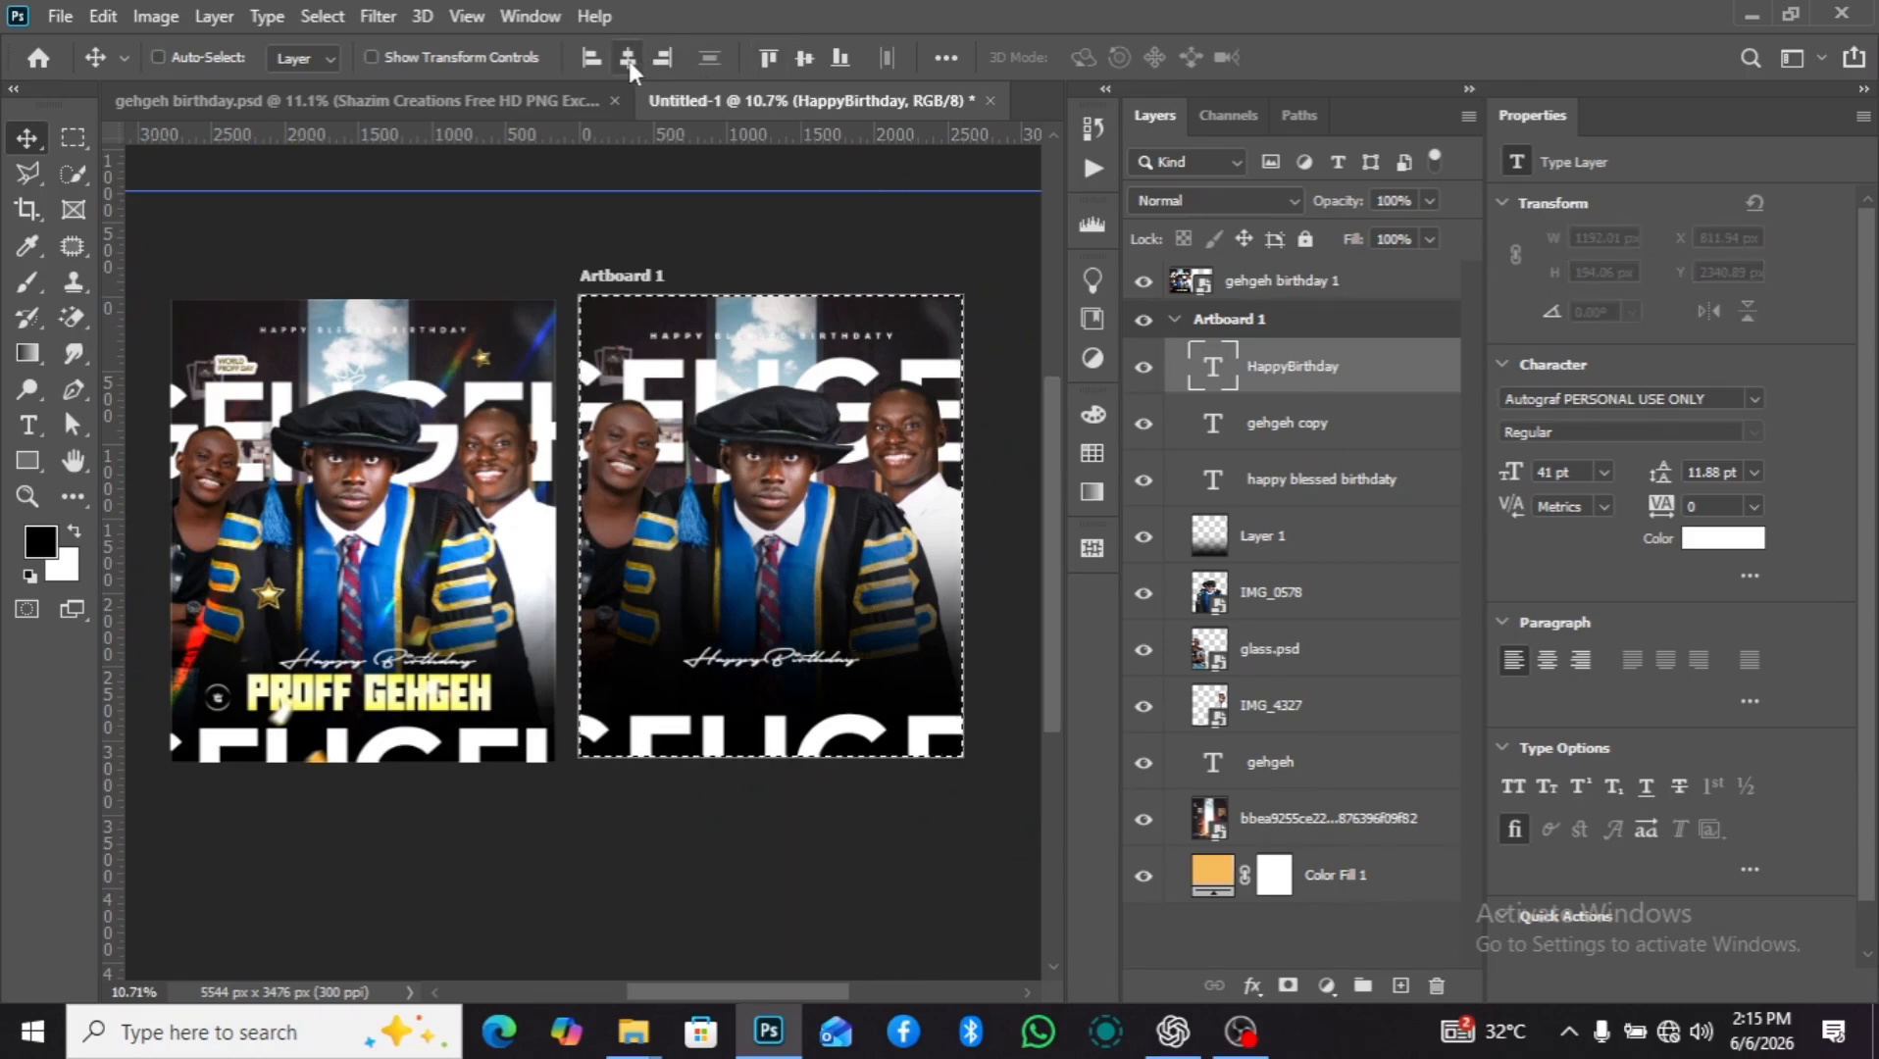
key(ctrl+d)
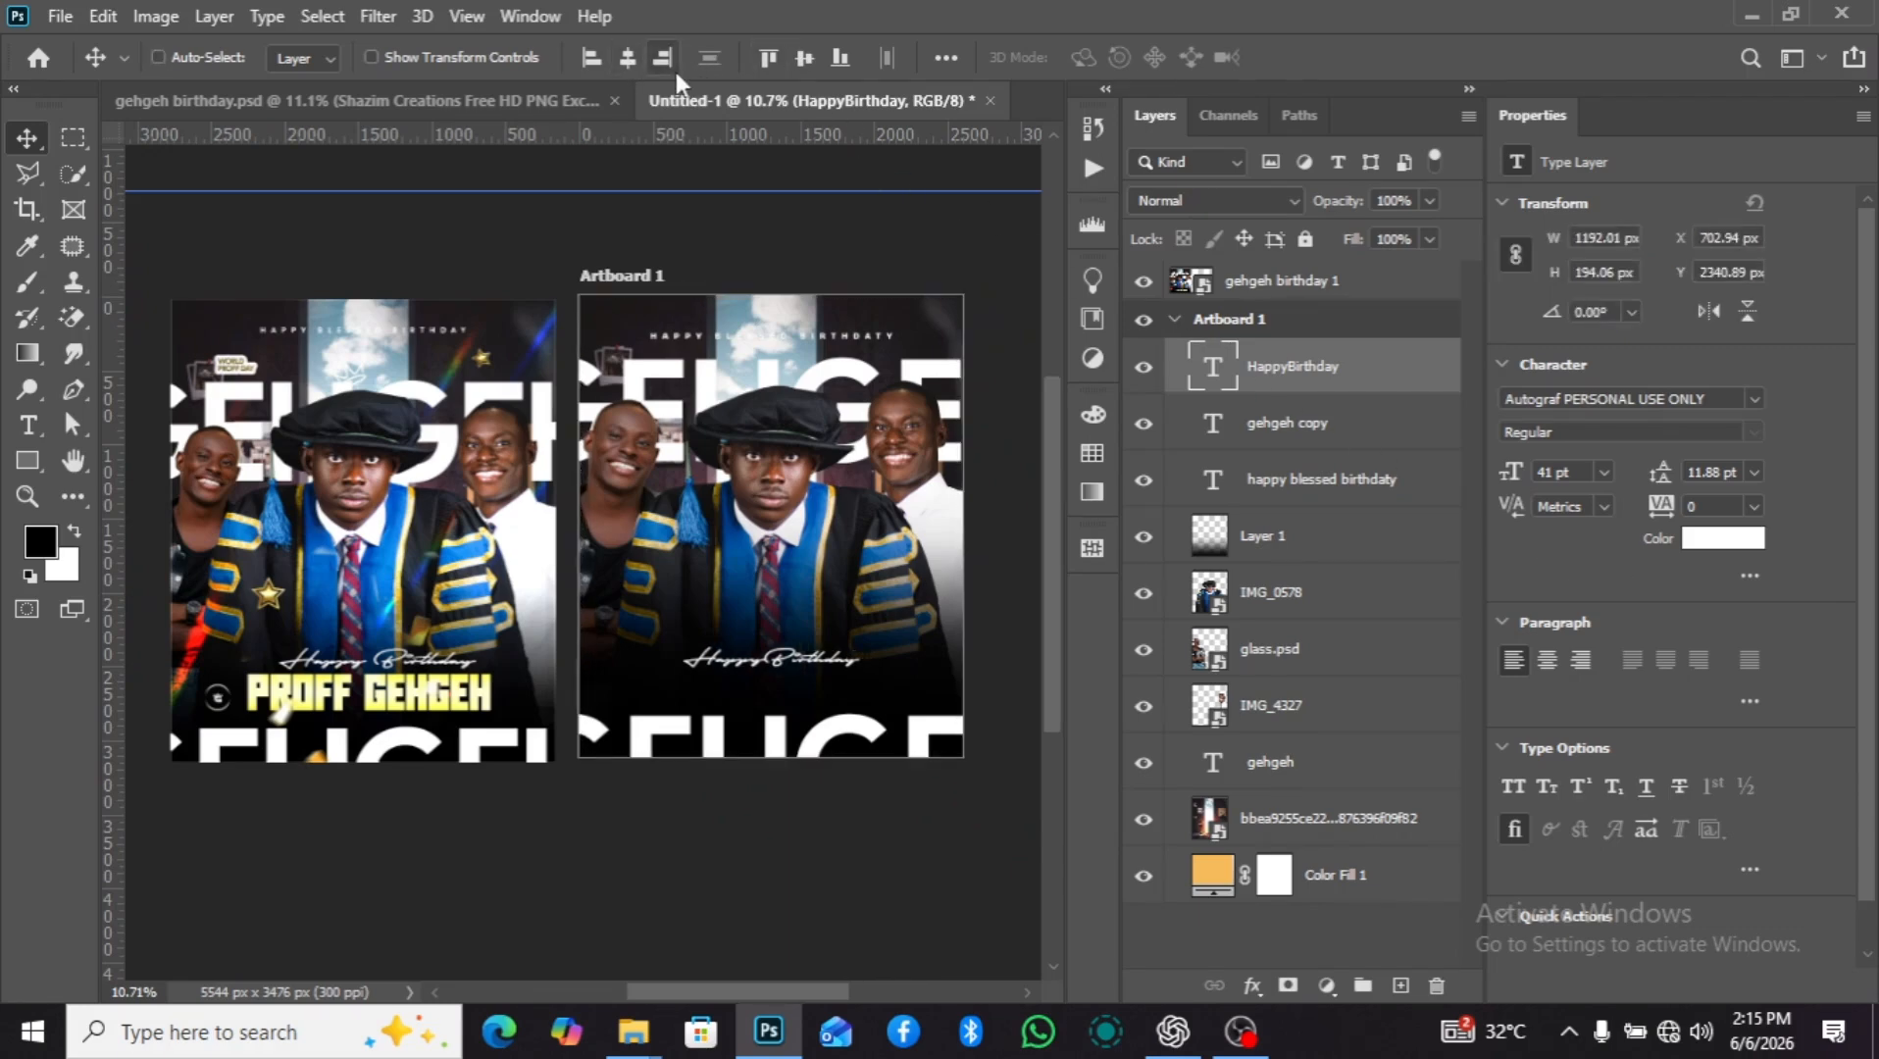
key(shift+Up)
key(shift+Up)
key(shift+Up)
key(shift+Up)
key(shift+Up)
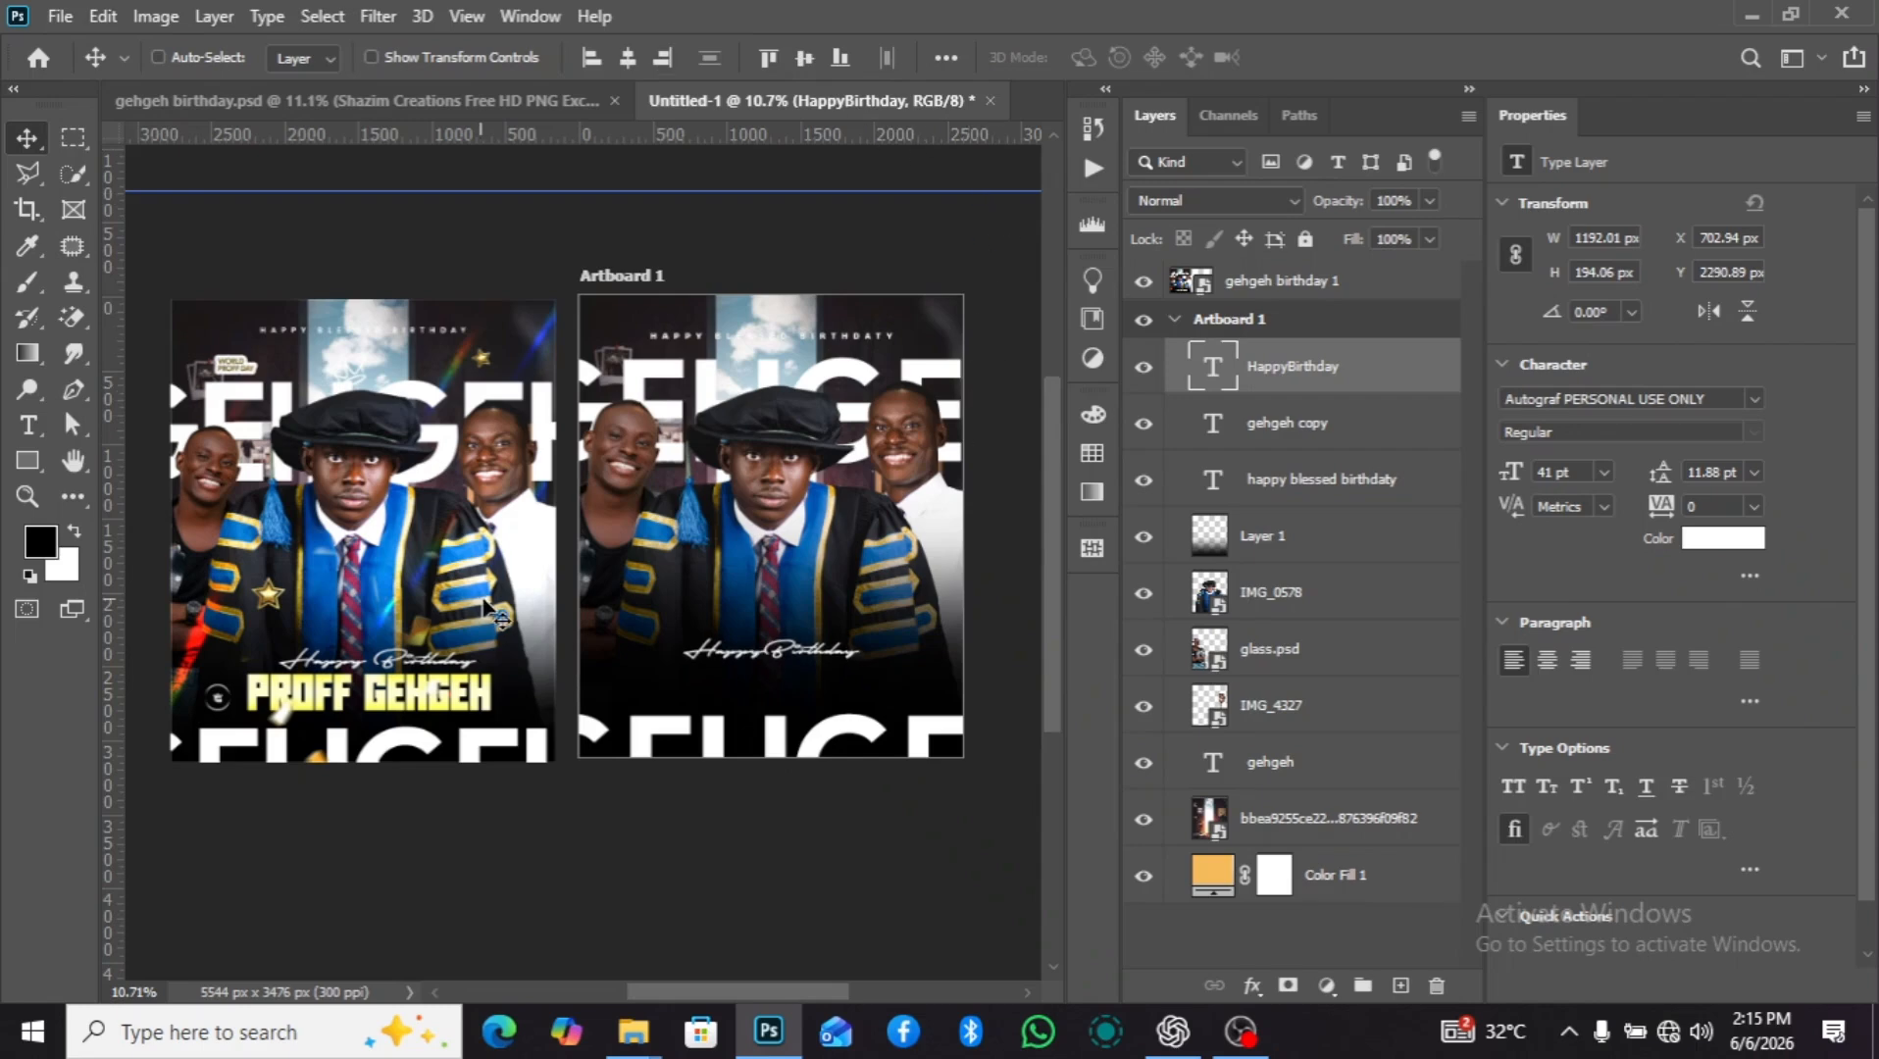
key(shift+Up)
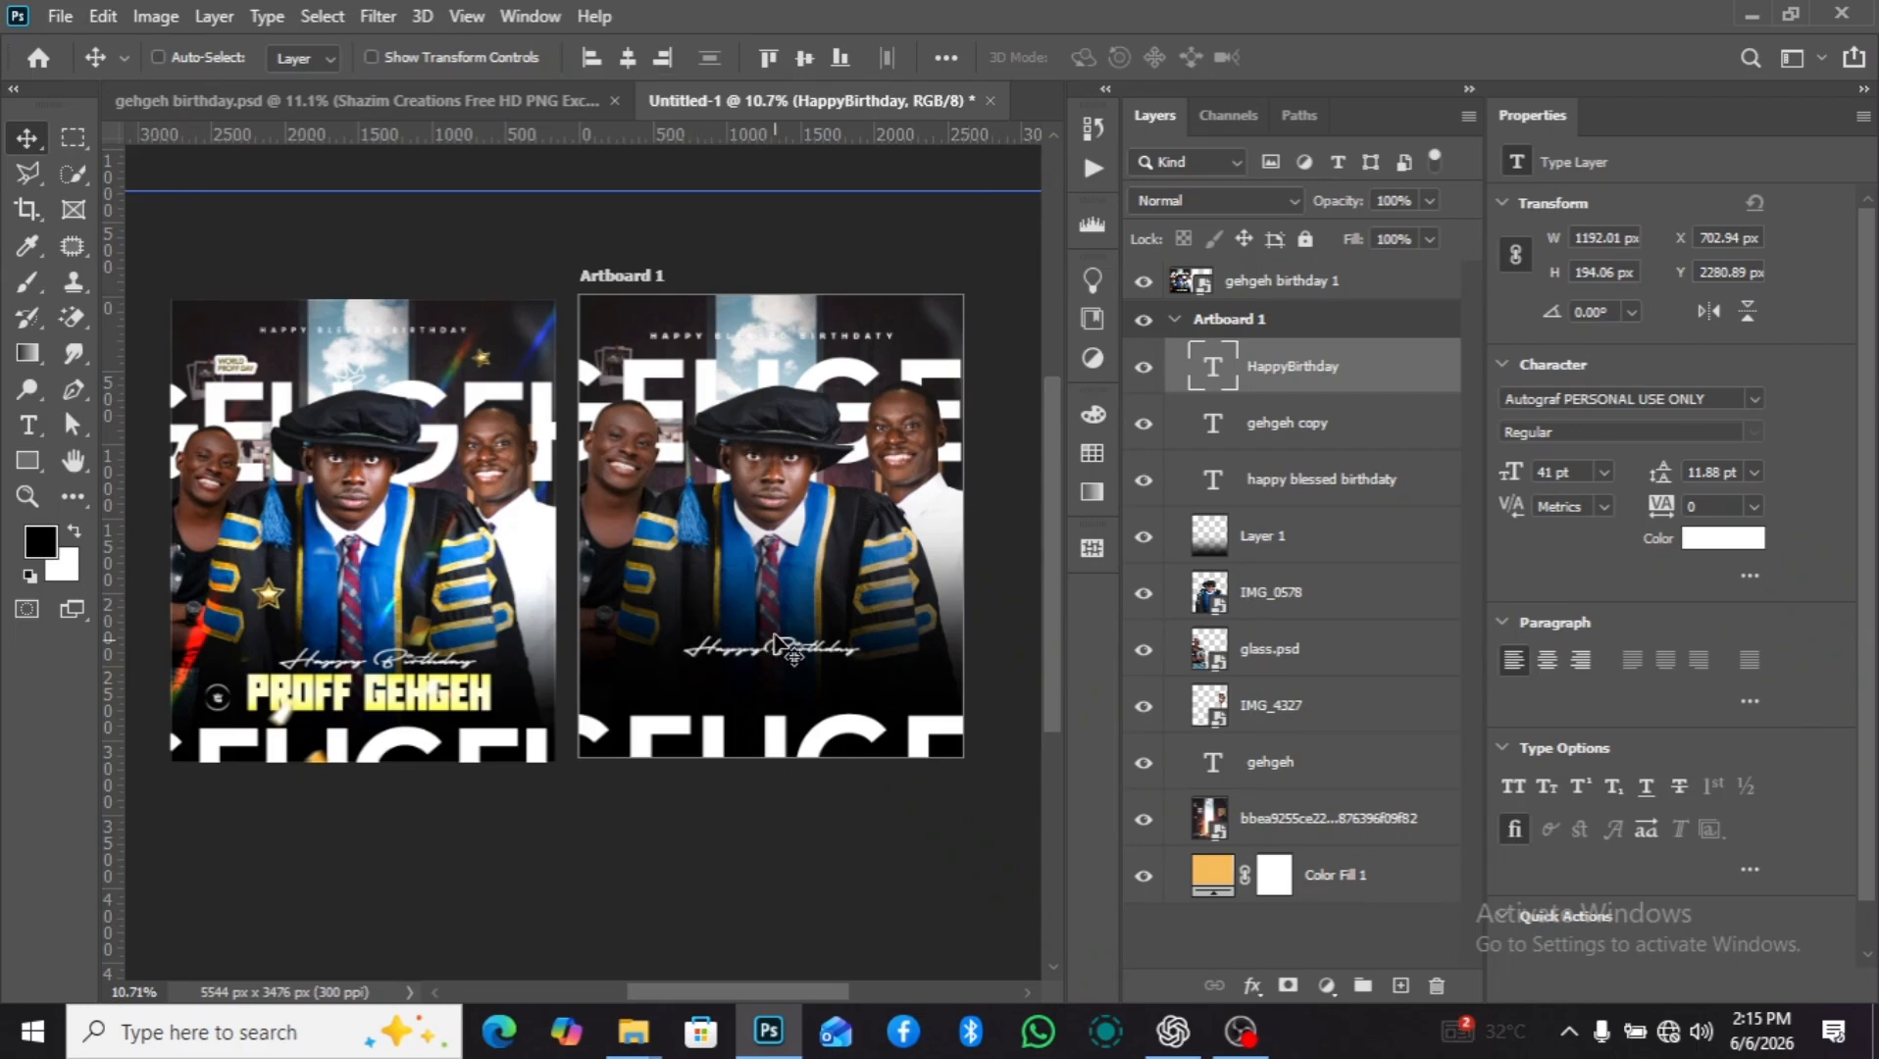
key(shift+Up)
key(shift+Up)
key(shift+Up)
key(shift+Up)
key(shift+Up)
key(shift+Up)
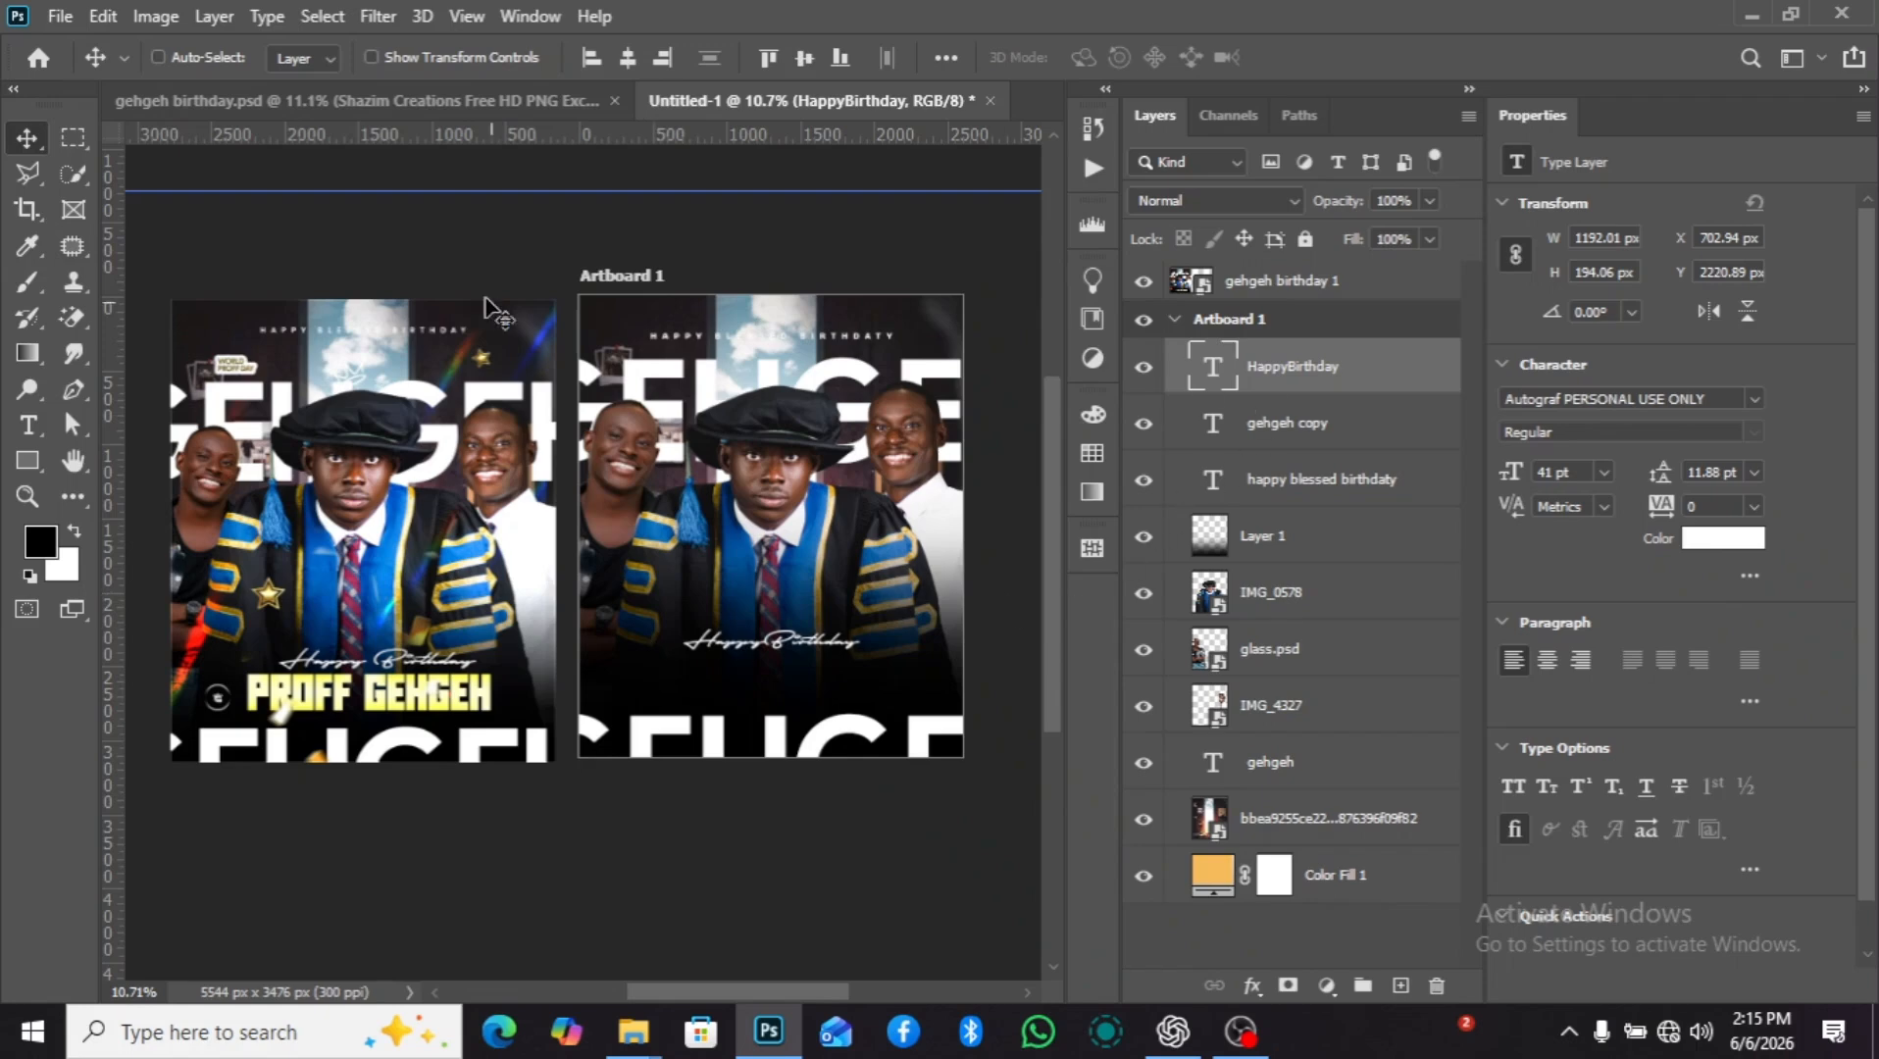
Add the text "proffgeggeh" above "HappyBirthday" in Cal Sans SemiBold and set it to all caps.
click(39, 425)
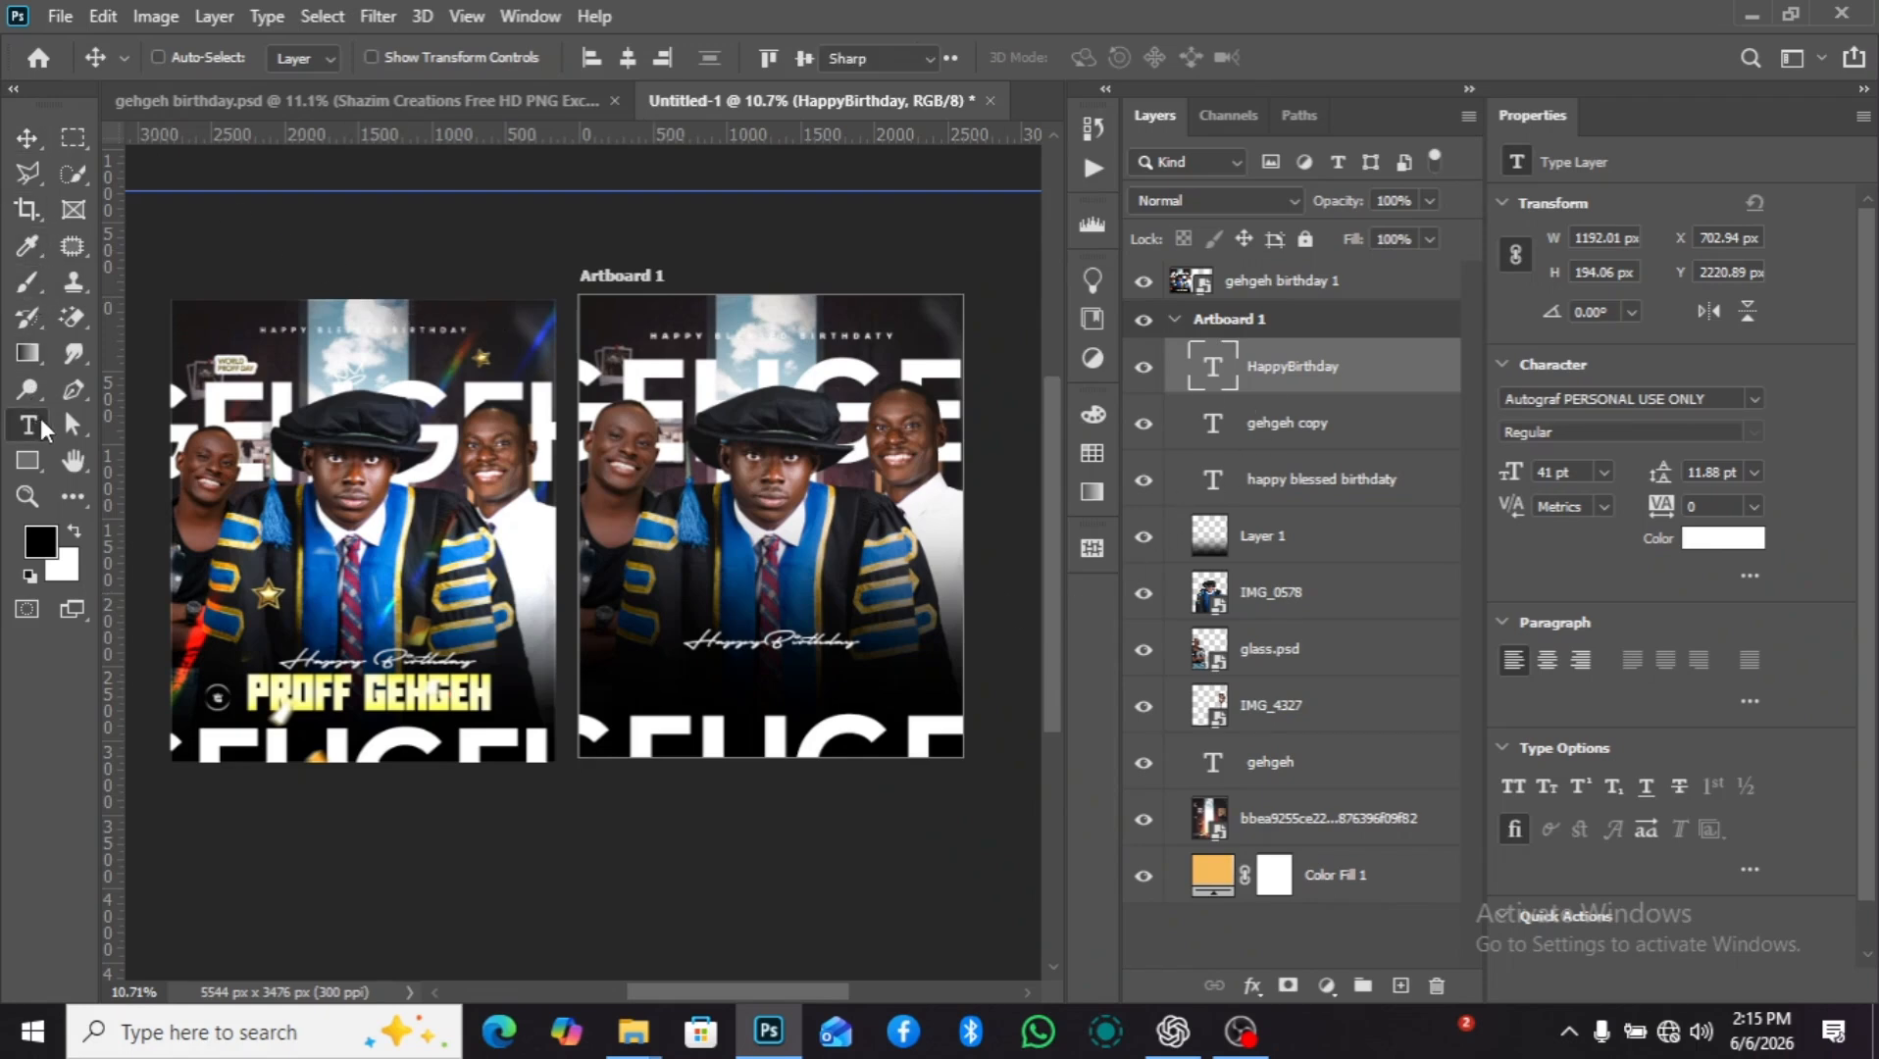
scroll(800, 541, up, 1)
click(740, 549)
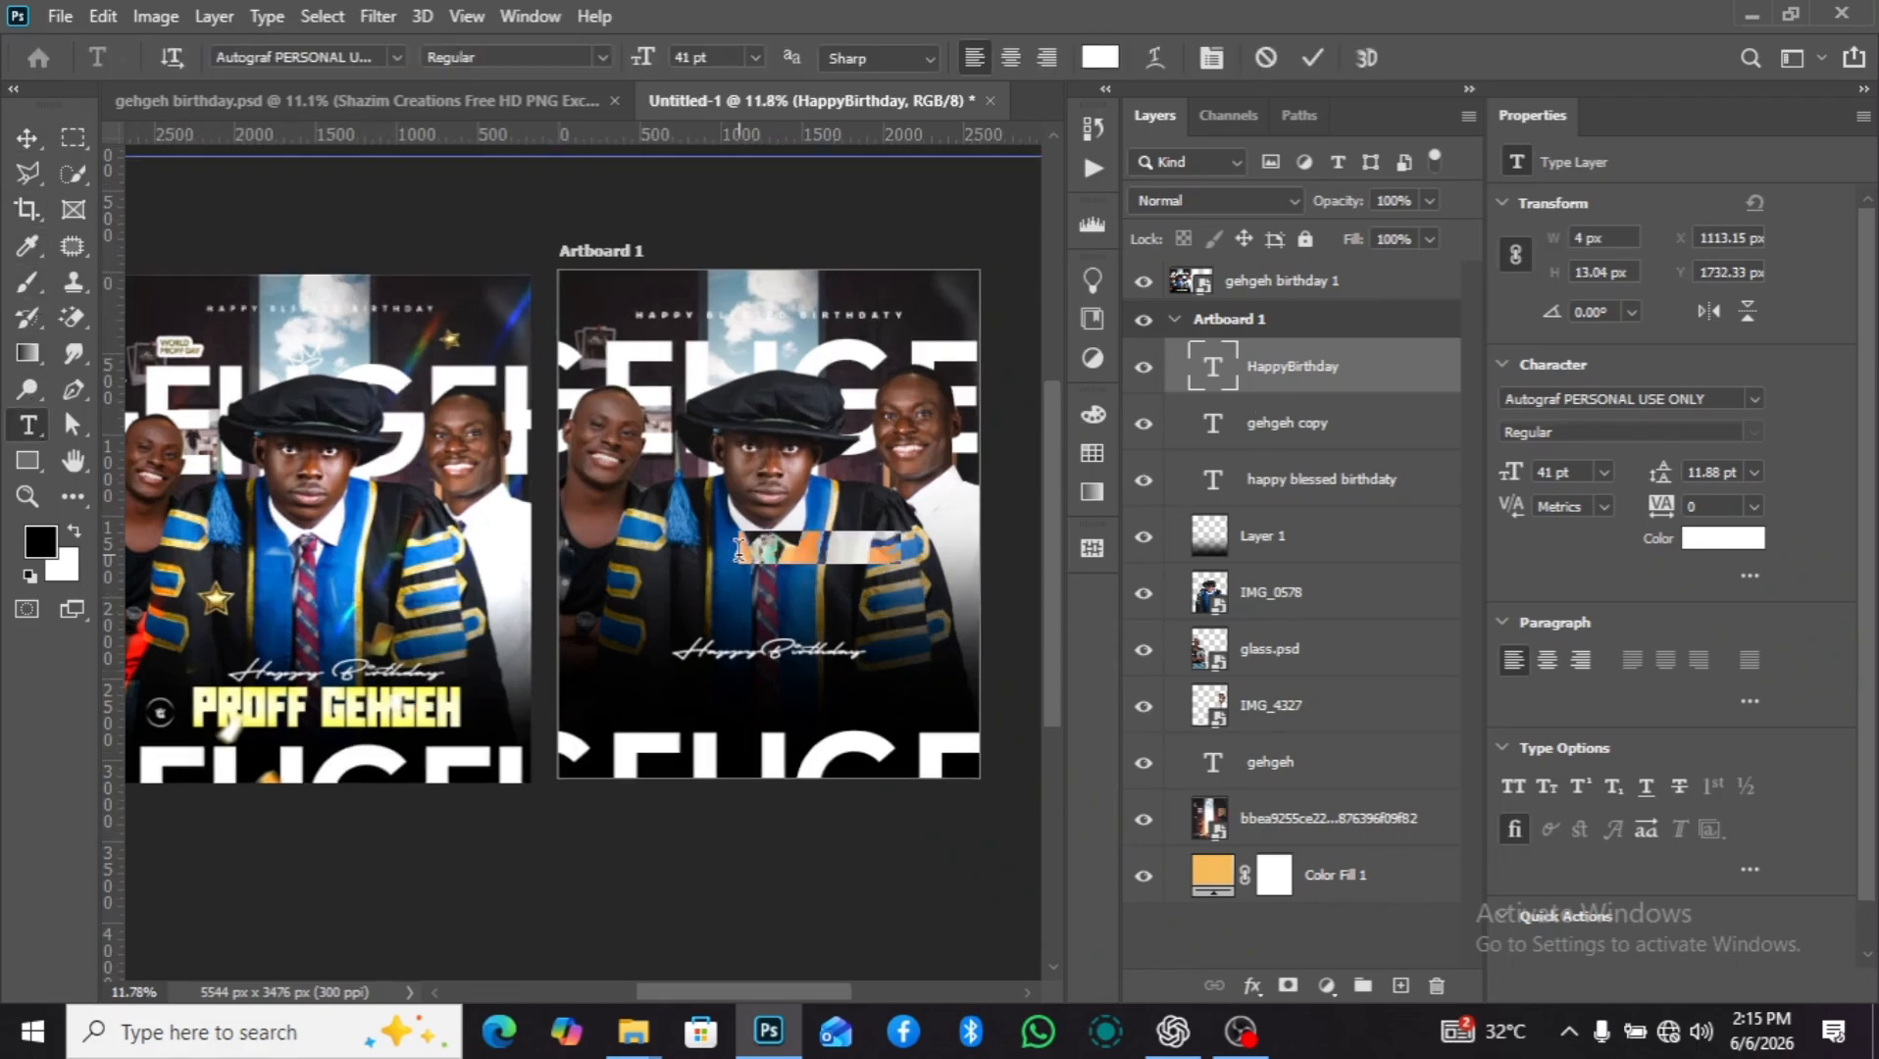
key(BackSpace)
click(1516, 787)
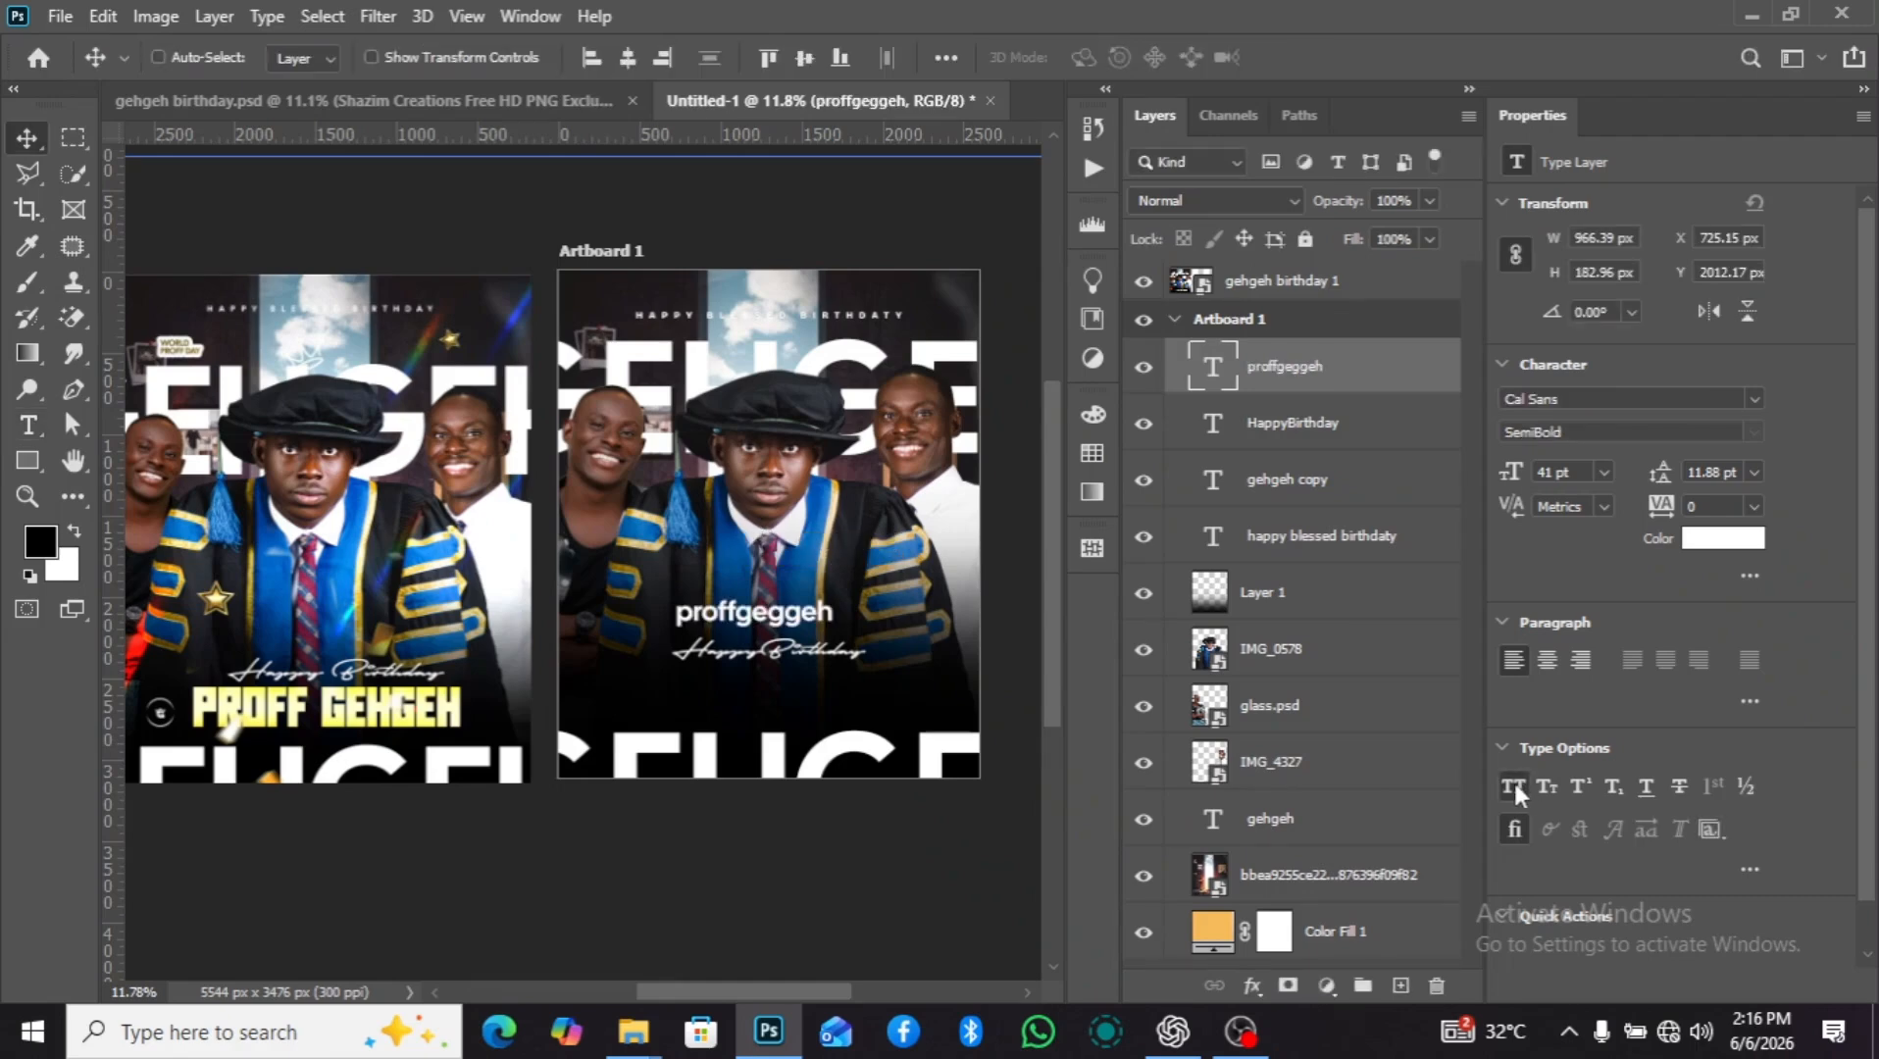
scroll(784, 642, up, 3)
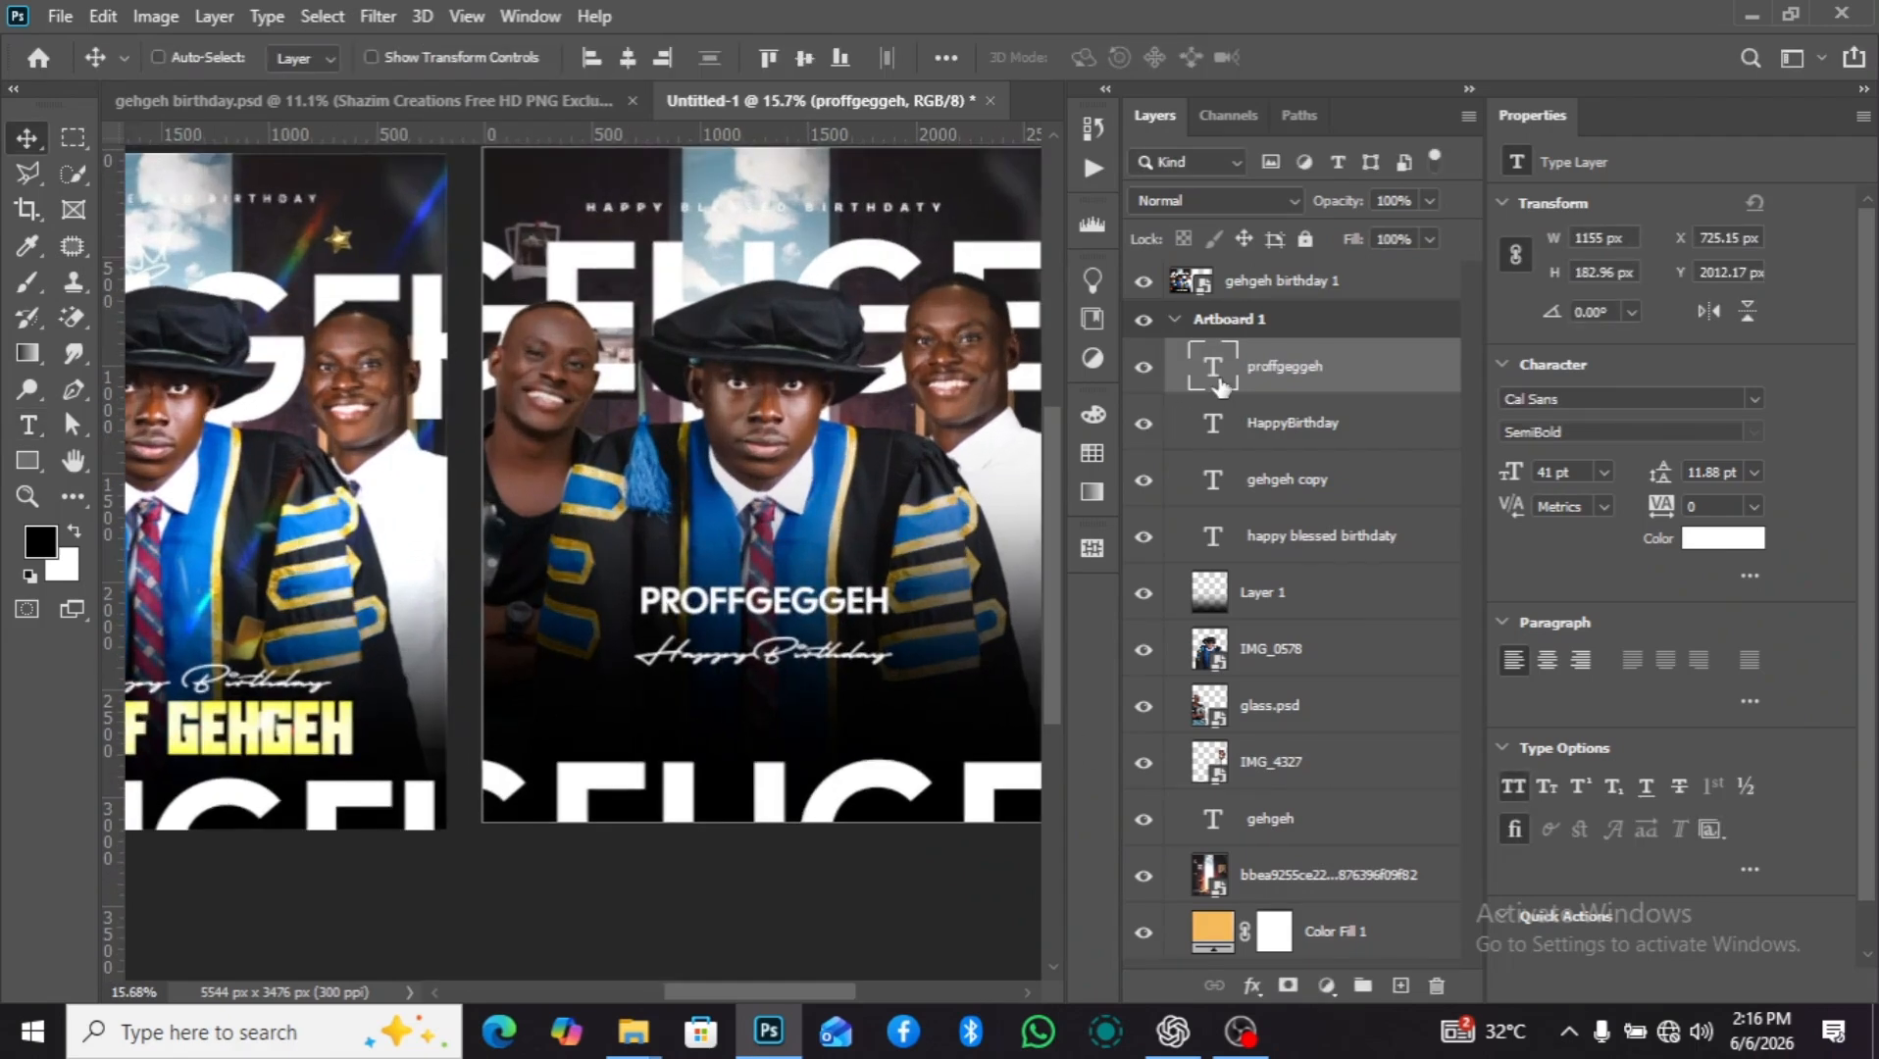
Insert a space in the name text so that it reads "proff geggeh".
key(t)
click(743, 604)
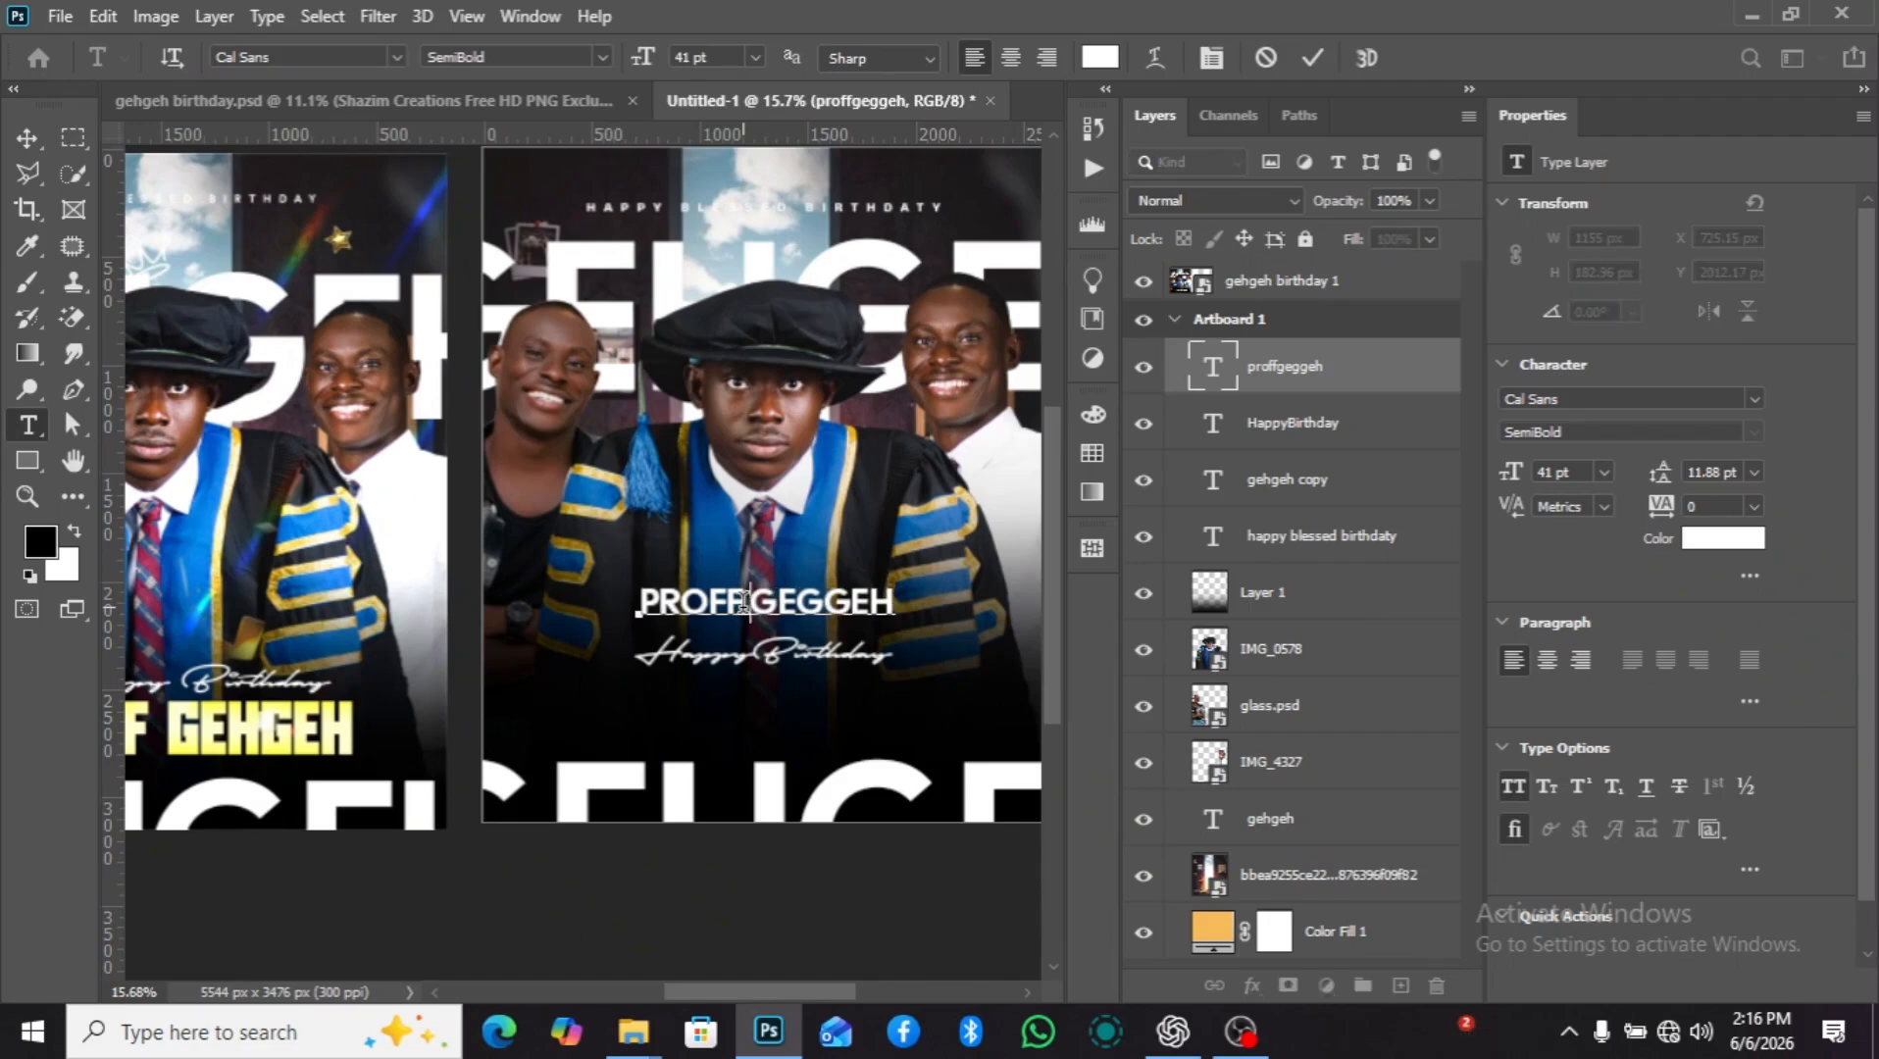
click(1381, 373)
key(v)
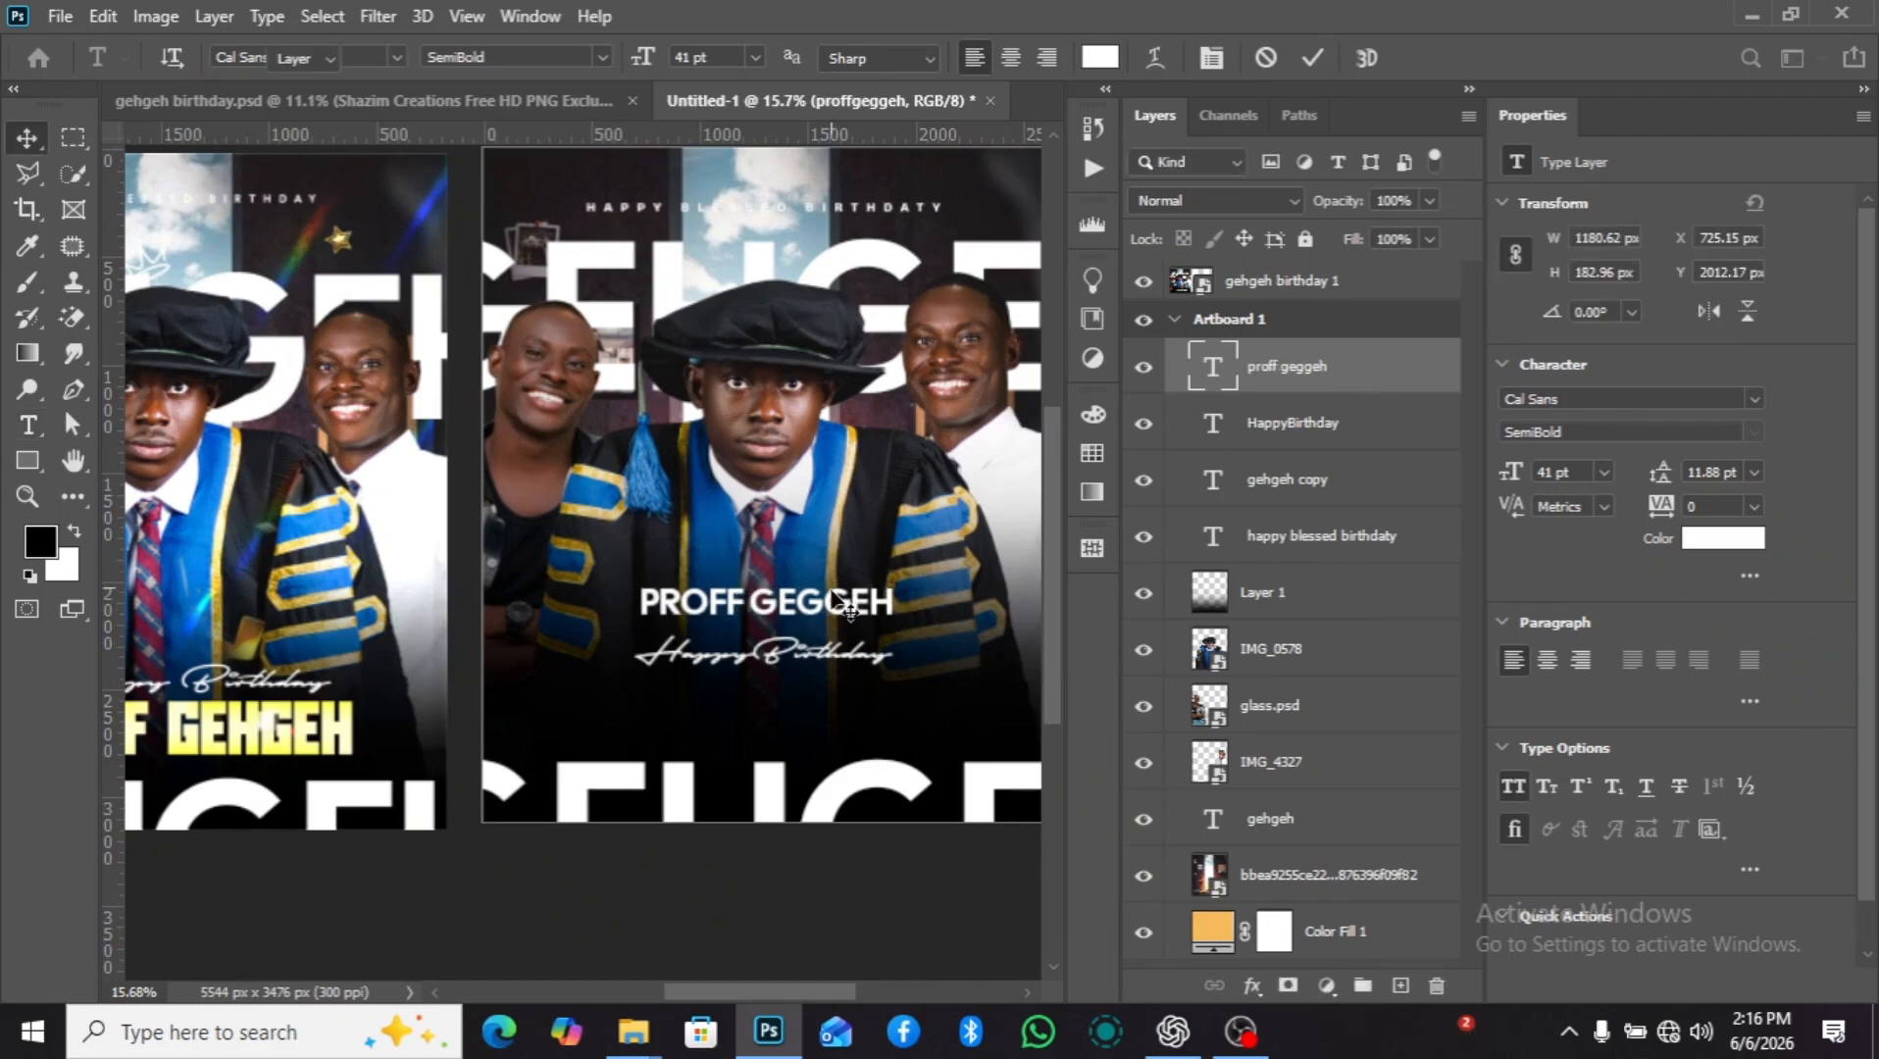
Move "PROFF GEGGEH" below the "HappyBirthday" script, to about X 694 px, and enlarge it to 66 pt.
drag(829, 608, 822, 720)
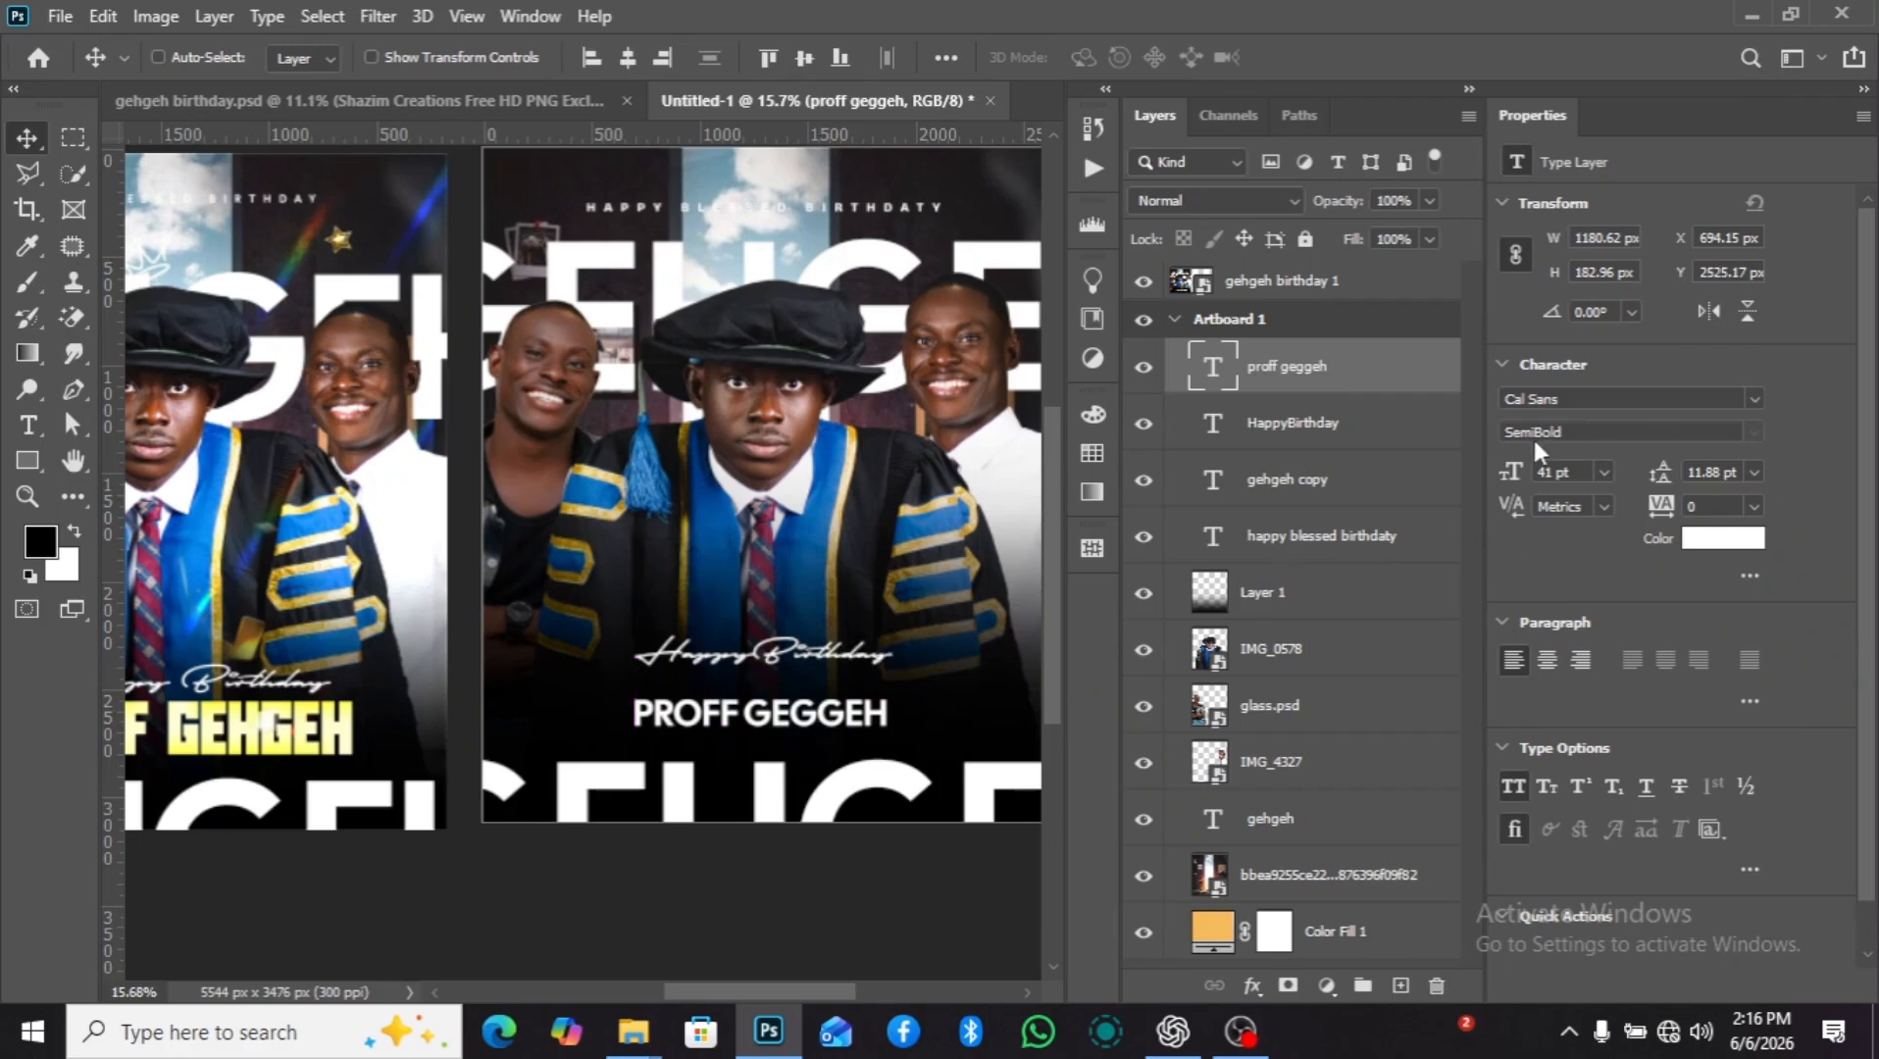
drag(1504, 482, 1548, 477)
scroll(939, 638, down, 2)
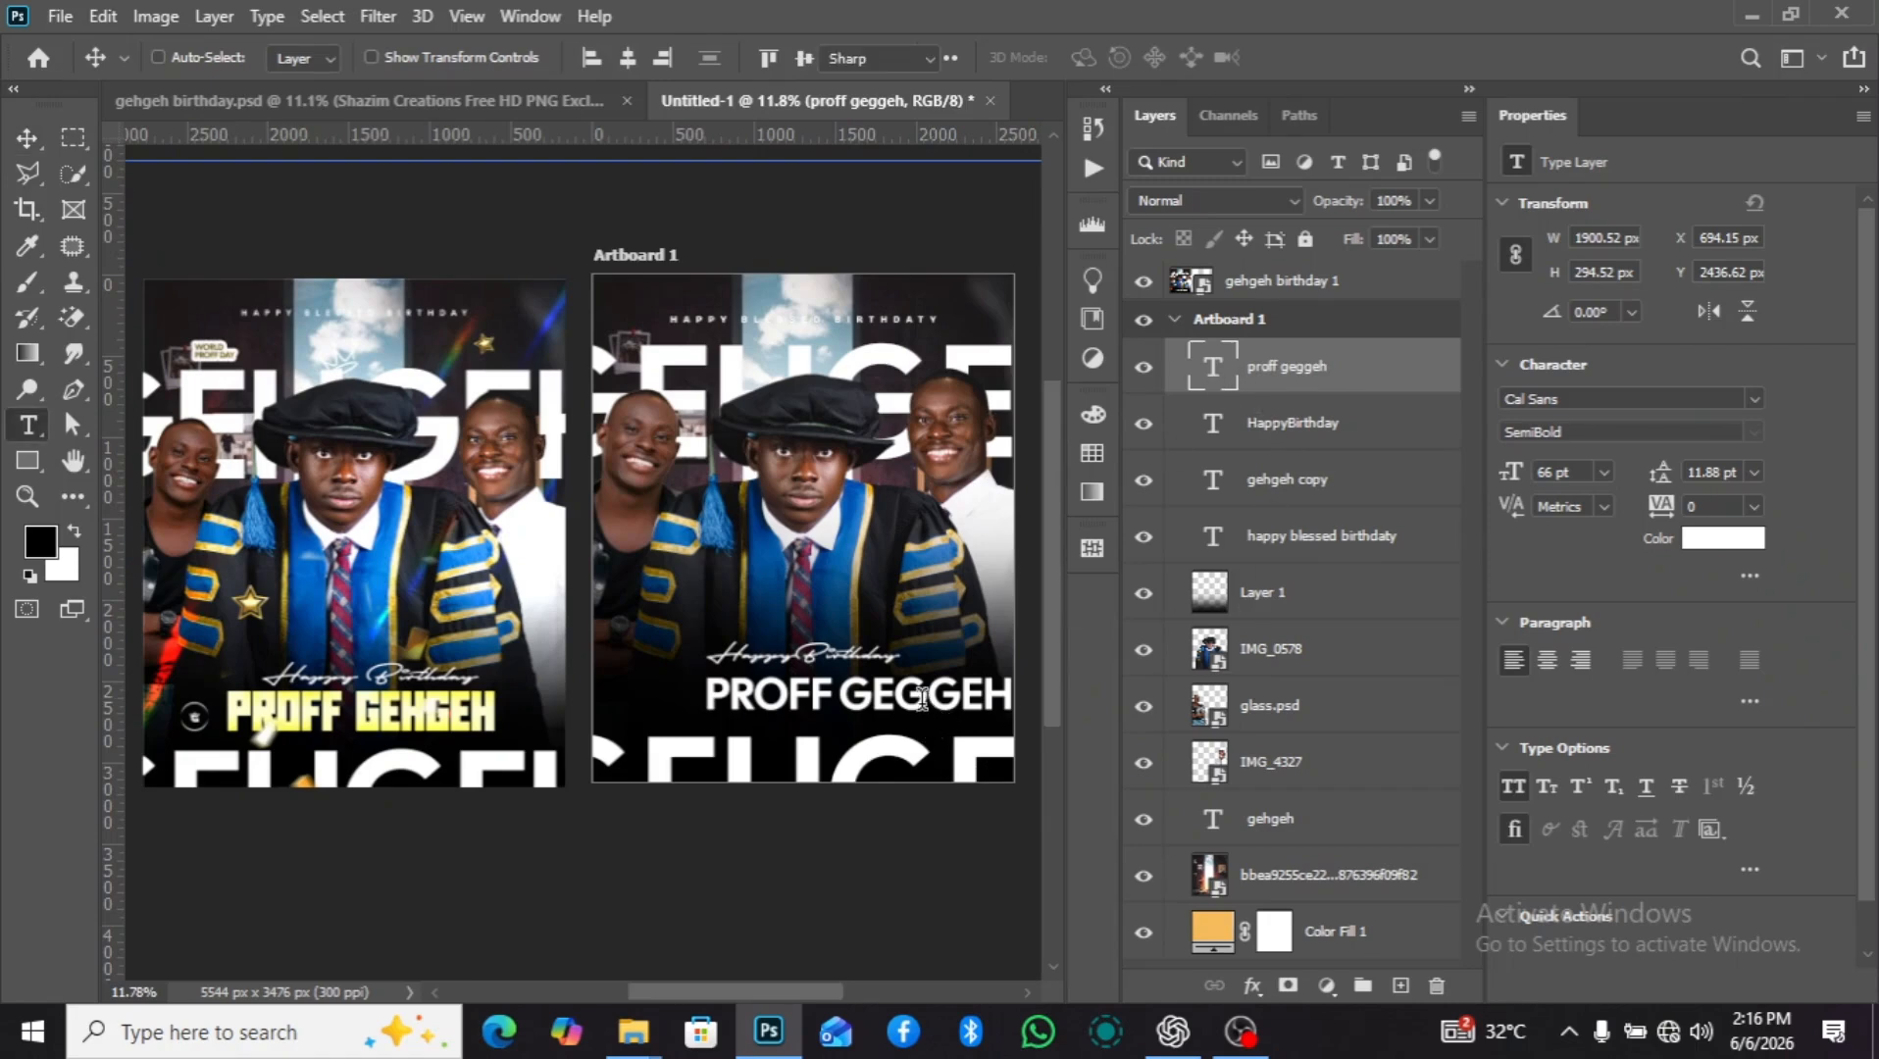
Correct the spelling of the name text to "proff gehgeh".
key(t)
click(922, 689)
key(BackSpace)
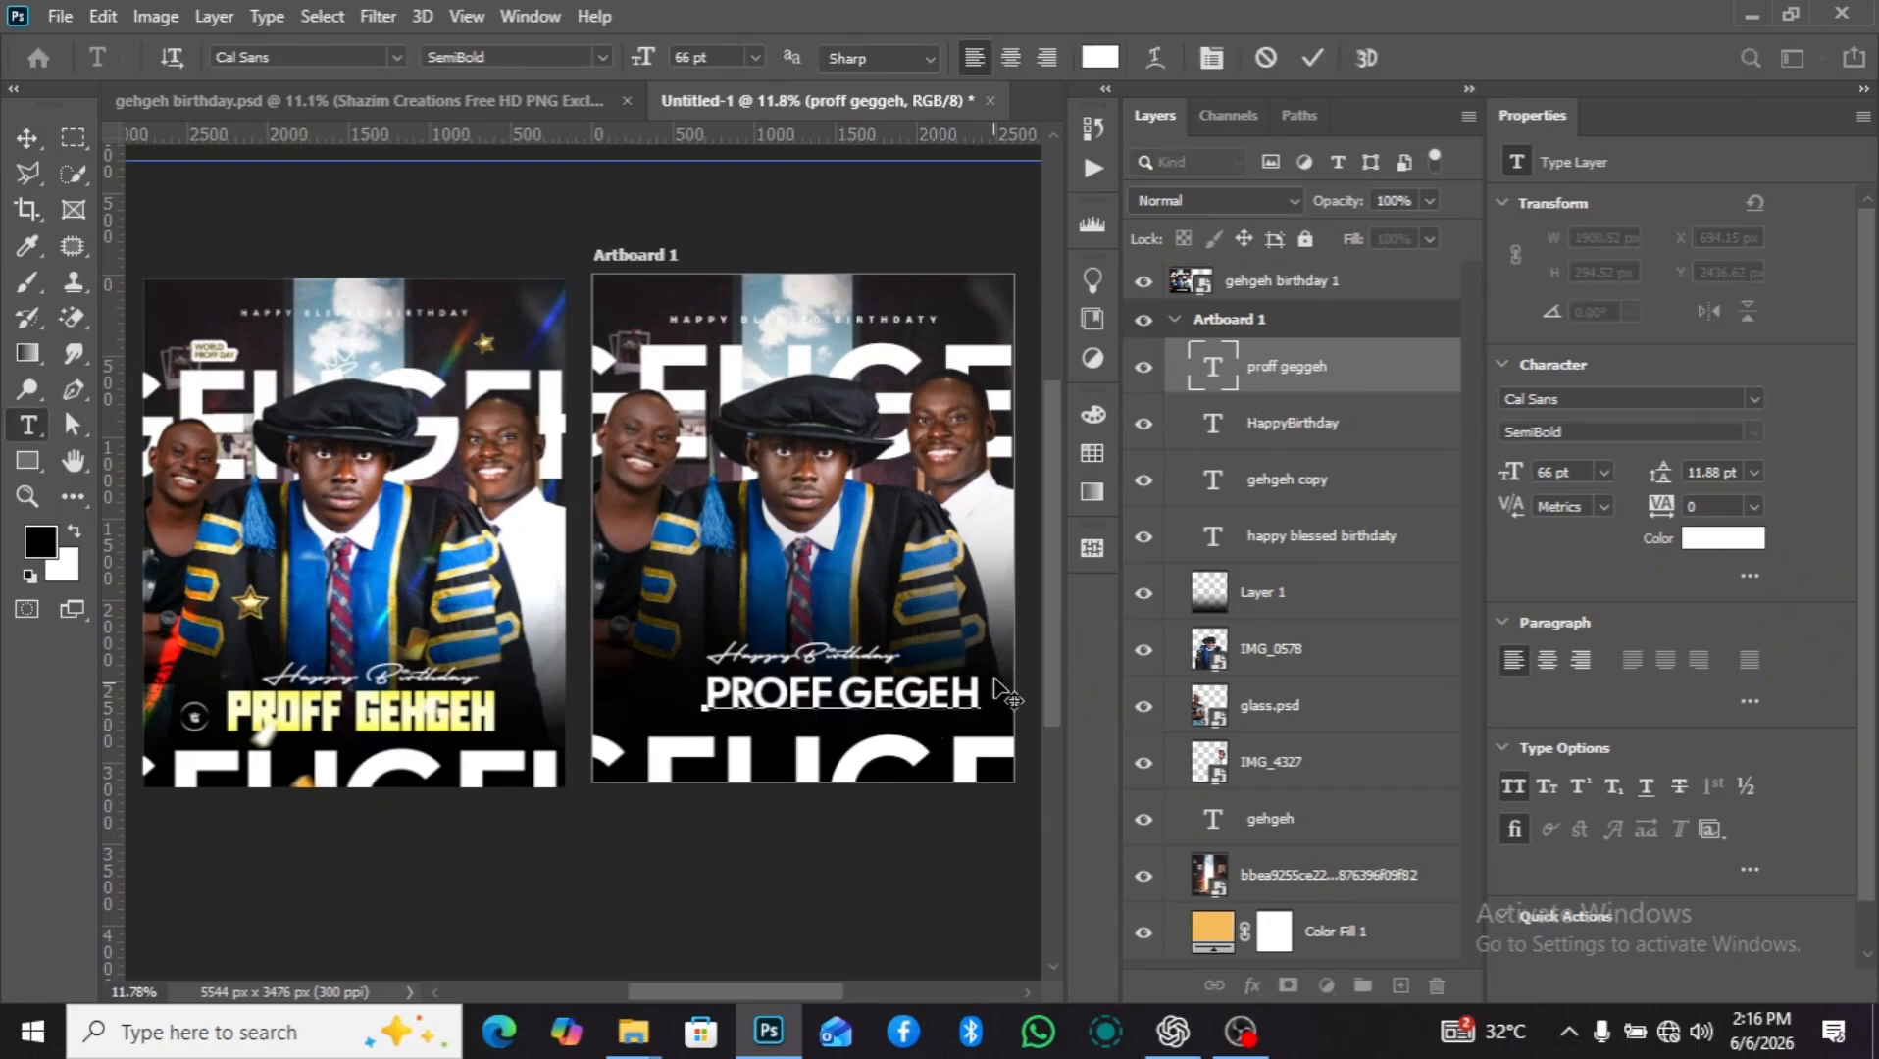
text(H)
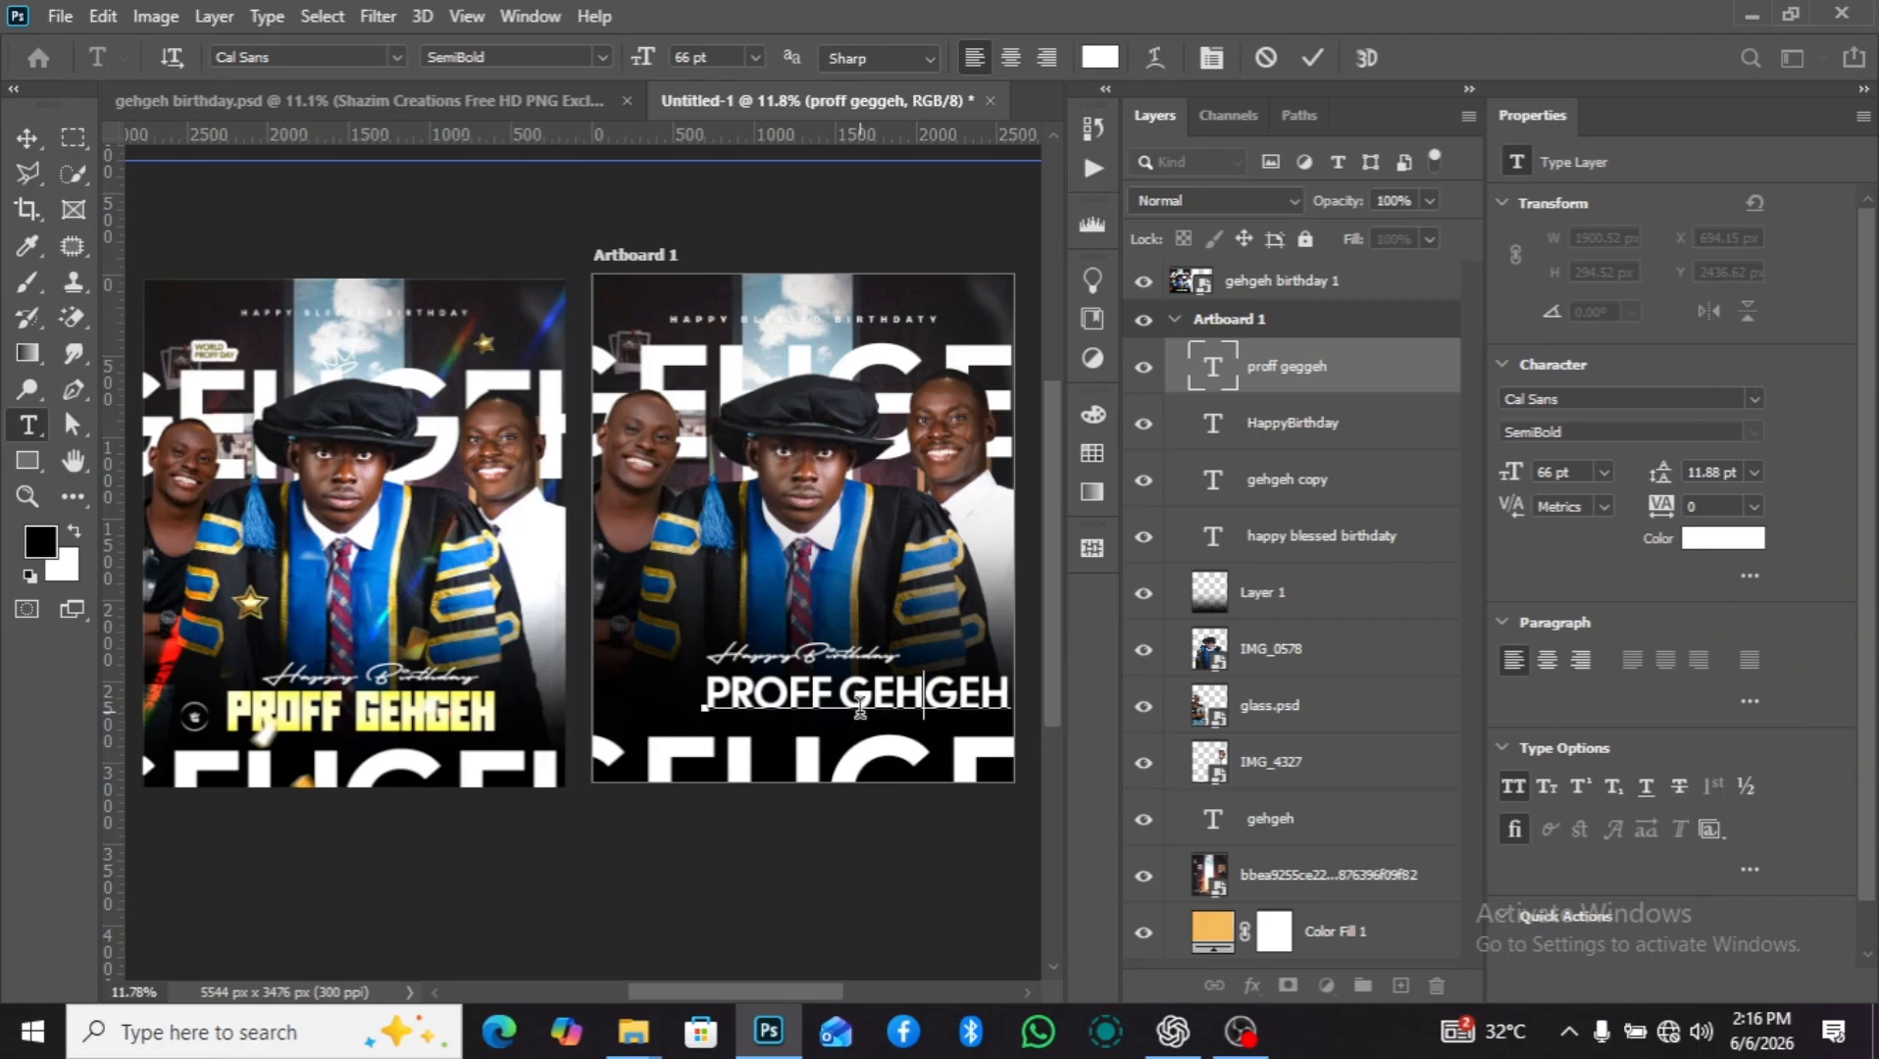
click(1353, 337)
key(v)
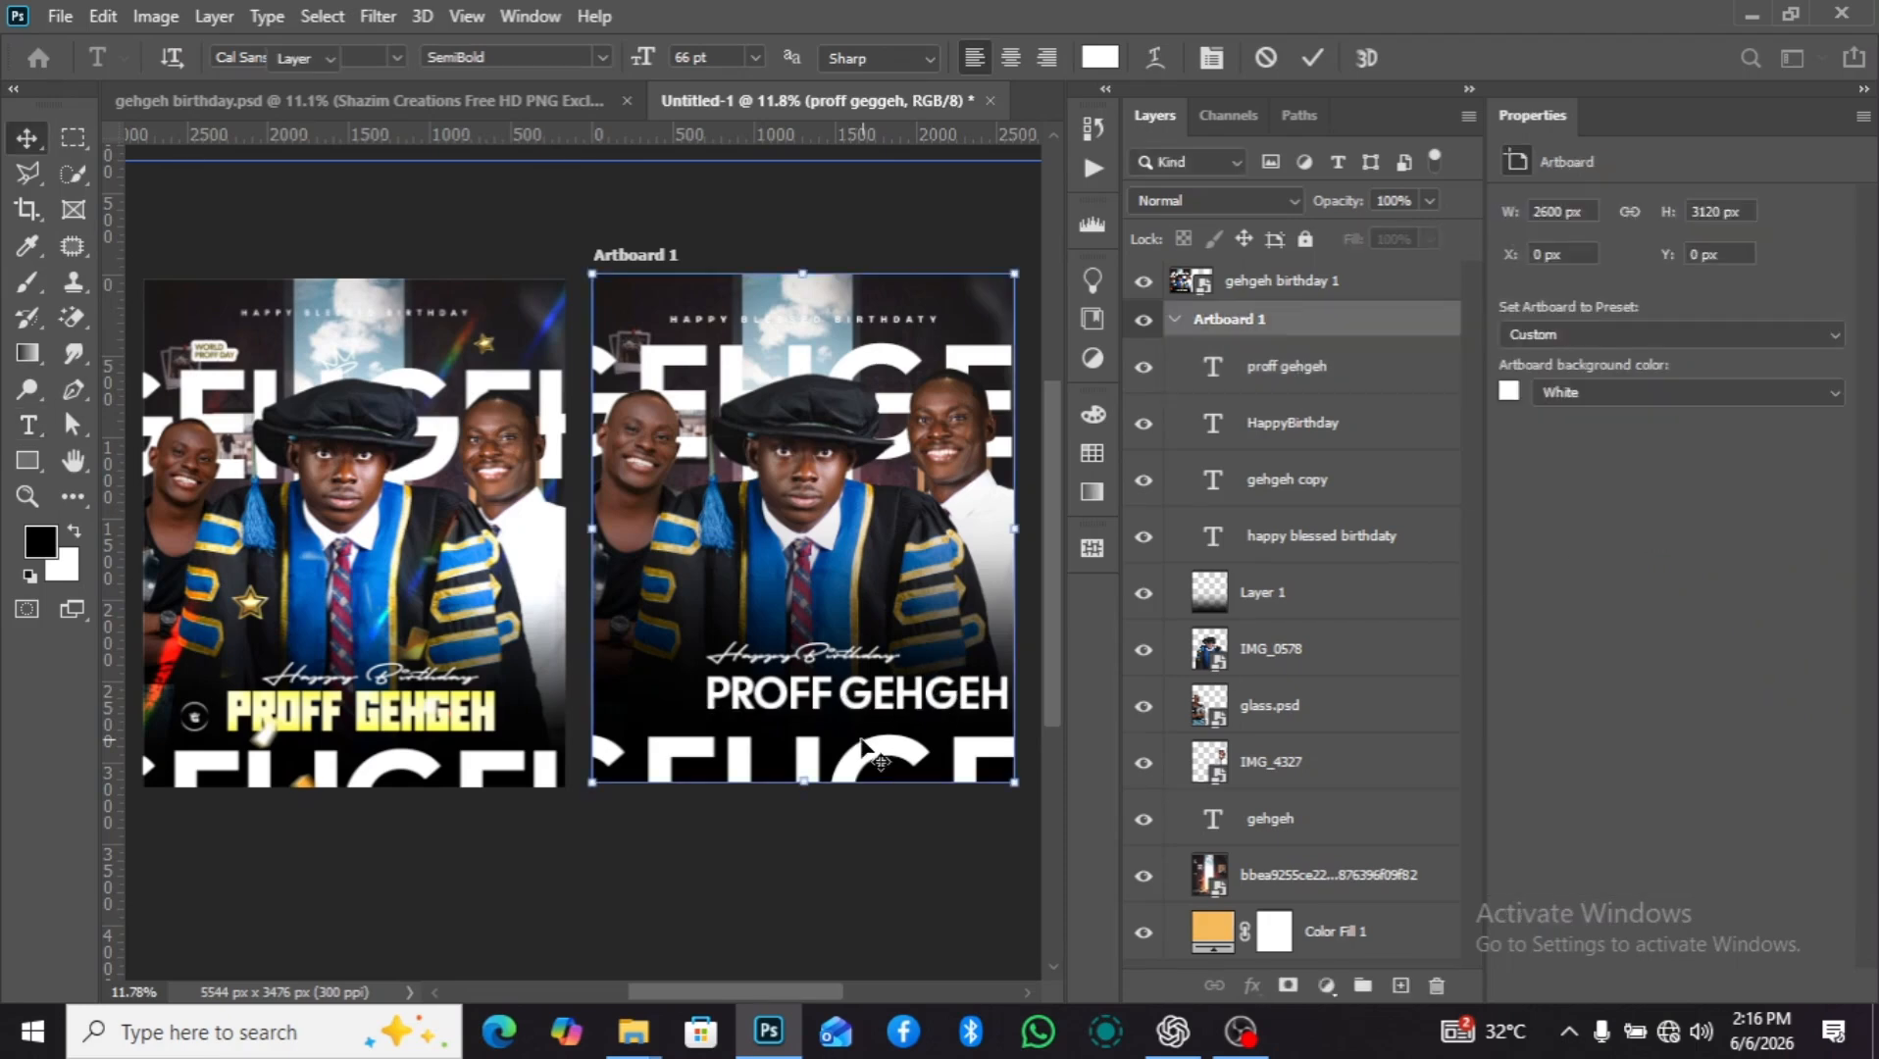
Shift "HappyBirthday" right to about X 836 px, Y 2202 px and move the lower GEHGEH text left.
scroll(855, 730, down, 1)
scroll(851, 724, up, 1)
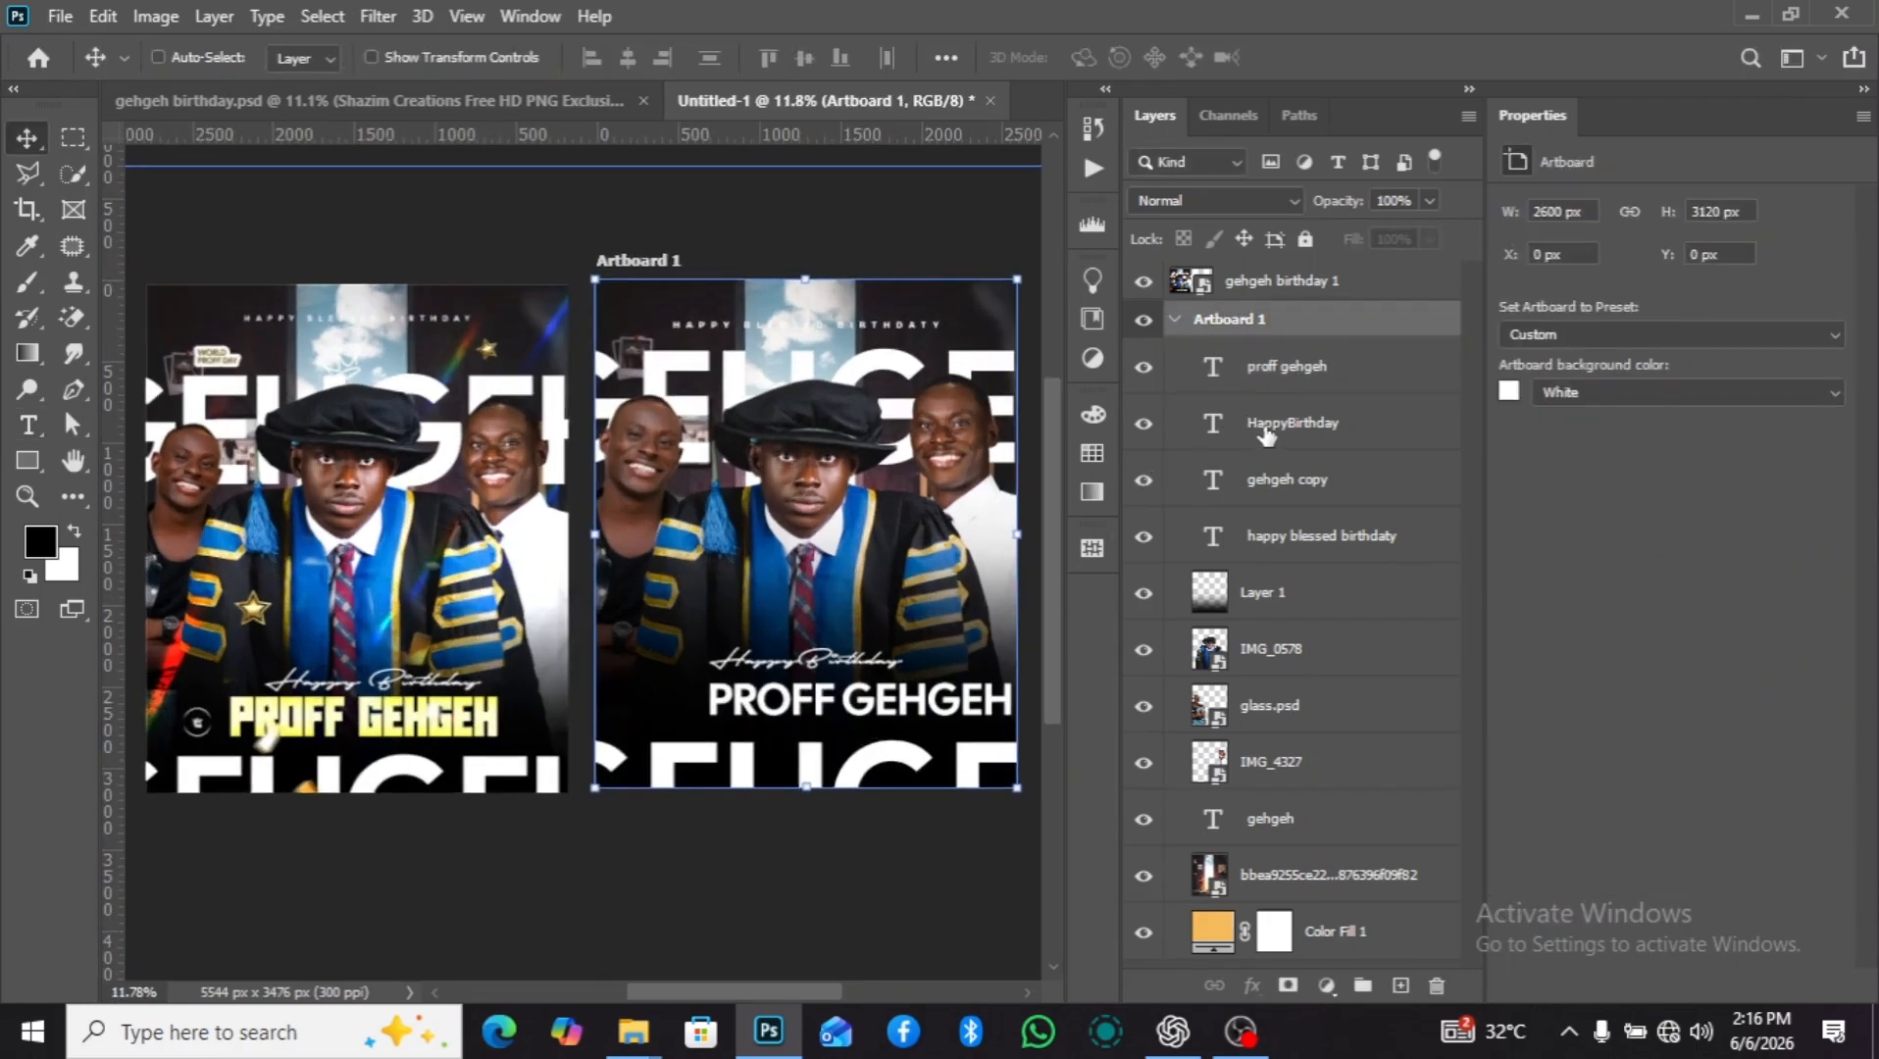
click(1264, 434)
drag(832, 703, 853, 703)
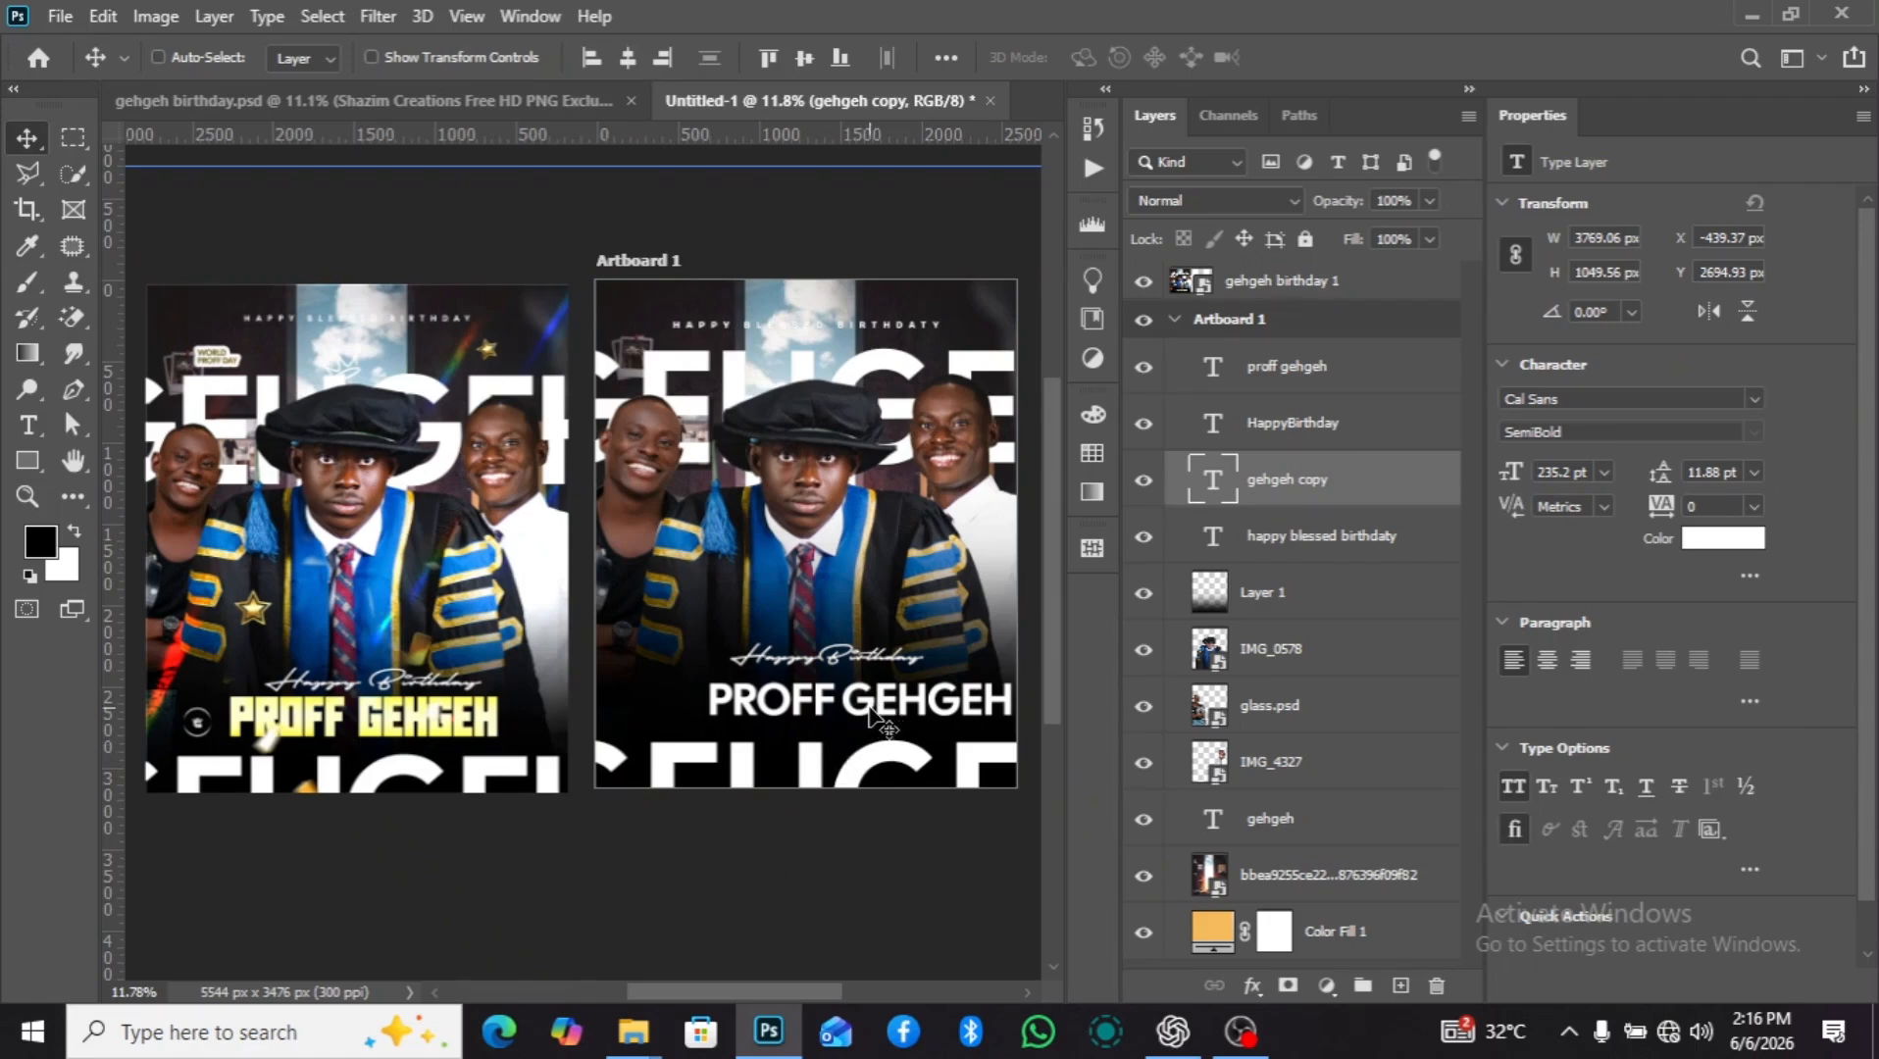
drag(858, 709, 821, 707)
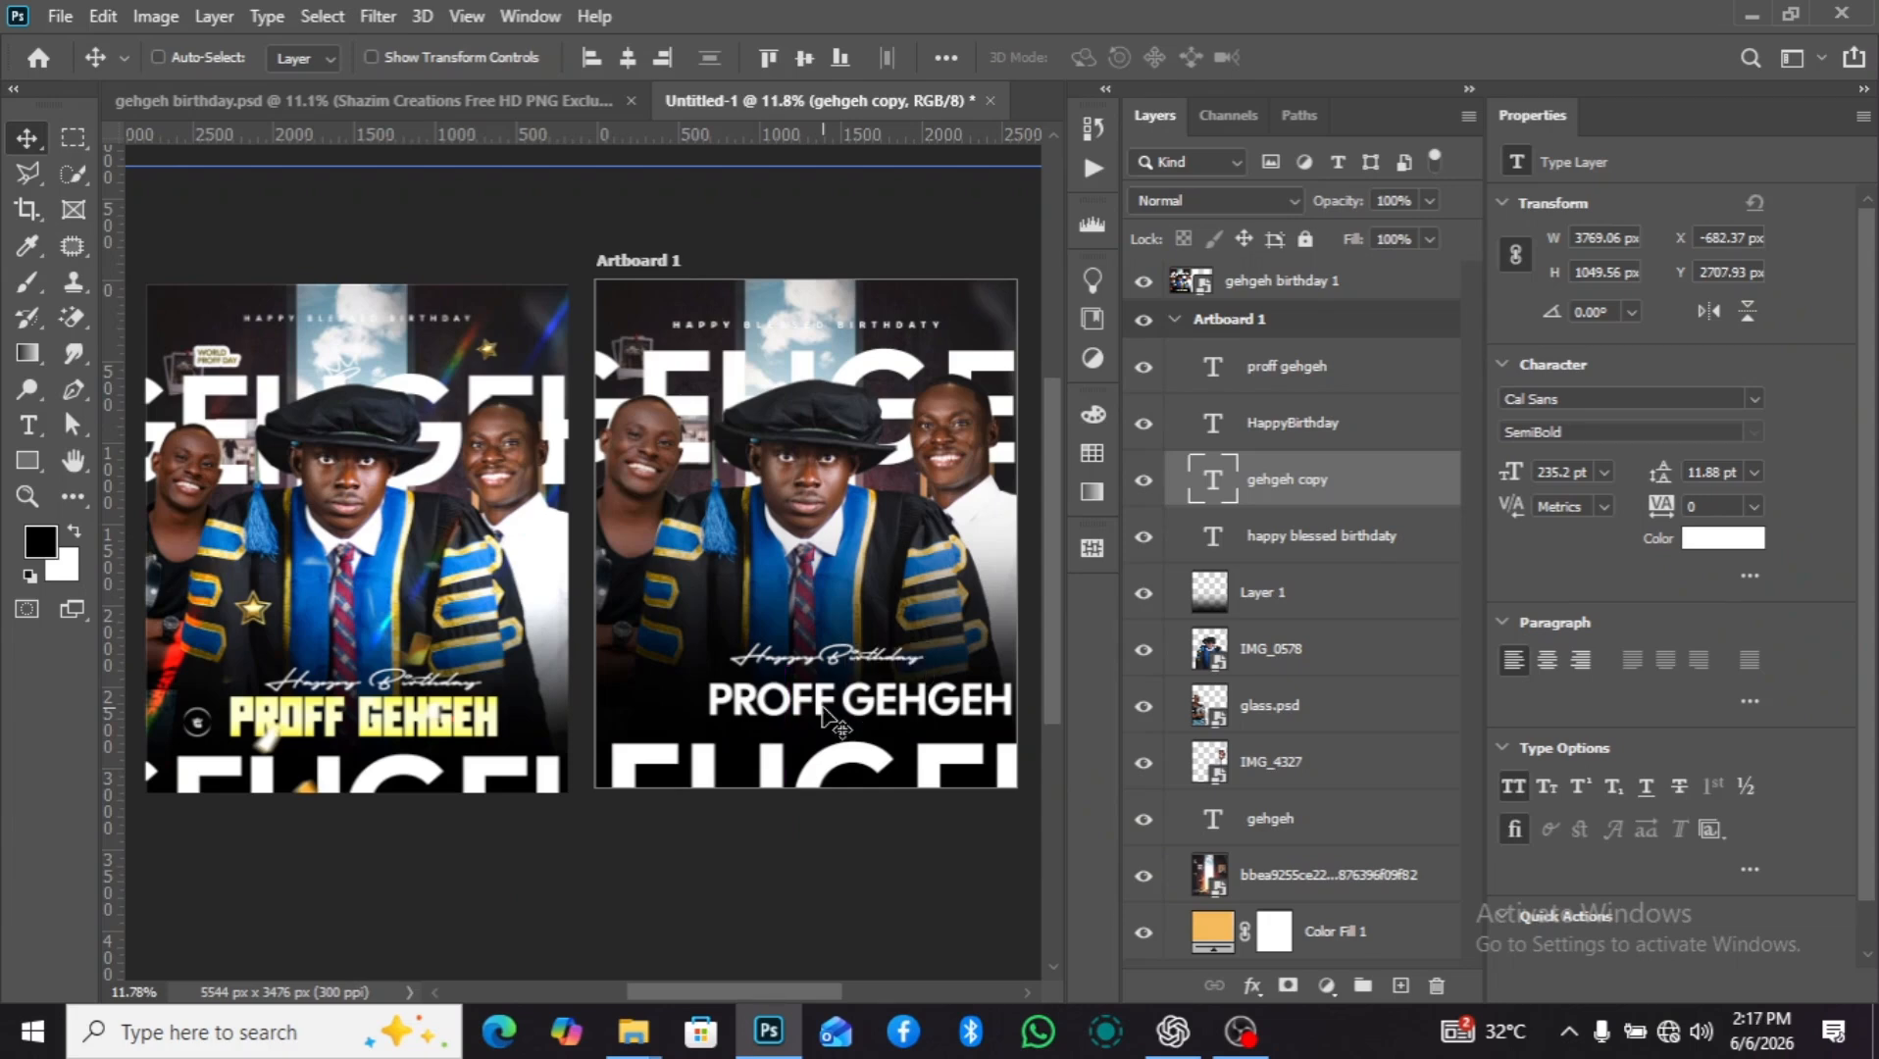
Move "PROFF GEHGEH" down to about Y 2503 px and center it horizontally on the artboard.
click(1330, 380)
drag(844, 704, 787, 721)
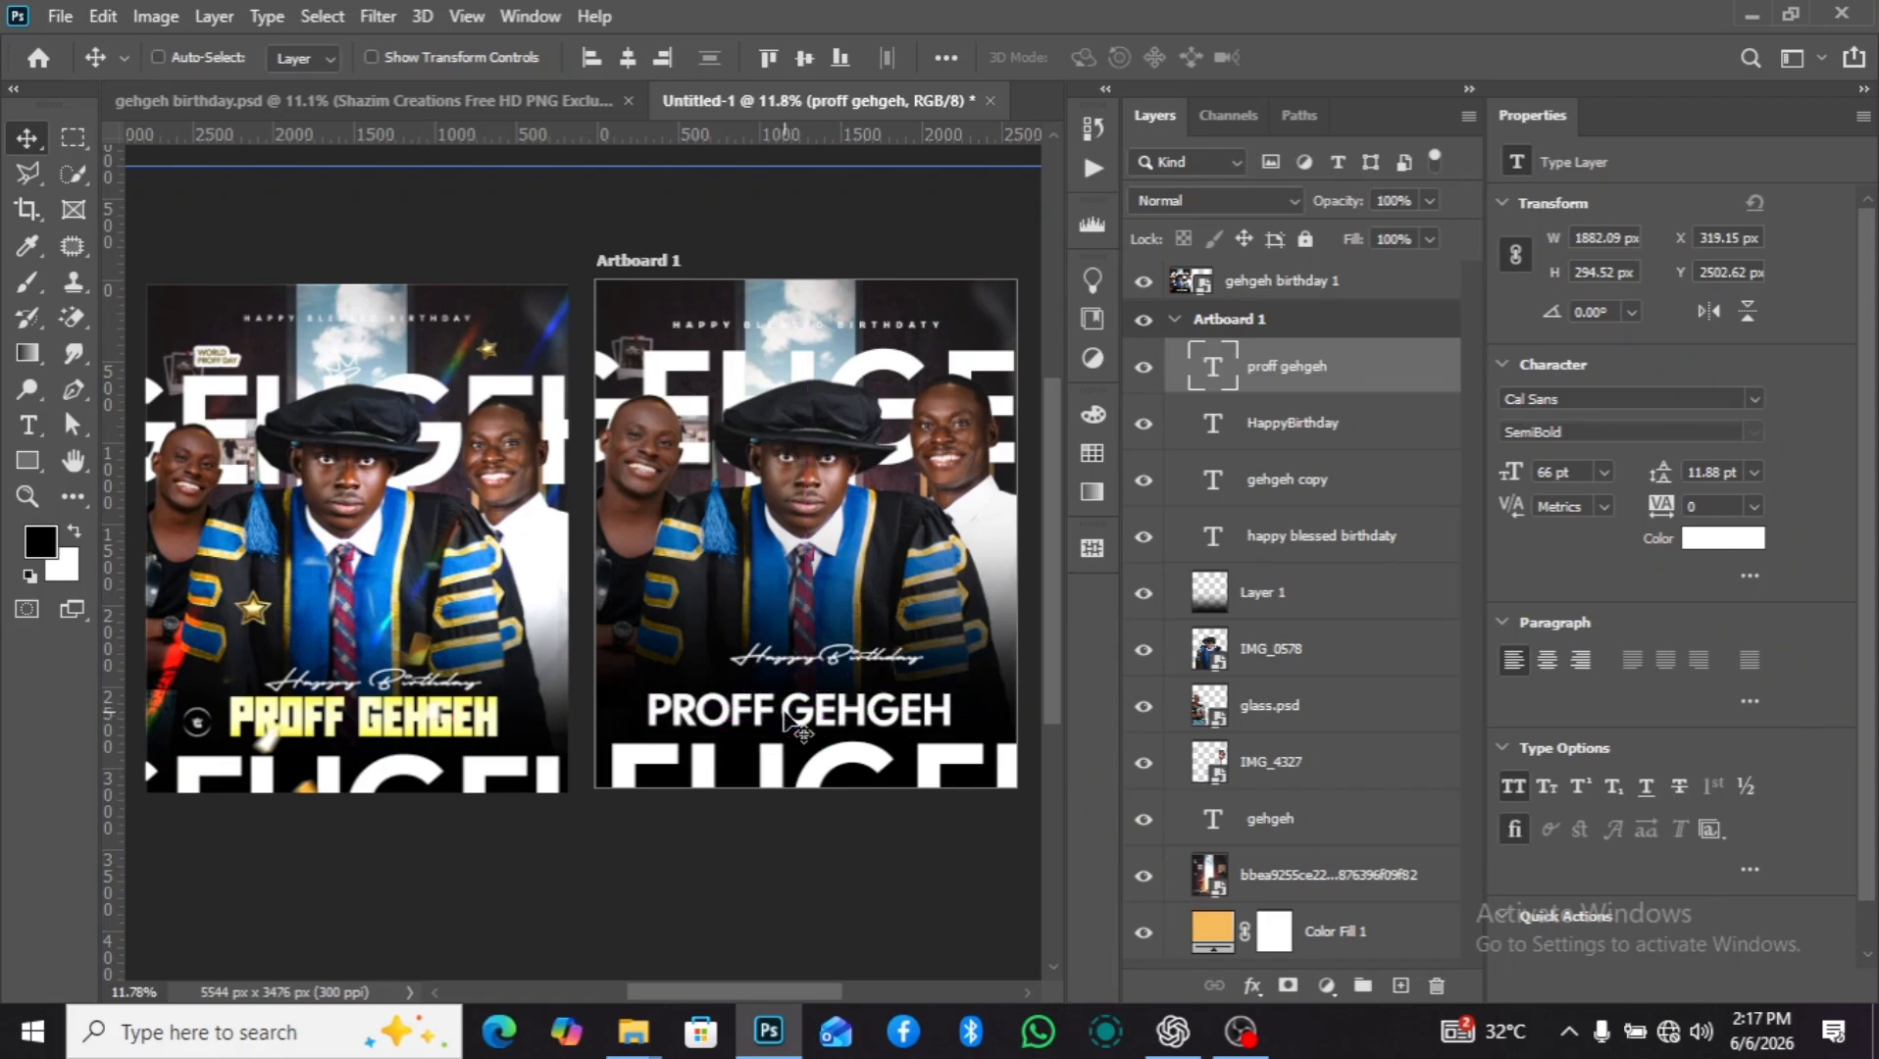
key(a)
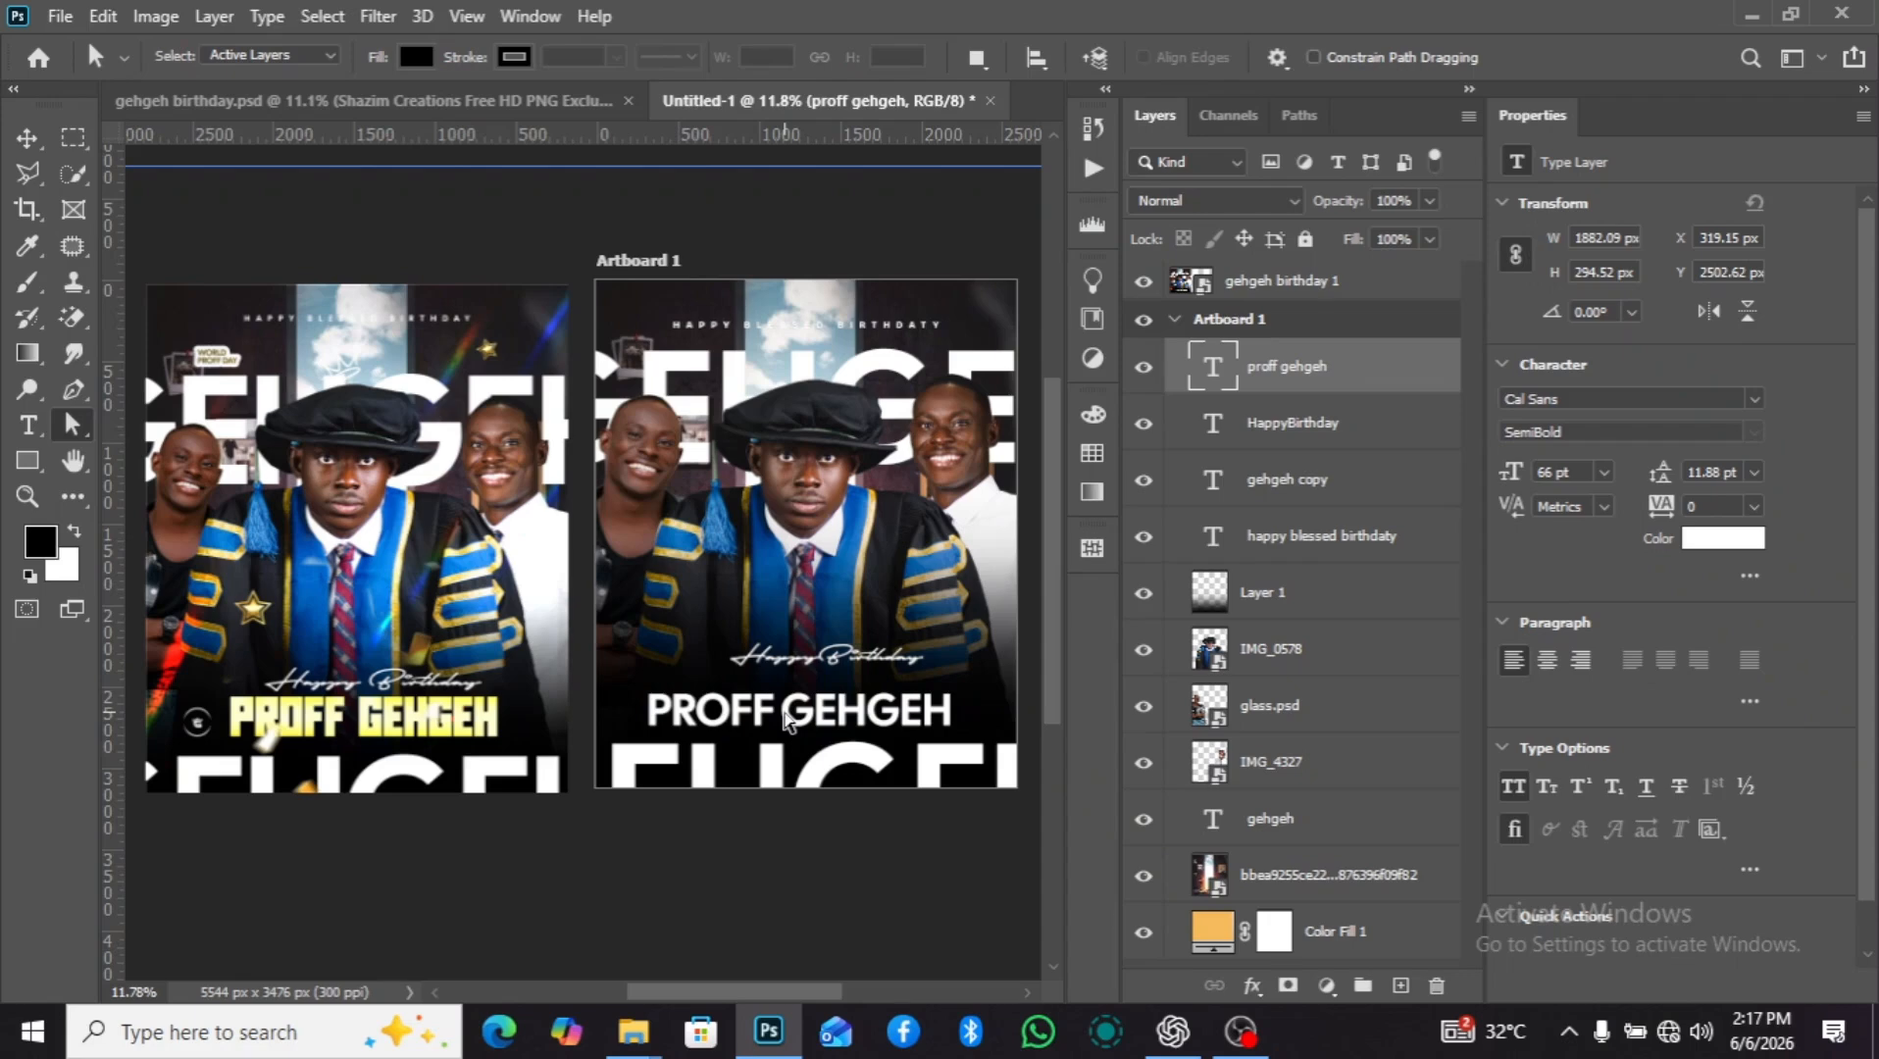
key(ctrl+a)
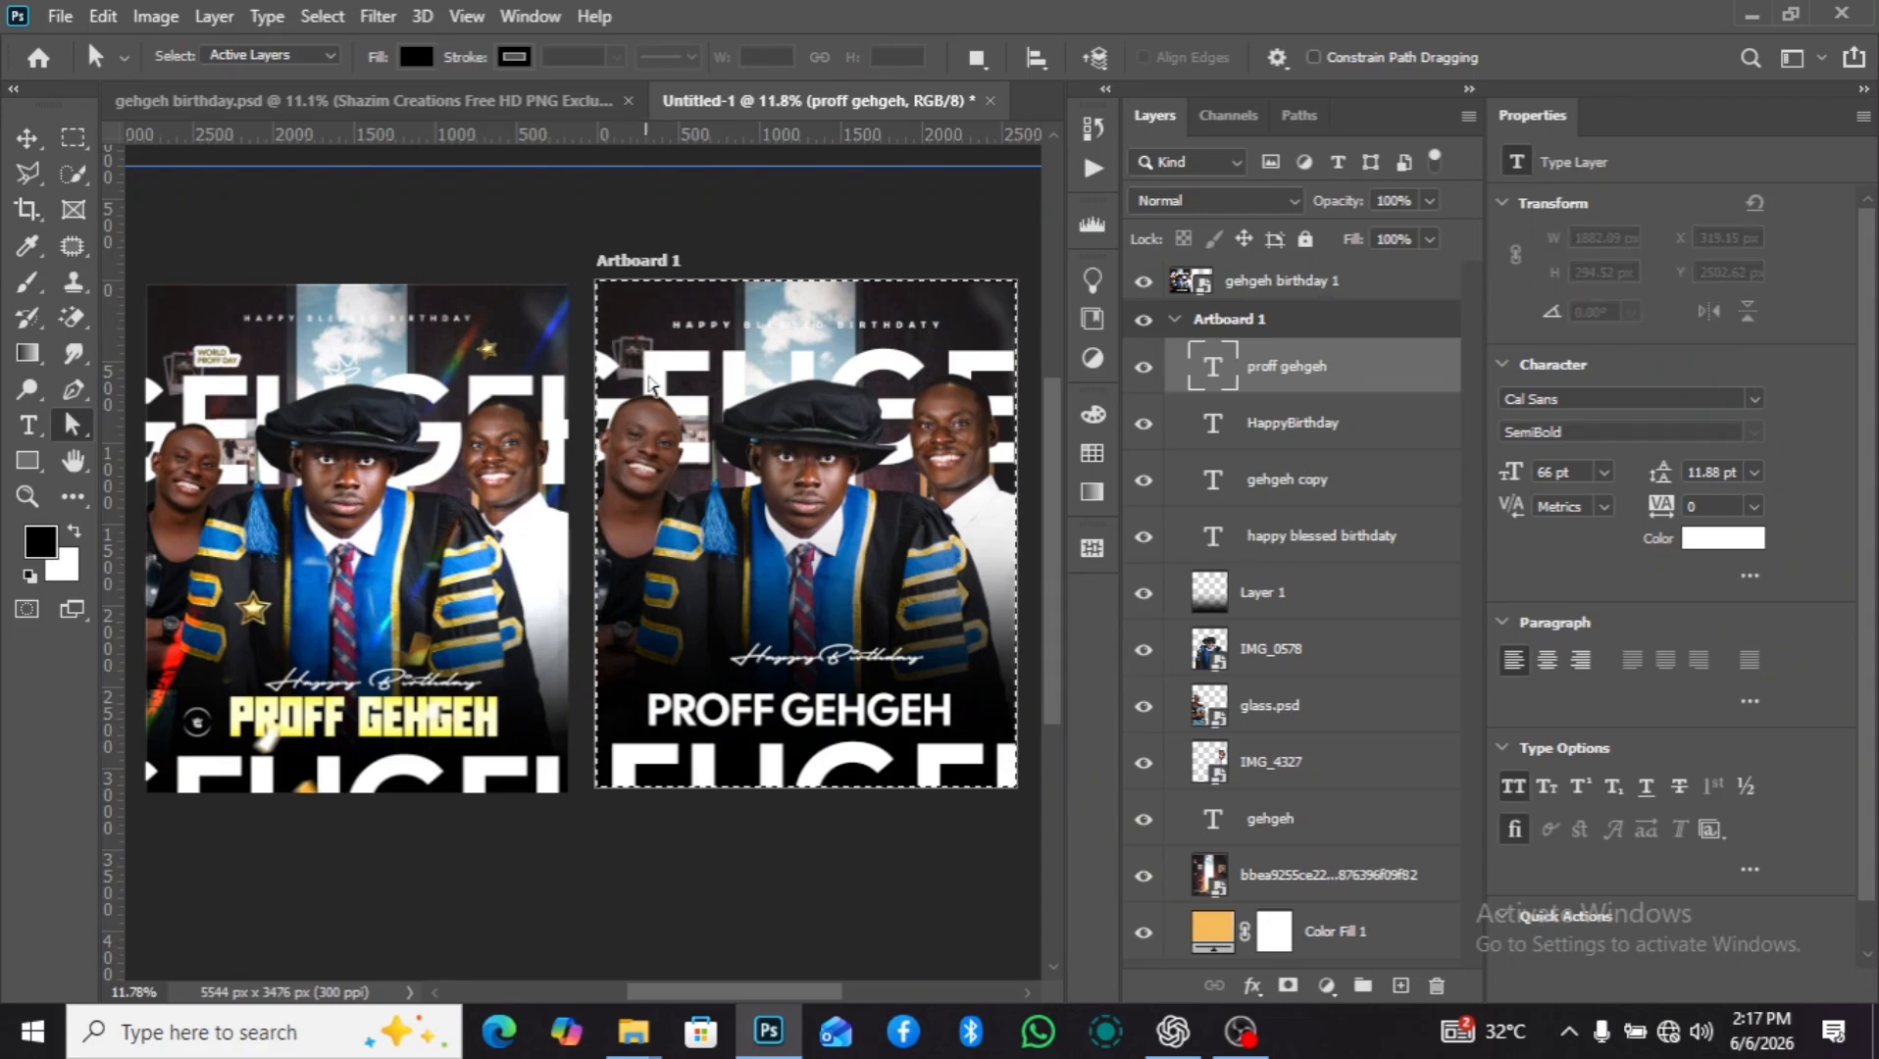
click(30, 136)
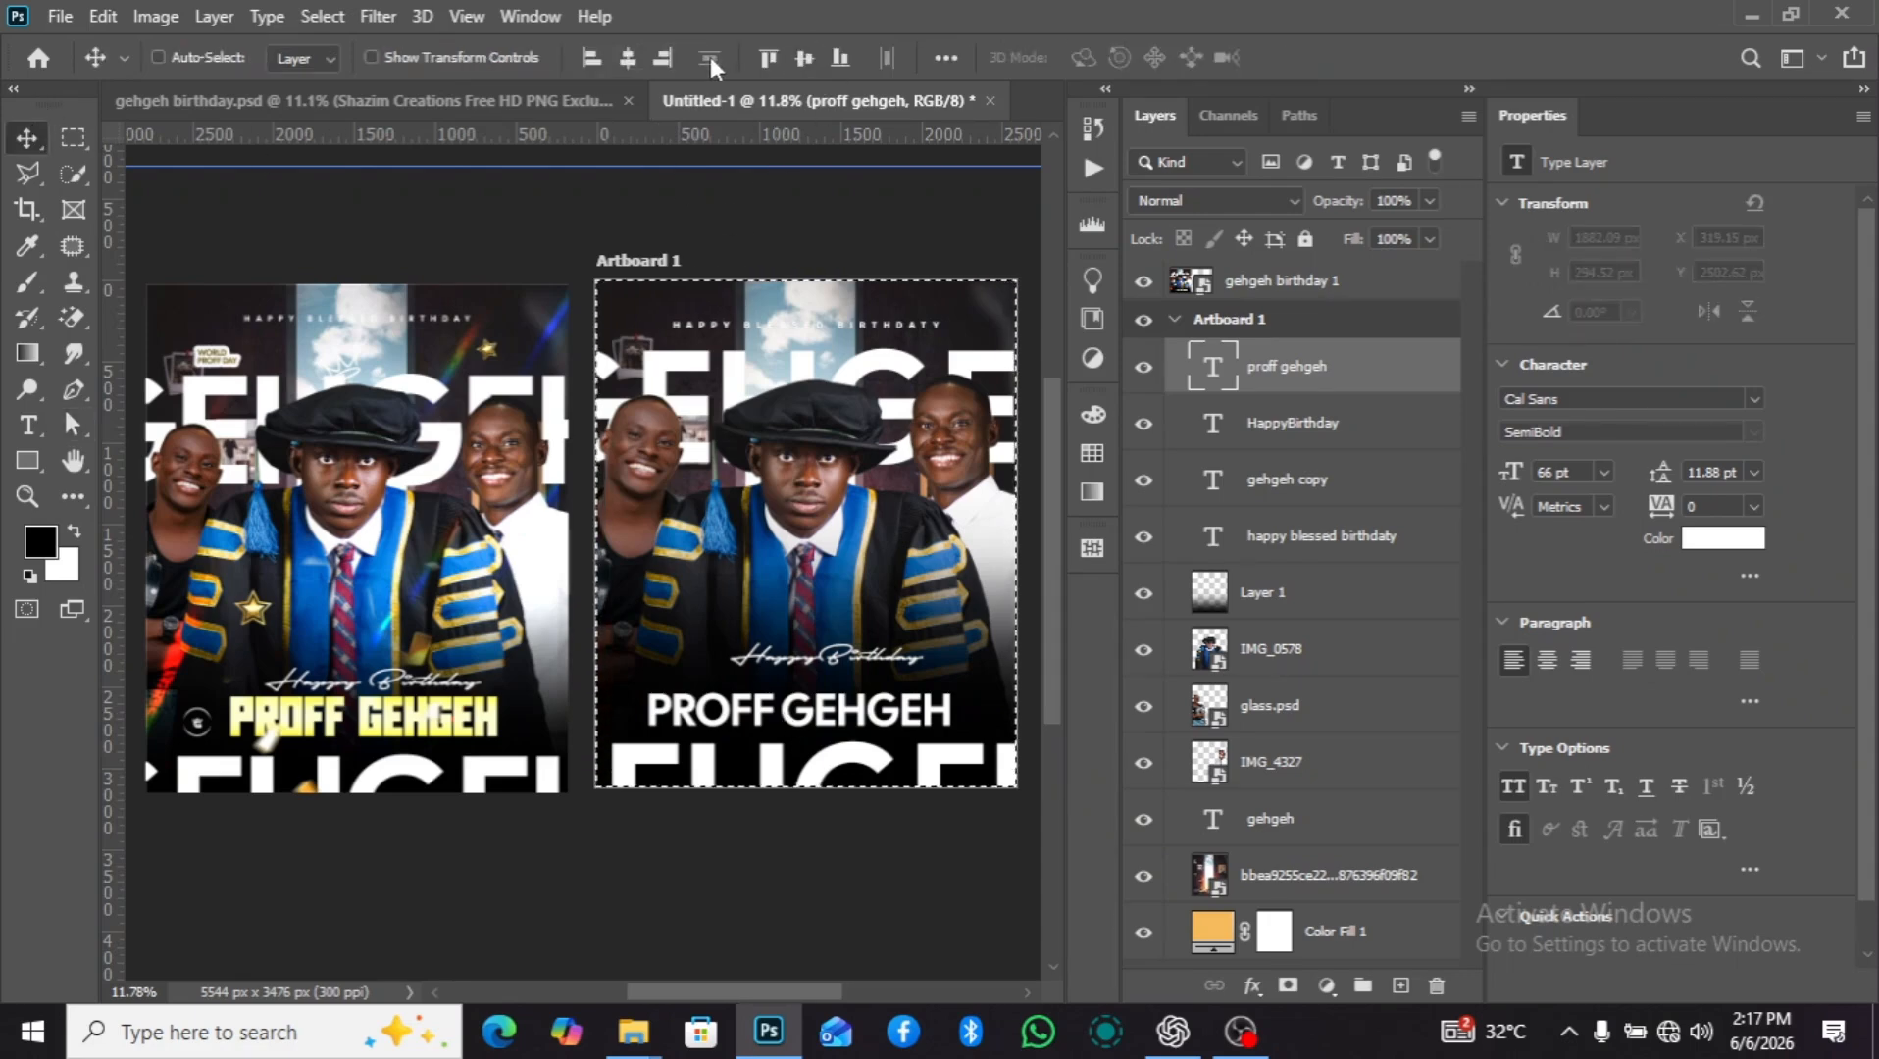
click(622, 63)
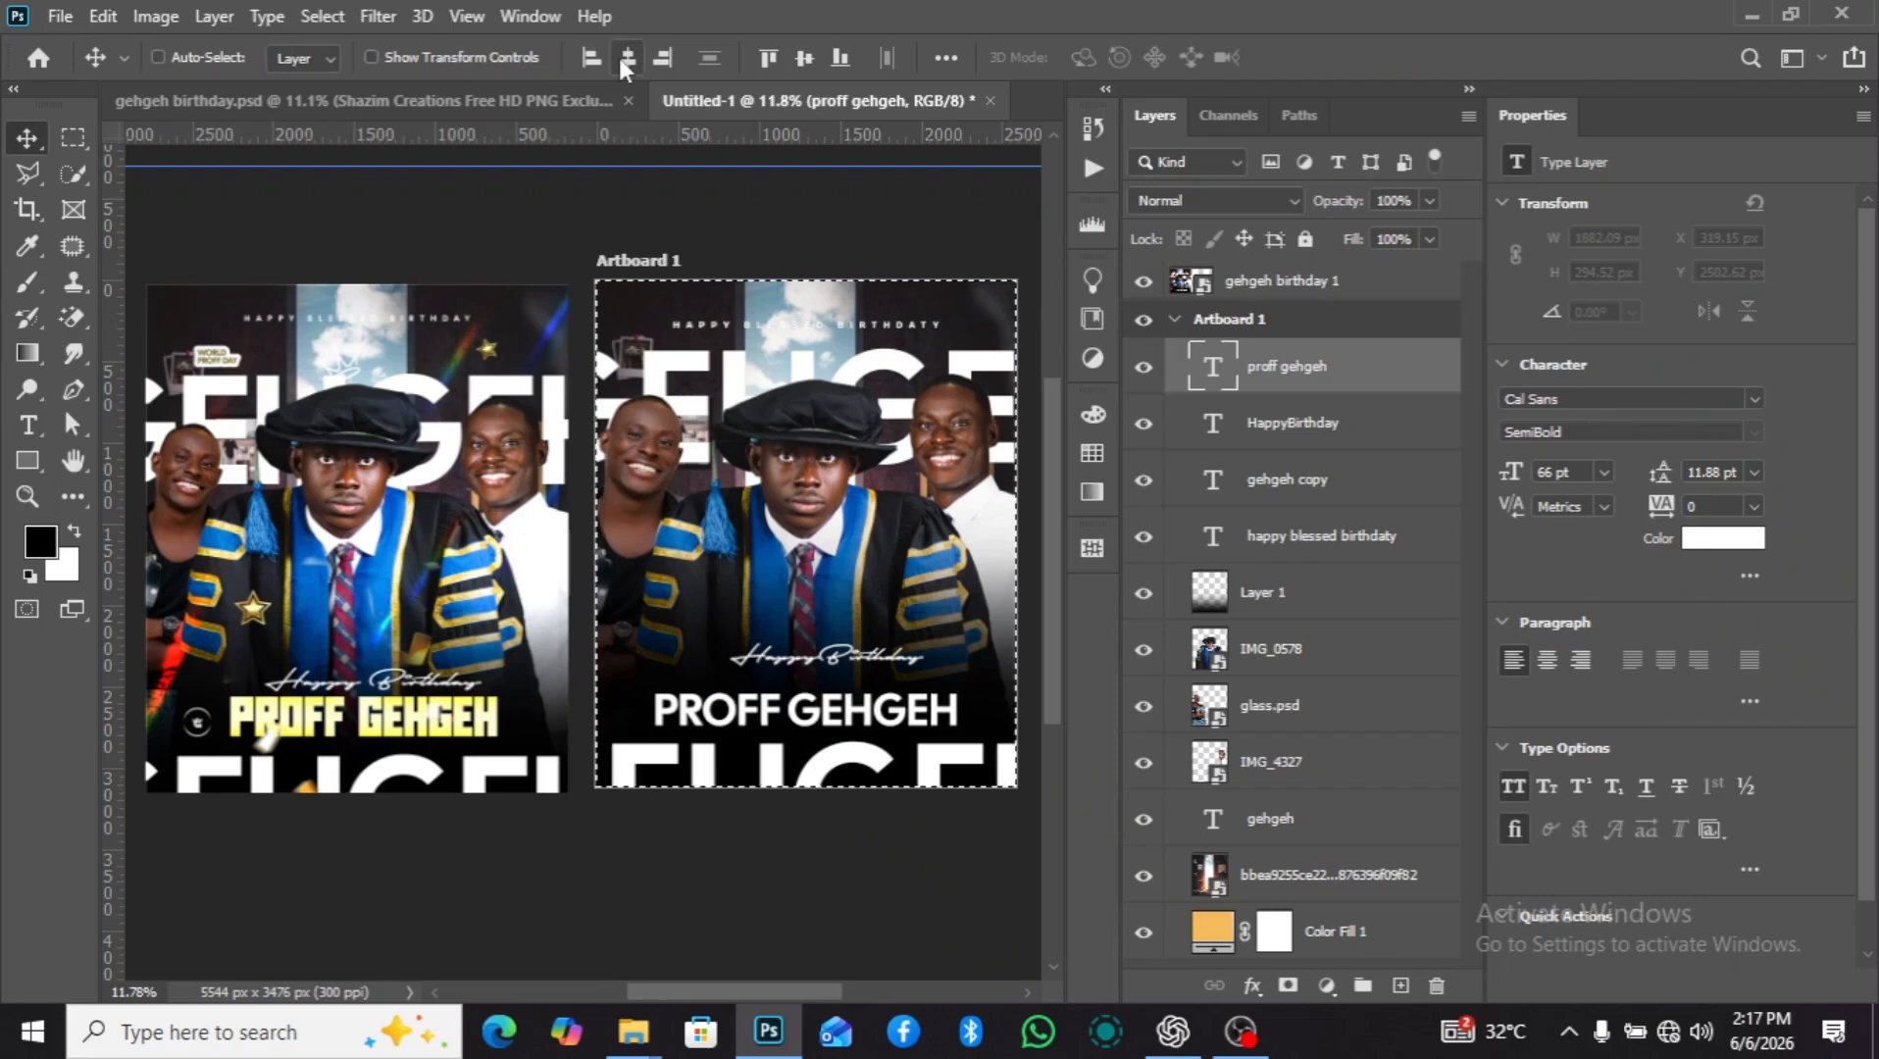
key(ctrl+d)
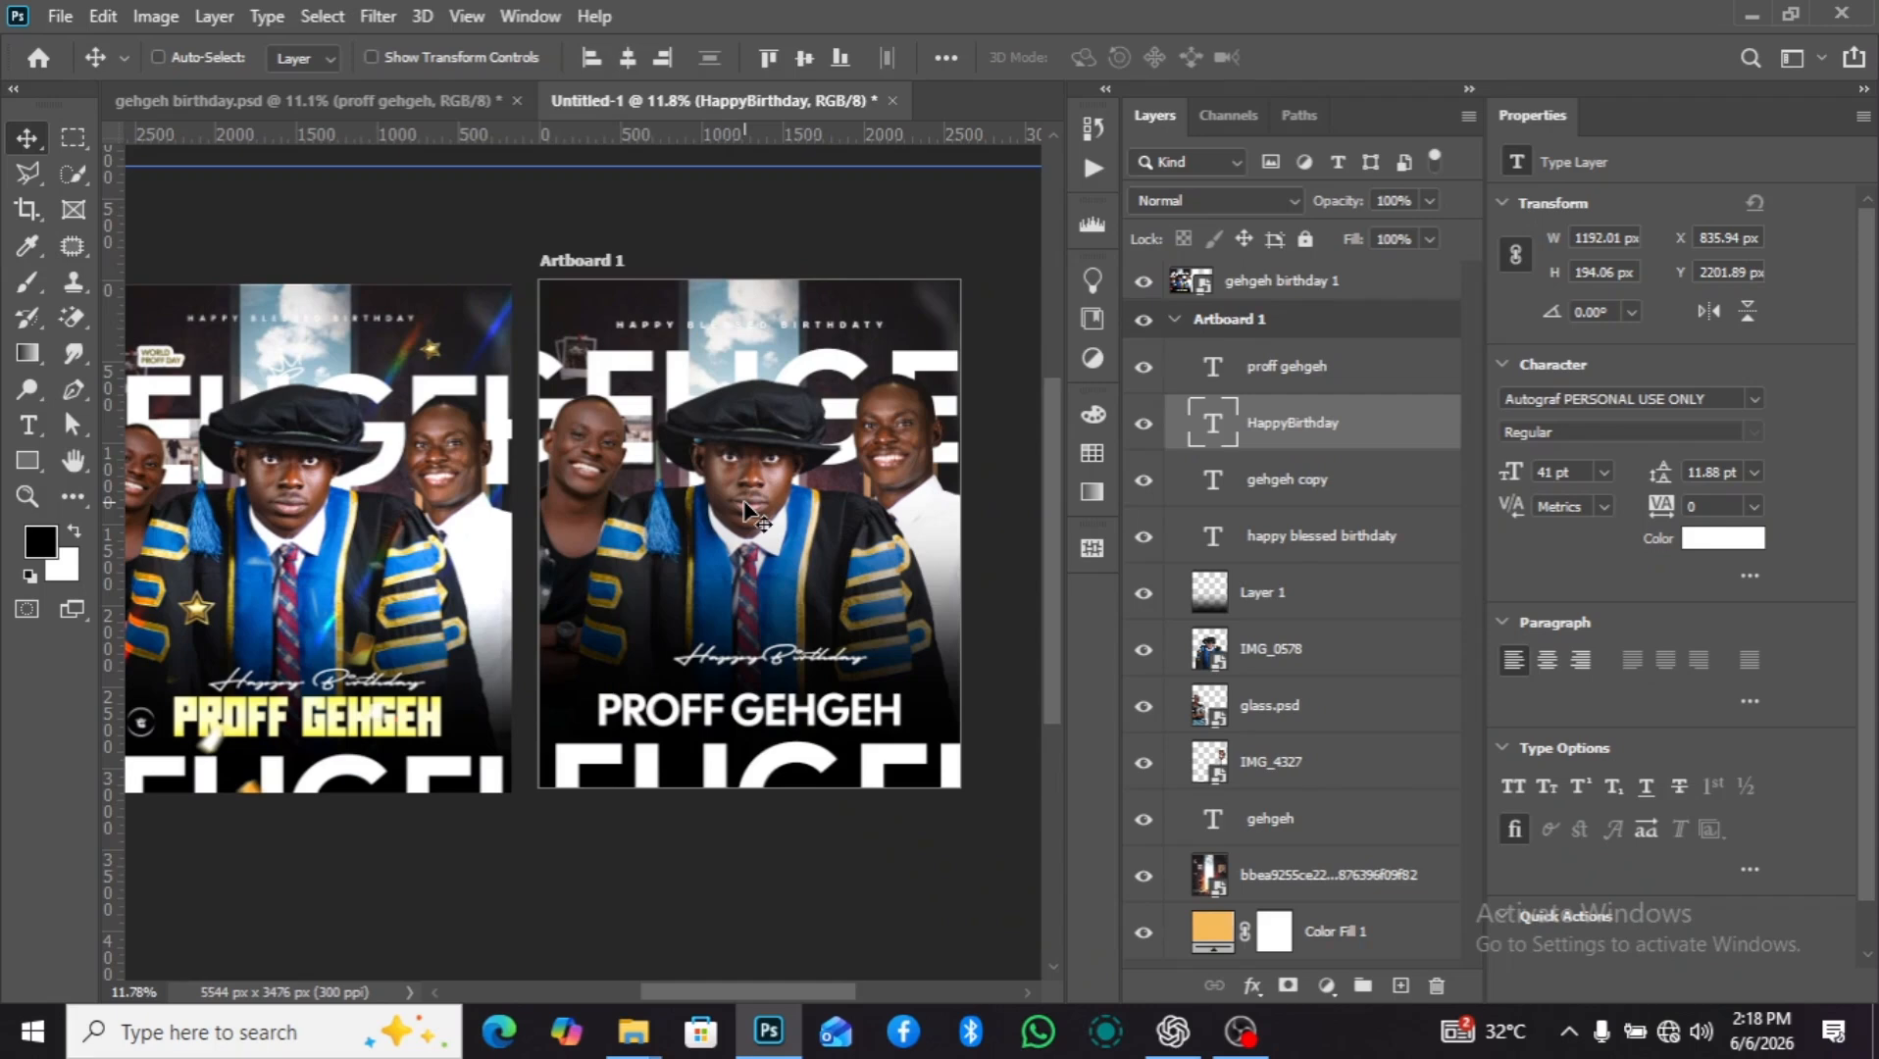
Change the font of the "PROFF GEHGEH" text to Aliens Among Us Regular.
click(1293, 378)
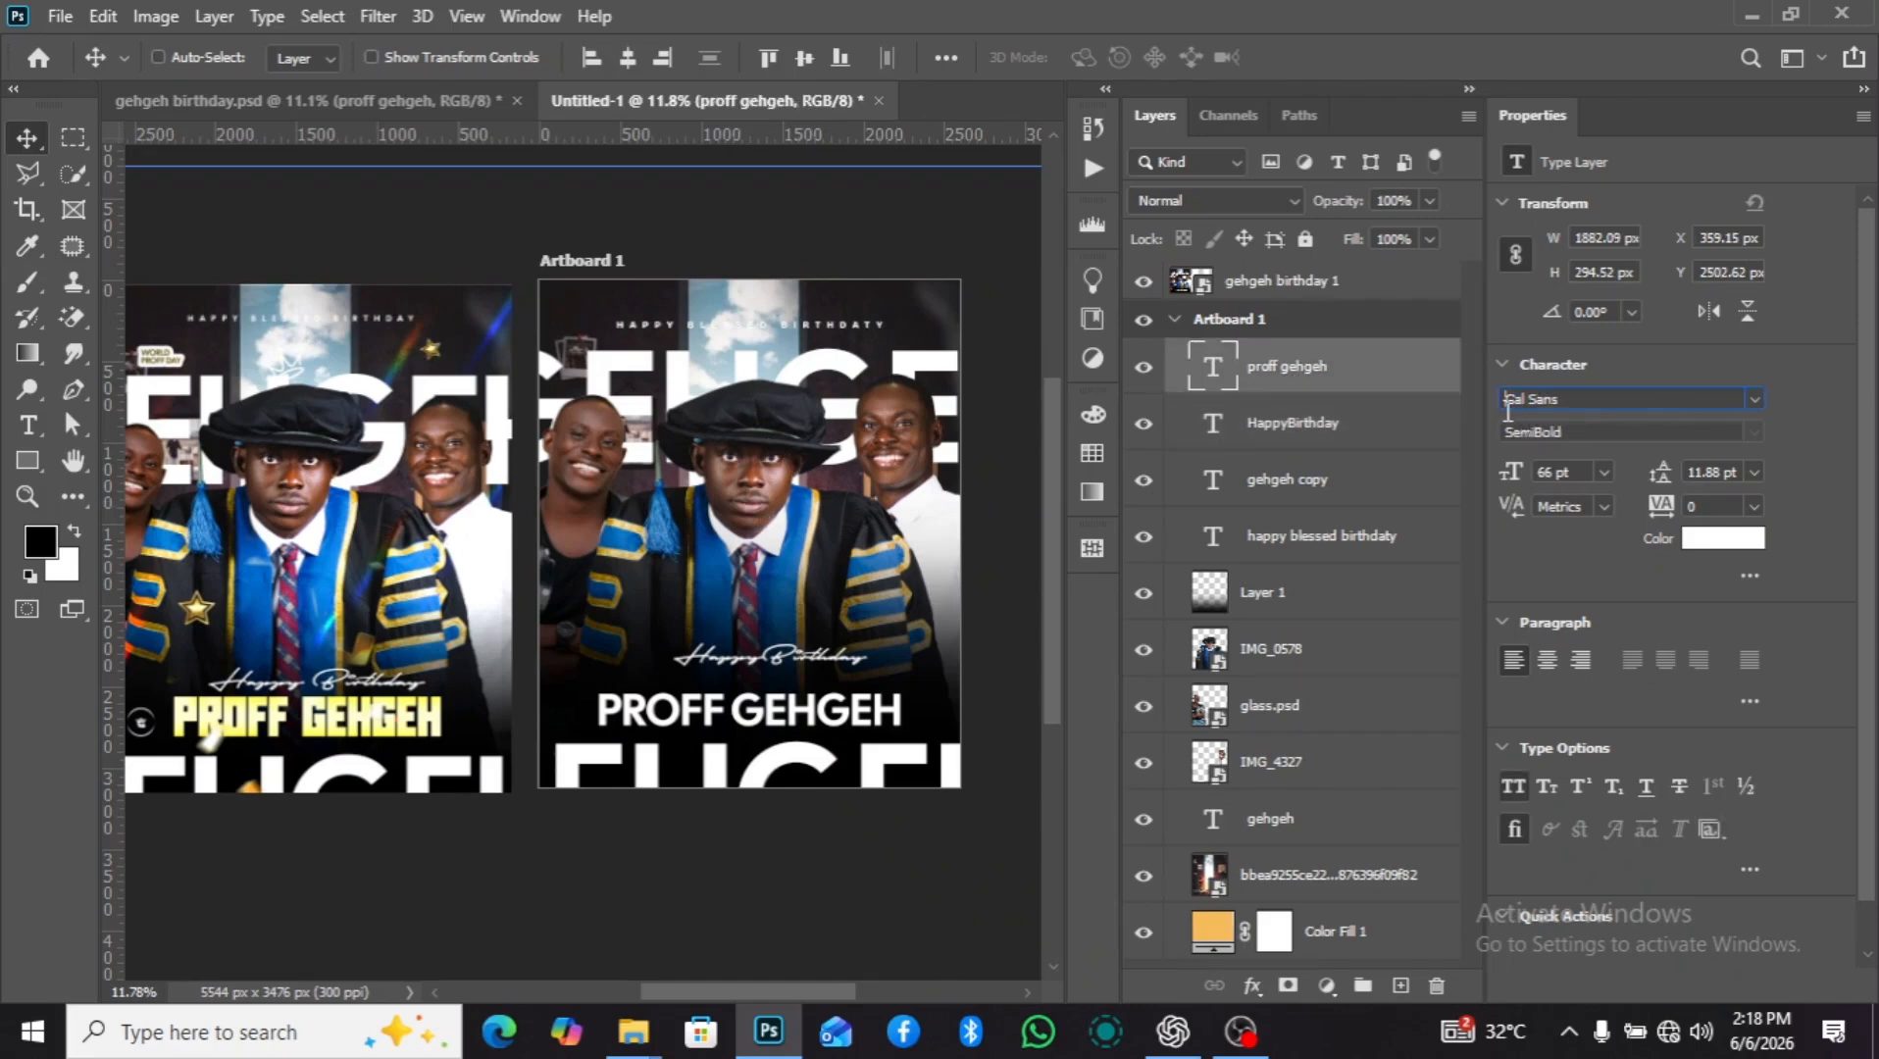
drag(1507, 402, 1579, 404)
text(a)
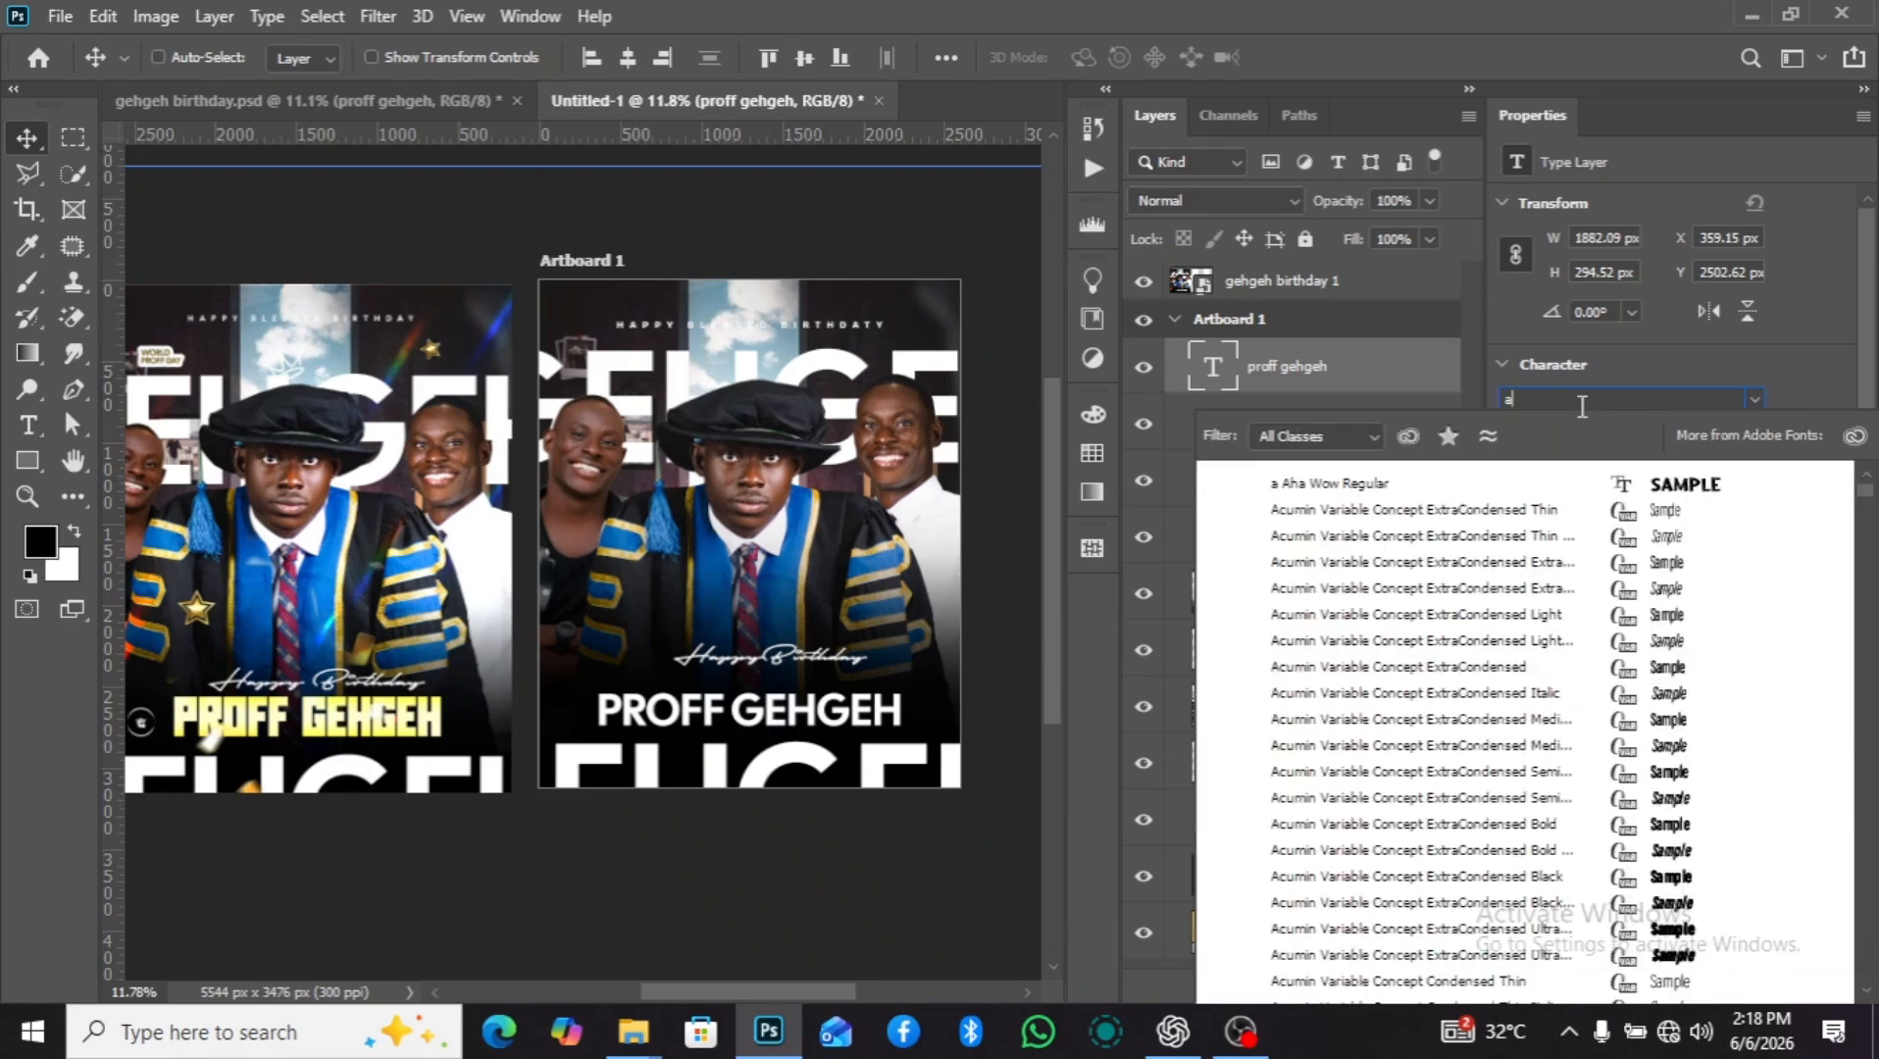
text(liens Among Us)
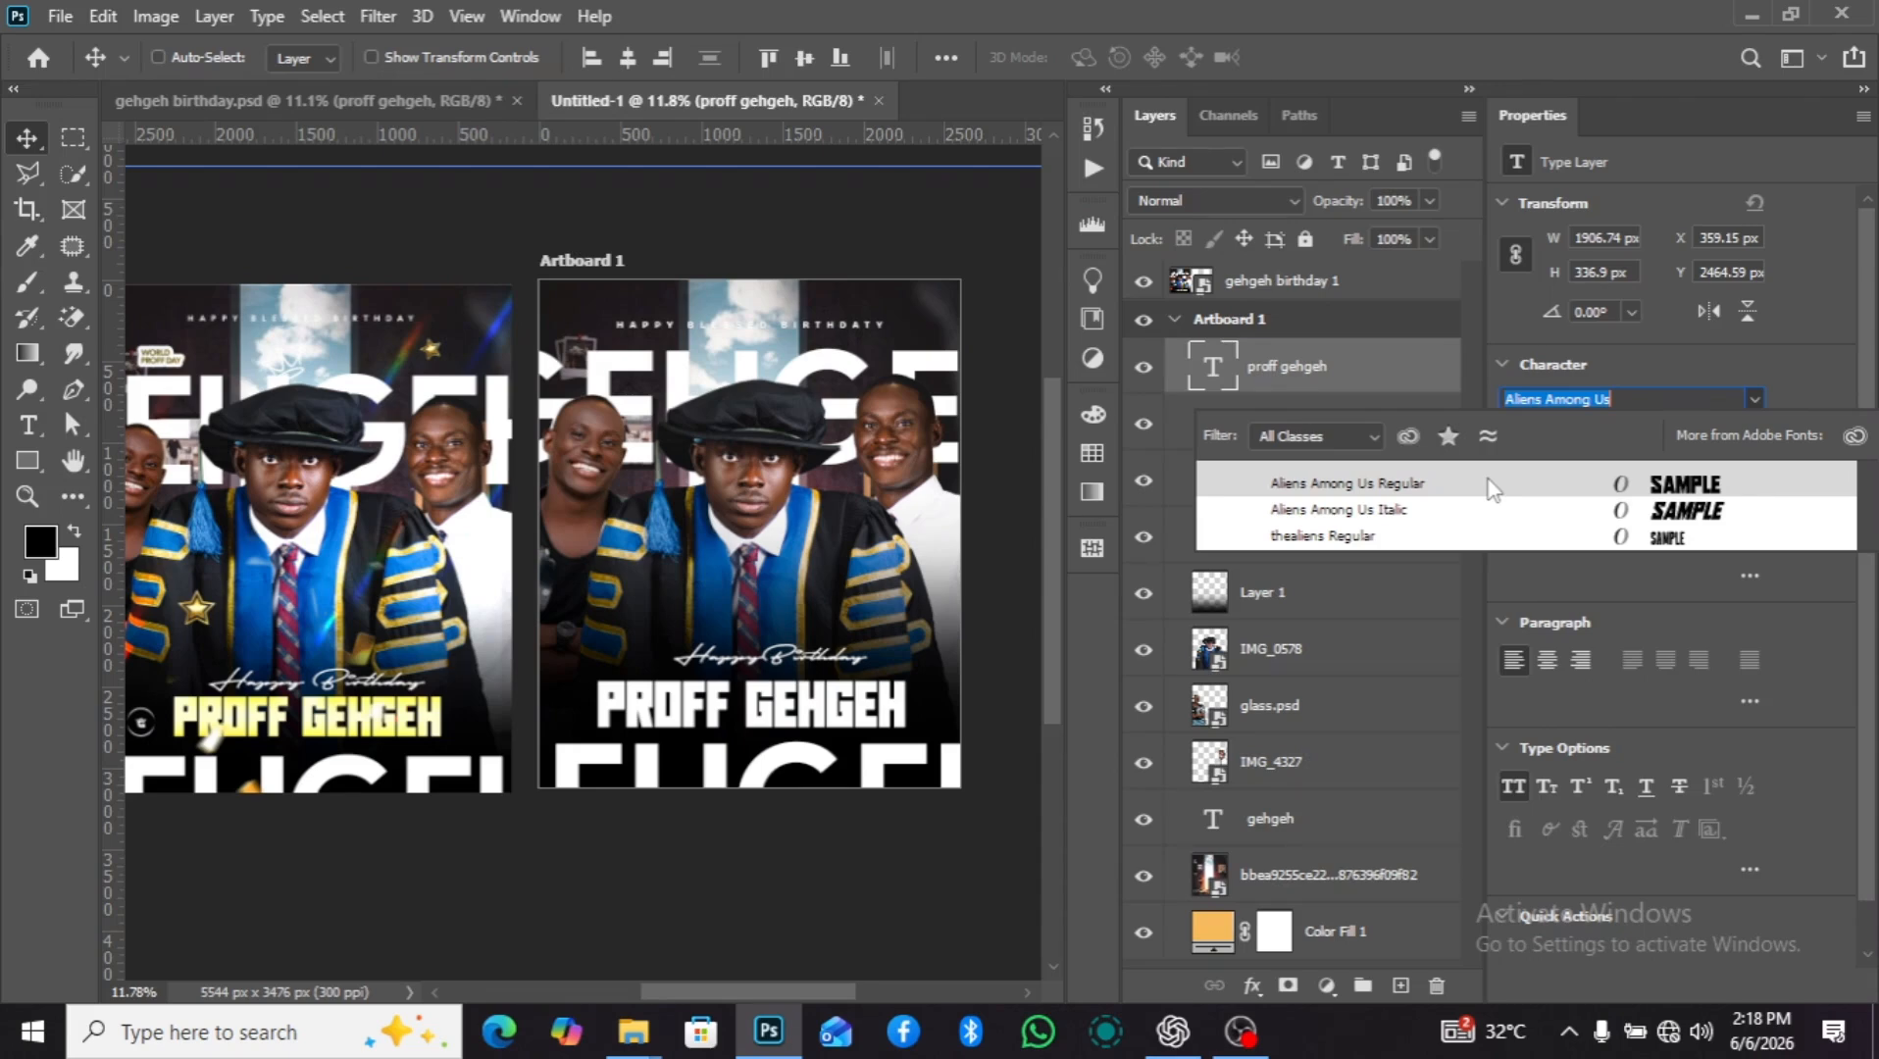
click(1491, 488)
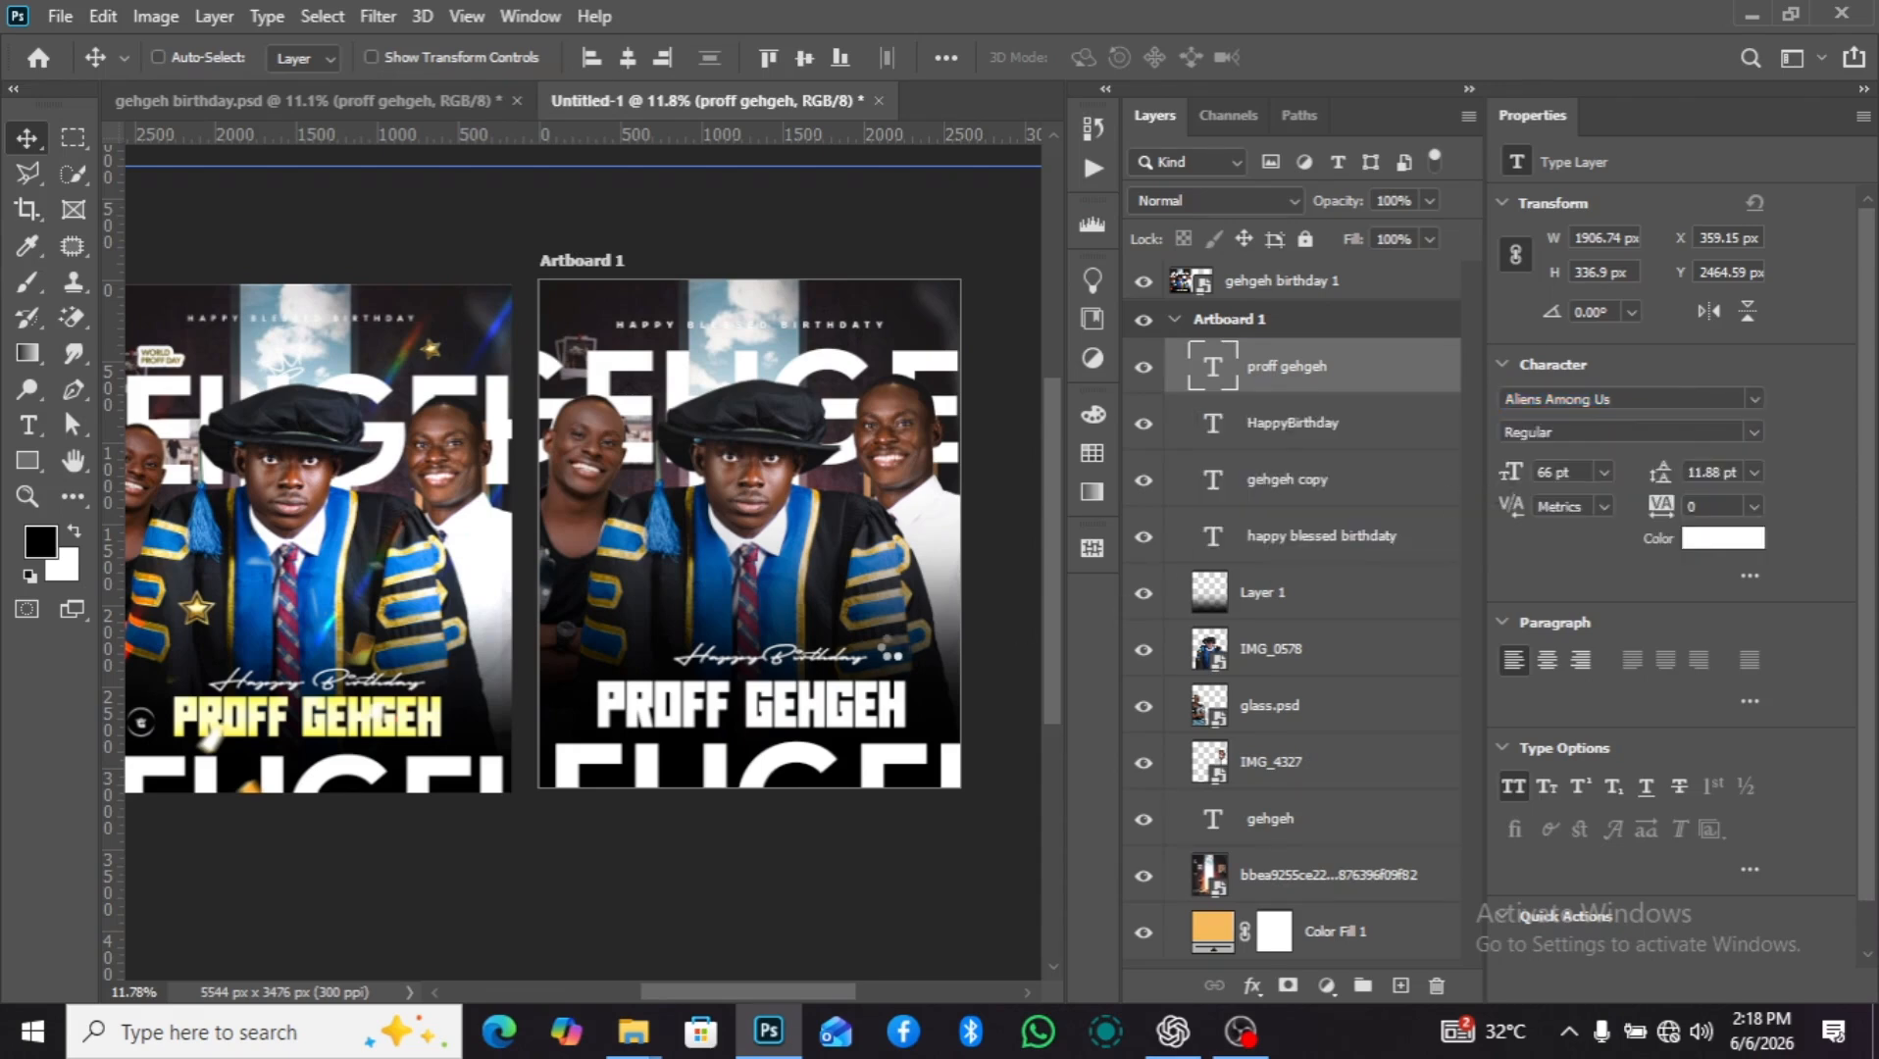
Compare the lettering, size and color of "PROFF GEHGEH" with the reference flyer.
scroll(980, 642, down, 2)
scroll(912, 655, up, 1)
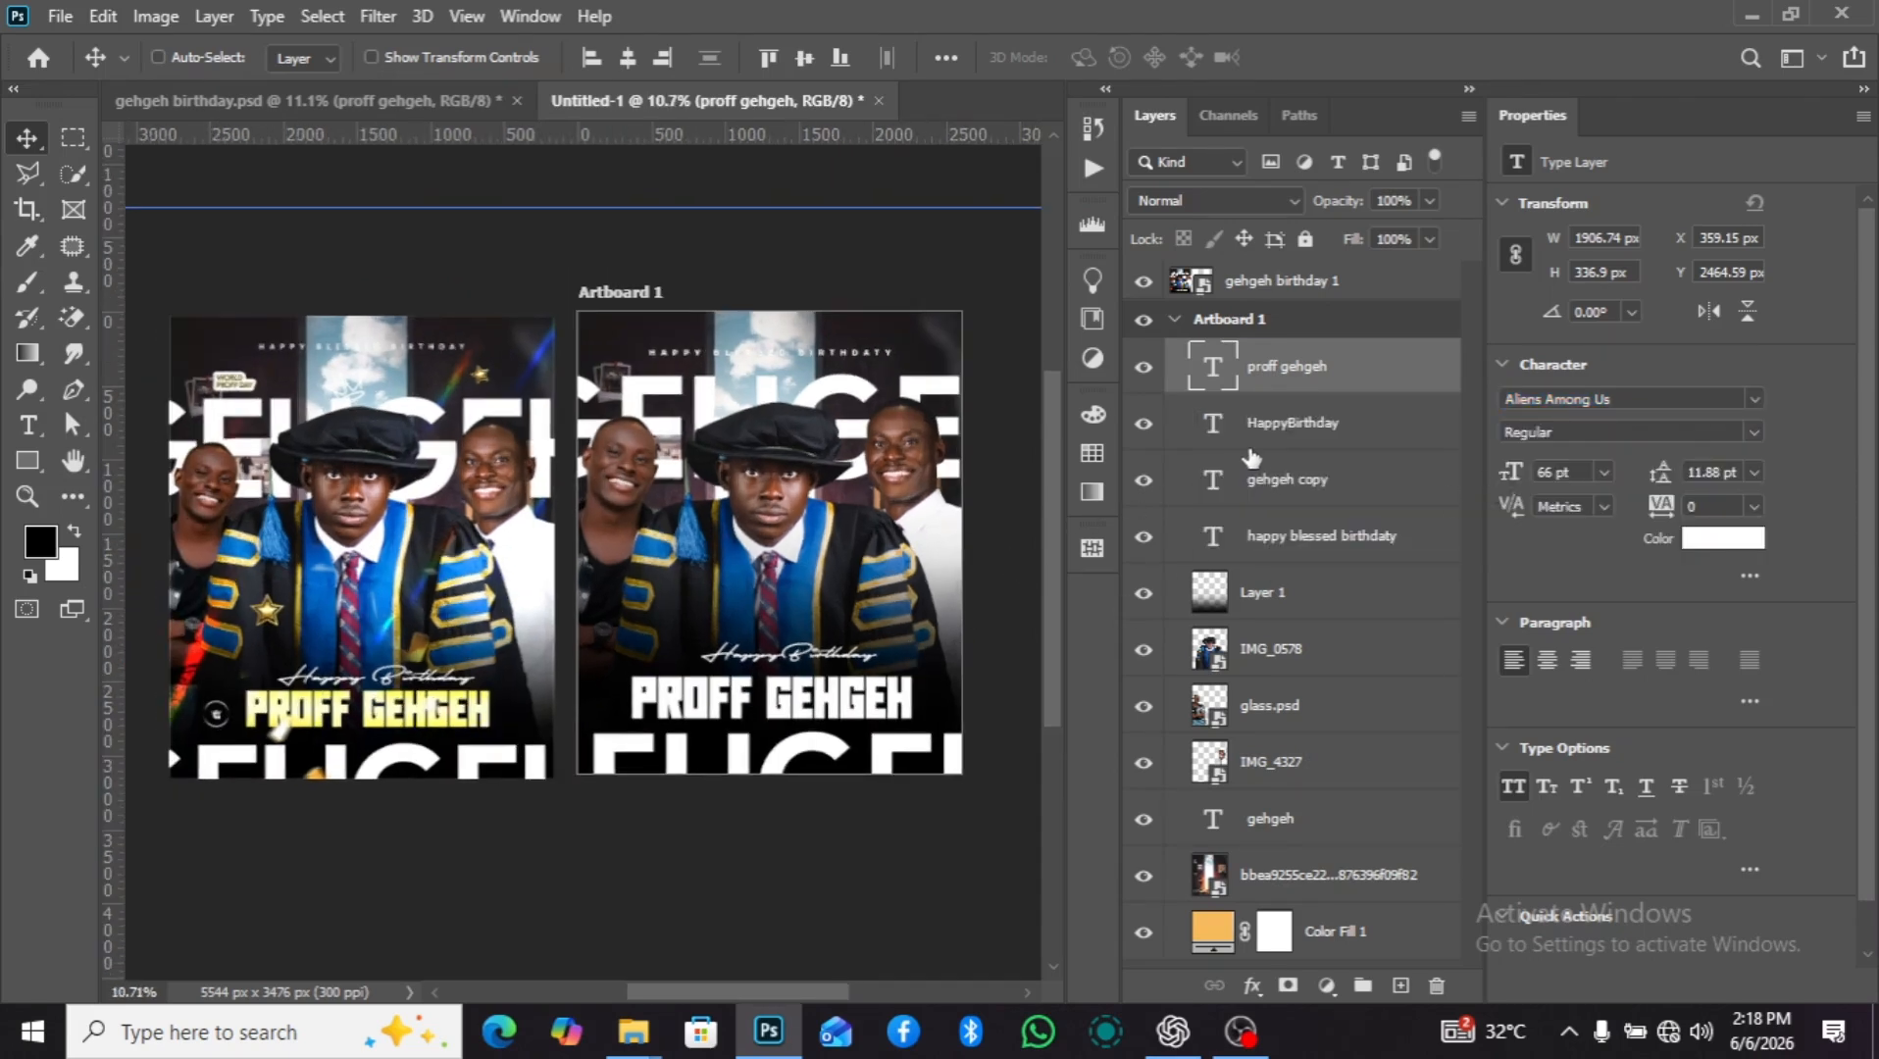
scroll(888, 676, down, 2)
scroll(877, 681, up, 1)
scroll(887, 696, down, 1)
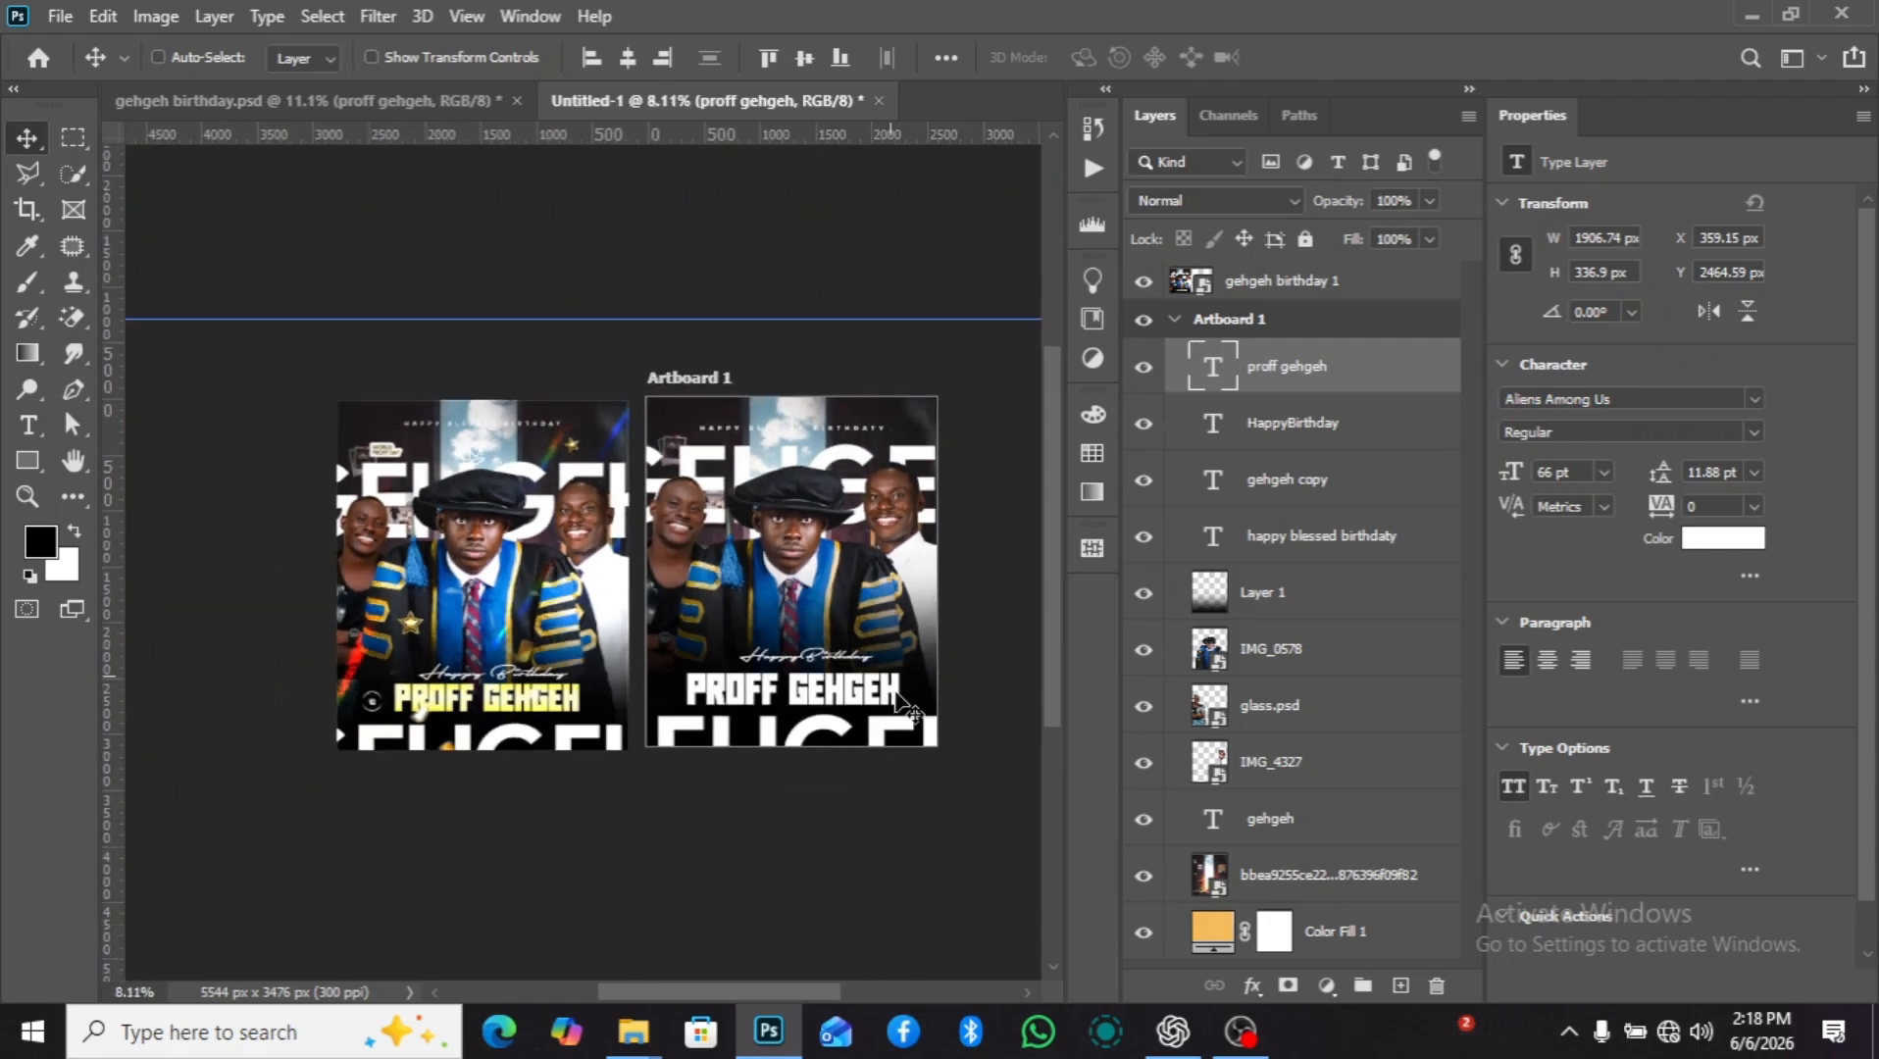
scroll(917, 735, up, 1)
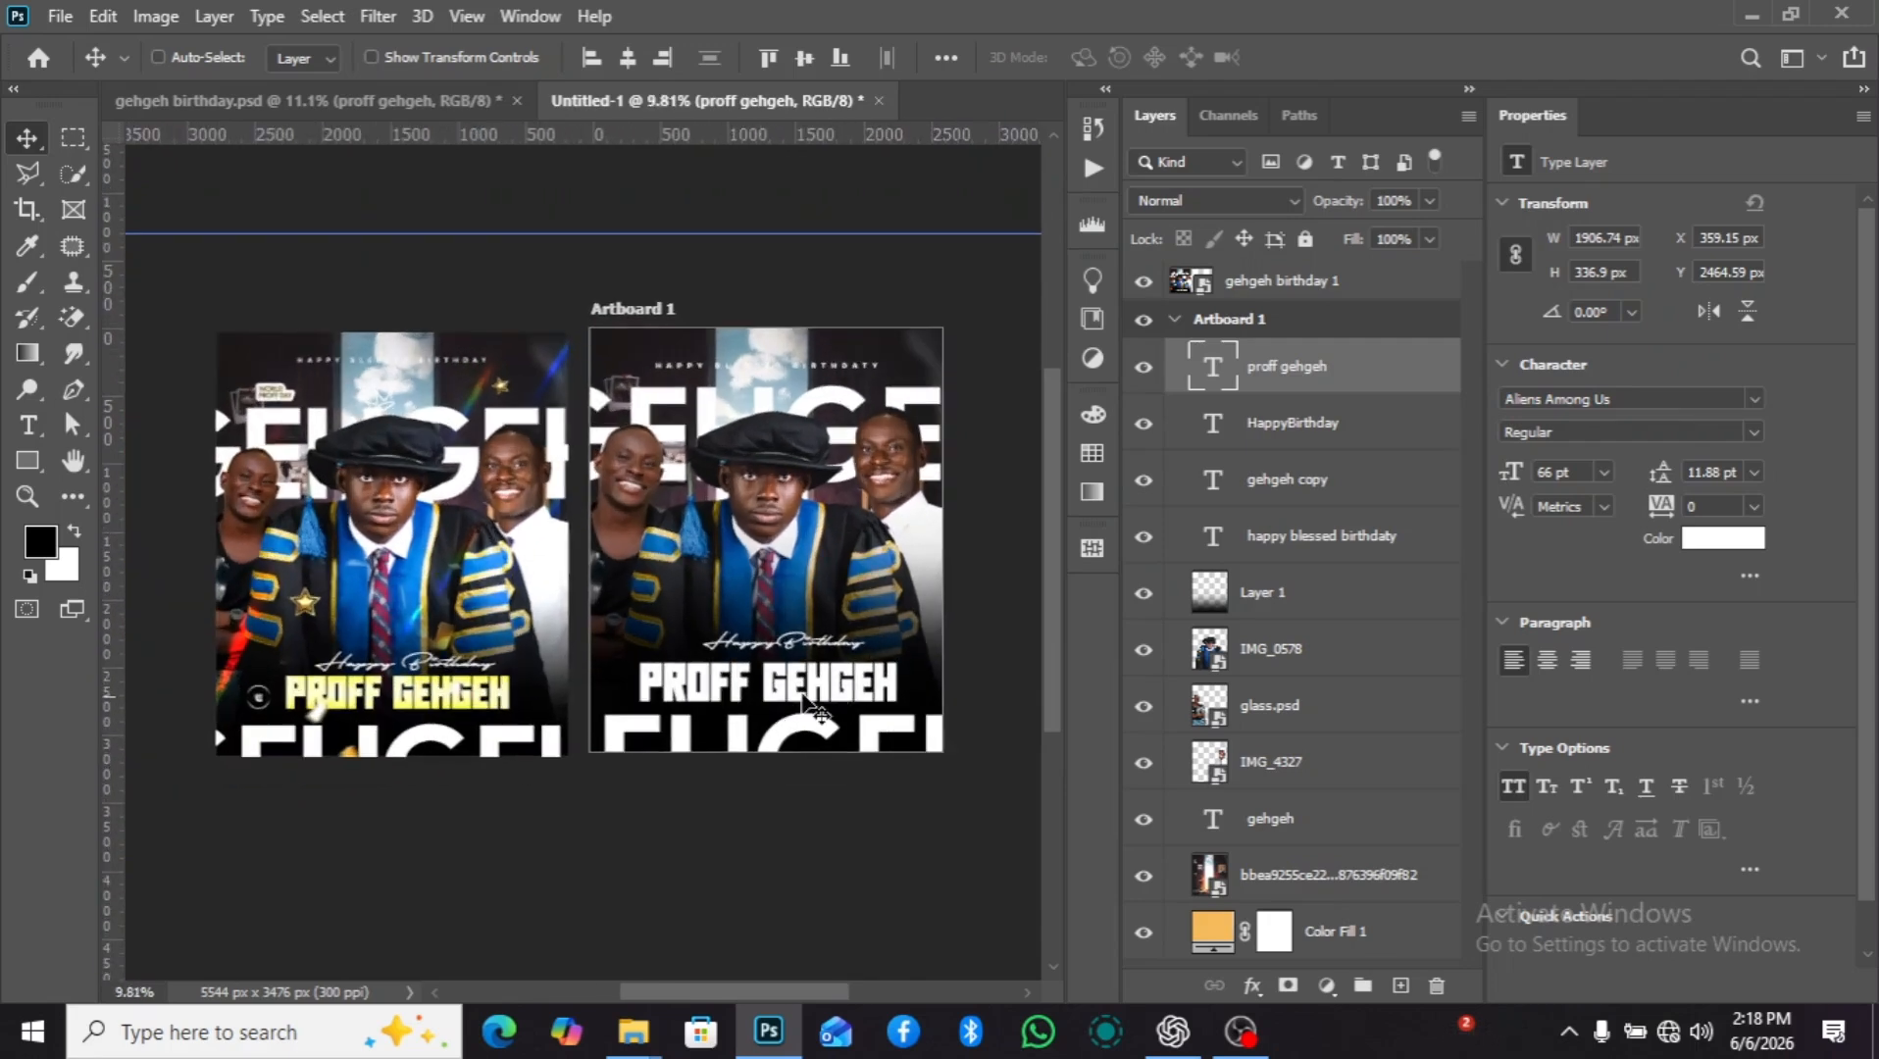
scroll(351, 709, up, 3)
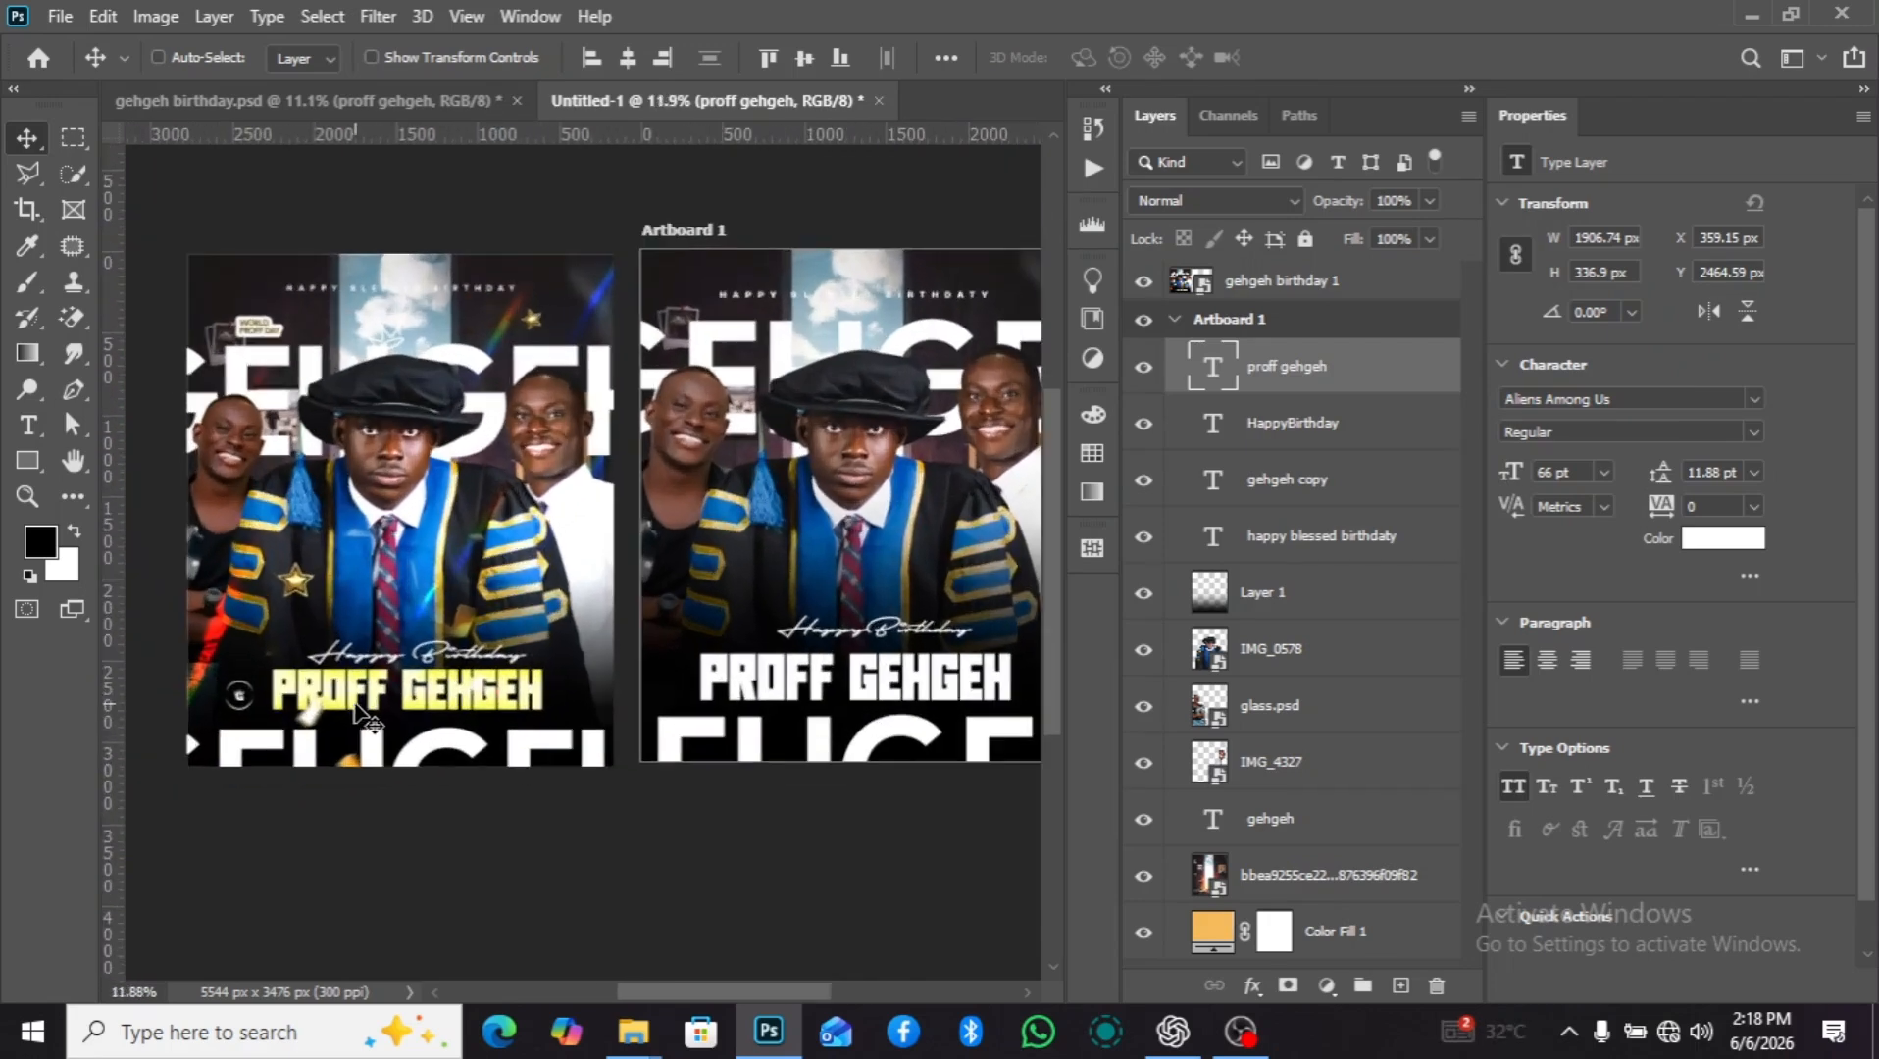
scroll(896, 698, down, 3)
scroll(913, 699, down, 1)
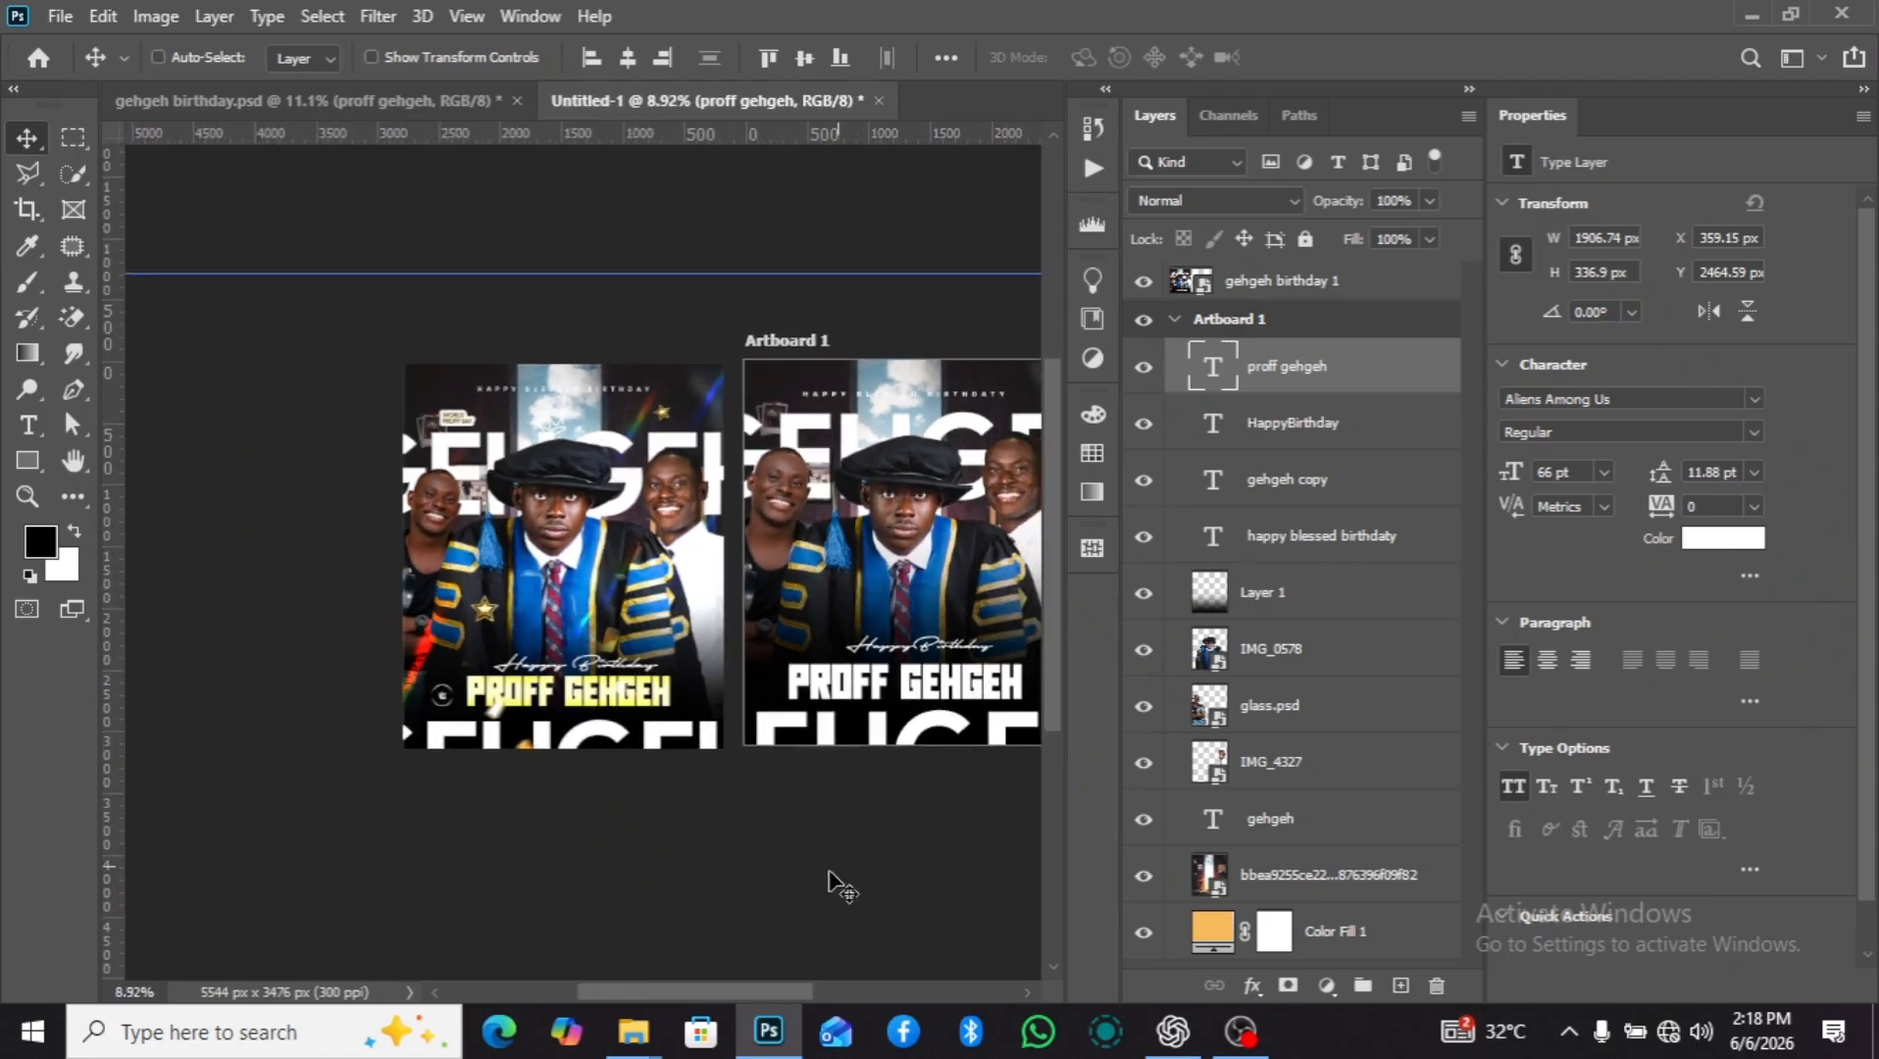
drag(770, 994, 807, 994)
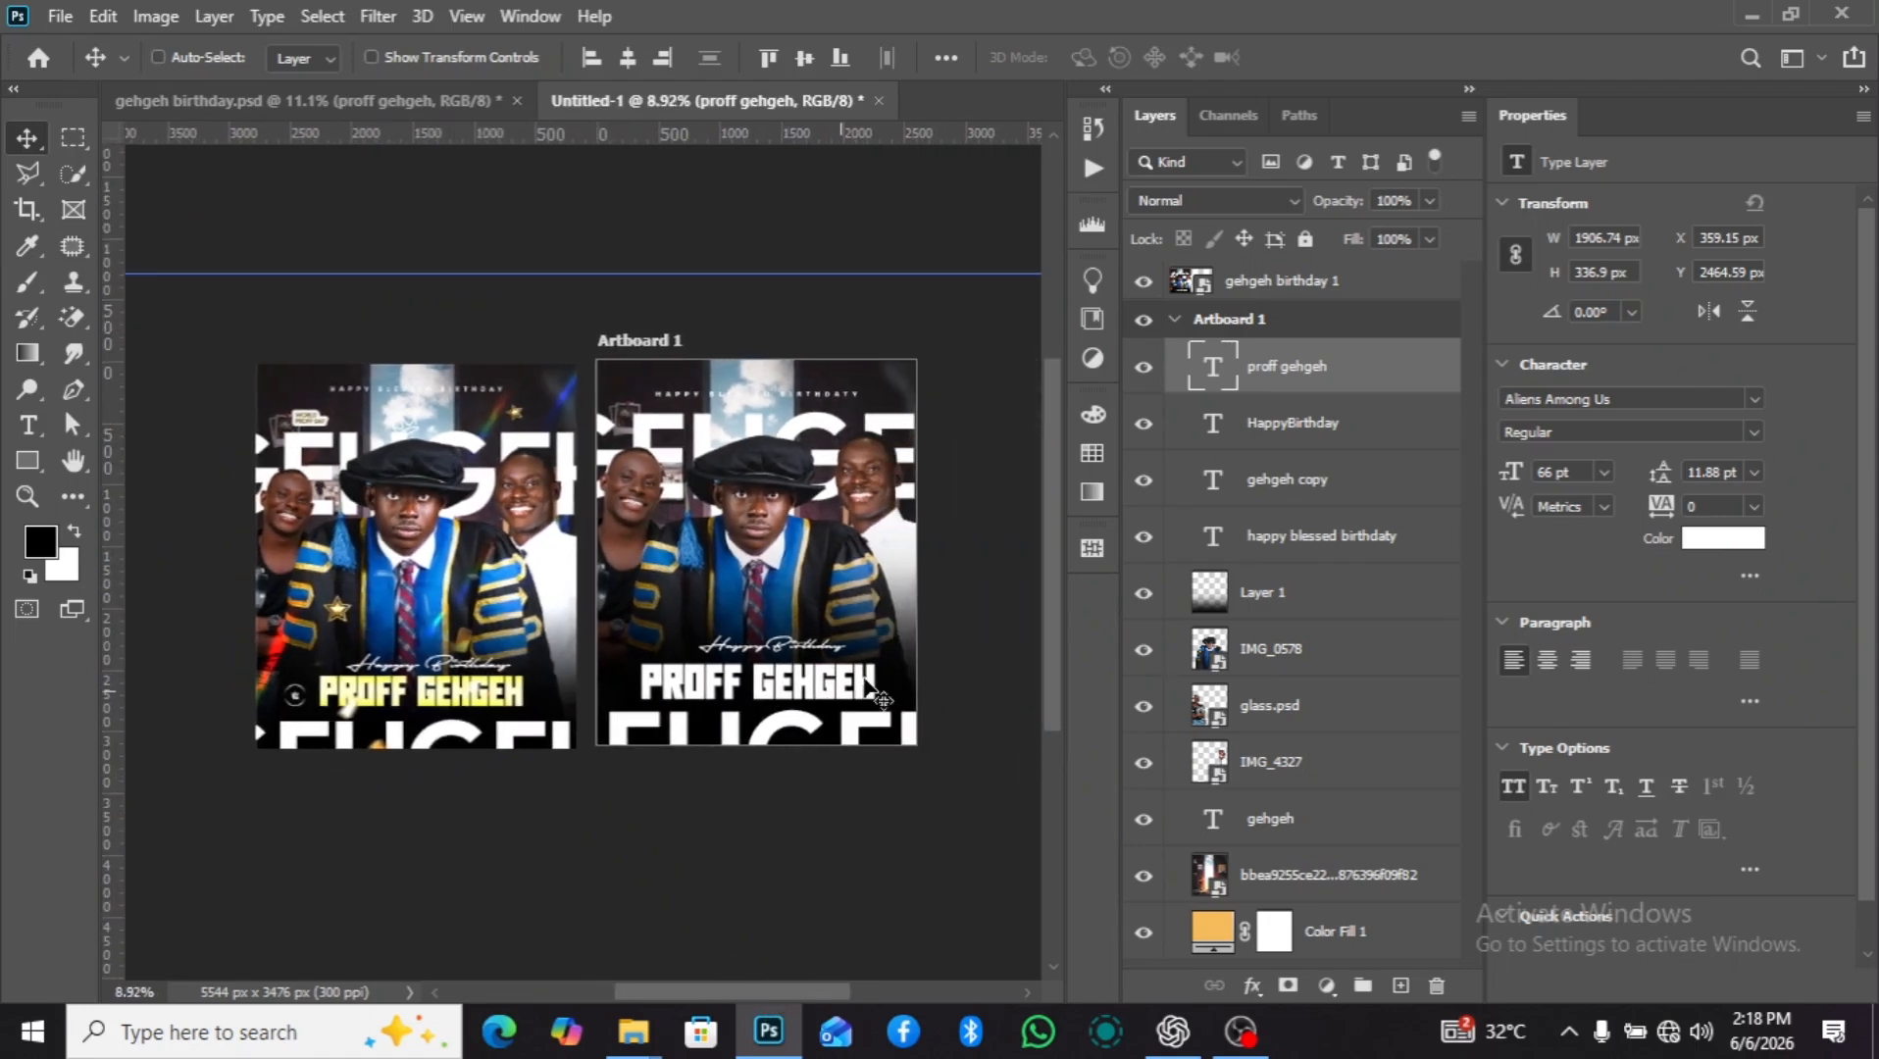
Set the color of the "PROFF GEHGEH" text to yellow f9d327.
click(1716, 538)
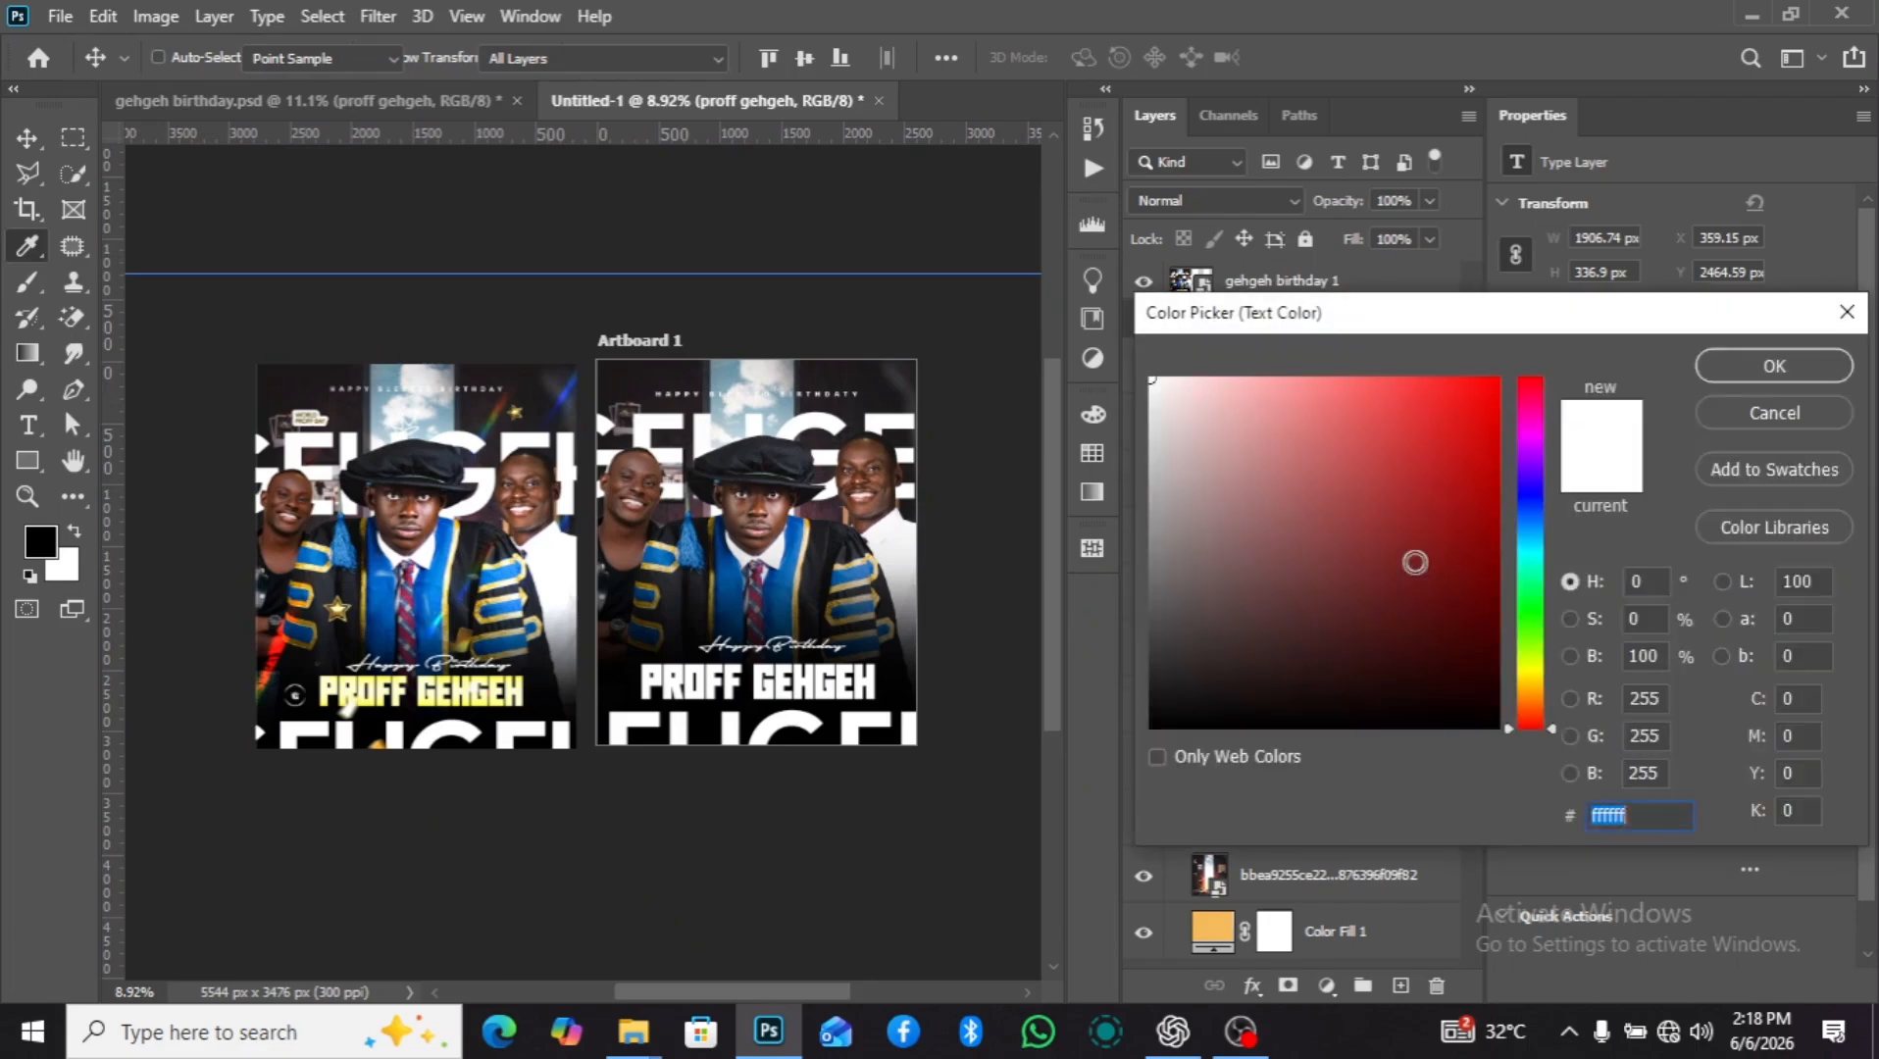
text(f9d327)
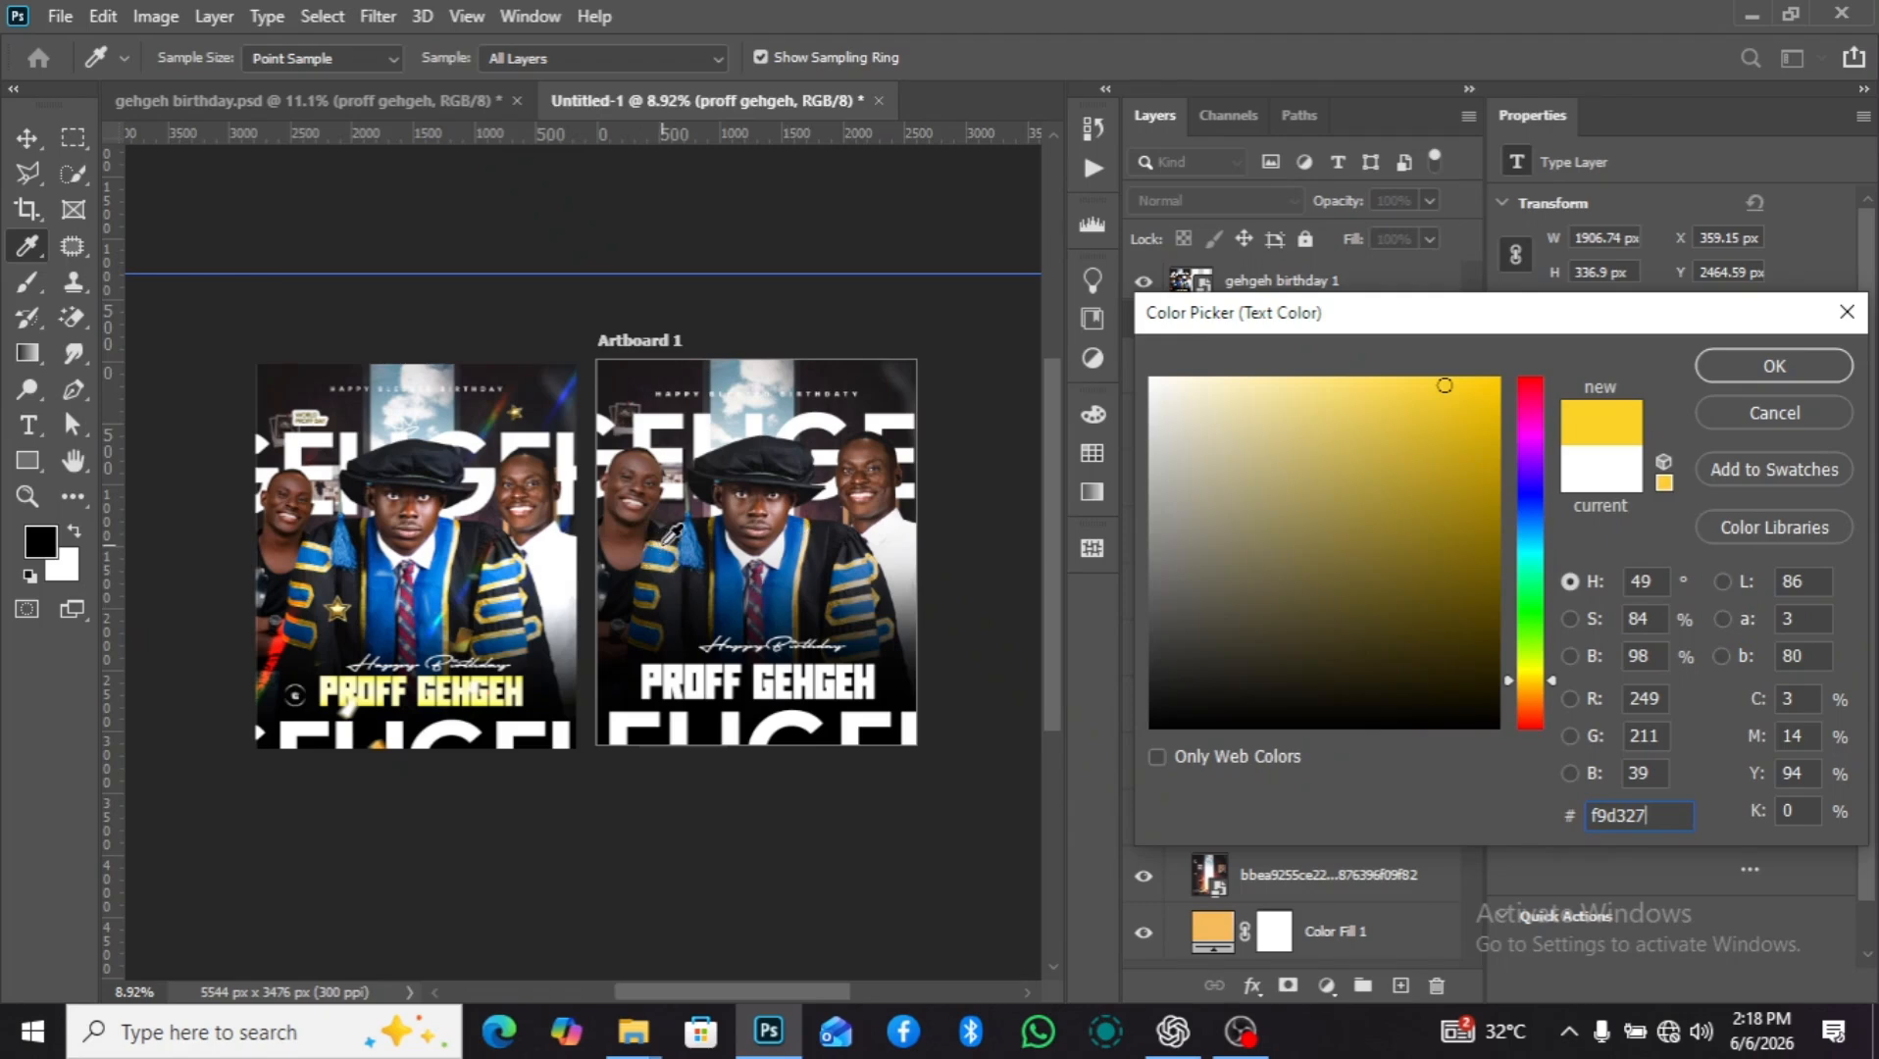
click(1748, 380)
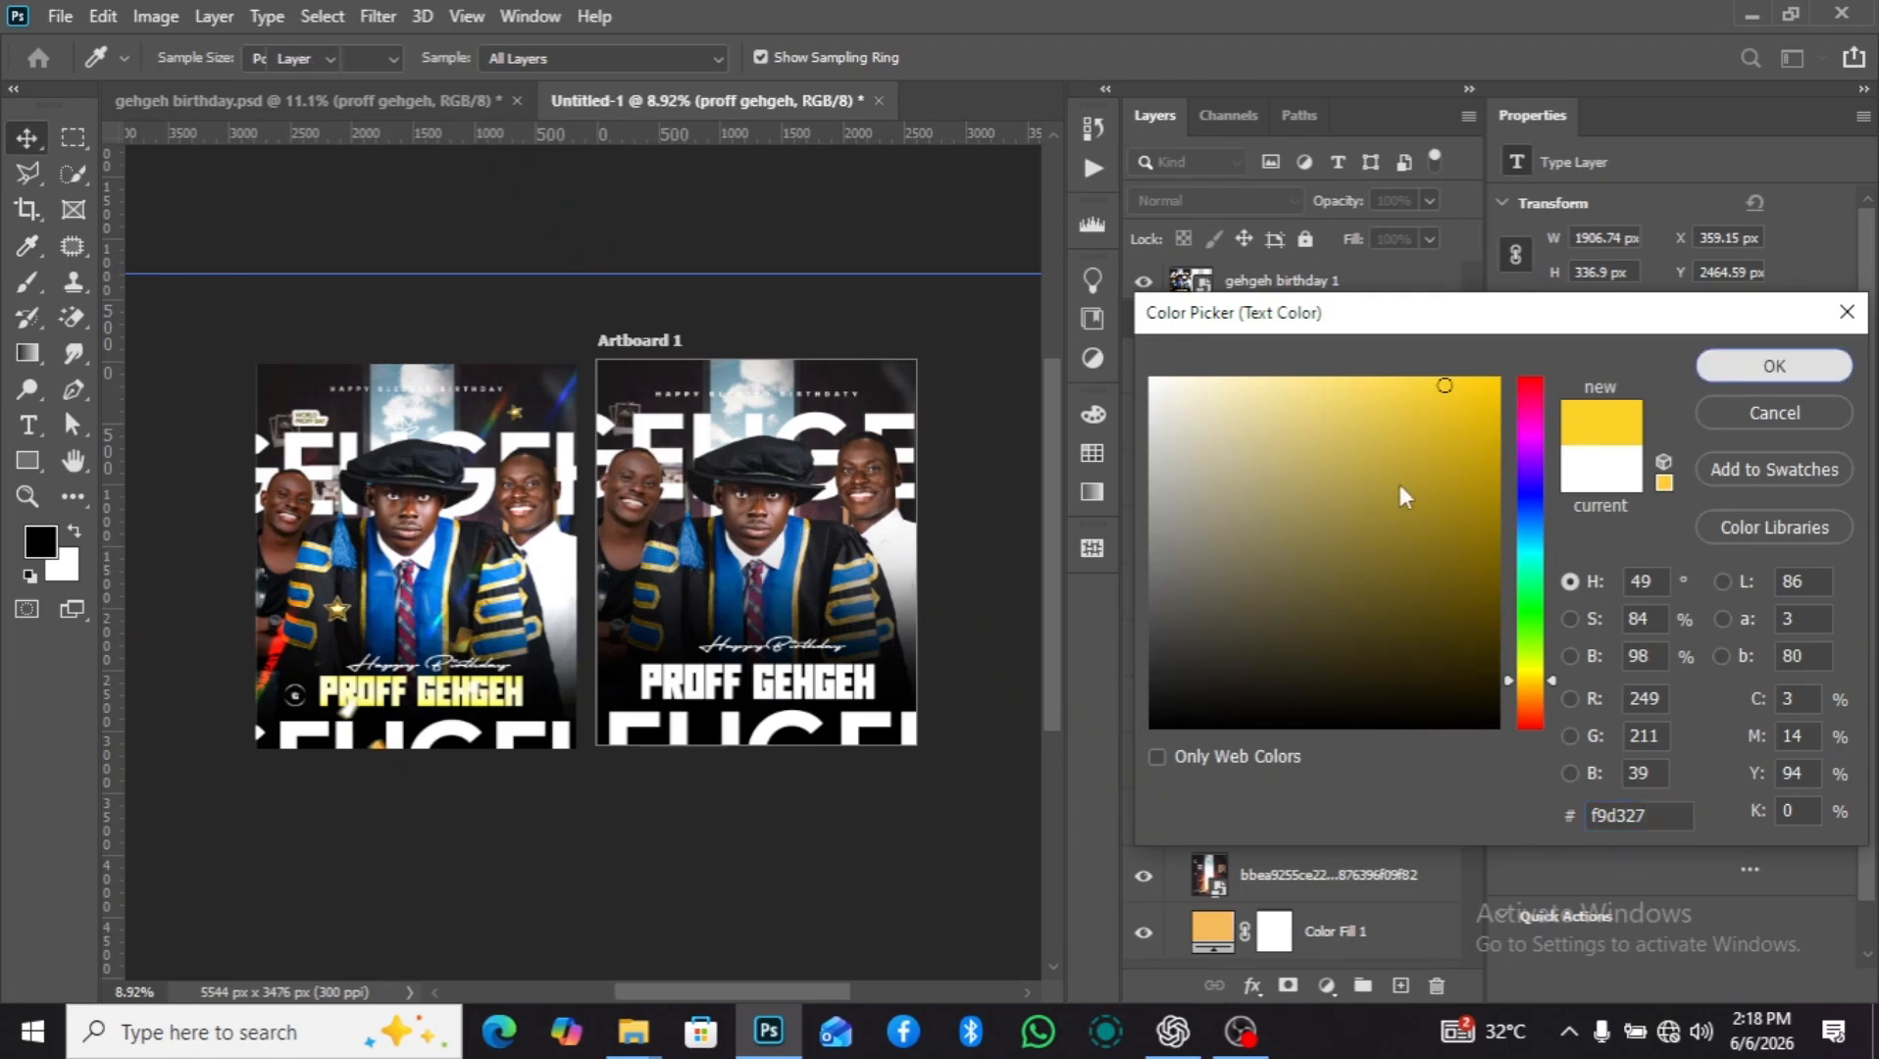
scroll(848, 706, down, 2)
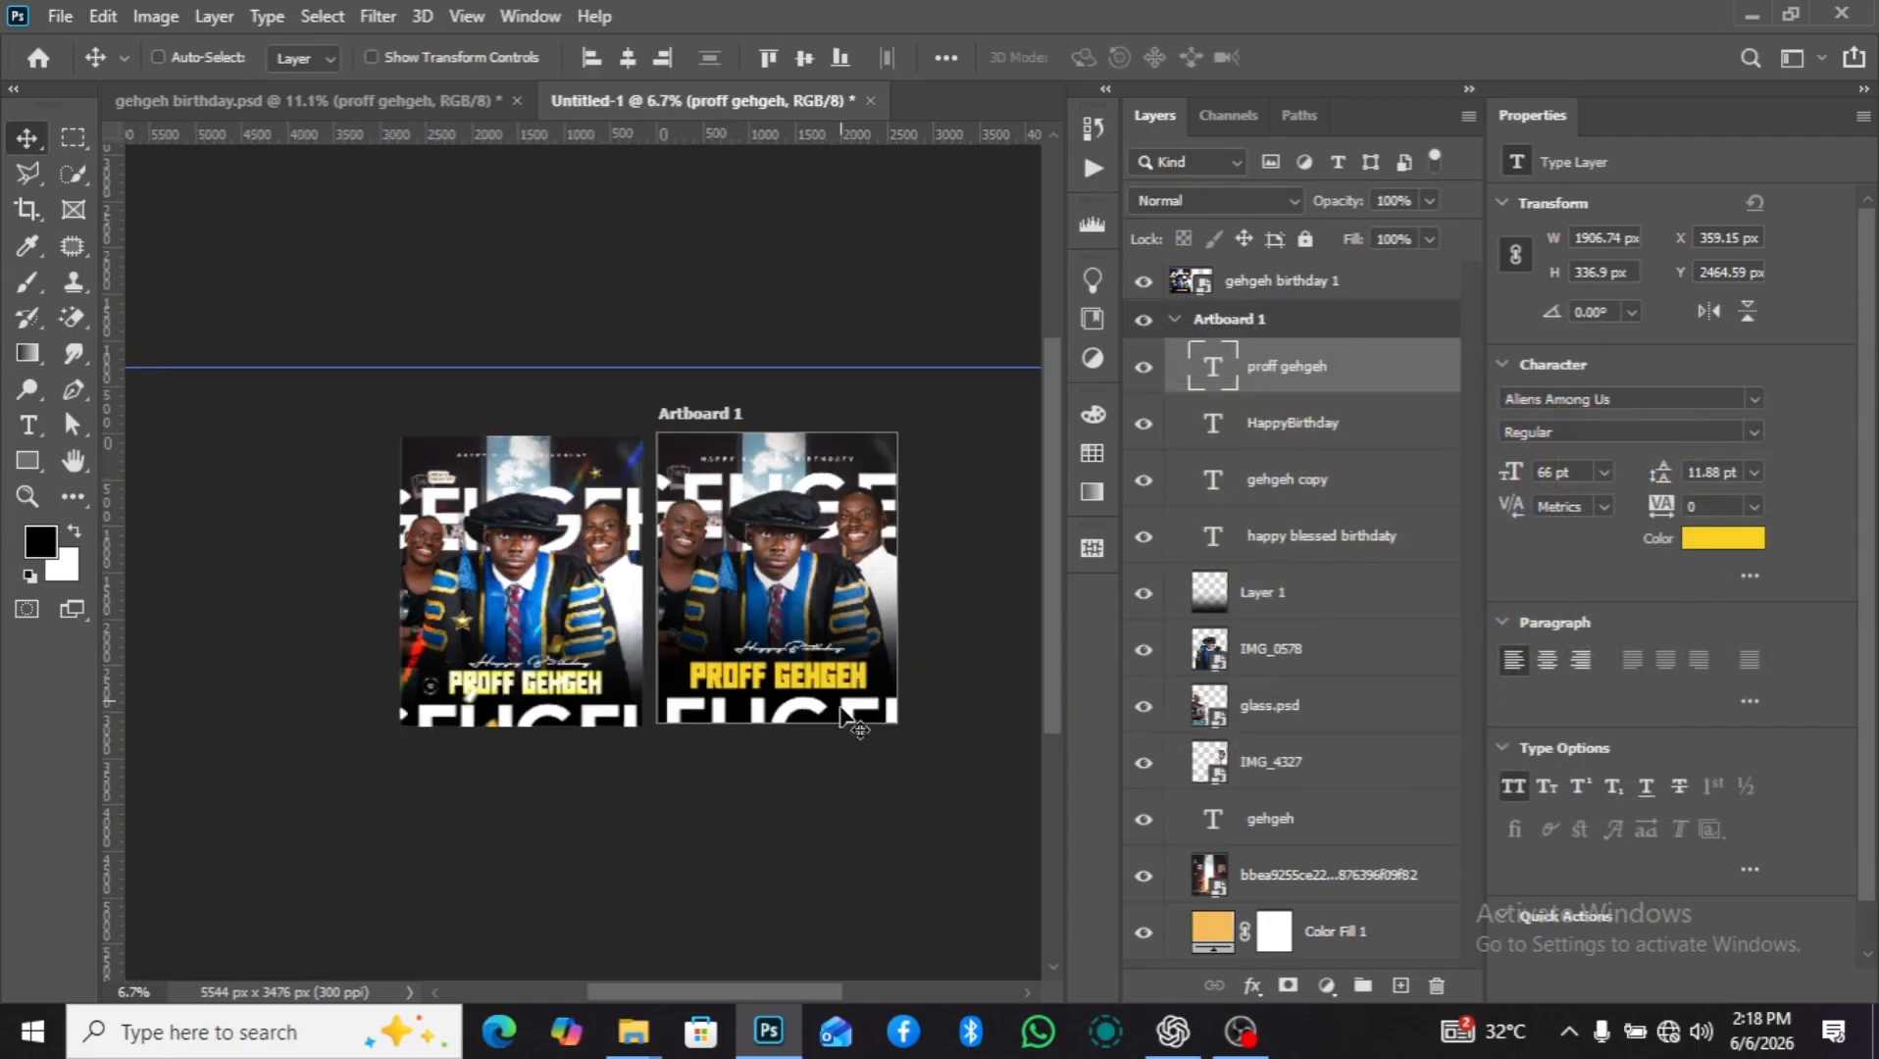
scroll(844, 726, up, 3)
scroll(813, 677, up, 8)
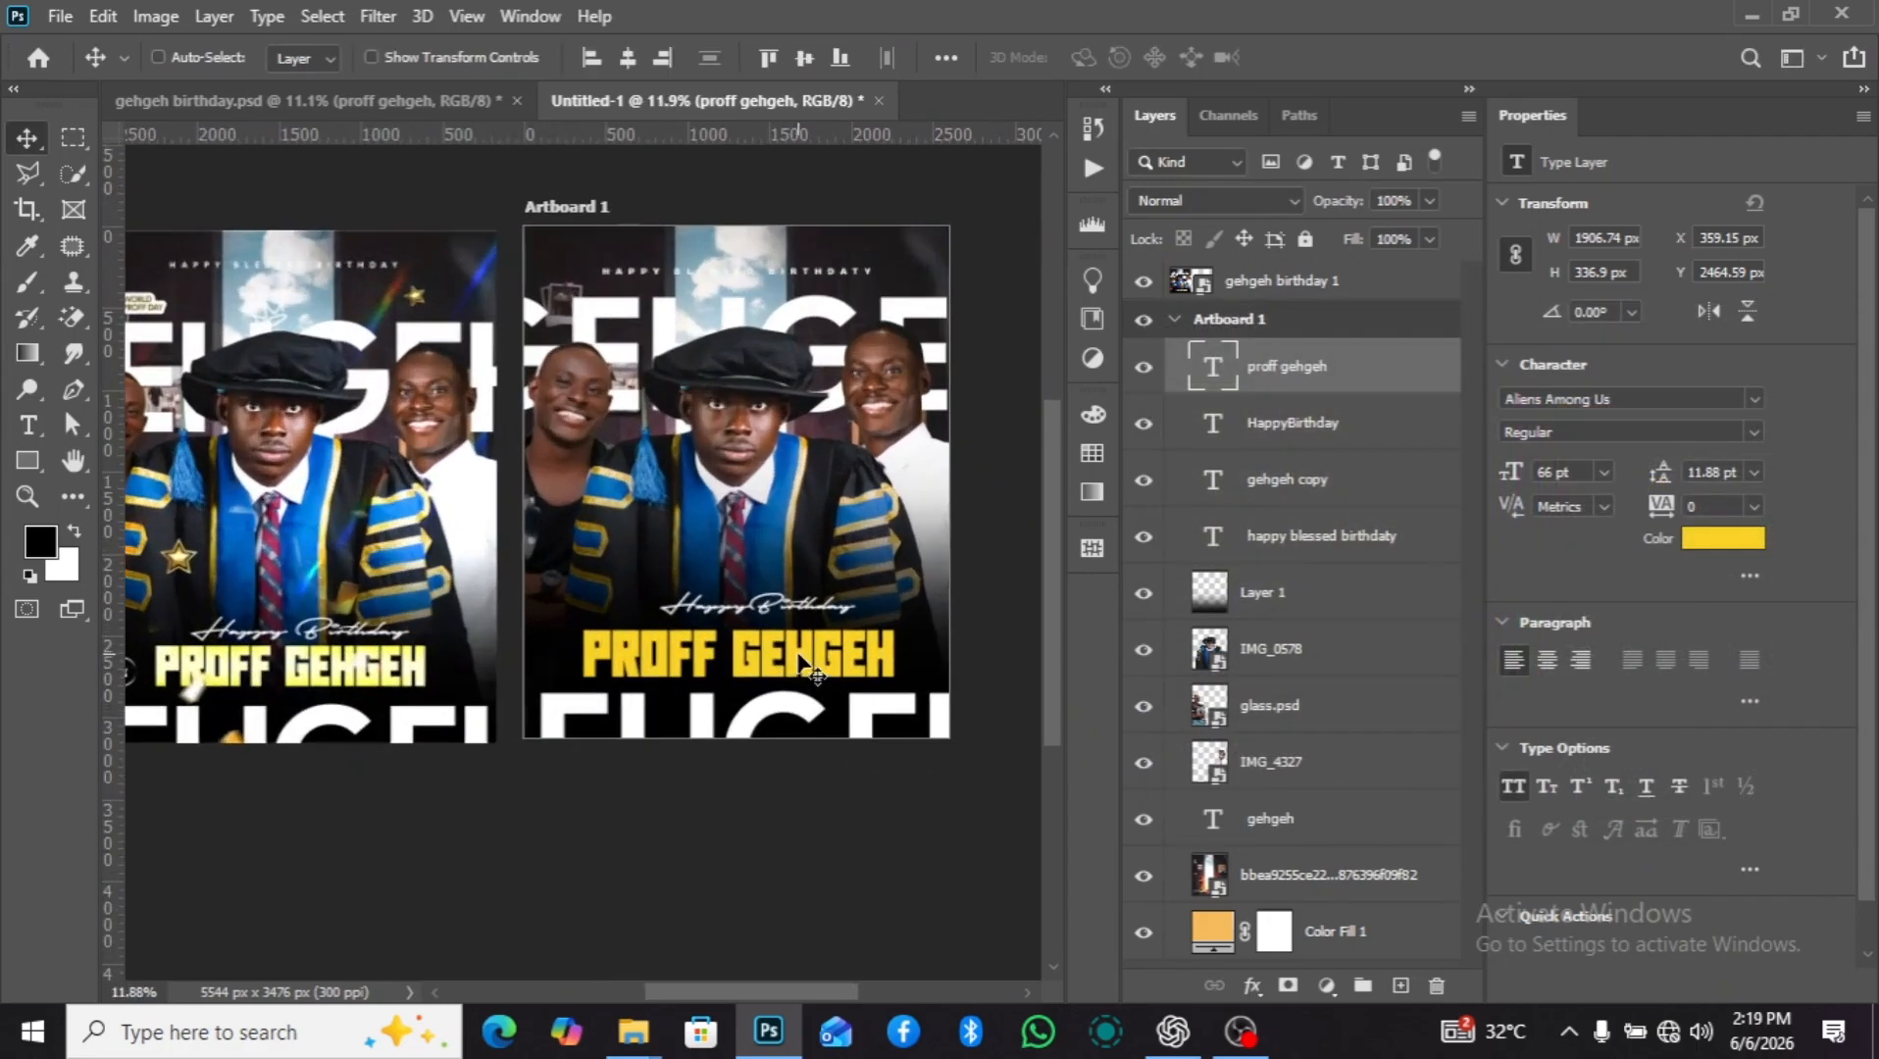
Add a Satin effect to the "PROFF GEHGEH" text and keep the lettering in view beside its settings.
scroll(715, 587, down, 5)
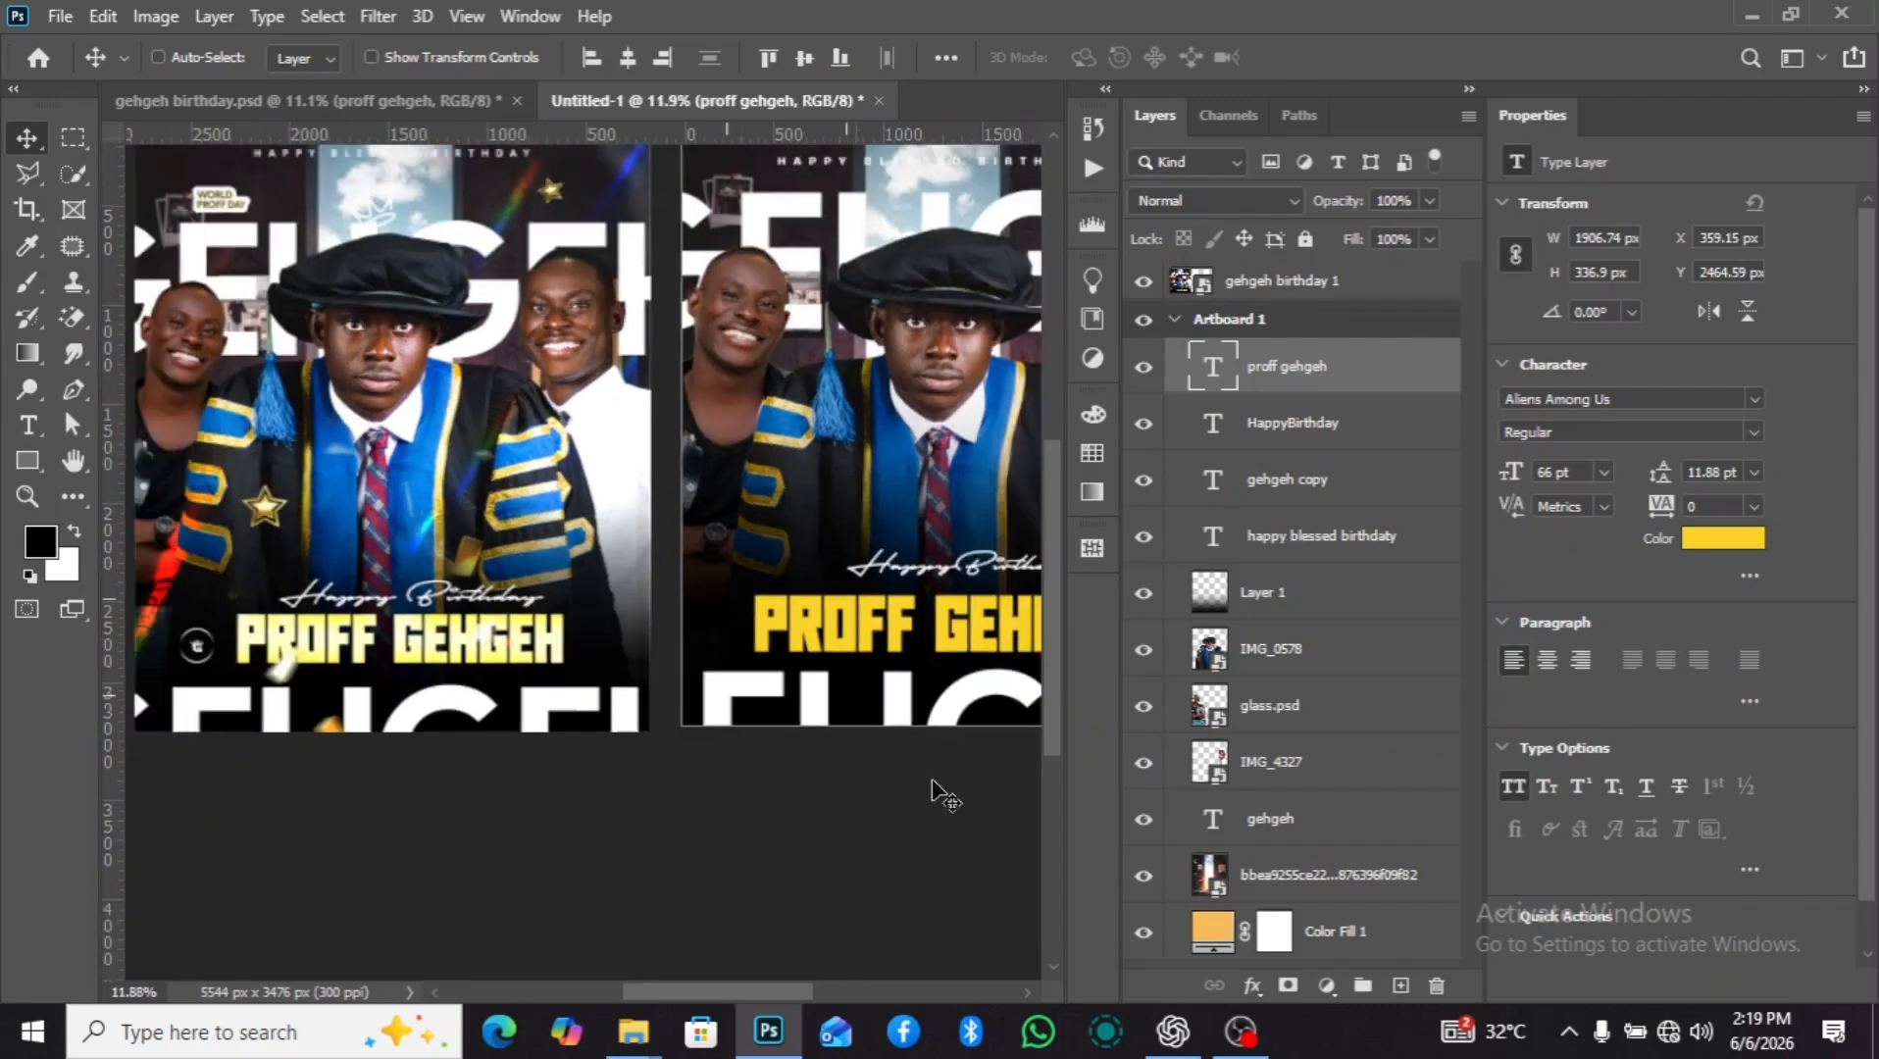
click(1252, 985)
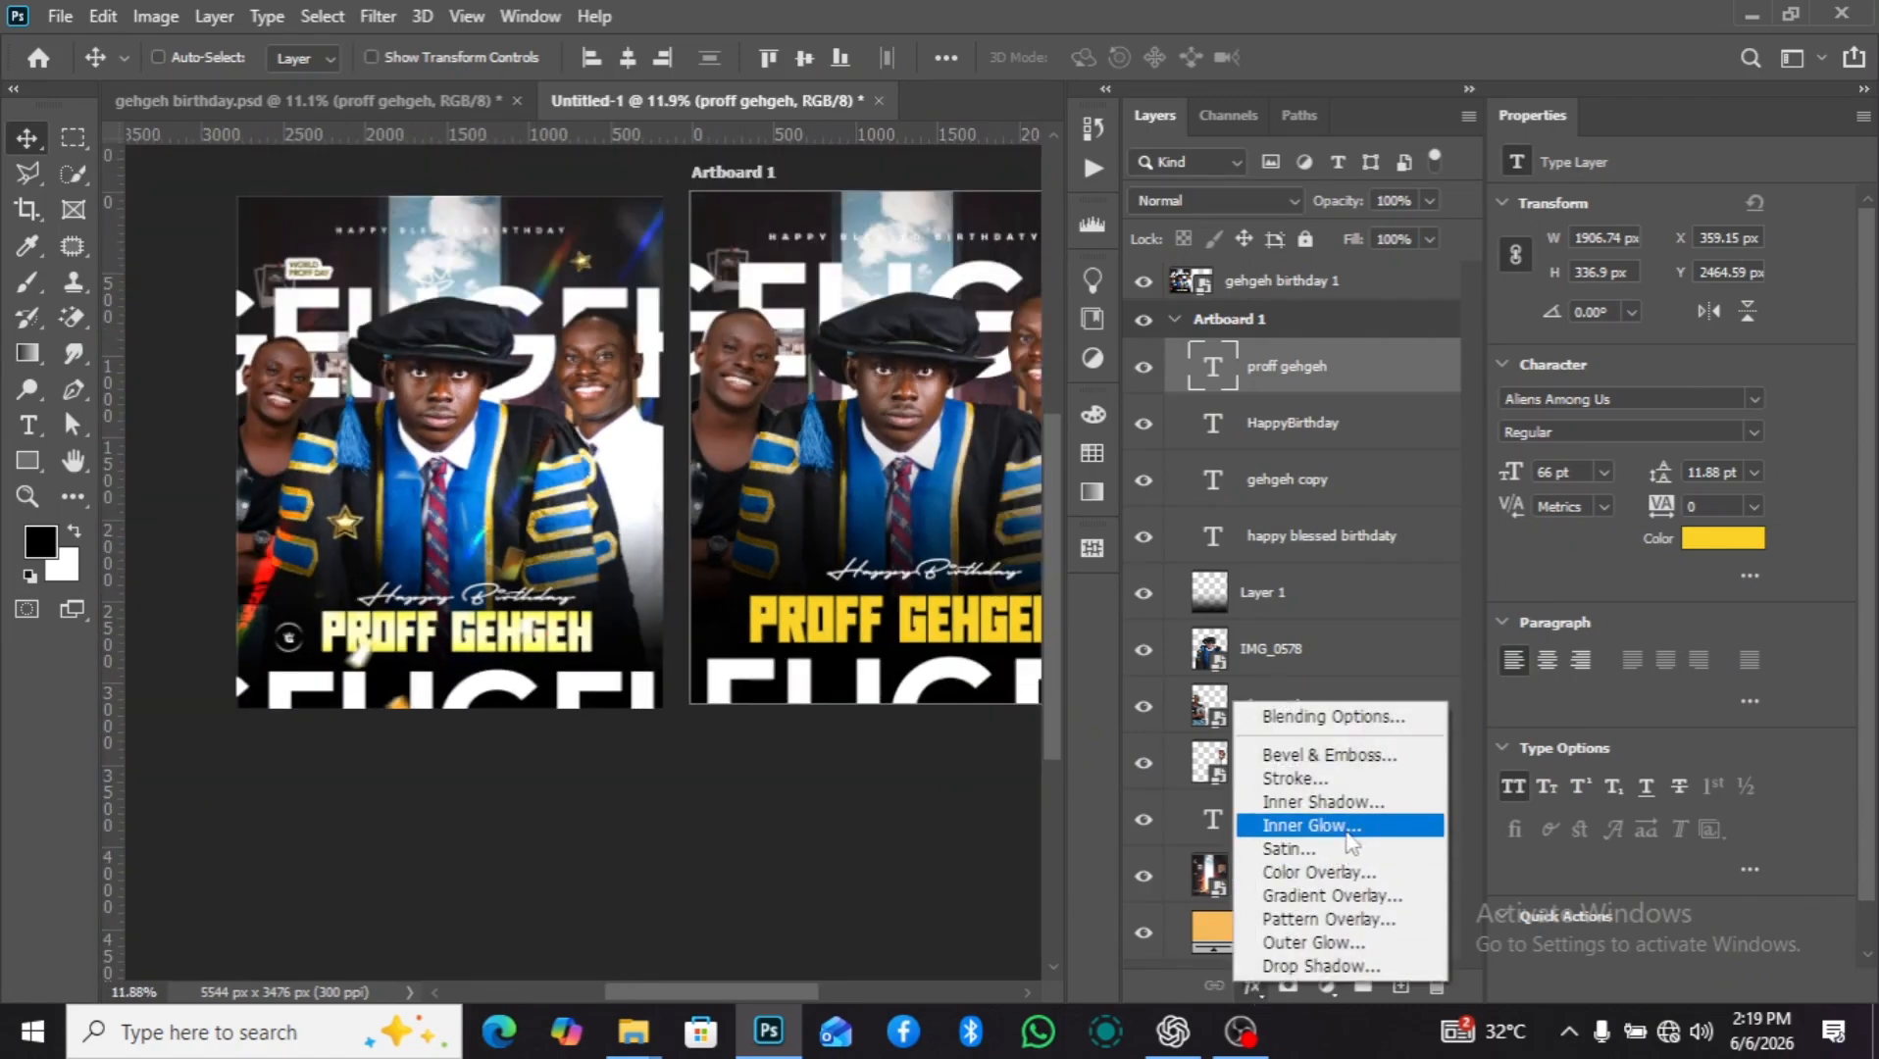
click(1361, 851)
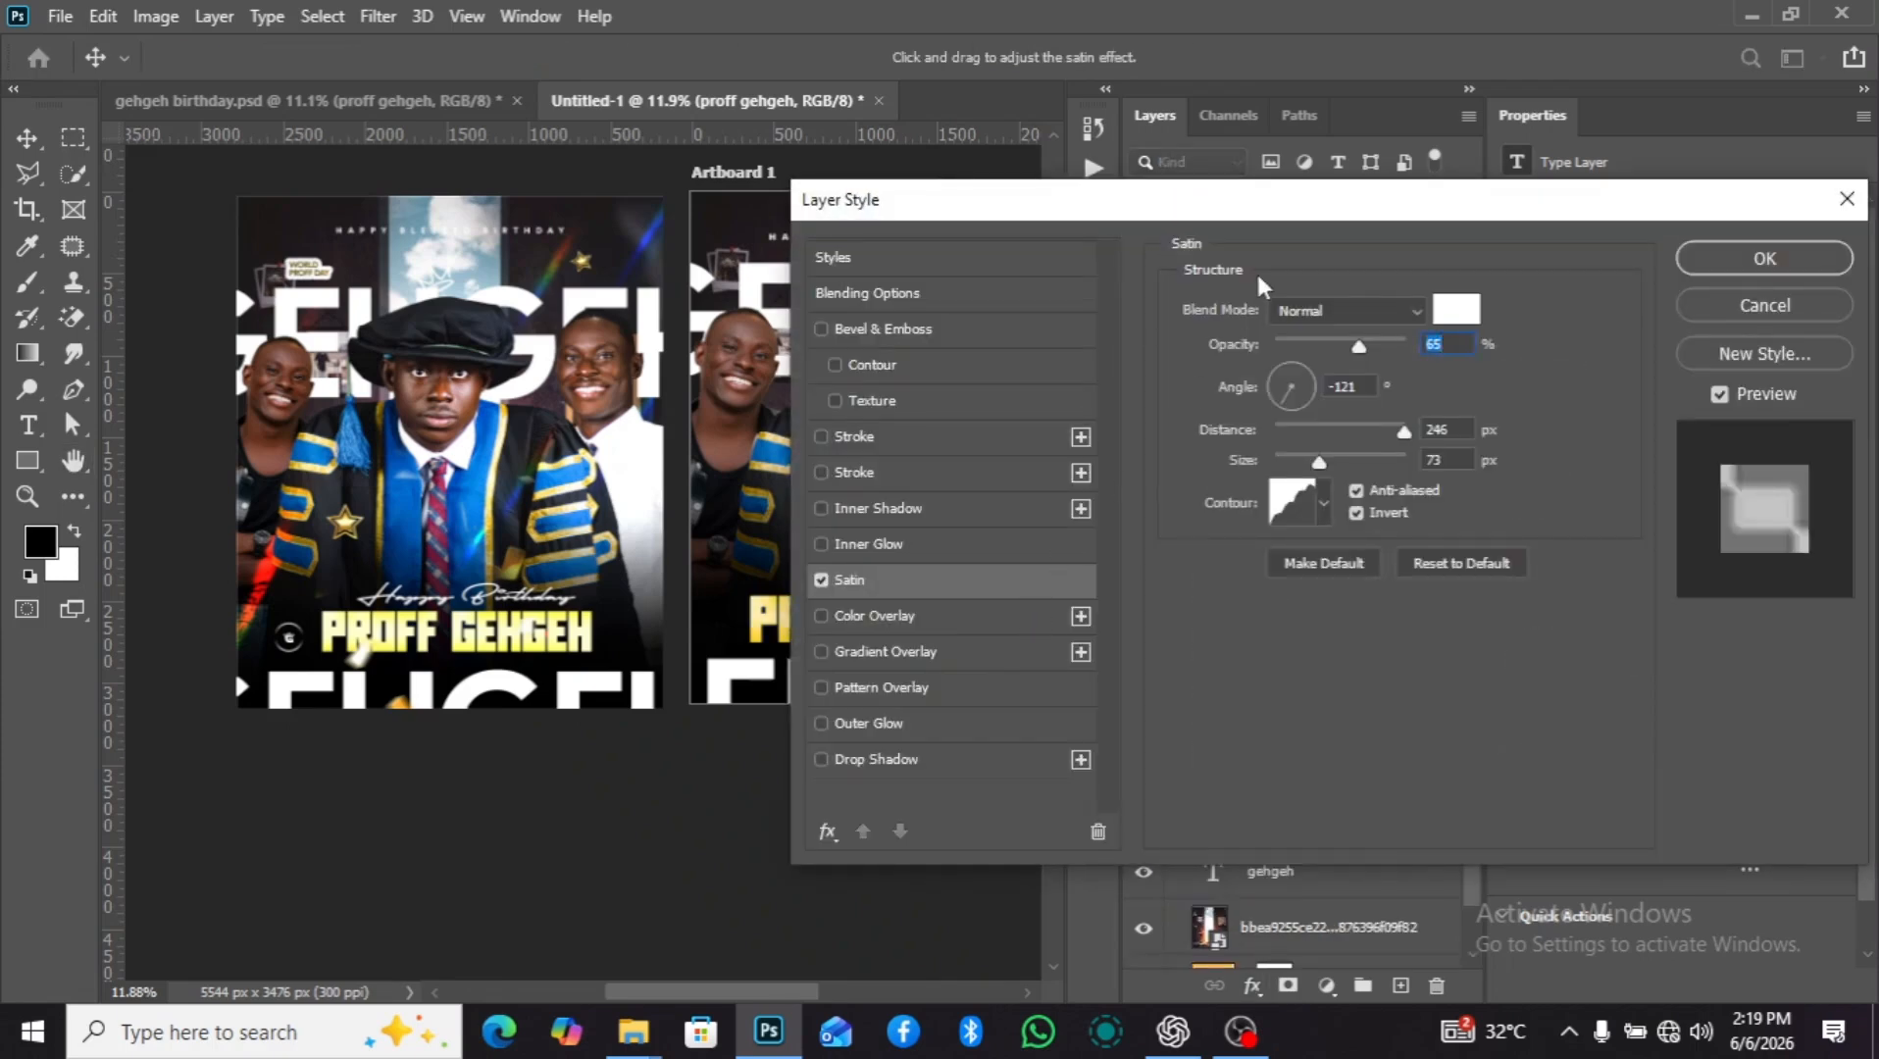
drag(1299, 204, 1585, 224)
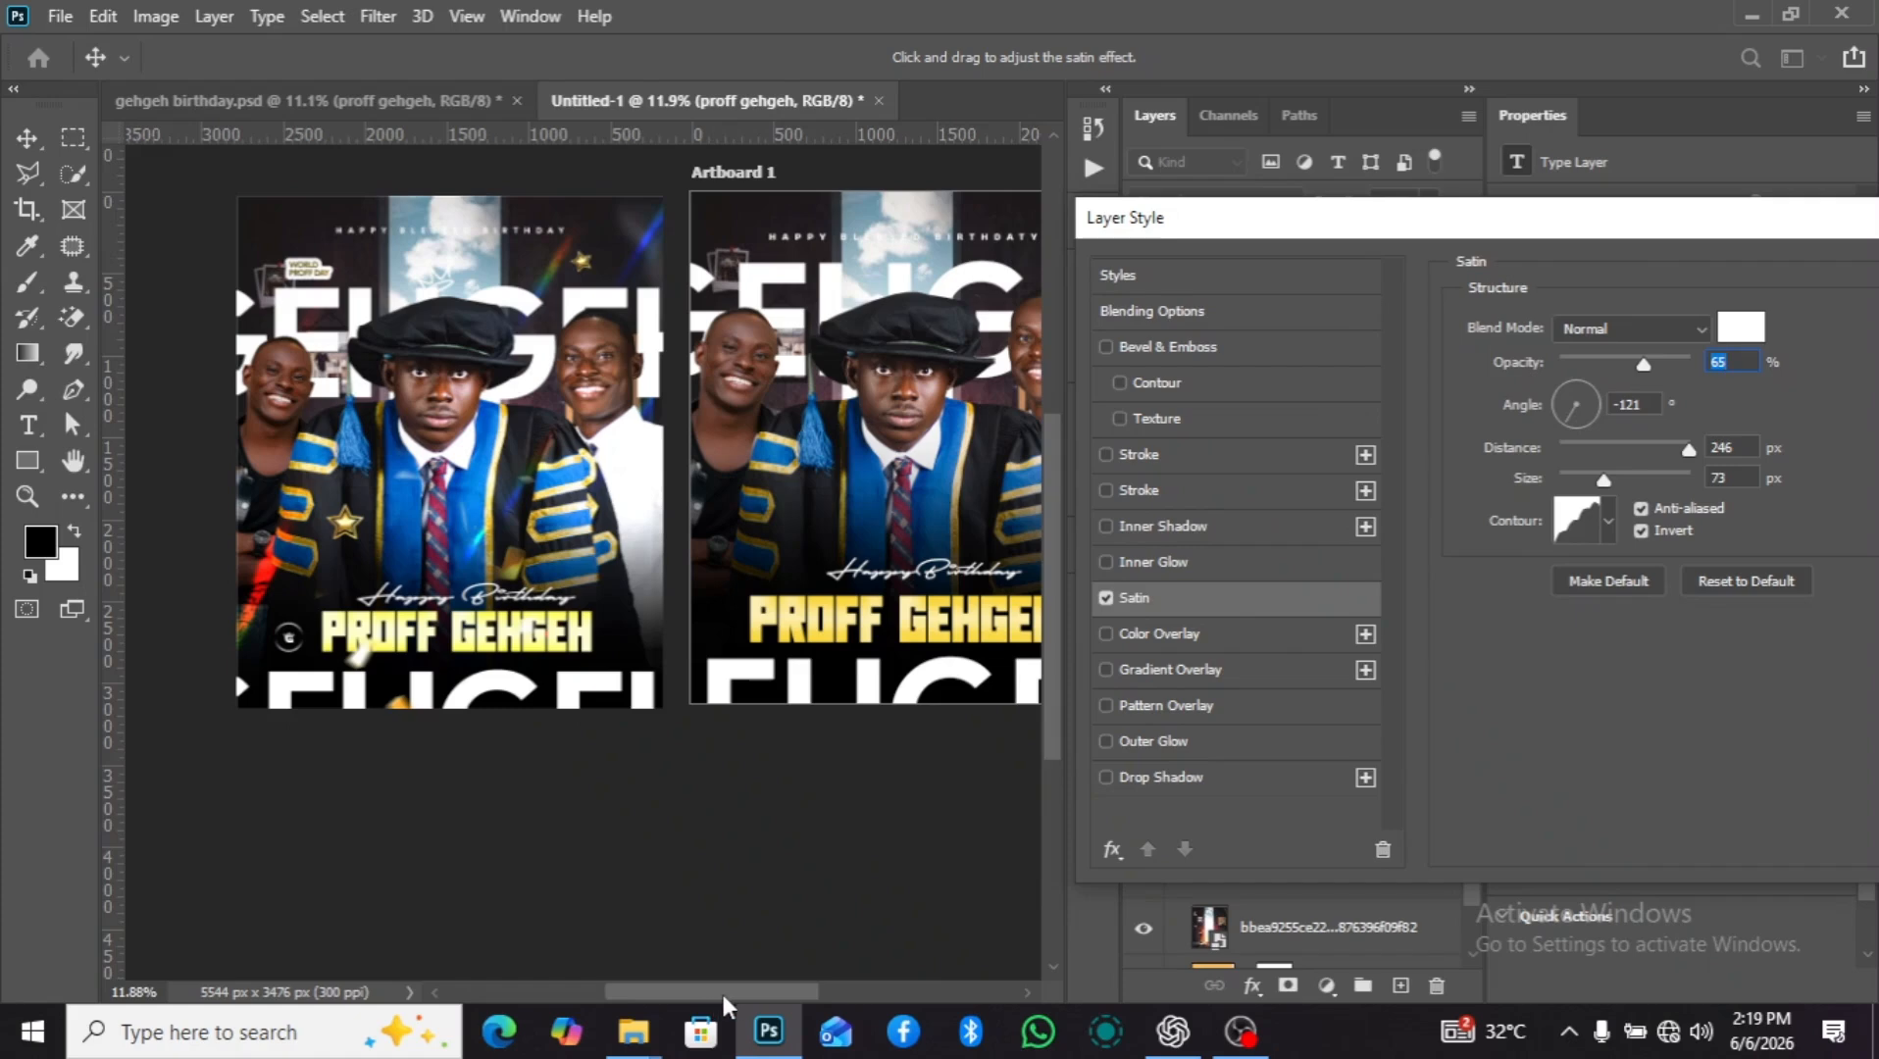
drag(725, 992, 795, 993)
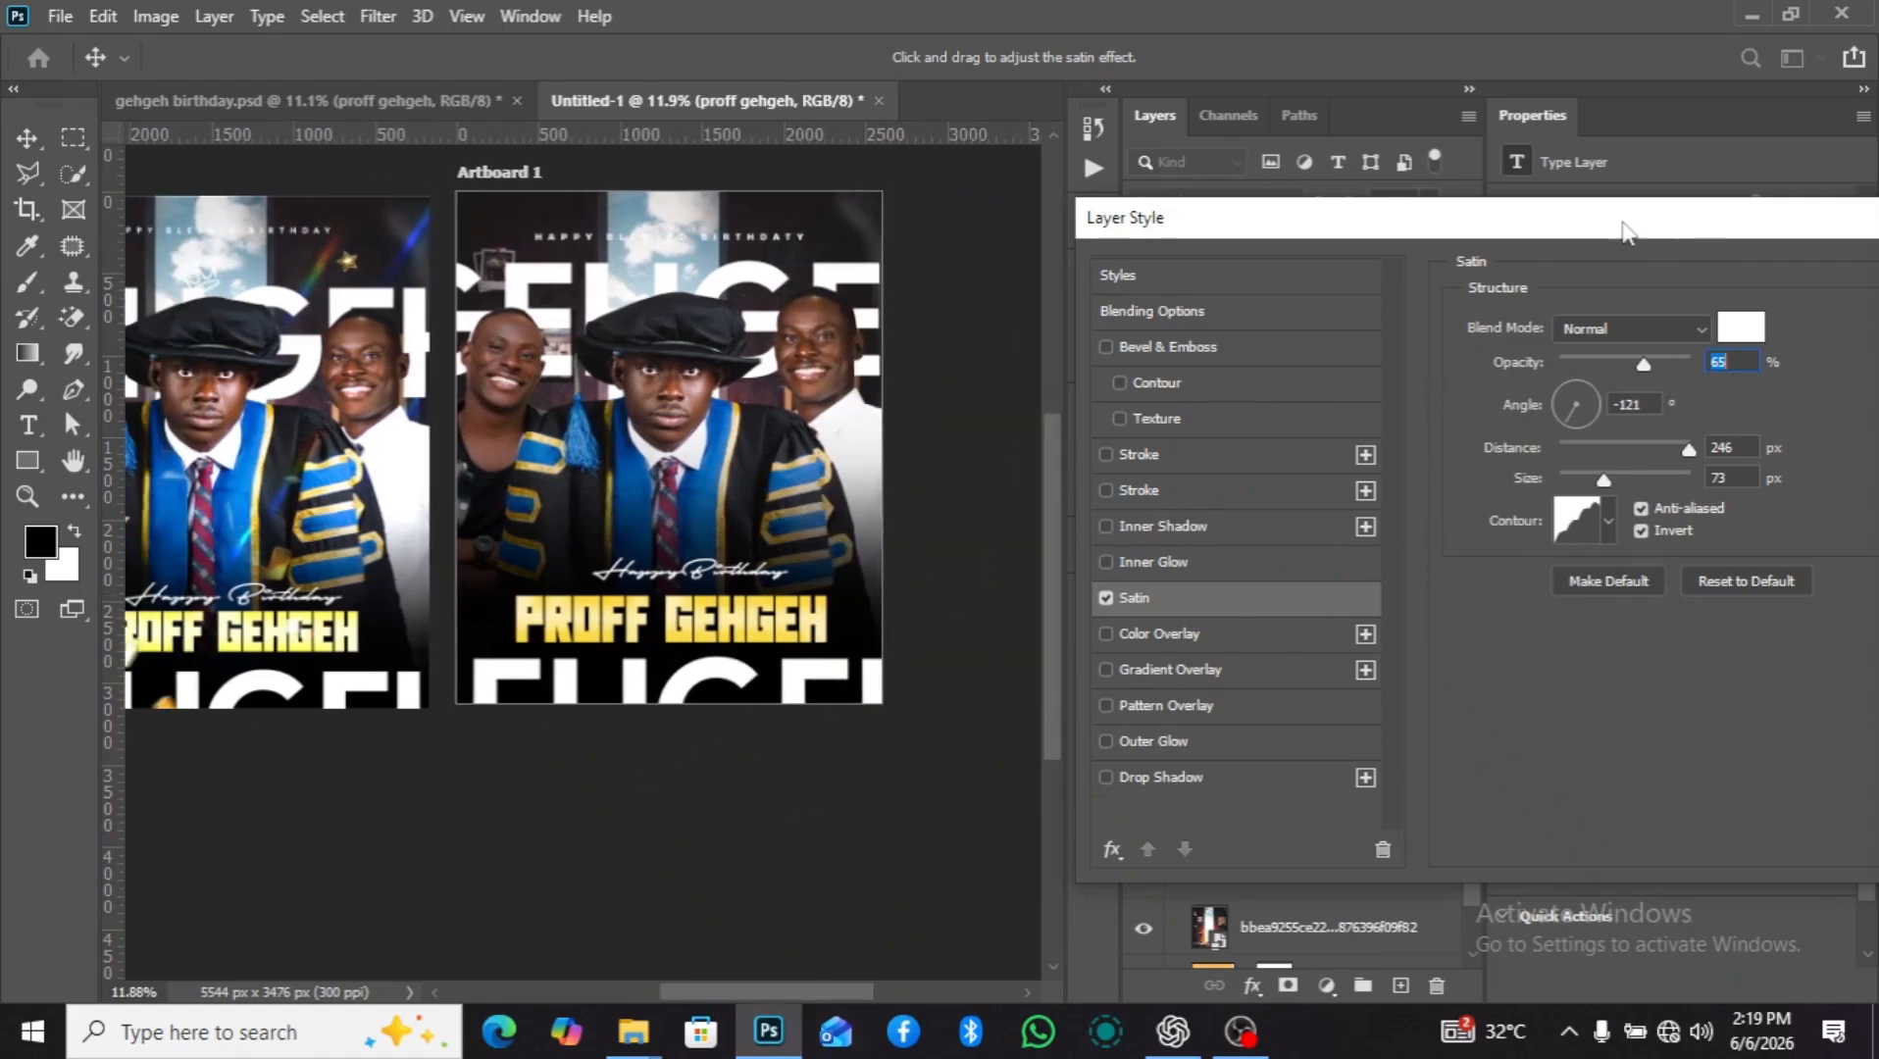
drag(1564, 221, 1322, 174)
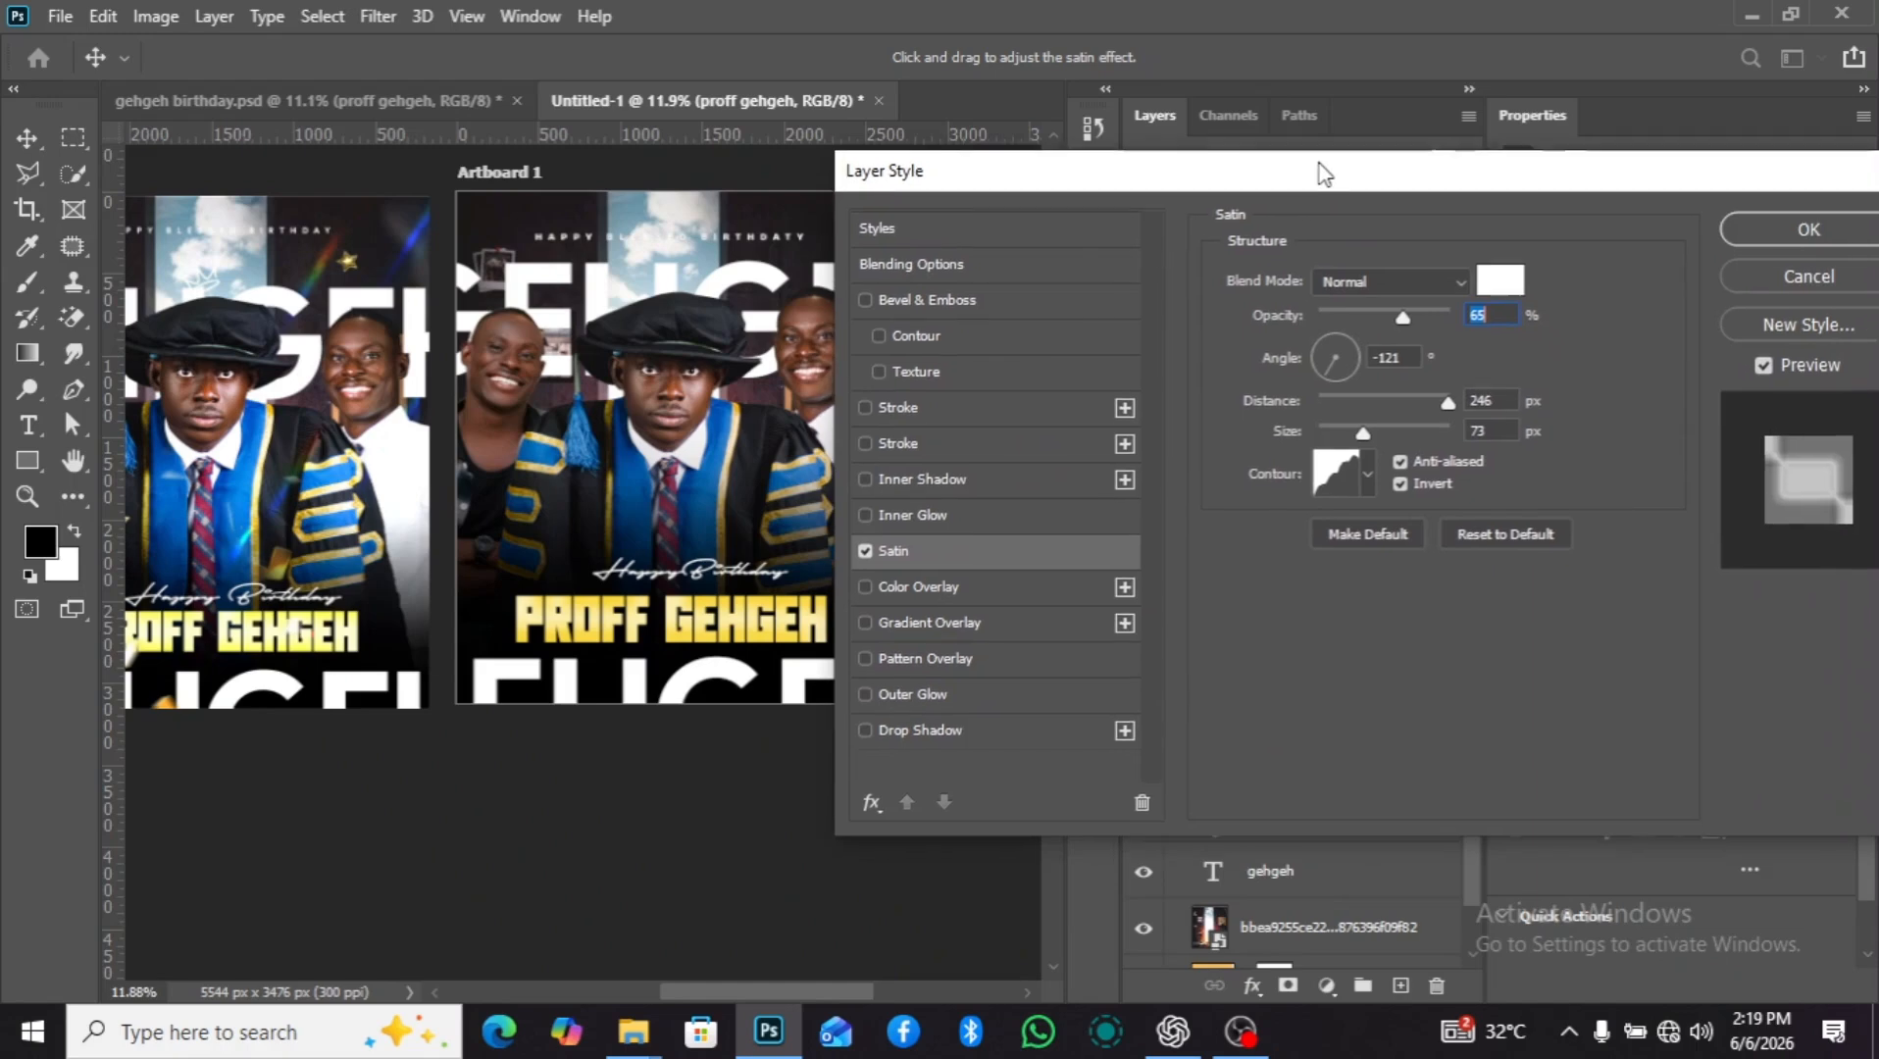
Try several alternative contour shapes for the Satin effect on the "PROFF GEHGEH" text.
click(1368, 474)
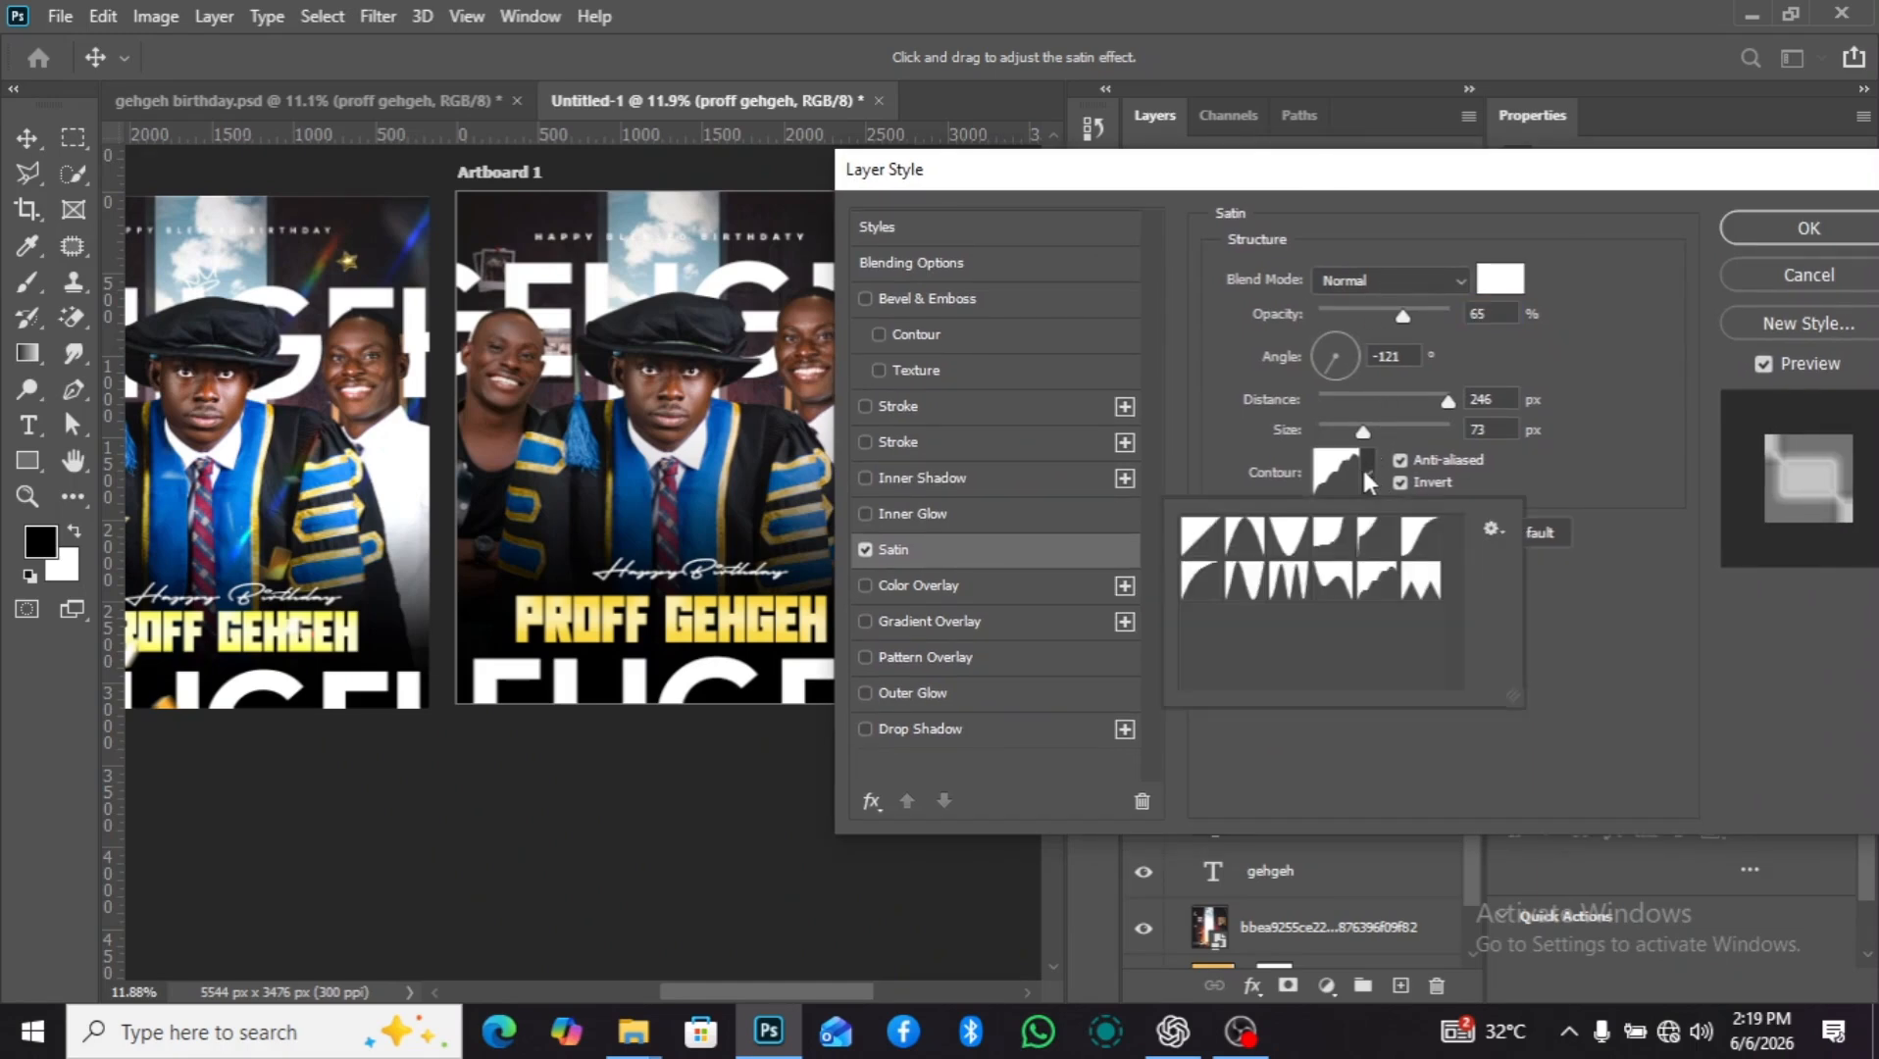
click(1378, 583)
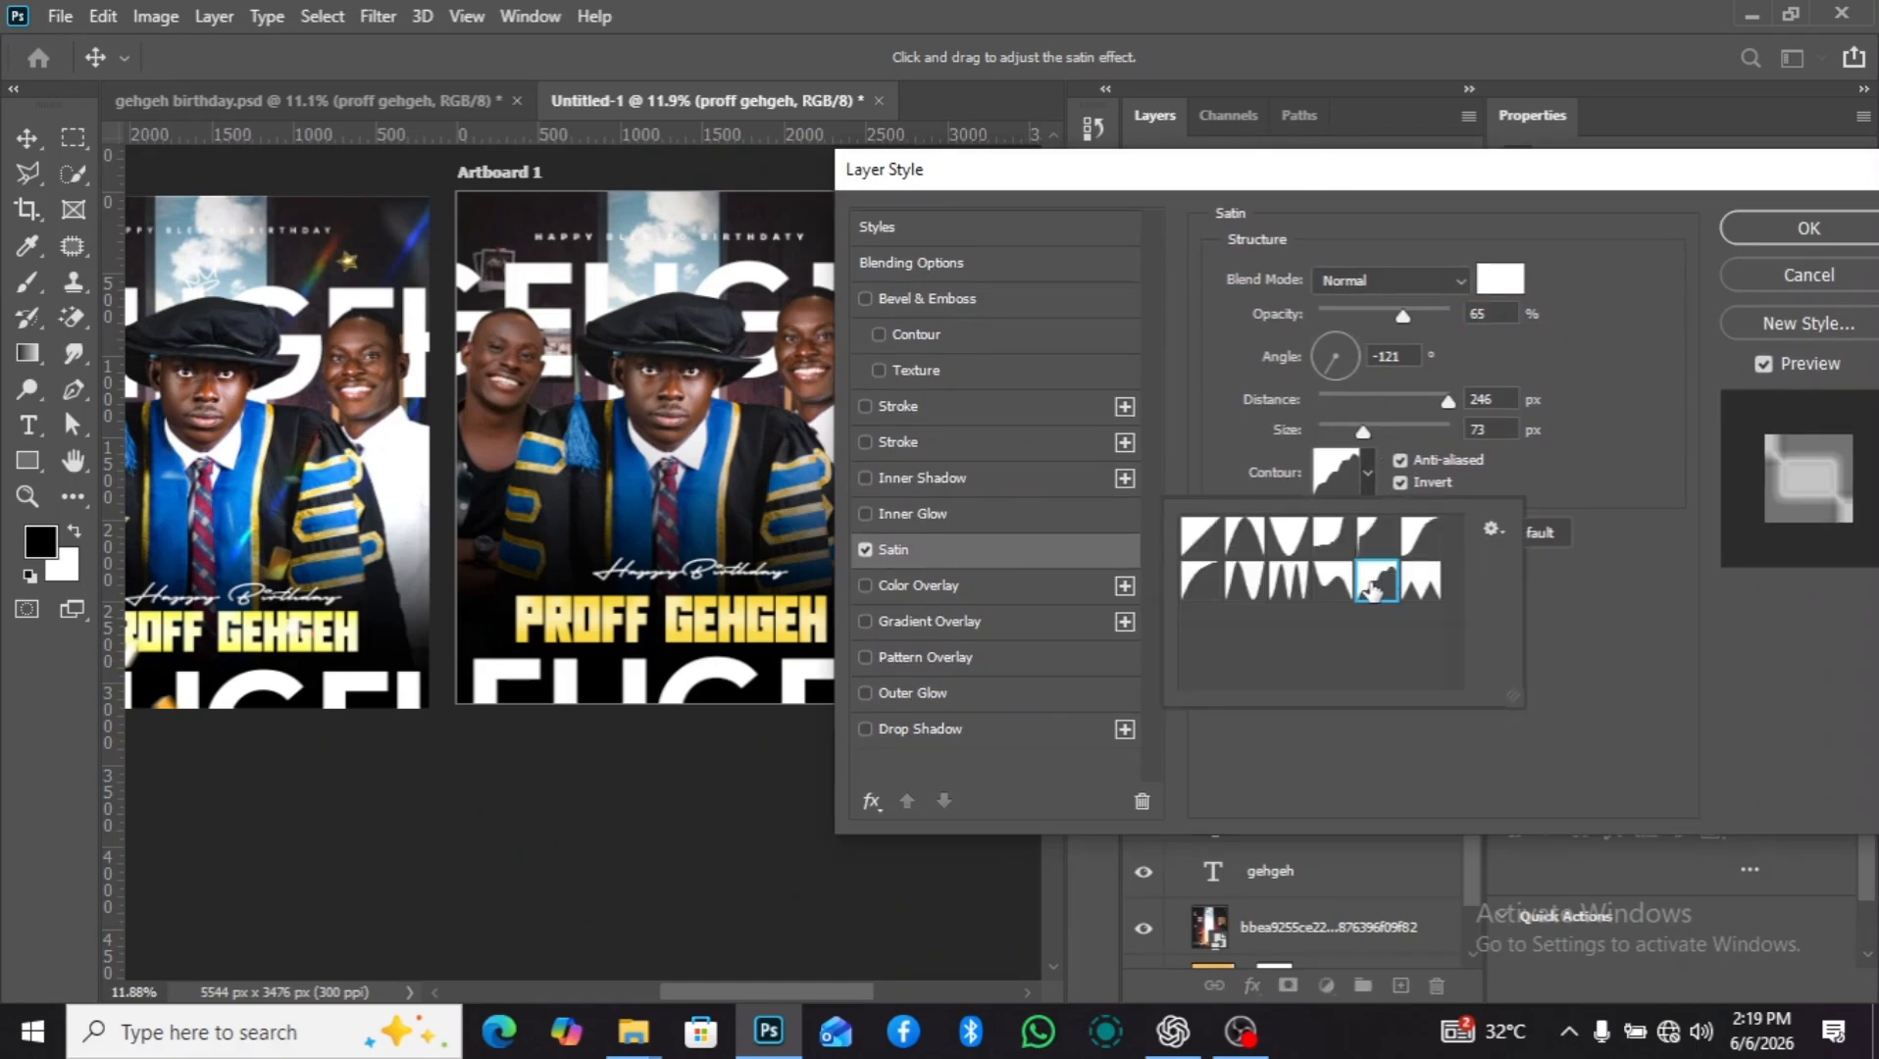
click(1327, 585)
click(1283, 586)
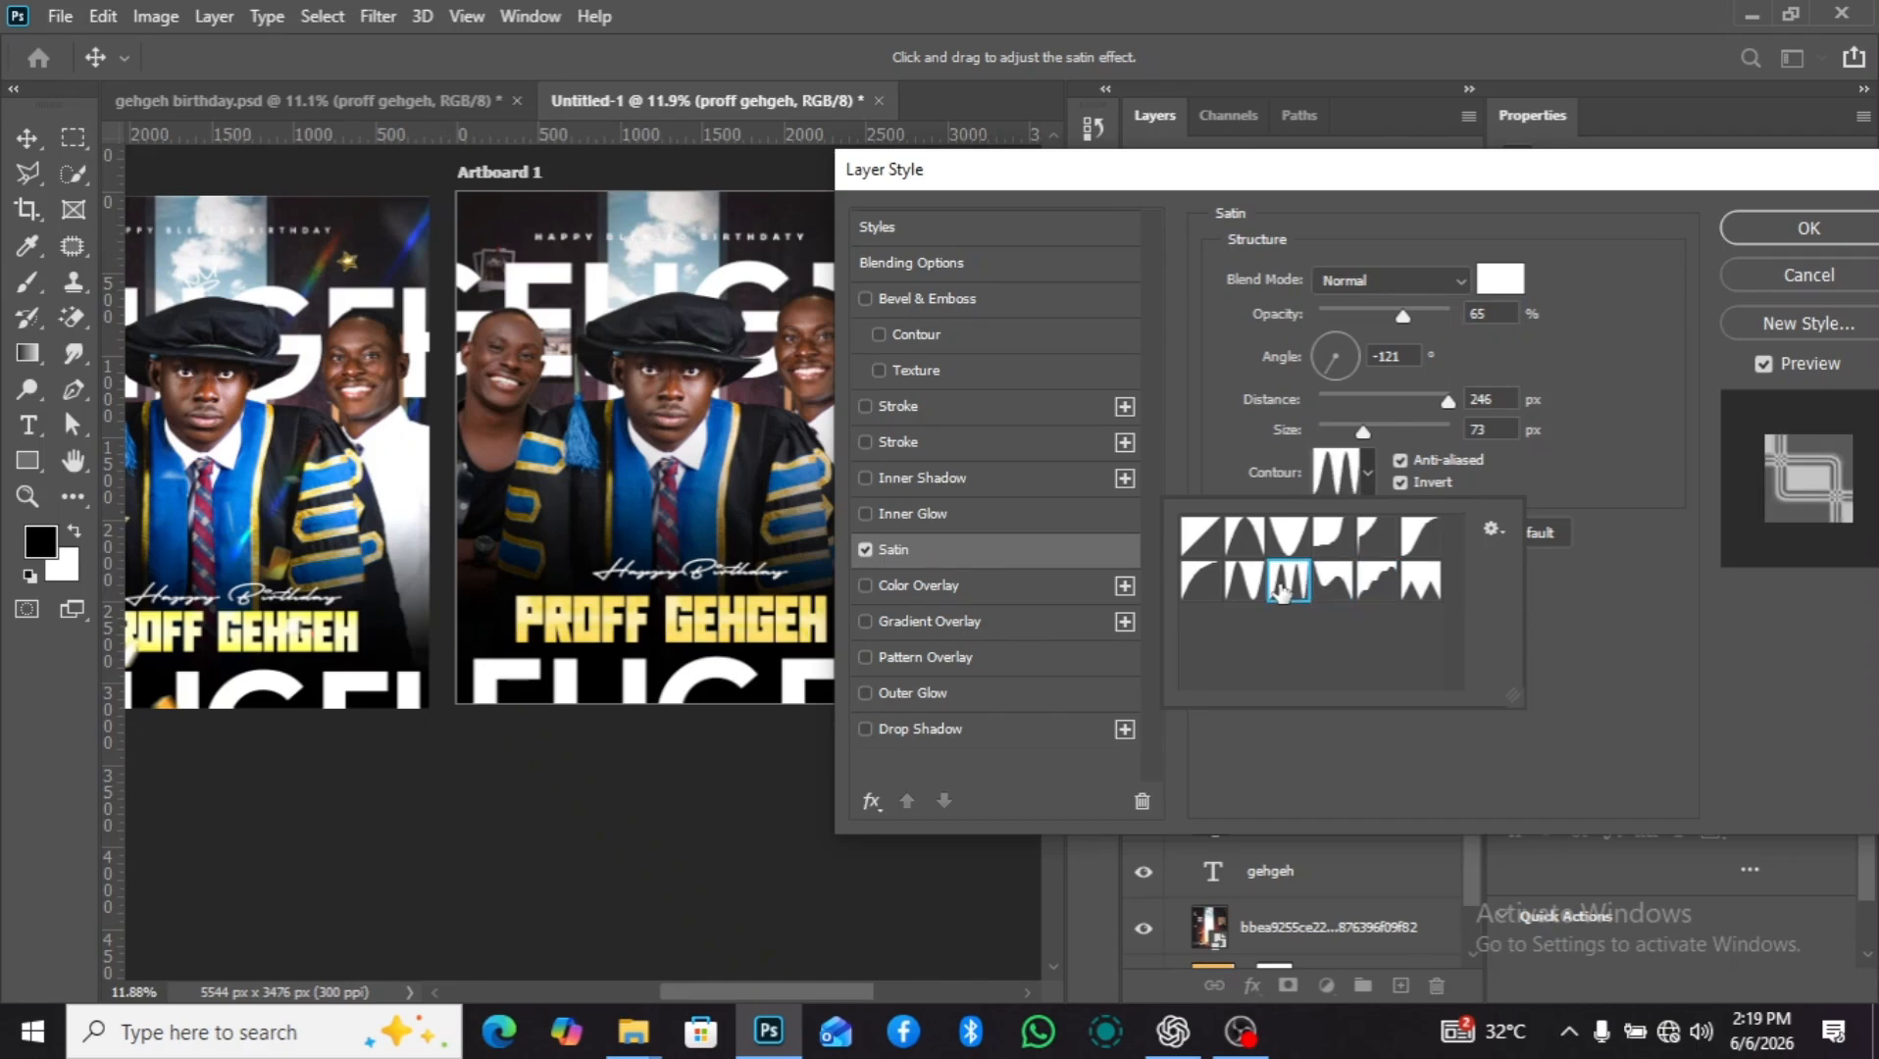
click(1230, 589)
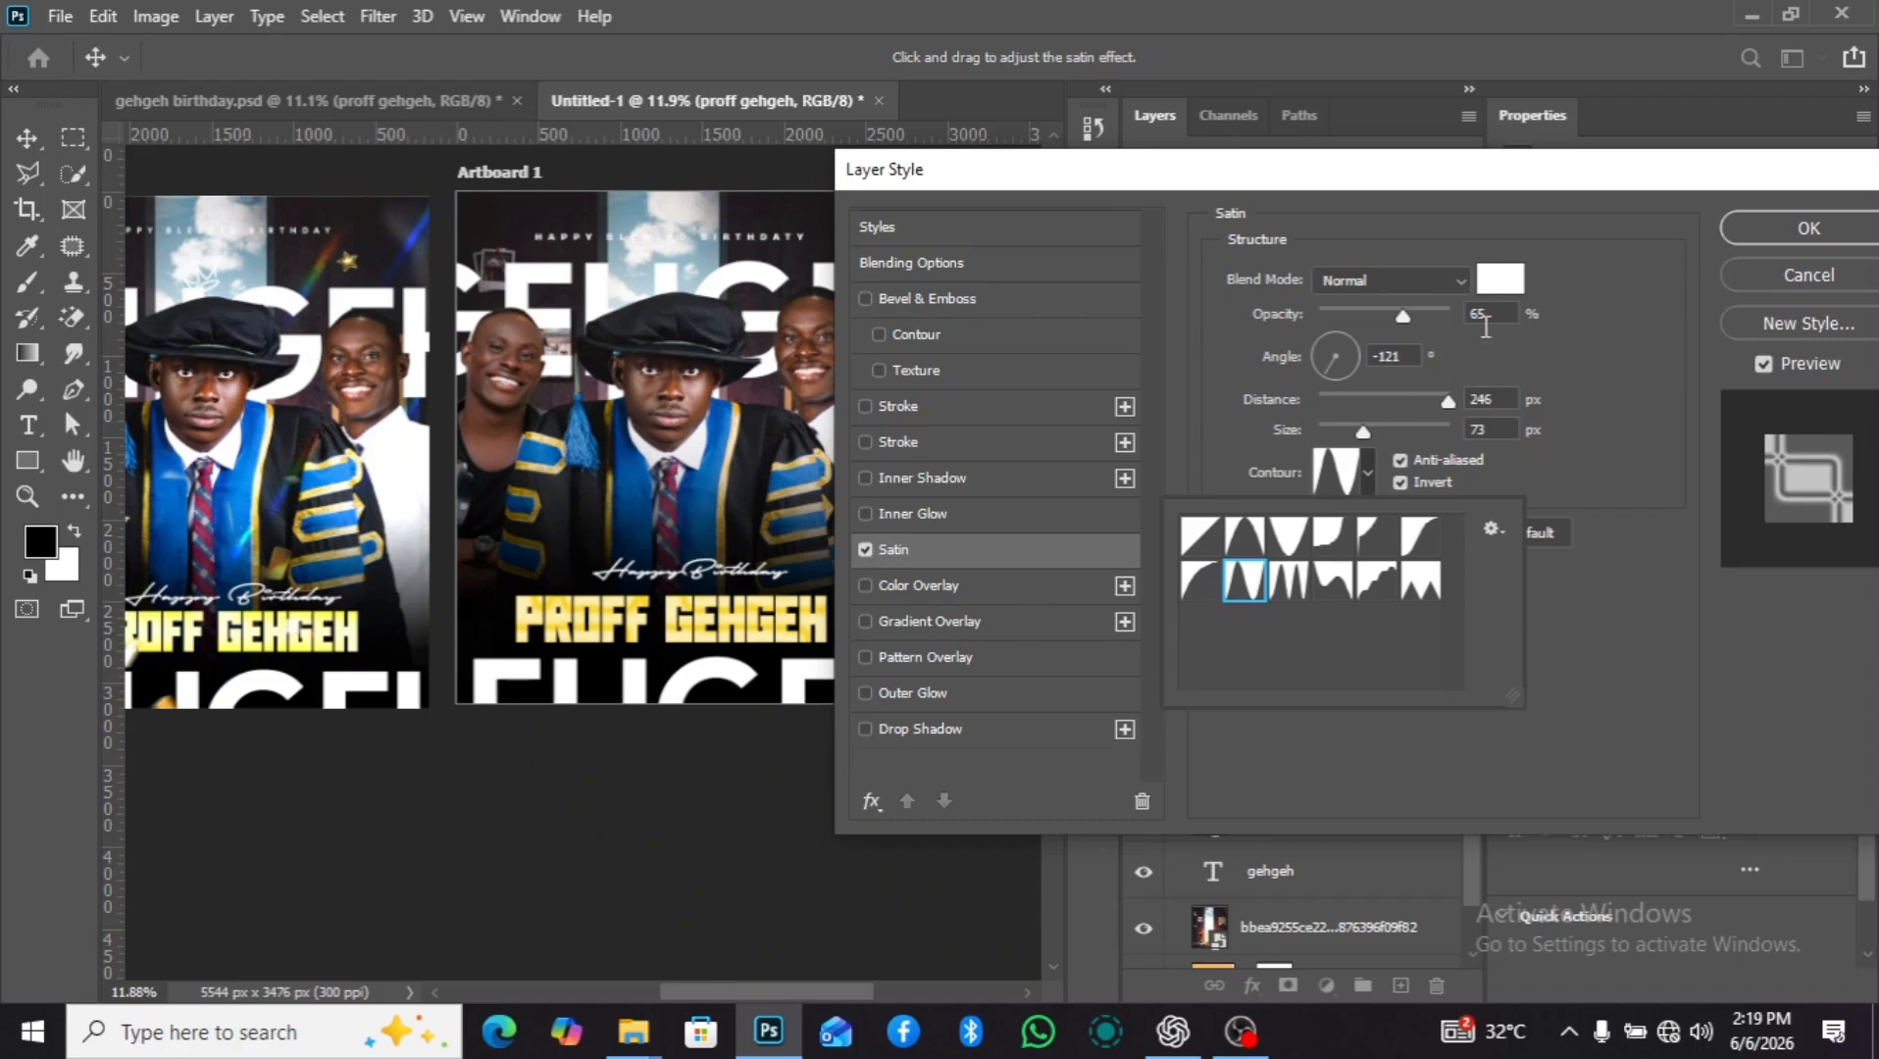
Set the Satin color of the "PROFF GEHGEH" text to pale yellow f9f9c4.
click(1502, 282)
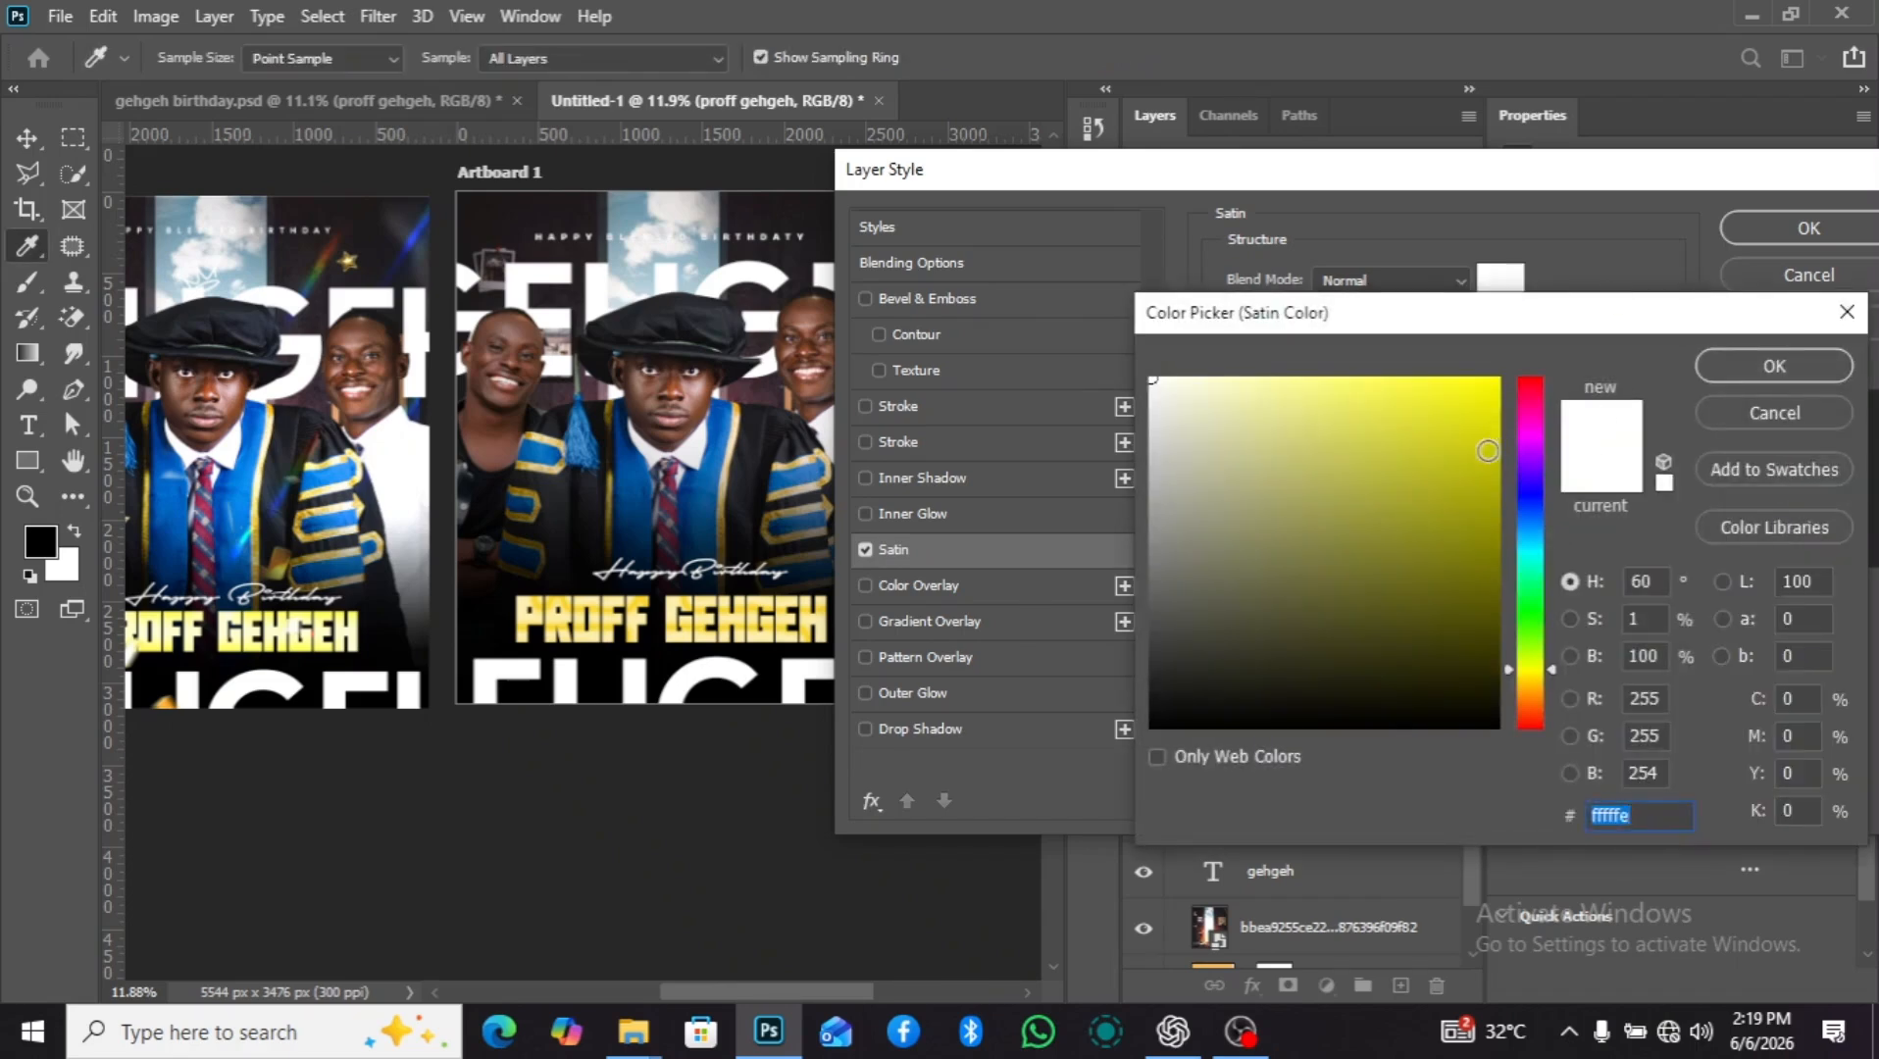
click(1432, 497)
click(1407, 606)
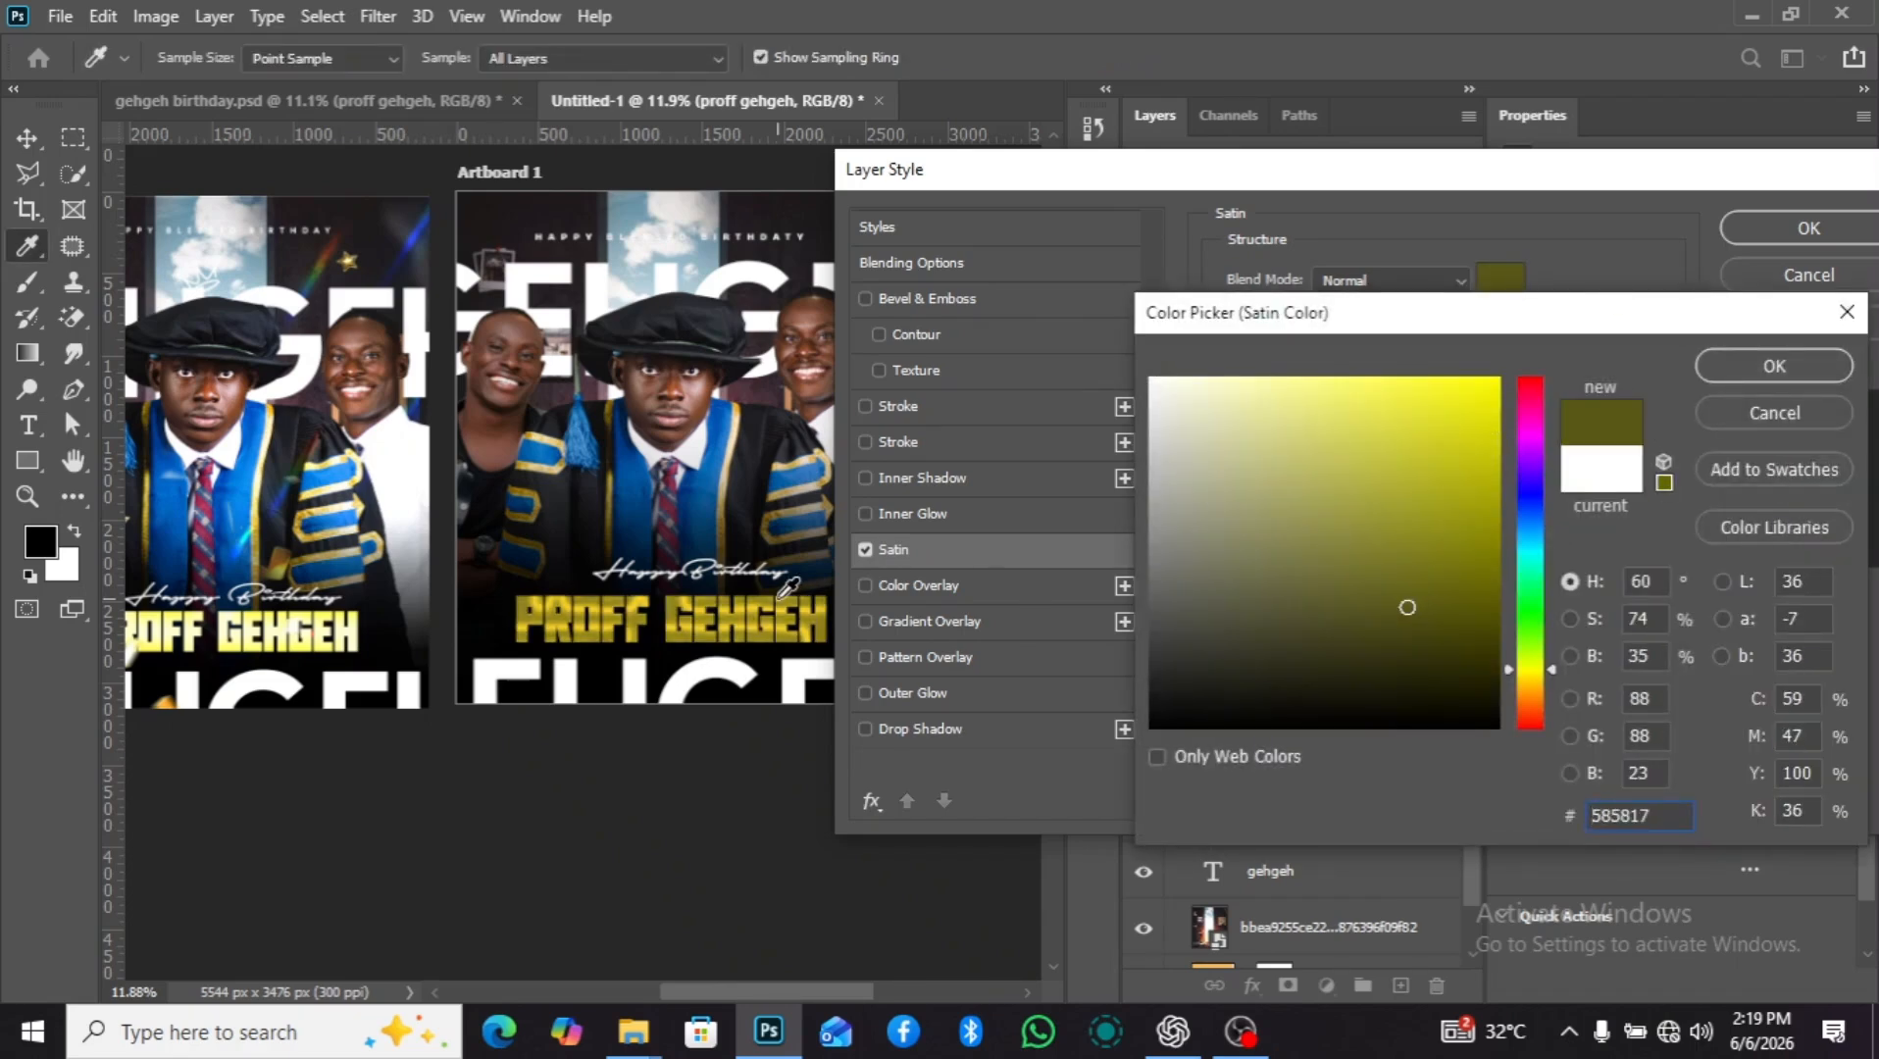
click(1225, 386)
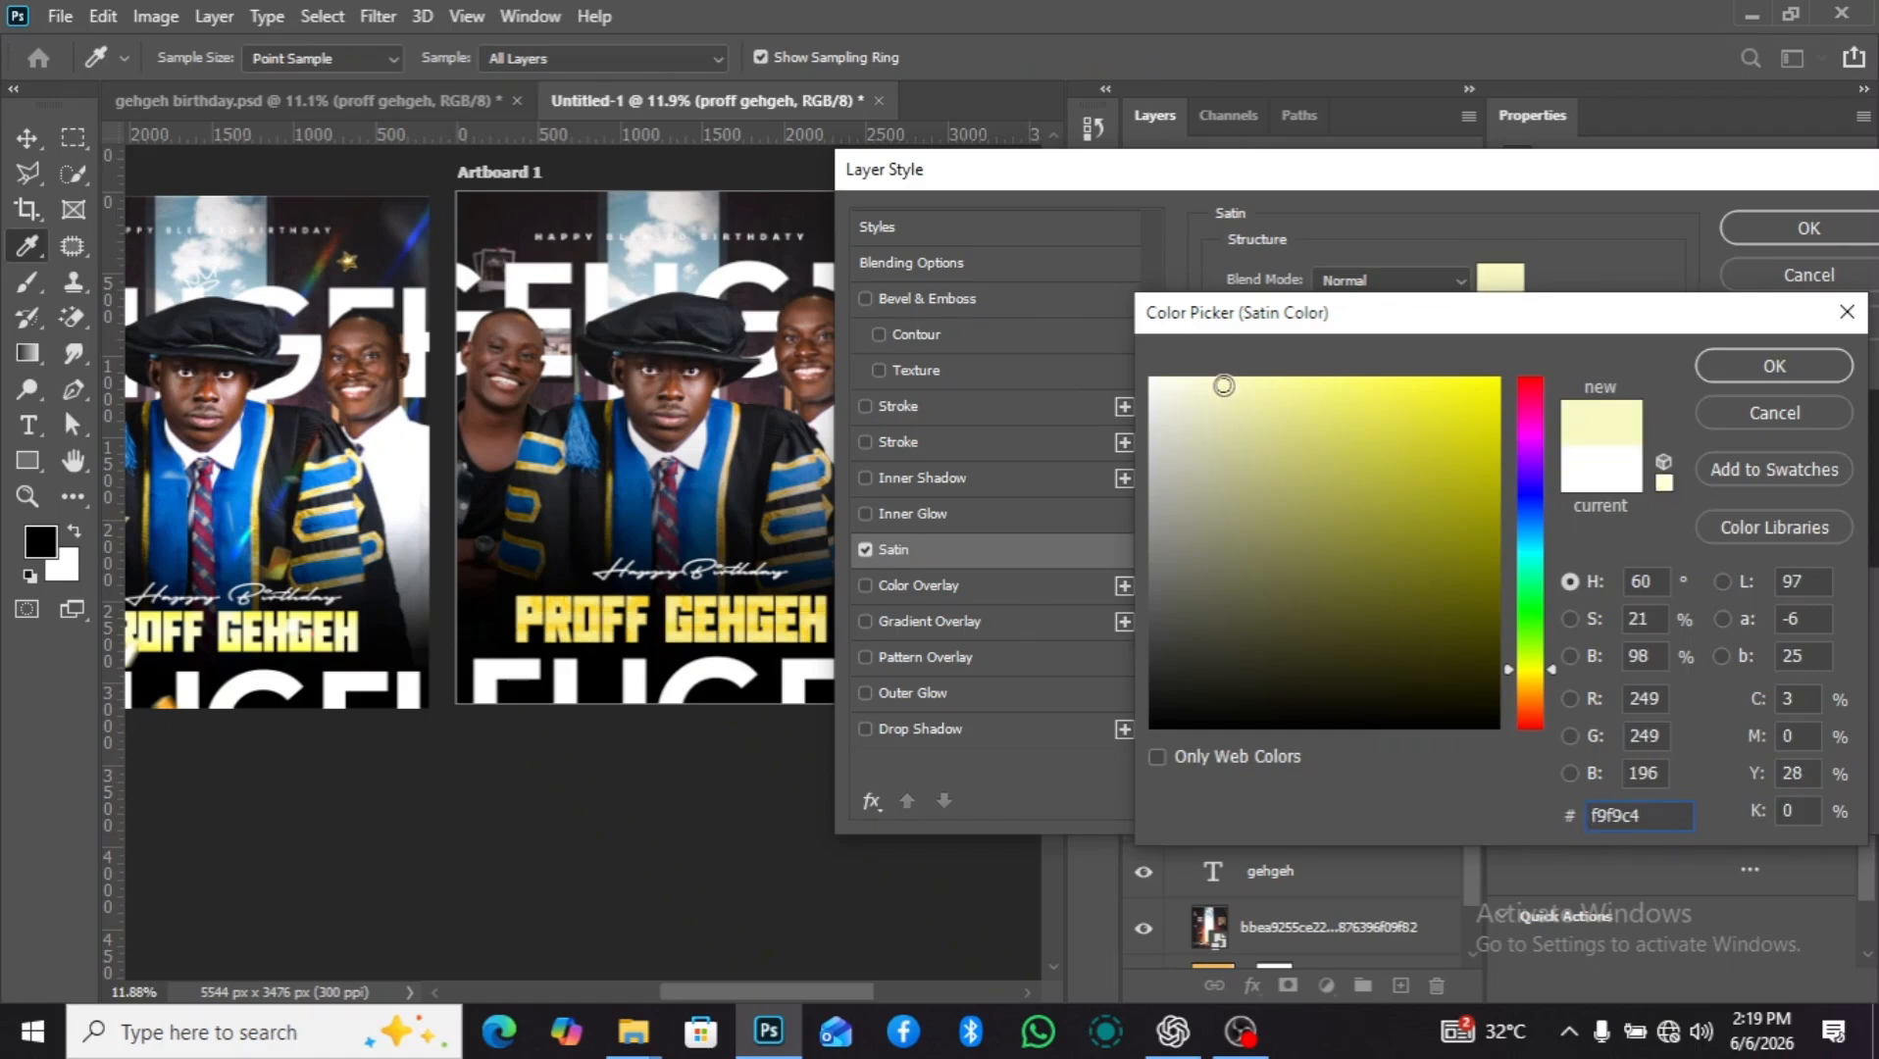
click(1701, 370)
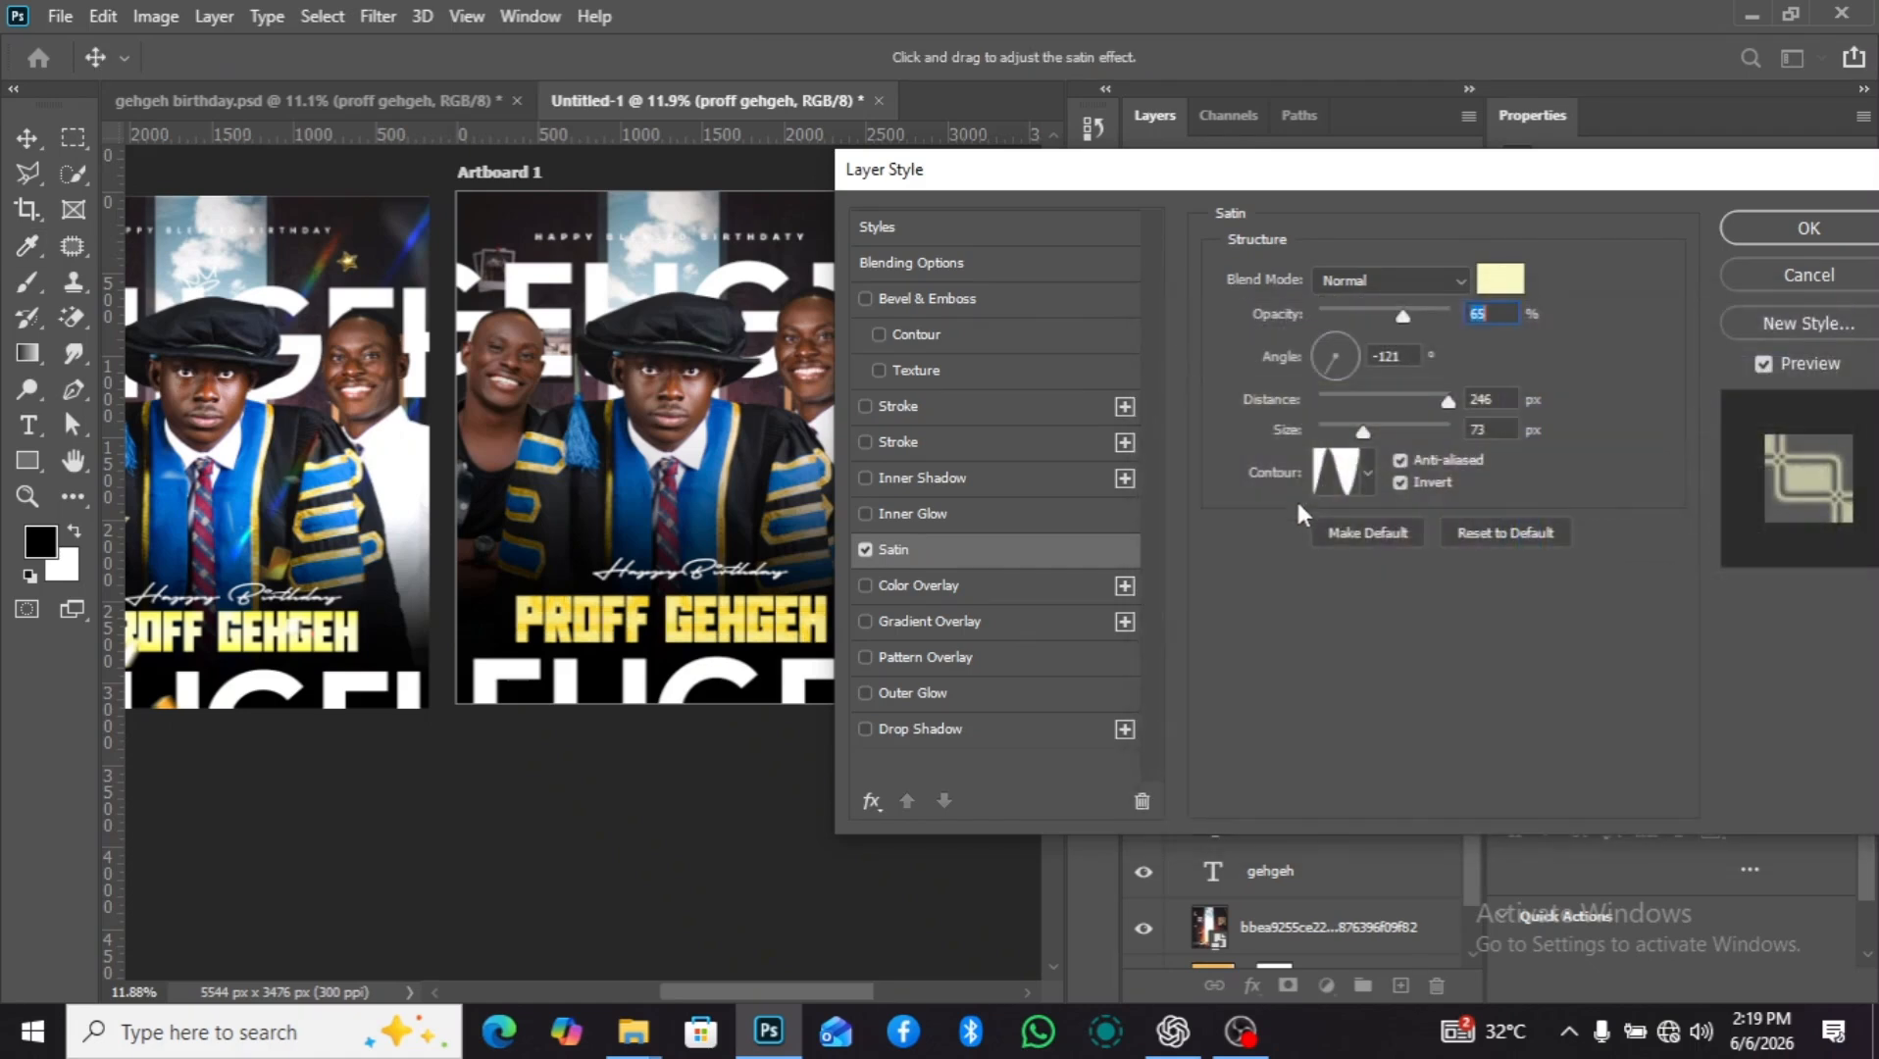
Set the Satin contour to Rounded Steps and its size to 27 px, and apply the effect to the text.
click(1363, 471)
click(1378, 584)
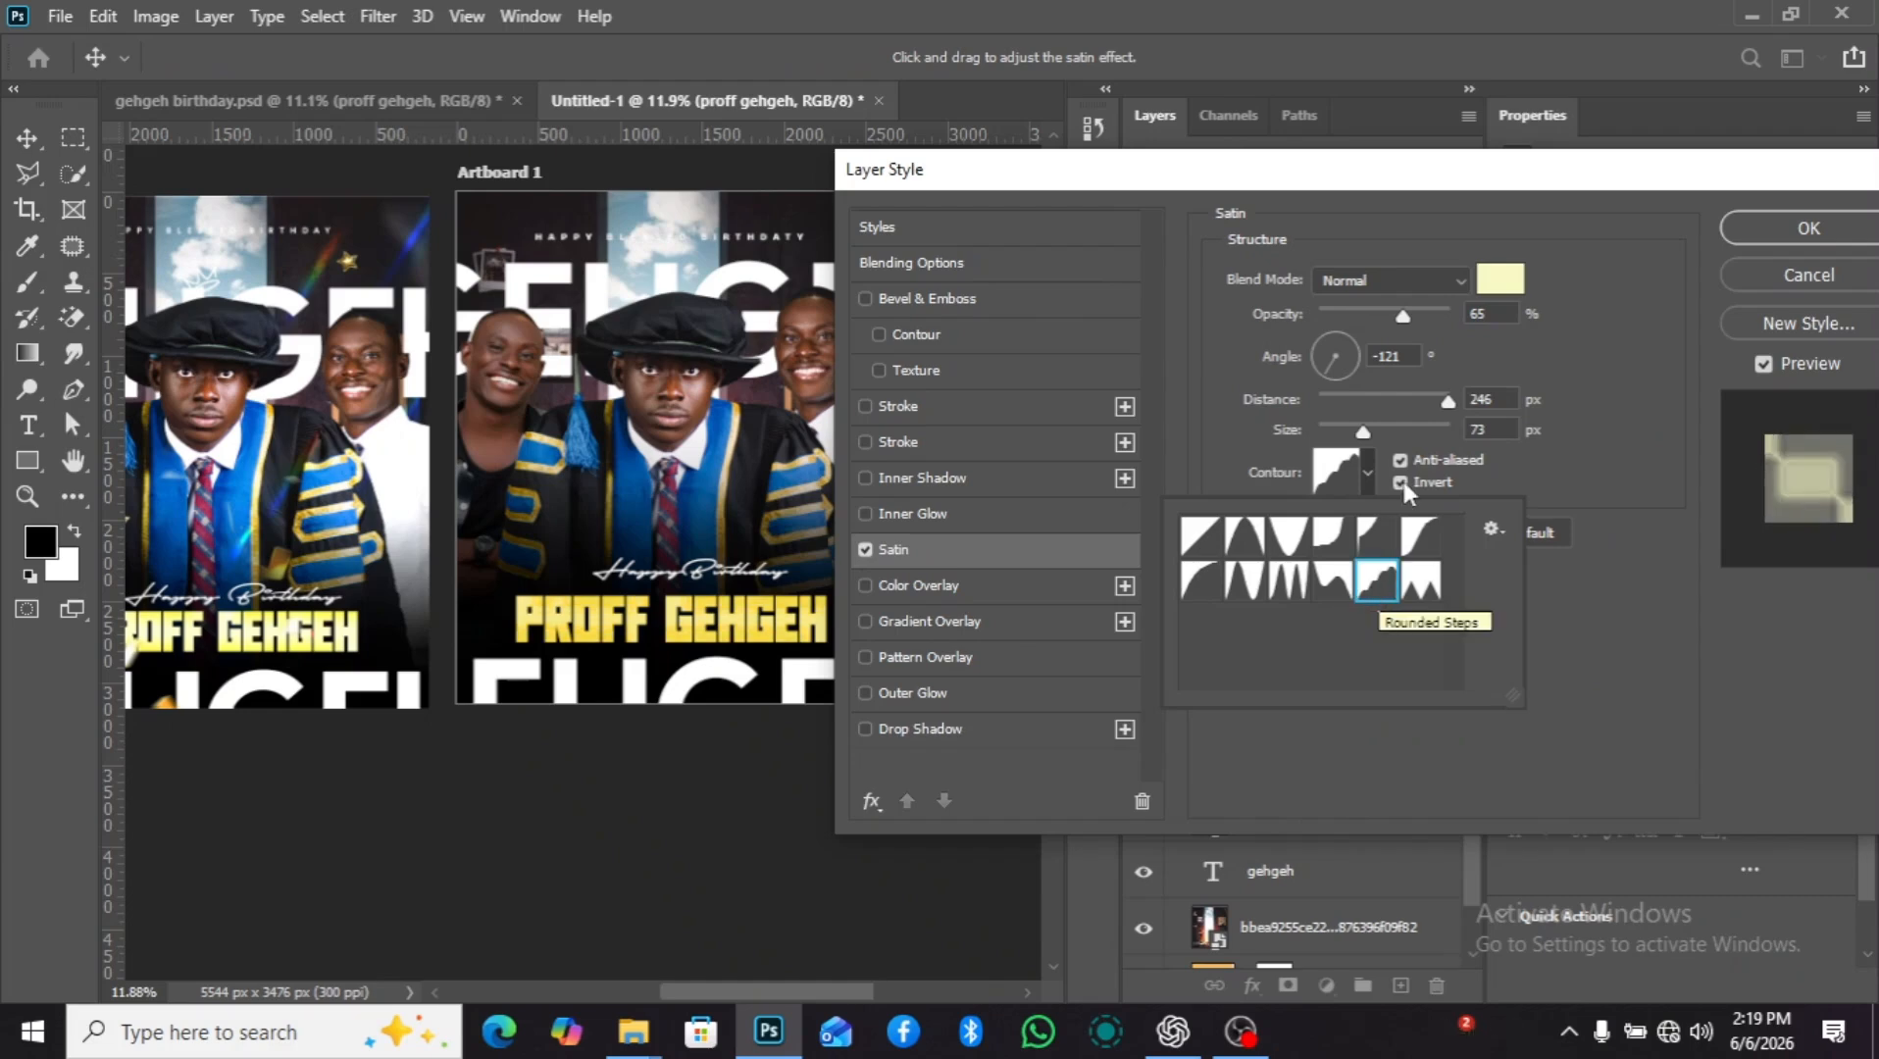
click(1365, 476)
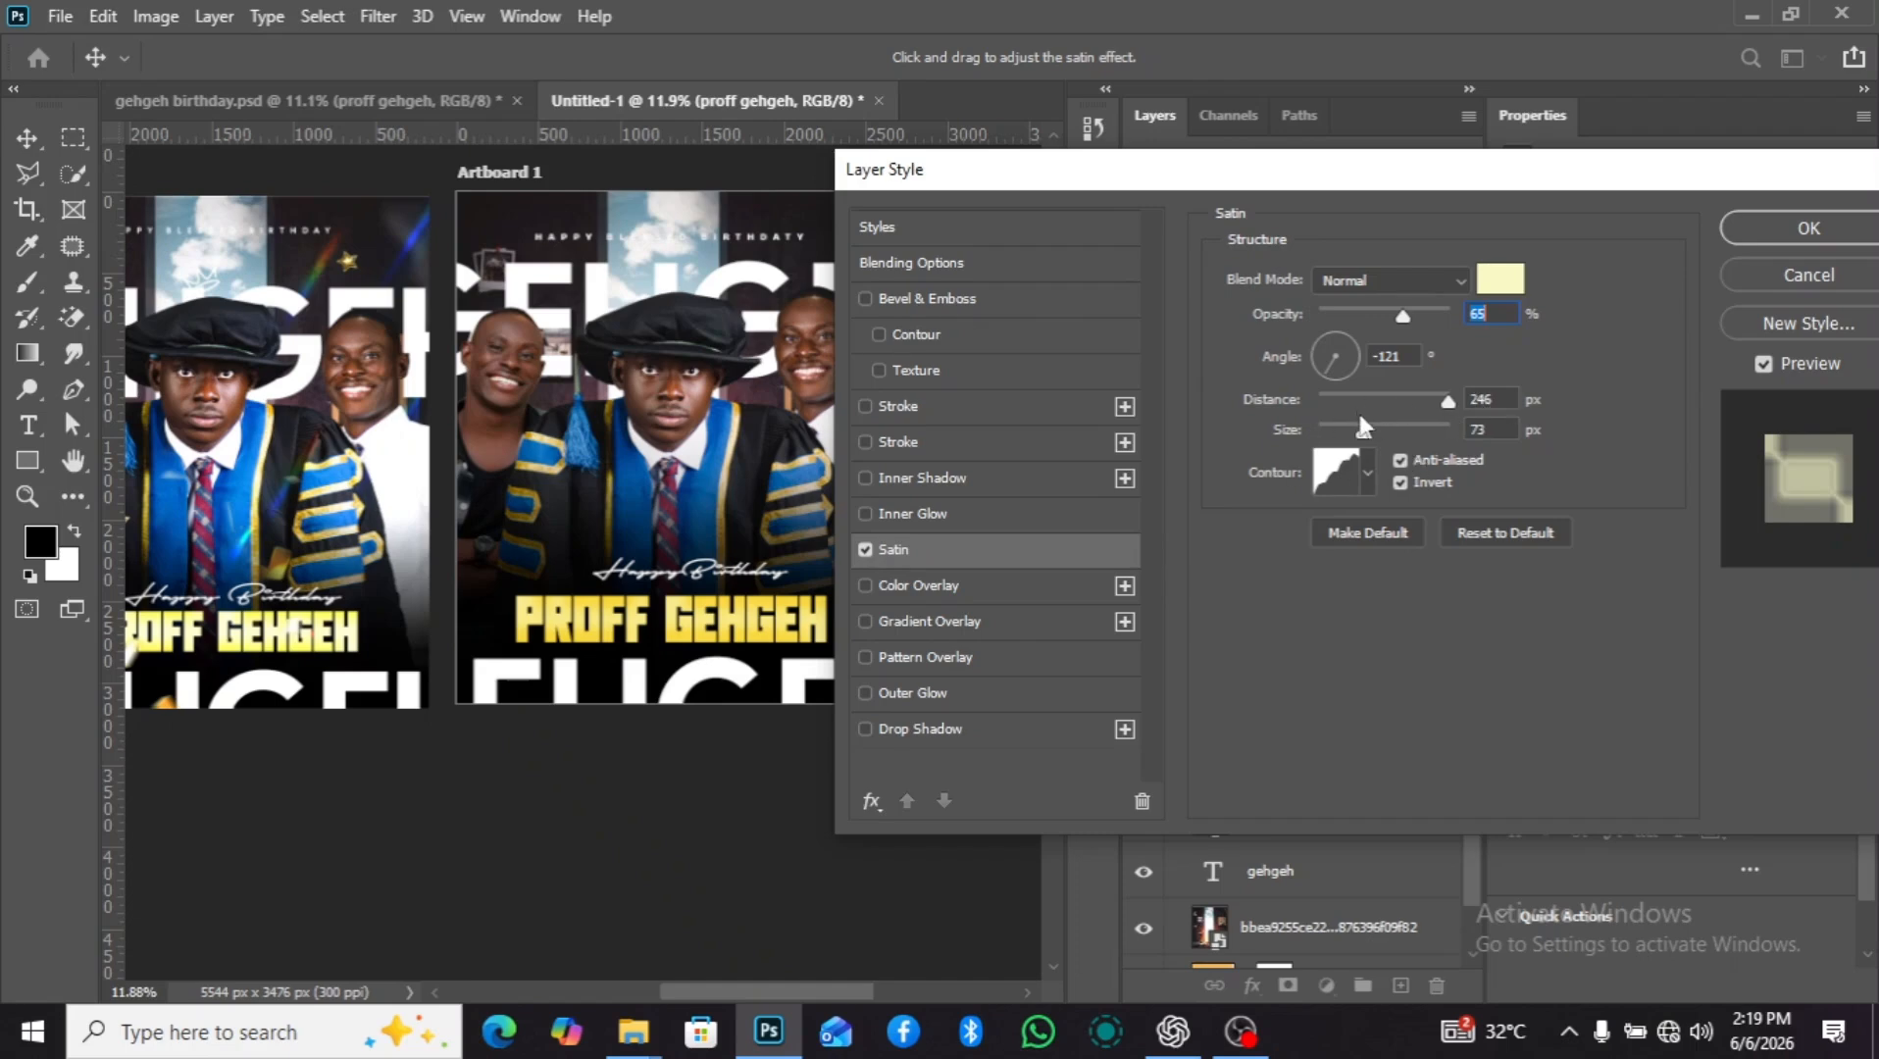
drag(1393, 433, 1342, 455)
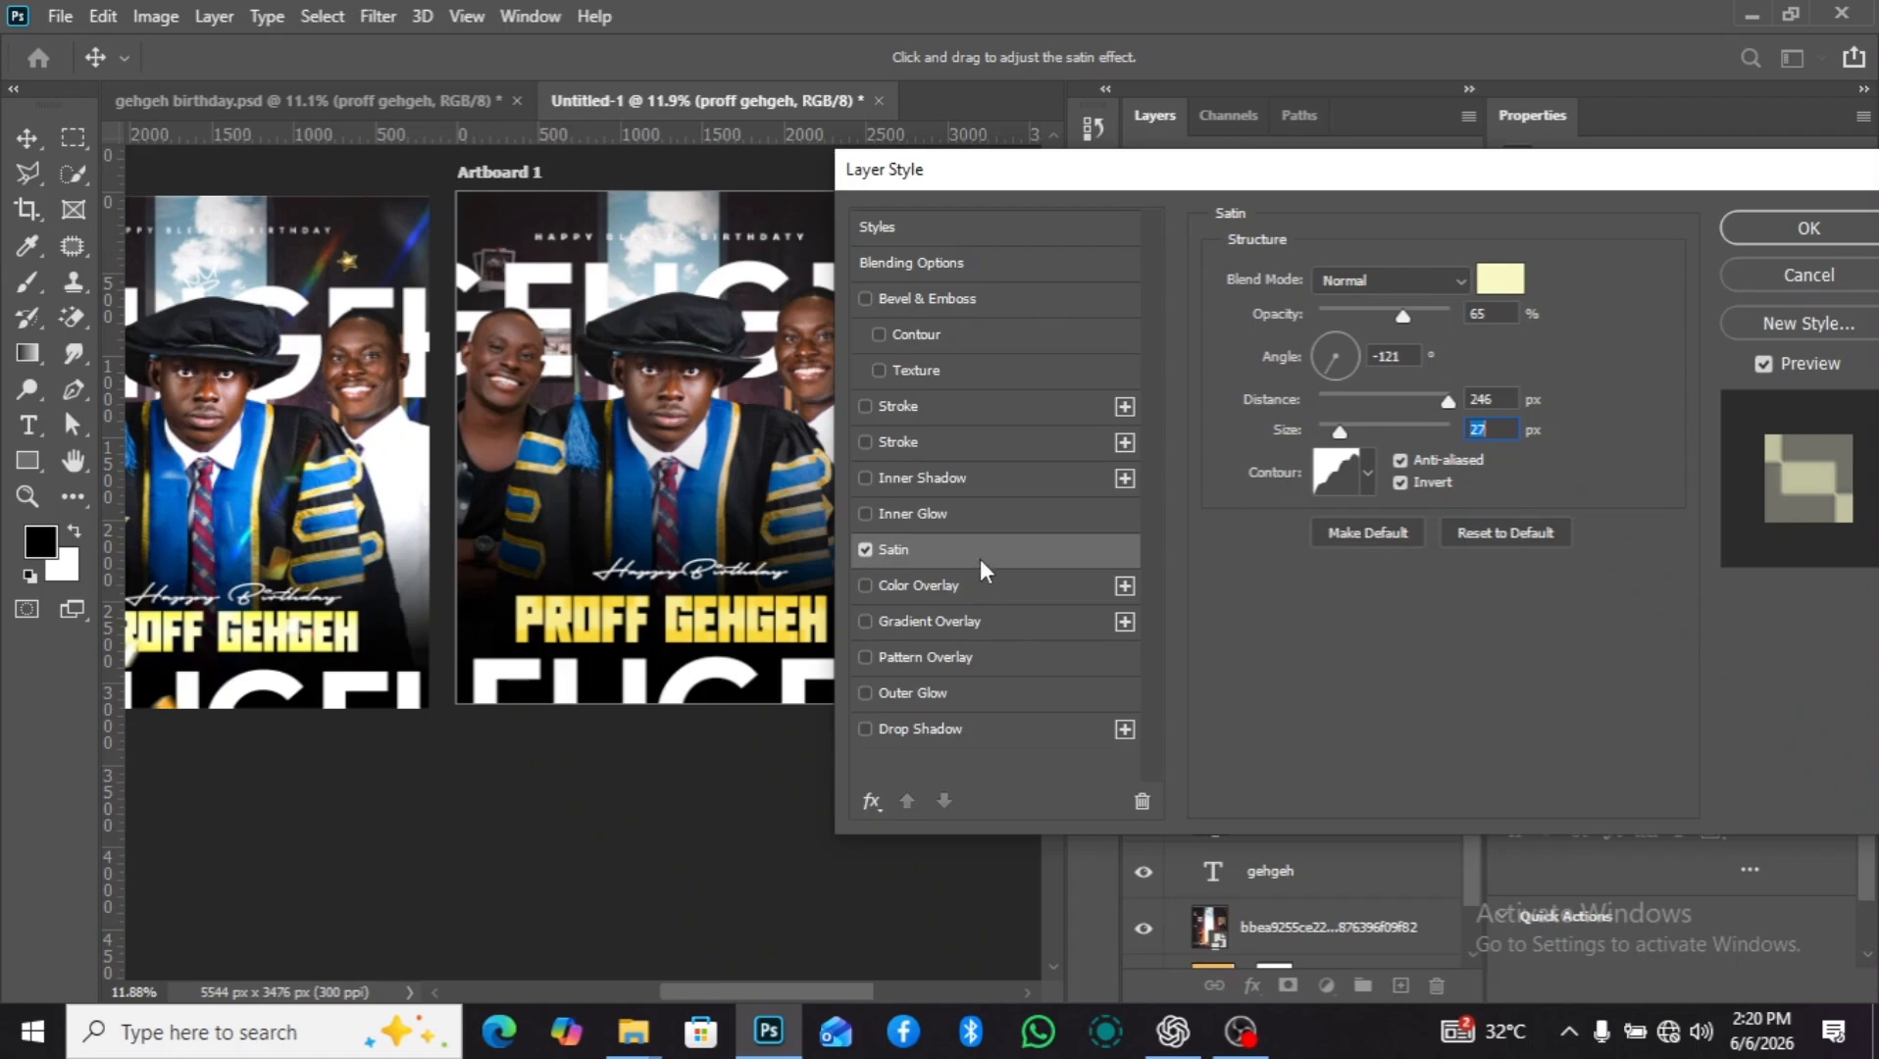
click(1787, 236)
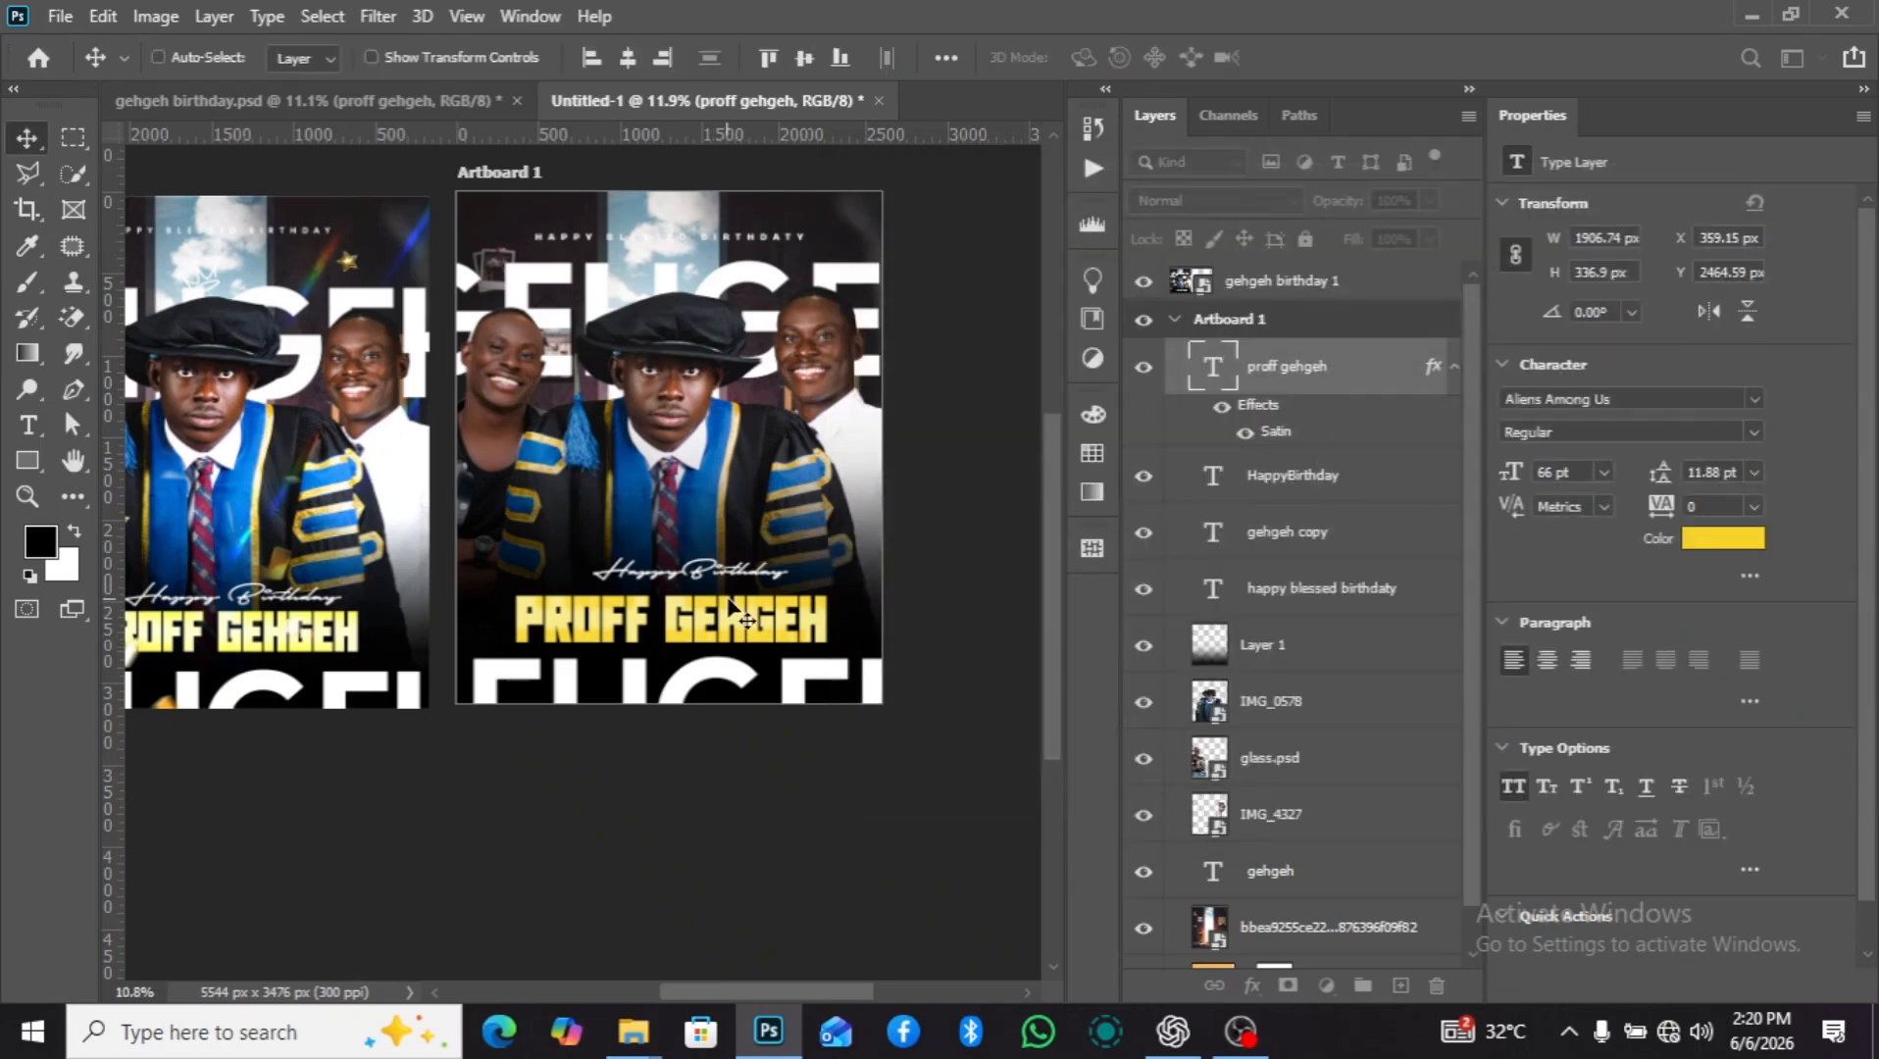
scroll(728, 600, down, 2)
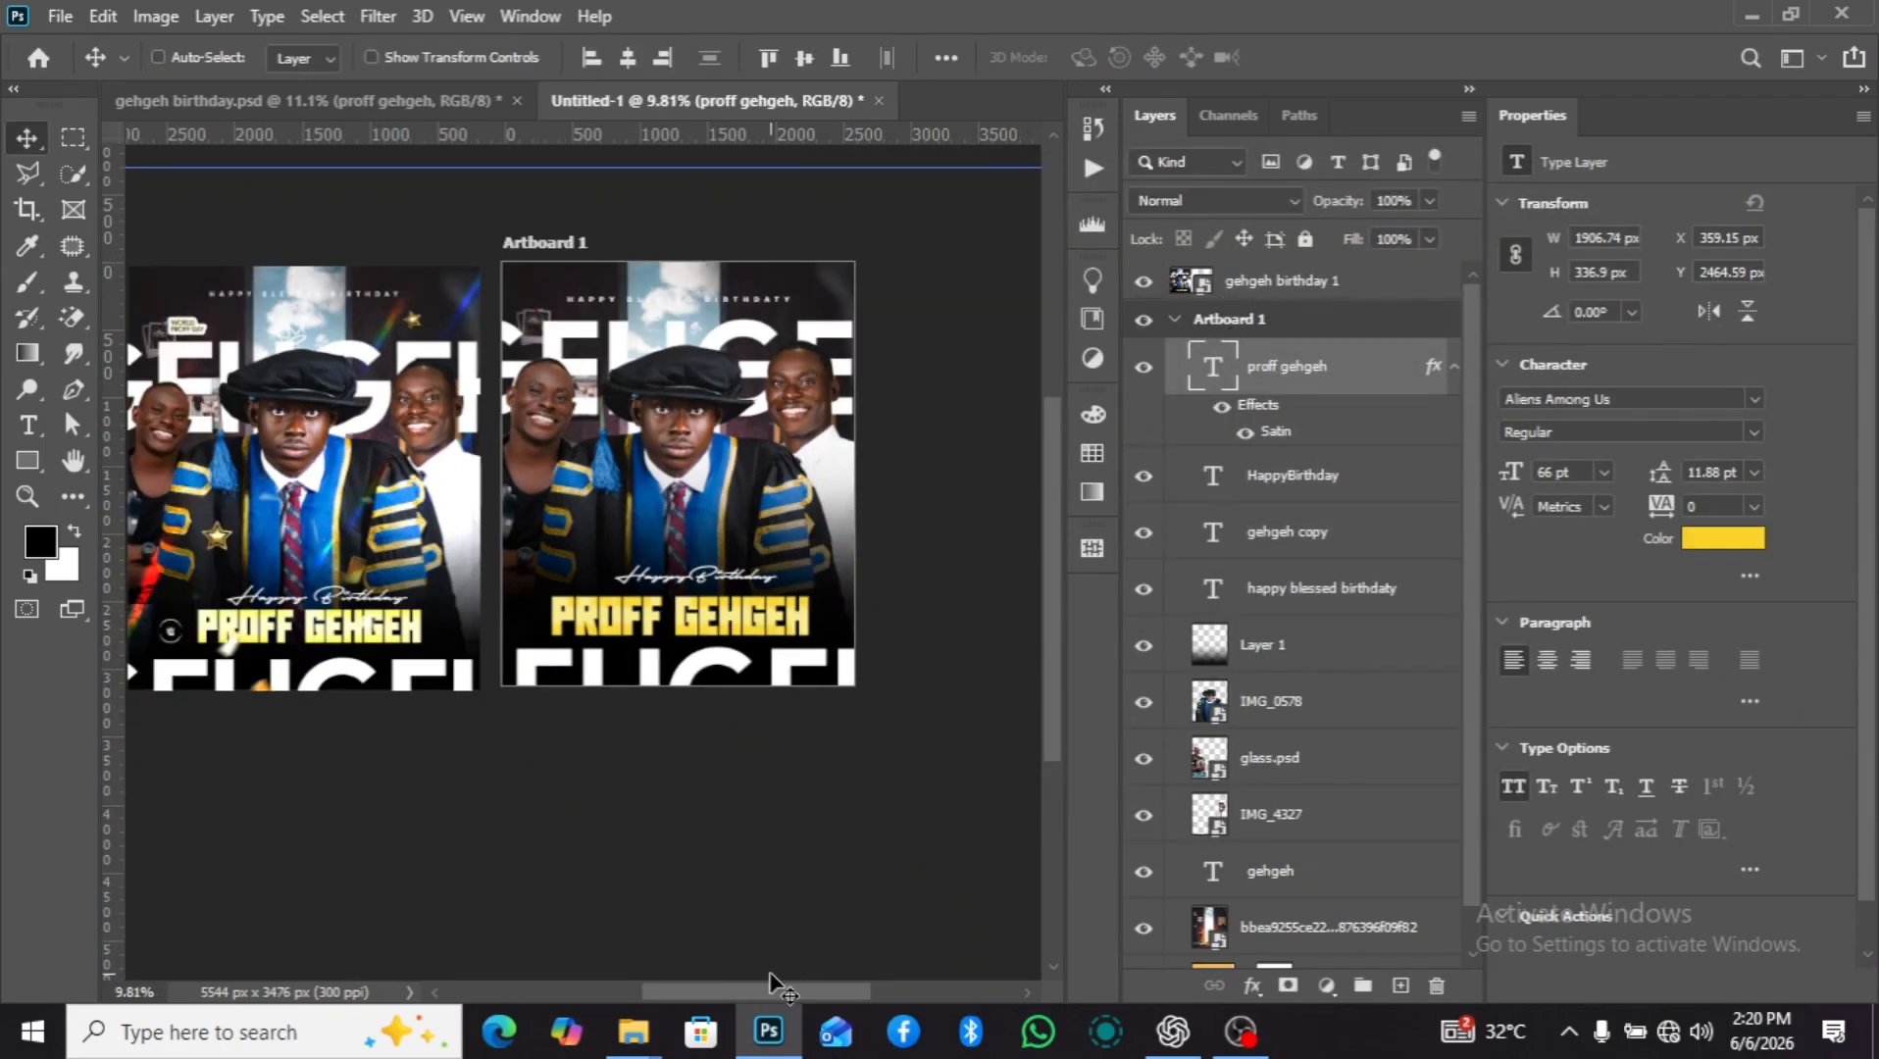
mouse_move(635, 1032)
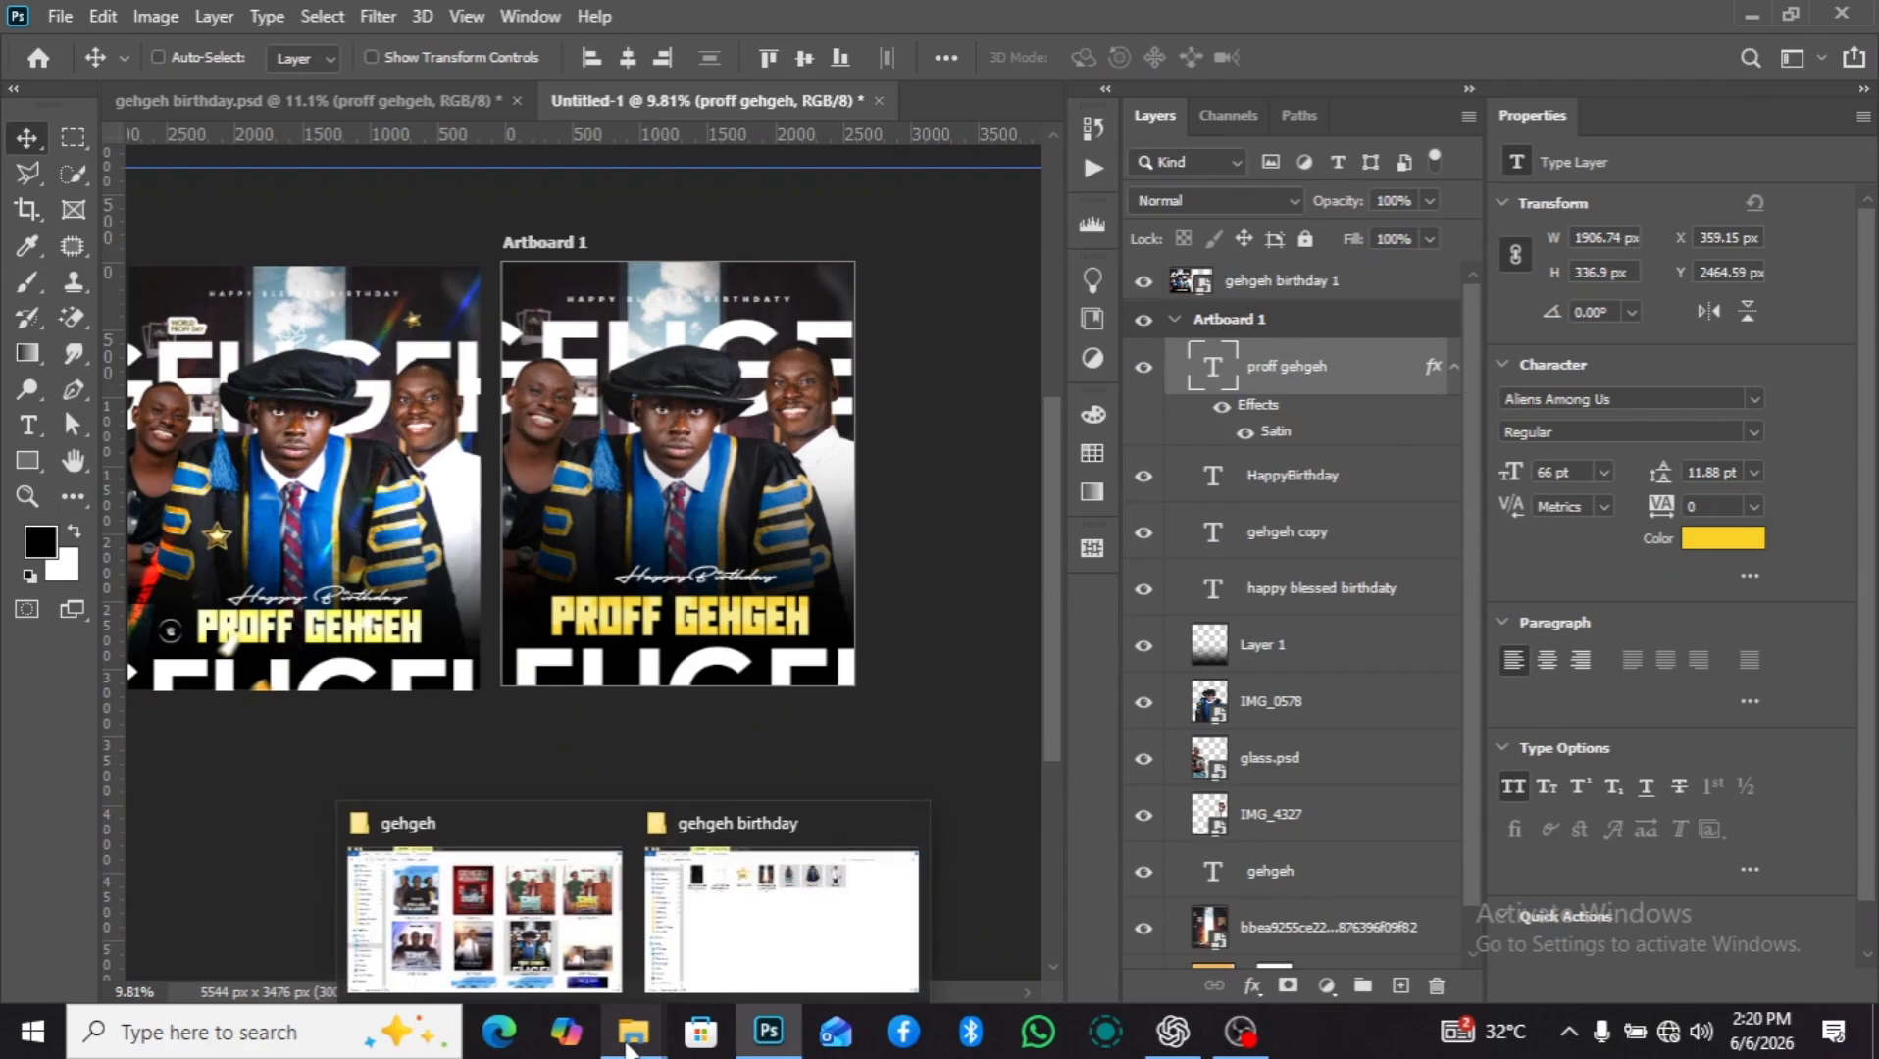
click(673, 926)
drag(673, 196, 543, 549)
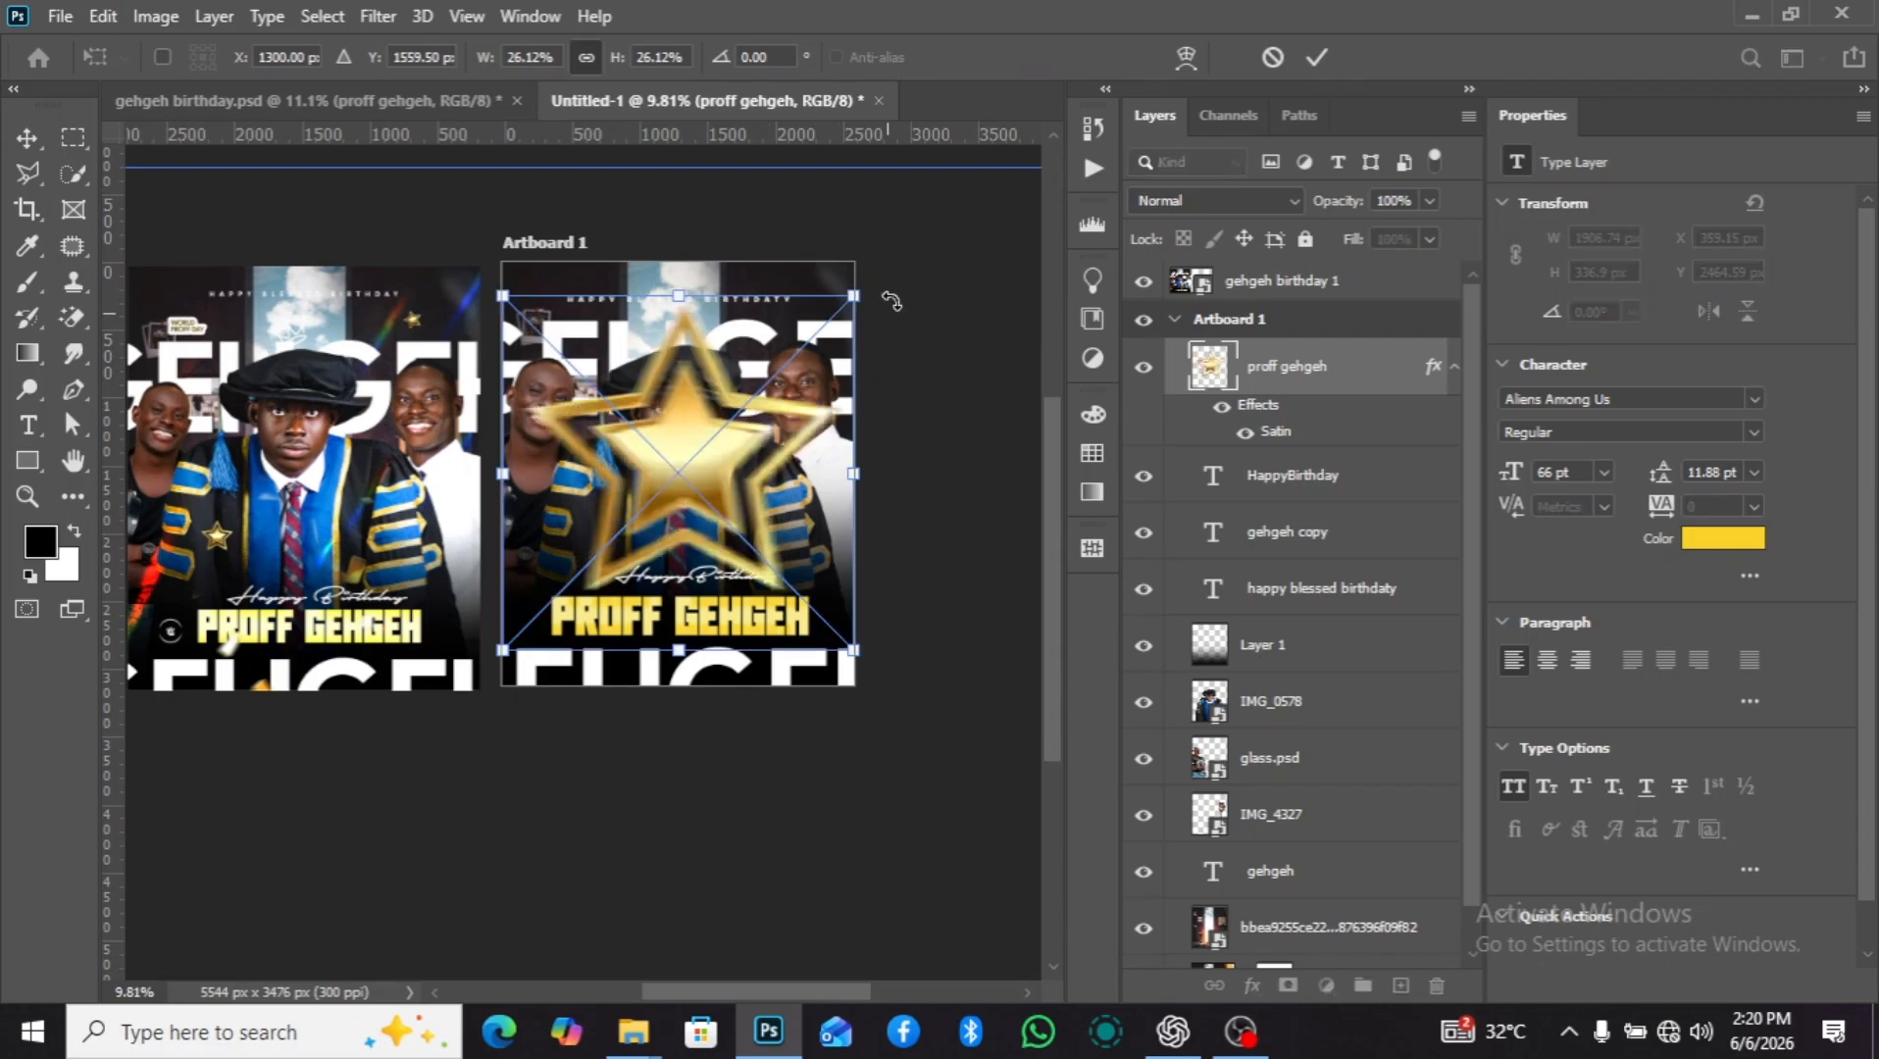
drag(856, 295, 560, 508)
scroll(523, 601, up, 3)
scroll(524, 628, up, 3)
key(Return)
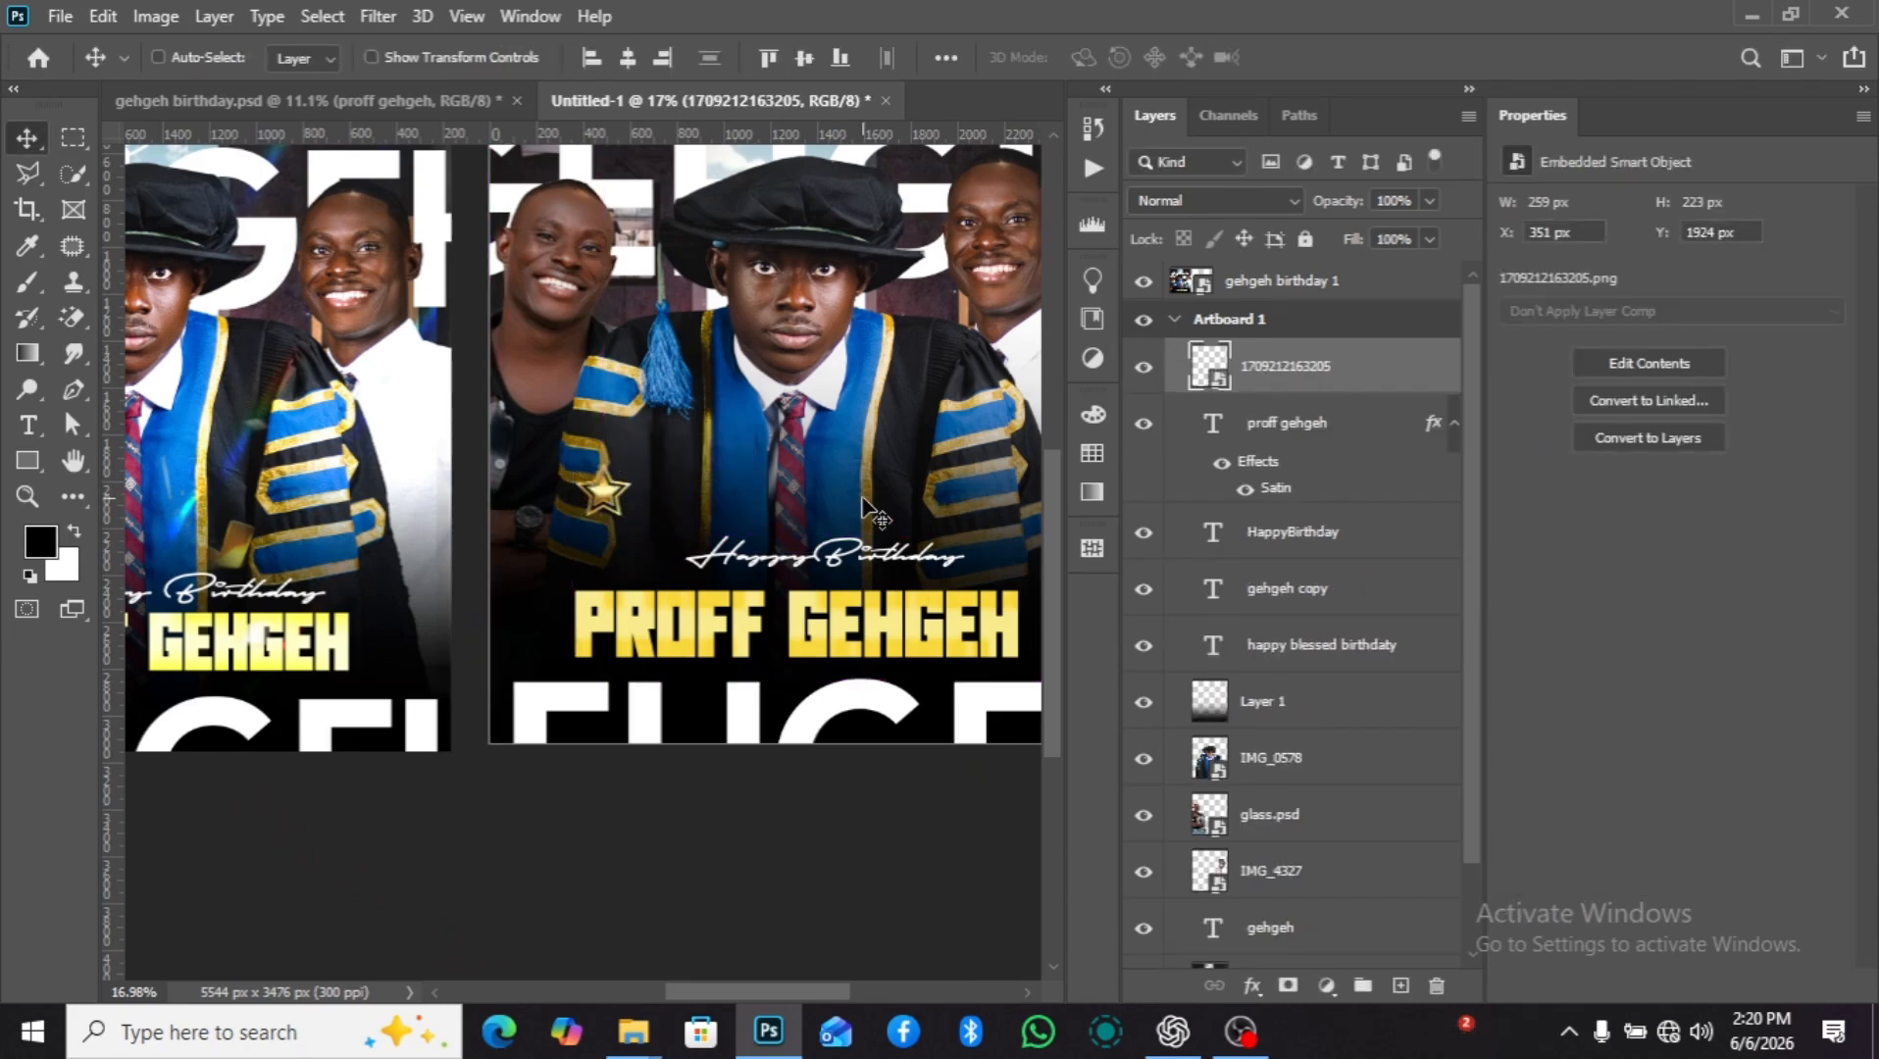
Raise the gold star's saturation to +31 and move the star to about X 319 px, Y 1970 px.
key(ctrl+u)
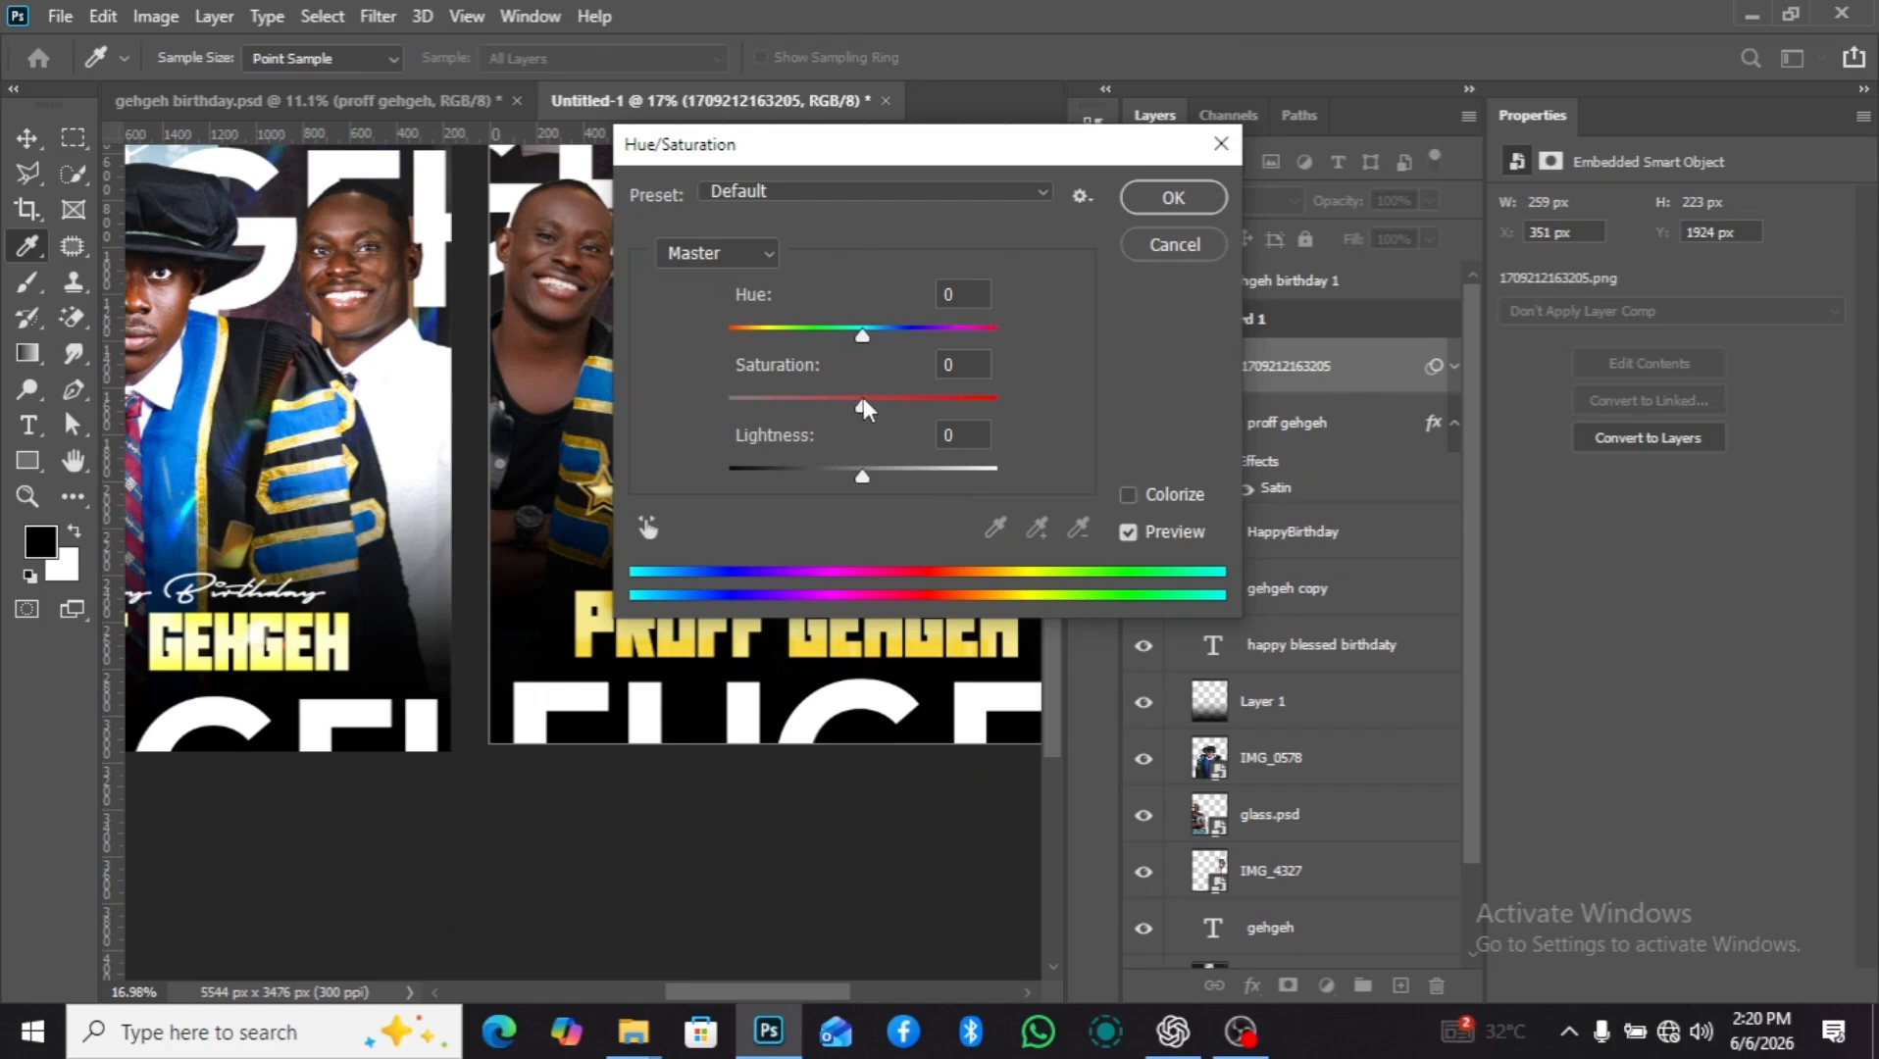
drag(863, 400, 903, 401)
drag(983, 156, 1098, 181)
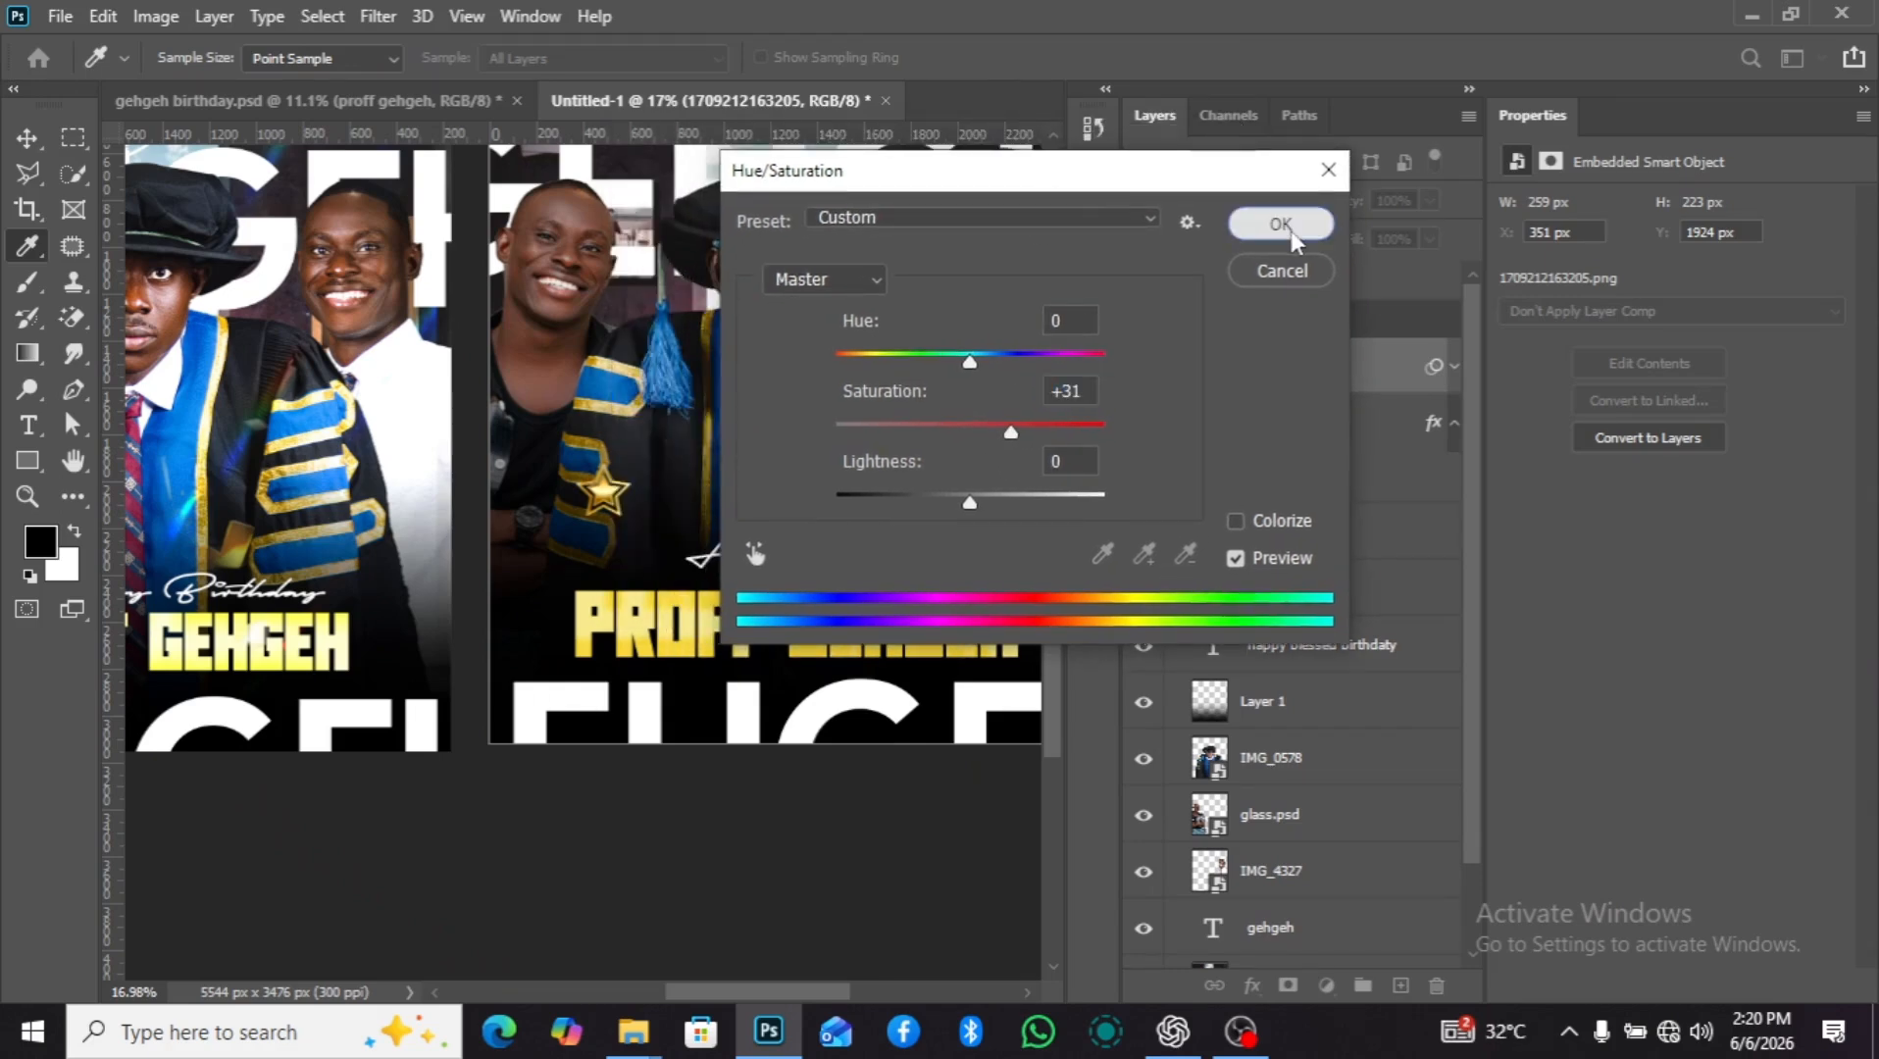
click(1279, 227)
key(v)
drag(610, 503, 605, 511)
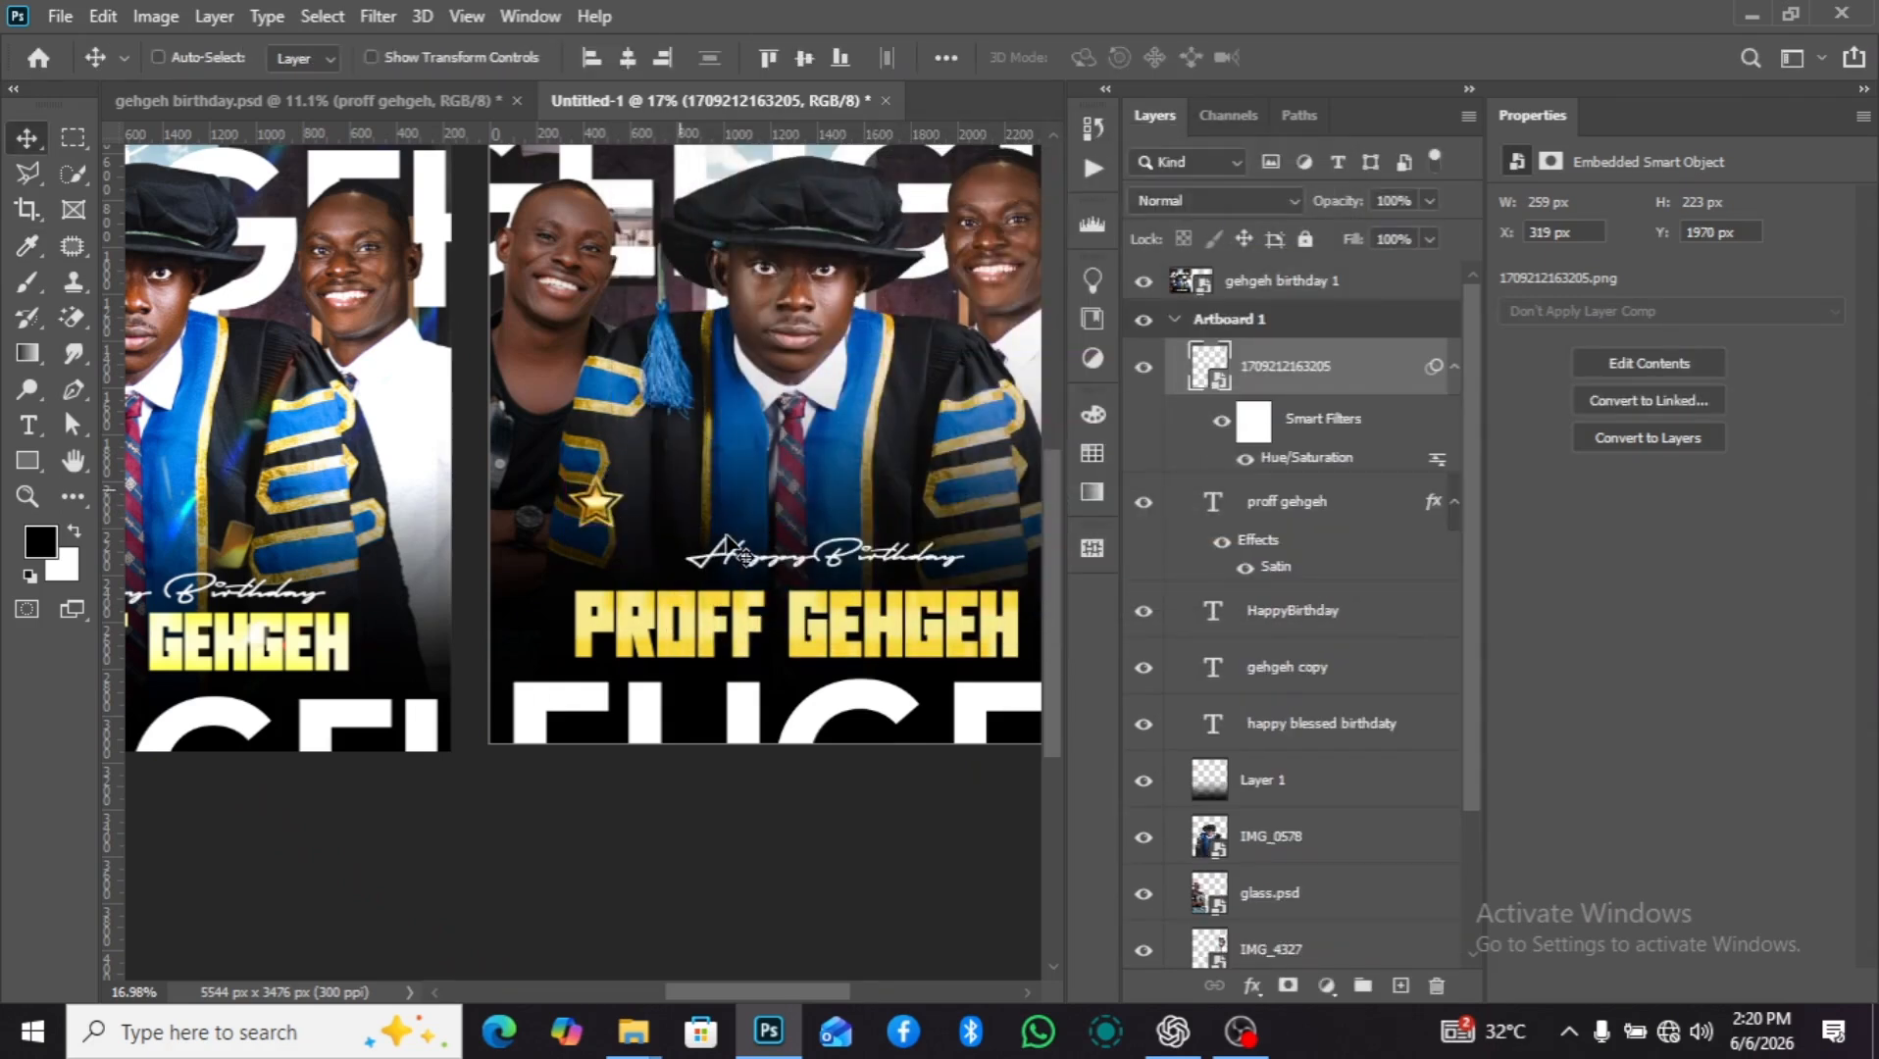
Duplicate the gold star near the artboard's upper-right corner and scale the copy to about 169 x 146 px at X 2259 px, Y 257 px.
scroll(727, 537, down, 3)
drag(729, 544, 860, 342)
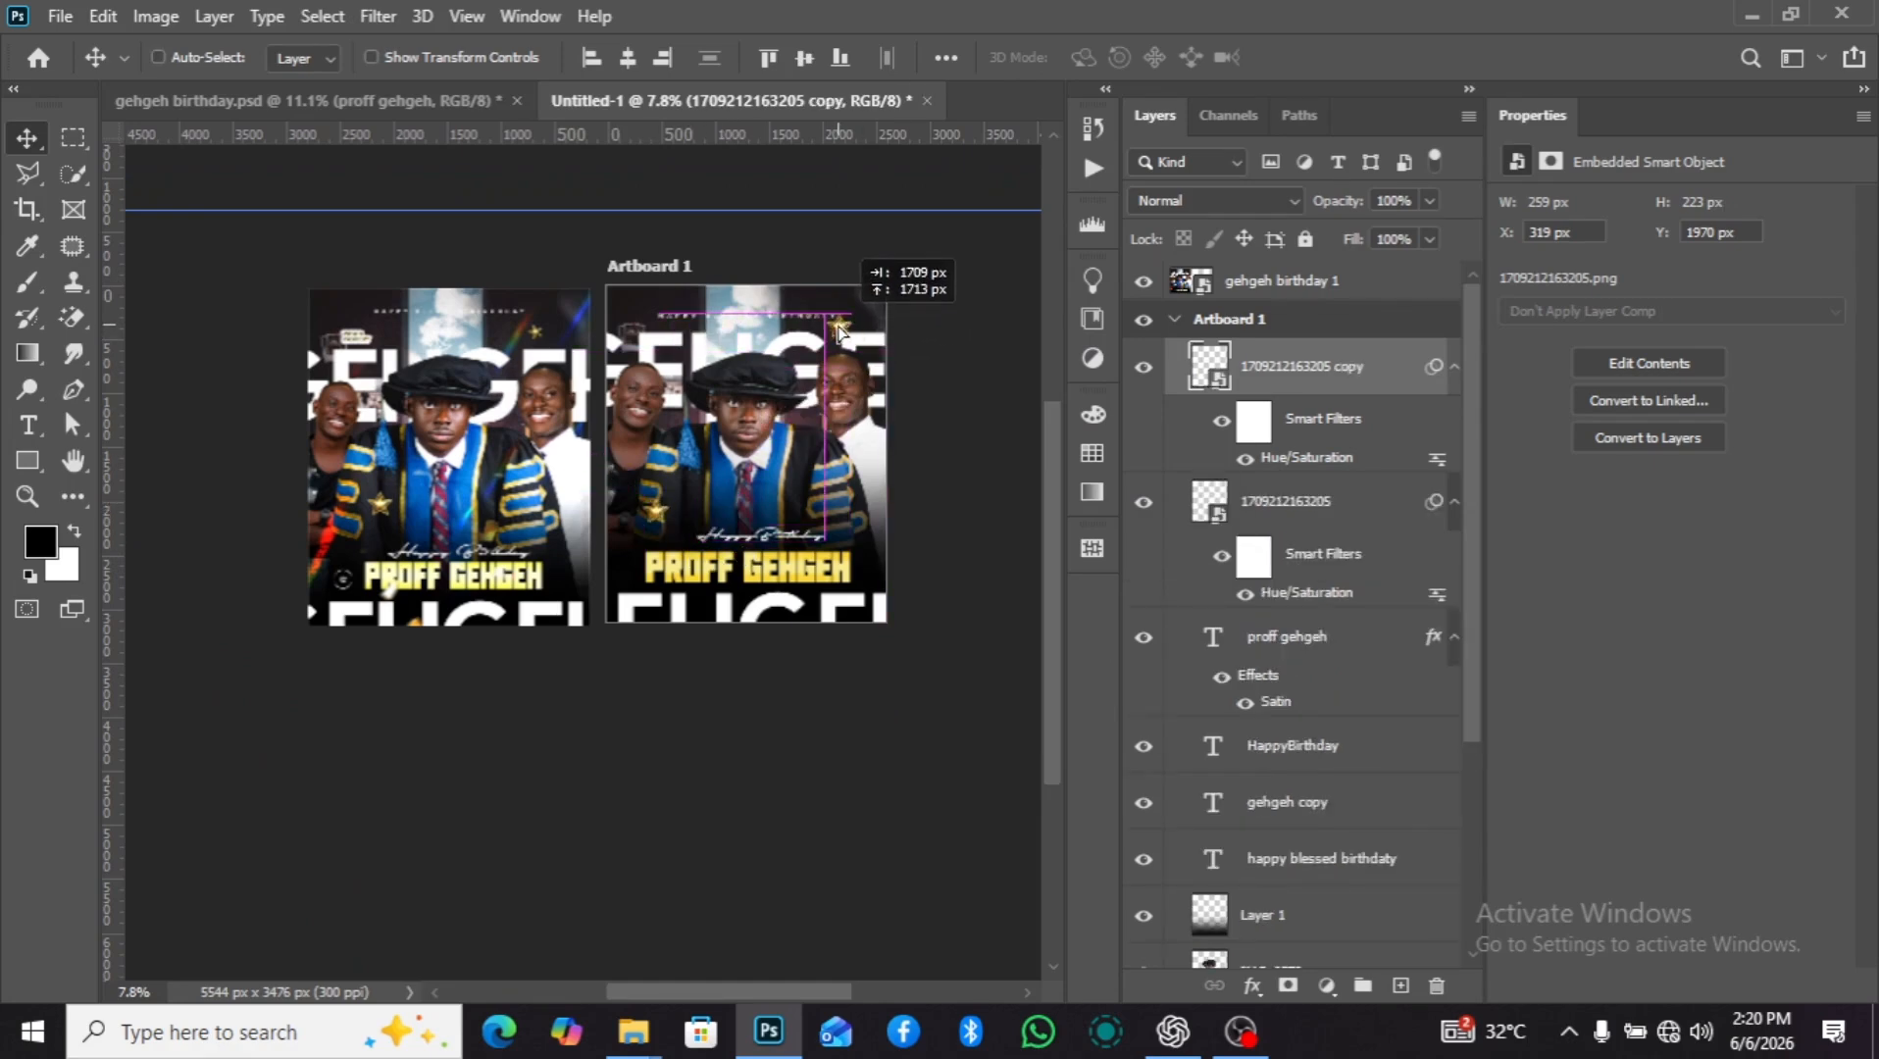
scroll(859, 343, up, 3)
key(ctrl+t)
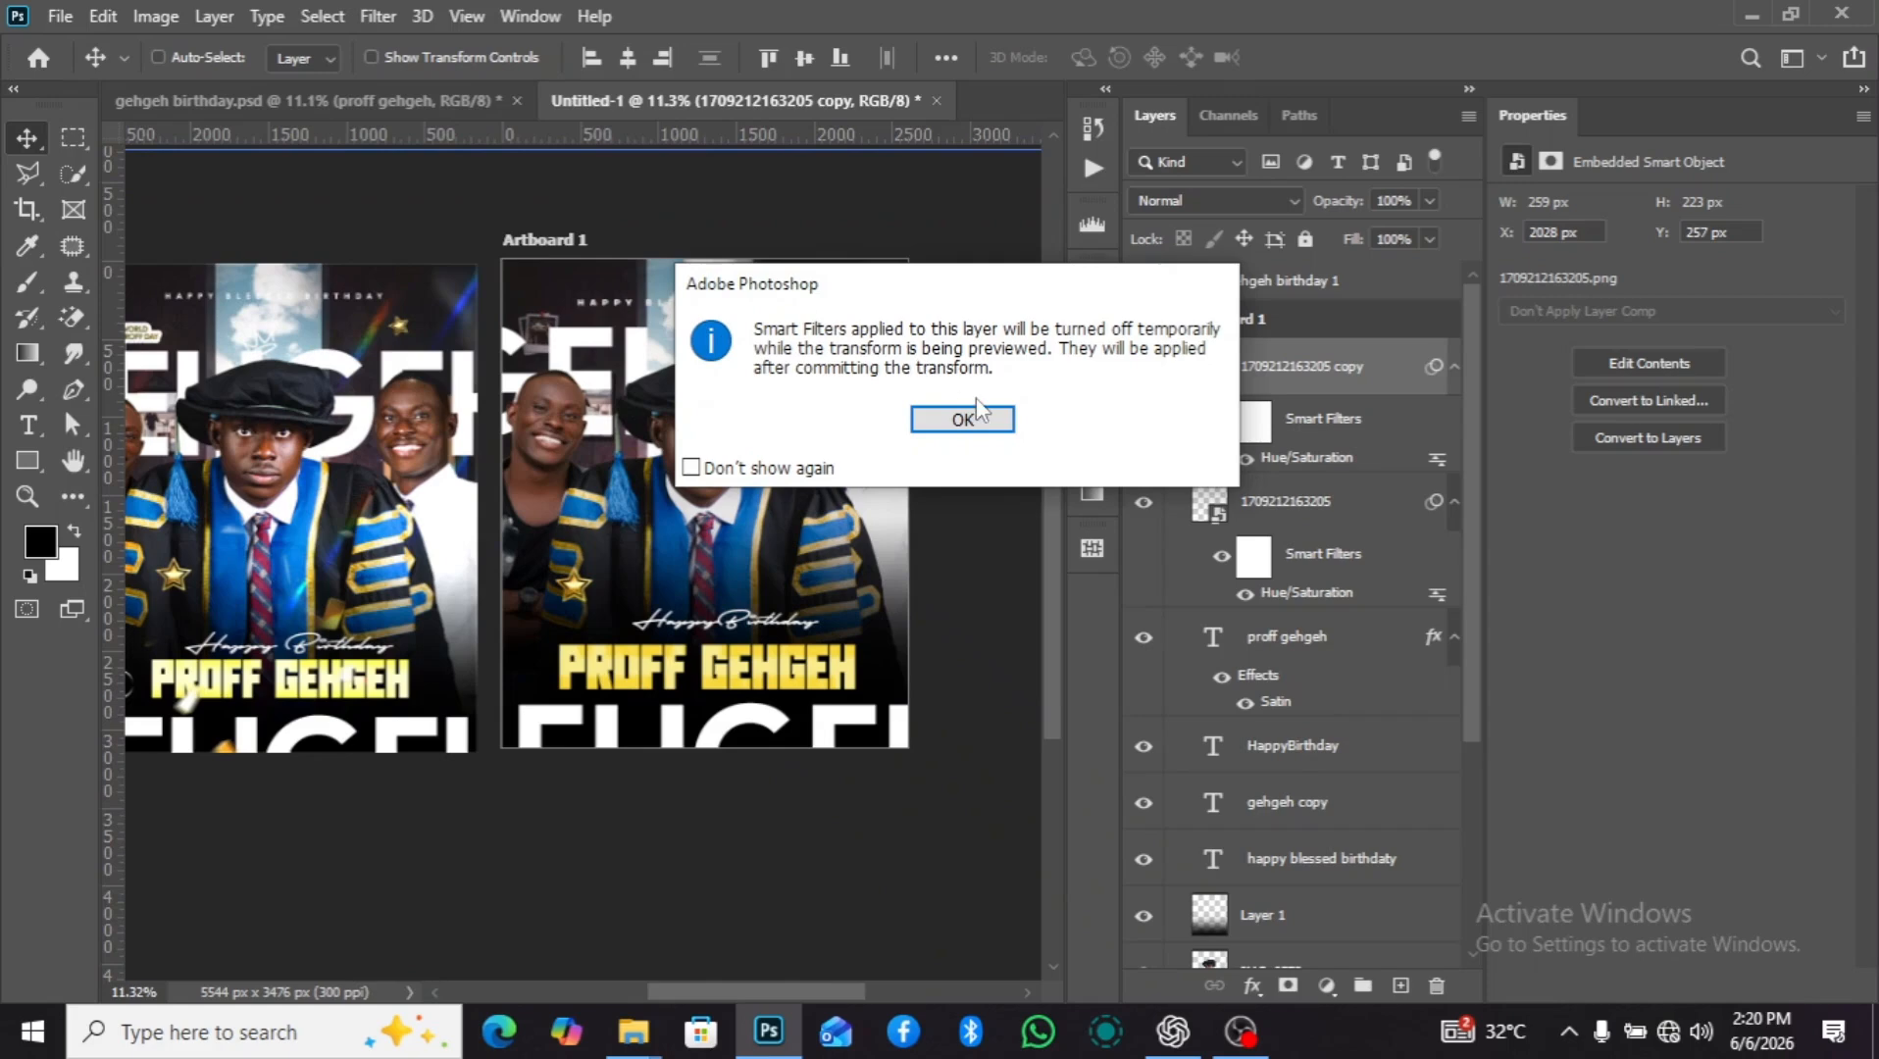
click(970, 418)
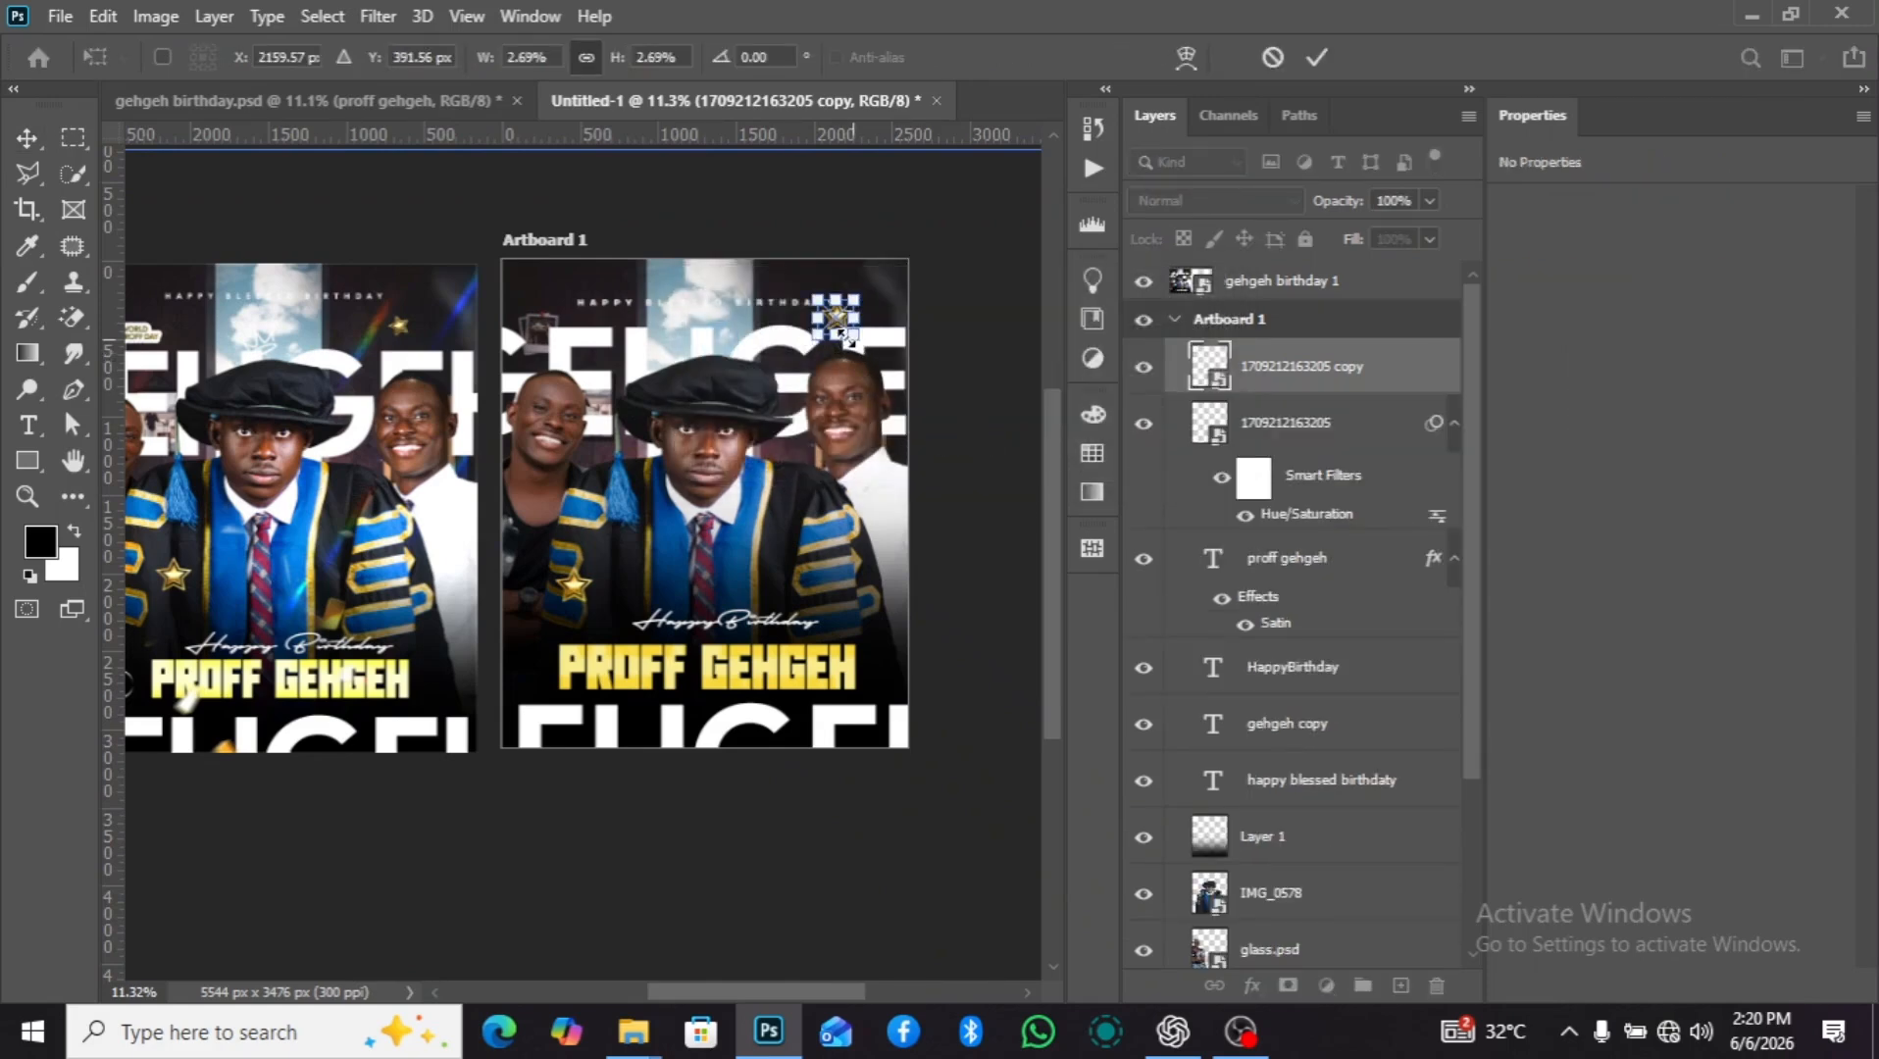
mouse_move(859, 342)
mouse_down()
mouse_move(844, 325)
mouse_move(867, 316)
mouse_up()
key(Return)
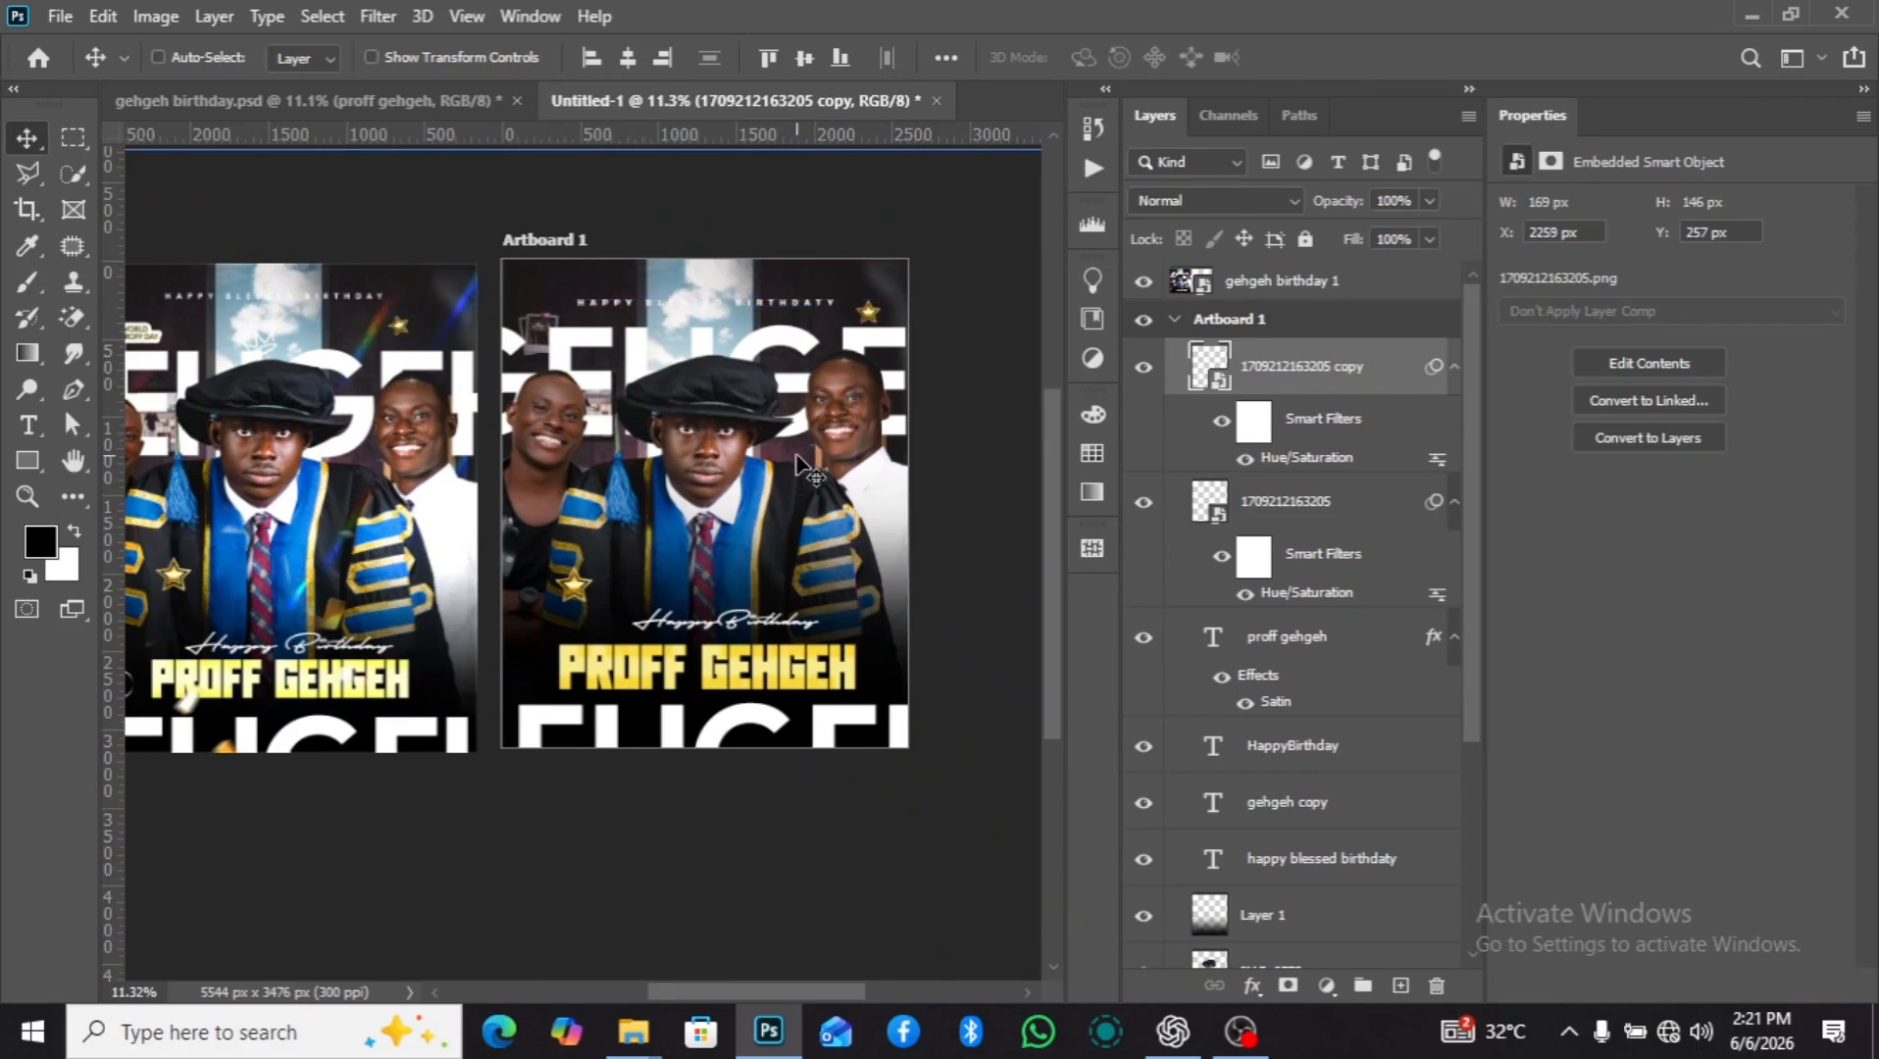
Move the small star copy to about X 1855 px, Y 429 px, onto the large GEHGEH lettering.
scroll(853, 328, down, 3)
scroll(853, 338, up, 2)
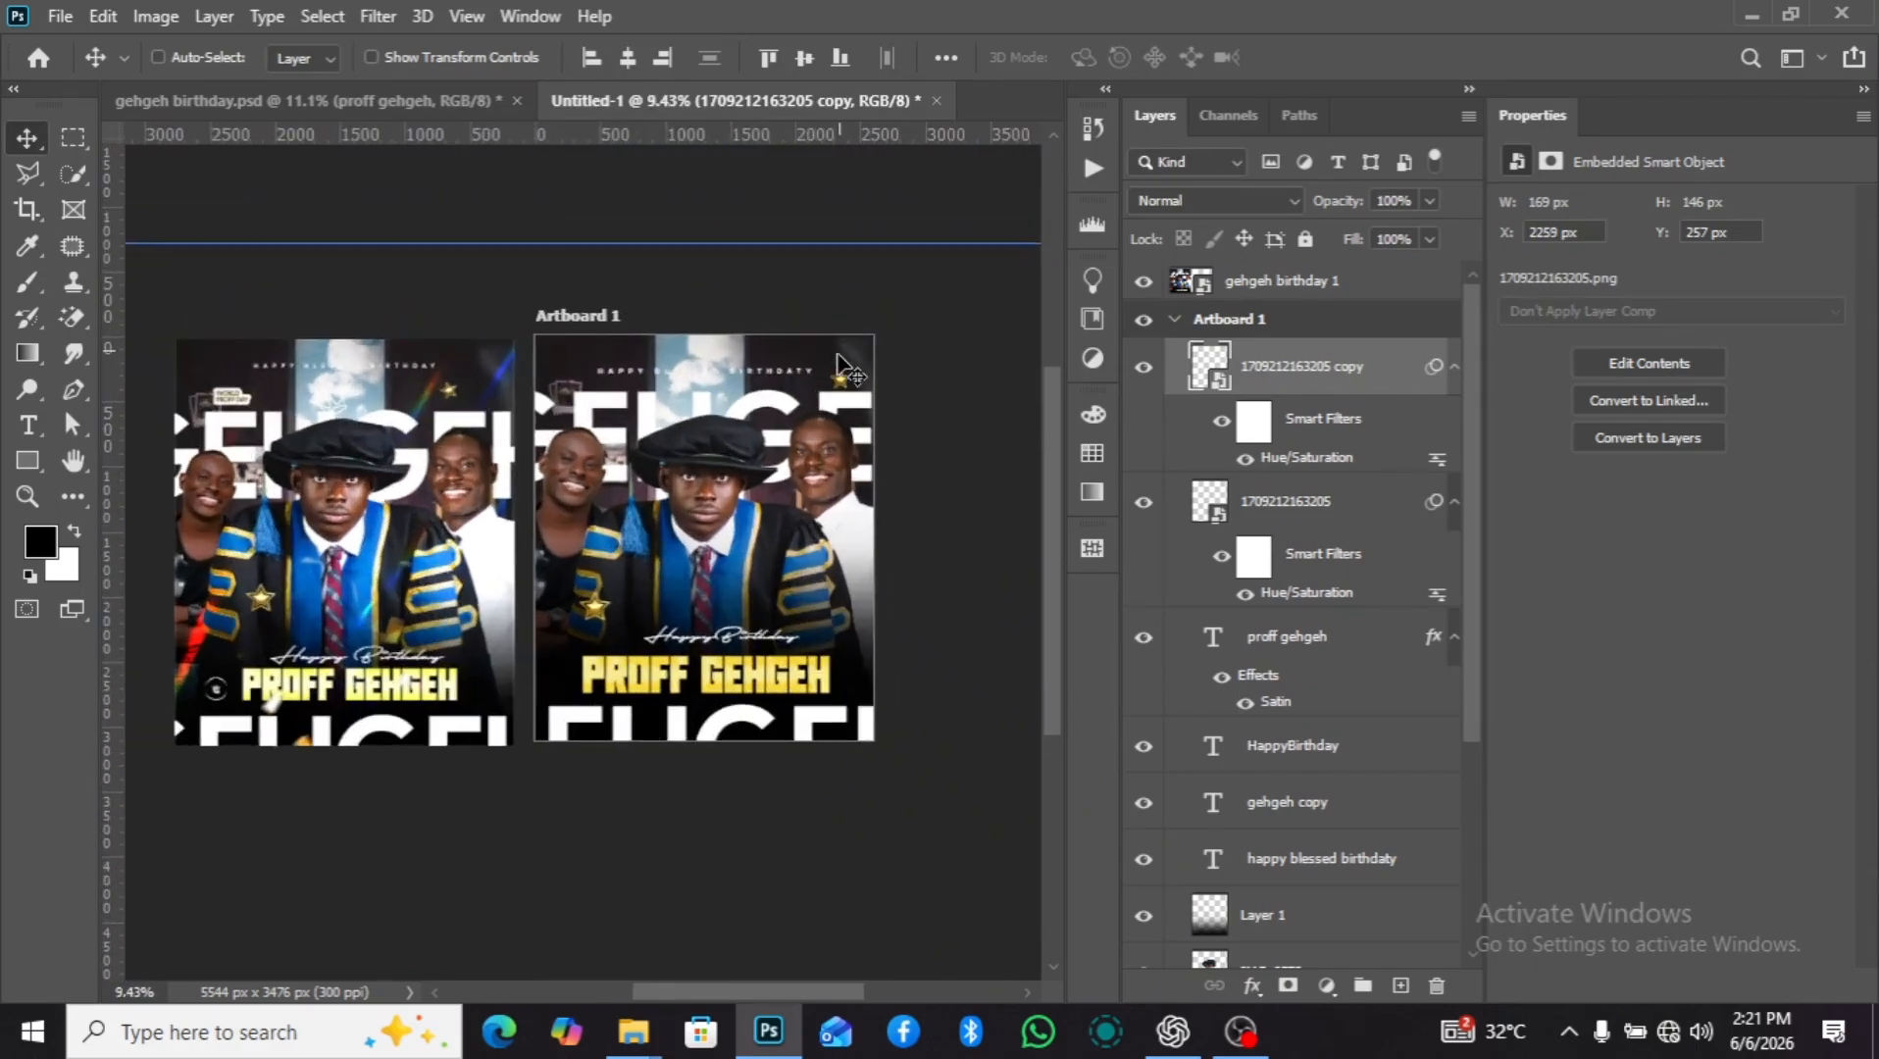
drag(832, 390, 786, 403)
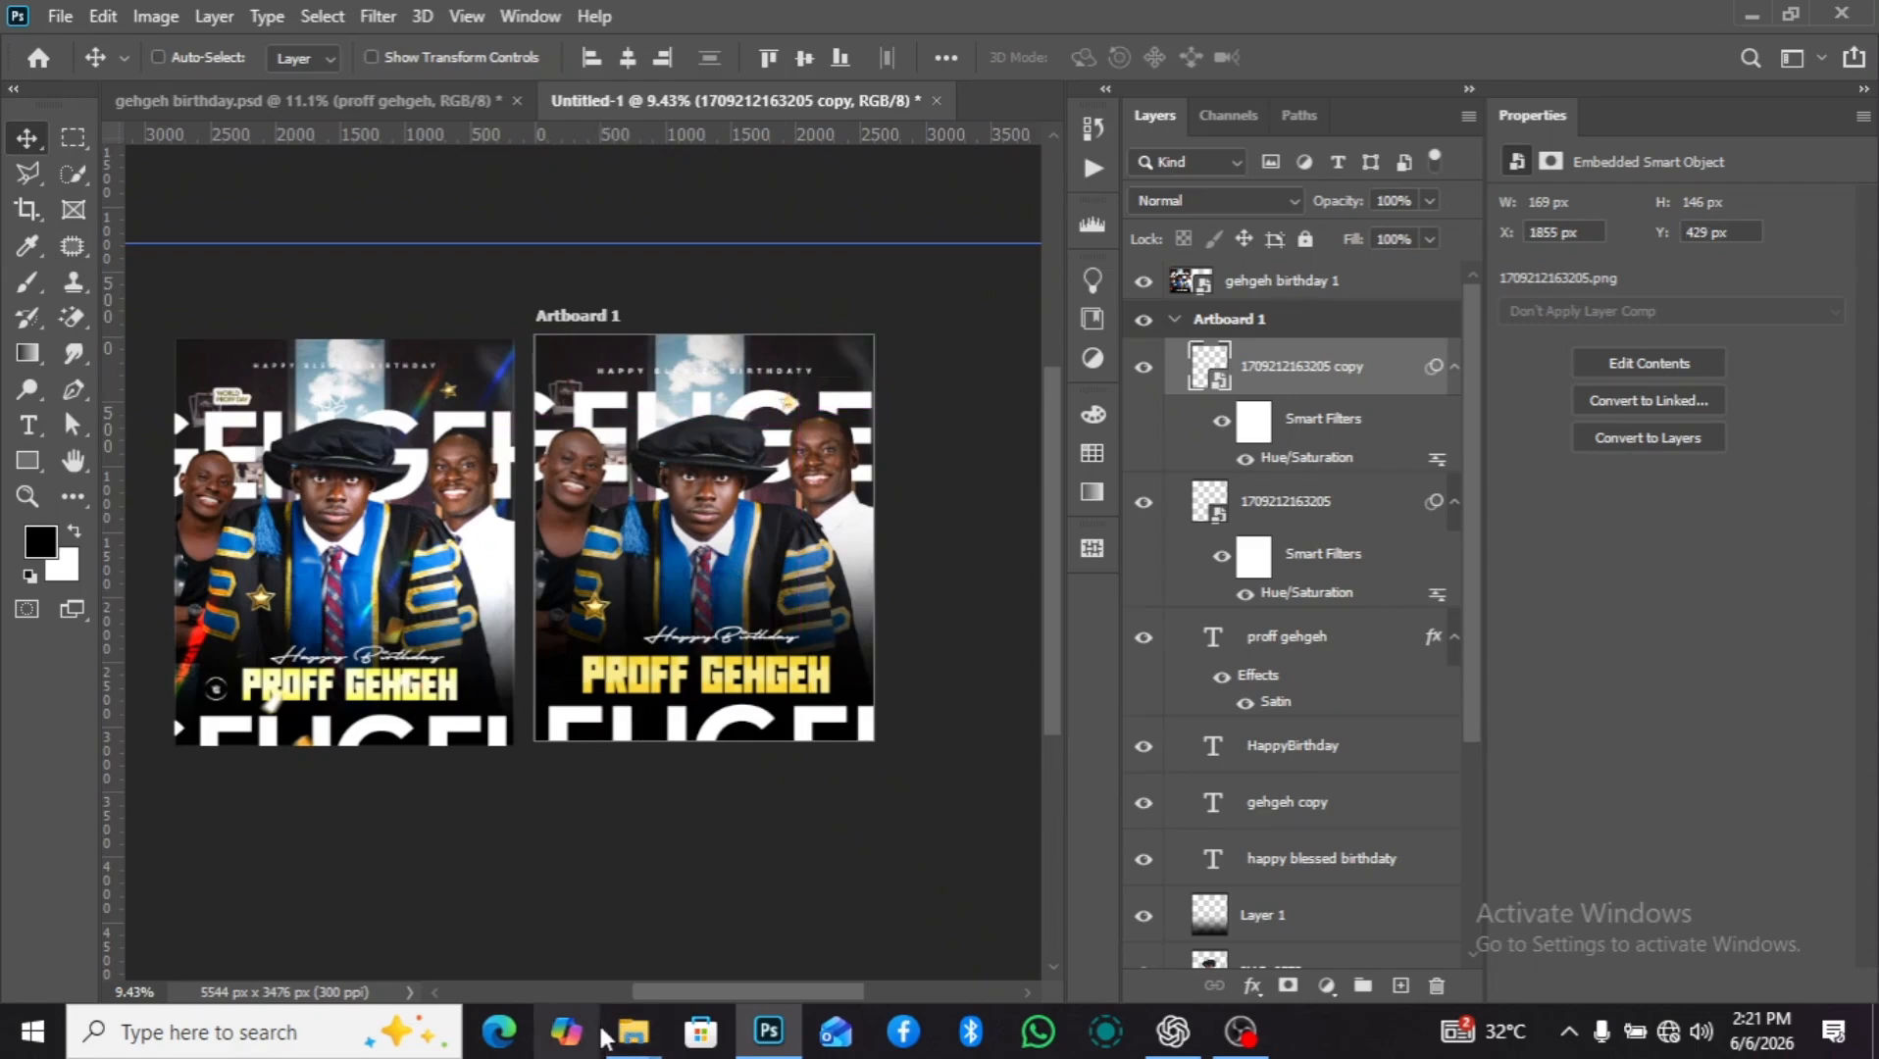
Place the dark light-streak image 3e0328f4500cf0eed282c1d56fb43154 from the gehgeh birthday folder on the artboard, scaled to 2600 x 3900 px.
mouse_move(649, 1028)
click(663, 936)
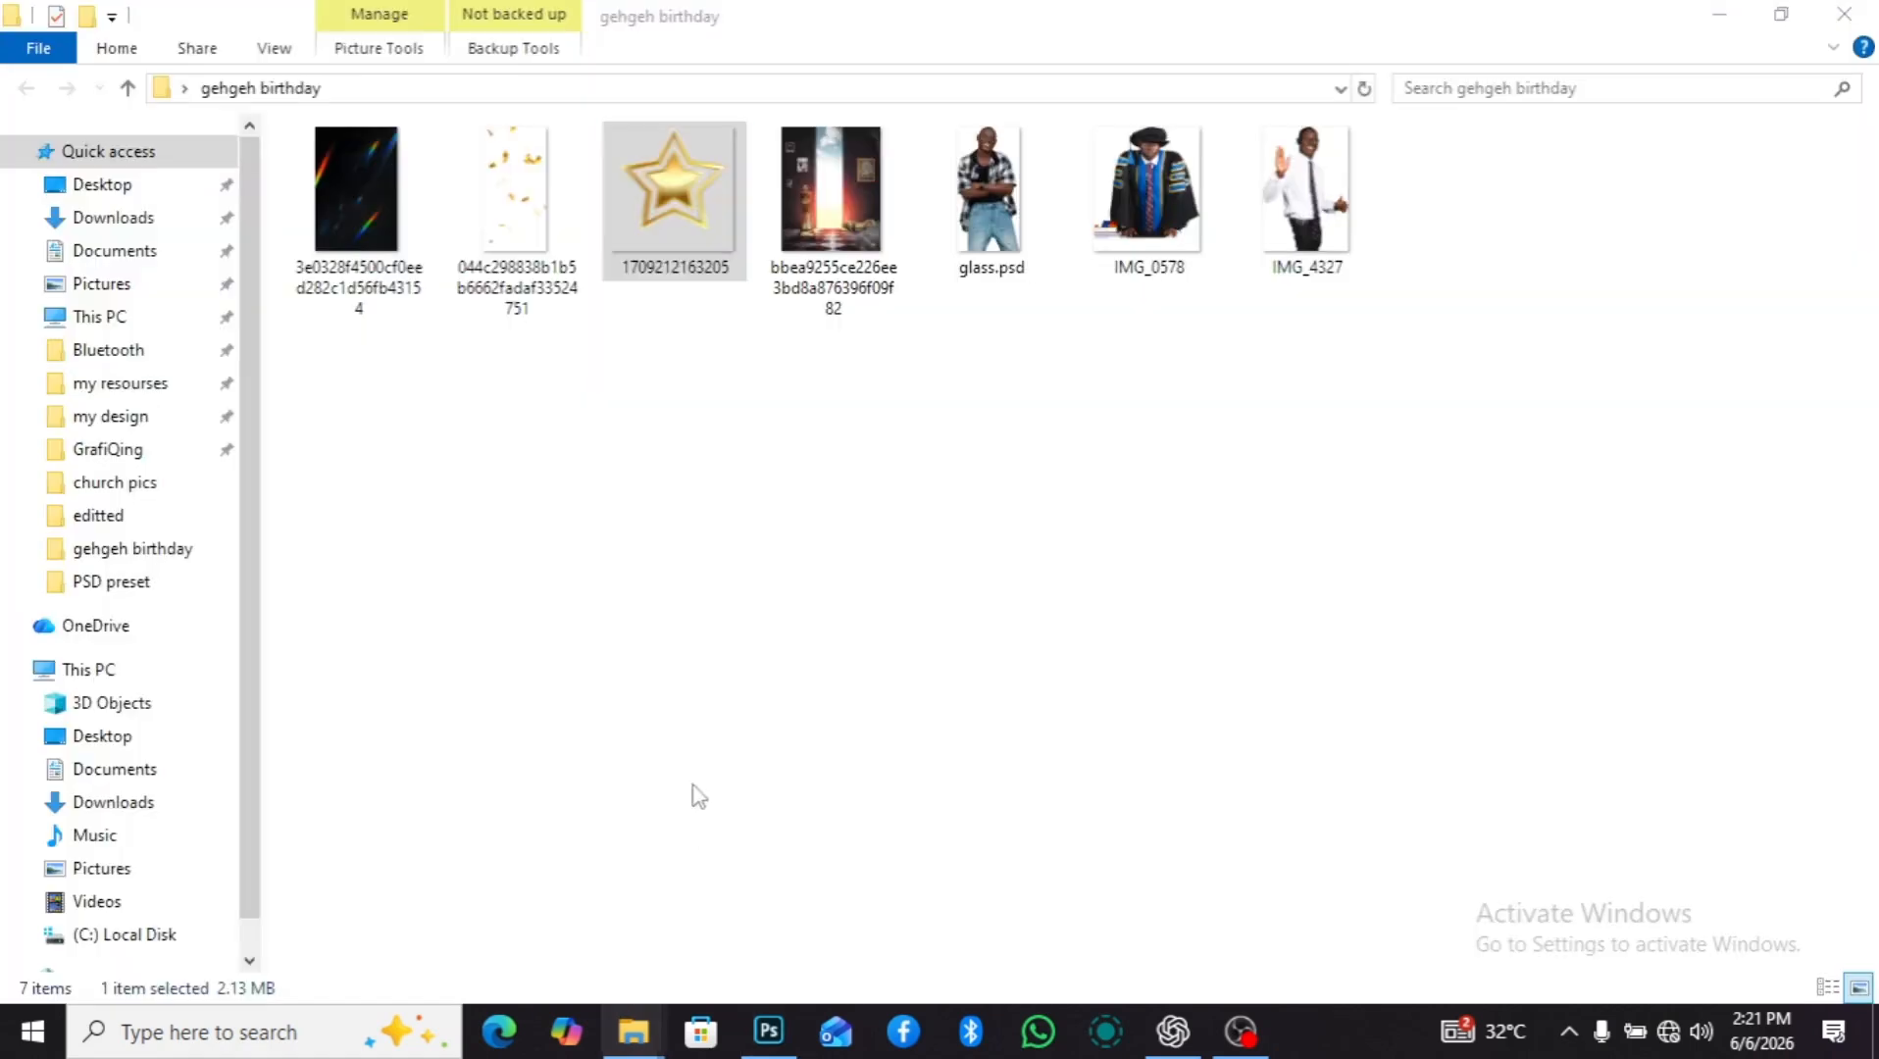
drag(378, 231, 725, 792)
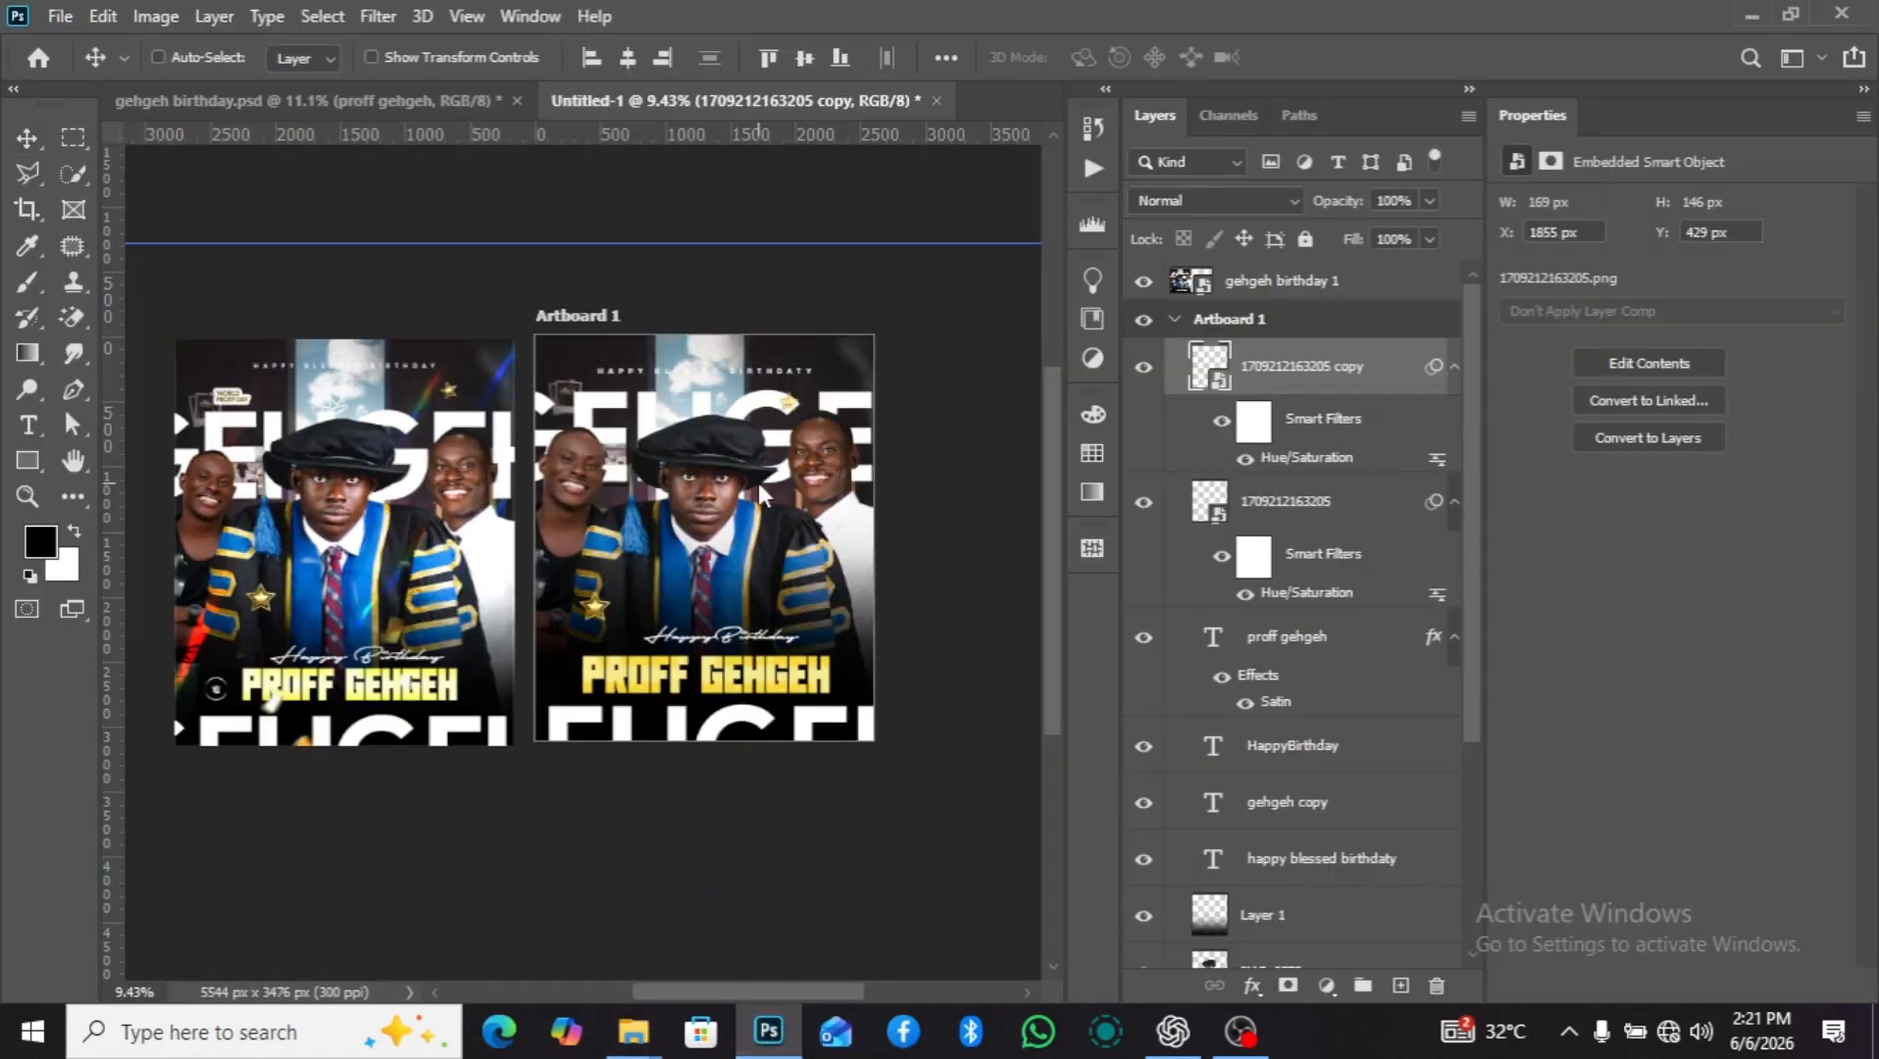
drag(569, 538, 537, 538)
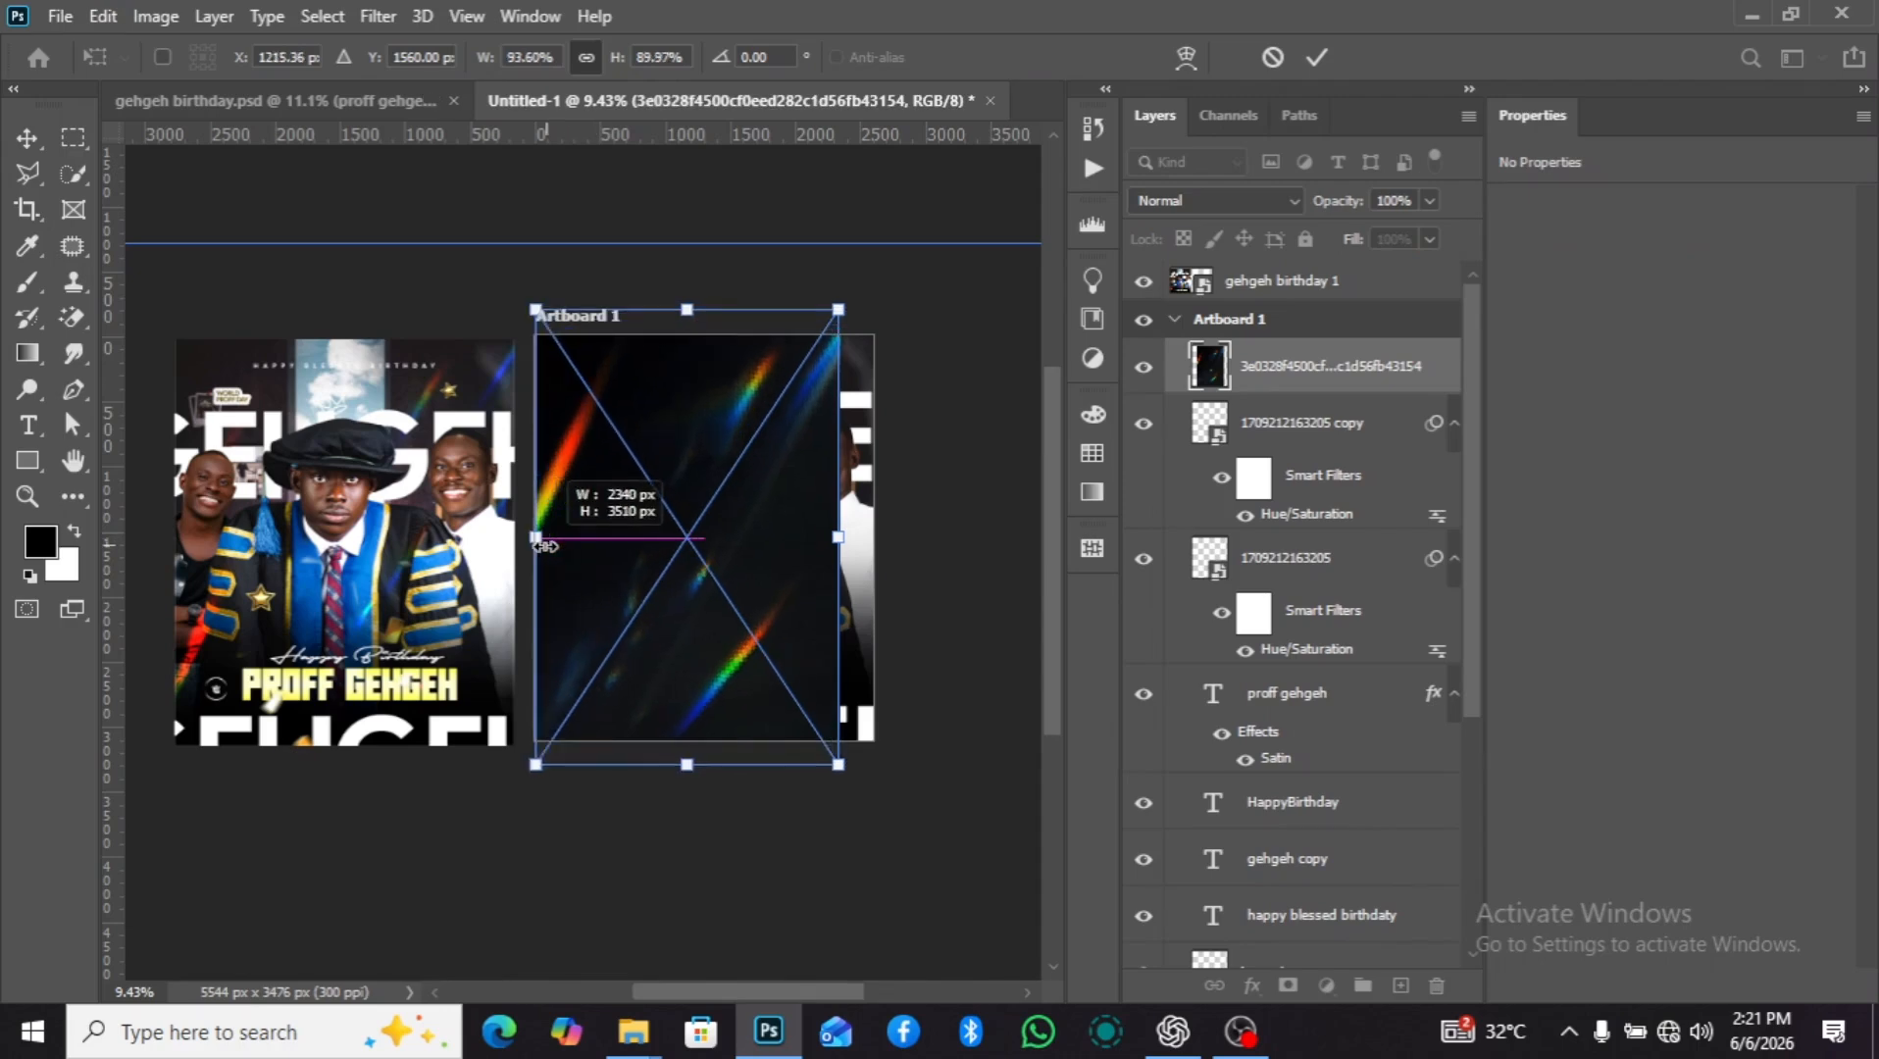
drag(838, 538, 876, 538)
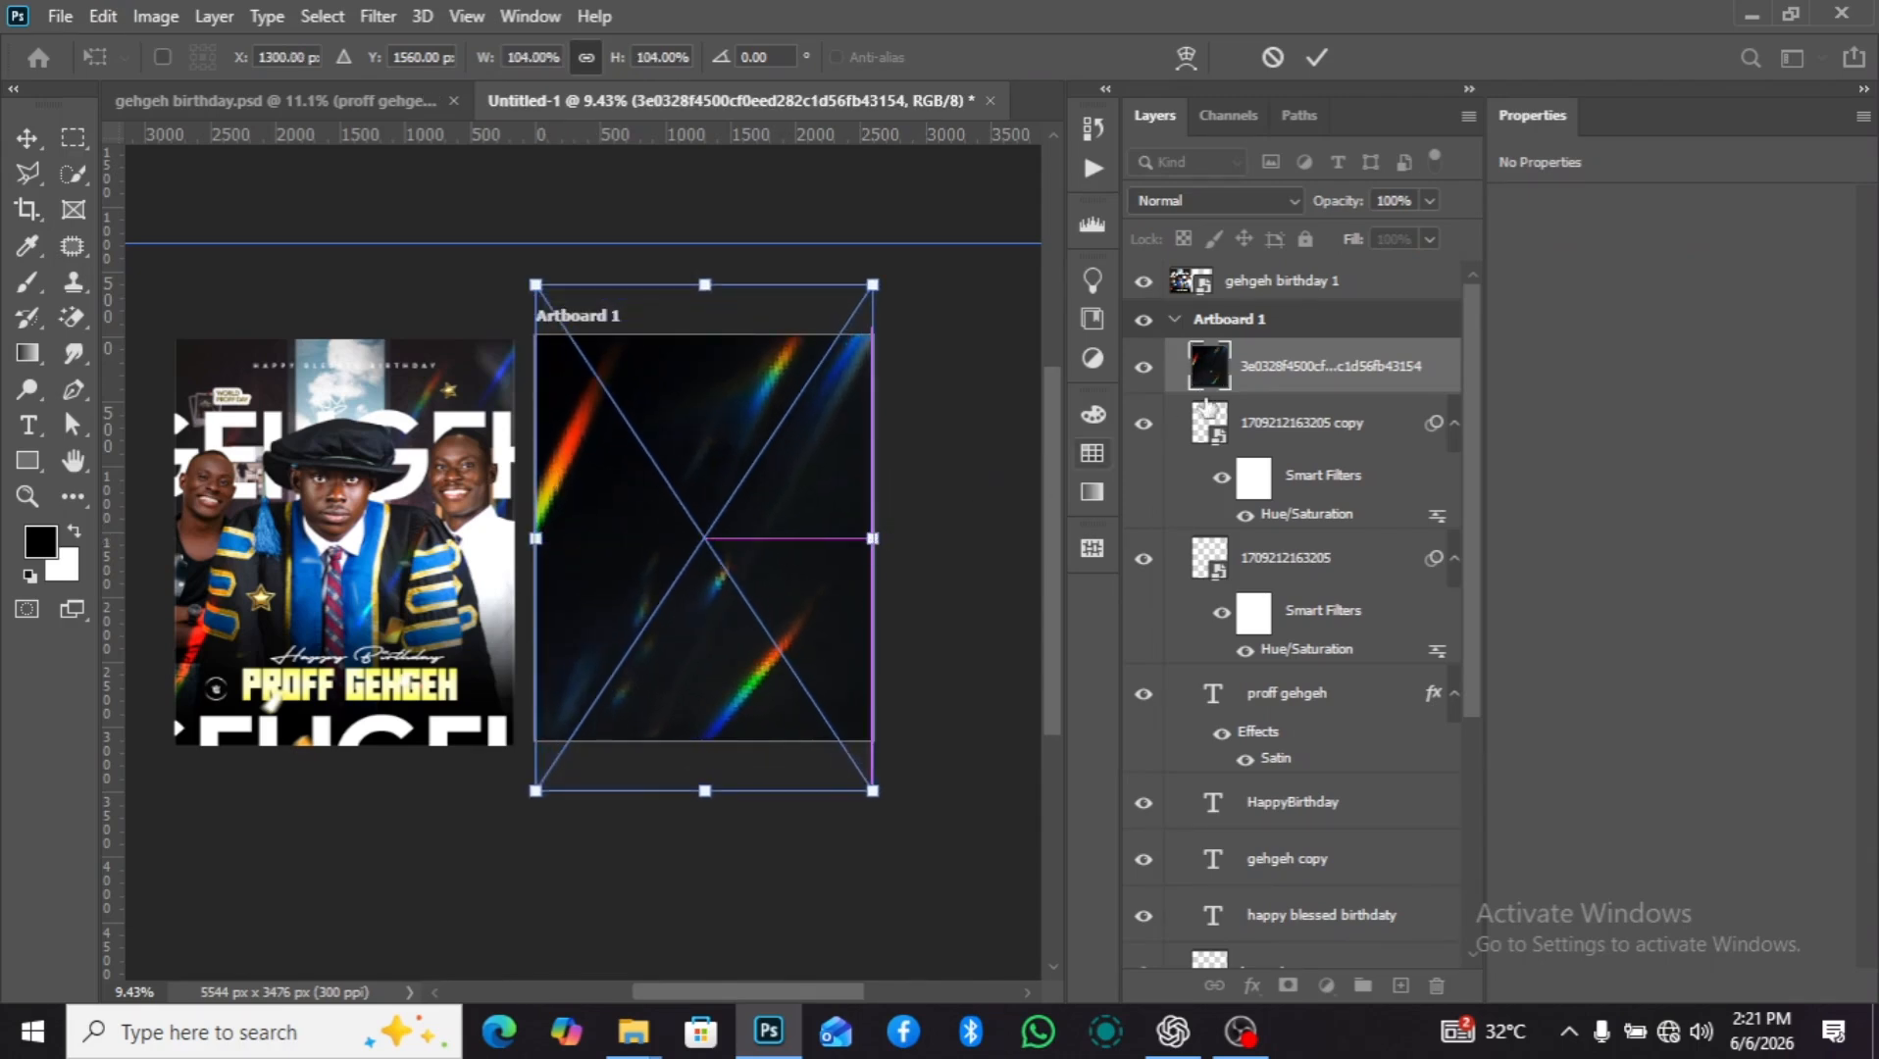
key(Return)
Set the light-streak layer's blend mode to Color Dodge and move the layer to about X -198 px, Y -390 px.
click(1228, 200)
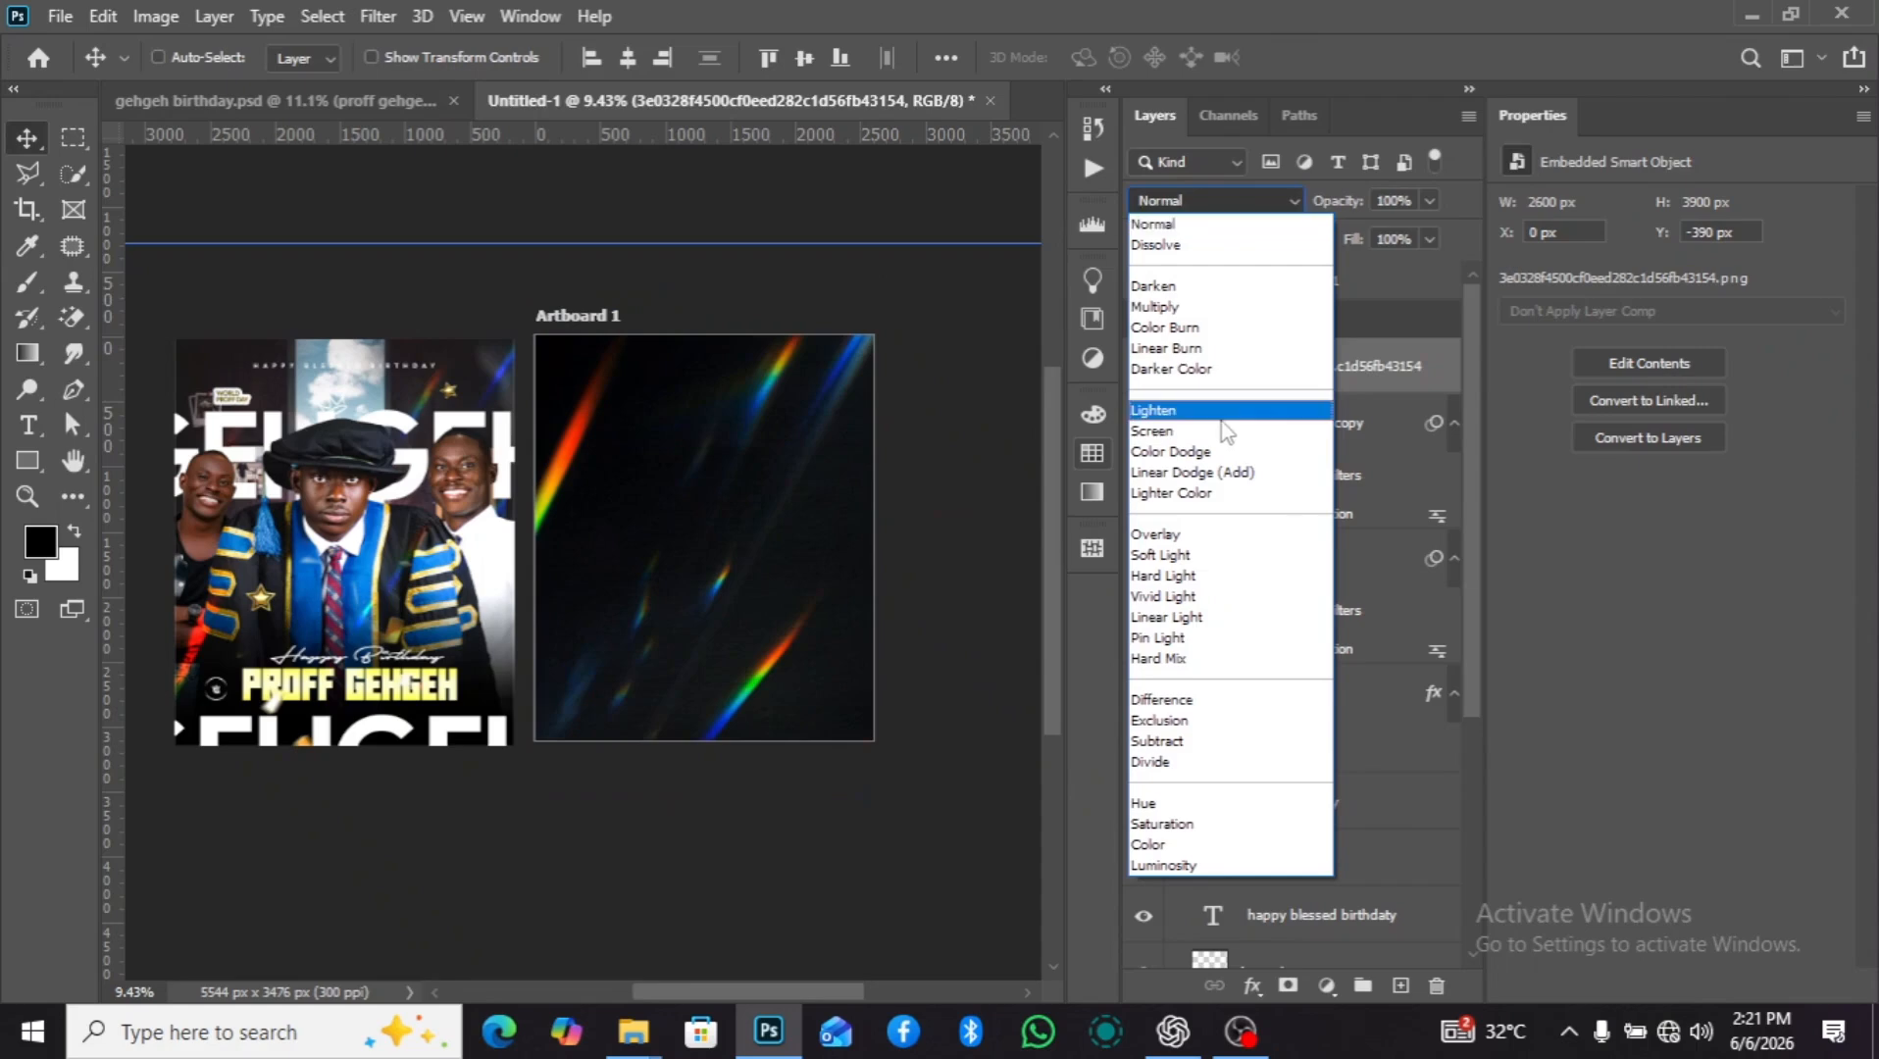
click(1231, 454)
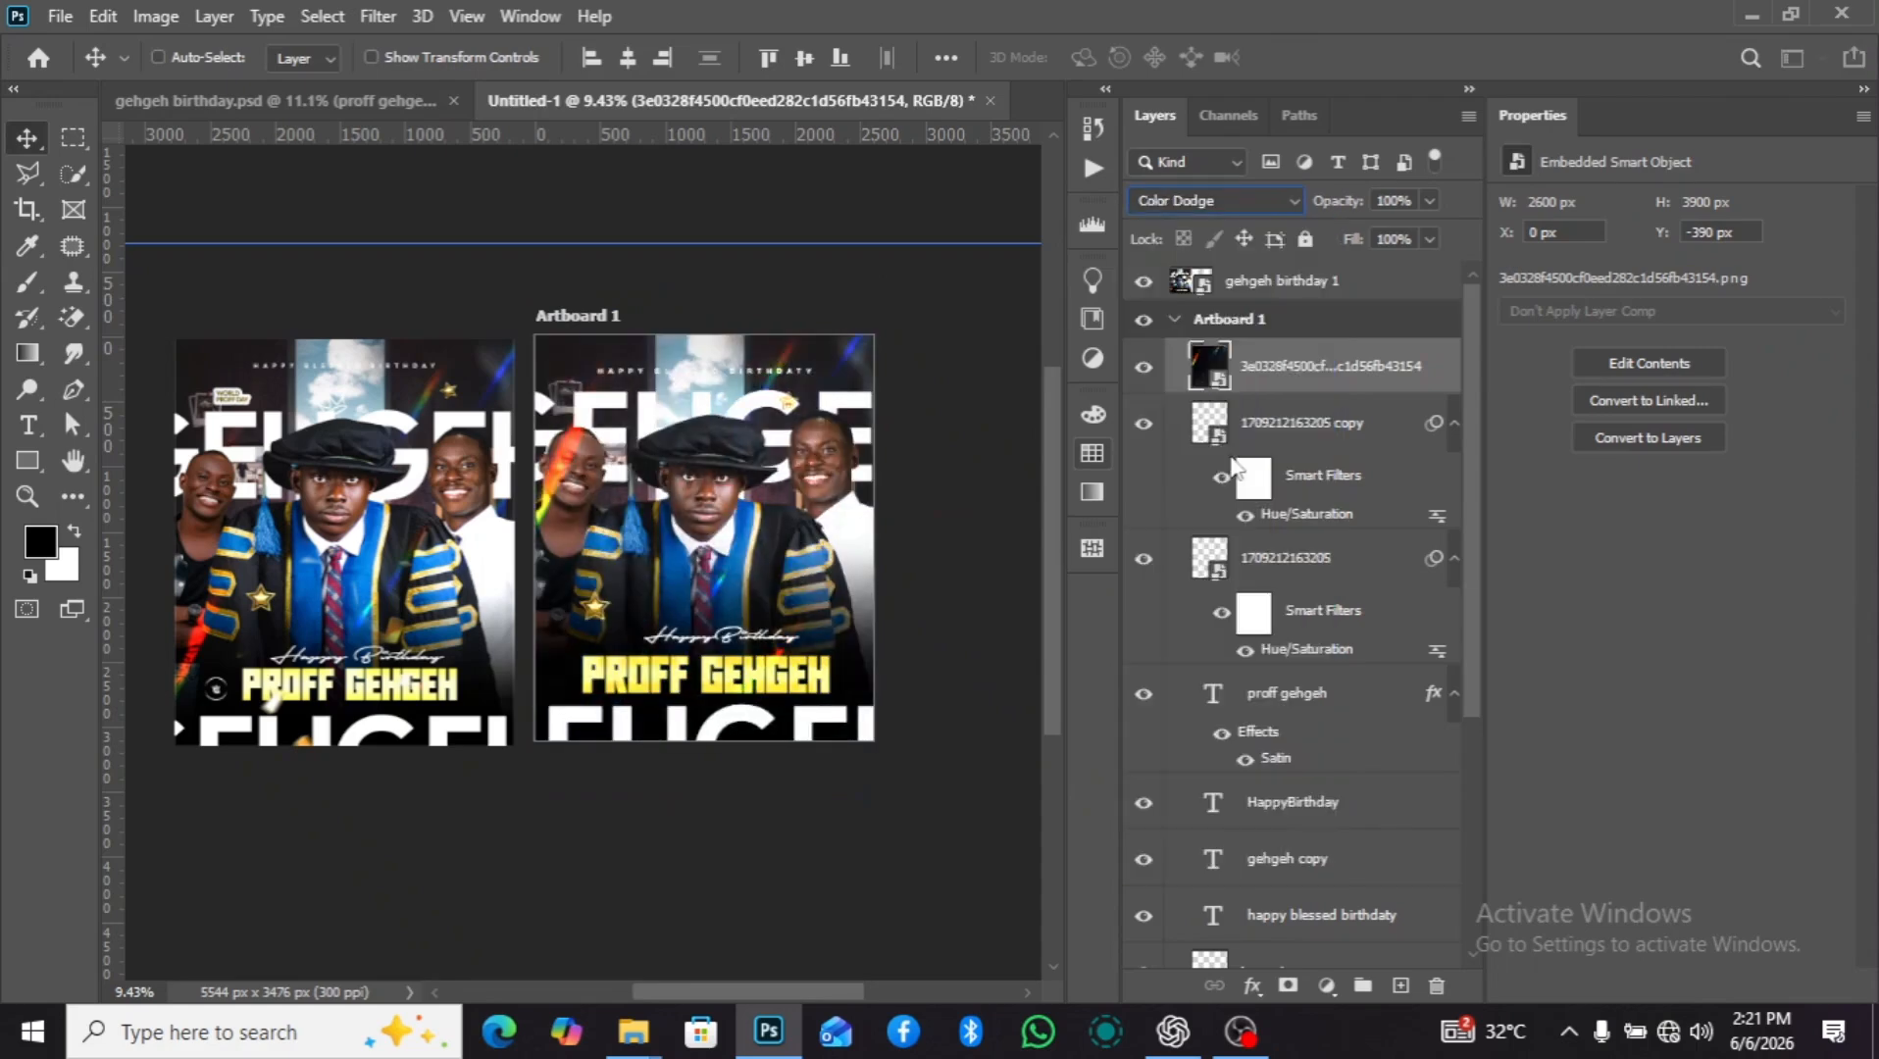
click(1453, 424)
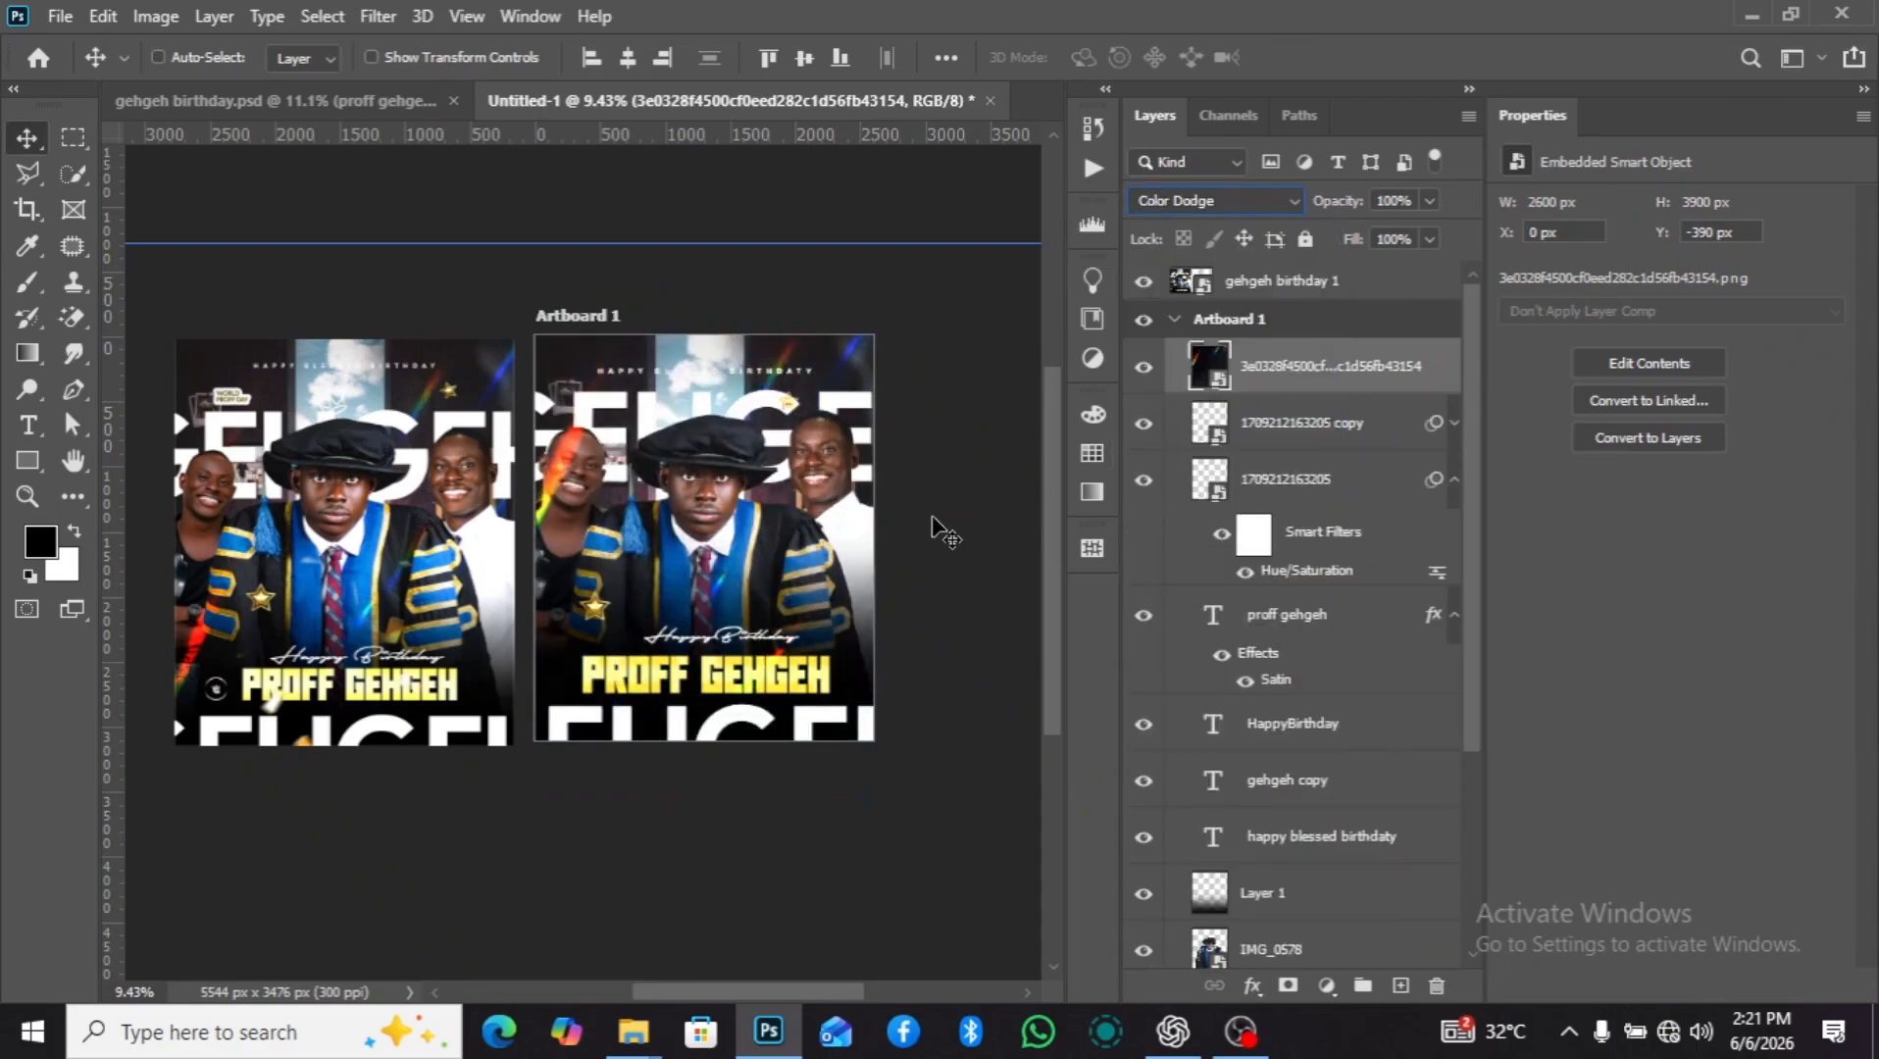
mouse_move(742, 535)
mouse_down()
mouse_move(743, 624)
mouse_move(712, 503)
mouse_up()
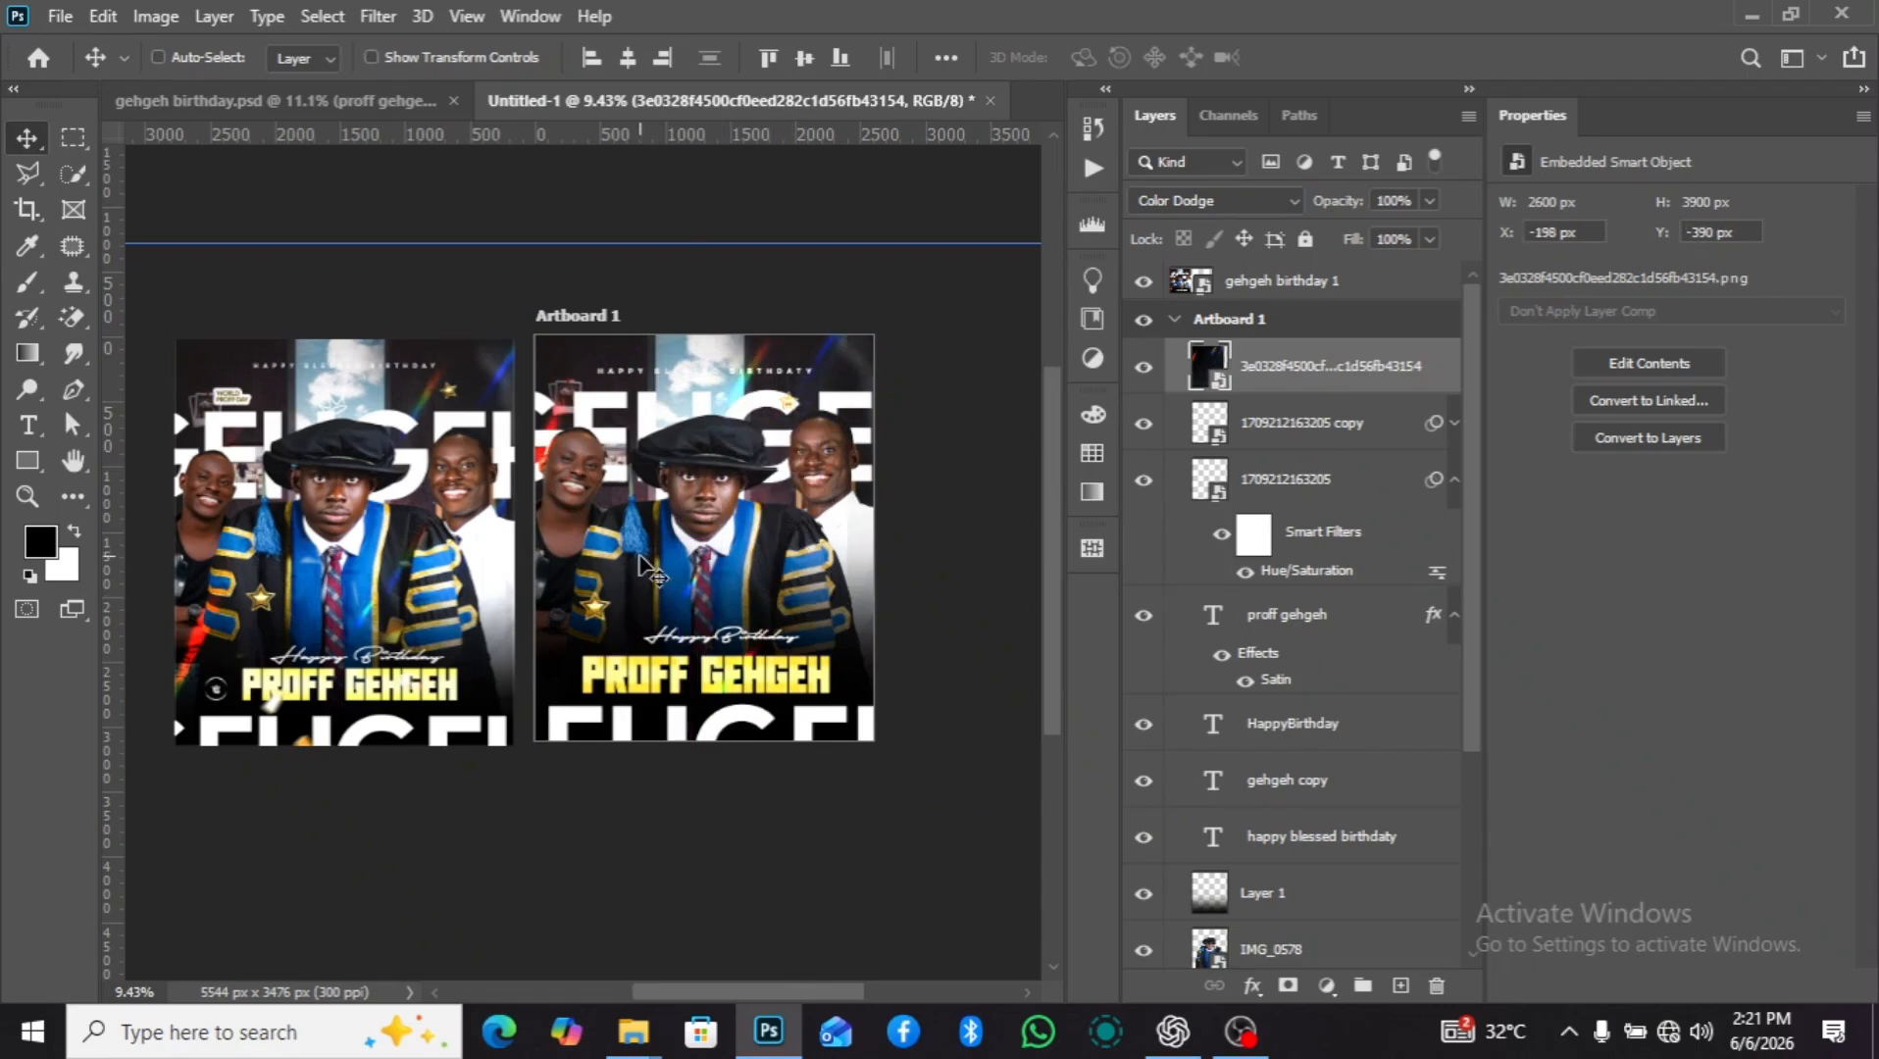
Duplicate the light-streak layer and move the copy down to about X -60 px, Y 986 px.
key(ctrl+j)
drag(794, 528, 814, 697)
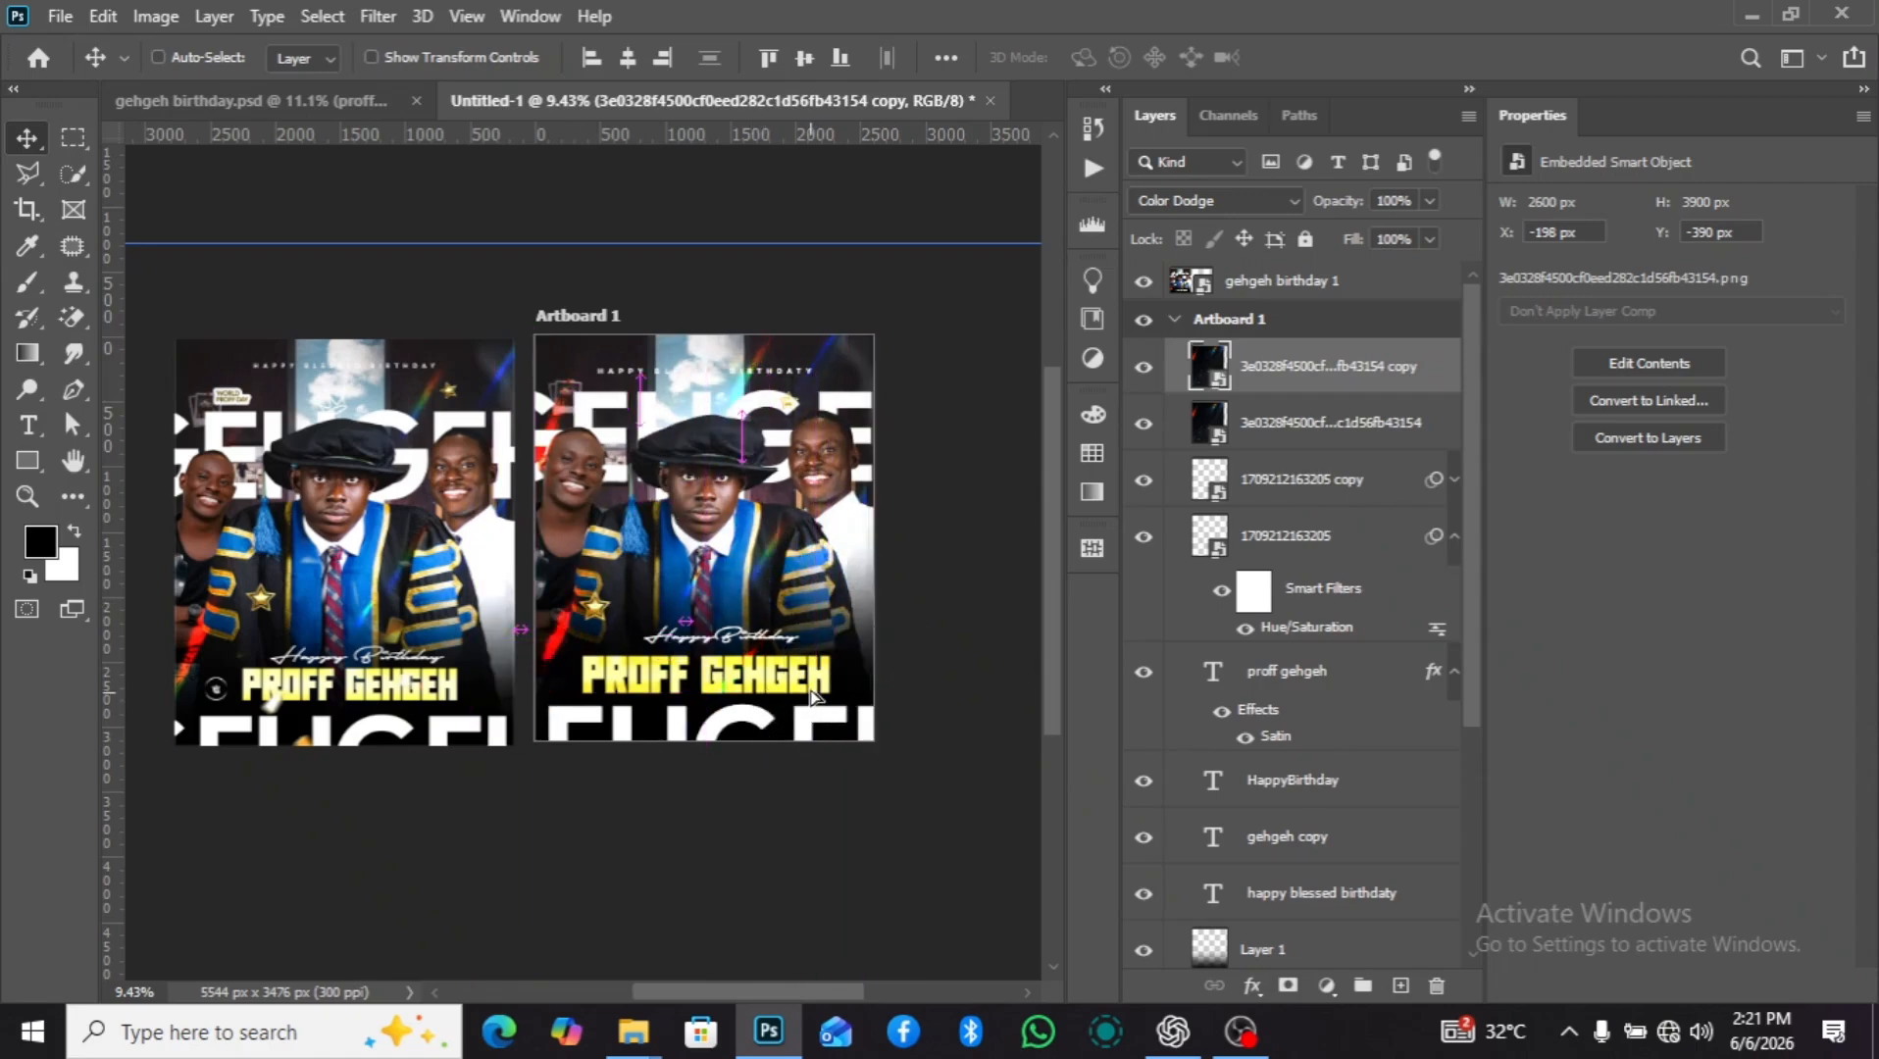
scroll(881, 674, down, 2)
scroll(882, 674, up, 2)
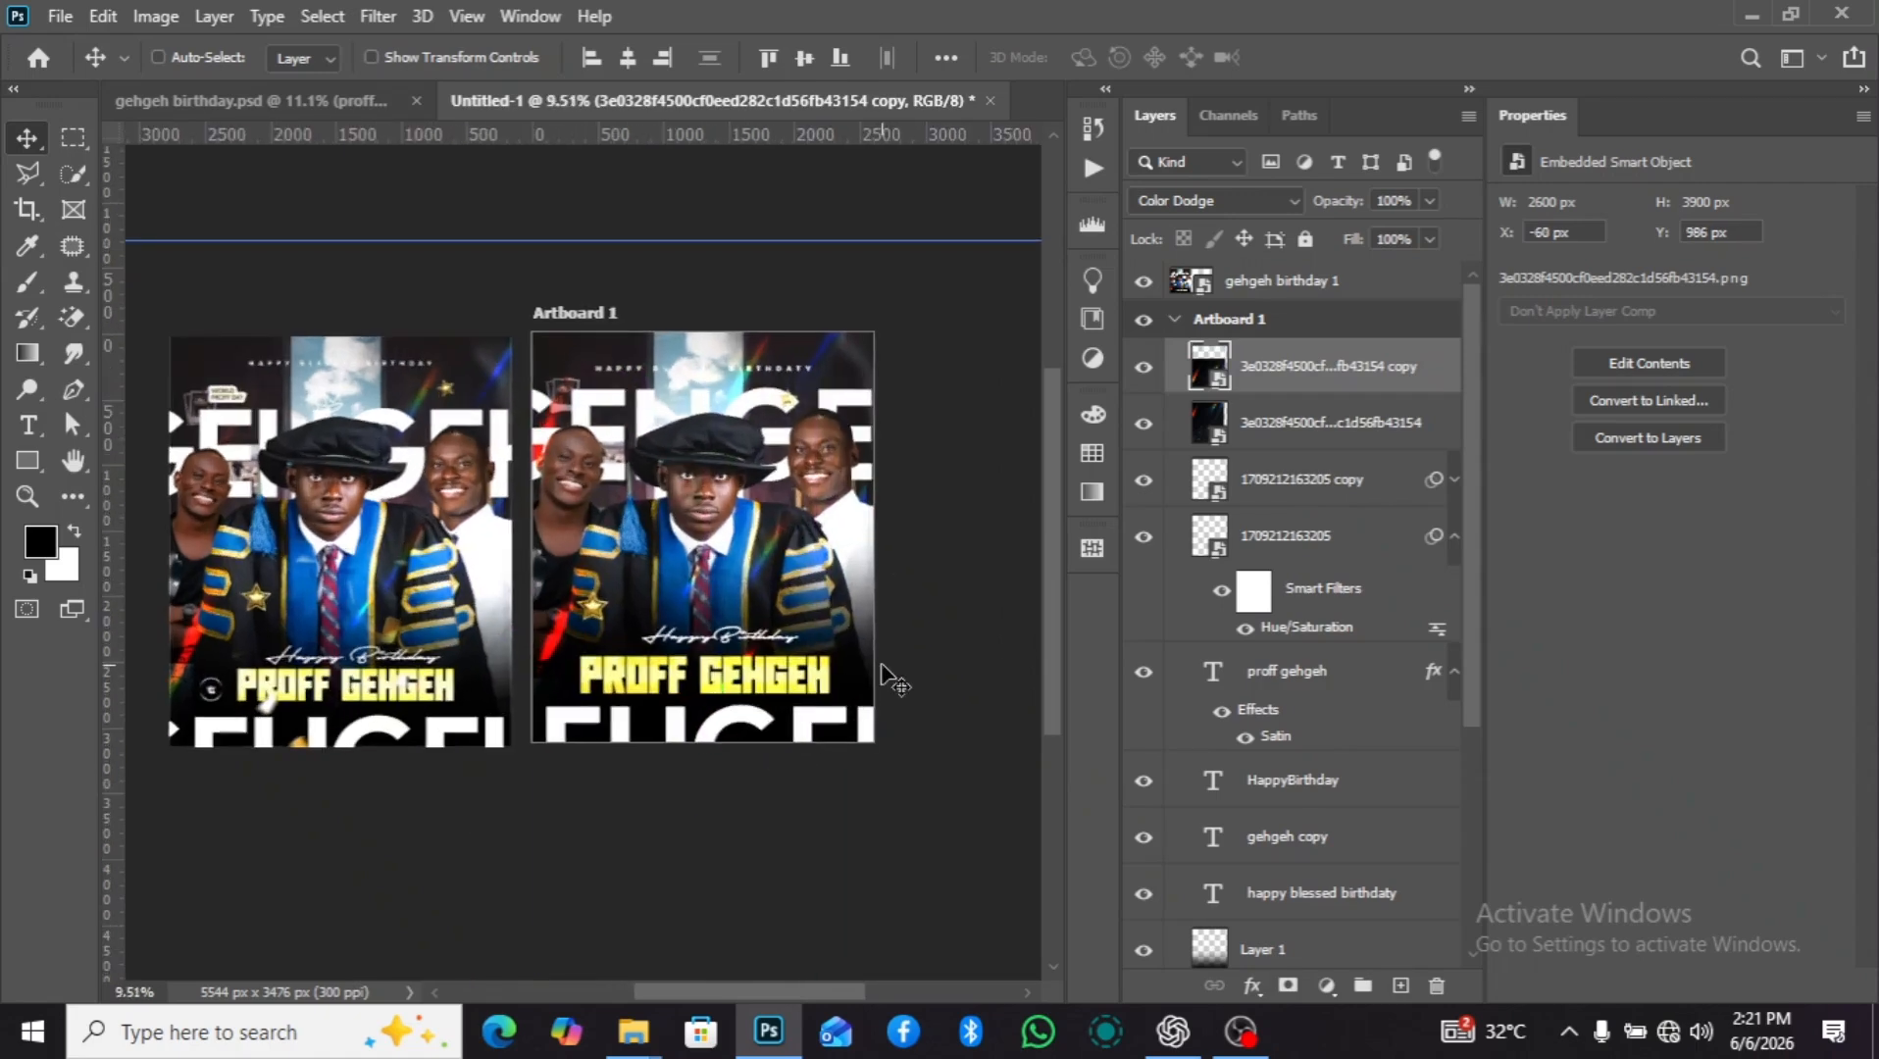